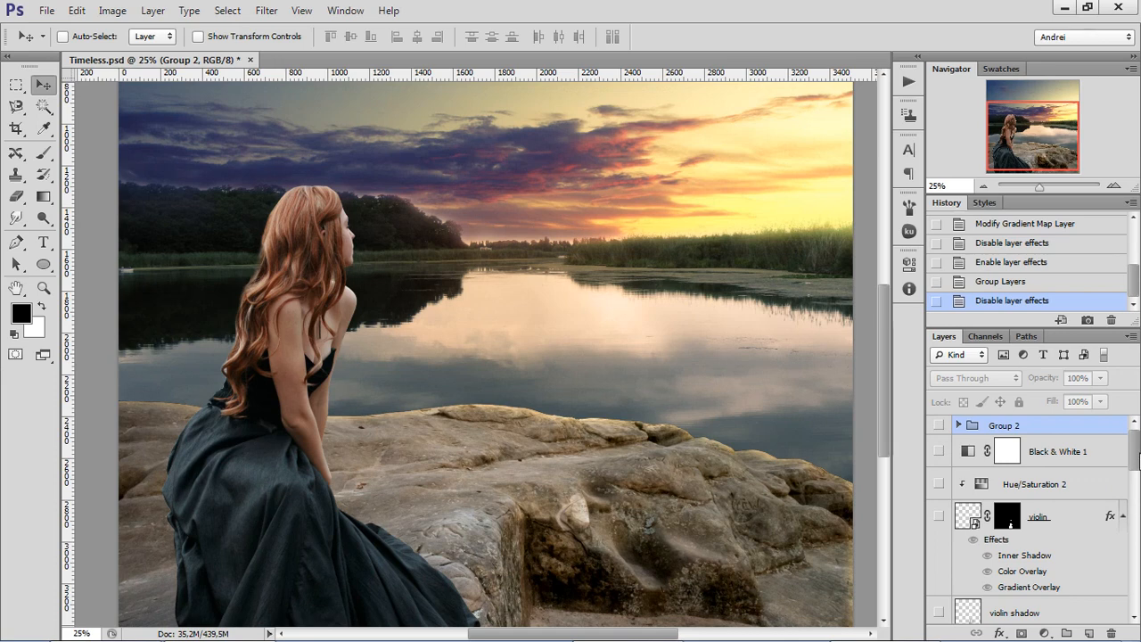
Step: Examine the Timeless.psd layer stack and compare the image with Group 2 shown and hidden
drag(1138, 456, 1138, 595)
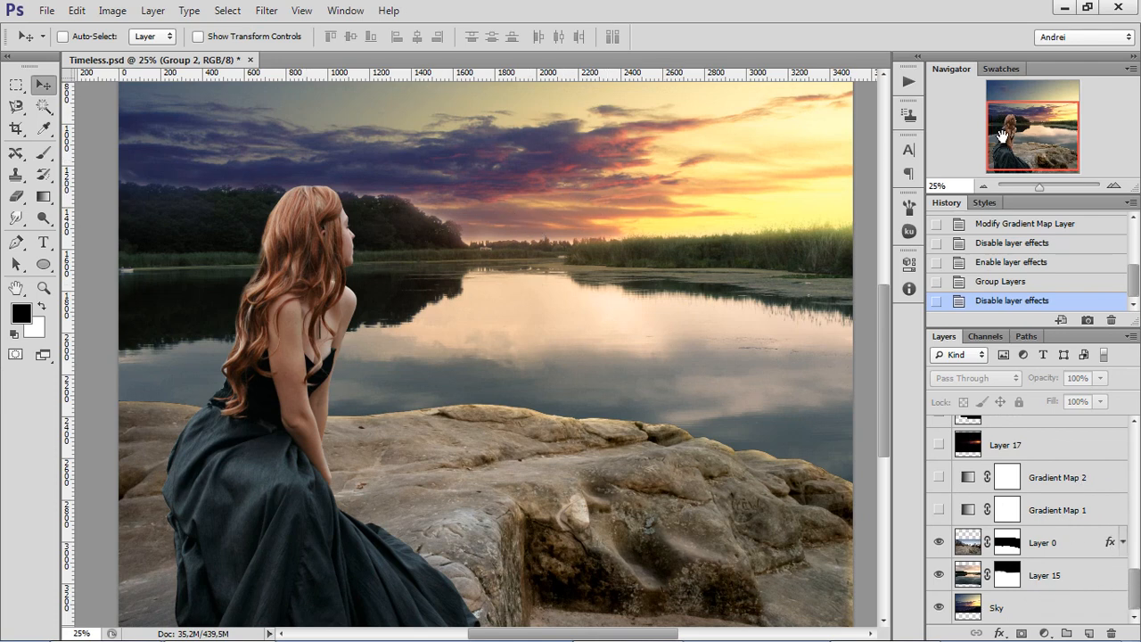
drag(1024, 148, 1025, 160)
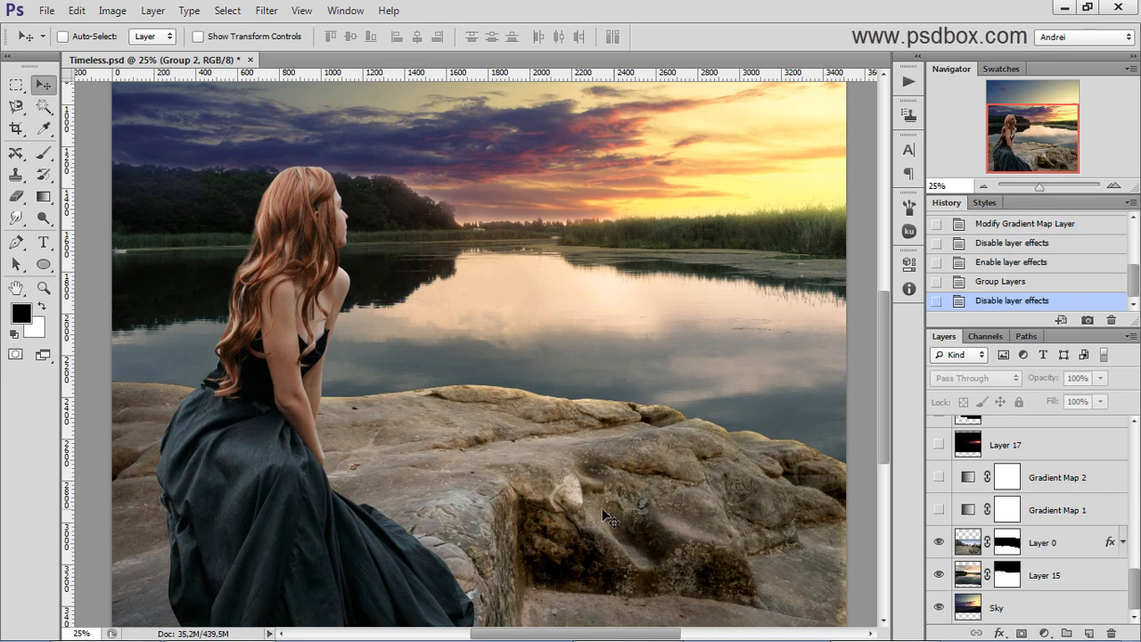
scroll(1096, 481, up, 5)
scroll(1096, 481, up, 5)
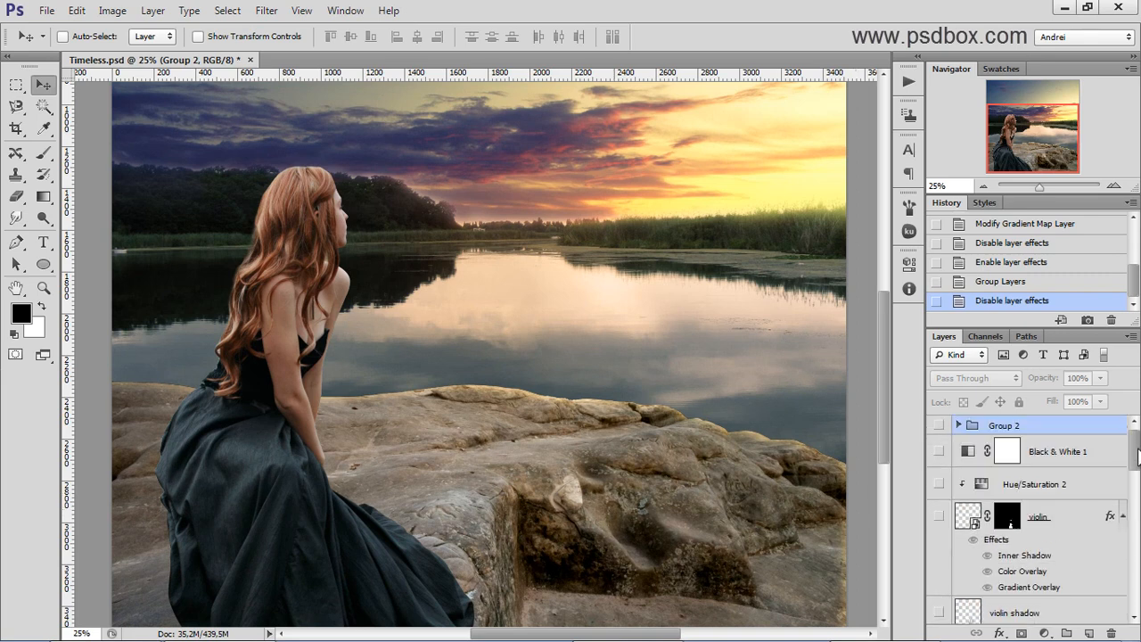
click(937, 426)
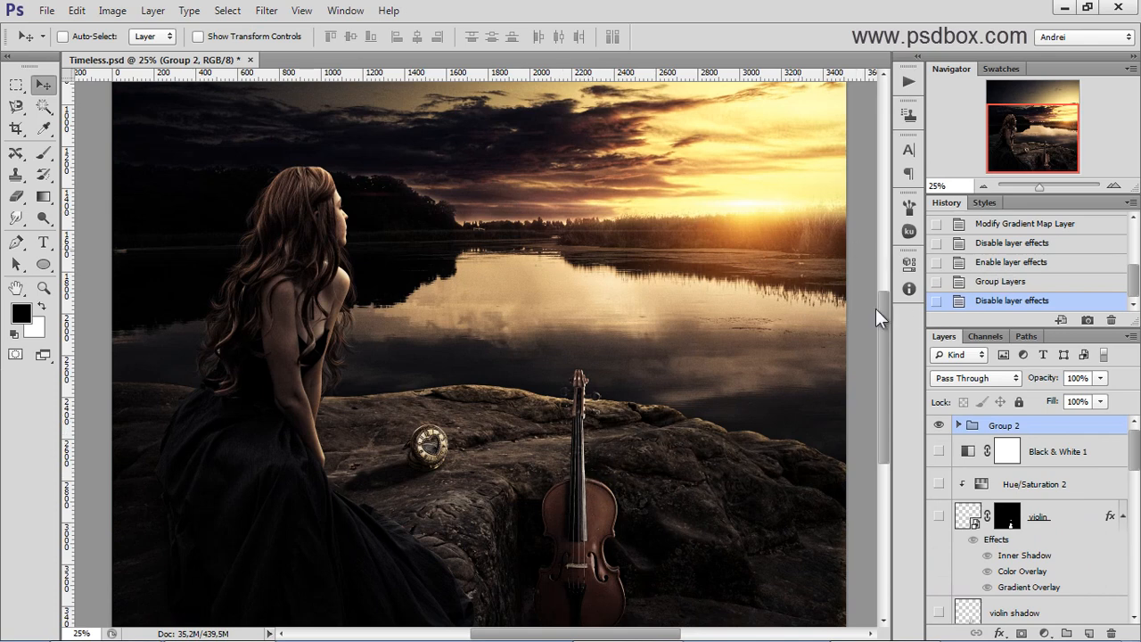
click(939, 426)
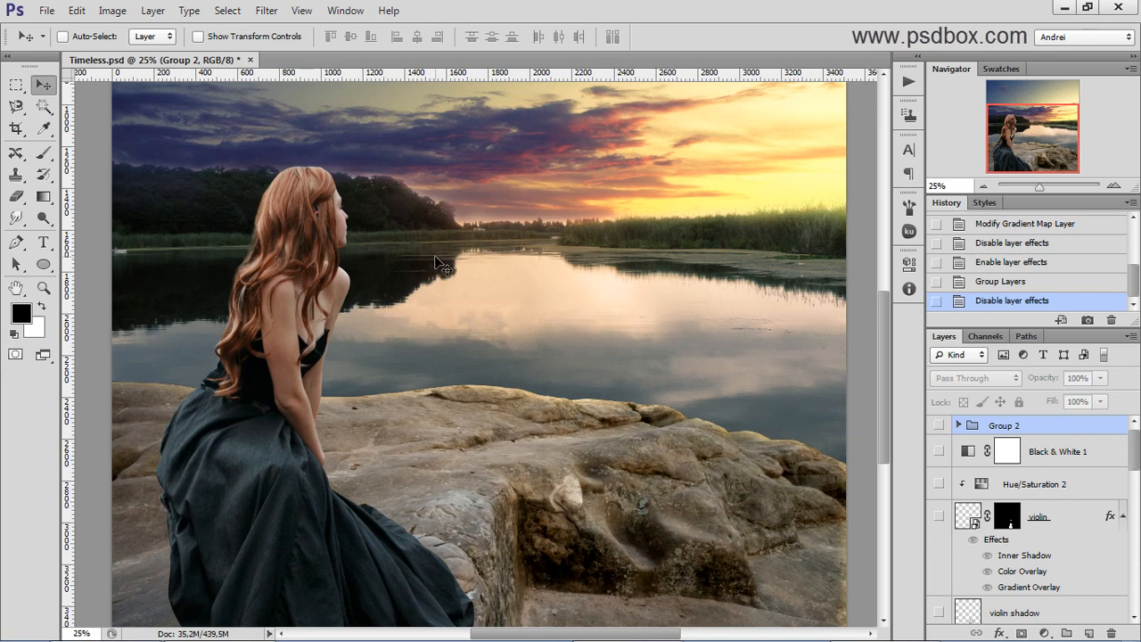
scroll(446, 231, right, 1)
Step: Check the pixel dimensions of Timeless.psd in Image Size, keeping the document open and unchanged
key(ctrl+w)
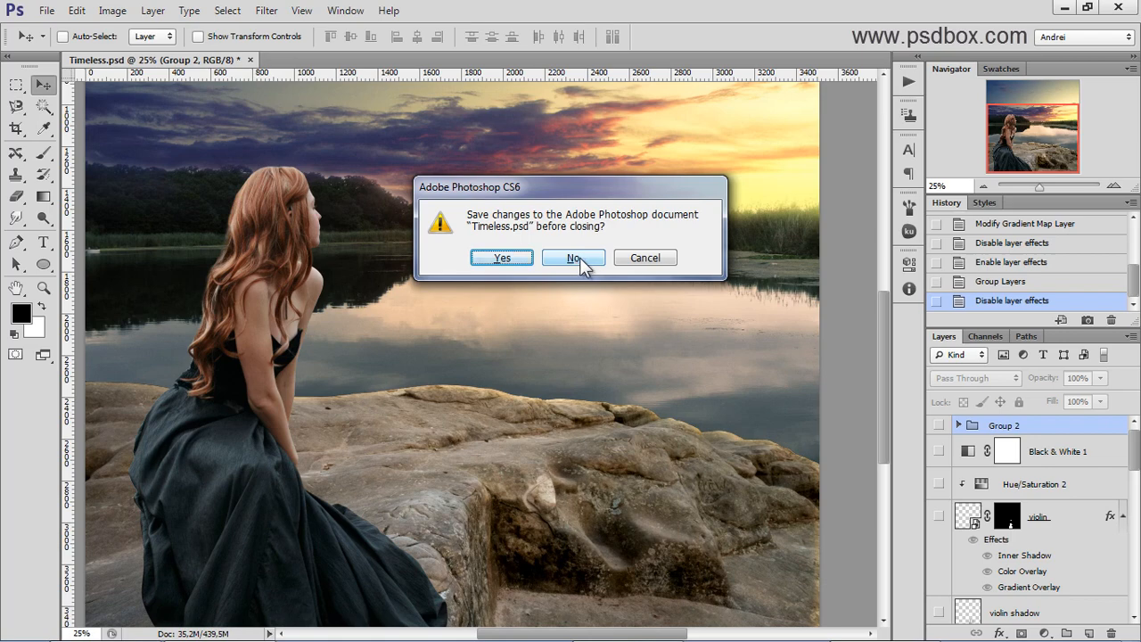
click(638, 259)
key(ctrl+alt+i)
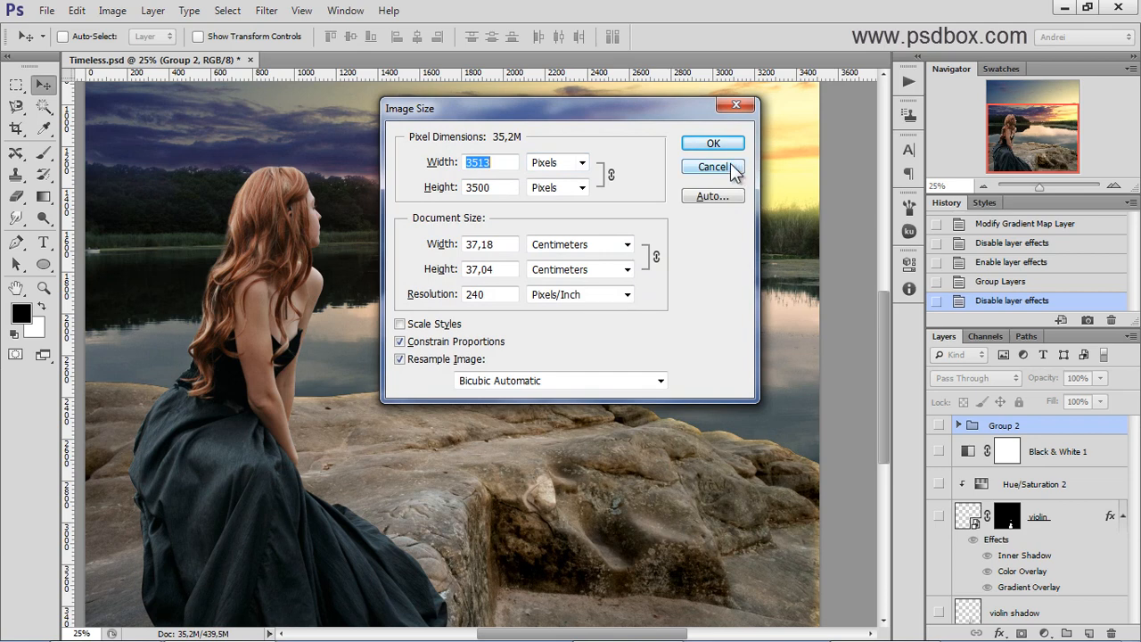
drag(612, 100, 618, 121)
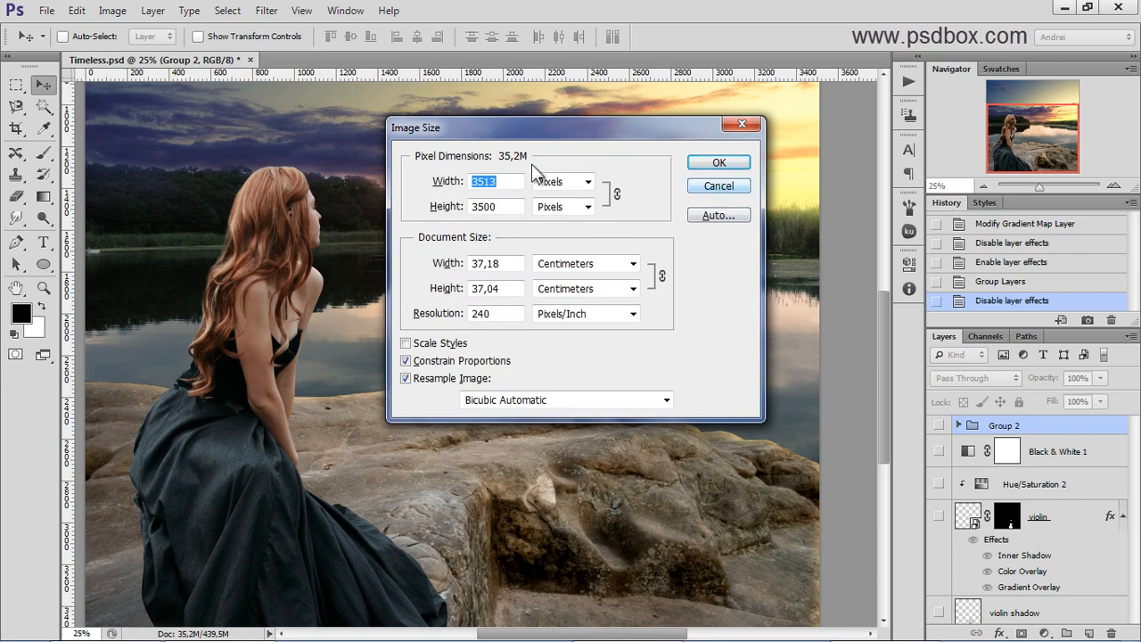
click(718, 186)
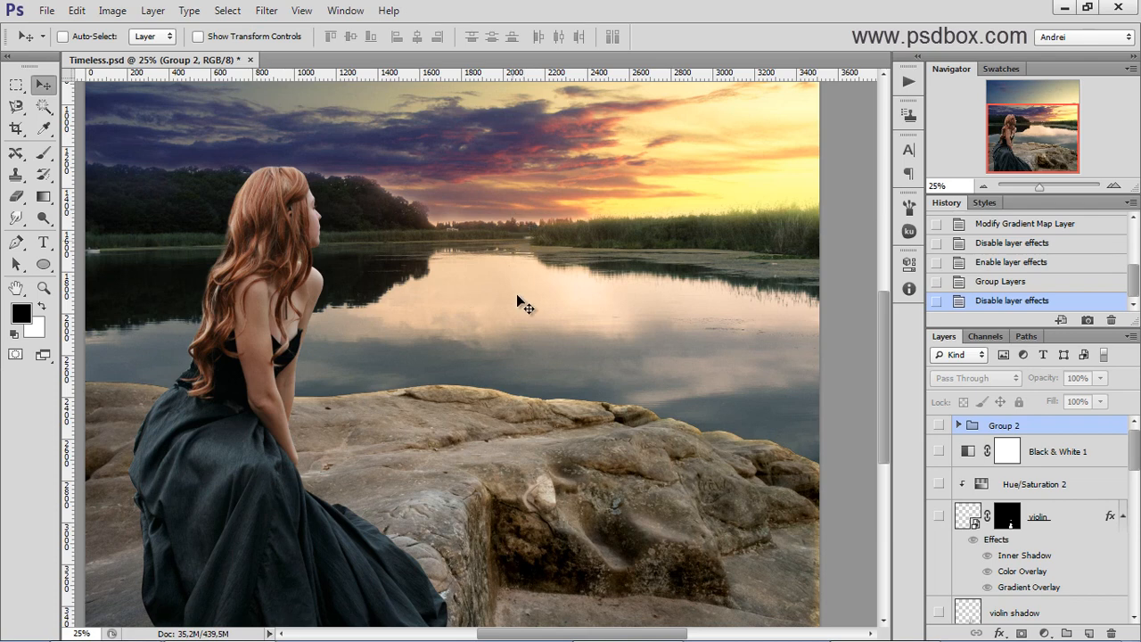
Step: Close Timeless.psd without saving and create a new 3513 × 3500 pixel document at 300 pixels/inch
key(ctrl+w)
click(577, 252)
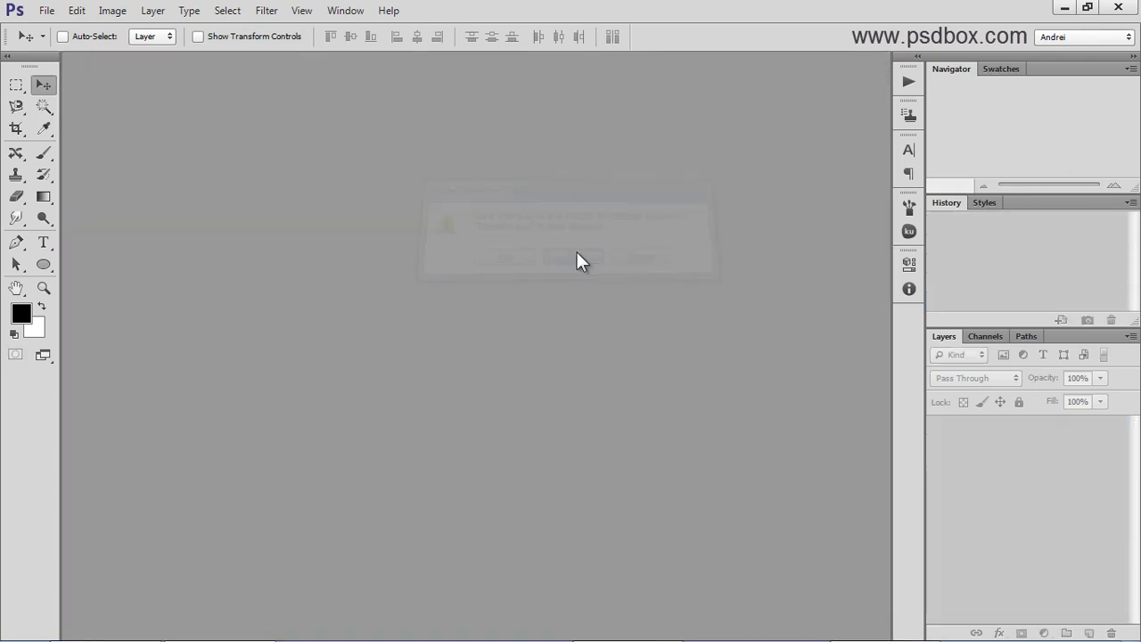
key(ctrl+n)
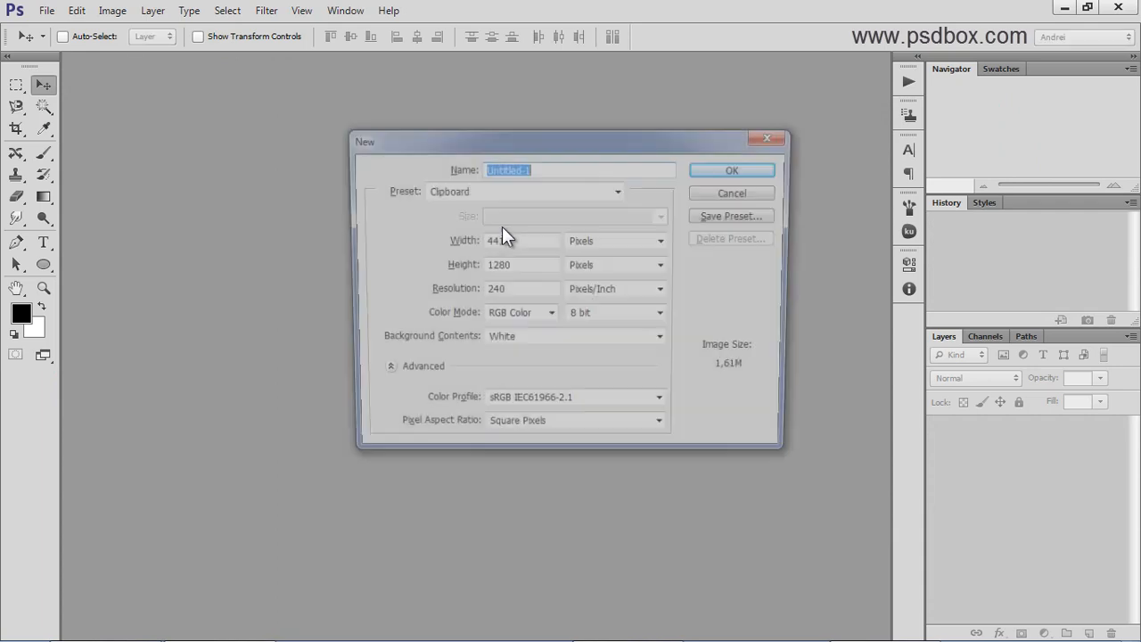
drag(523, 243, 431, 241)
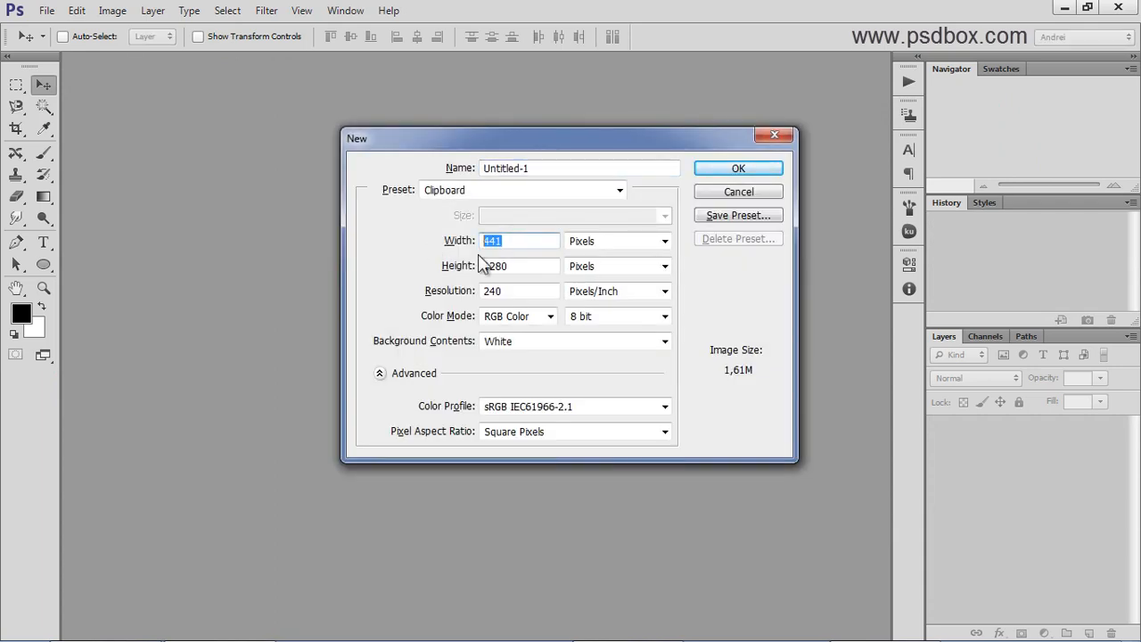
text(3513)
drag(533, 267, 452, 266)
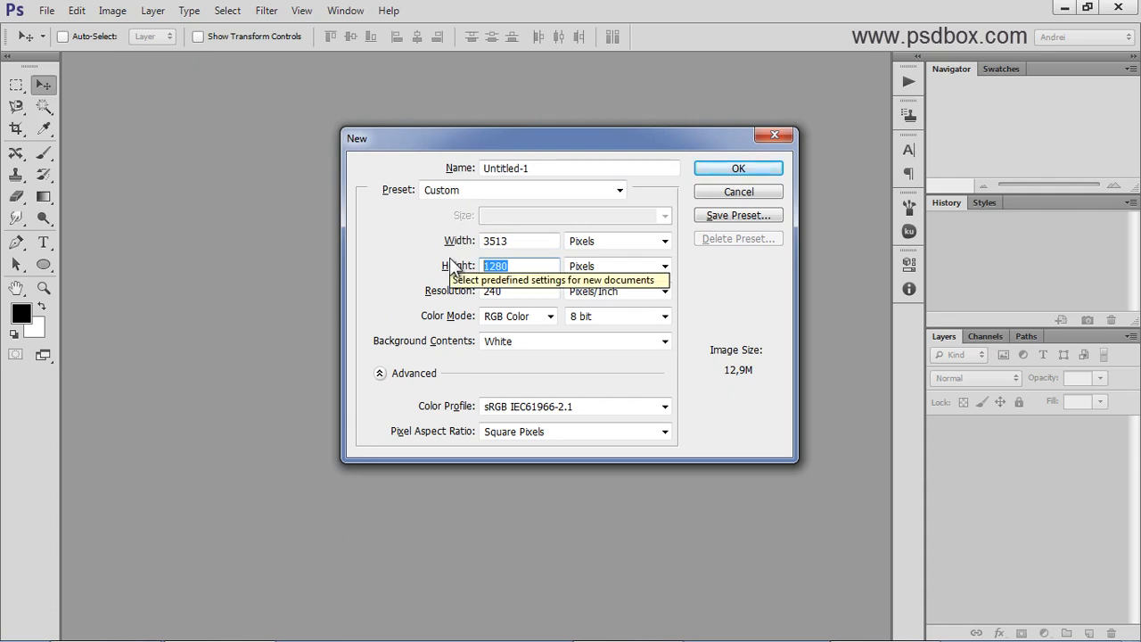
text(3500)
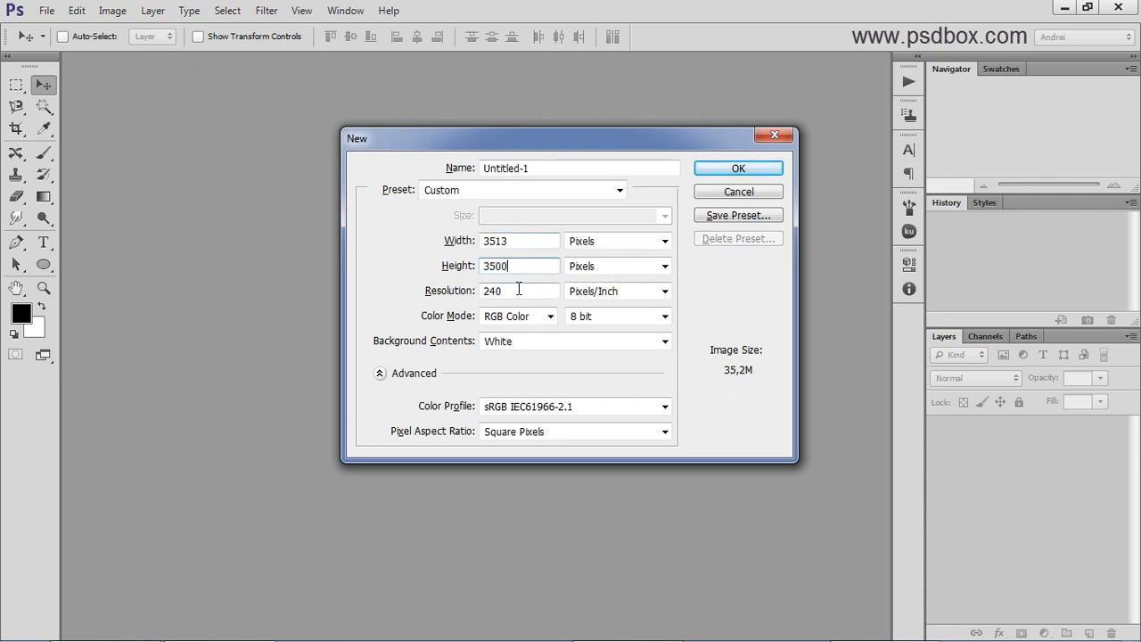
drag(522, 291, 481, 291)
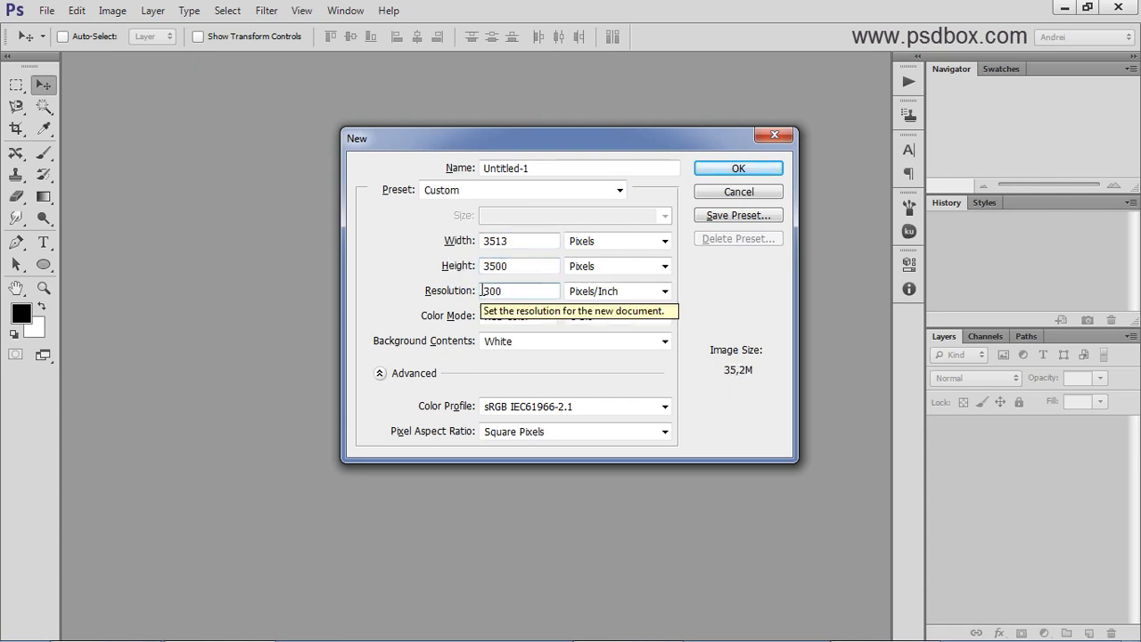
click(733, 170)
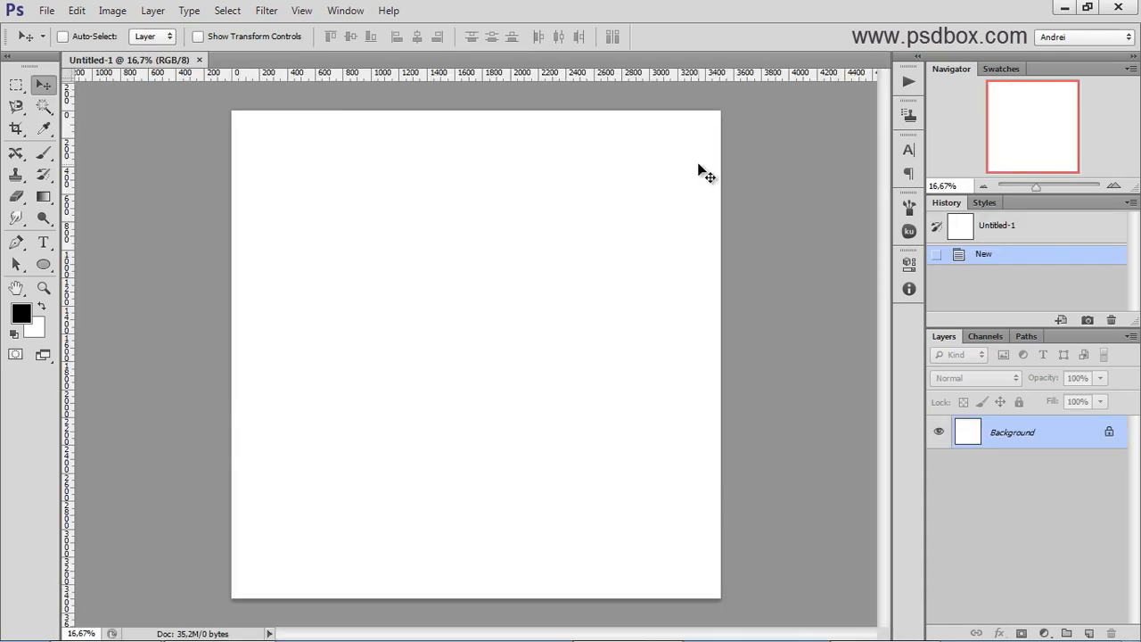
Step: Resize the blank document to 2000 pixels wide with proportions constrained
key(ctrl+alt+i)
drag(568, 143, 586, 197)
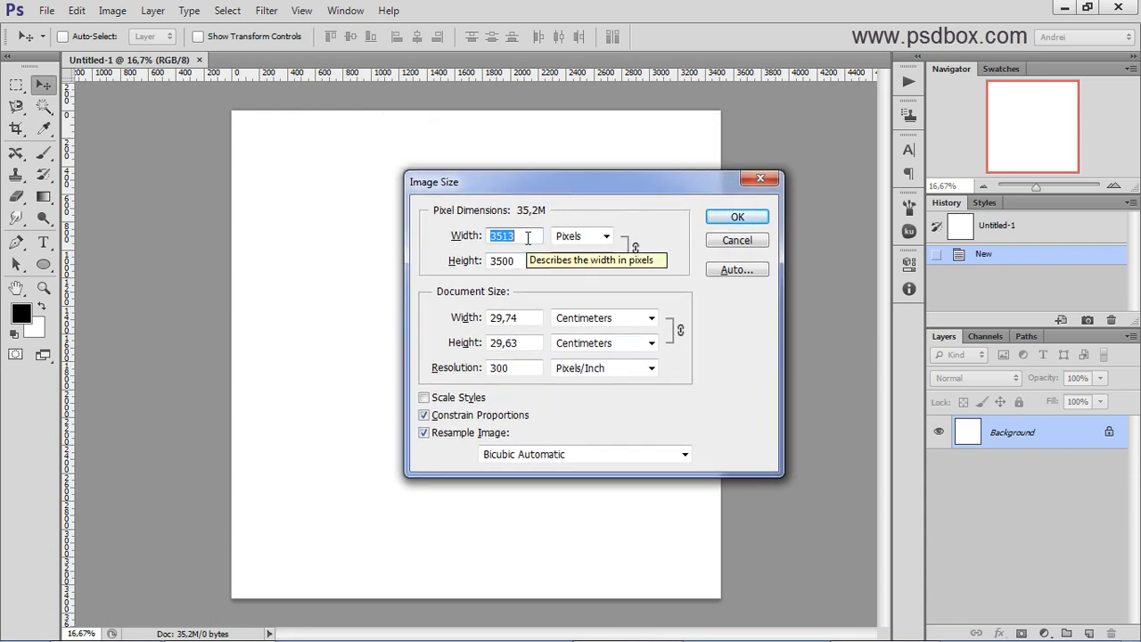
text(2000)
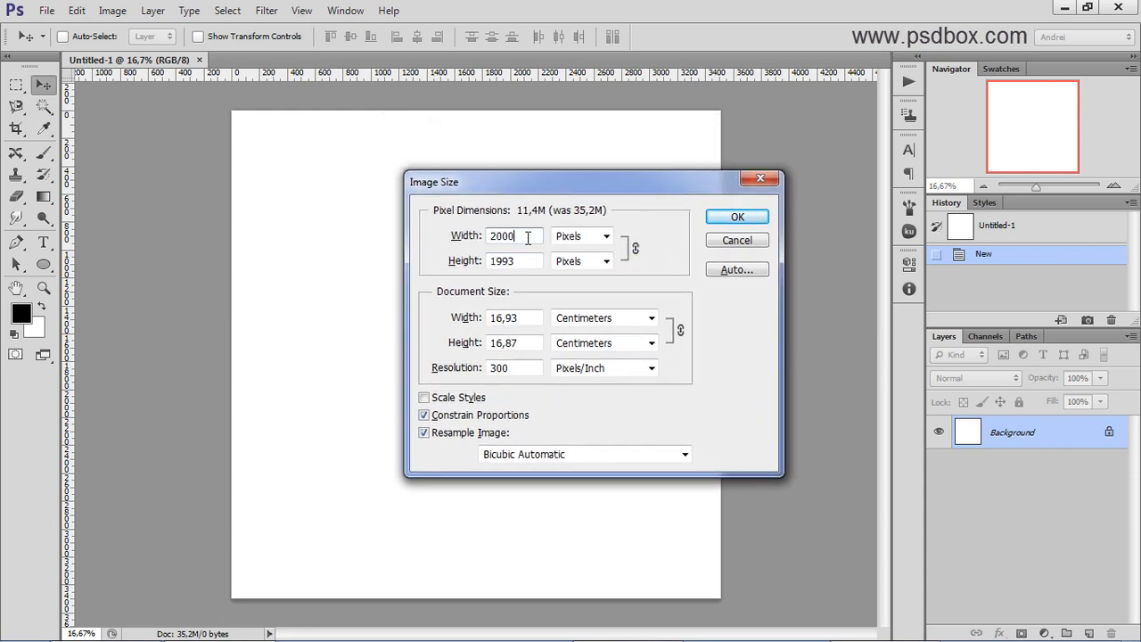
key(Return)
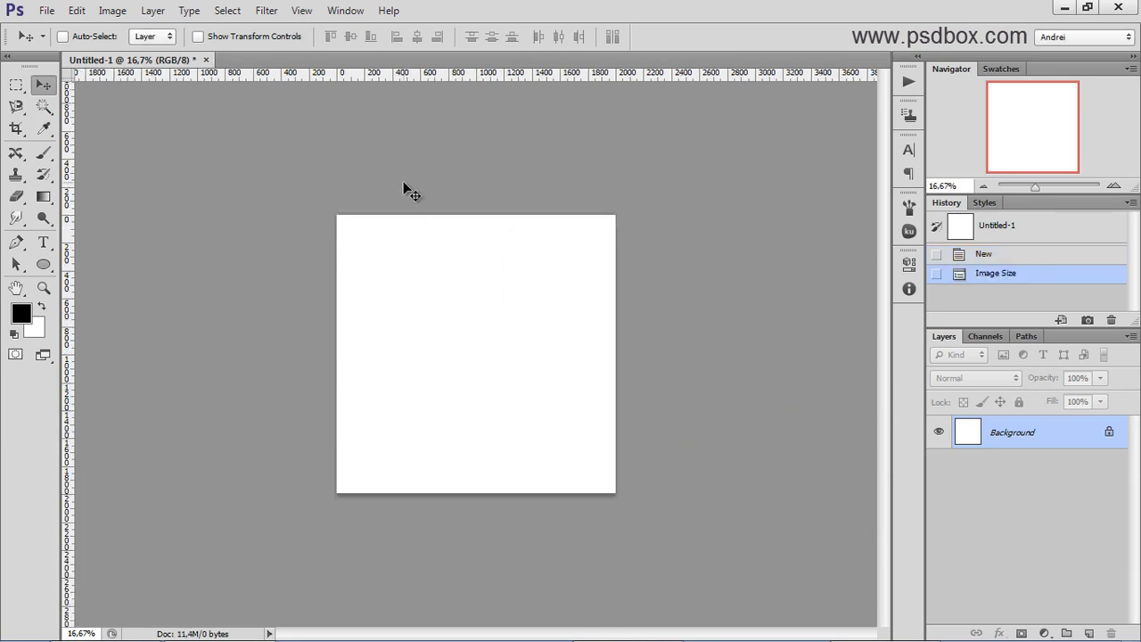
Step: Resize the blank document to 1800 pixels wide with proportions constrained
key(ctrl+plus)
key(ctrl+plus)
key(ctrl+plus)
key(ctrl+plus)
key(ctrl+plus)
scroll(451, 217, down, 5)
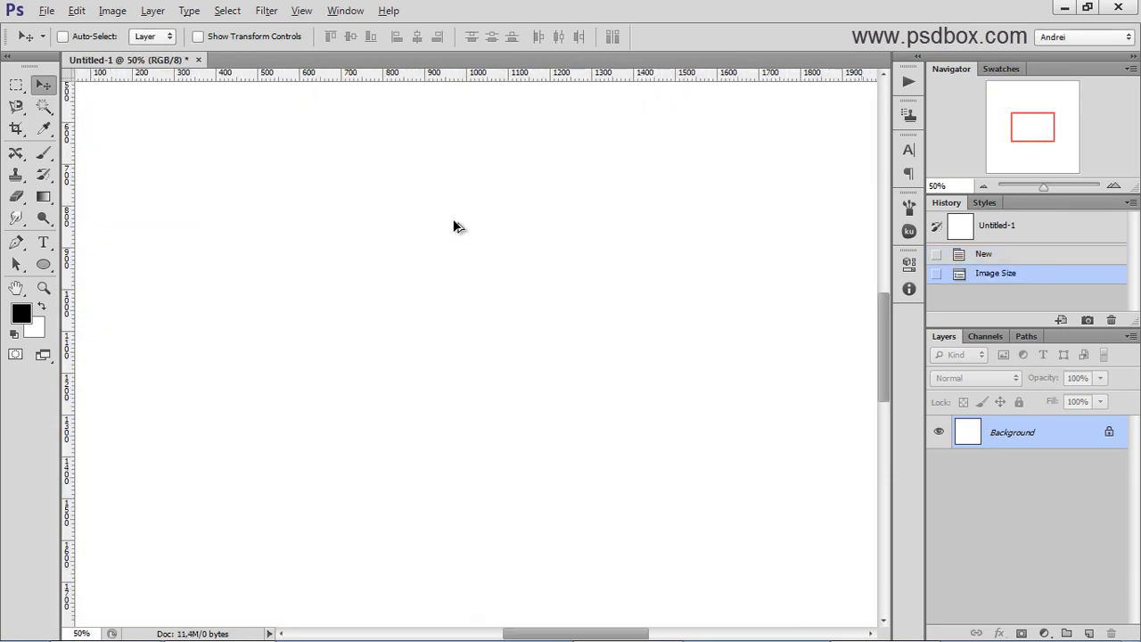
key(ctrl+alt+i)
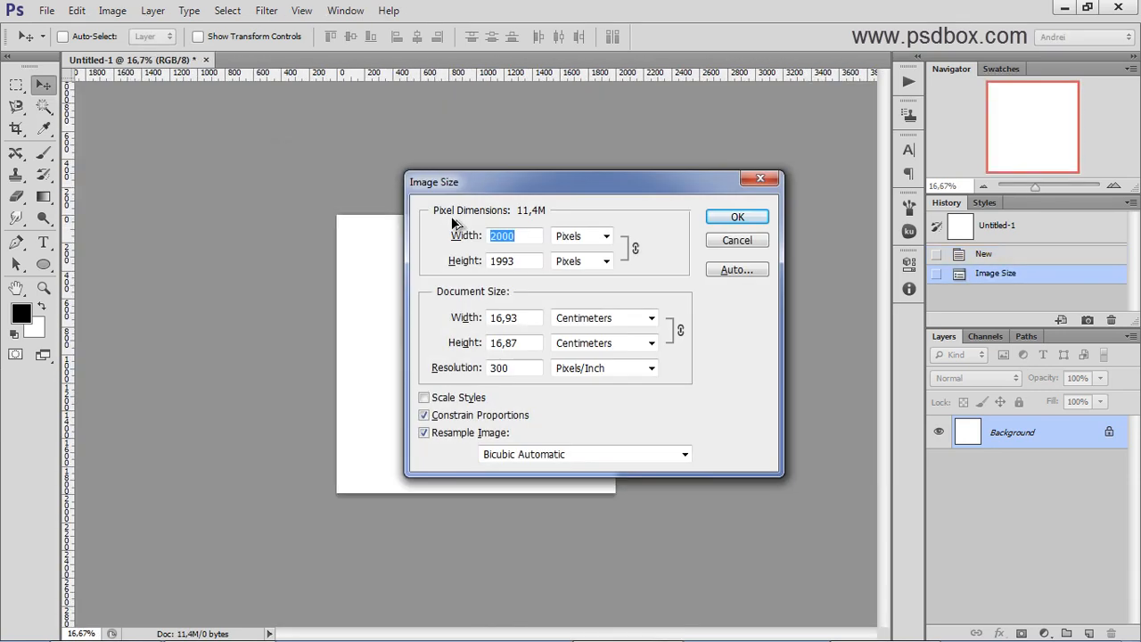
text(1800)
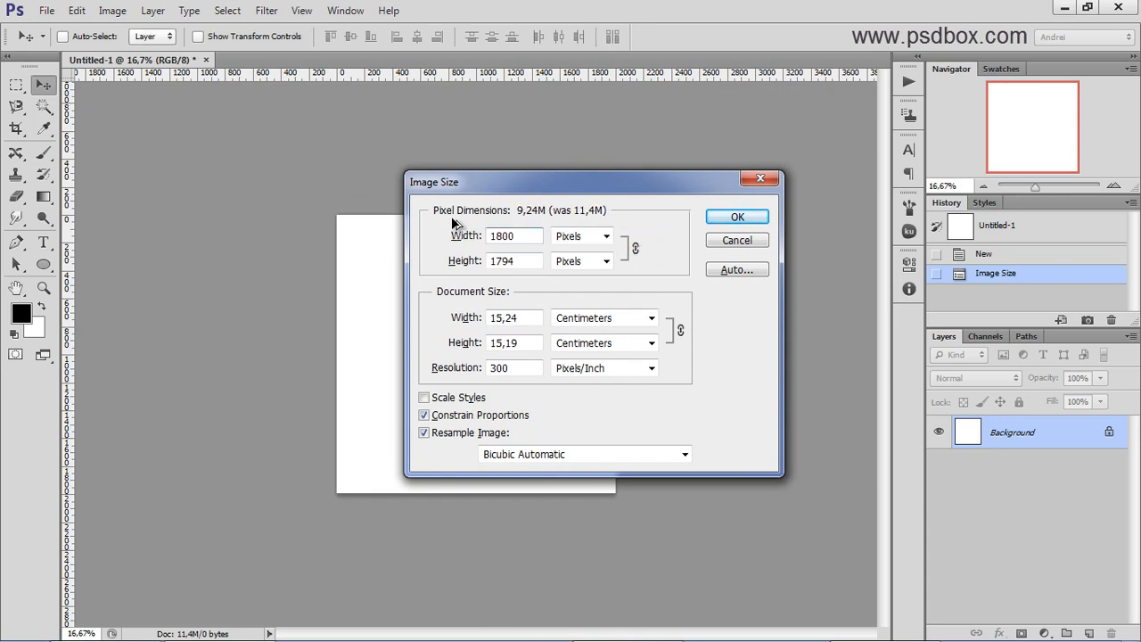
key(Return)
key(ctrl+plus)
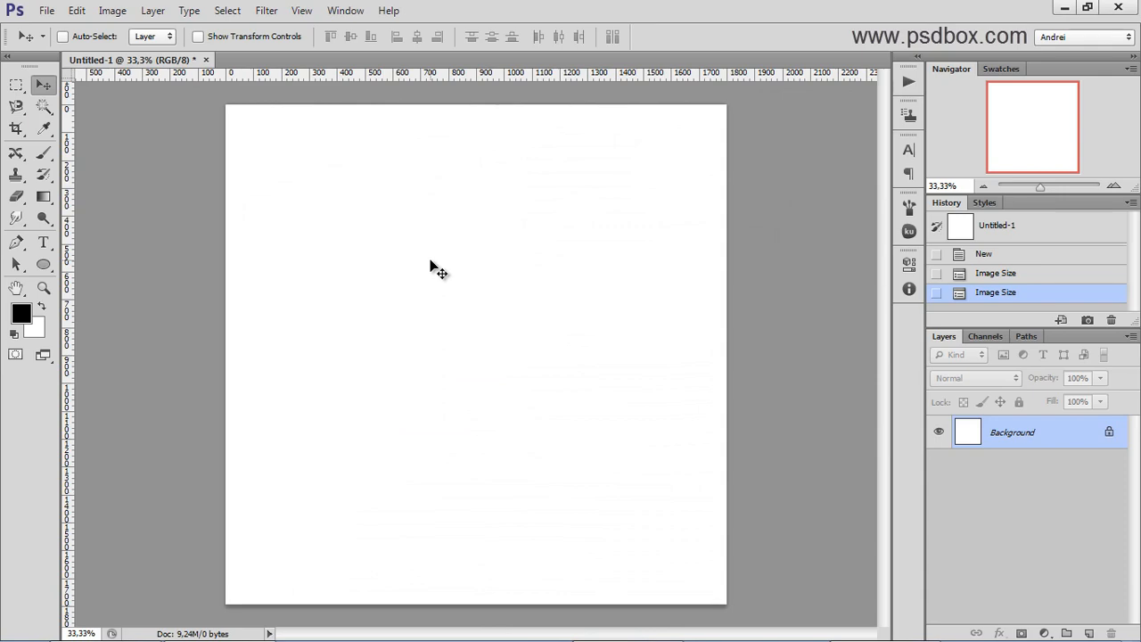
key(ctrl+o)
click(400, 222)
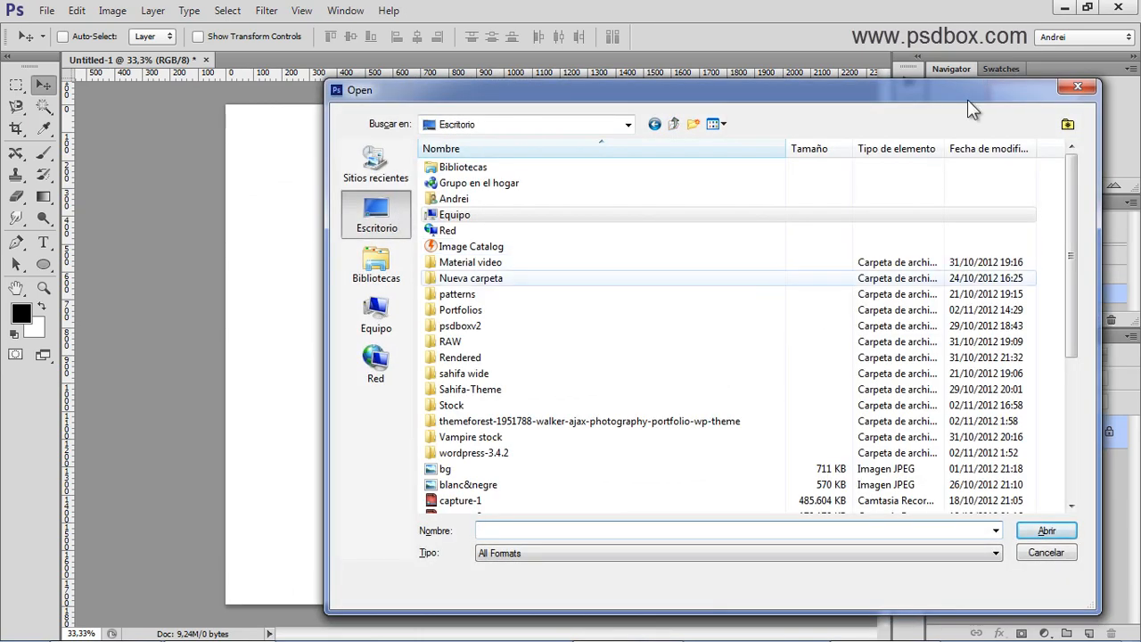
click(1078, 86)
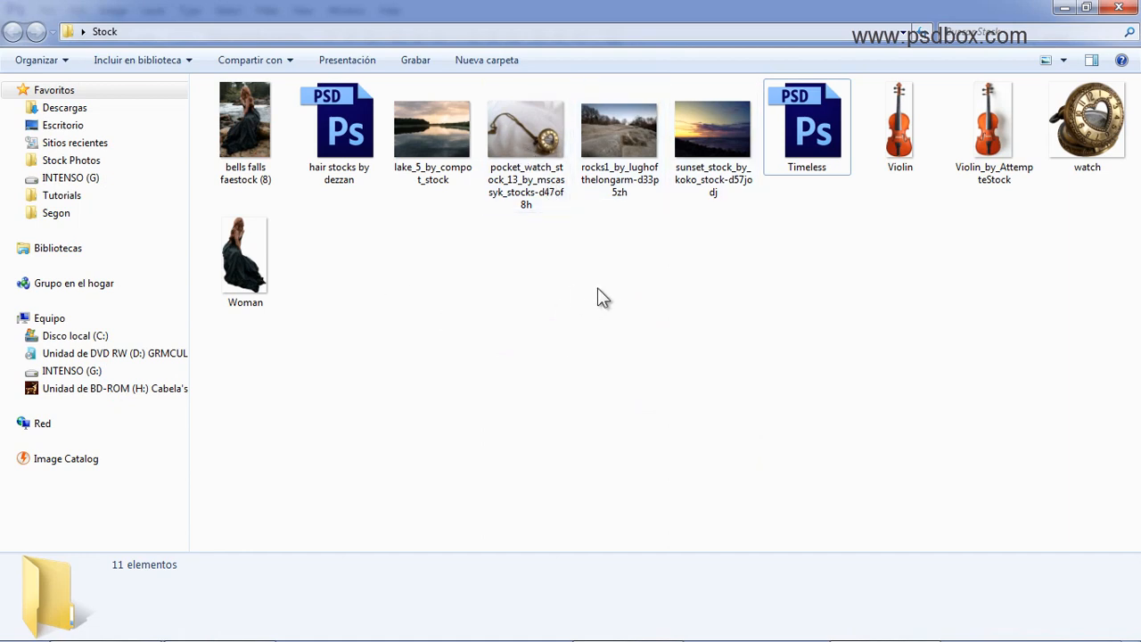
Step: Try to open the lake, rocks and sunset stock images together from the Stock folder
click(447, 159)
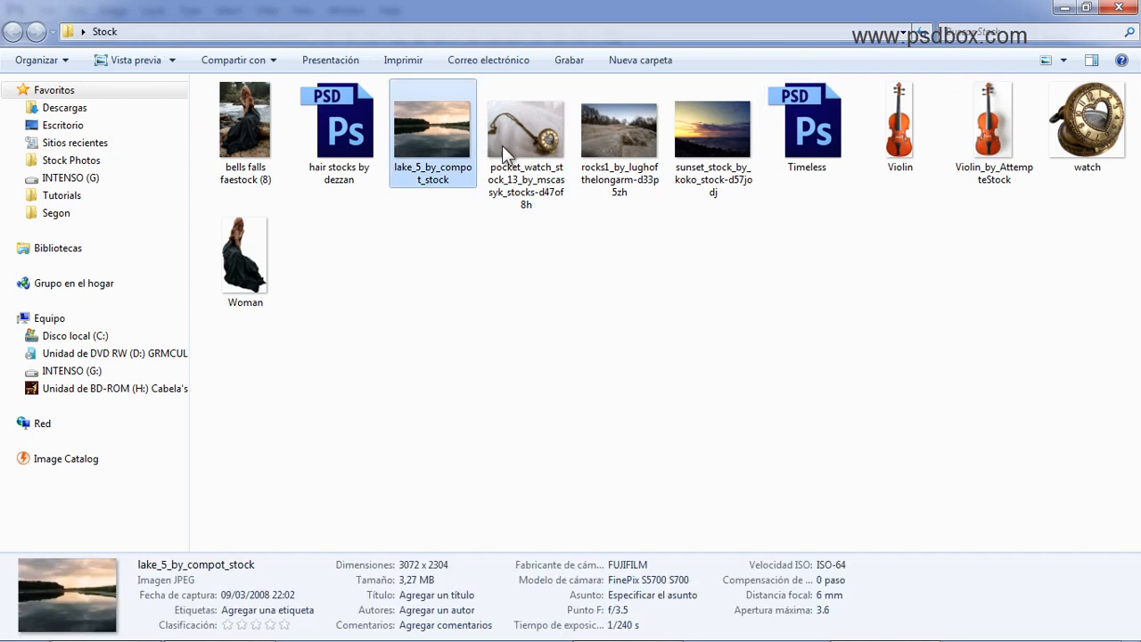
click(624, 134)
ctrl+click(709, 134)
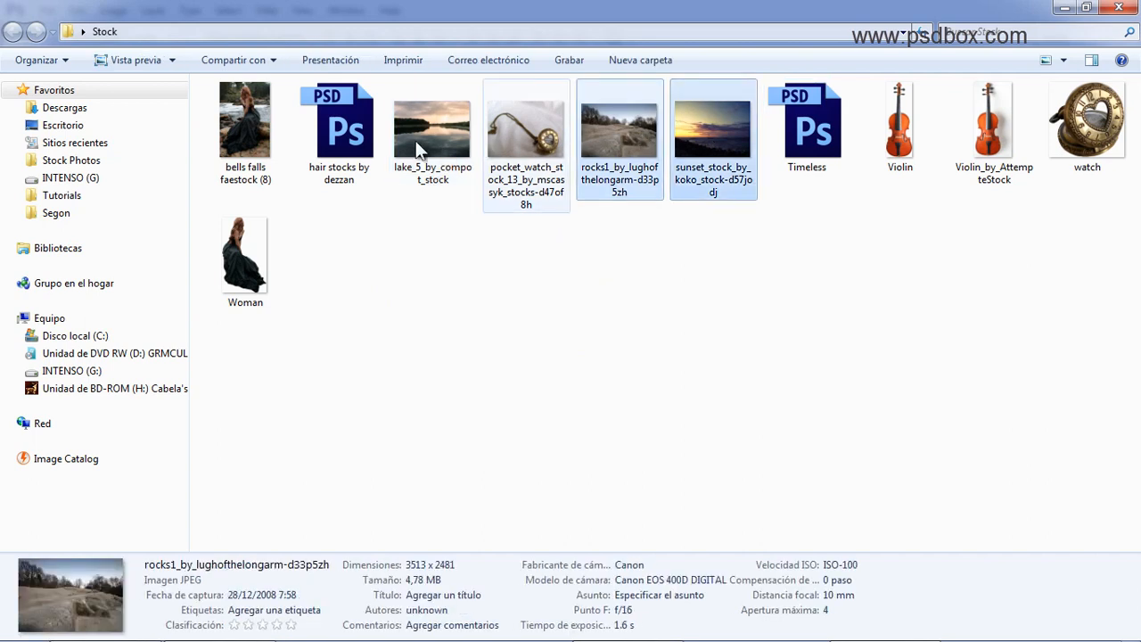
ctrl+click(429, 137)
right_click(429, 137)
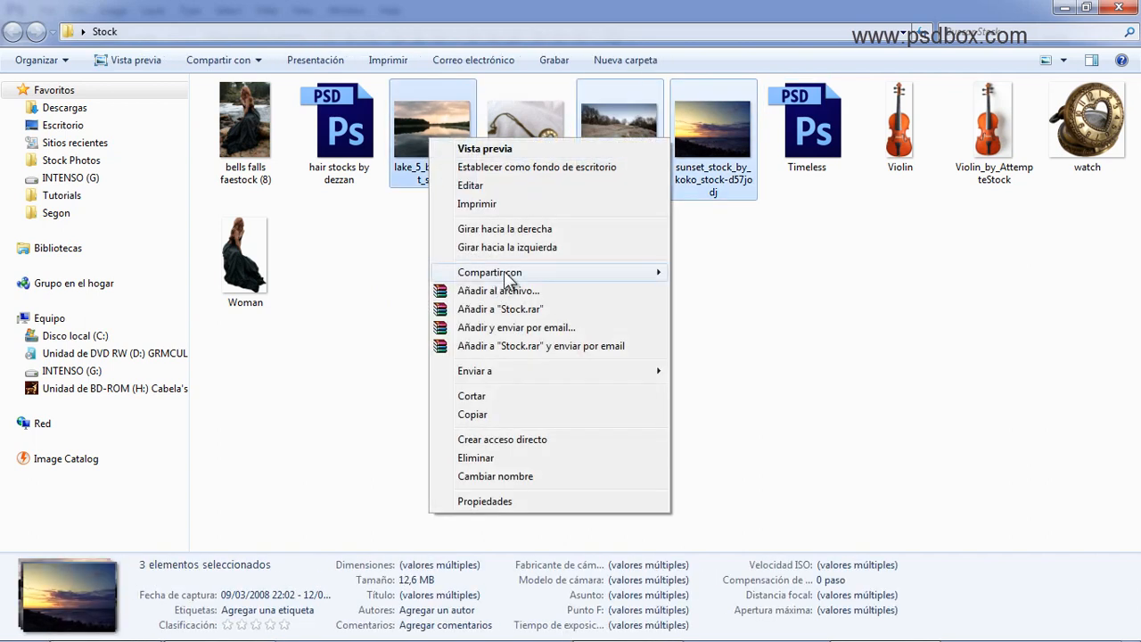
key(Escape)
click(745, 260)
Step: Open lake_5_by_compot_stock from the Stock folder in Photoshop
right_click(438, 127)
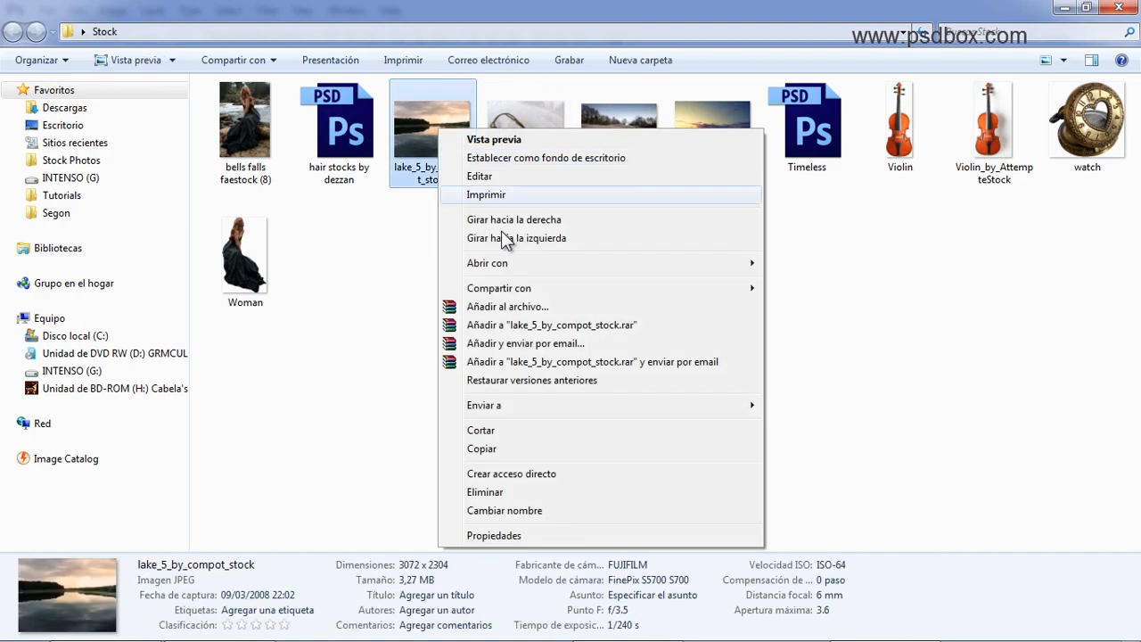
mouse_move(507, 264)
click(829, 264)
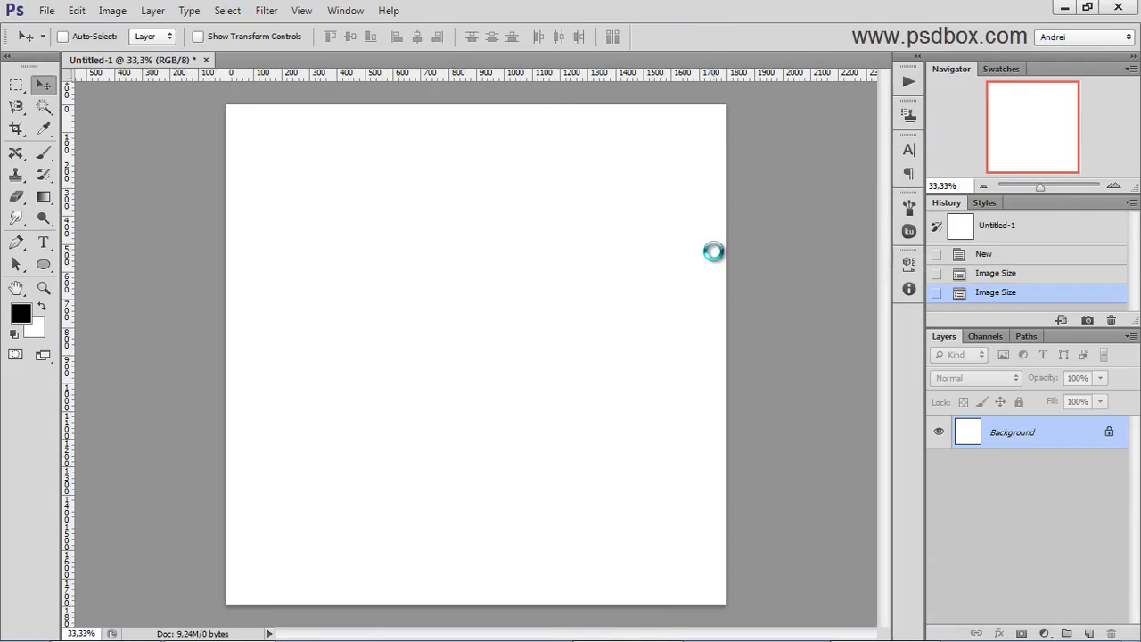
Step: Move the entire lake image into Untitled-1 by cutting and pasting it, closing the stock file without saving
key(ctrl+a)
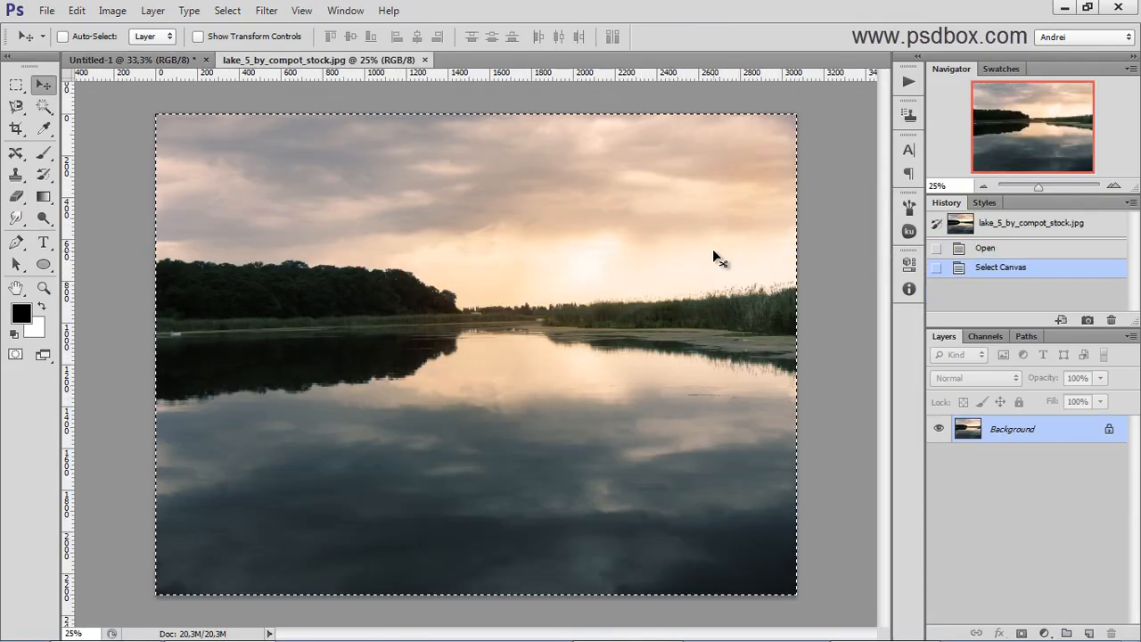
key(ctrl+x)
key(ctrl+w)
click(573, 258)
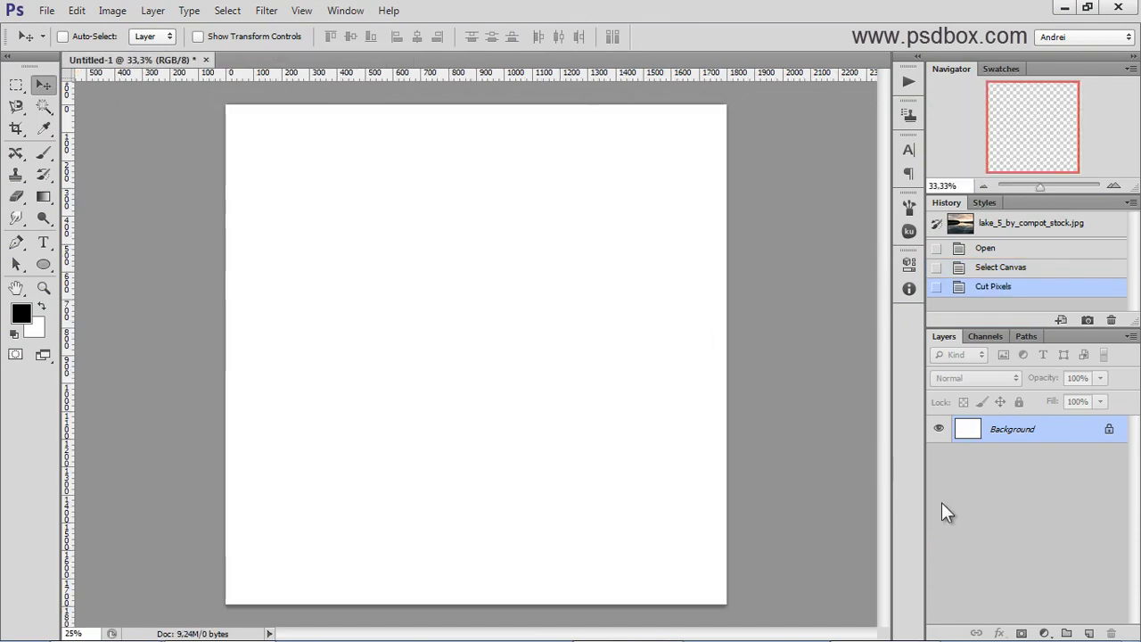
key(ctrl+v)
Step: Scale the pasted lake layer to about 61% and position it across the full width of the canvas's upper part
key(ctrl+t)
key(ctrl+minus)
key(ctrl+minus)
key(ctrl+minus)
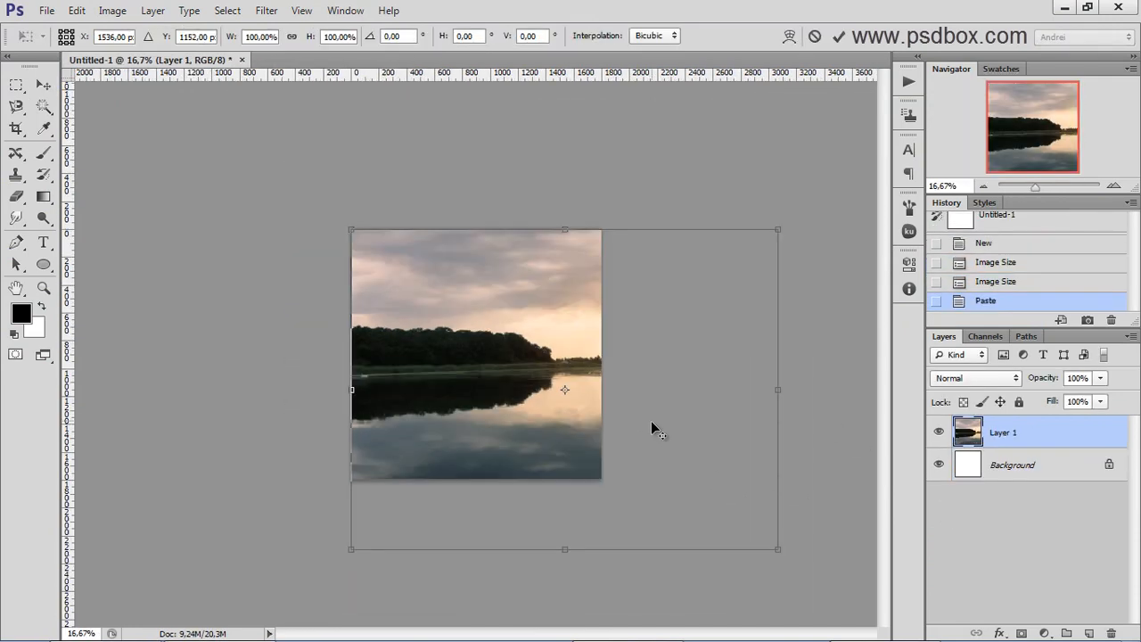
drag(701, 500, 576, 406)
key(ctrl+plus)
key(ctrl+plus)
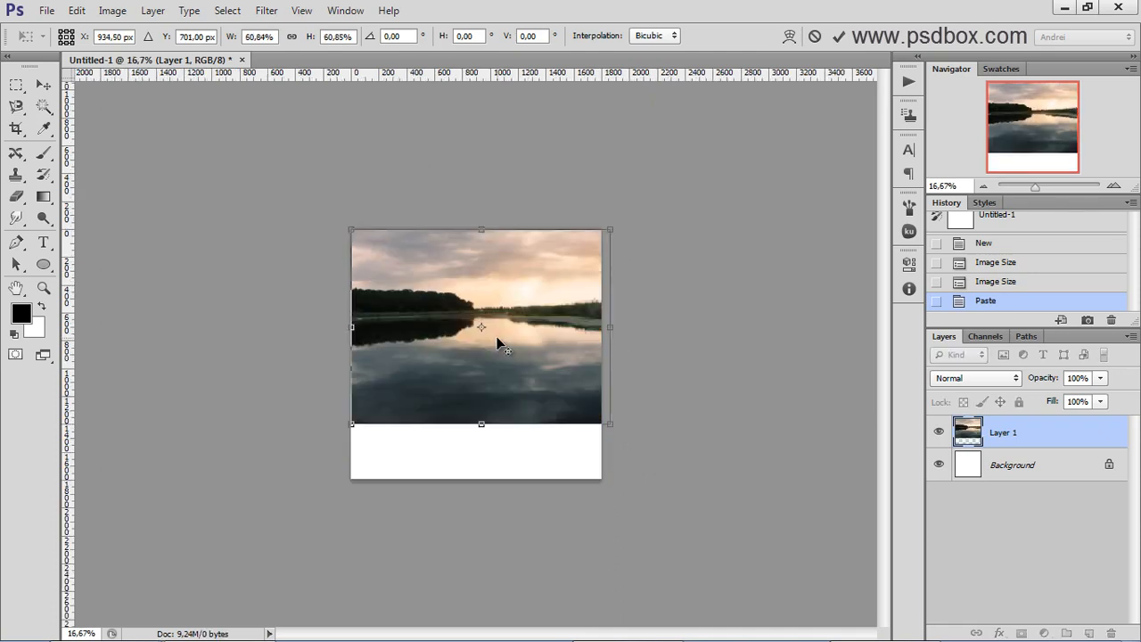
drag(567, 366, 564, 366)
key(Return)
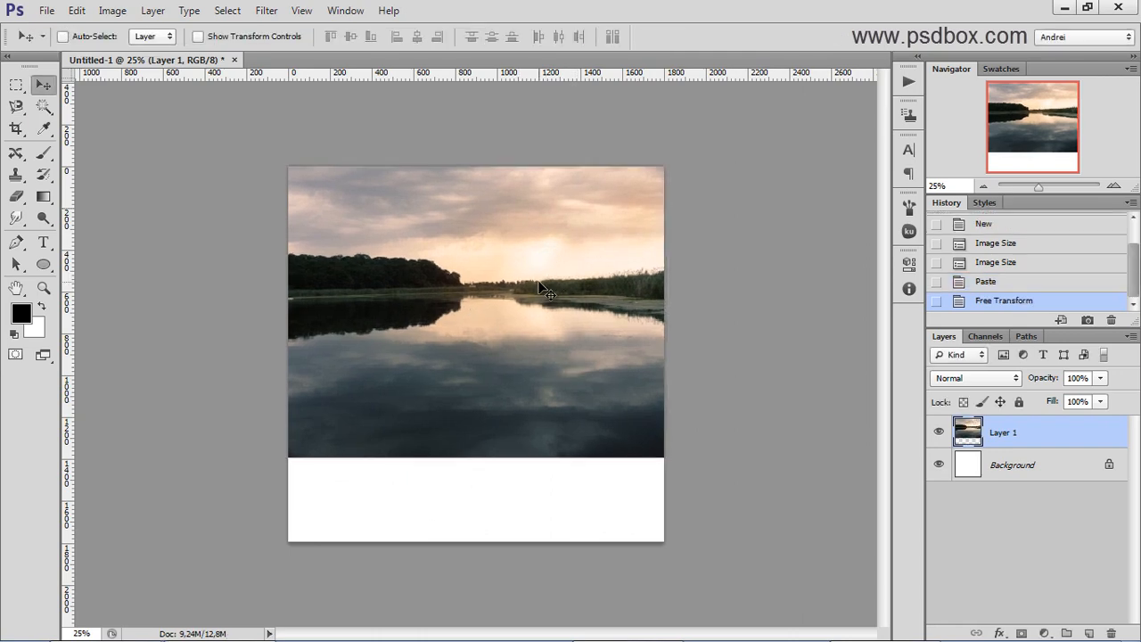
Step: Switch to the Stock folder and open the rocks1_by_lughofthelongarm image in Adobe Photoshop CS6
key(alt+Tab)
click(706, 144)
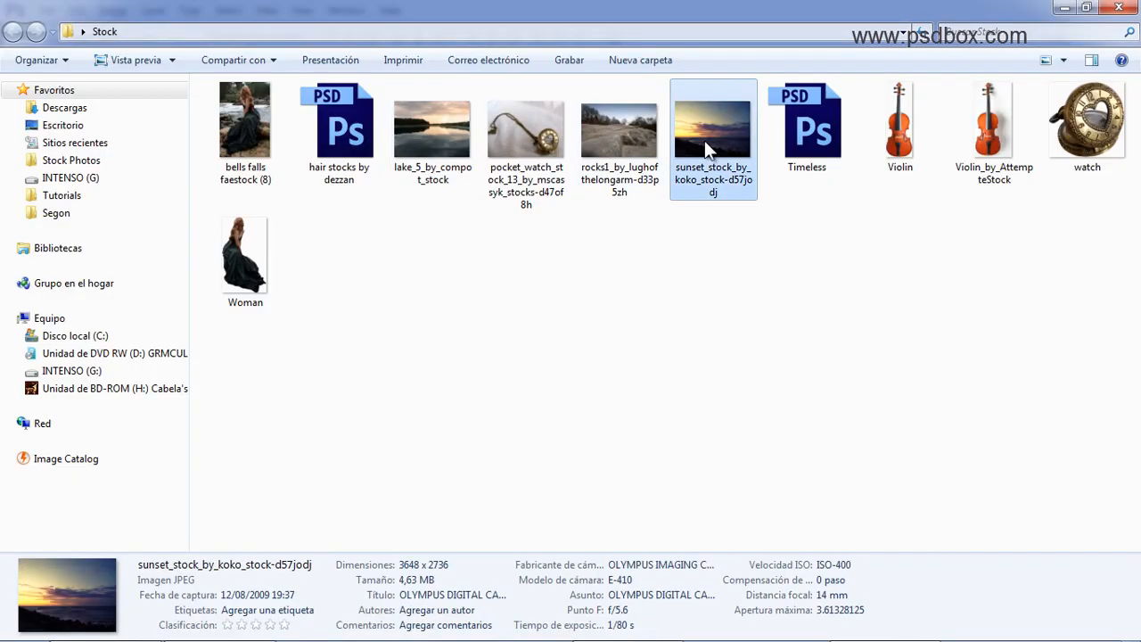
right_click(629, 129)
mouse_move(714, 270)
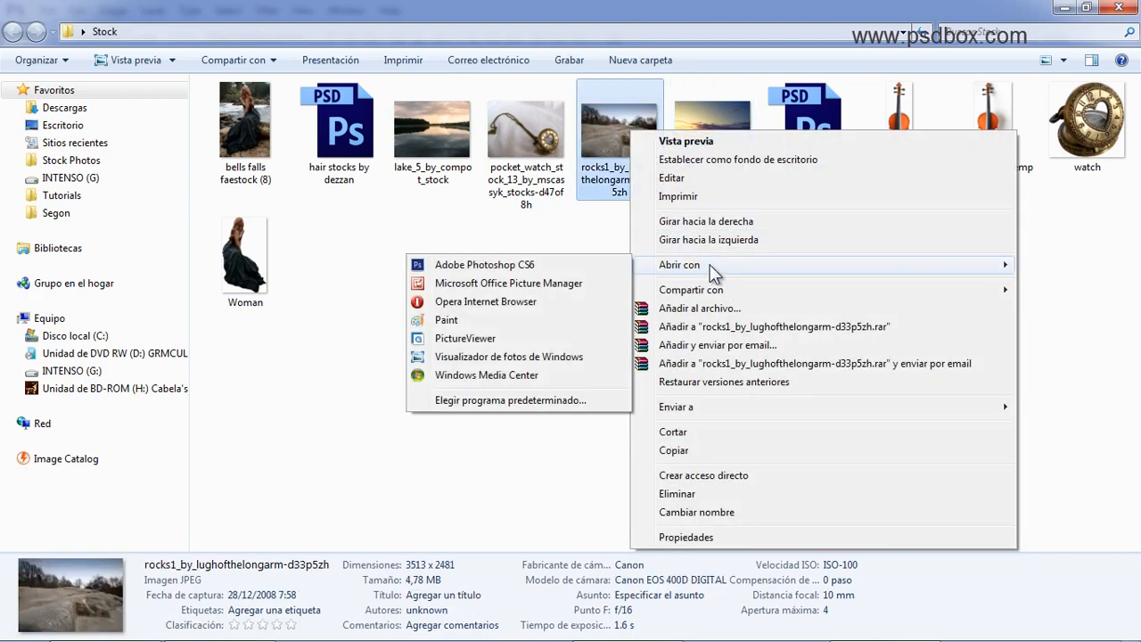
click(572, 264)
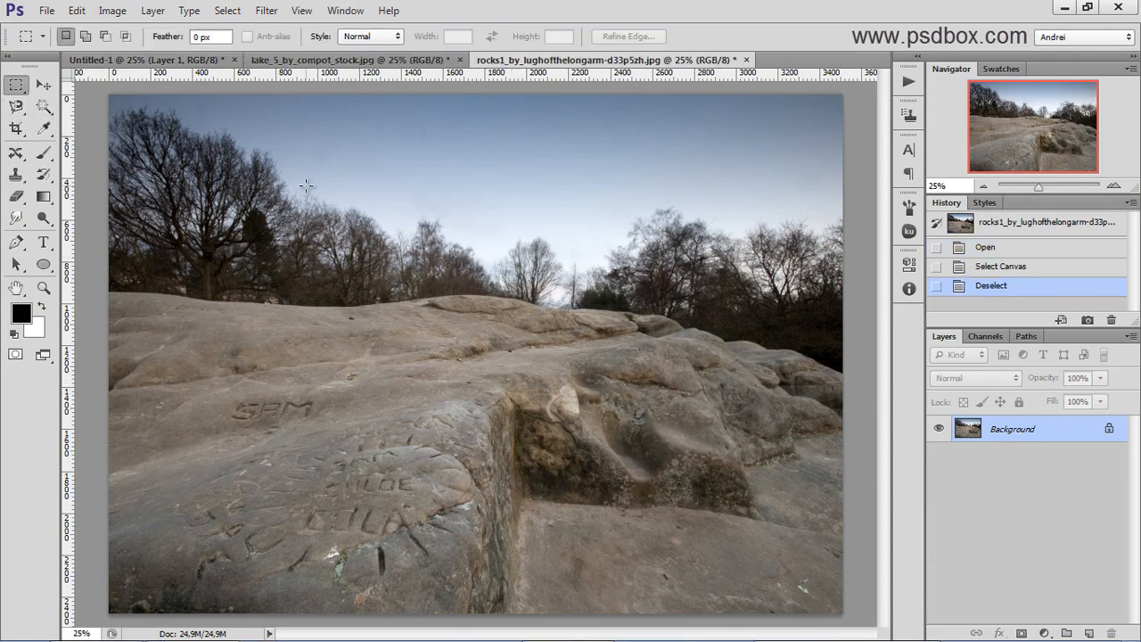
Step: Trace the upper ridge of the rocks from the image's right edge to its left edge with the Magnetic Lasso tool
click(16, 106)
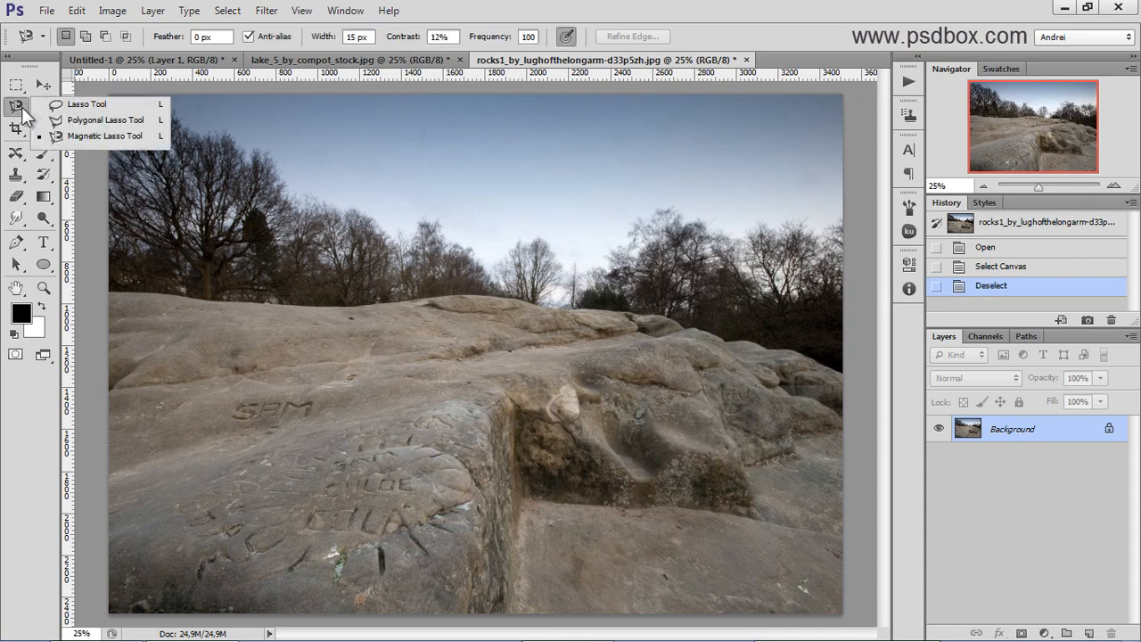
click(105, 136)
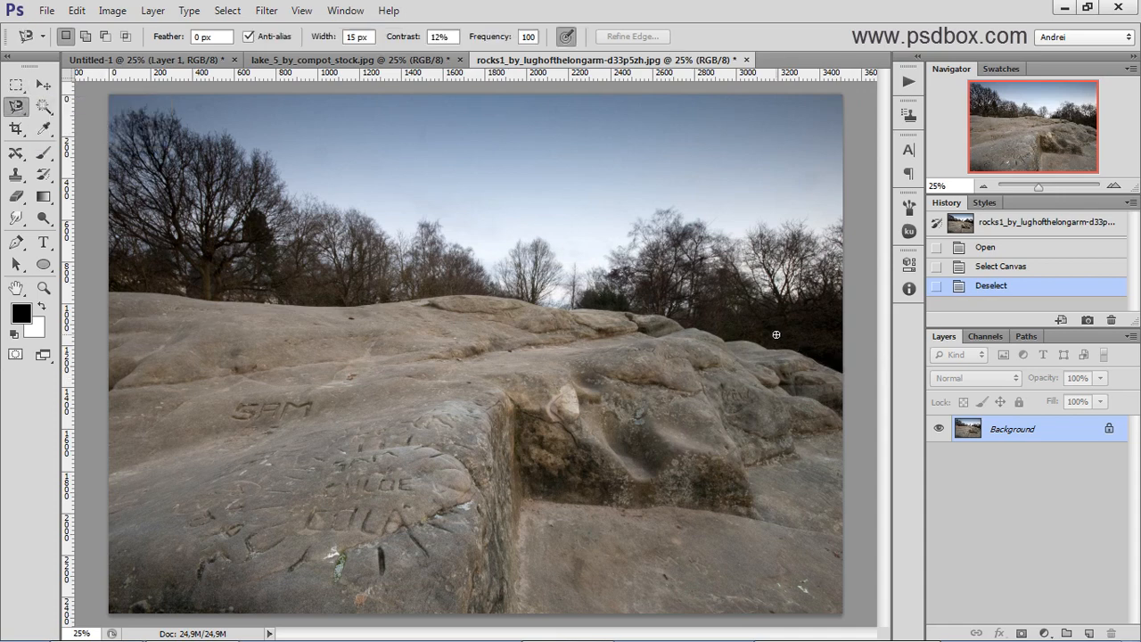
scroll(837, 377, up, 3)
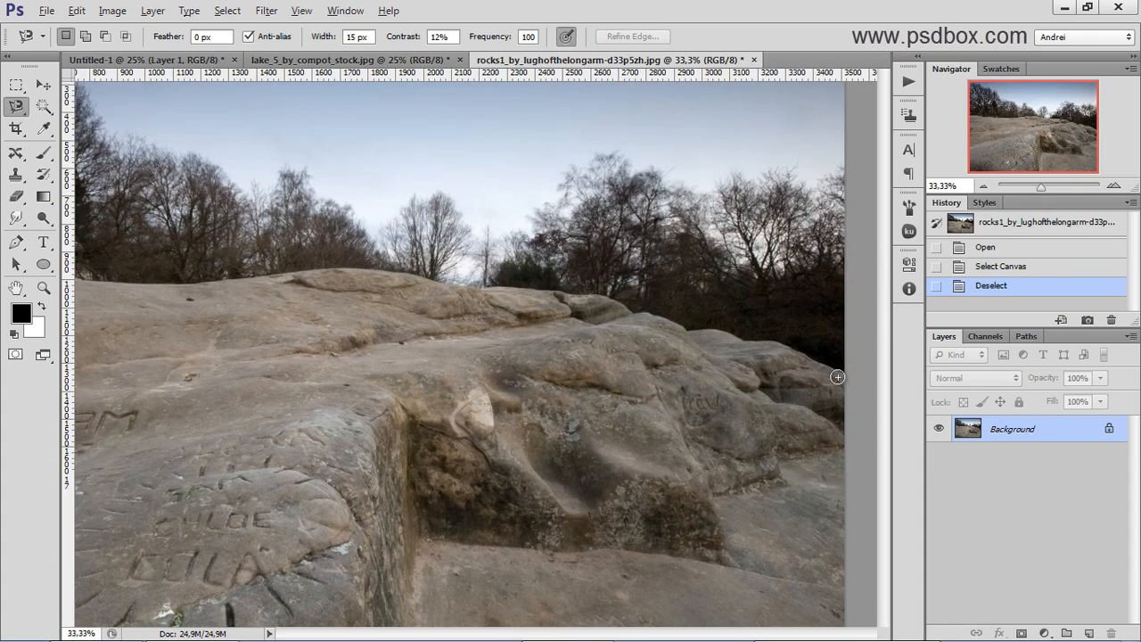
drag(837, 378, 815, 402)
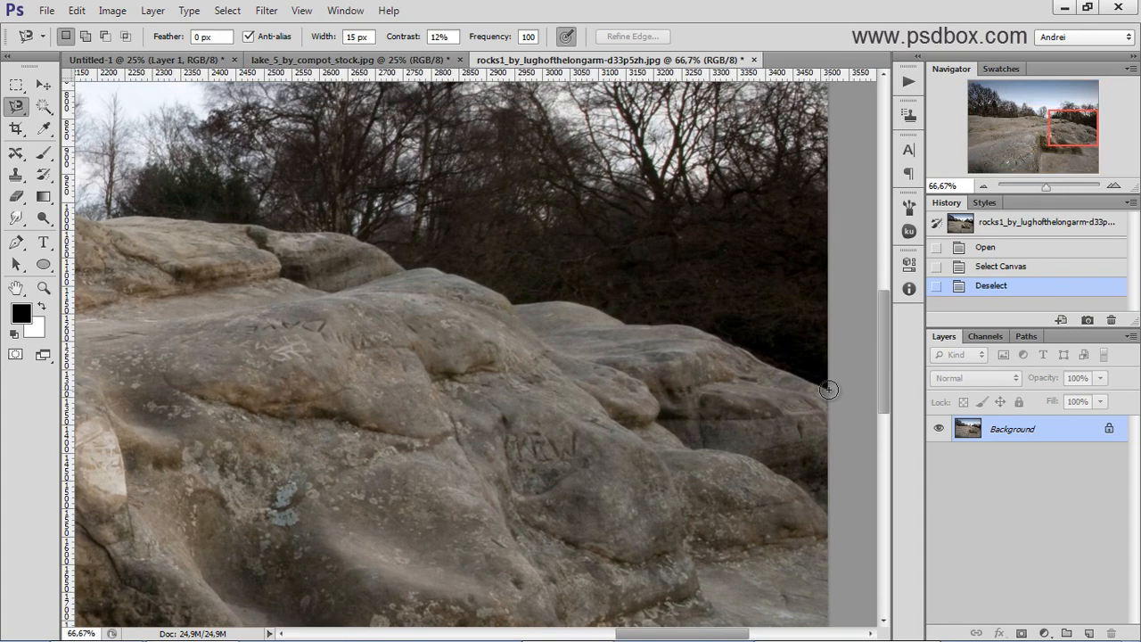
click(827, 389)
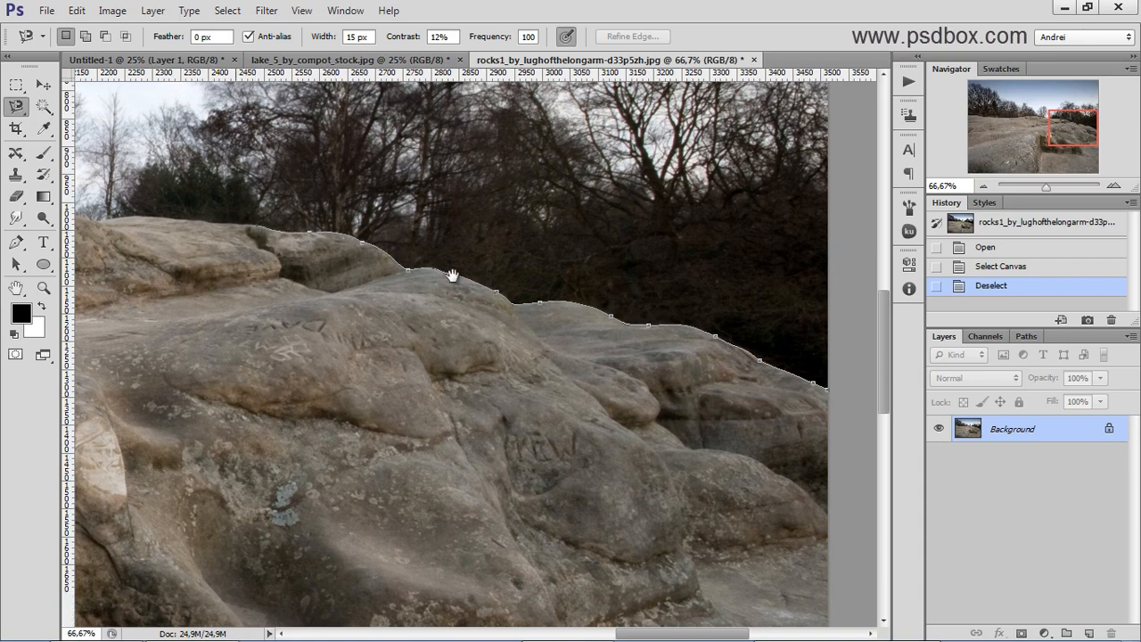
drag(455, 278, 777, 387)
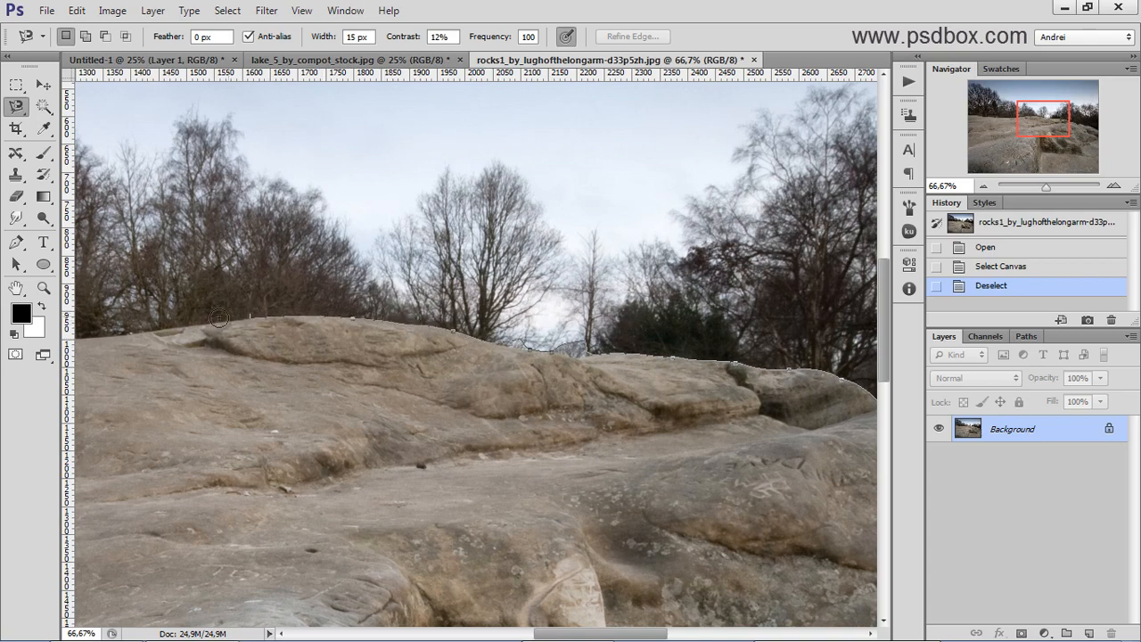
mouse_move(181, 332)
mouse_down()
mouse_move(698, 384)
mouse_move(687, 383)
mouse_up()
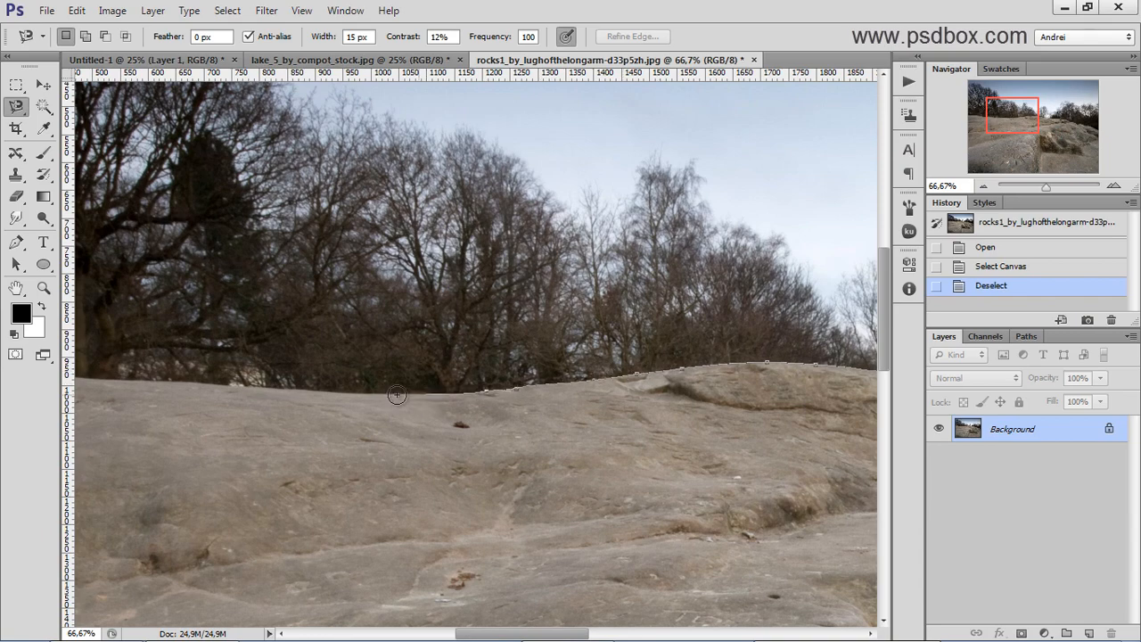
drag(192, 386, 651, 410)
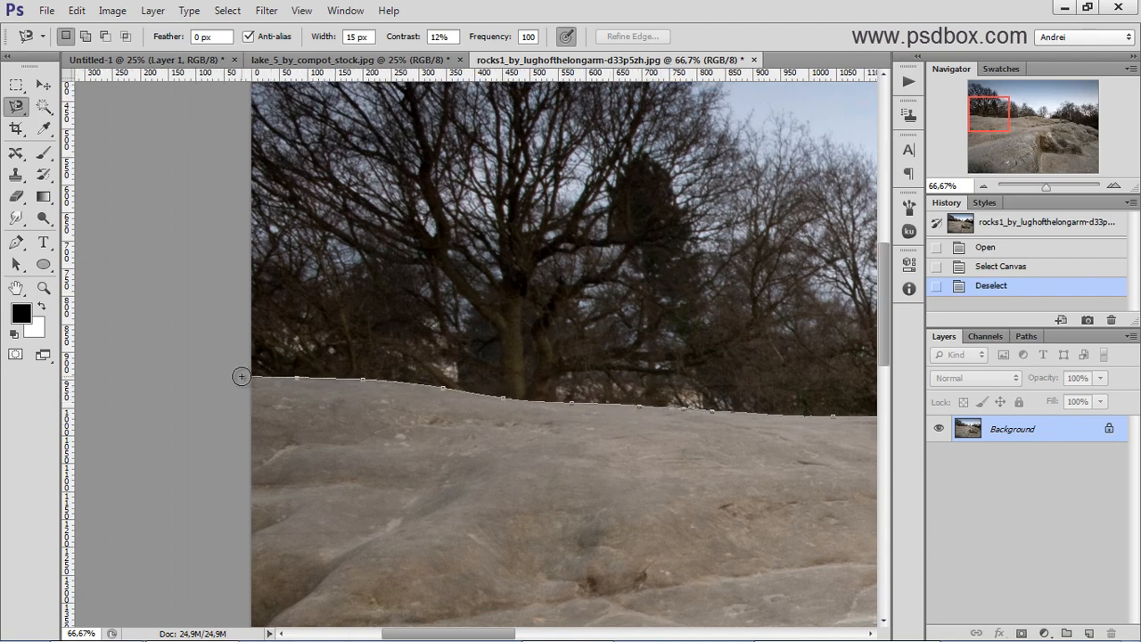
Step: Close the Magnetic Lasso selection around the trees and sky, and hide that area with an inverted layer mask
drag(222, 187, 209, 349)
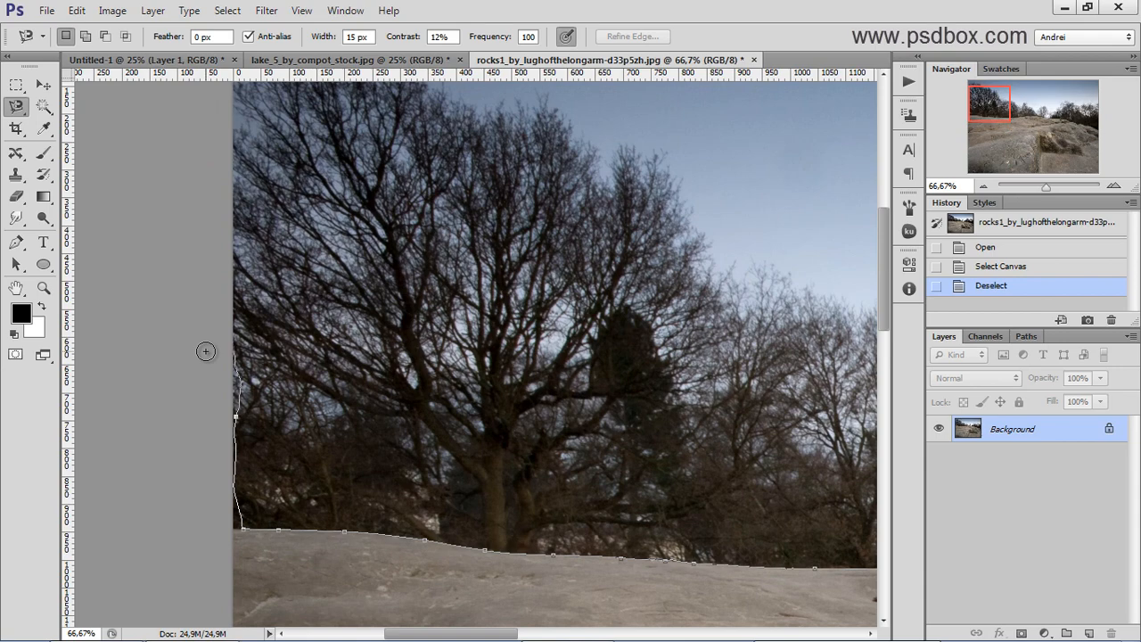
alt+click(205, 351)
alt+click(206, 350)
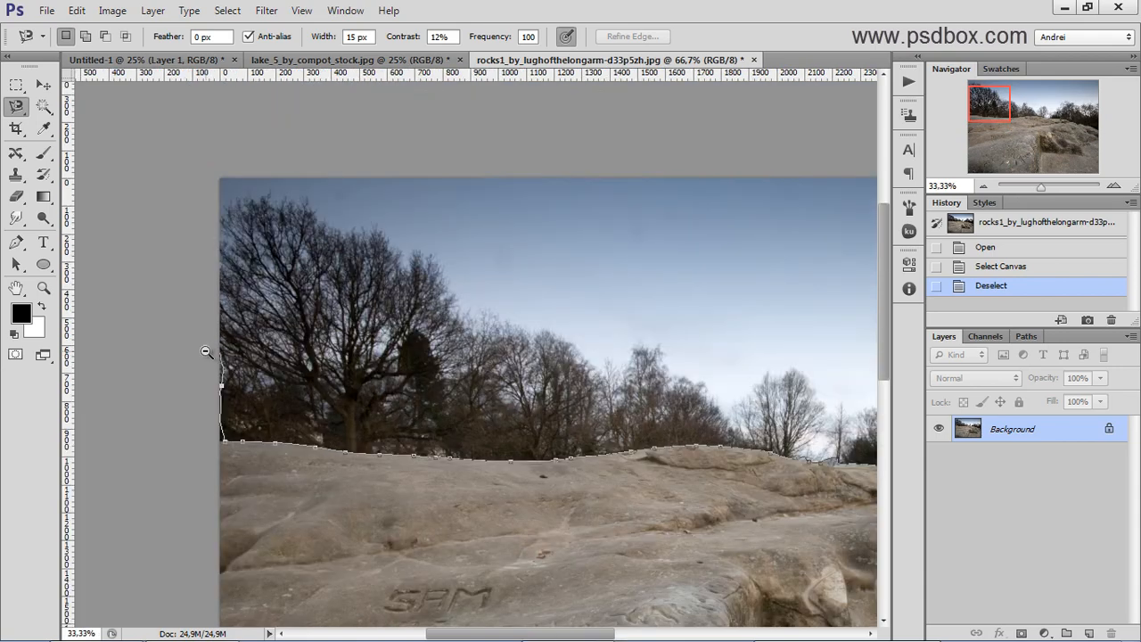
alt+click(205, 351)
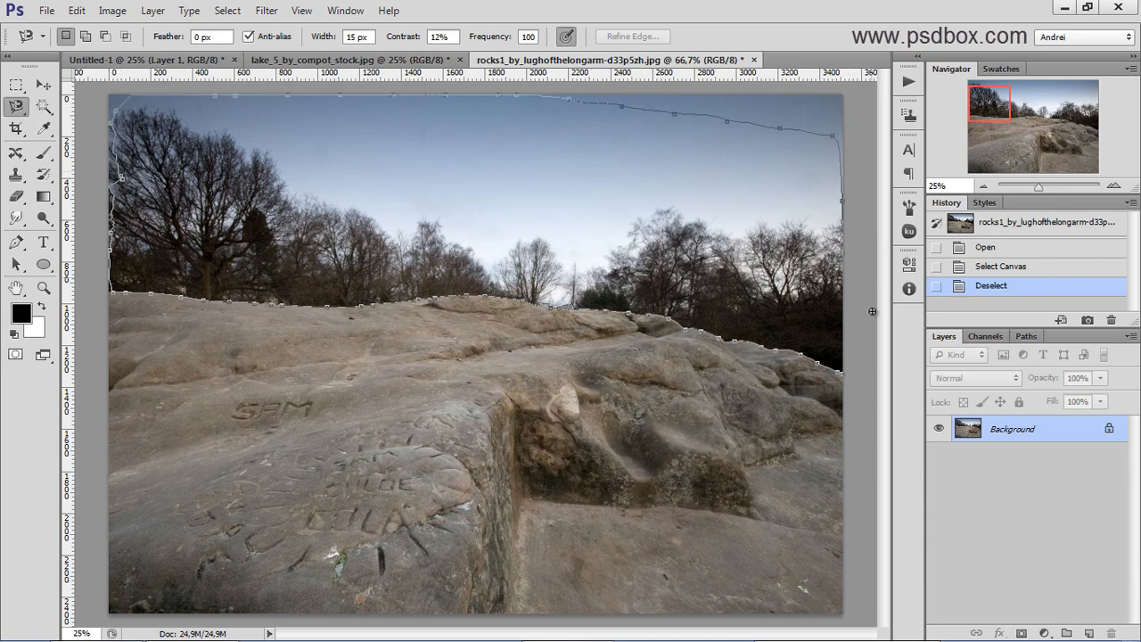
click(844, 372)
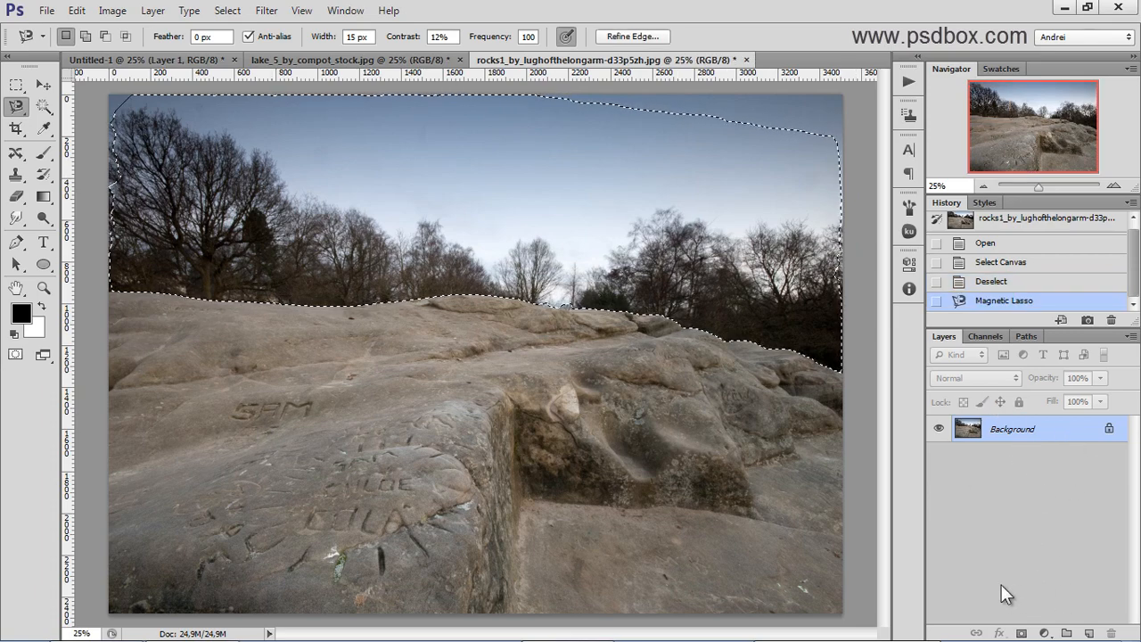
click(1022, 633)
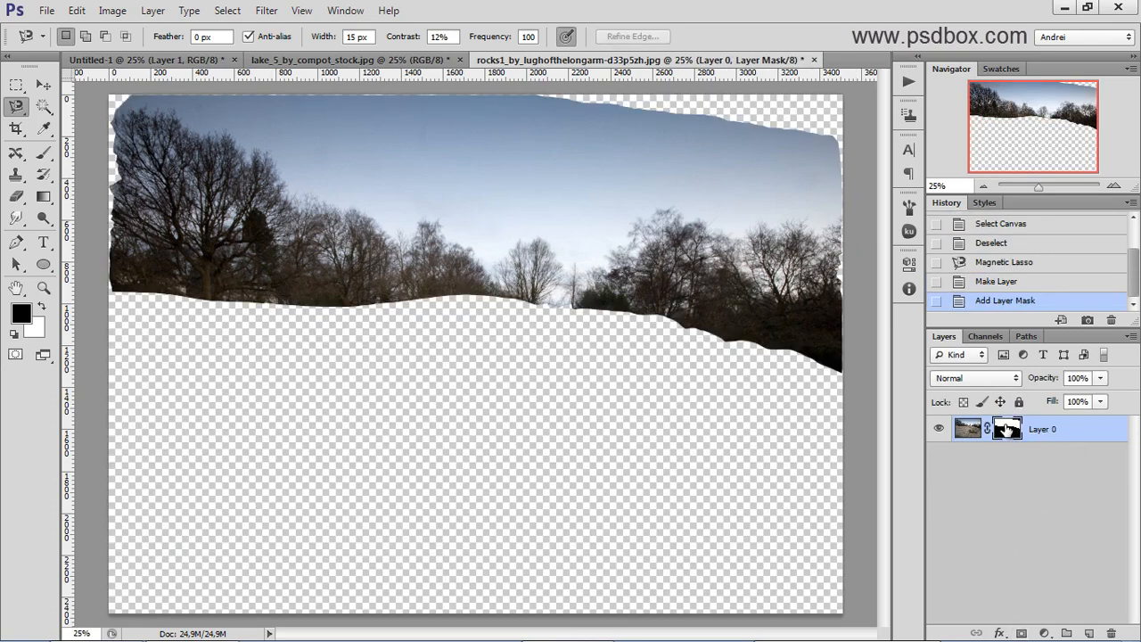
key(ctrl+i)
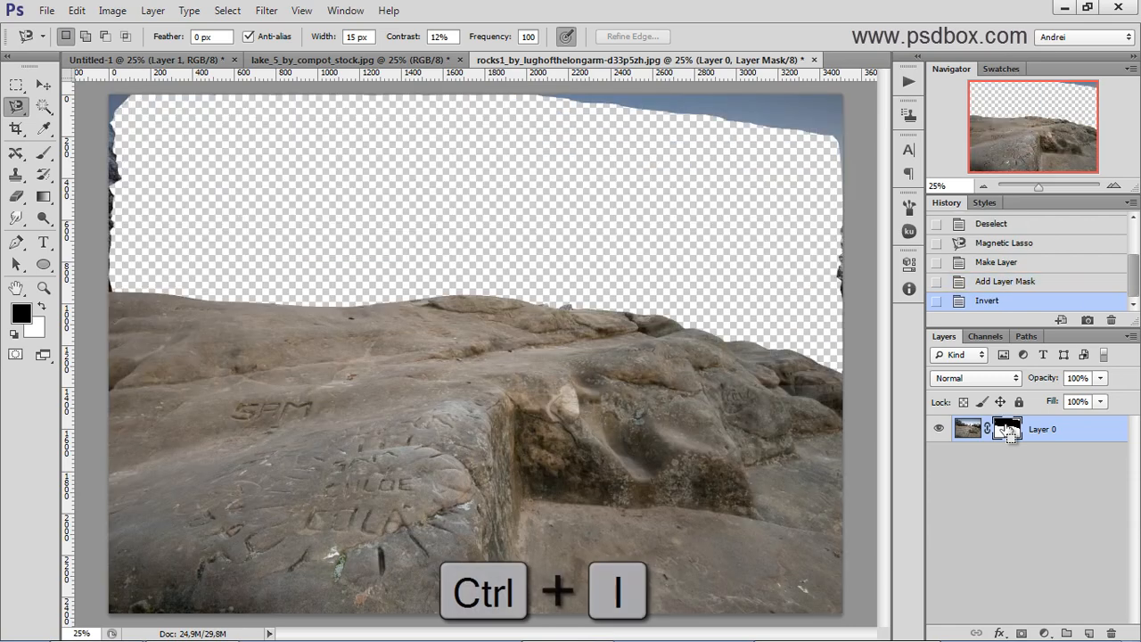
Step: Paint black on the mask over the sky remnants along the left and top edges, using hard 67 px and 158 px brushes
key(b)
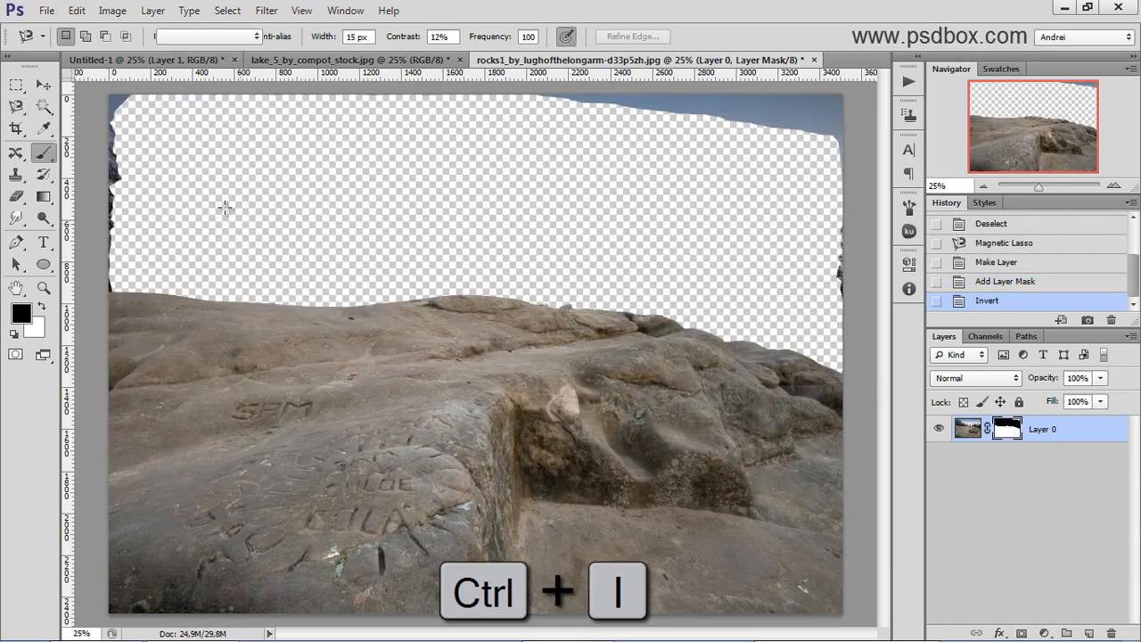
right_click(248, 206)
click(323, 246)
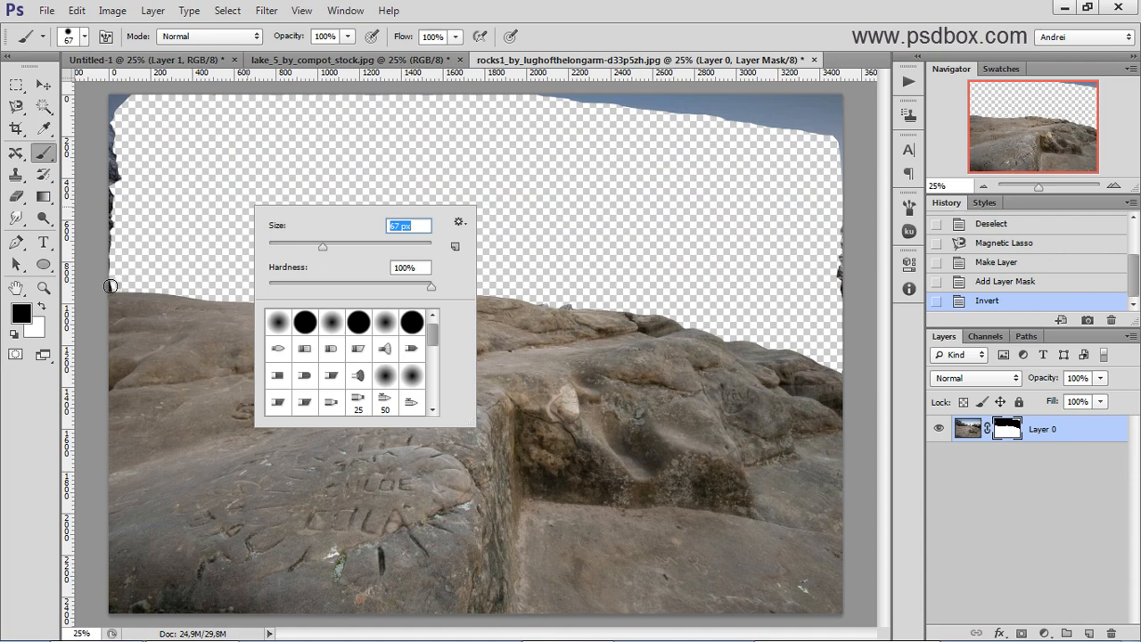
mouse_move(110, 286)
mouse_down()
mouse_move(115, 86)
mouse_move(118, 172)
mouse_up()
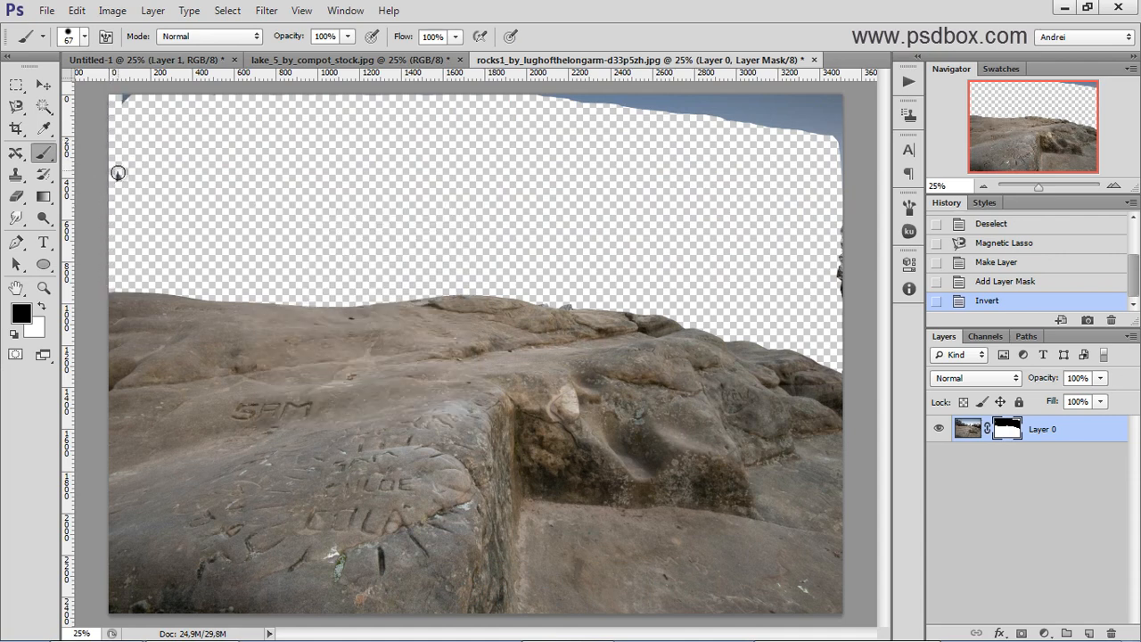
right_click(124, 180)
click(248, 220)
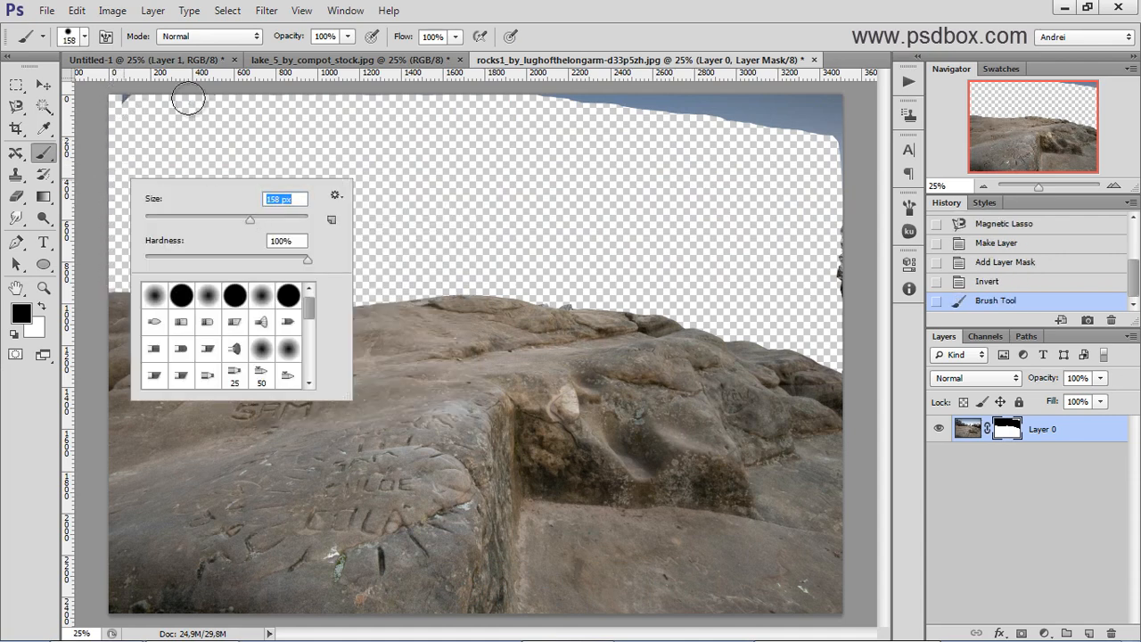
mouse_move(188, 100)
mouse_down()
mouse_move(657, 98)
mouse_move(861, 123)
mouse_up()
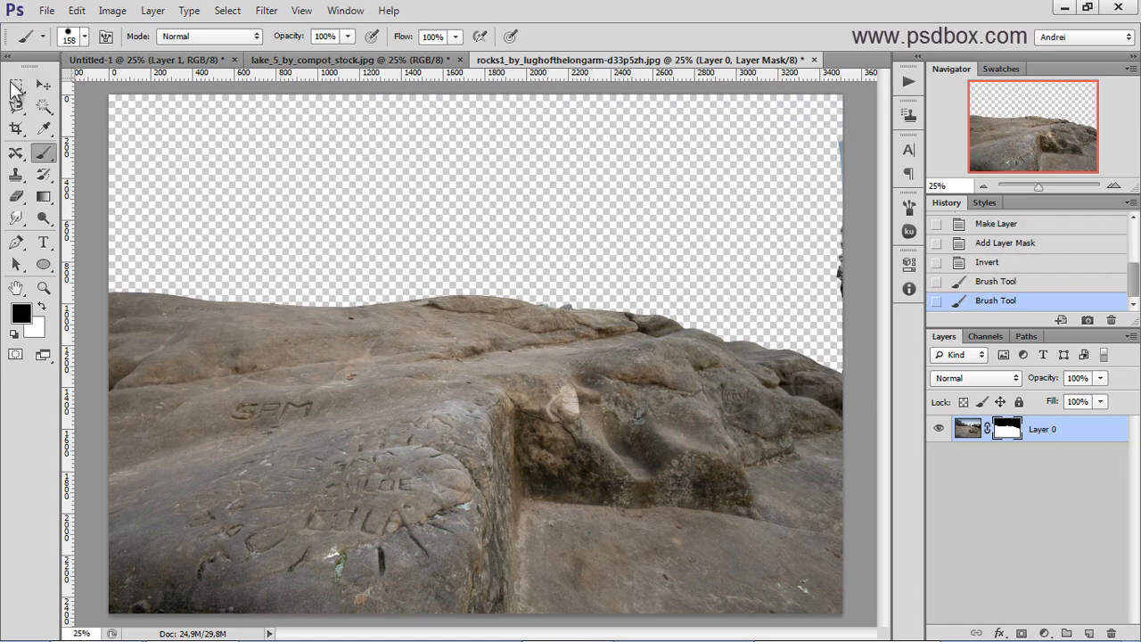
Step: Fill a rectangular selection over the image's upper-right corner with black on the mask, then deselect
click(16, 87)
drag(911, 235, 870, 291)
key(alt+BackSpace)
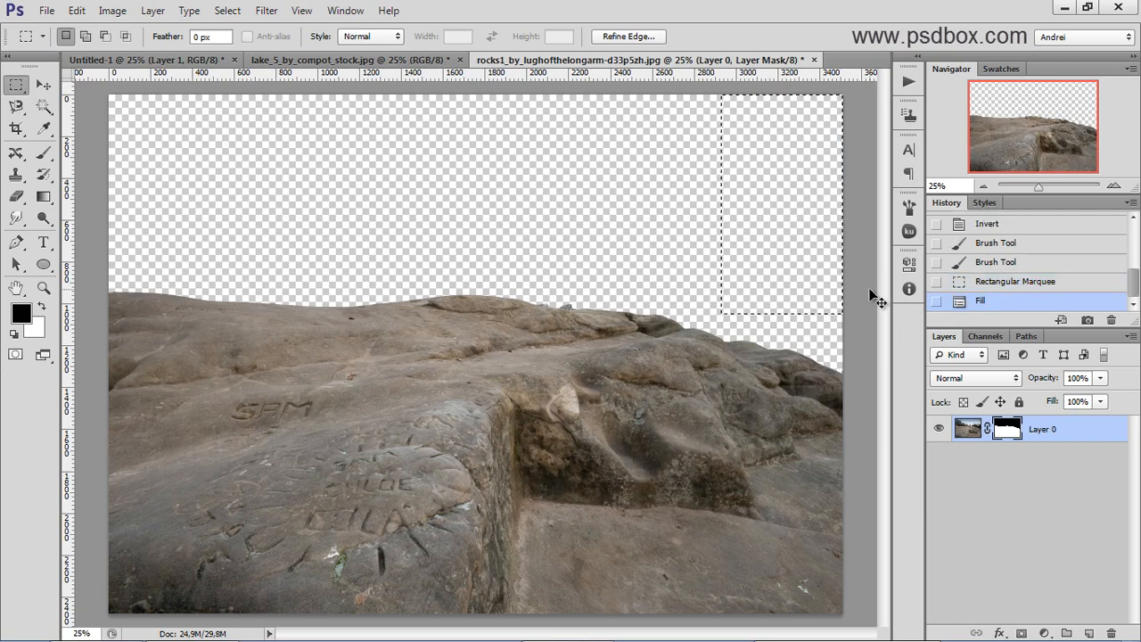
key(ctrl+d)
Step: Paint out the thin dark strip above the rocks on the image's right edge with a 50 px black brush on the mask
scroll(842, 361, up, 2)
scroll(767, 361, up, 3)
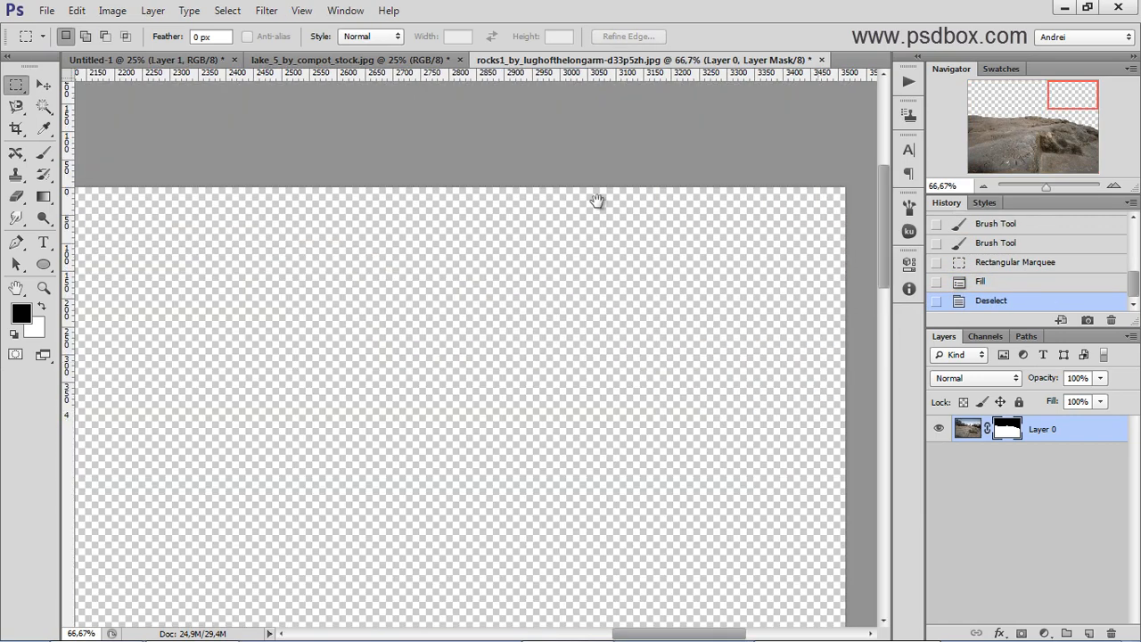
drag(825, 374, 586, 347)
drag(653, 483, 577, 299)
key(ctrl+r)
drag(530, 497, 574, 288)
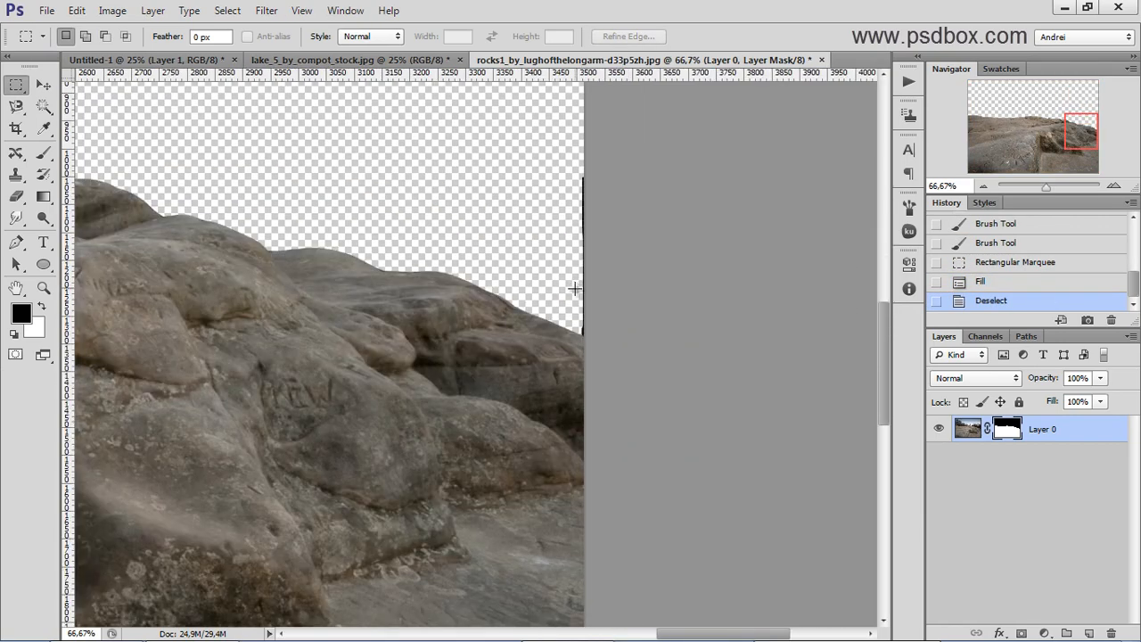
key(b)
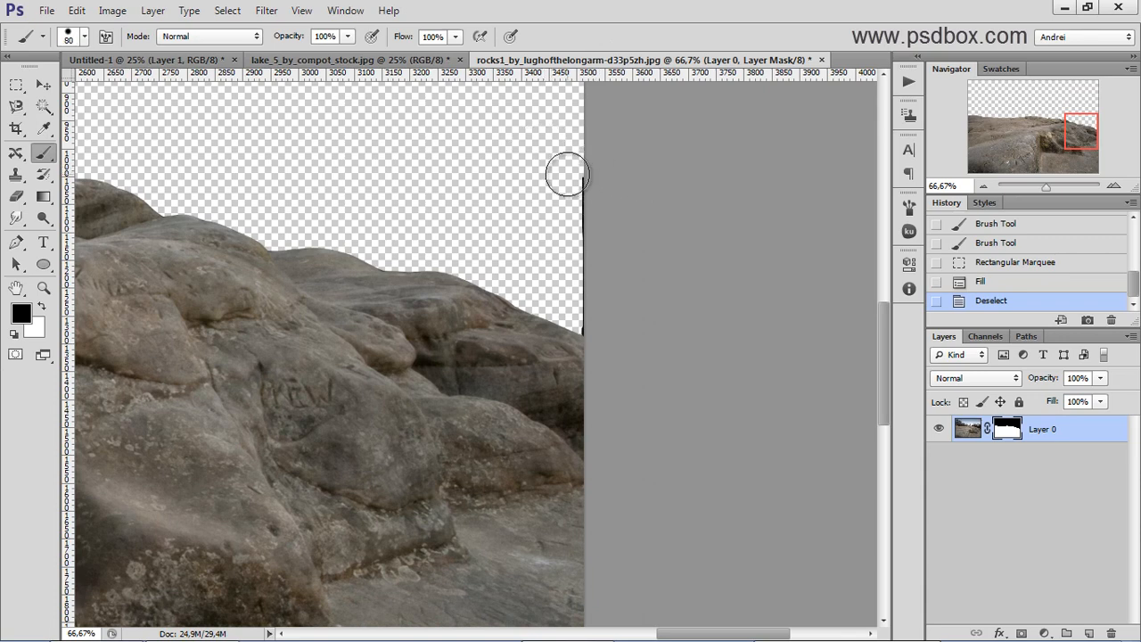
key(bracketleft)
key(bracketleft)
key(bracketleft)
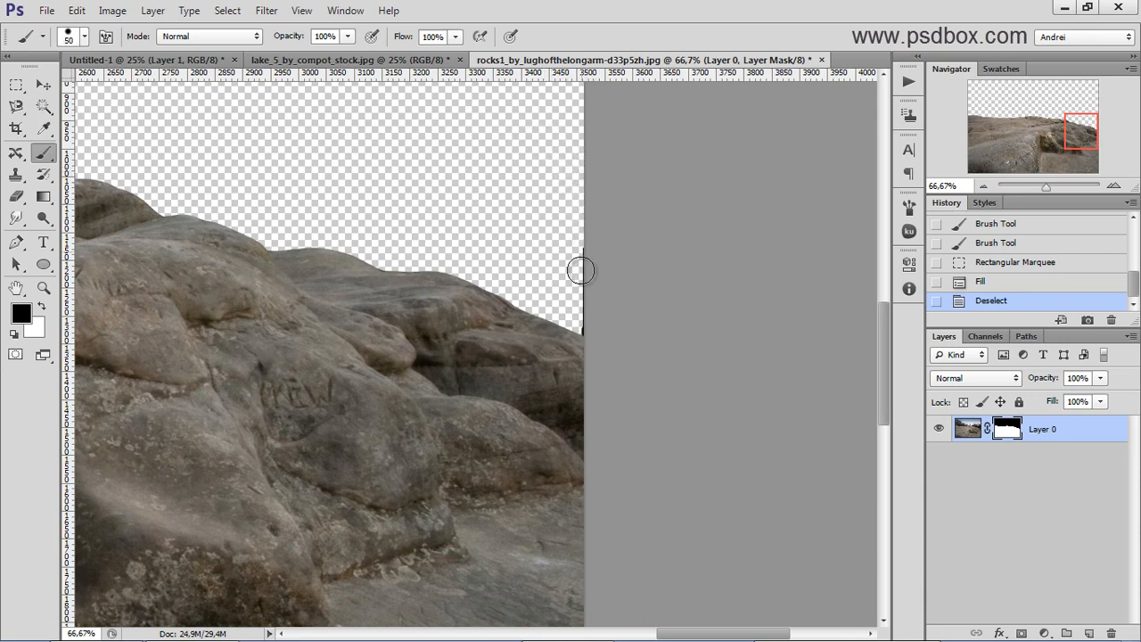
drag(581, 270, 595, 342)
click(591, 323)
Step: Restore the missing sliver of rock at the ridge's far left end by painting white on the mask
click(971, 115)
key(space)
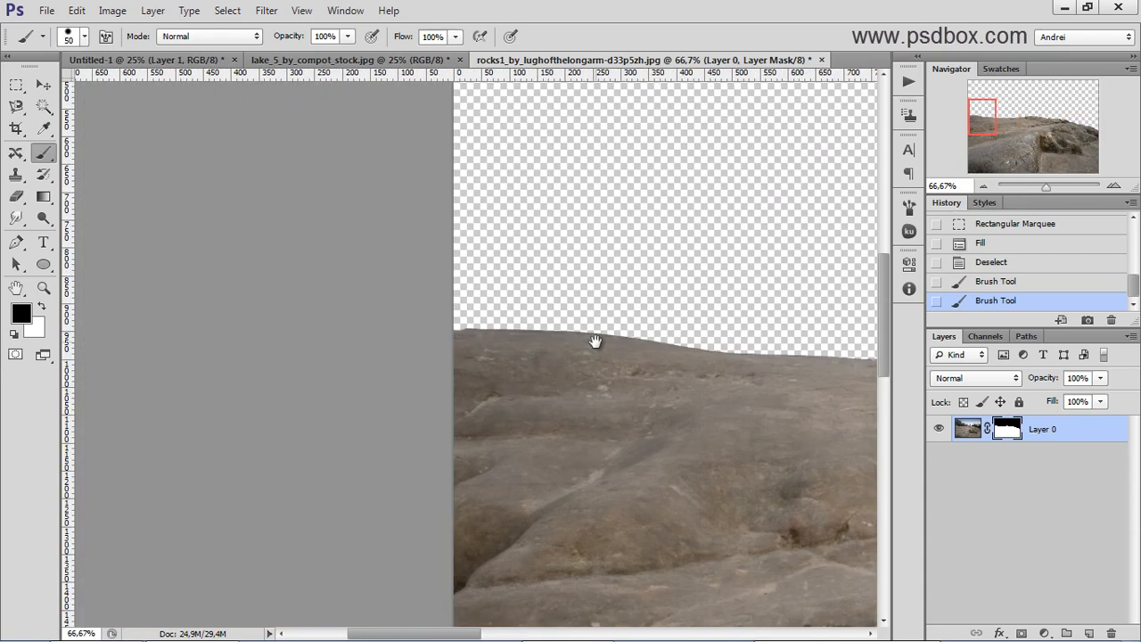
scroll(456, 343, up, 3)
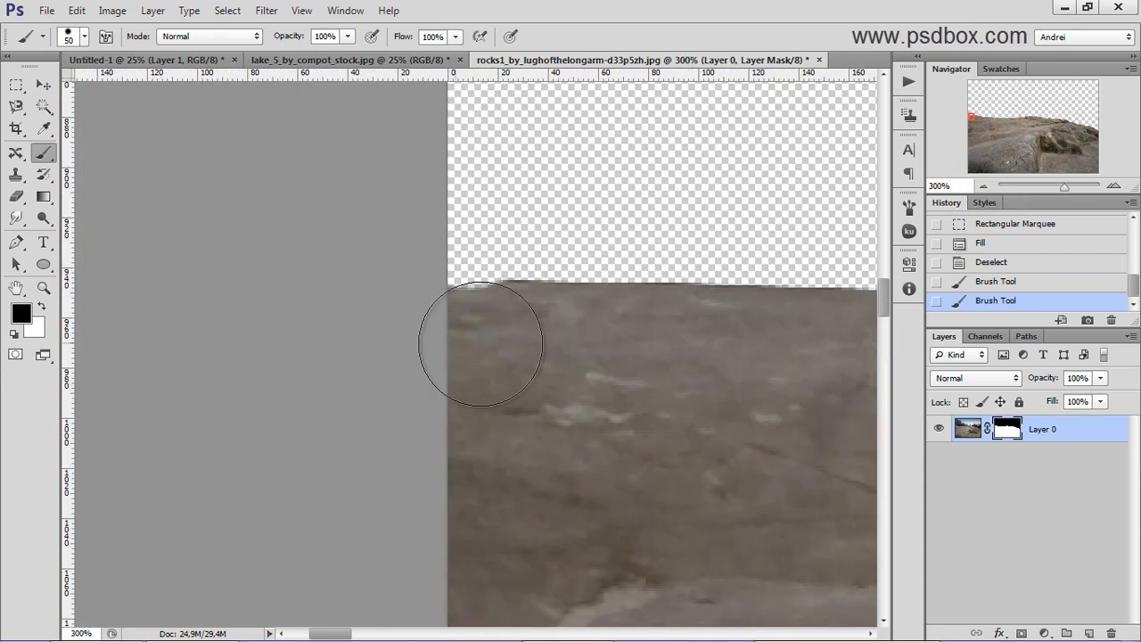
key(x)
drag(484, 345, 458, 341)
click(457, 342)
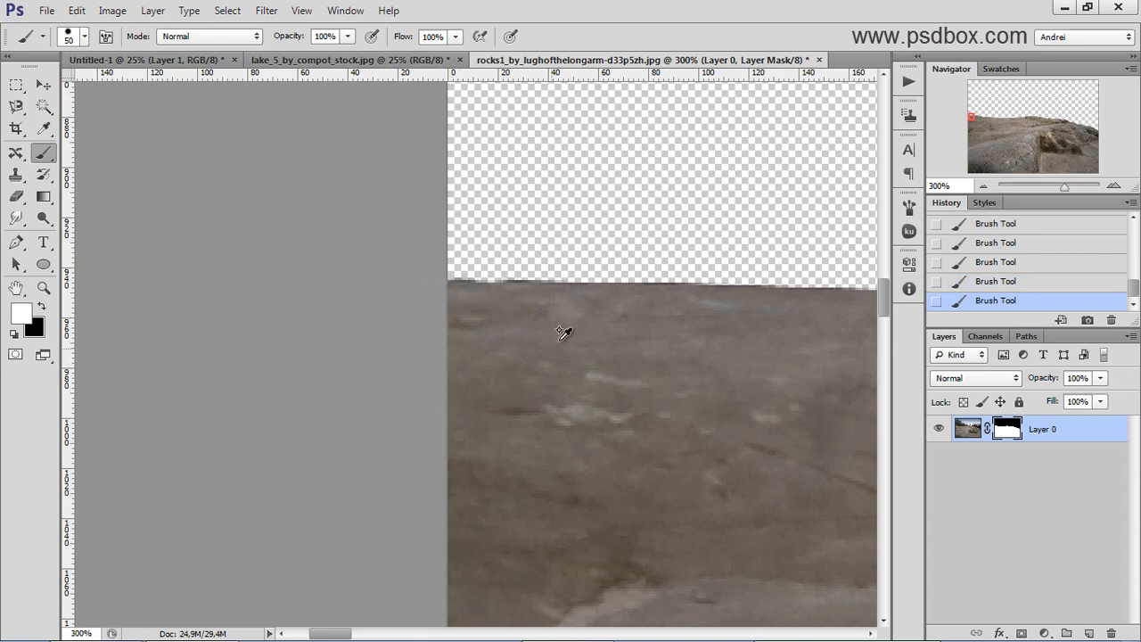
Step: Mask out the leftover tree patches along the middle of the rock ridge with a small black brush, reduced to 20 px
scroll(566, 327, down, 8)
scroll(547, 331, up, 1)
scroll(547, 331, up, 6)
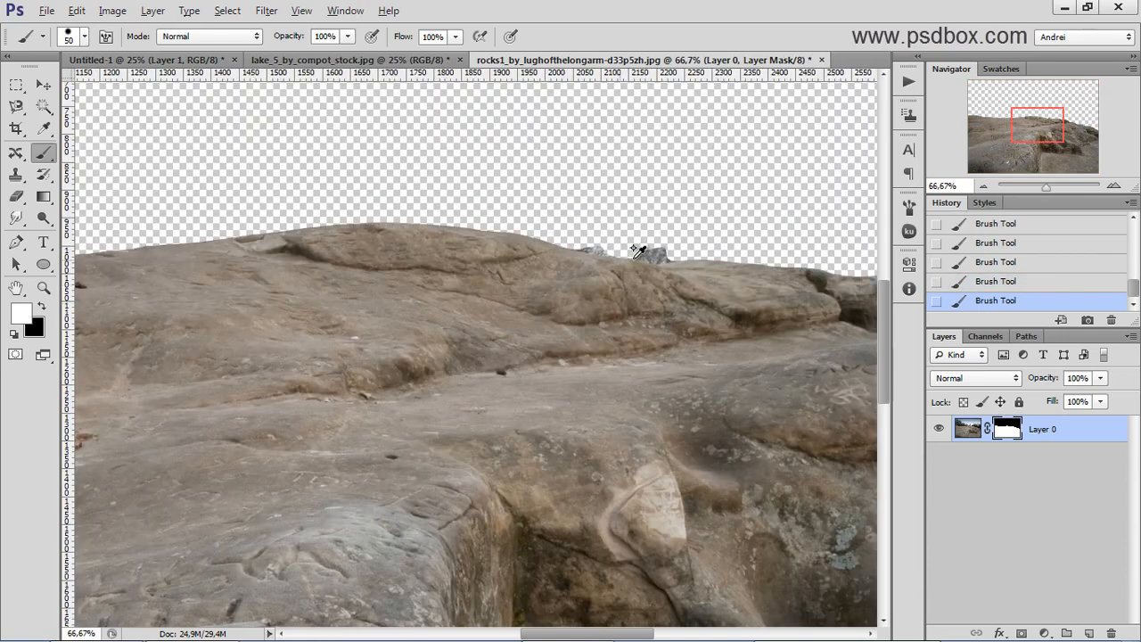
key(bracketleft)
key(bracketleft)
key(bracketleft)
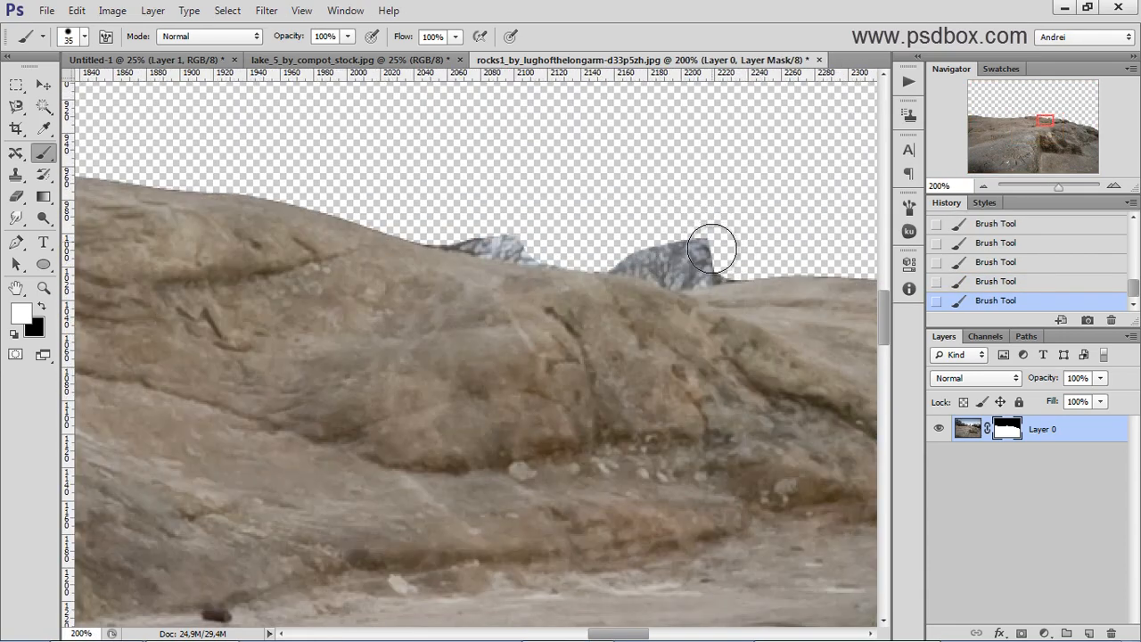
mouse_move(731, 262)
mouse_down()
mouse_move(743, 264)
mouse_move(425, 223)
mouse_move(597, 255)
mouse_move(705, 247)
mouse_move(739, 265)
mouse_move(716, 264)
mouse_up()
key(x)
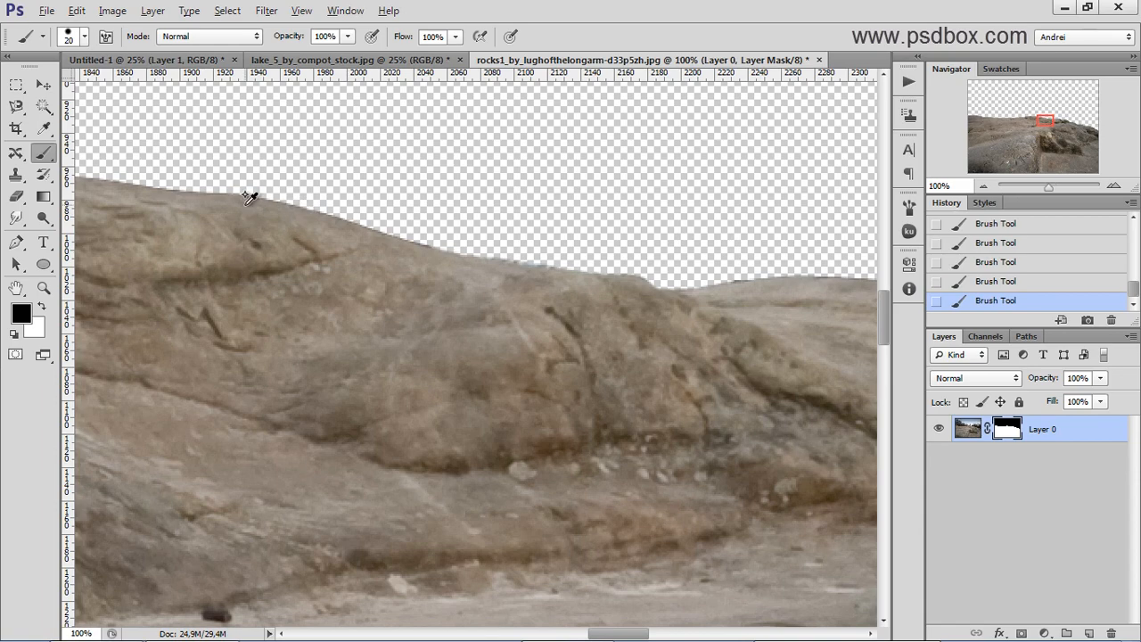
scroll(250, 196, down, 6)
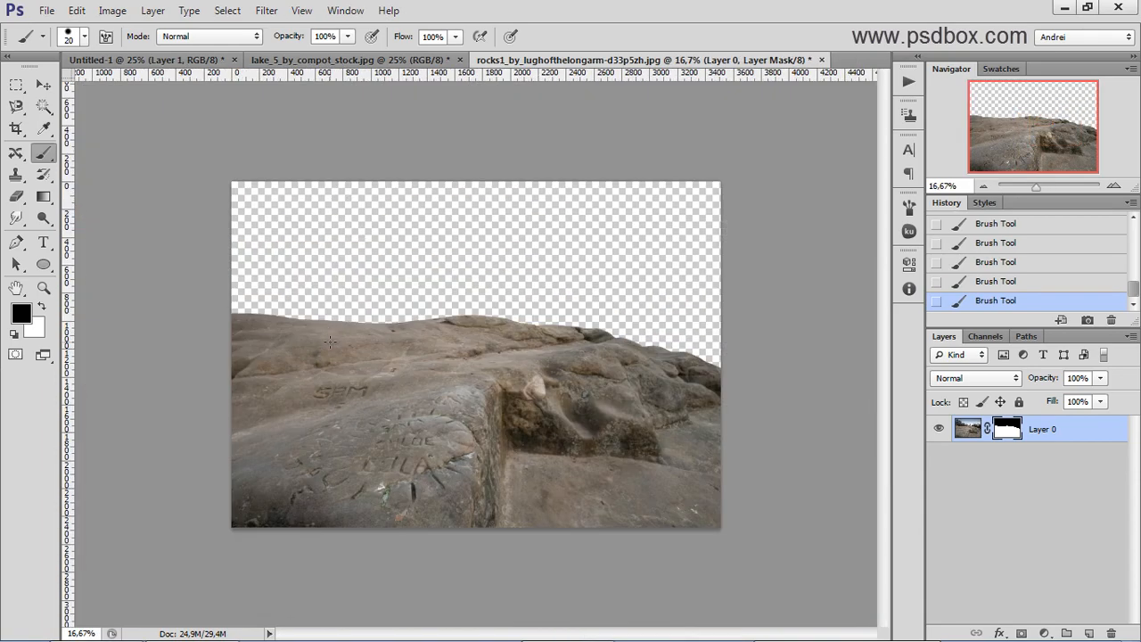
Step: Copy the whole canvas of the masked rocks image with Copy Merged, then target the layer mask
key(ctrl+a)
key(ctrl+2)
key(ctrl+d)
key(ctrl+a)
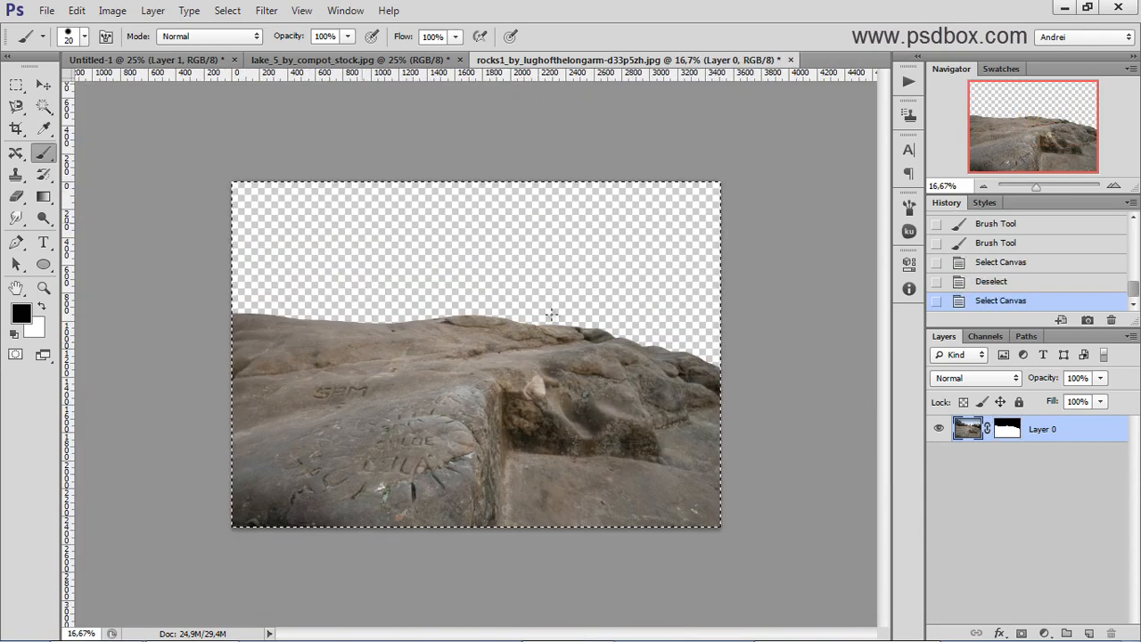
click(77, 10)
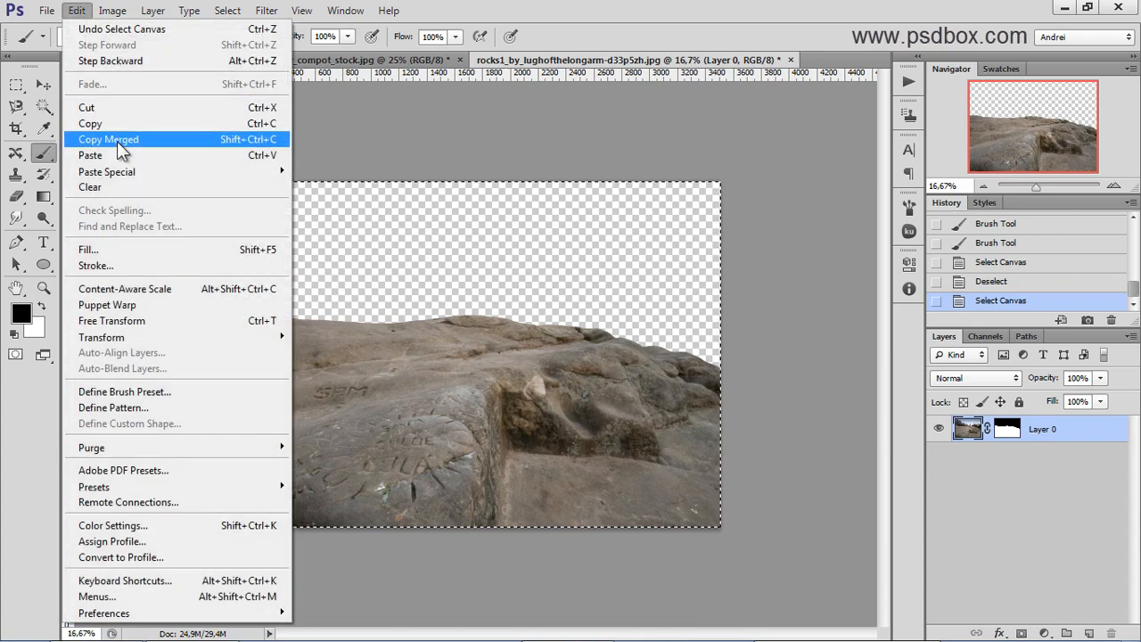
click(117, 141)
click(77, 10)
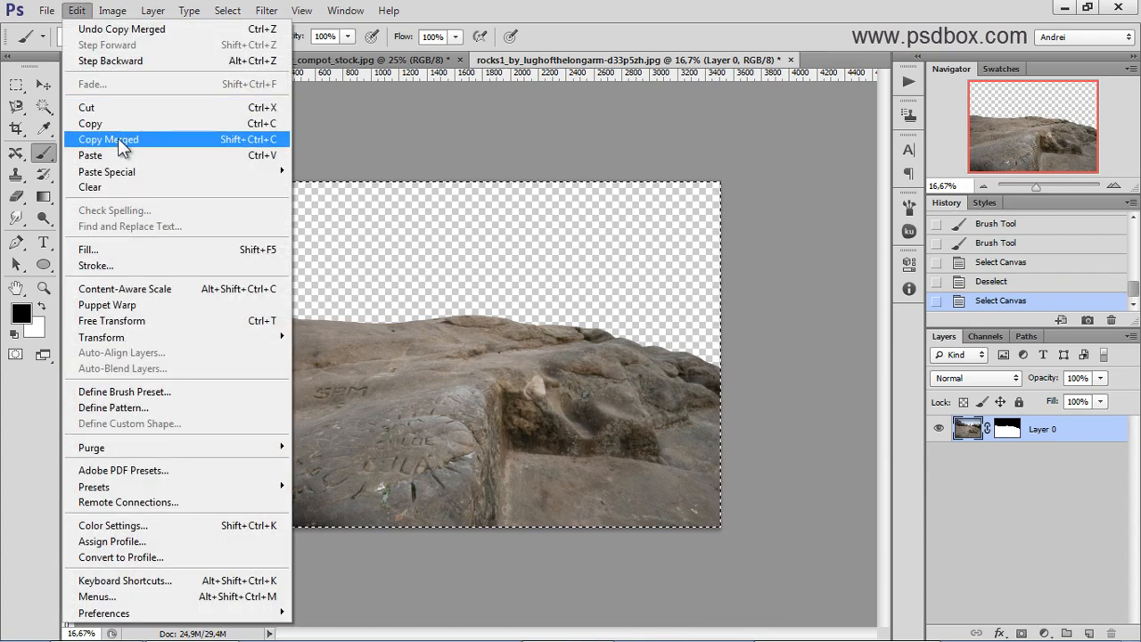
click(1009, 429)
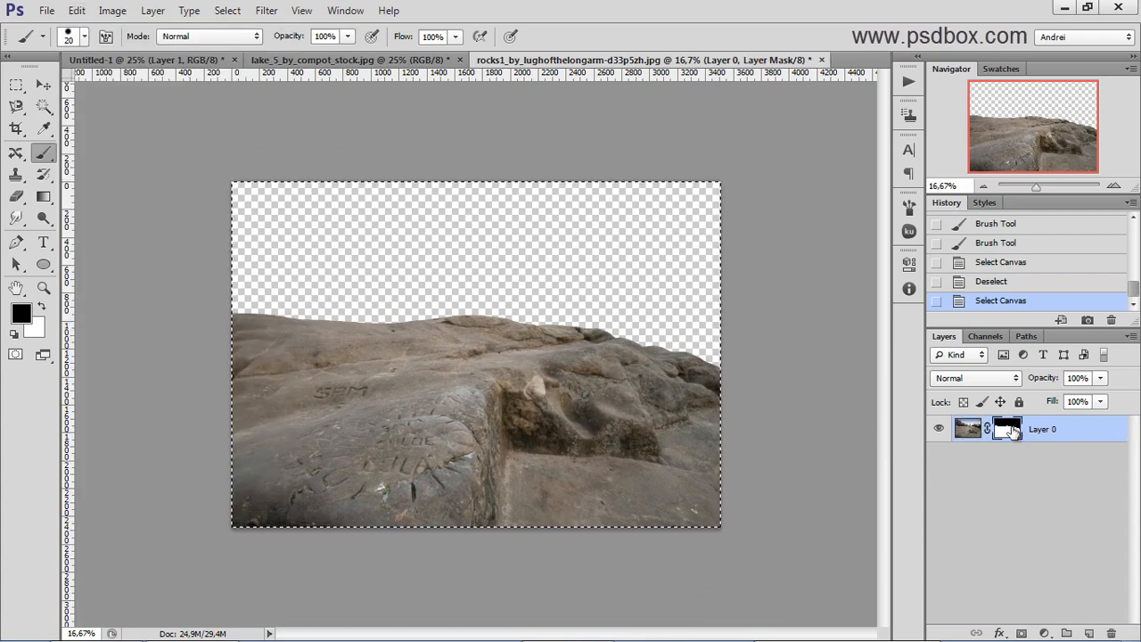
Step: Close the lake_5_by_compot_stock.jpg document without saving its changes
click(345, 58)
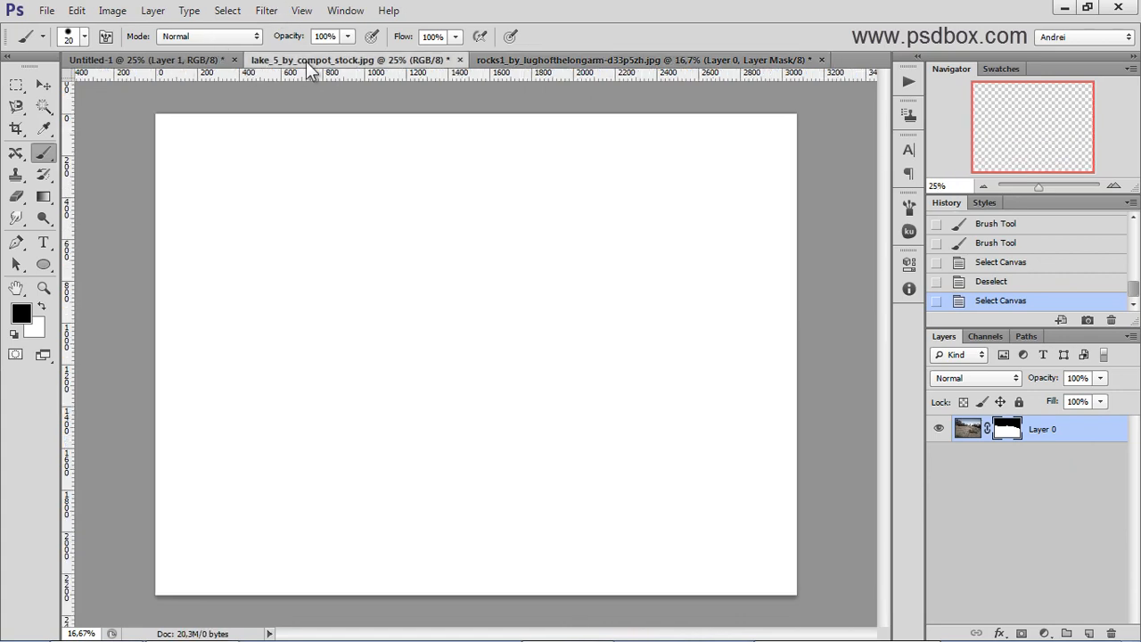
click(459, 60)
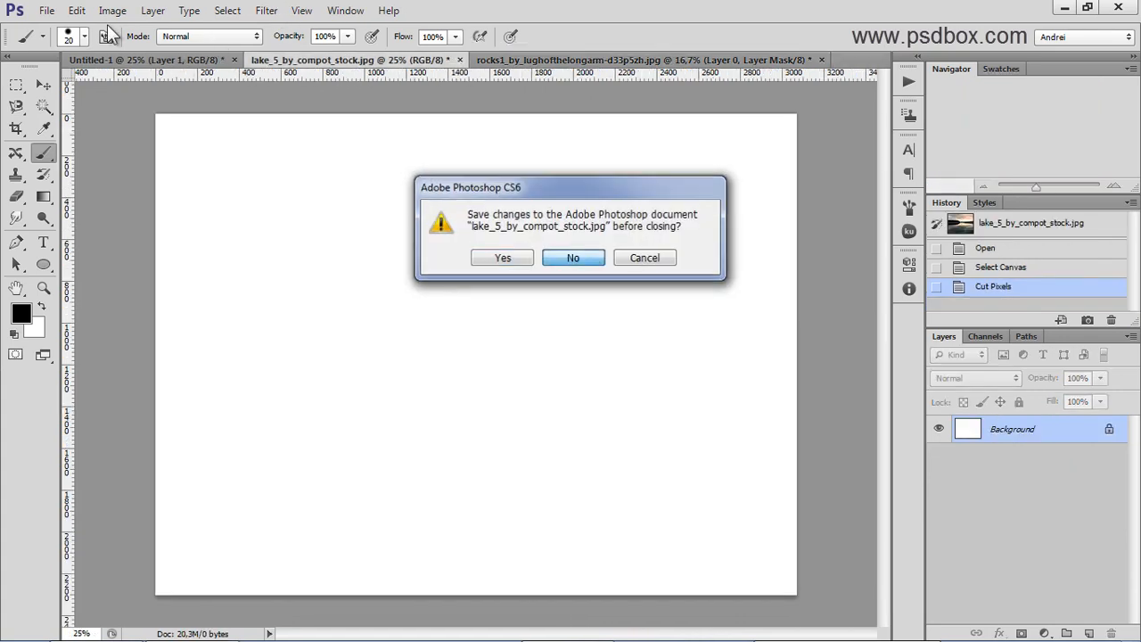
key(Return)
Step: Return to the Untitled-1 document and rename its Layer 1 as "lake"
click(139, 61)
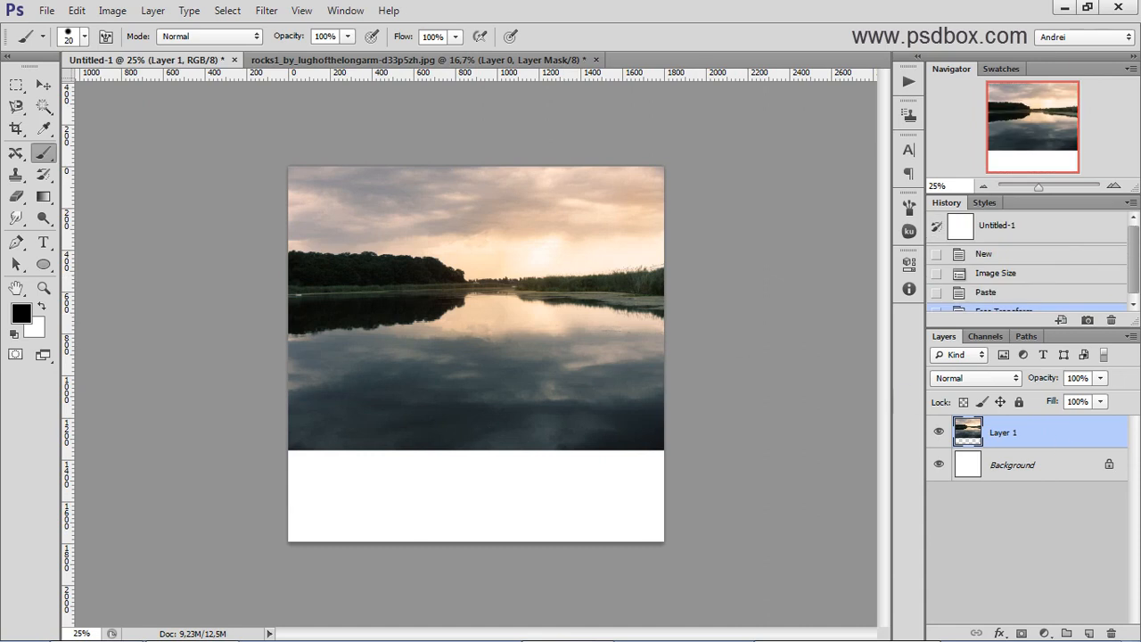
double_click(1010, 432)
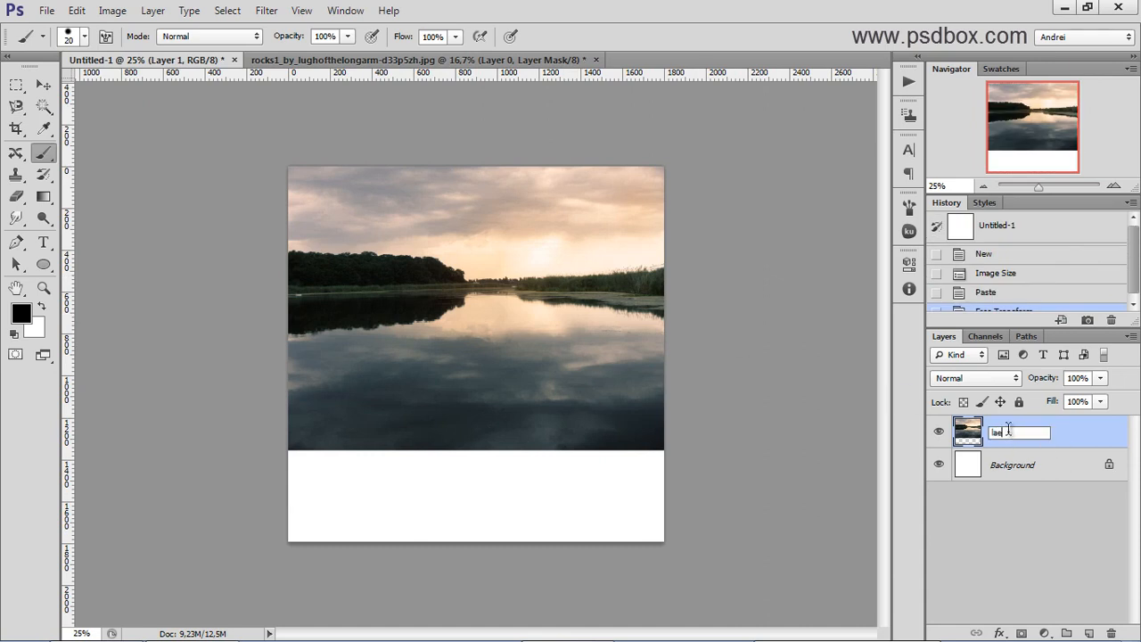
key(Return)
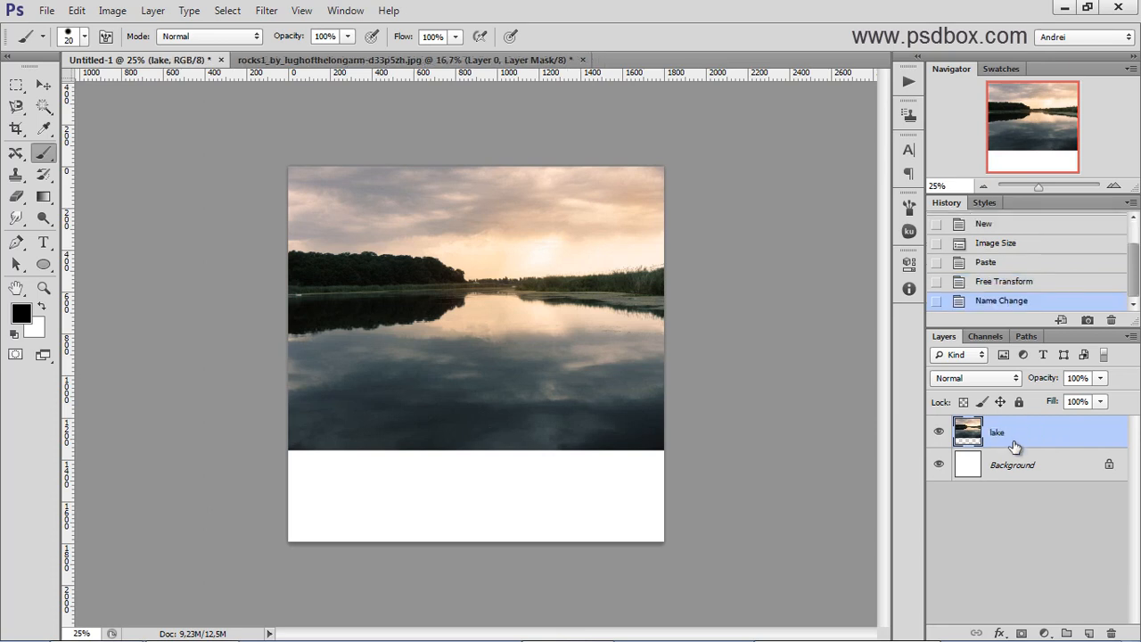
Step: Paste the copied rocks above the lake layer and rename the new layer "rocks"
click(1030, 467)
click(1034, 435)
key(ctrl+v)
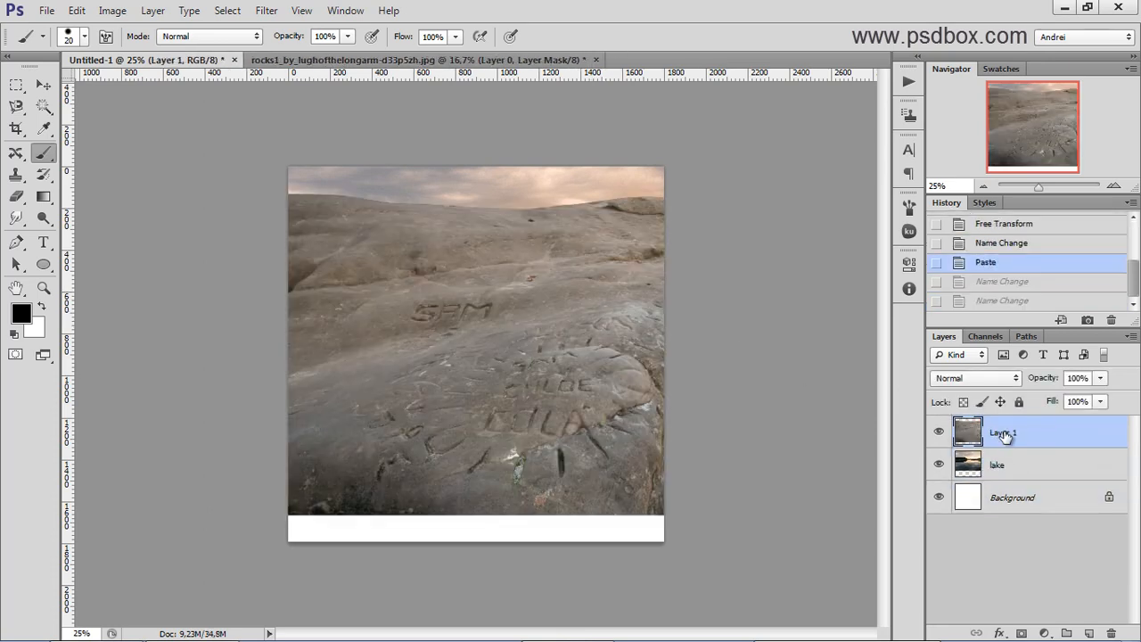
double_click(1003, 434)
text(rocks)
key(Return)
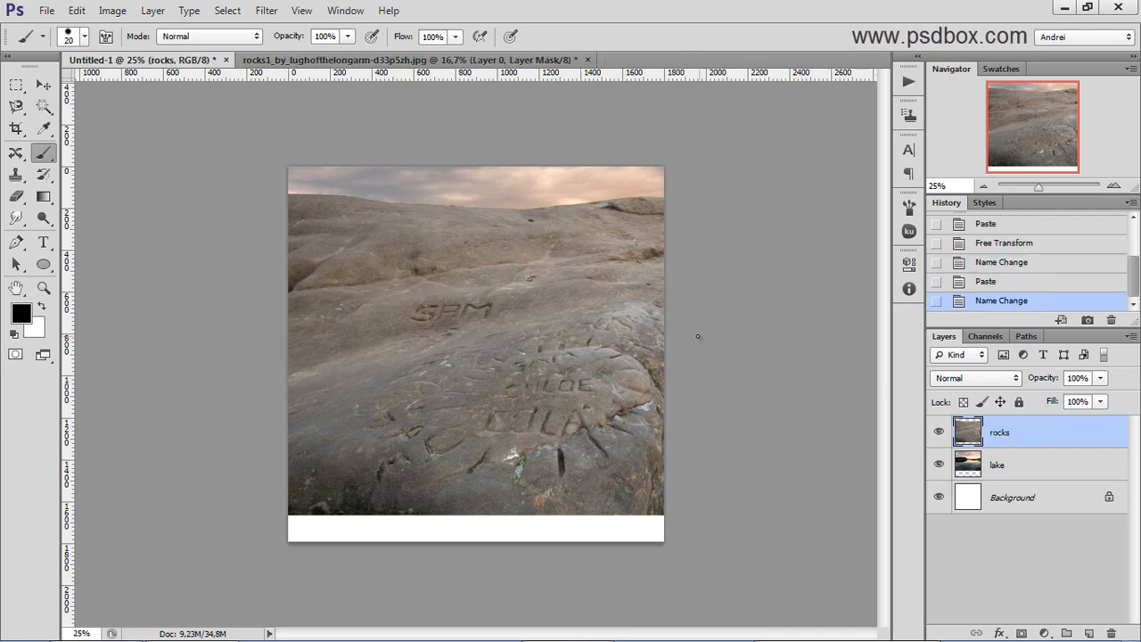
Step: Scale the rocks layer proportionally to about 52% with Free Transform so it roughly matches the canvas width
key(ctrl+t)
key(ctrl+minus)
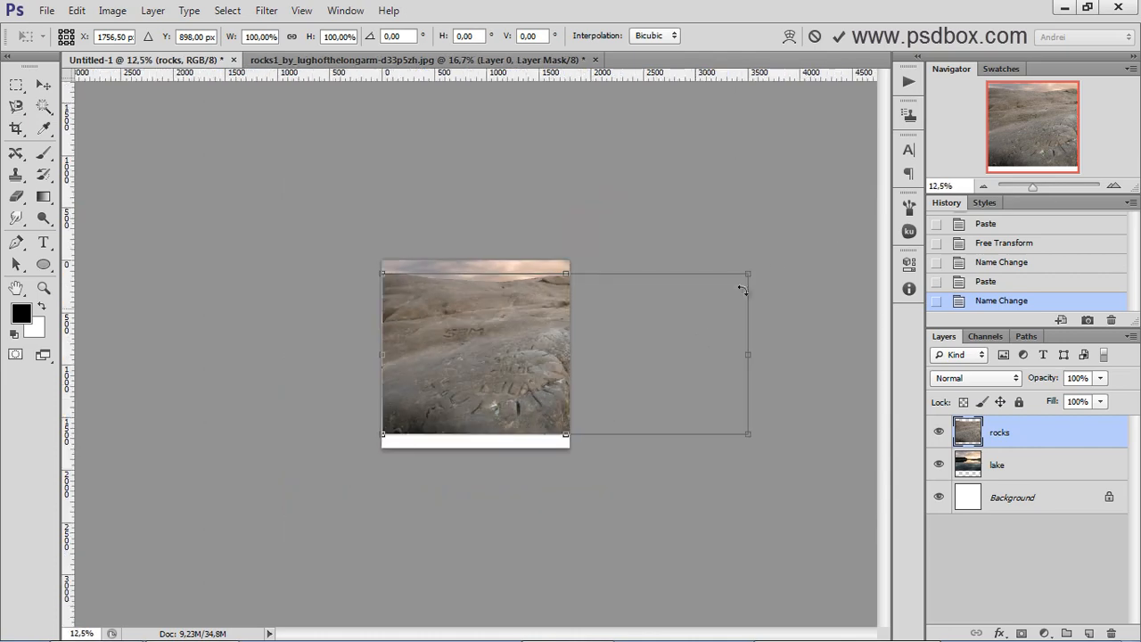
drag(678, 297, 575, 350)
key(ctrl+plus)
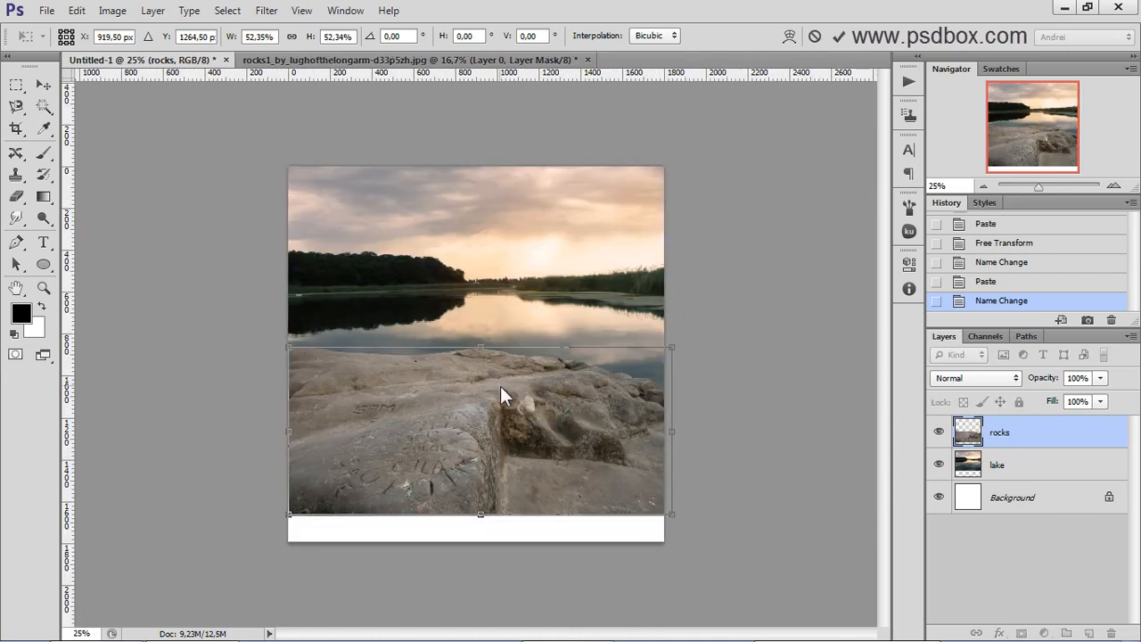
Step: Move the rocks down to the canvas's bottom edge, nudge them to fill the foreground's full width, and apply the transform
drag(531, 418, 599, 428)
key(Right)
key(Right)
key(Right)
key(Right)
key(Right)
key(Right)
key(Right)
key(Right)
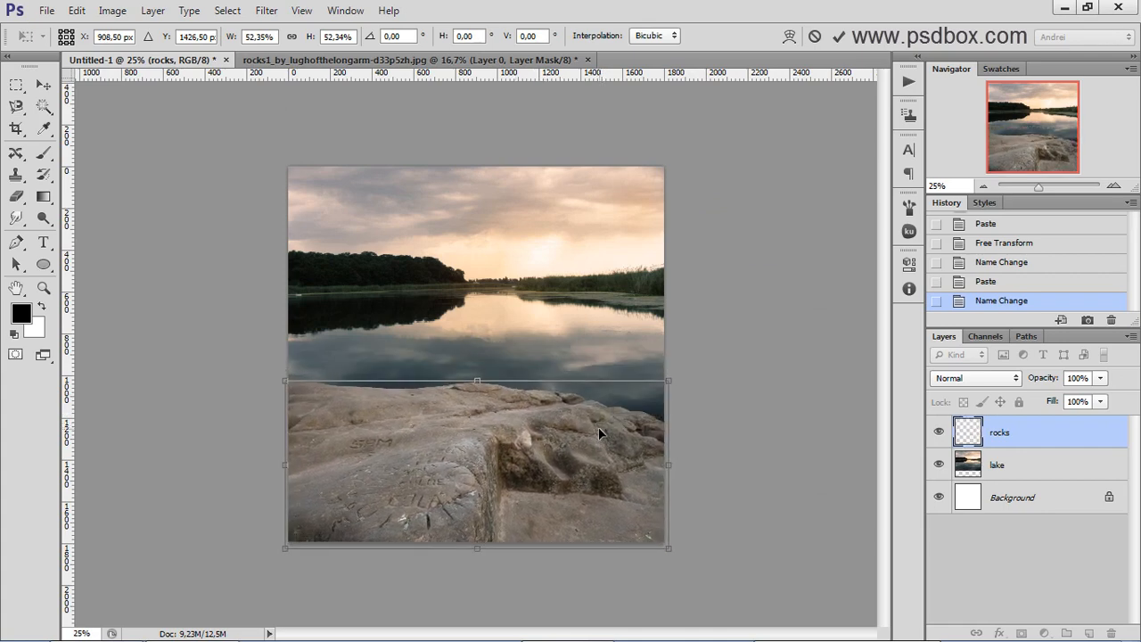
key(Up)
key(Up)
key(Up)
key(Up)
key(Up)
key(Up)
key(Up)
key(Up)
key(Up)
key(Up)
key(Up)
key(Up)
key(Up)
key(Up)
key(Up)
key(Up)
key(Up)
key(Up)
key(Up)
key(Up)
key(Up)
key(Up)
key(Up)
key(Up)
key(Up)
key(Up)
key(Up)
key(Up)
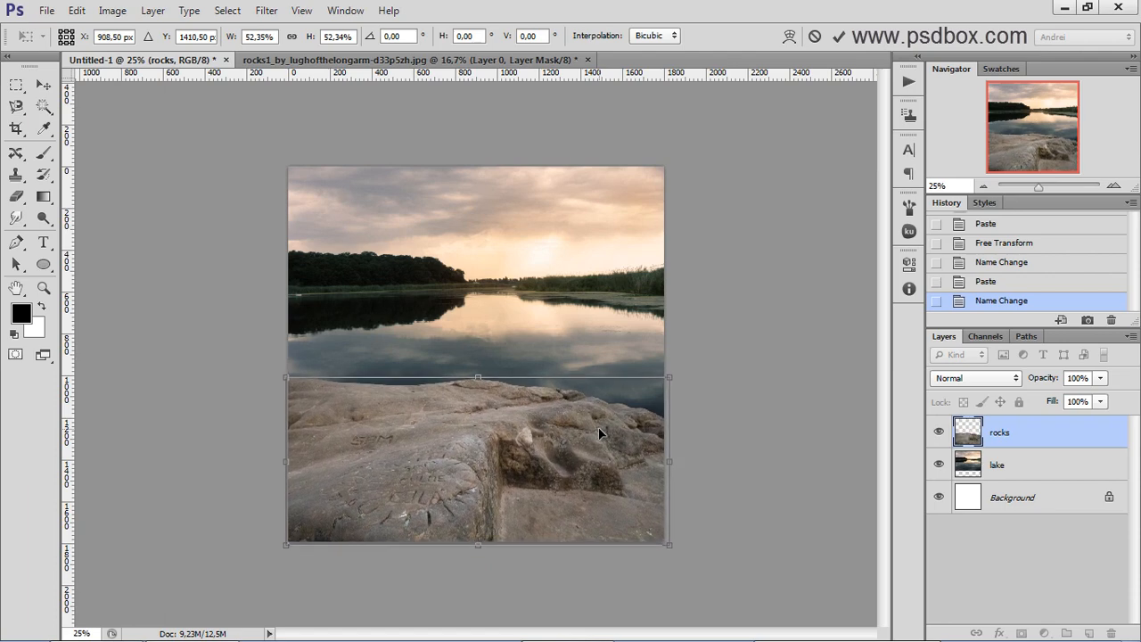
key(Left)
key(Left)
key(Left)
key(Left)
key(Return)
key(b)
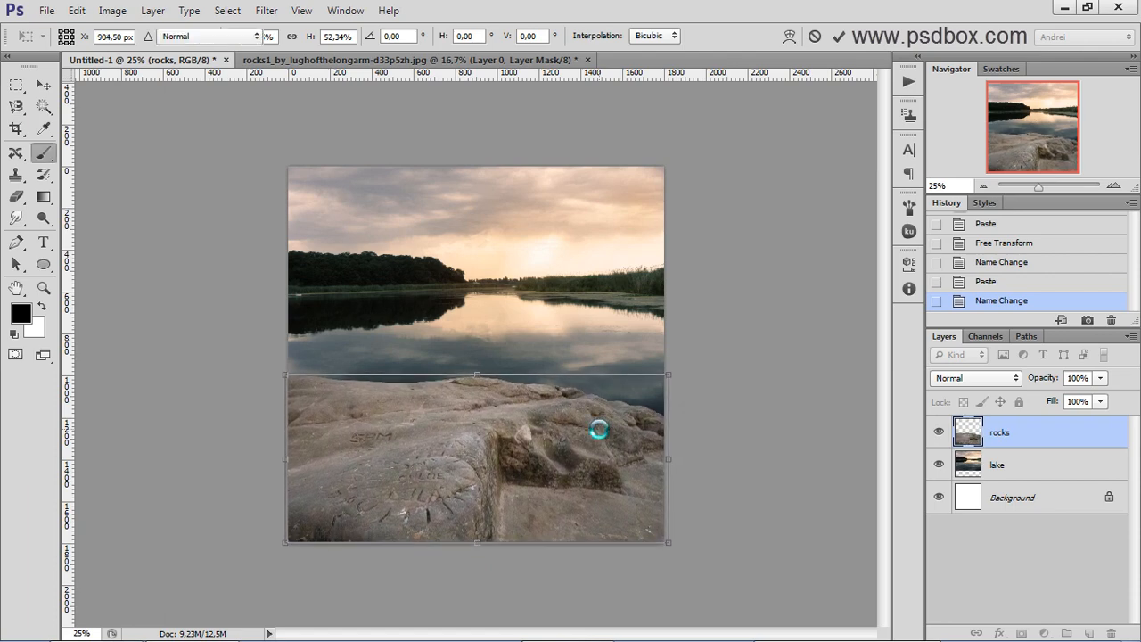
key(ctrl+plus)
scroll(501, 398, up, 3)
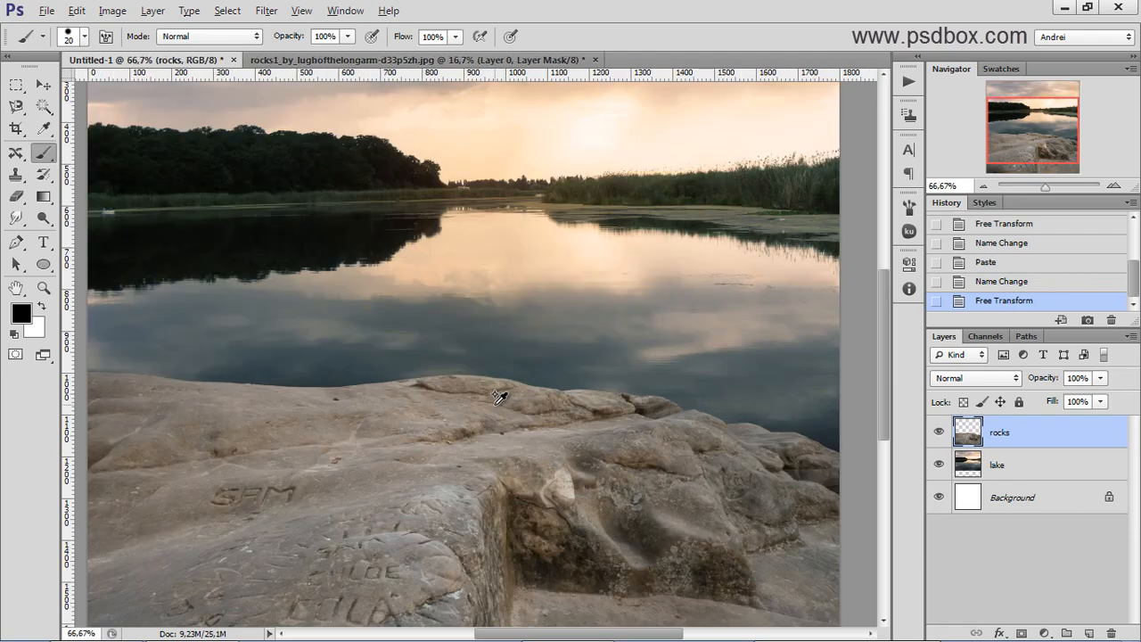
scroll(500, 387, down, 1)
scroll(502, 386, down, 2)
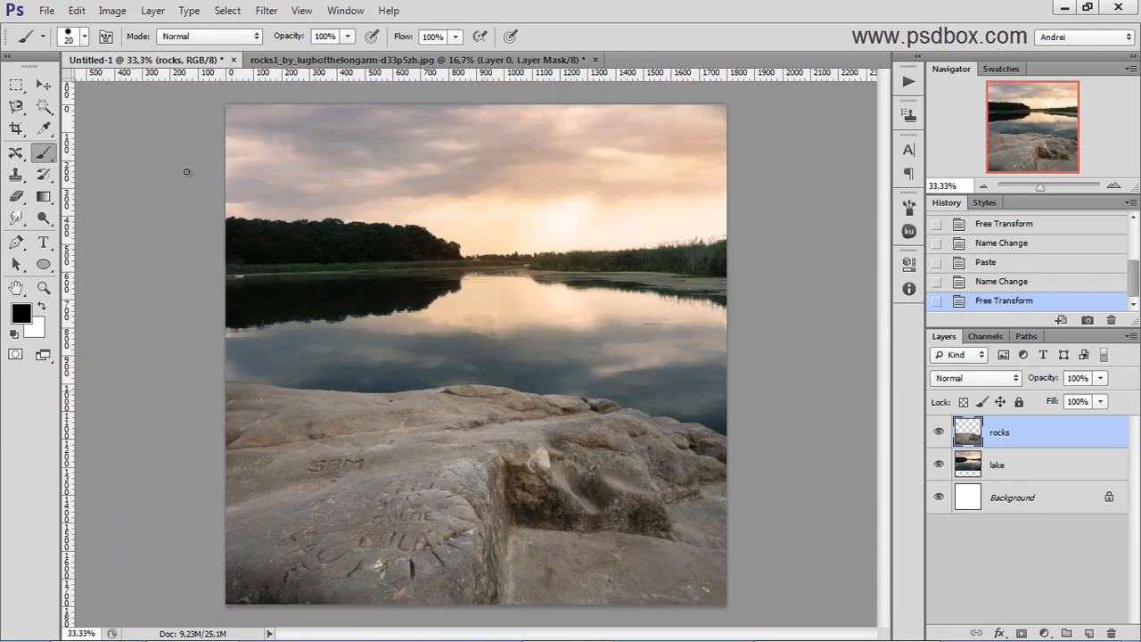
click(43, 85)
ctrl+click(480, 285)
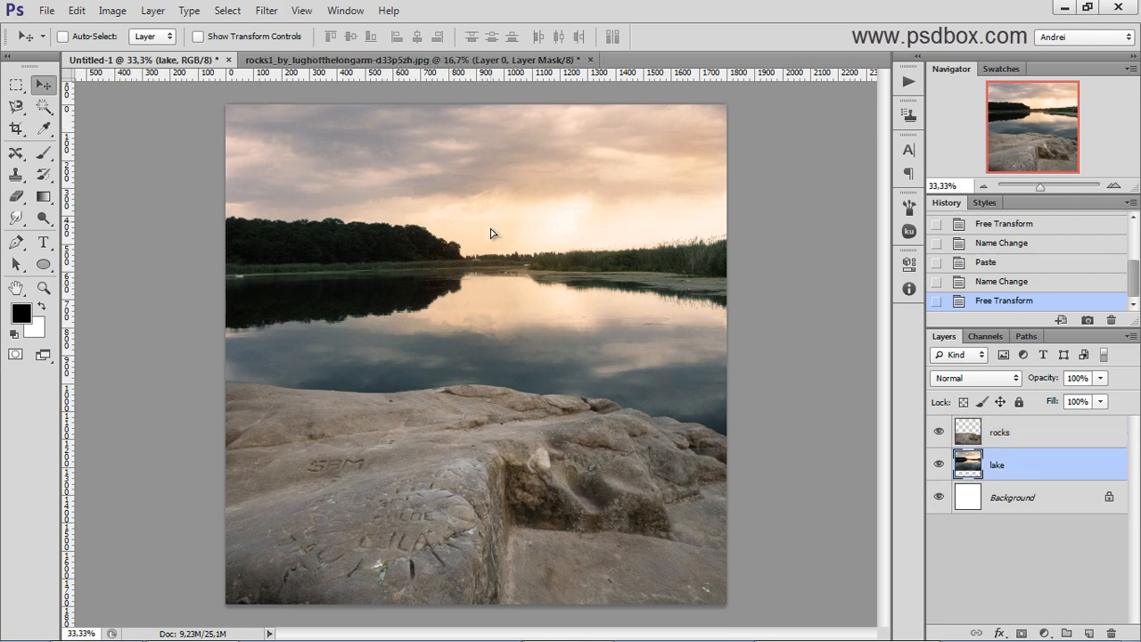
drag(490, 221, 490, 231)
key(ctrl+z)
Step: Open sunset_stock_by_koko_stock-d57jodj from the Stock folder, copy the entire image and close its document
key(ctrl+o)
click(899, 212)
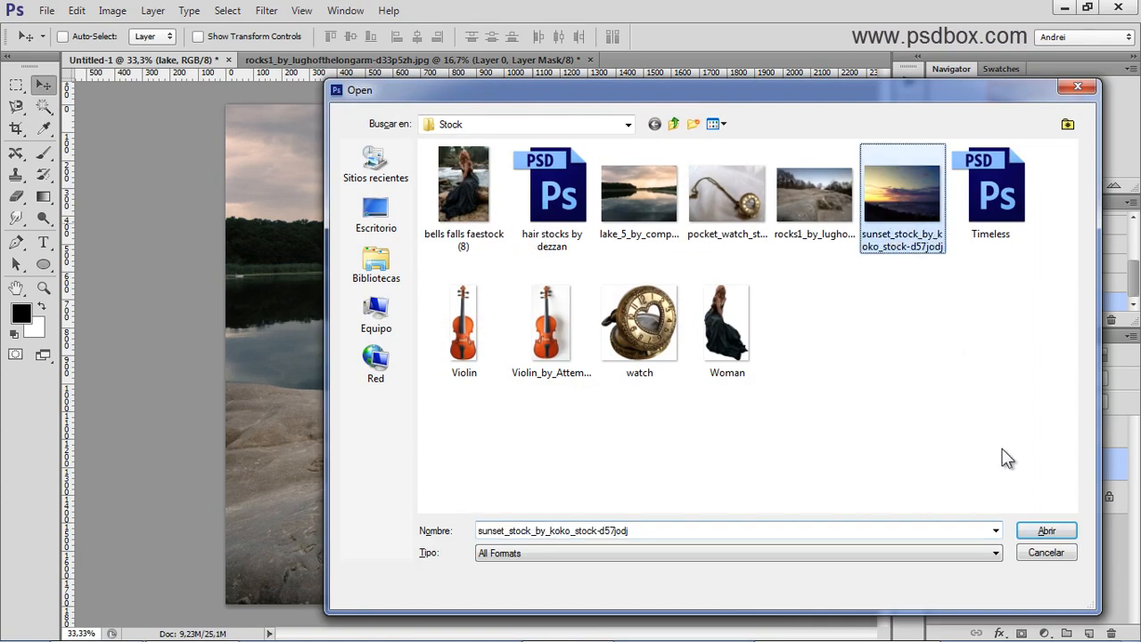
click(1045, 531)
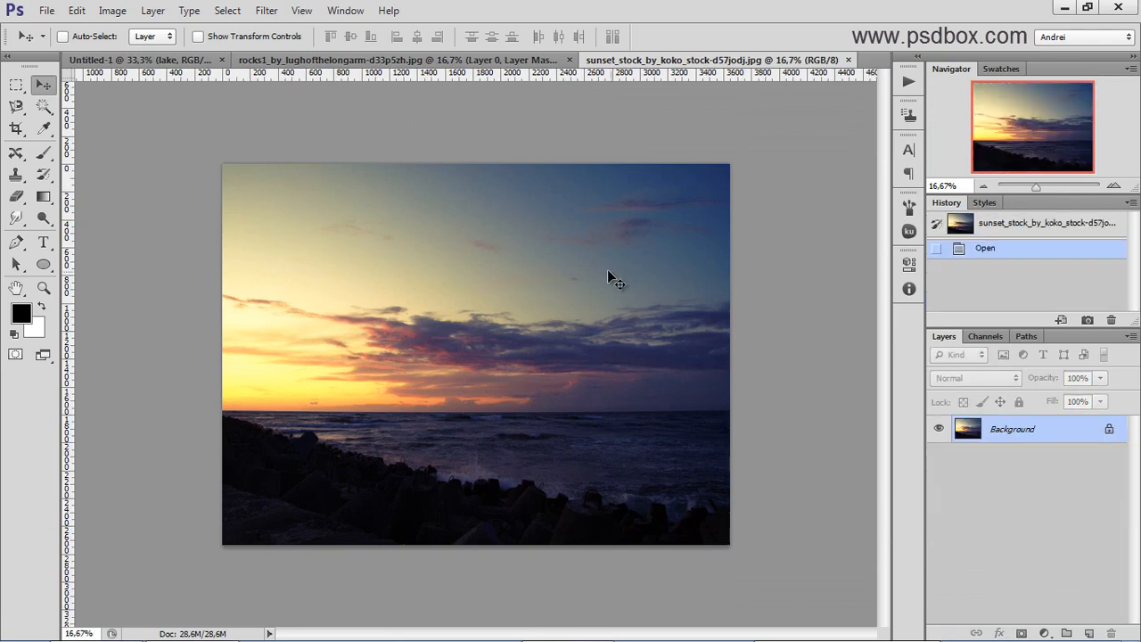
key(ctrl+a)
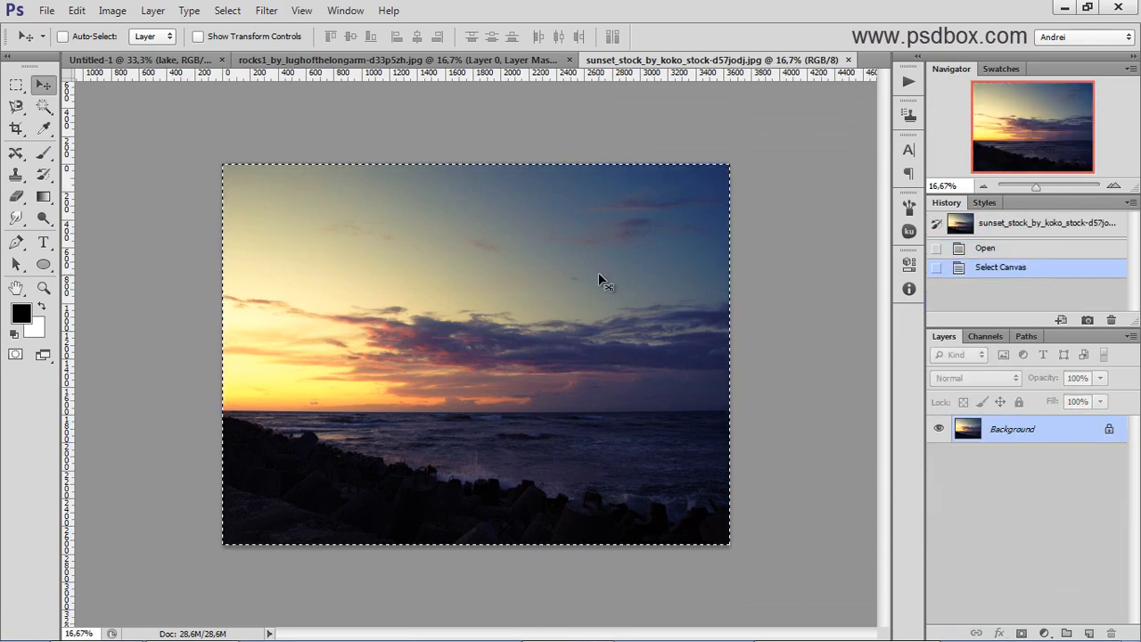
key(ctrl+w)
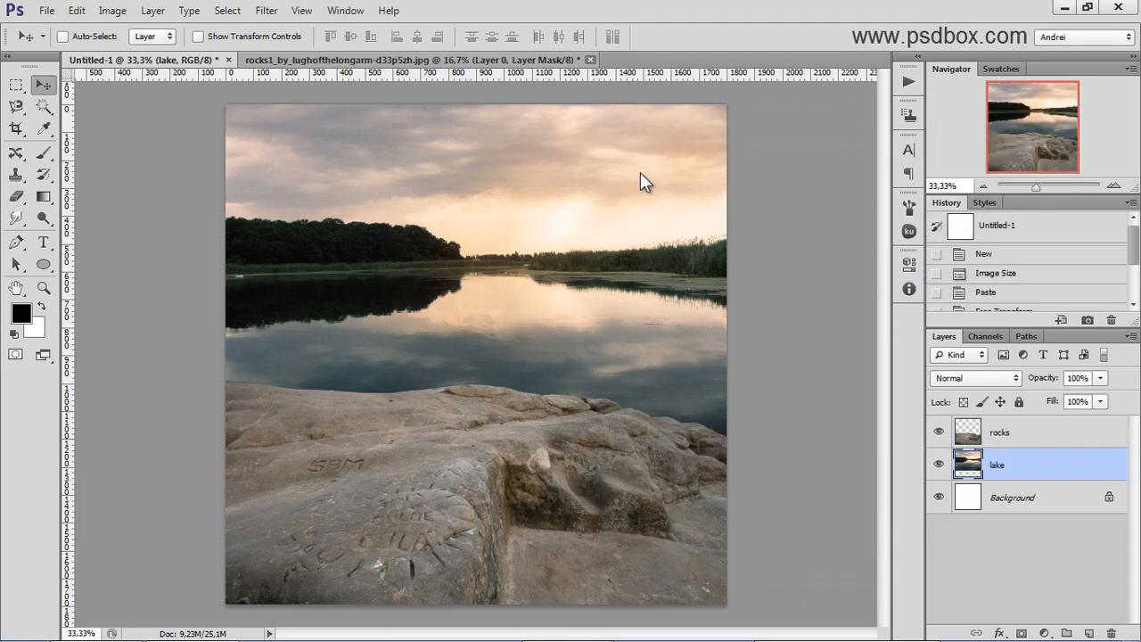
Step: Close the rocks1_by_lughofthelongarm-d33p5zh.jpg document without saving
key(ctrl+Tab)
key(ctrl+w)
key(n)
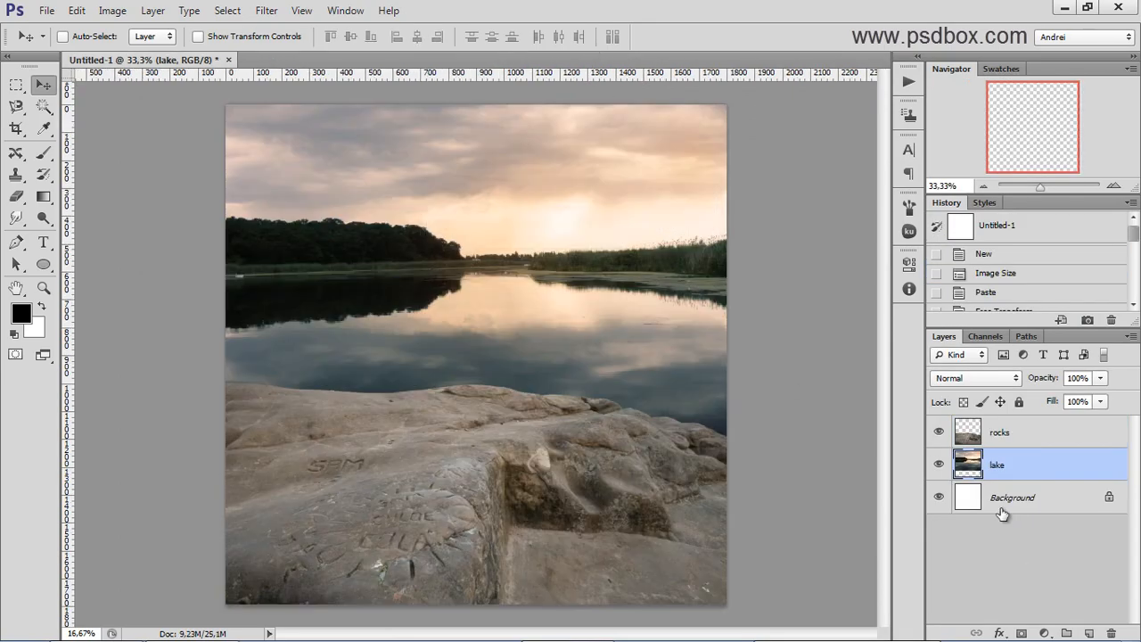
Step: Paste the copied sunset image as a new layer directly above Background, beneath the lake layer
click(1030, 496)
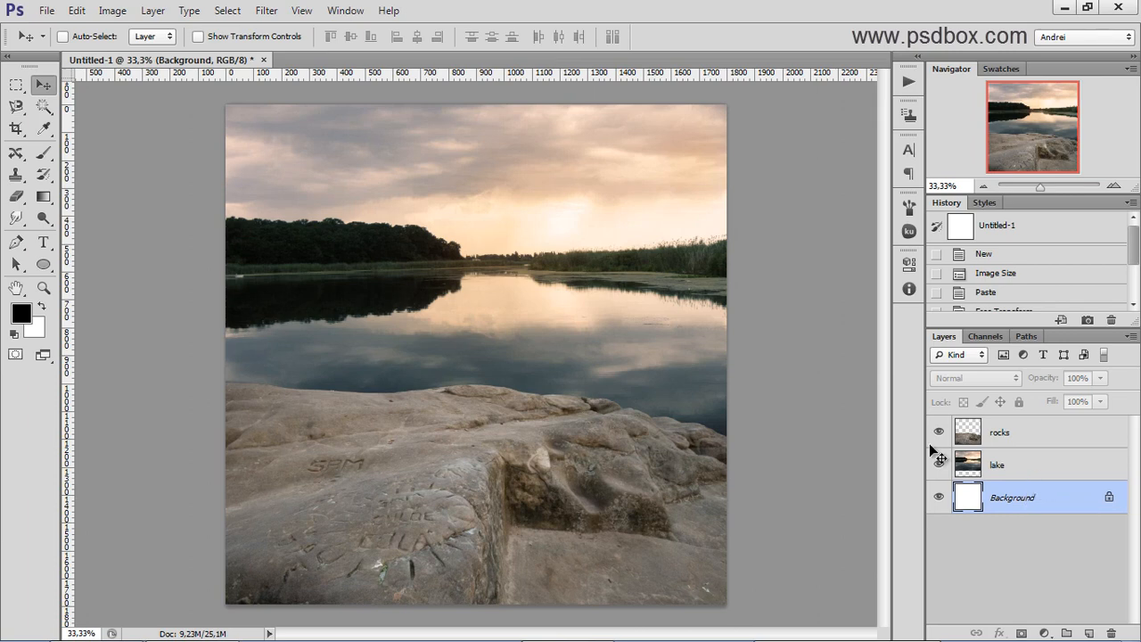
click(1036, 465)
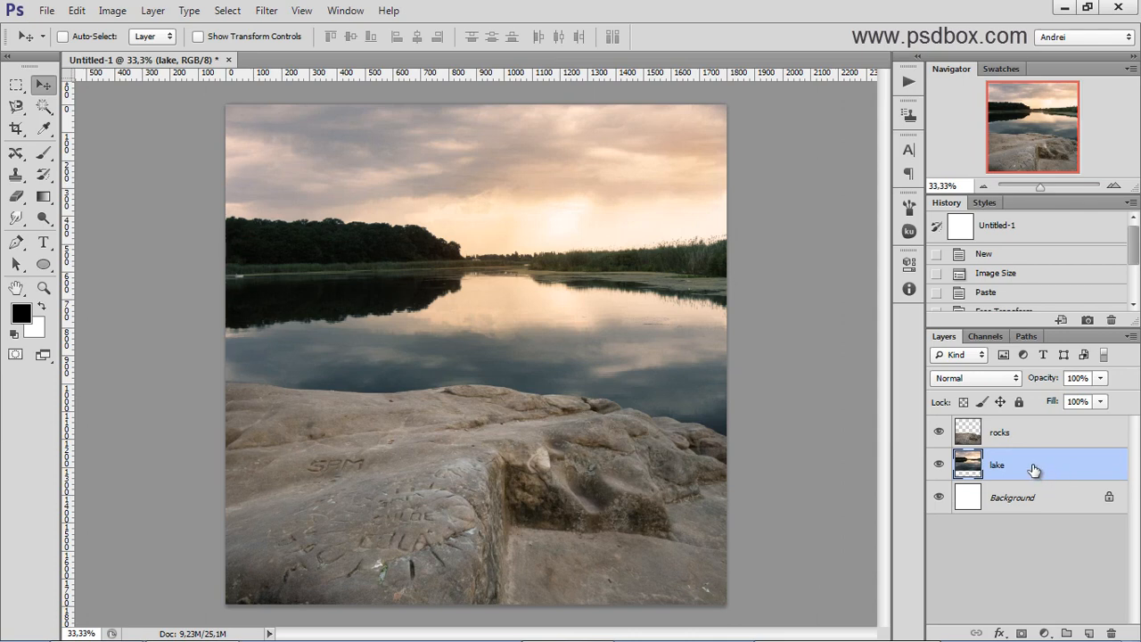
click(1032, 498)
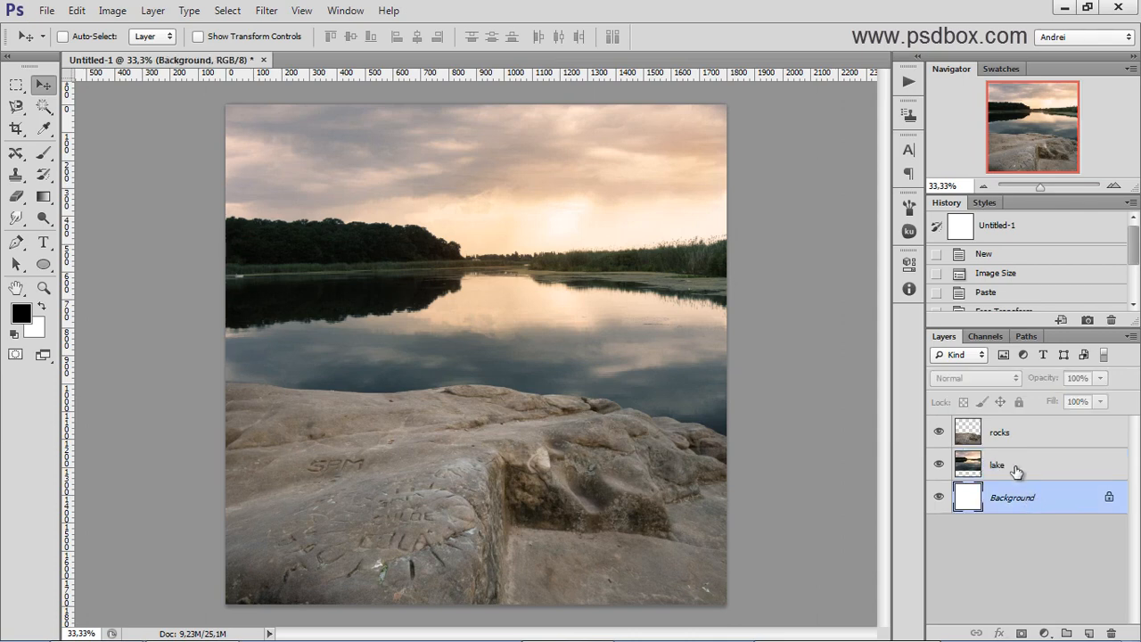
key(ctrl+v)
Step: Delete the white Background layer and rename the pasted sunset layer "sky"
click(1105, 530)
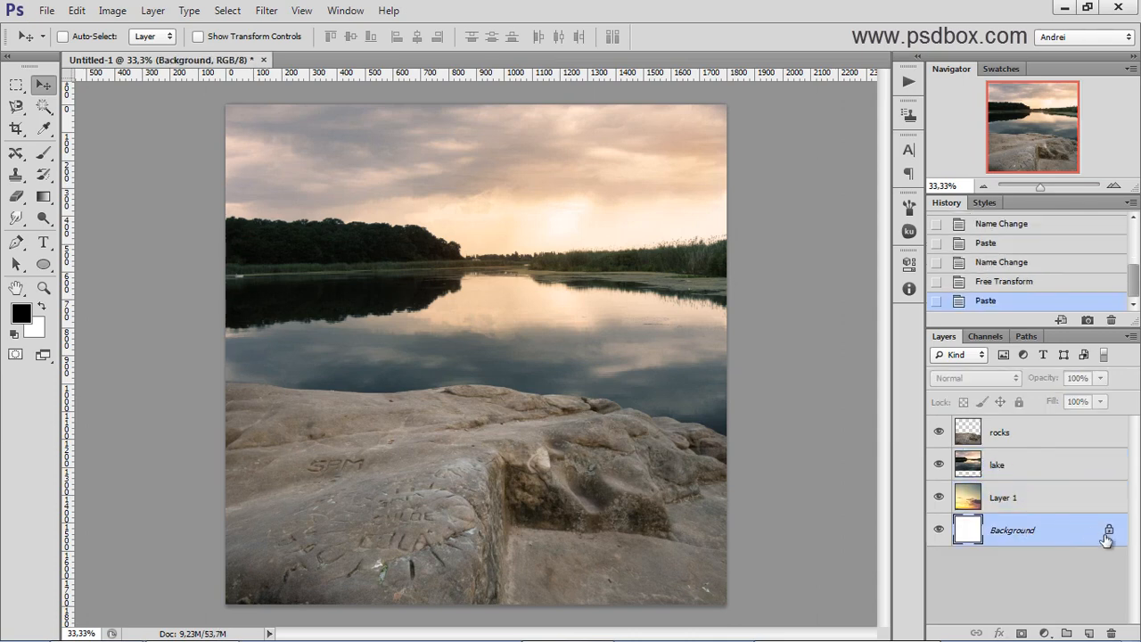
drag(1094, 554, 1111, 633)
double_click(1001, 497)
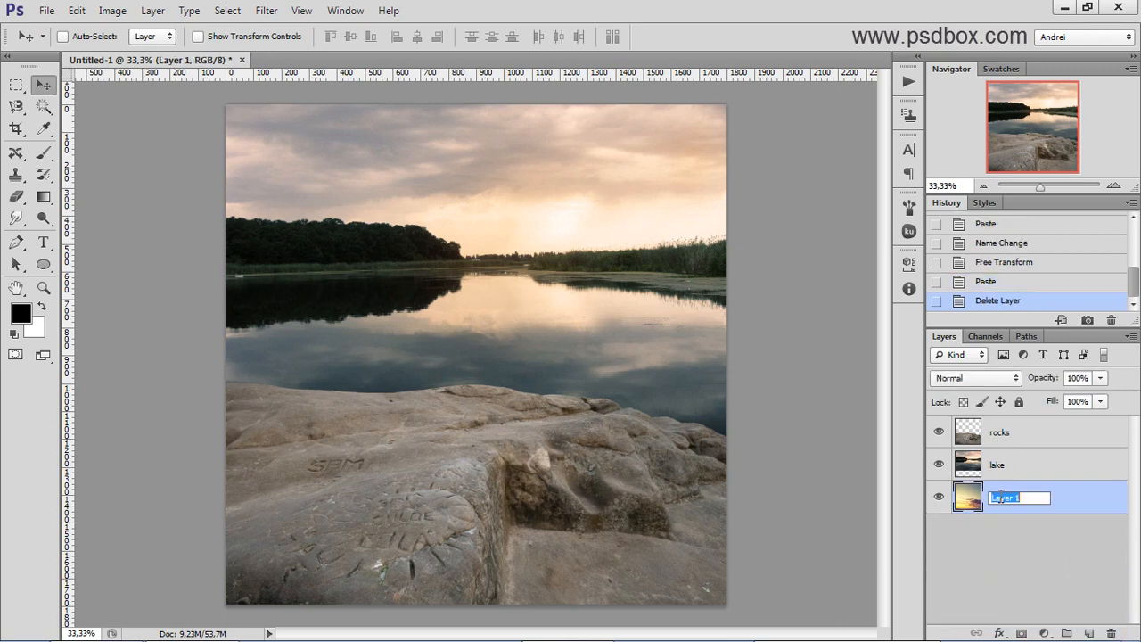
text(sky)
key(Return)
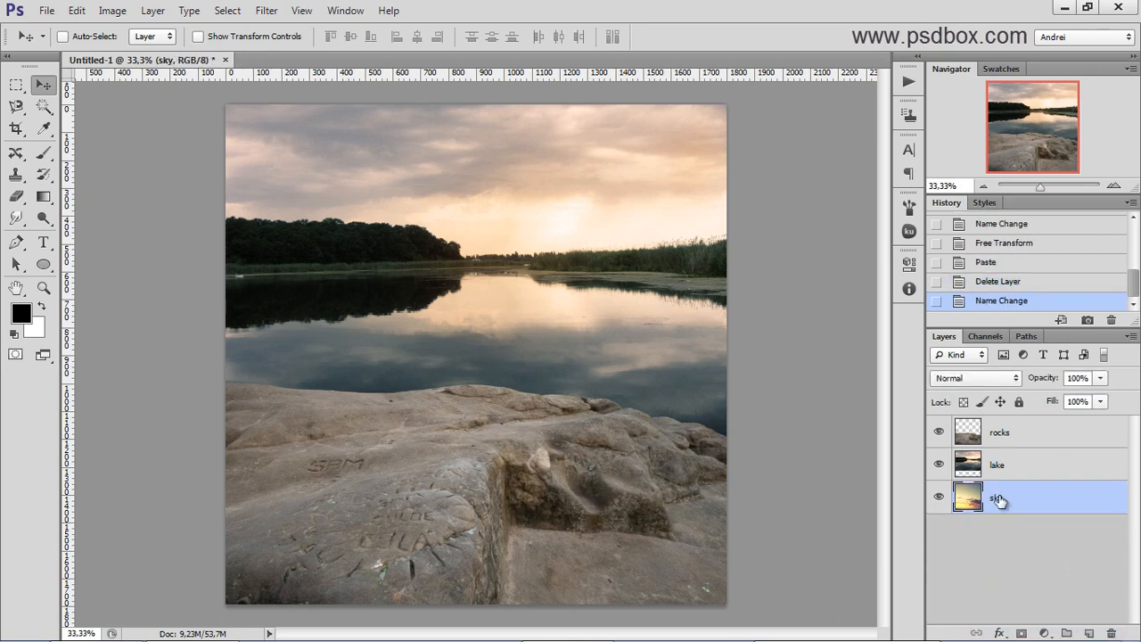
Step: Scale the sky layer proportionally to about 51% with Free Transform, keeping its upper-left corner at the canvas corner
key(ctrl+t)
key(ctrl+minus)
key(ctrl+minus)
key(ctrl+minus)
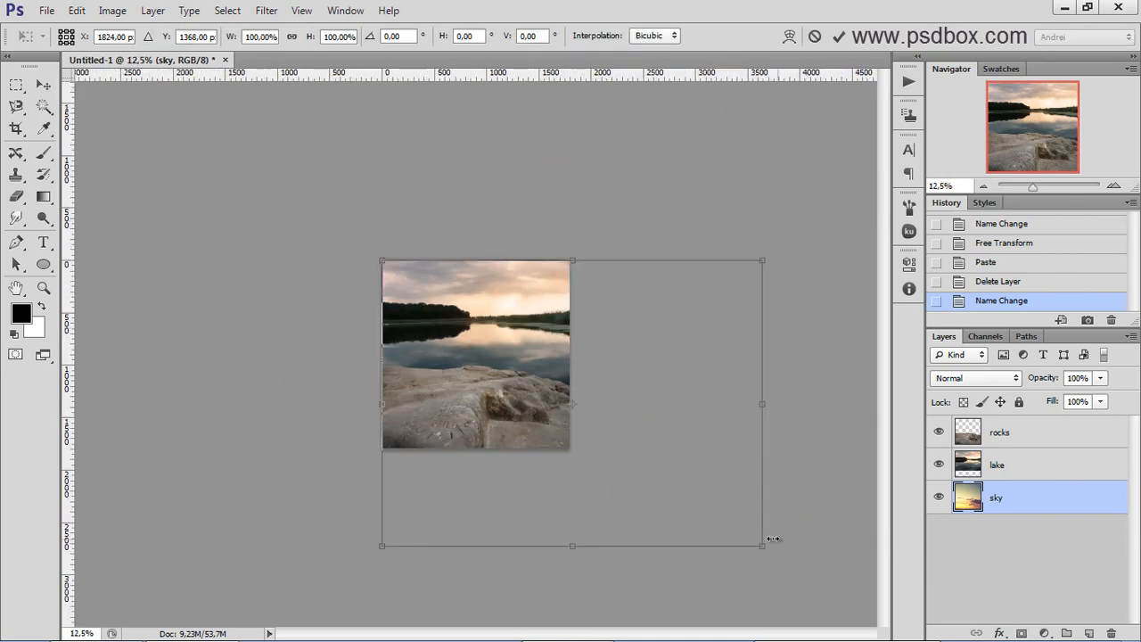
drag(764, 546, 618, 355)
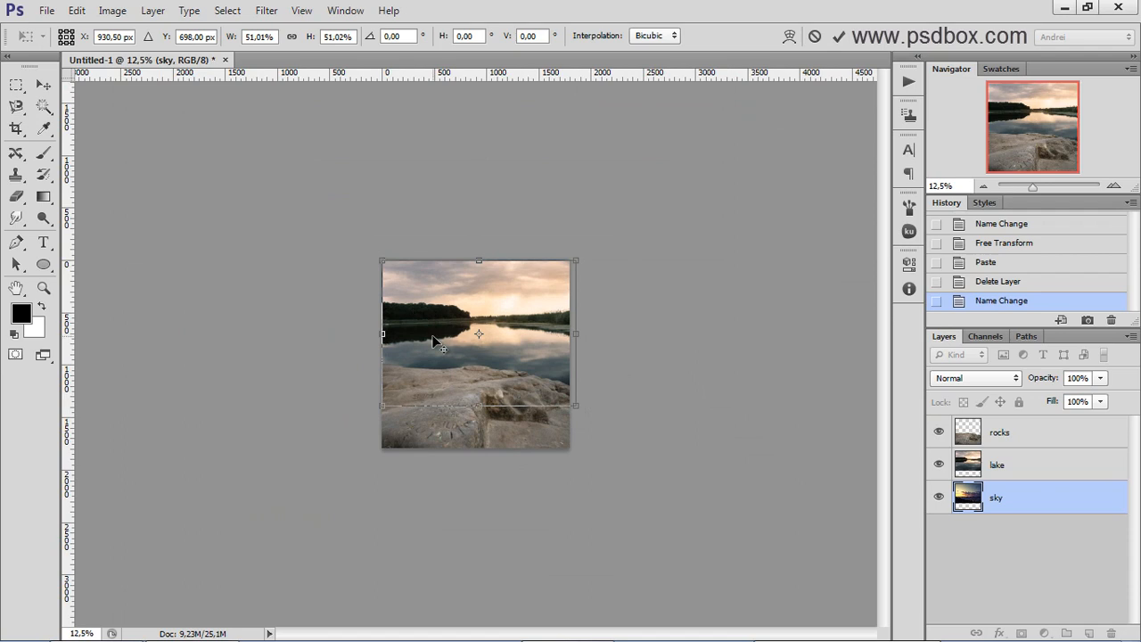
Step: Move the sky image upward behind the lake and apply the transform
key(ctrl+plus)
key(ctrl+plus)
key(ctrl+plus)
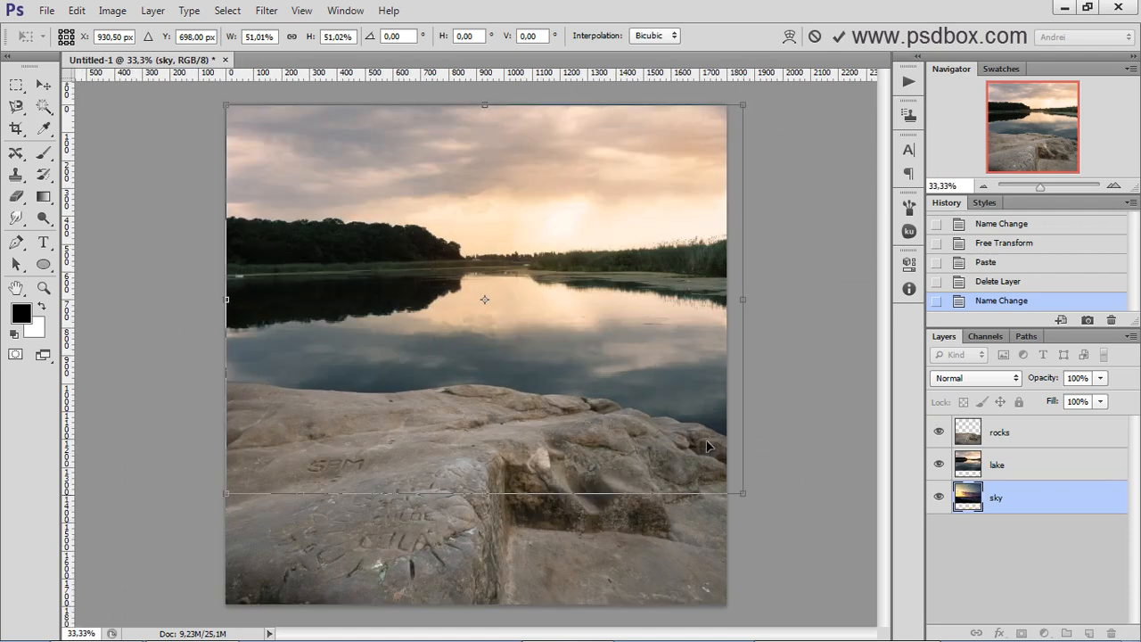
drag(707, 446, 694, 328)
key(Return)
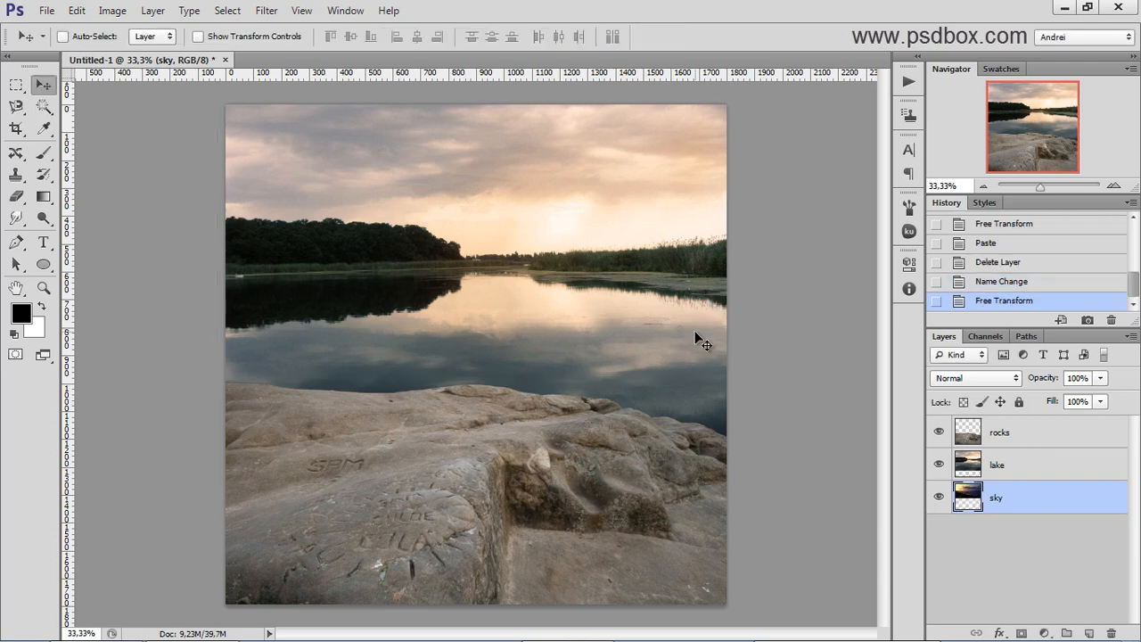
Step: Hide the lake layer, move the sky image downward on its own layer, and show the lake layer again
click(1028, 468)
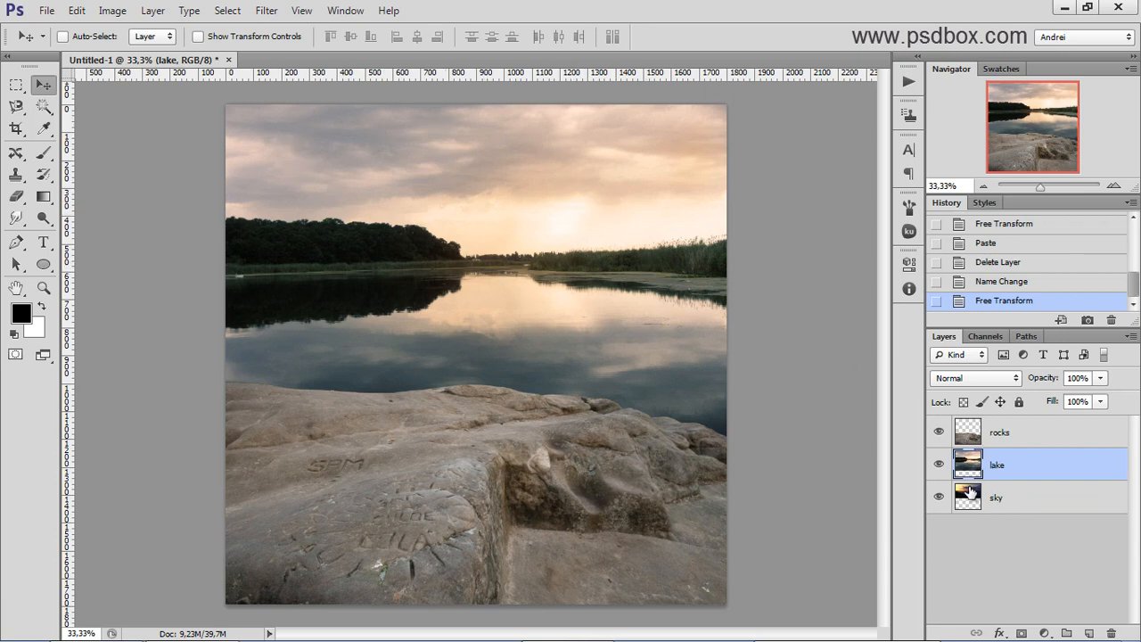
click(970, 492)
click(938, 464)
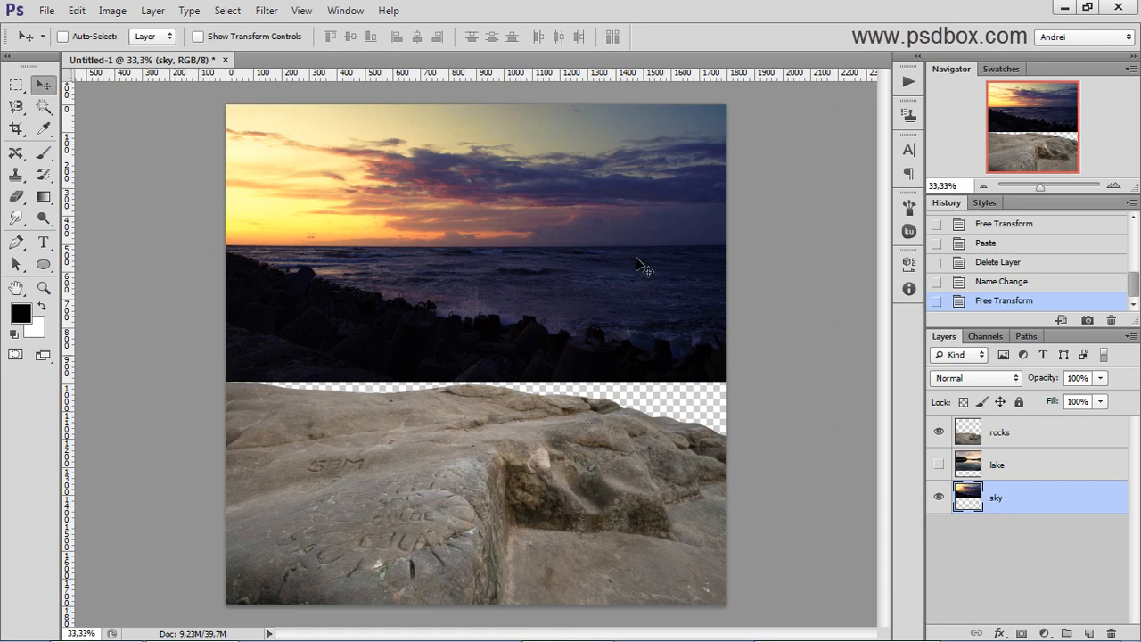
drag(635, 266, 639, 317)
click(938, 465)
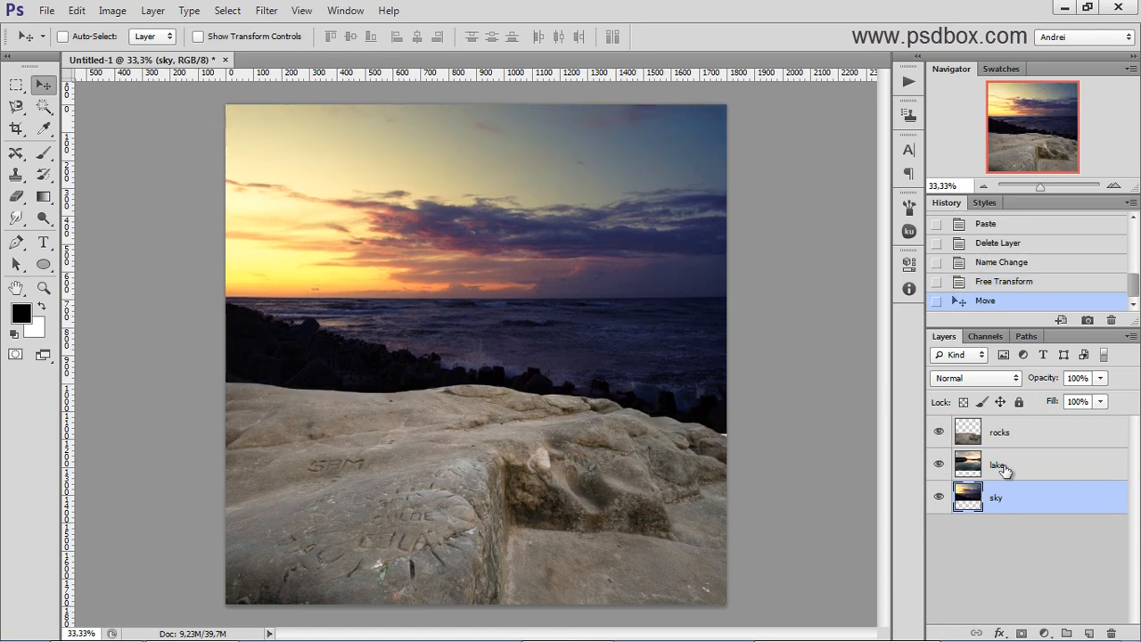
Step: Add a layer mask to the lake layer and set the Gradient tool to the Foreground to Background preset
click(1004, 468)
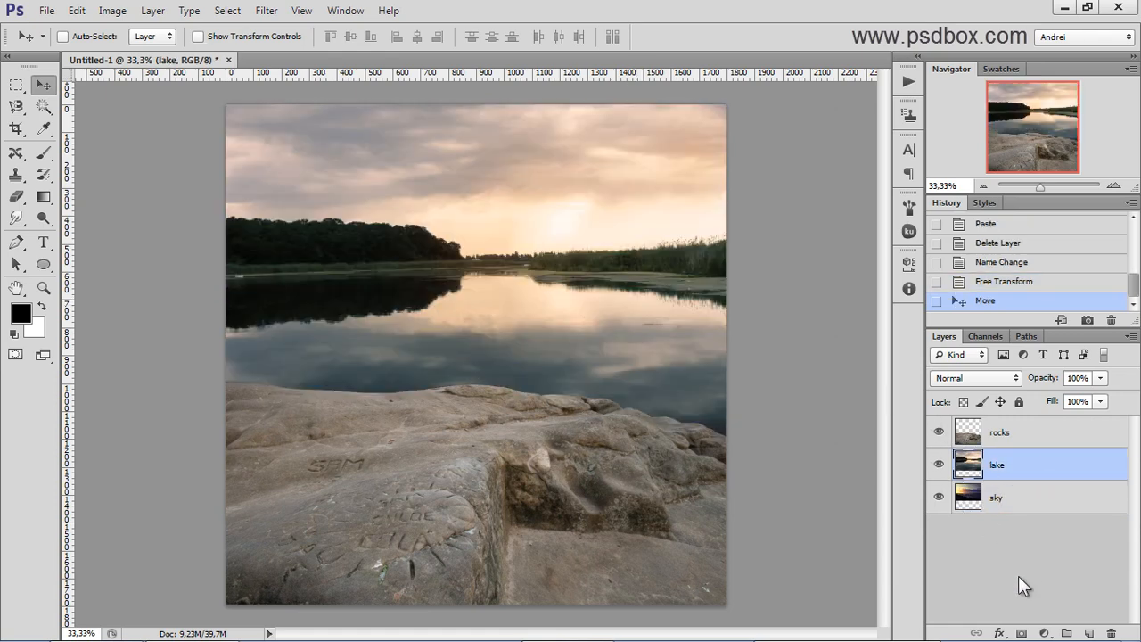
click(1023, 633)
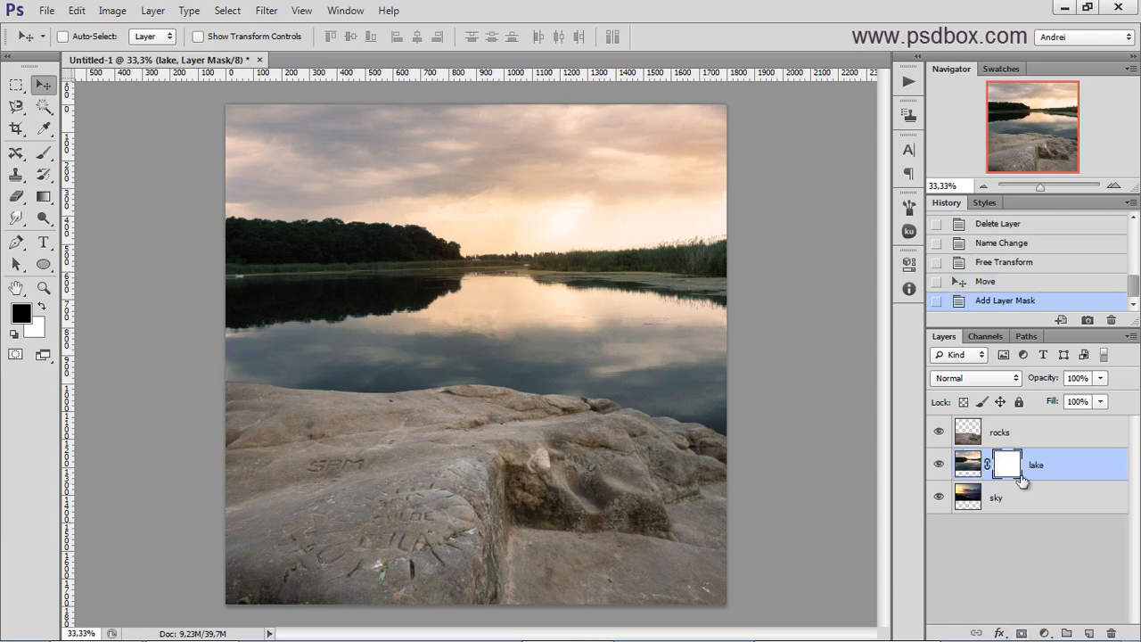
click(44, 198)
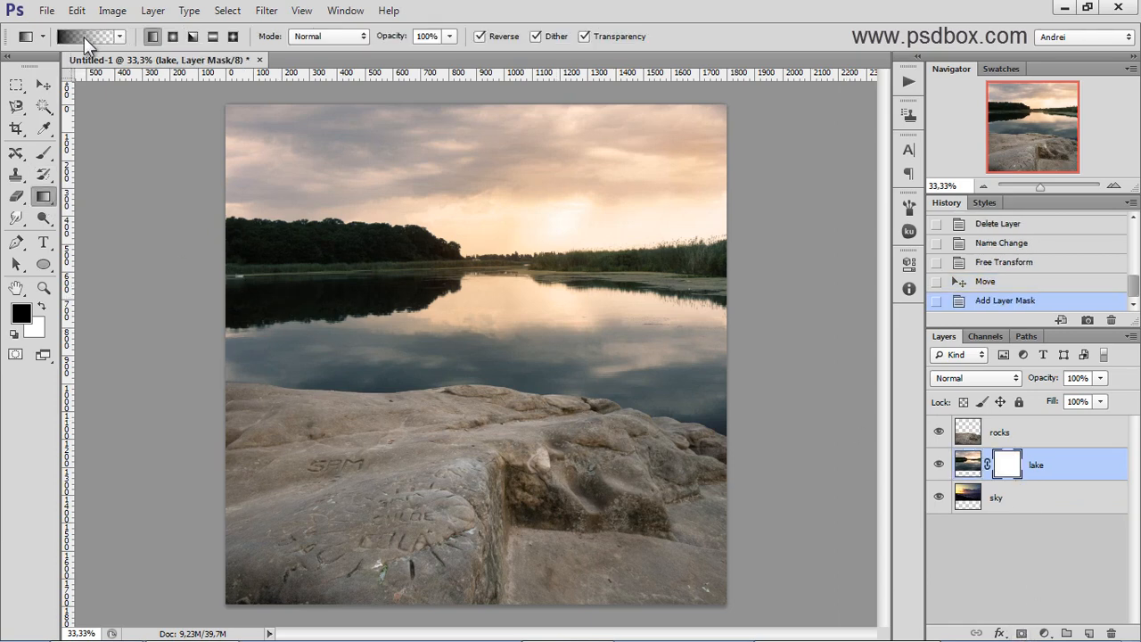
click(89, 39)
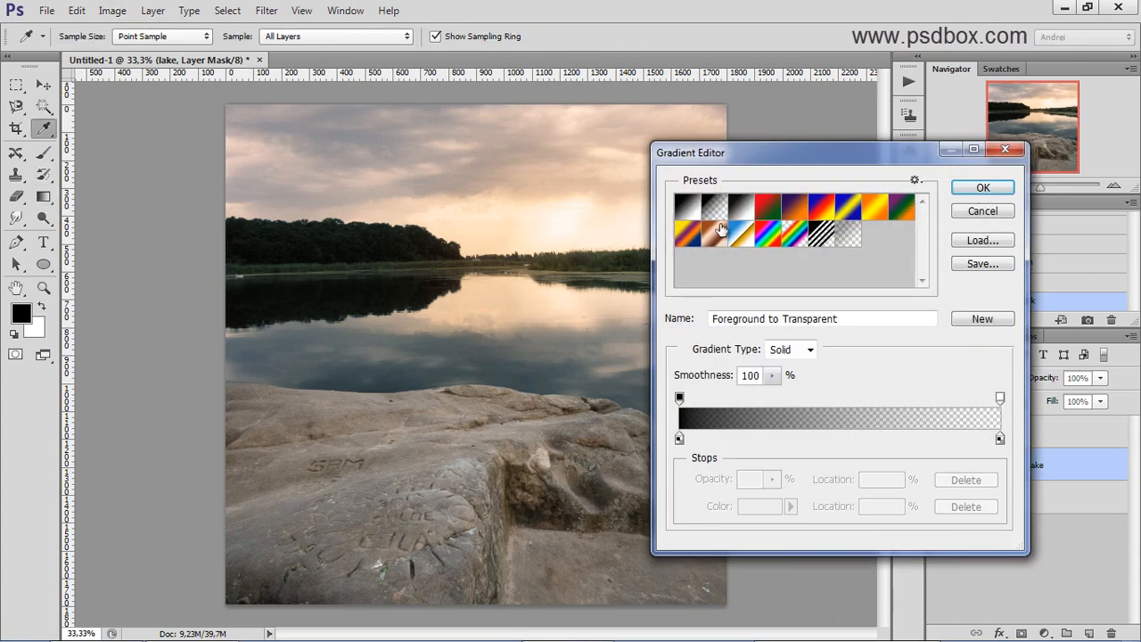
click(689, 210)
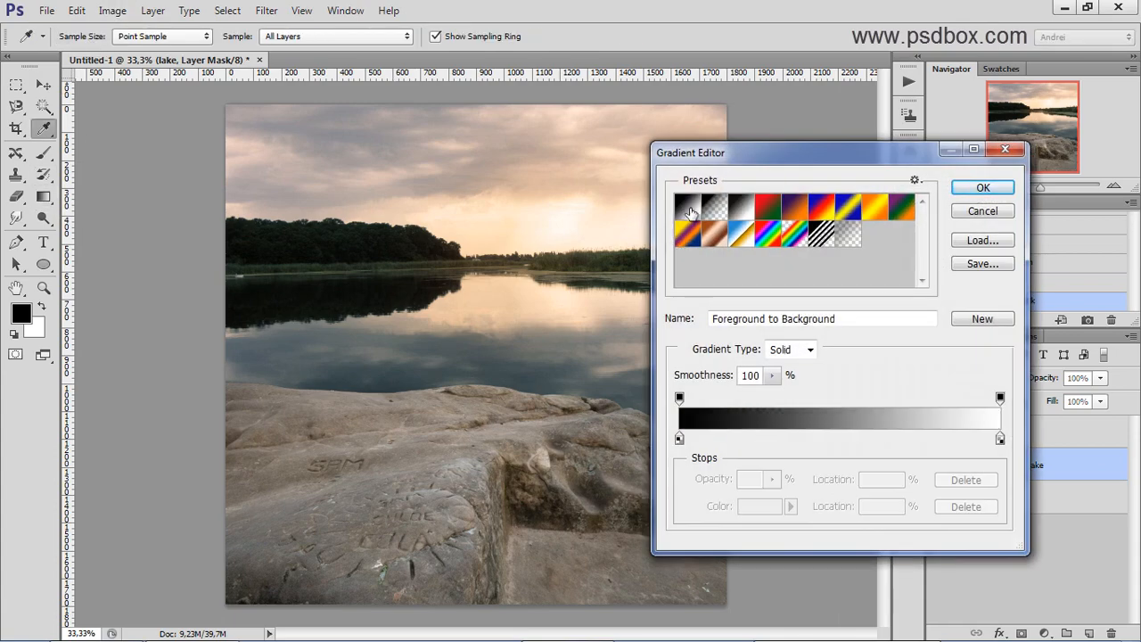
click(981, 189)
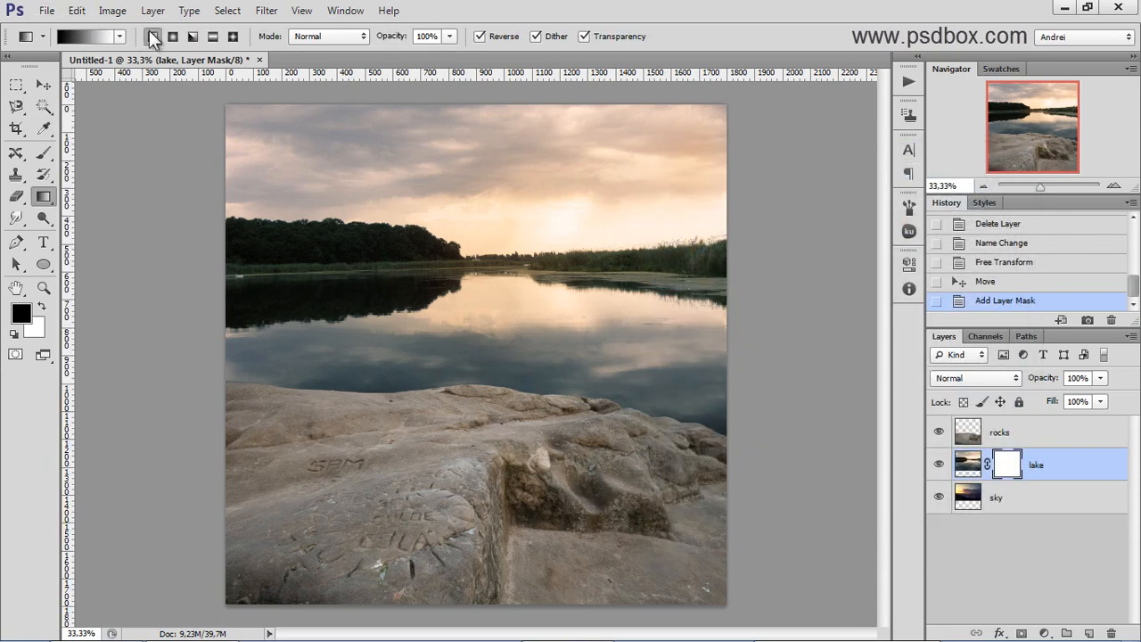
Step: Try vertical linear gradients on the lake mask around the horizon to fade the old sky into the sunset
scroll(479, 186, up, 2)
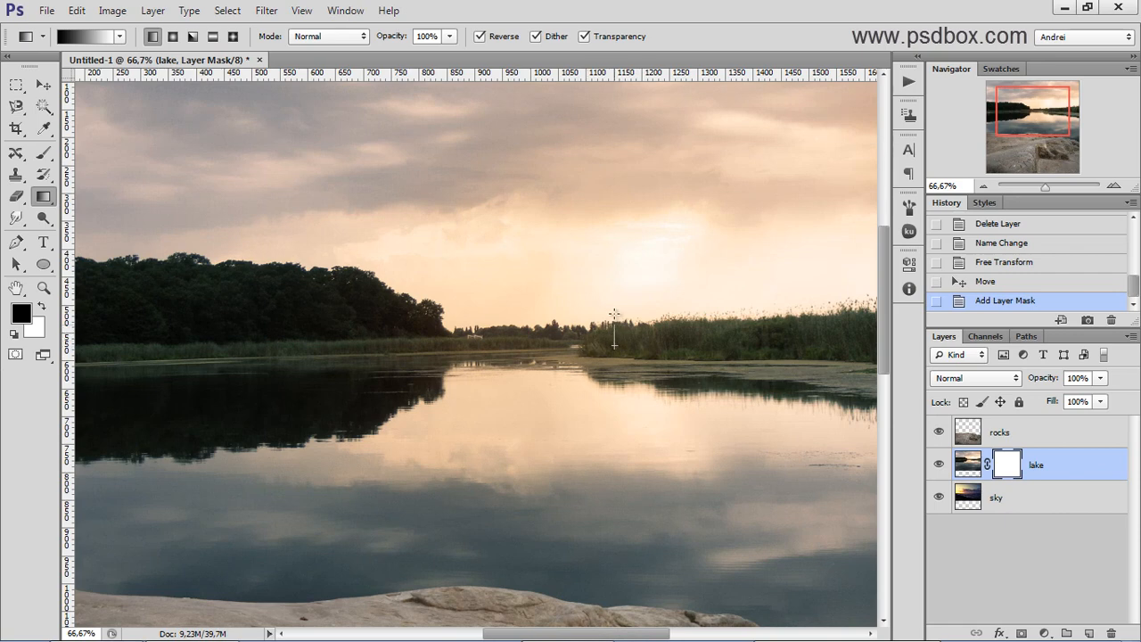
drag(588, 282, 551, 279)
drag(681, 276, 615, 313)
drag(618, 274, 617, 274)
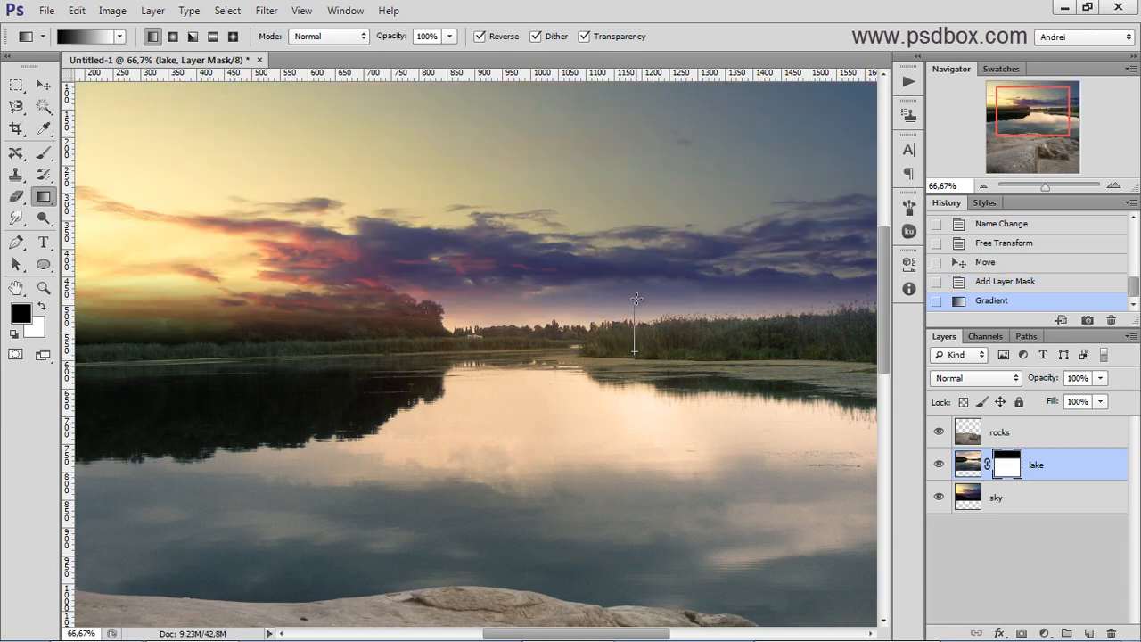
drag(636, 299, 636, 299)
key(ctrl+z)
Step: Draw a short vertical gradient on the lake mask across the far shore reeds to hide the old sky
scroll(679, 343, up, 2)
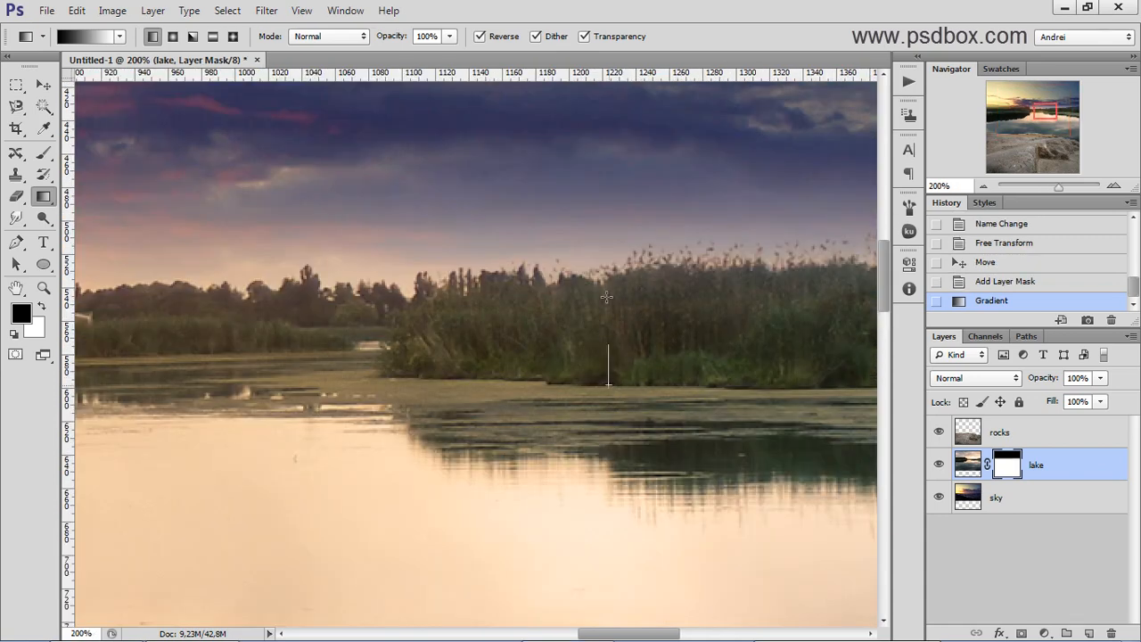
drag(606, 251, 754, 368)
scroll(606, 229, down, 2)
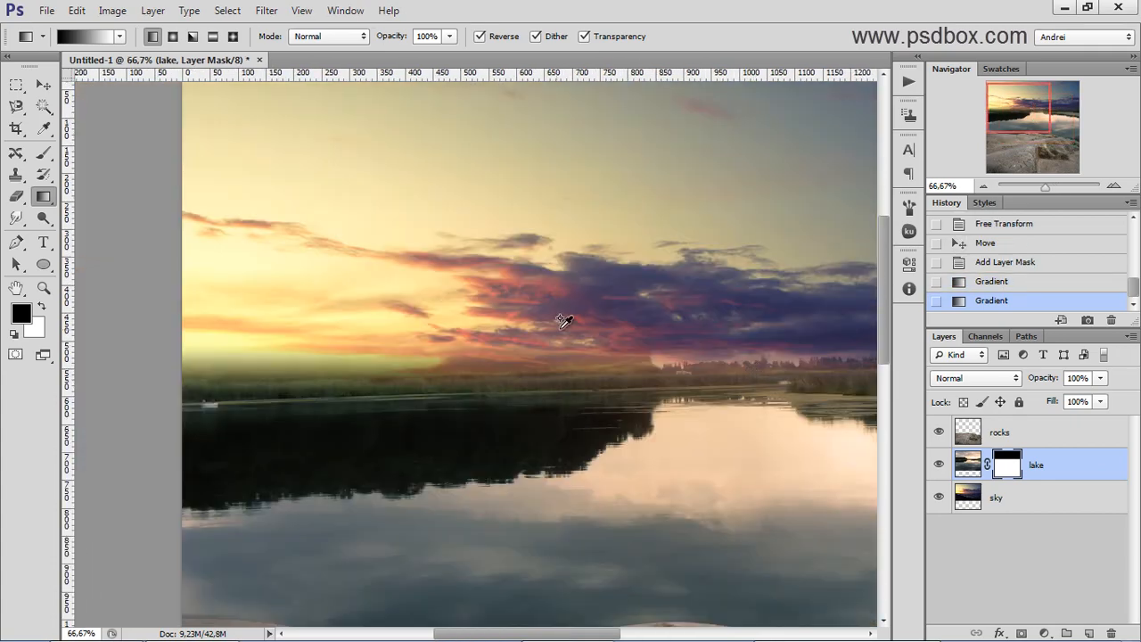
scroll(563, 321, down, 2)
Step: Flip the sky layer horizontally with Free Transform and move it slightly upward
click(1004, 502)
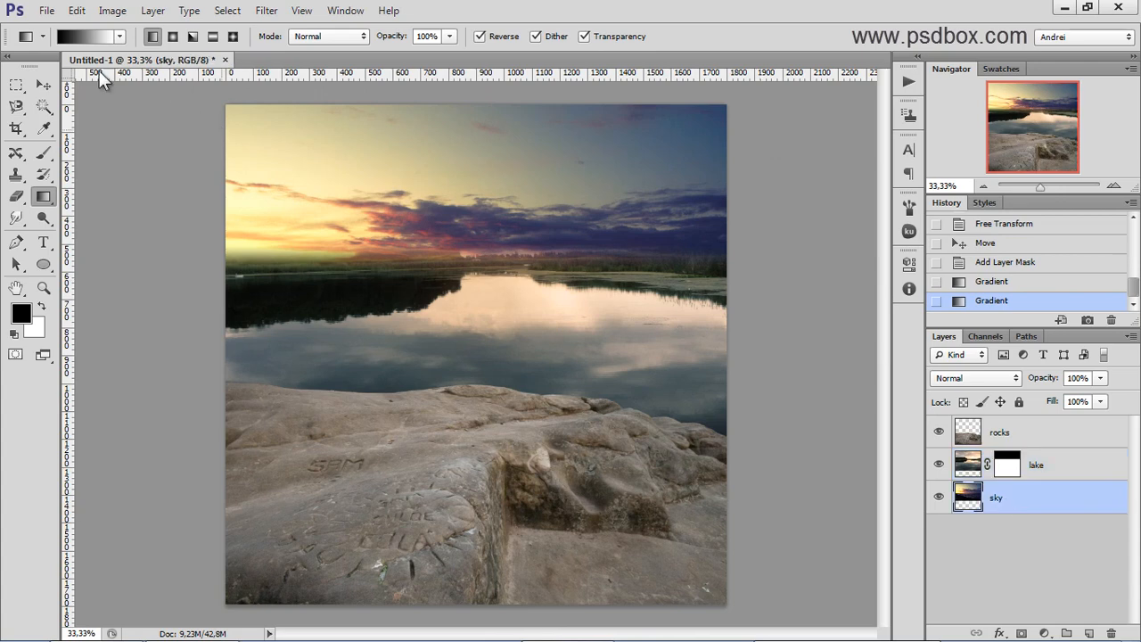
click(44, 85)
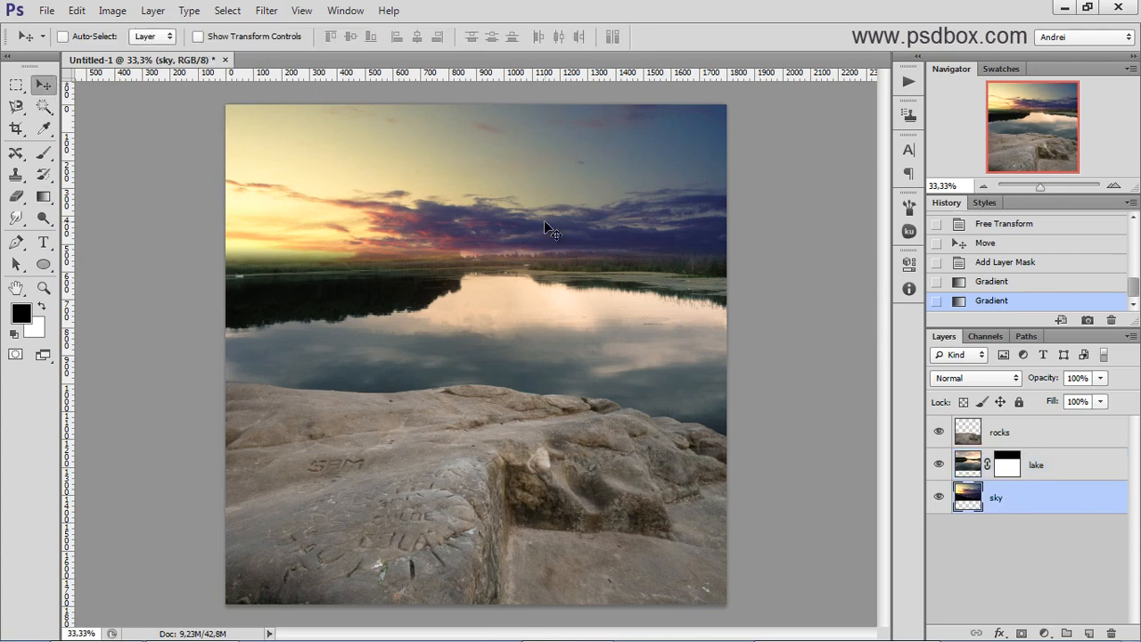
scroll(523, 193, up, 1)
scroll(521, 191, down, 1)
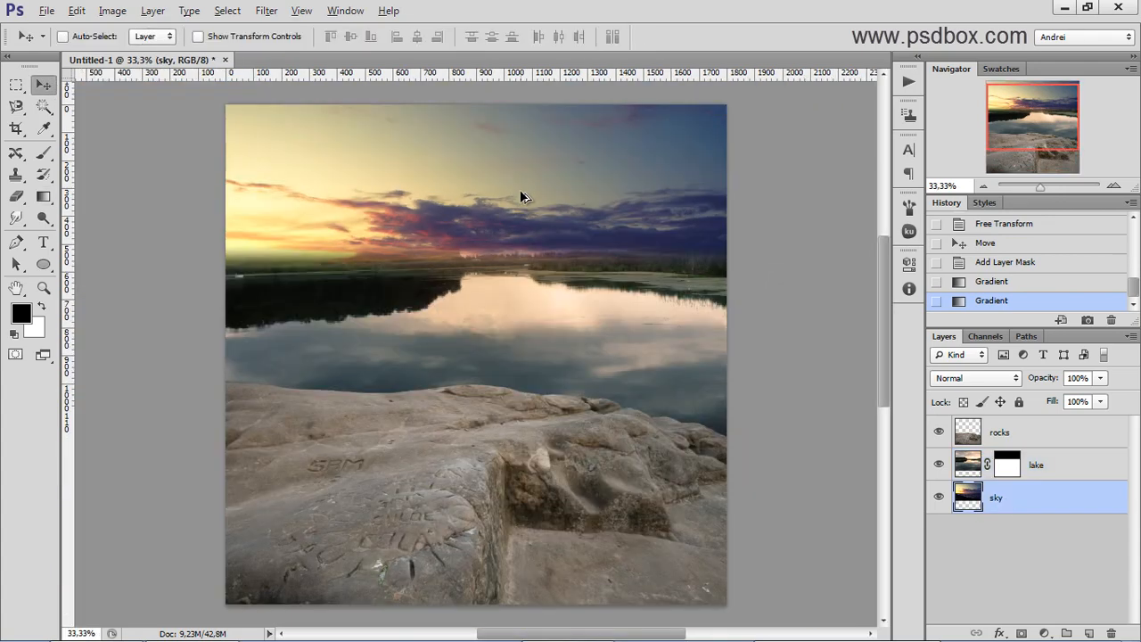
key(ctrl+t)
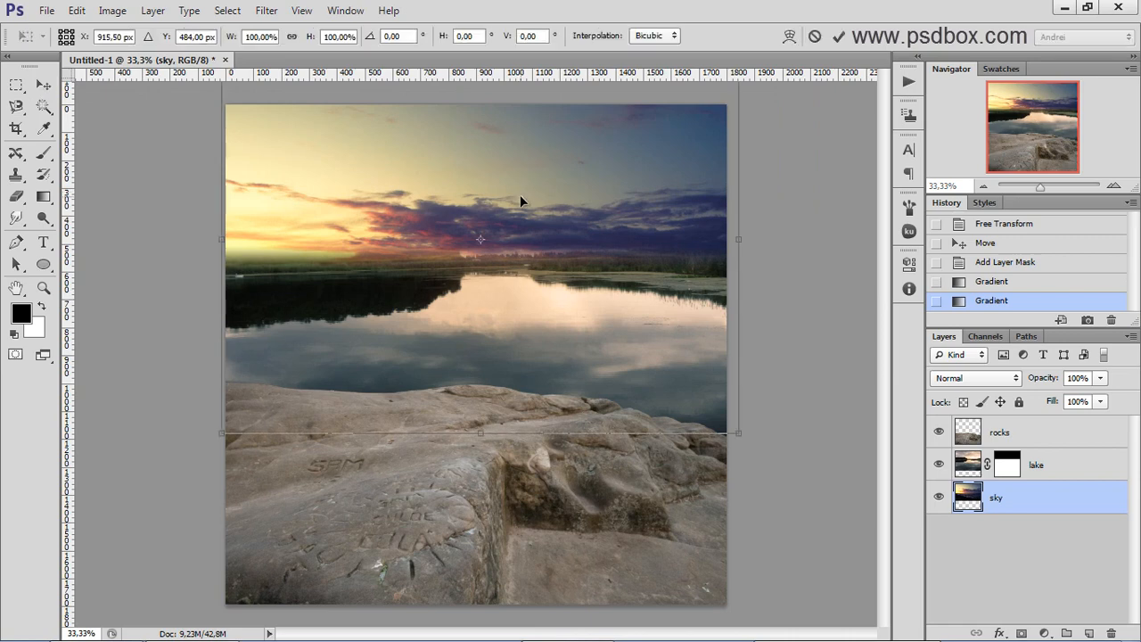
right_click(533, 196)
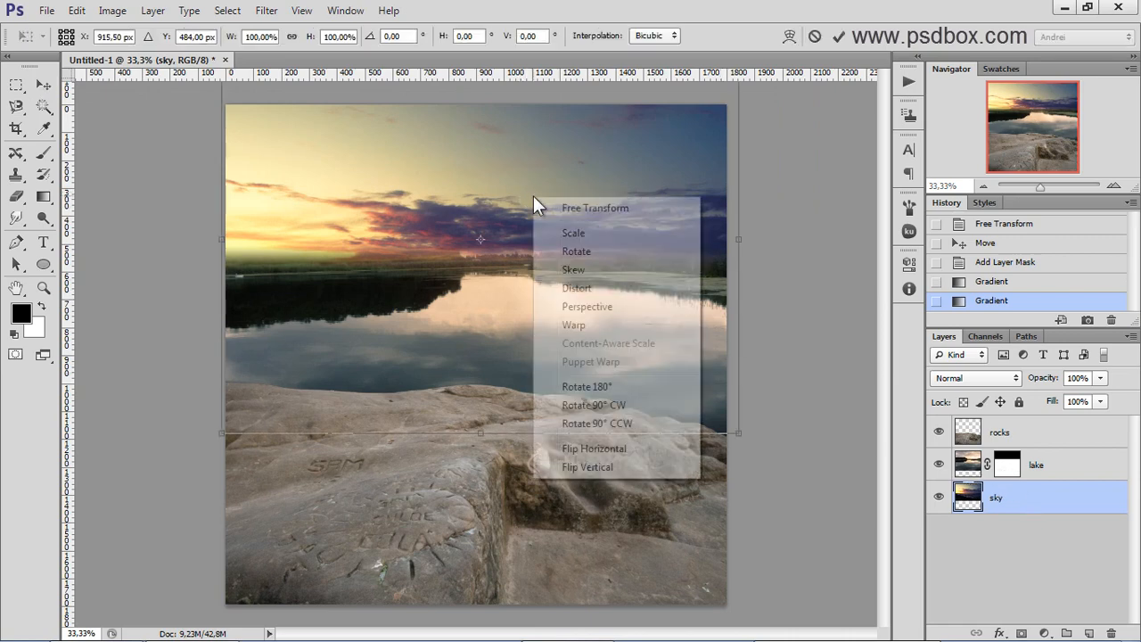
click(611, 450)
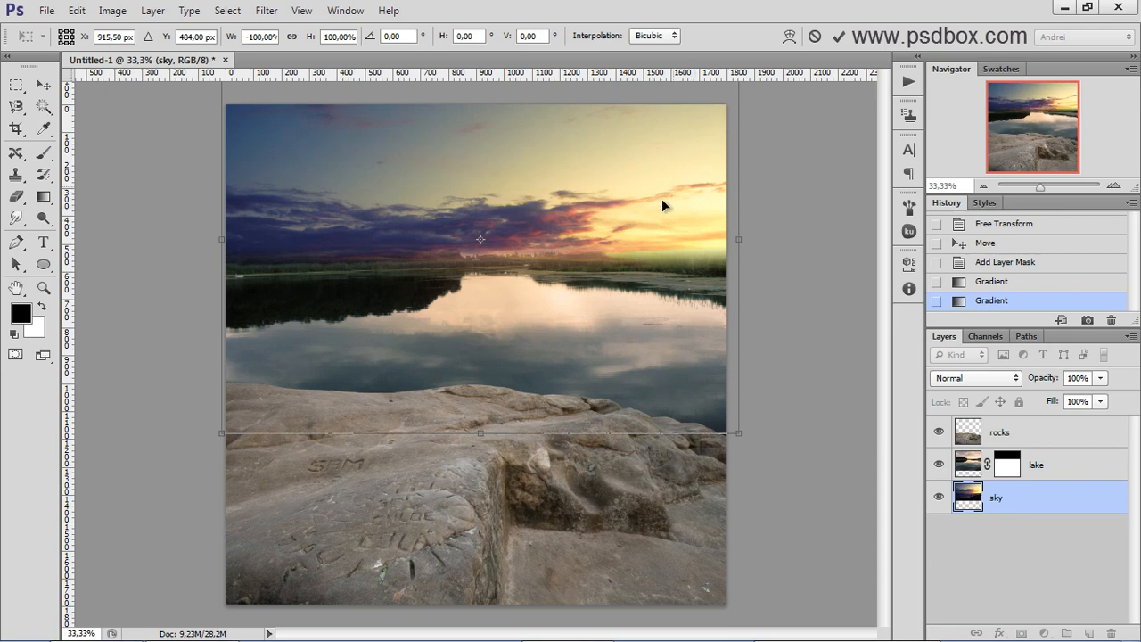
mouse_move(677, 223)
mouse_down()
mouse_move(675, 181)
mouse_move(676, 218)
mouse_up()
key(Return)
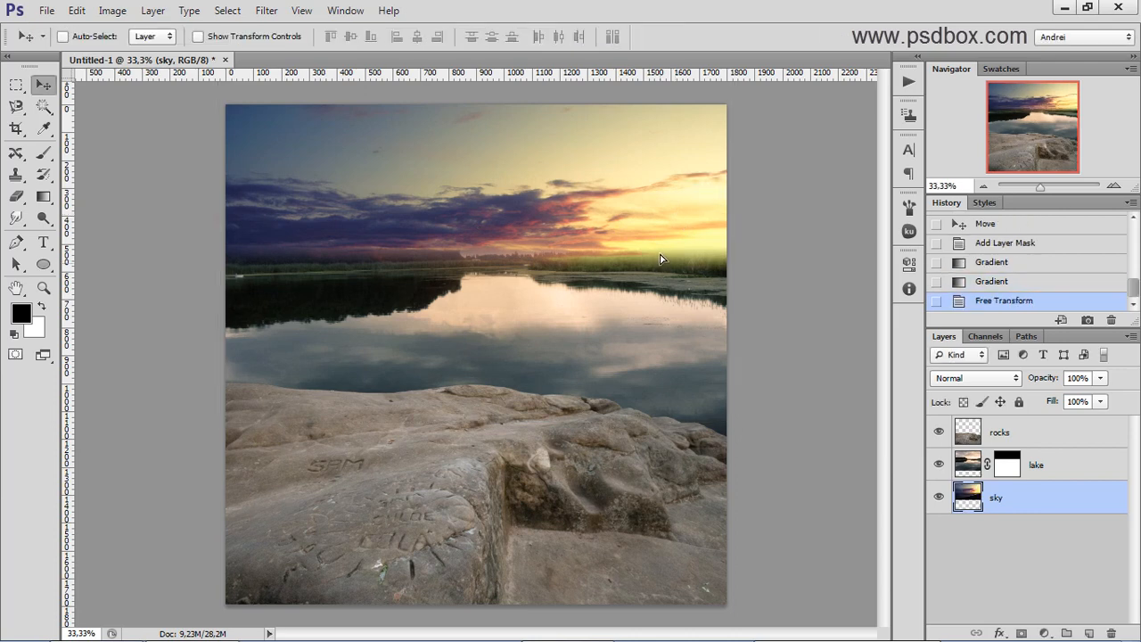
drag(664, 264, 663, 255)
key(ctrl+z)
Step: Restore the far shore reeds by painting white on the lake mask with a soft 176 px brush at 0% hardness
click(1007, 466)
scroll(675, 258, up, 2)
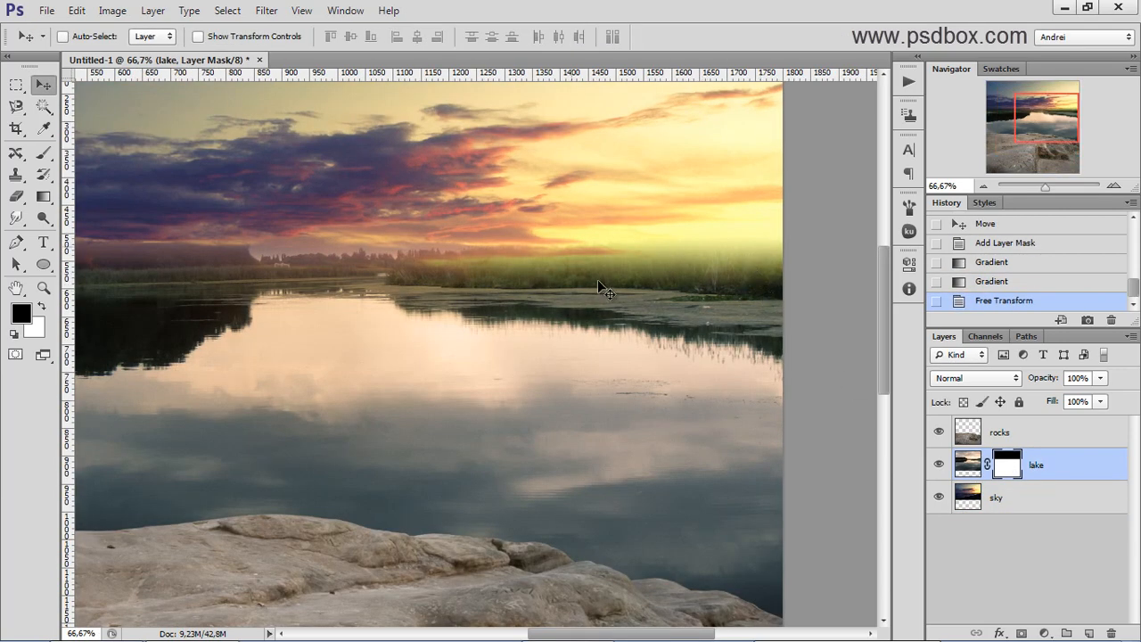
click(40, 154)
right_click(637, 270)
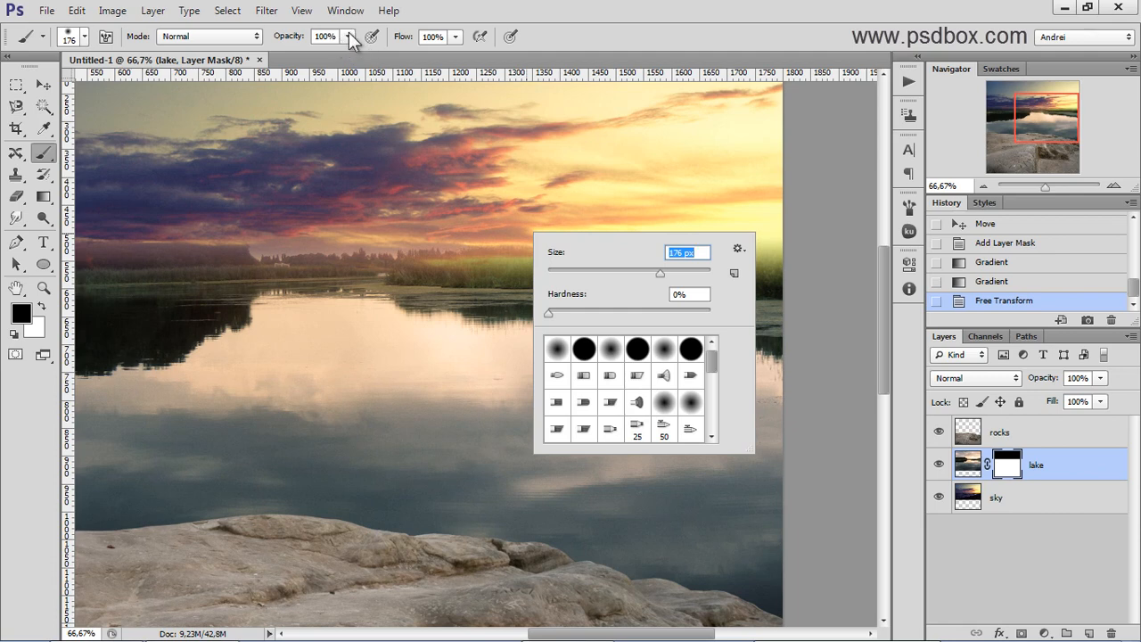
click(1015, 464)
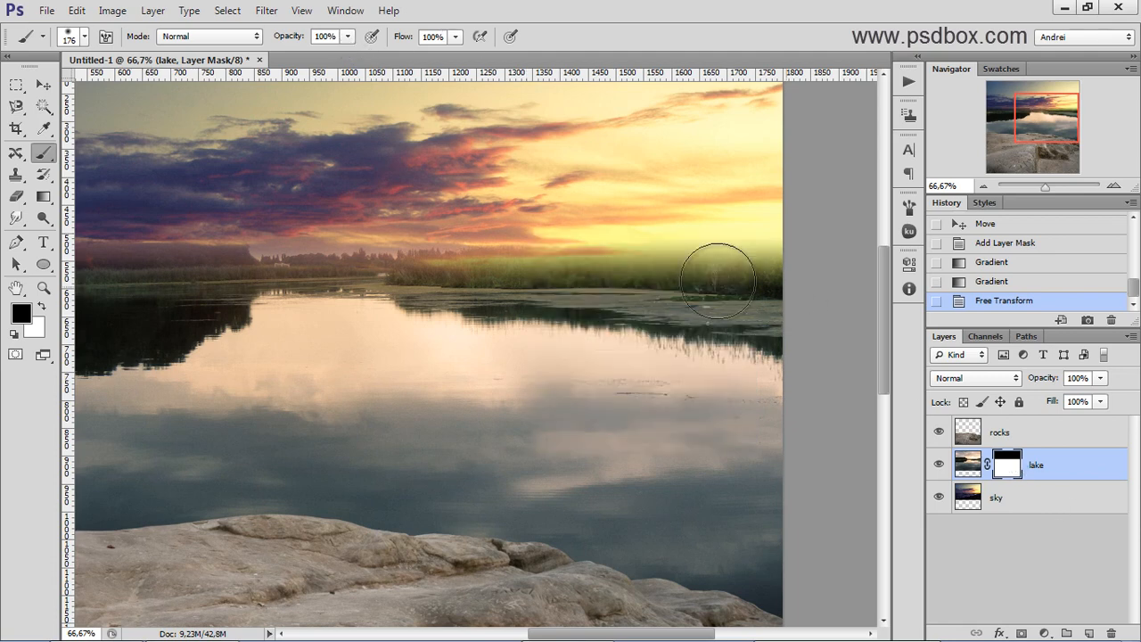
mouse_move(718, 281)
mouse_down()
mouse_move(670, 267)
mouse_move(704, 294)
mouse_up()
key(ctrl+z)
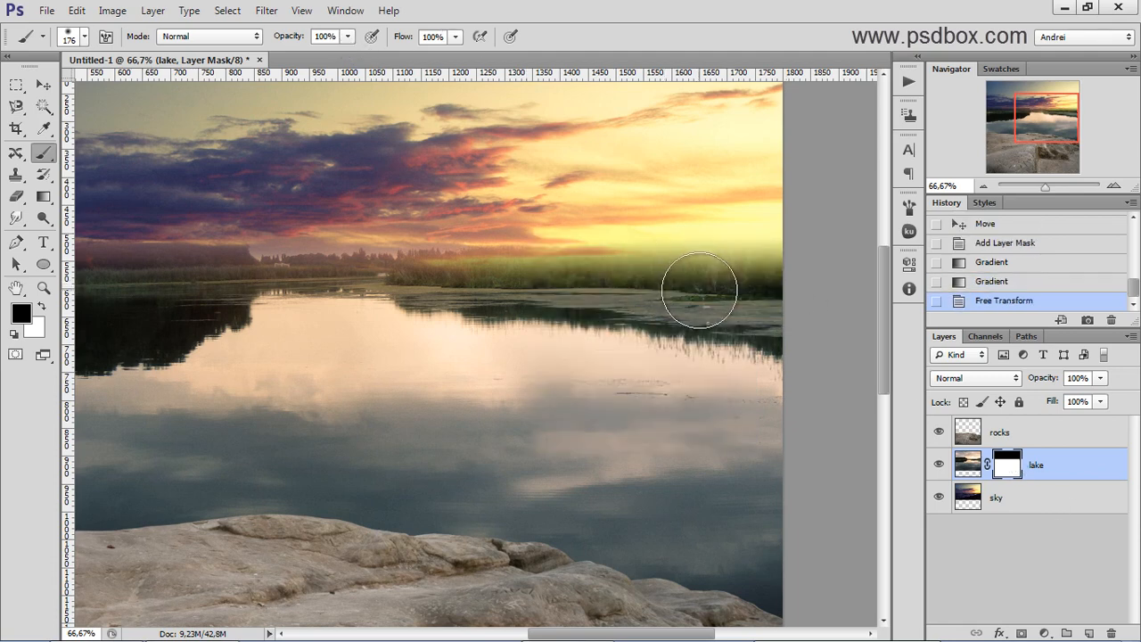
key(x)
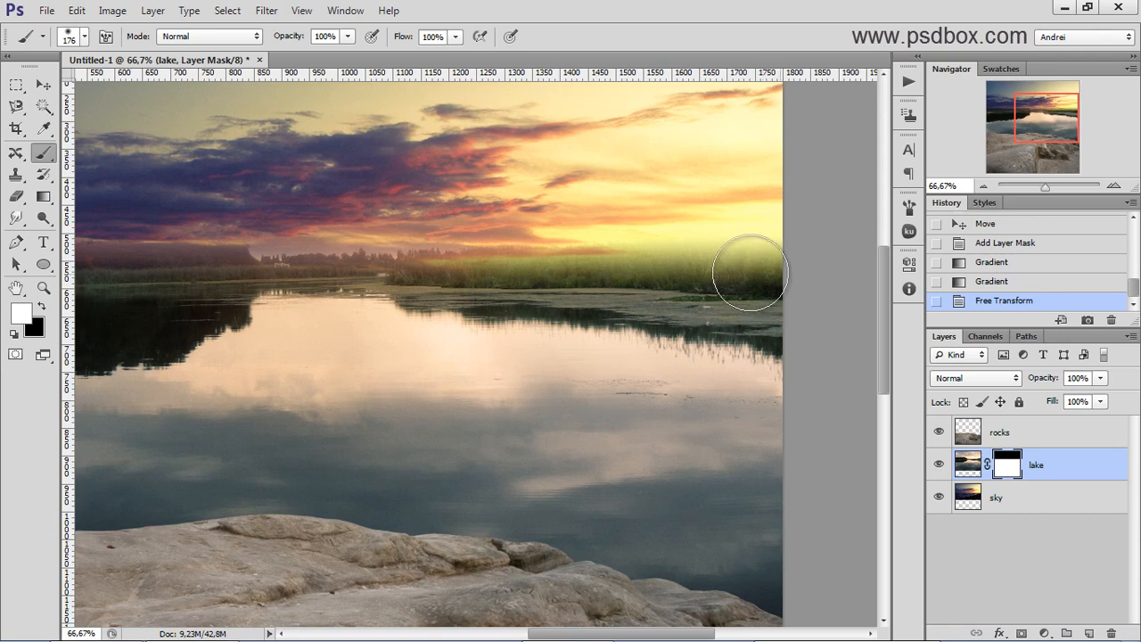
drag(744, 263, 419, 282)
mouse_move(419, 282)
mouse_down()
mouse_move(497, 275)
mouse_move(365, 288)
mouse_move(446, 285)
mouse_move(317, 281)
mouse_move(306, 262)
mouse_move(206, 273)
mouse_move(188, 257)
mouse_move(191, 228)
mouse_up()
Step: Reduce the brush to 123 px and paint white on the lake mask to restore the dark trees up to the left canvas edge
right_click(444, 288)
click(549, 330)
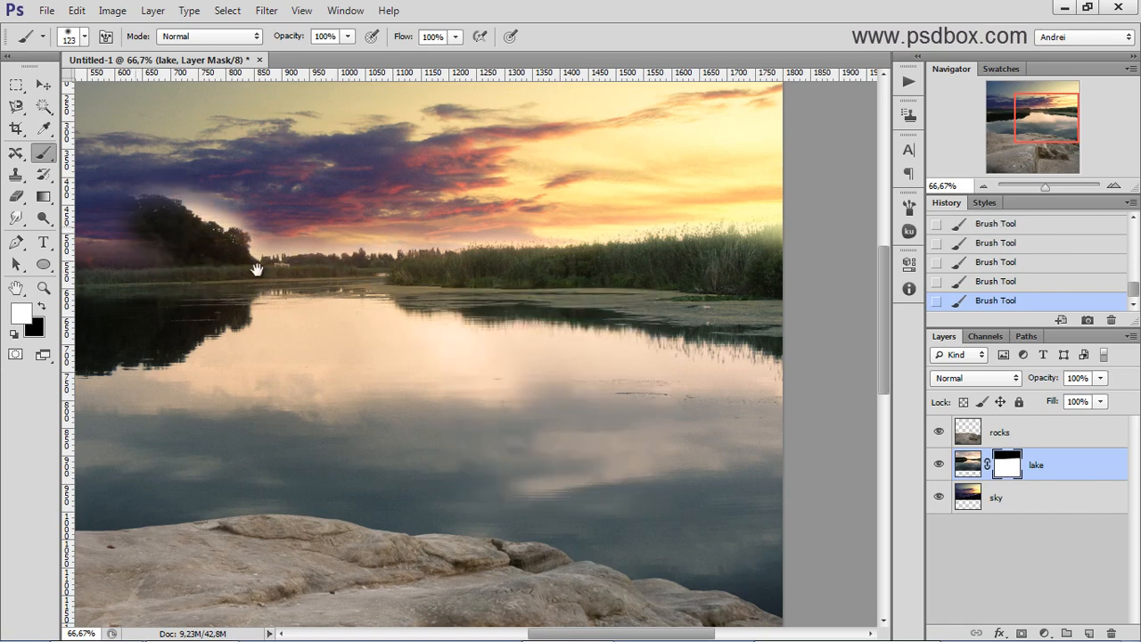
key(space)
drag(255, 263, 645, 360)
drag(545, 368, 199, 355)
mouse_move(521, 334)
mouse_down()
mouse_move(199, 314)
mouse_move(526, 321)
mouse_up()
drag(350, 309, 189, 301)
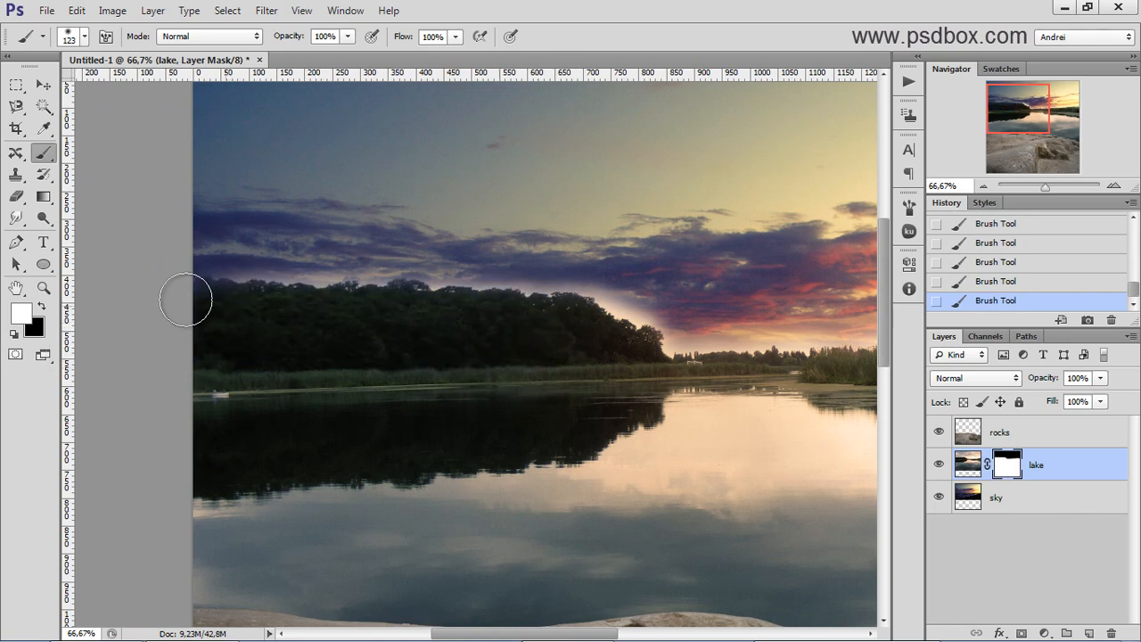
Step: Paint black on the lake mask with a soft 20 px brush to remove the sky halo above the leftmost treetops
scroll(166, 264, up, 3)
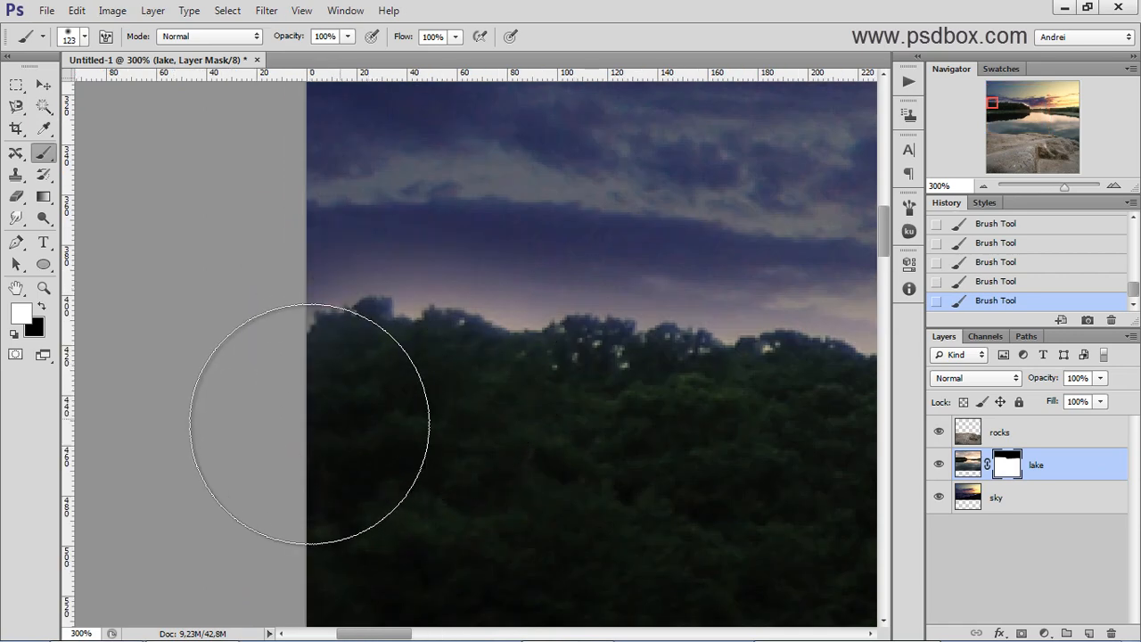
right_click(562, 406)
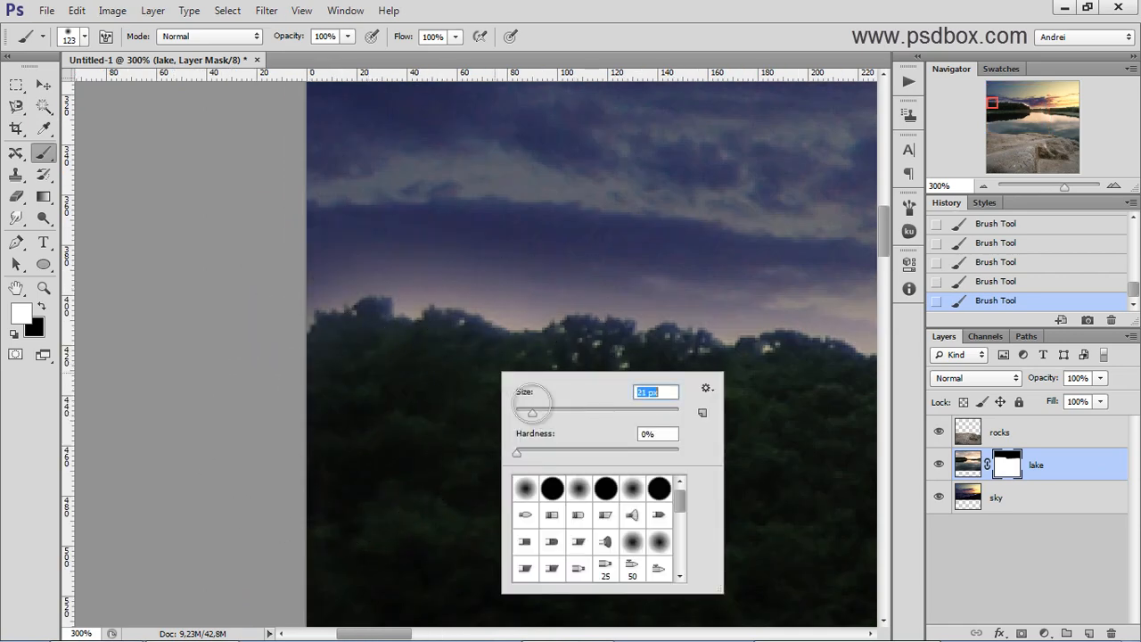
key(Return)
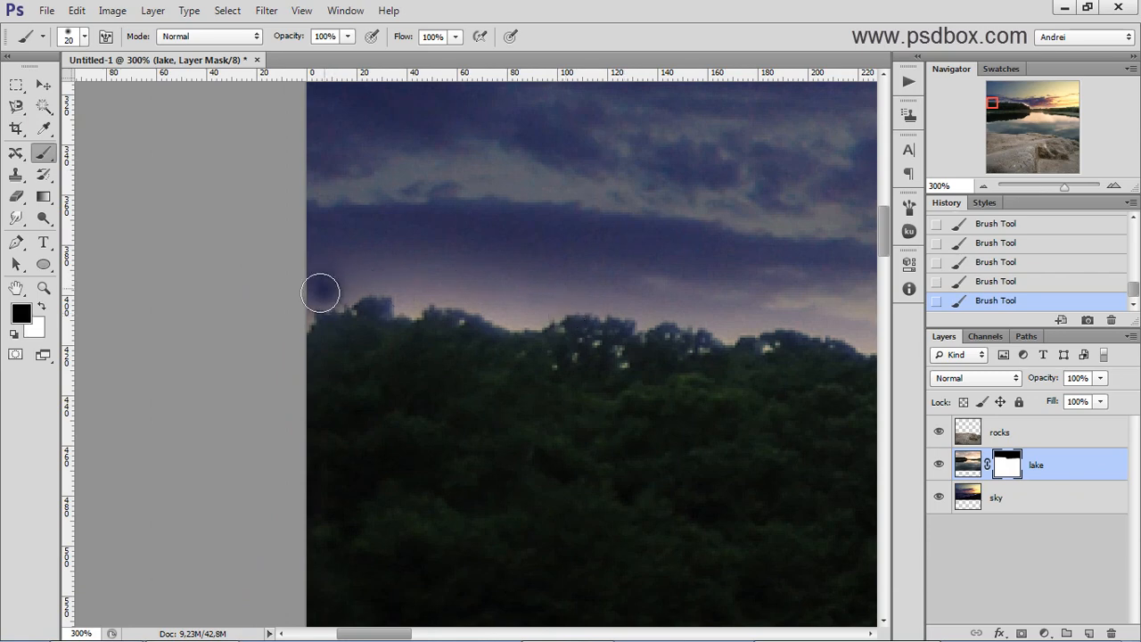
mouse_move(320, 292)
mouse_down()
mouse_move(348, 282)
mouse_move(318, 282)
mouse_move(476, 256)
mouse_move(540, 300)
mouse_move(427, 239)
mouse_move(434, 260)
mouse_move(425, 266)
mouse_move(449, 269)
mouse_move(601, 274)
mouse_move(558, 283)
mouse_move(643, 292)
mouse_move(701, 278)
mouse_move(614, 304)
mouse_move(723, 262)
mouse_up()
Step: Enlarge the brush to 52 px and paint black on the lake mask along the middle treetops to remove the pale halo
right_click(482, 254)
click(539, 292)
key(Return)
drag(643, 272, 405, 282)
mouse_move(475, 295)
mouse_down()
mouse_move(599, 280)
mouse_move(506, 263)
mouse_up()
mouse_move(654, 273)
mouse_down()
mouse_move(443, 271)
mouse_move(641, 287)
mouse_move(601, 308)
mouse_move(717, 290)
mouse_move(602, 323)
mouse_move(702, 304)
mouse_move(749, 321)
mouse_up()
drag(644, 295, 289, 290)
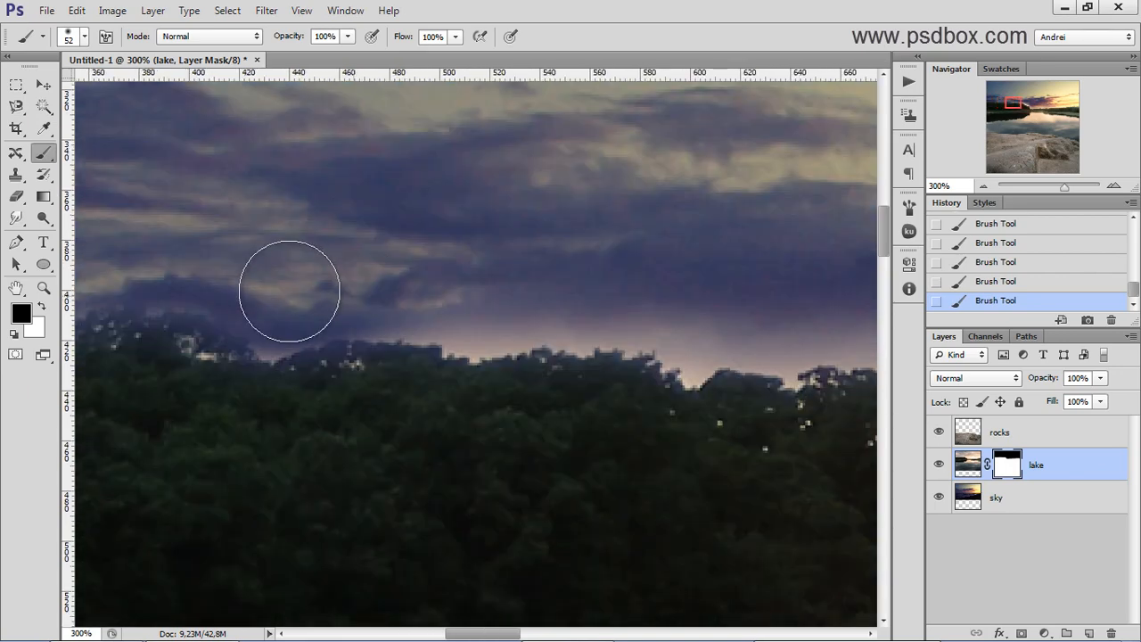
mouse_move(375, 286)
mouse_down()
mouse_move(518, 309)
mouse_move(571, 295)
mouse_up()
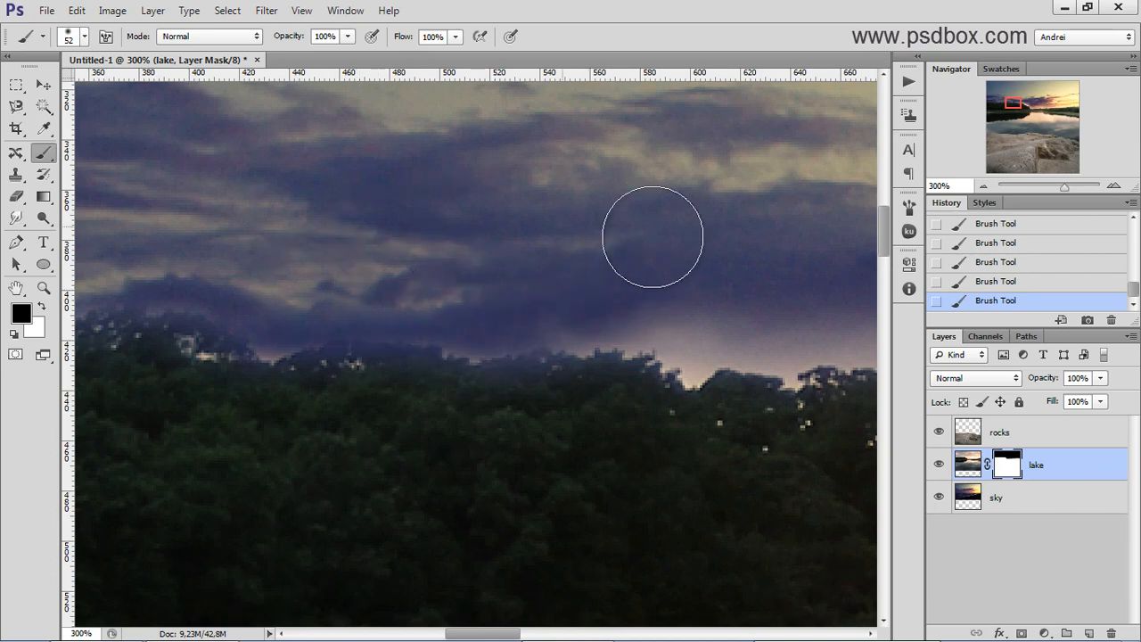
Step: Paint black on the lake mask with the 52 px brush along the trees' right slope and above the distant shore to remove the pale halo
drag(653, 237, 268, 265)
mouse_move(357, 268)
mouse_down()
mouse_move(398, 281)
mouse_move(459, 265)
mouse_move(544, 275)
mouse_move(669, 335)
mouse_up()
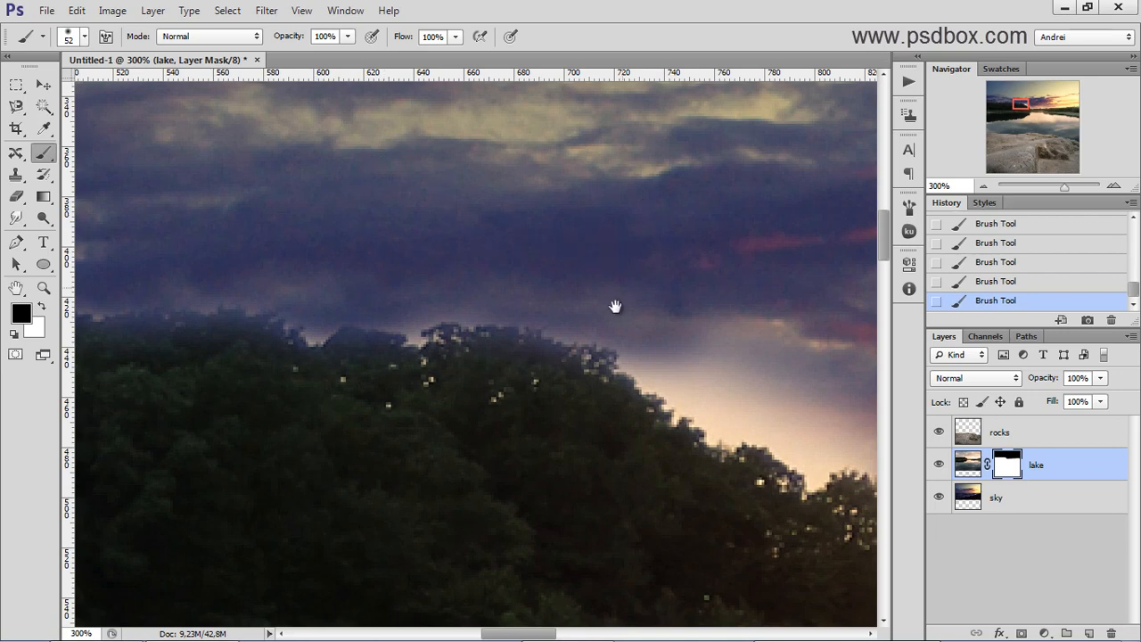
drag(616, 306, 497, 250)
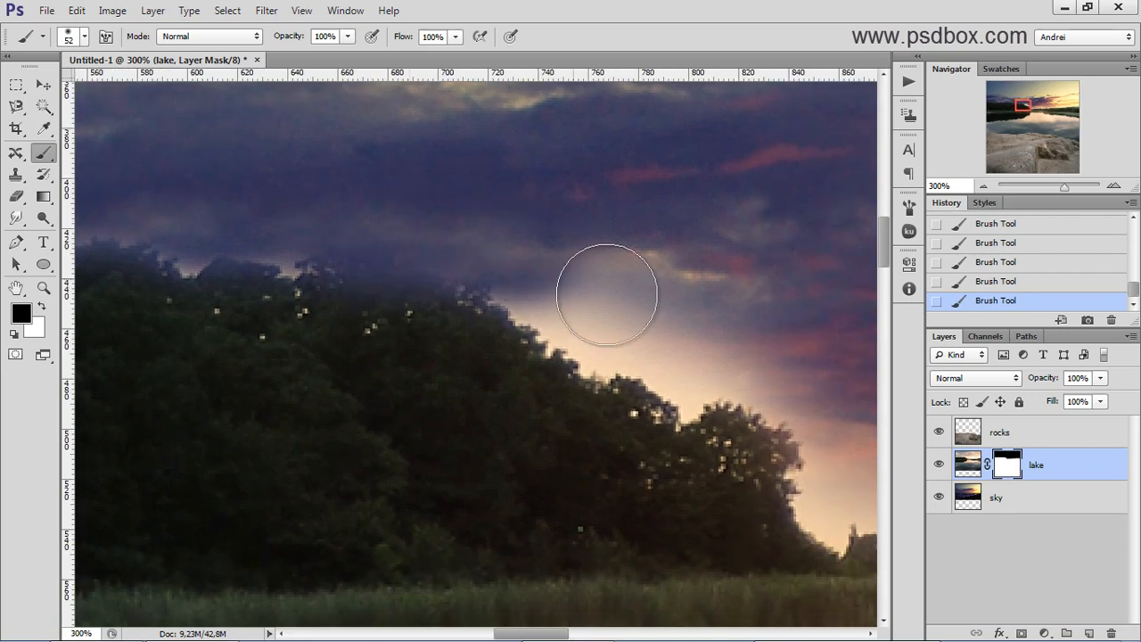
mouse_move(608, 294)
mouse_down()
mouse_move(711, 318)
mouse_move(649, 284)
mouse_move(576, 313)
mouse_move(643, 339)
mouse_move(471, 277)
mouse_move(581, 328)
mouse_move(592, 278)
mouse_move(666, 354)
mouse_move(634, 272)
mouse_move(633, 212)
mouse_move(702, 317)
mouse_move(705, 386)
mouse_move(694, 404)
mouse_move(708, 389)
mouse_move(642, 318)
mouse_up()
drag(409, 289, 100, 205)
drag(636, 299, 404, 324)
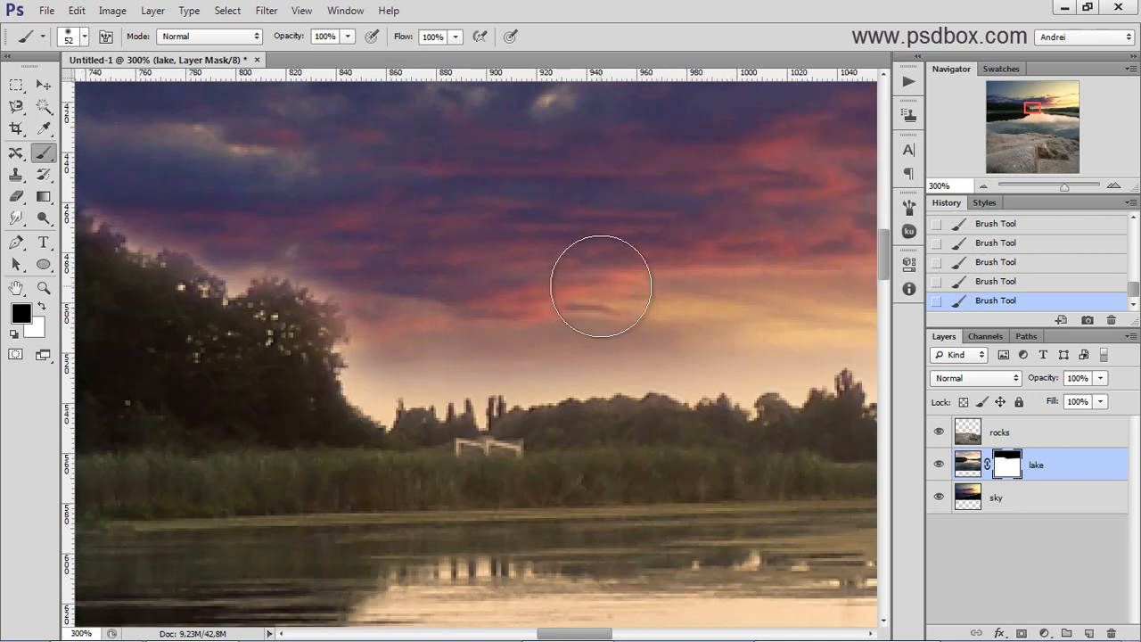
Step: Undo the last three brush strokes on the lake mask
key(ctrl+alt+z)
key(ctrl+alt+z)
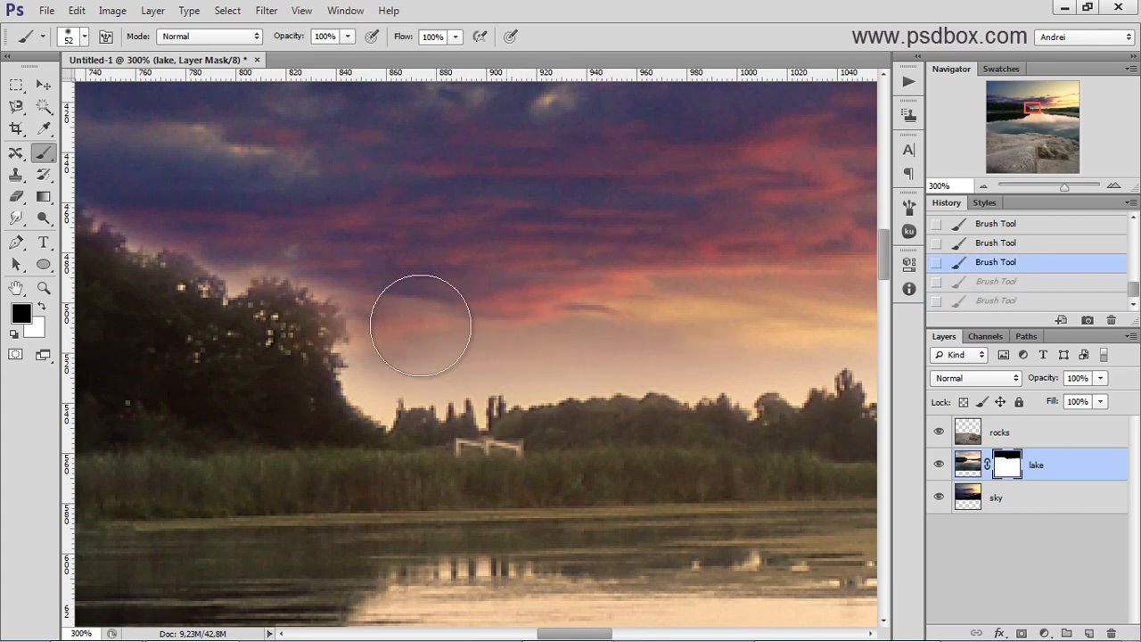
key(ctrl+alt+z)
key(ctrl+1)
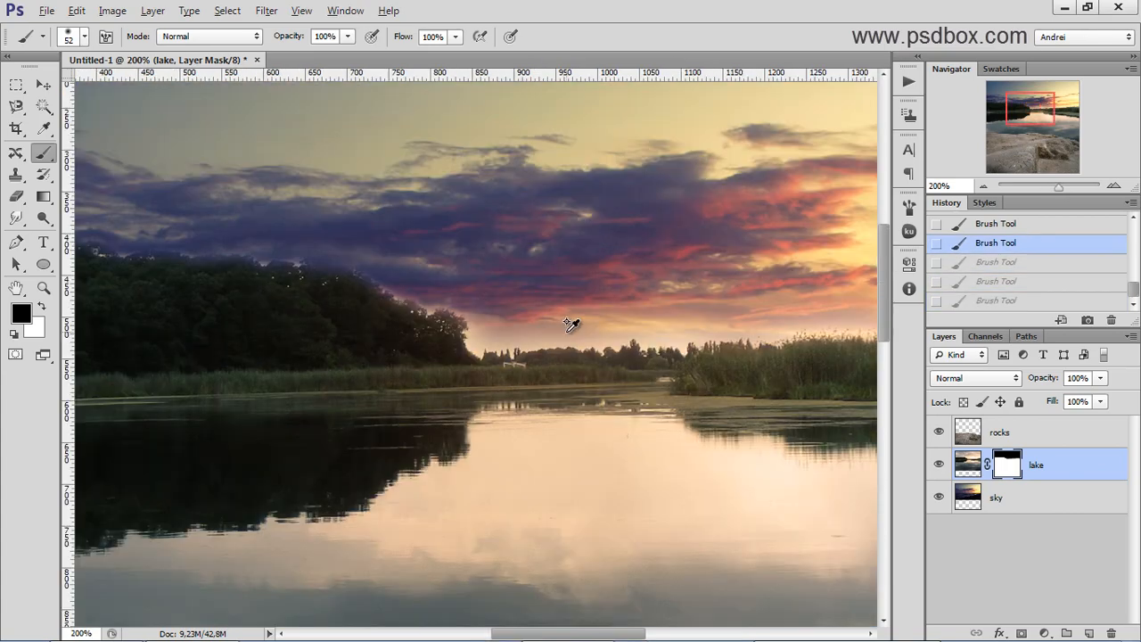
scroll(571, 323, down, 3)
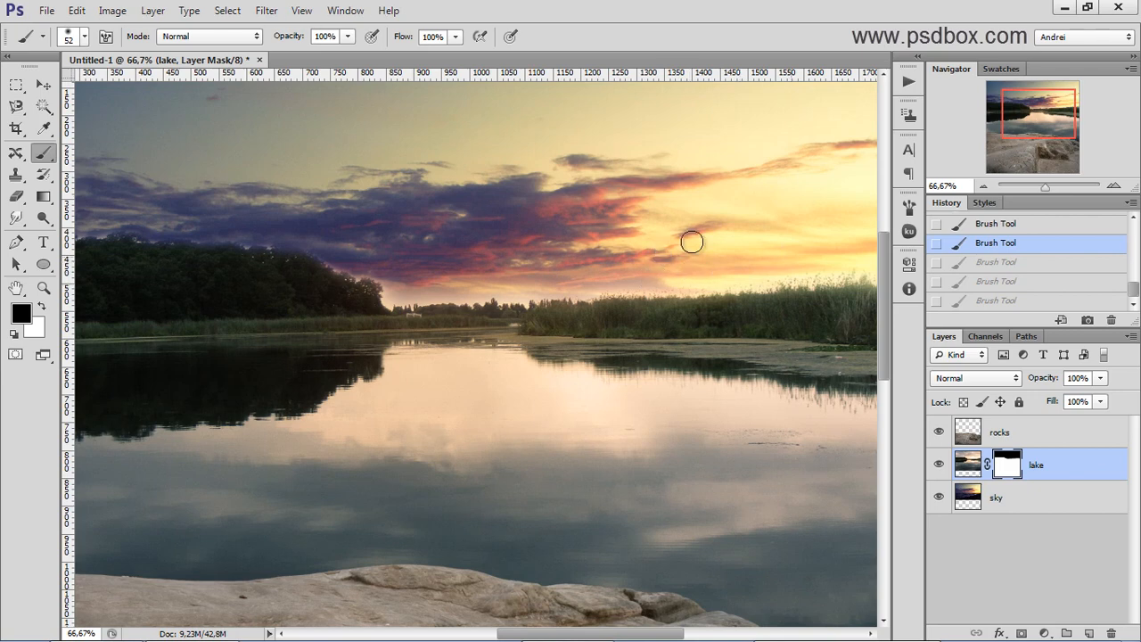
scroll(426, 265, up, 2)
Step: Try painting black on the lake mask with a 79 px brush across the pale sky above the distant treeline
right_click(450, 273)
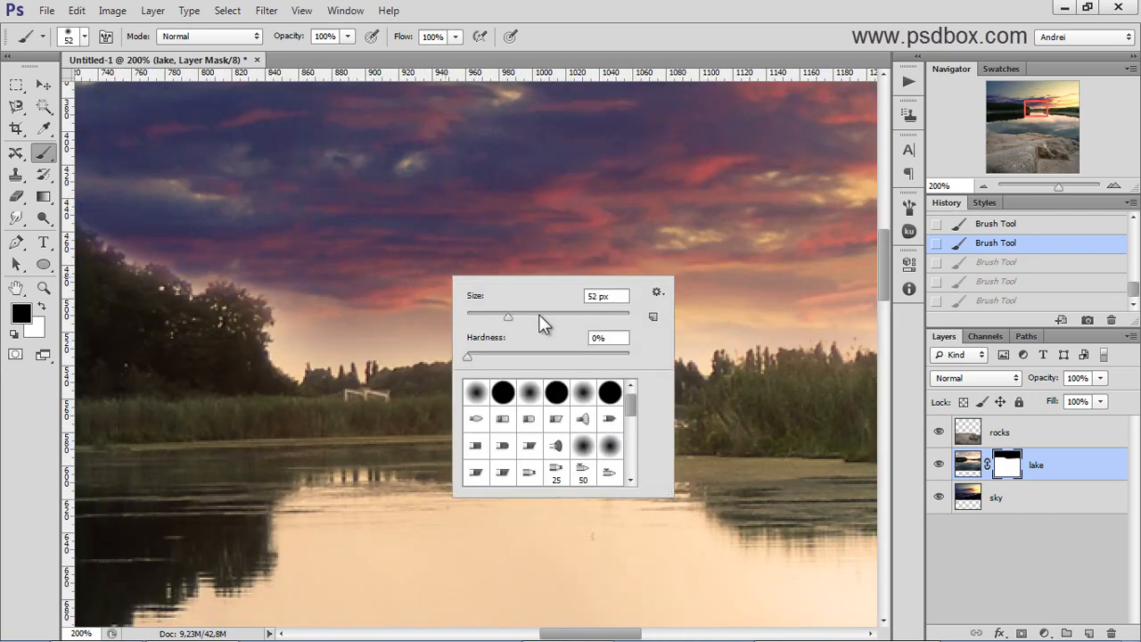
click(530, 314)
click(1013, 463)
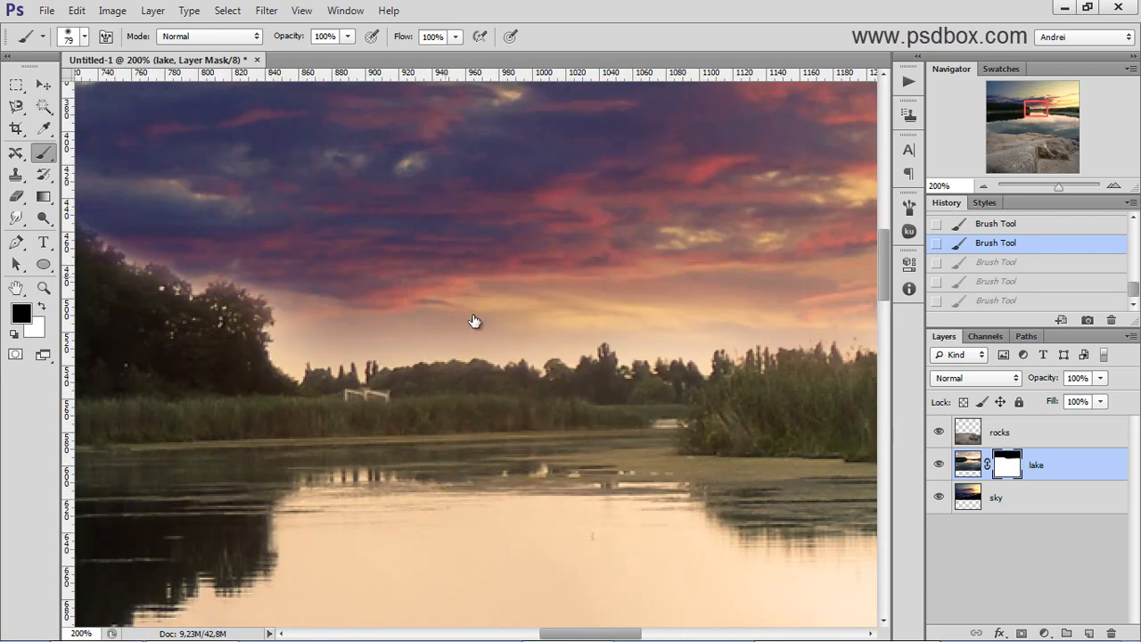
mouse_move(318, 292)
mouse_down()
mouse_move(664, 294)
mouse_move(782, 267)
mouse_move(680, 255)
mouse_move(663, 272)
mouse_up()
key(ctrl+z)
Step: Enlarge the brush to 116 px and paint black on the lake mask to remove the pale sky above the distant treeline and reeds
right_click(553, 238)
mouse_move(323, 292)
mouse_down()
mouse_move(646, 276)
mouse_move(586, 261)
mouse_up()
drag(688, 275, 838, 270)
scroll(522, 257, down, 3)
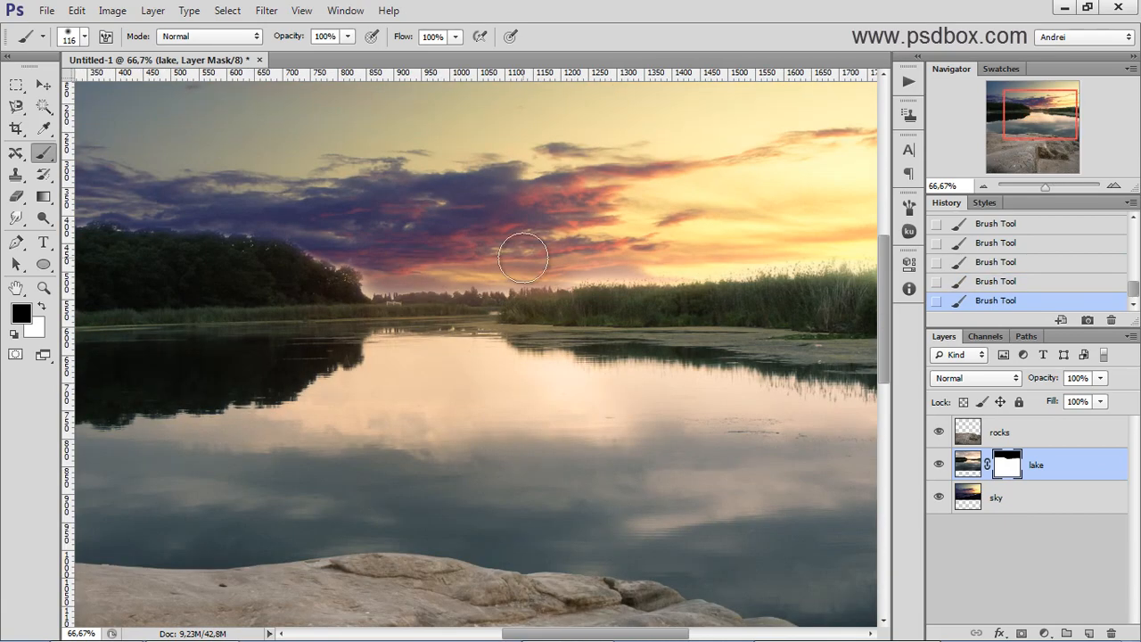
drag(698, 312, 727, 315)
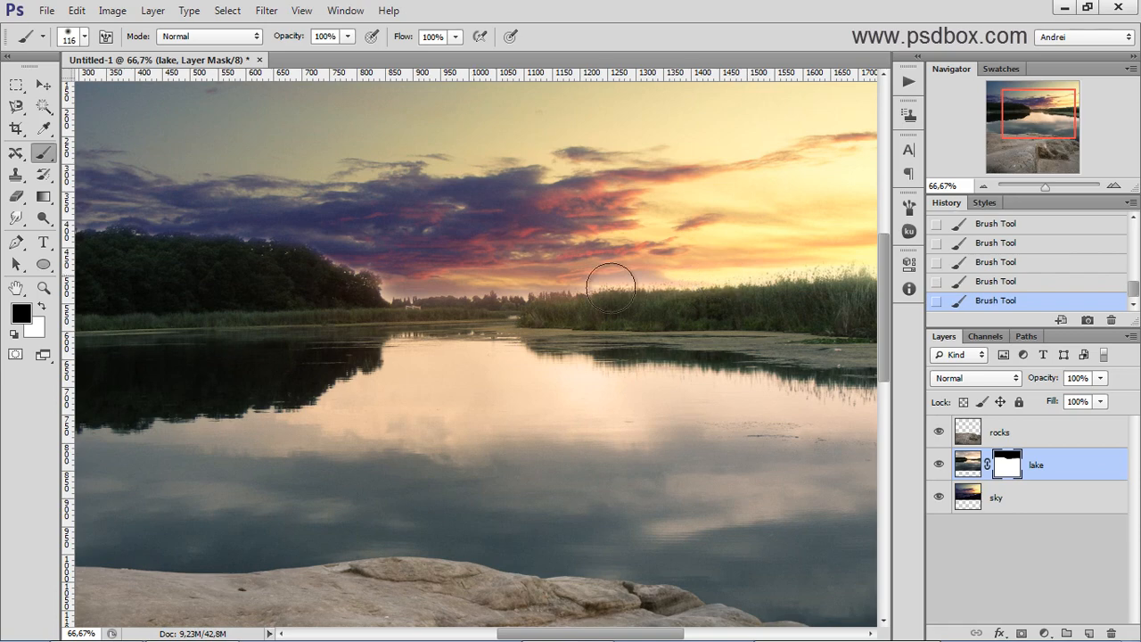
Step: Reduce the soft brush to 53 px for working on the treetops near the right slope
scroll(627, 261, up, 1)
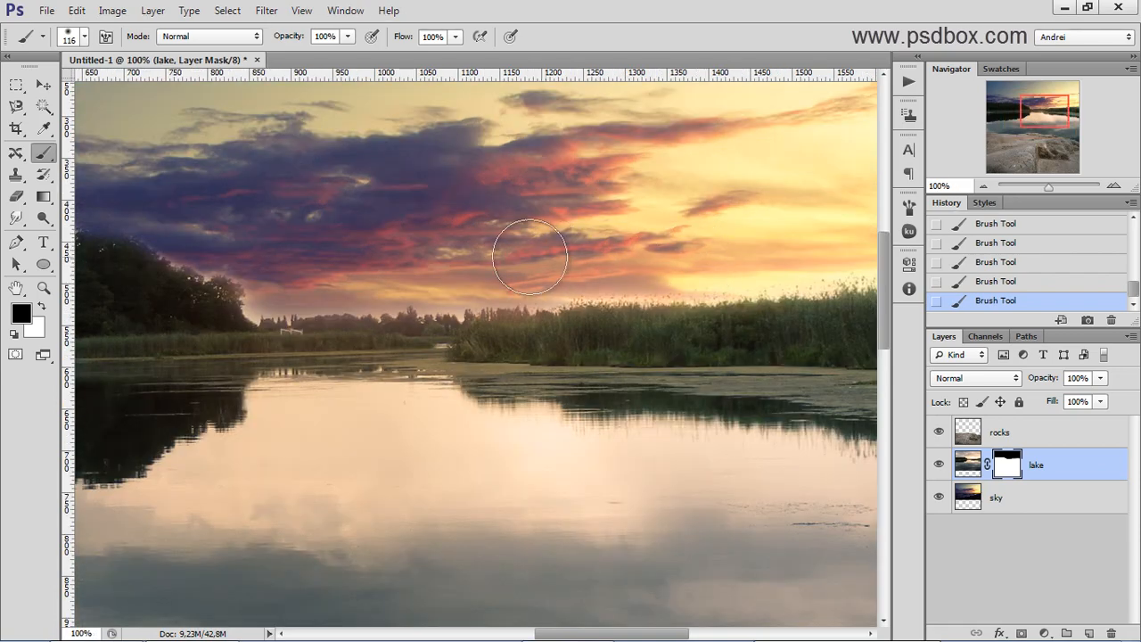
scroll(432, 242, up, 1)
scroll(395, 285, up, 2)
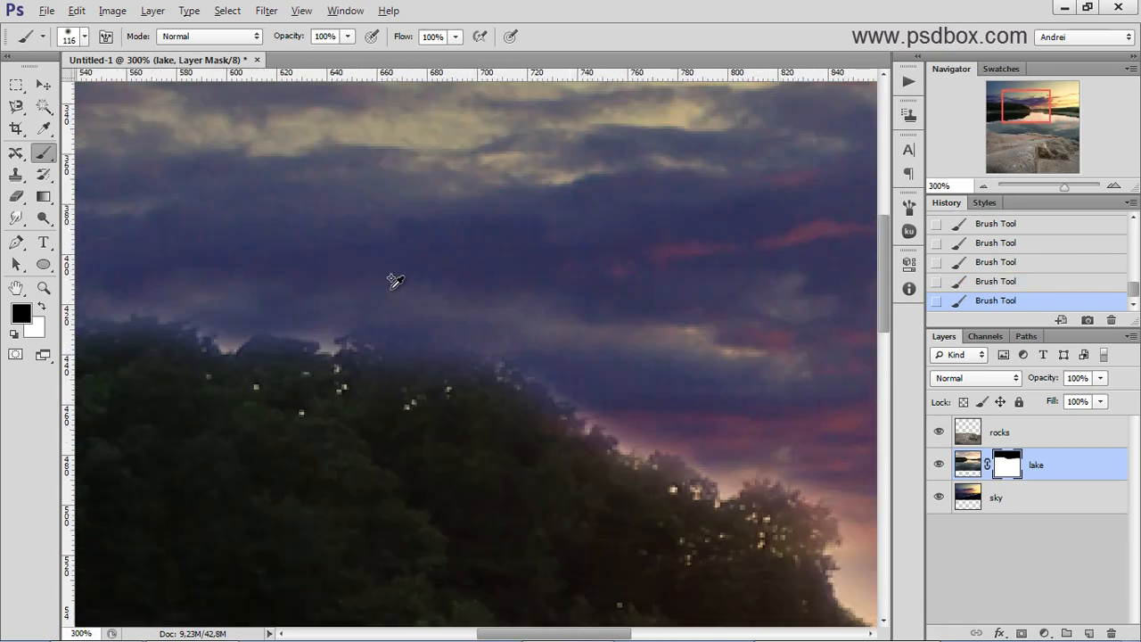
mouse_move(430, 346)
mouse_down()
mouse_move(508, 306)
mouse_move(520, 268)
mouse_up()
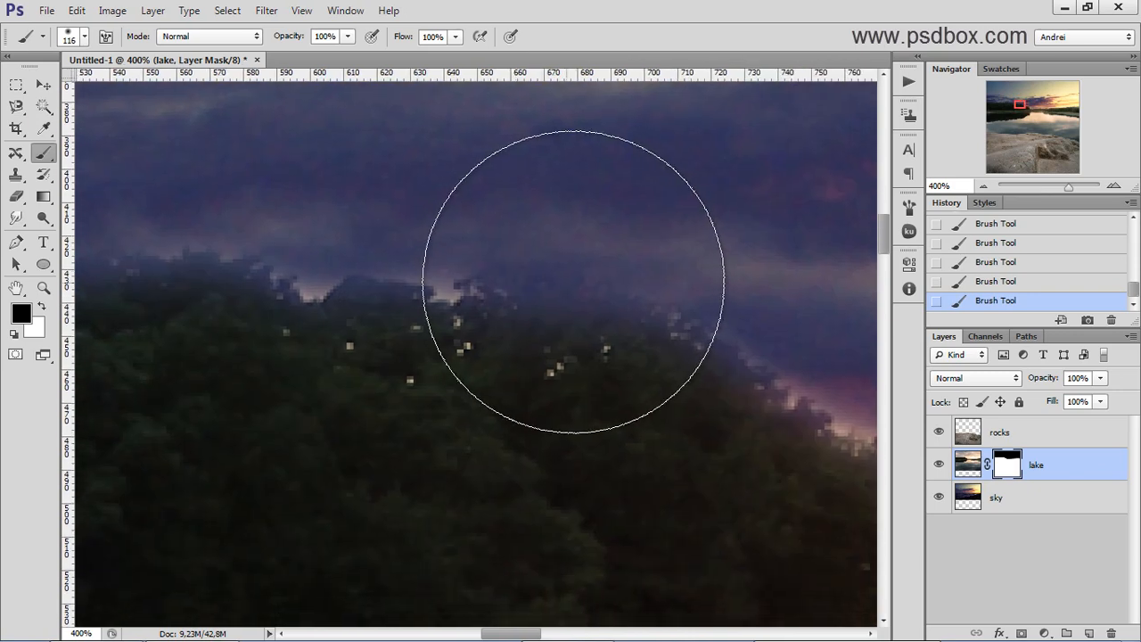
right_click(584, 284)
click(1008, 464)
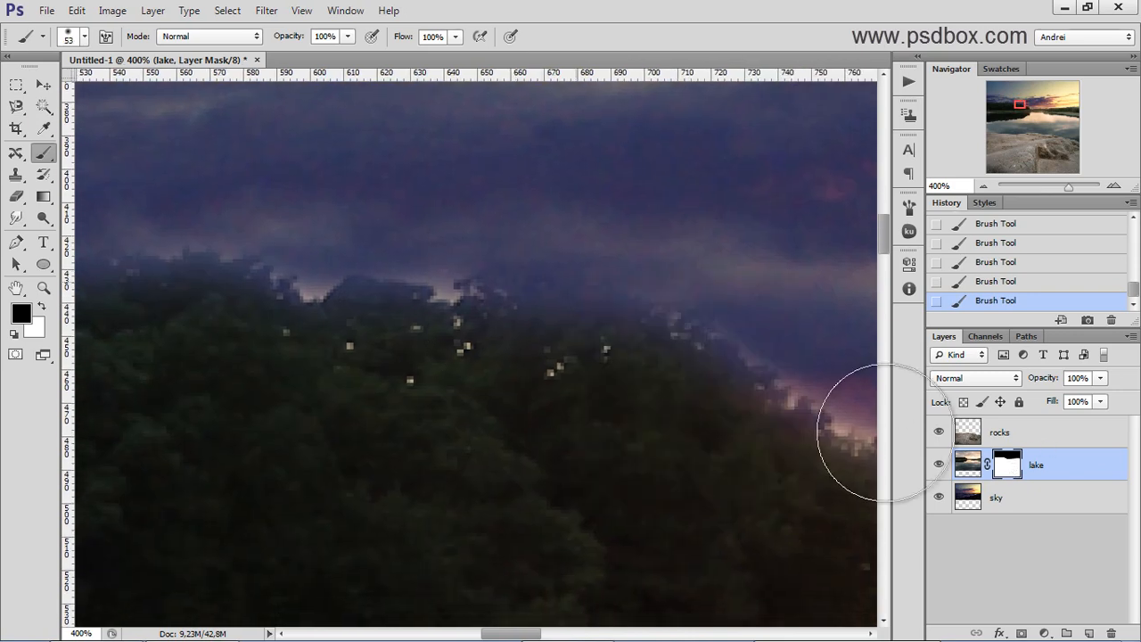
drag(764, 388, 573, 336)
Step: Reduce the brush to 24 px, switch to white and paint on the lake mask to restore the faded treetops before the right slope
right_click(645, 337)
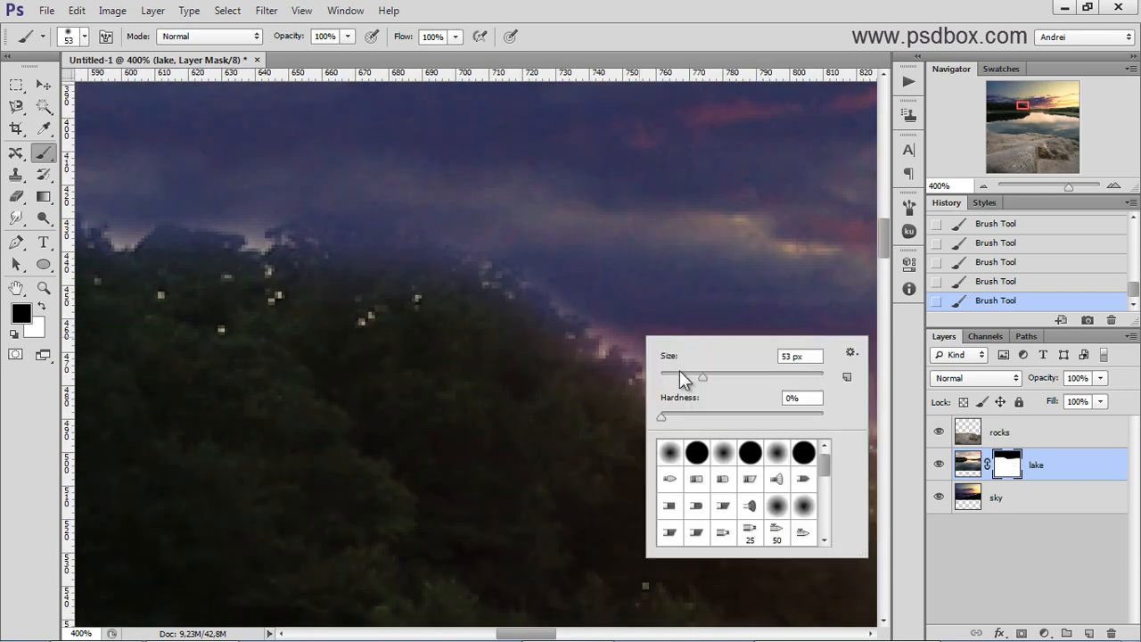
click(680, 370)
click(17, 366)
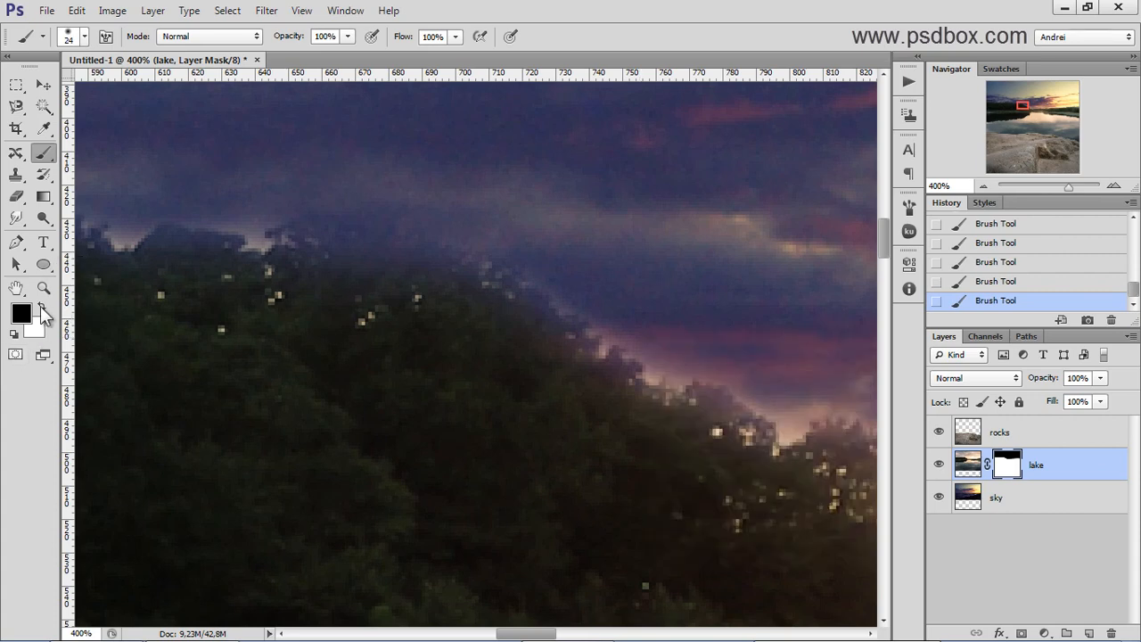
drag(550, 374, 389, 247)
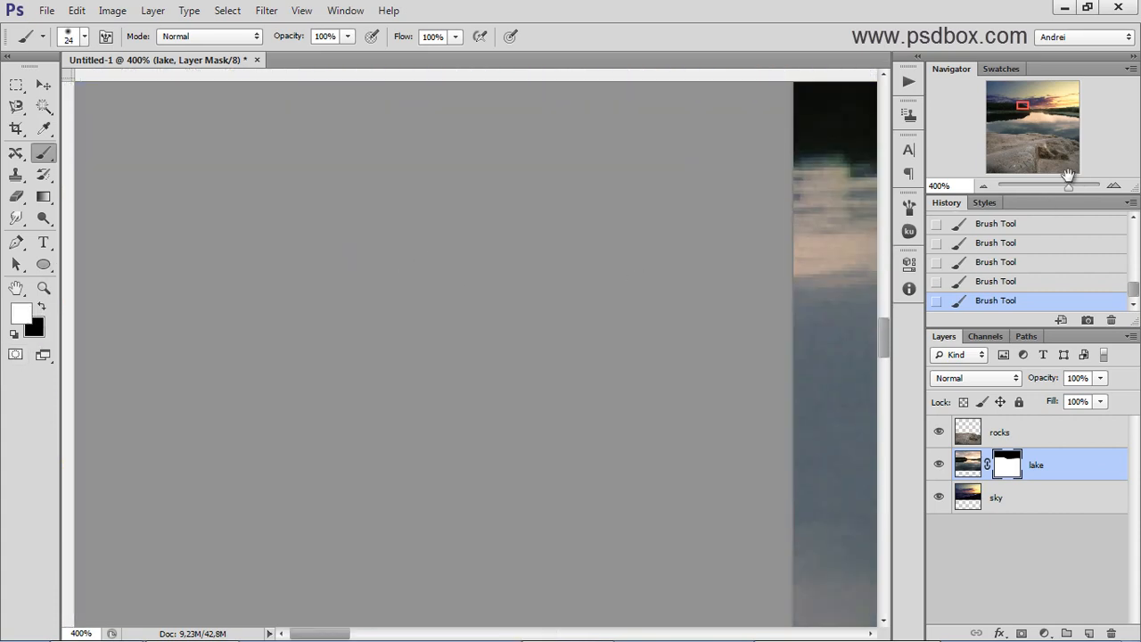
click(1028, 121)
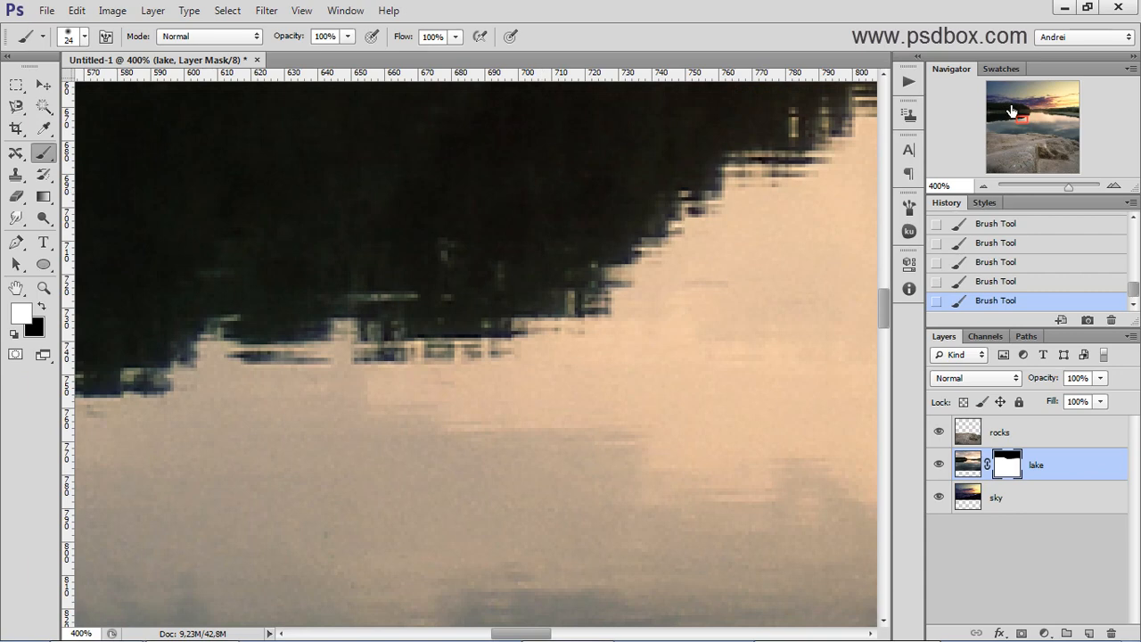
click(1011, 107)
drag(396, 269, 382, 262)
drag(724, 279, 339, 266)
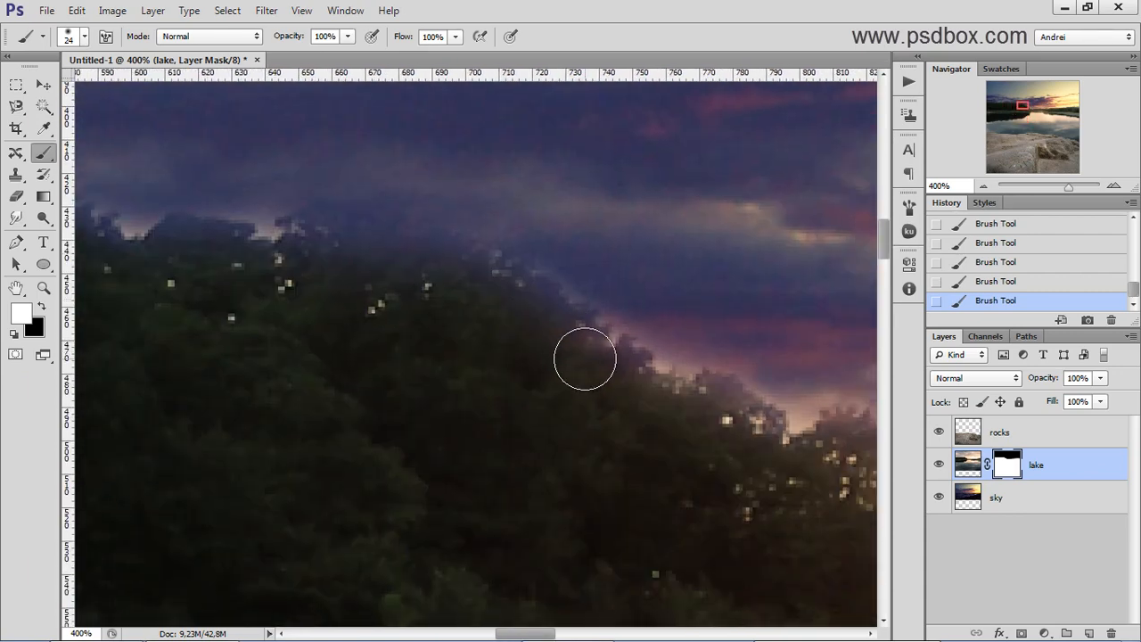
mouse_move(450, 266)
mouse_down()
mouse_move(377, 242)
mouse_move(312, 246)
mouse_move(384, 265)
mouse_up()
key(ctrl+alt+z)
key(ctrl+alt+z)
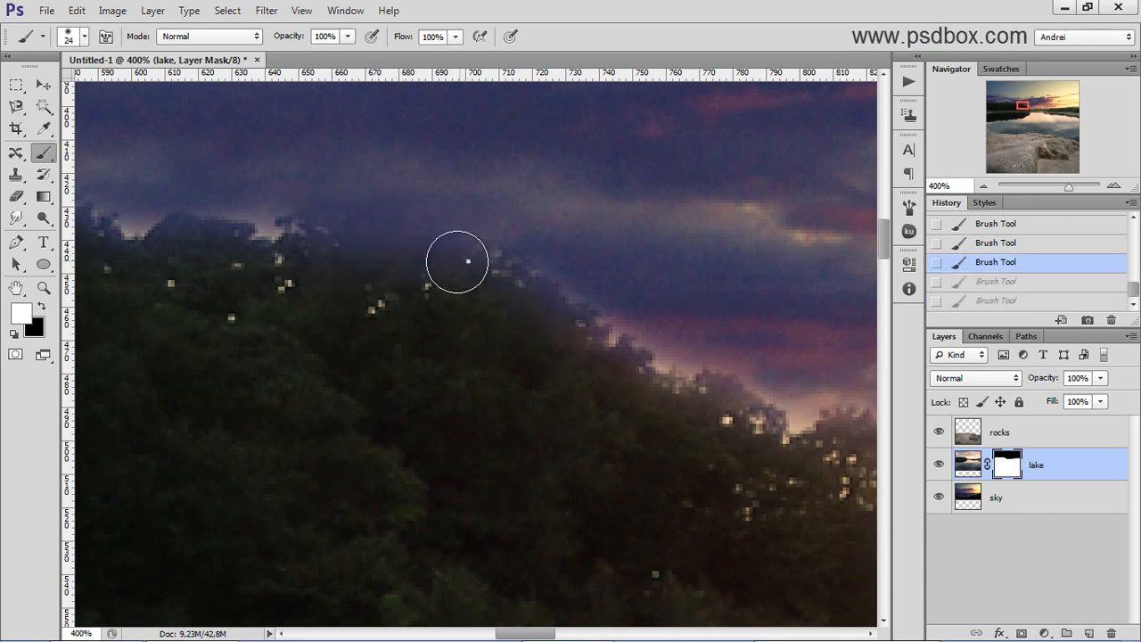
right_click(462, 257)
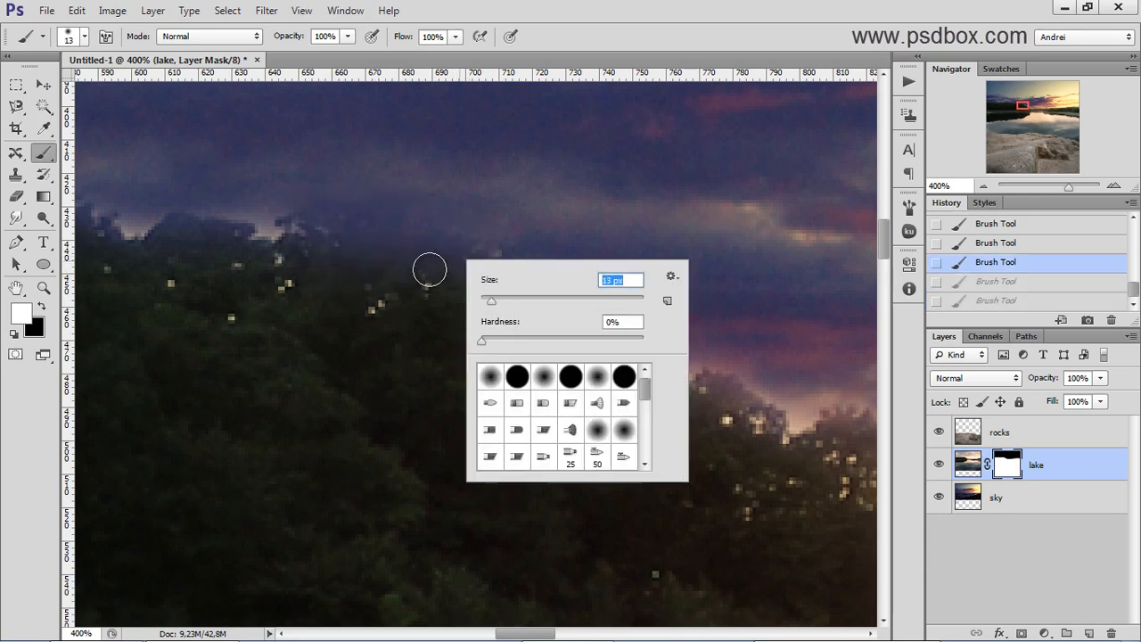
key(Escape)
key(ctrl+shift+z)
key(ctrl+shift+z)
Step: Enlarge the brush to 37 px and paint white on the lake mask to restore more of the treetops near the right slope
right_click(492, 310)
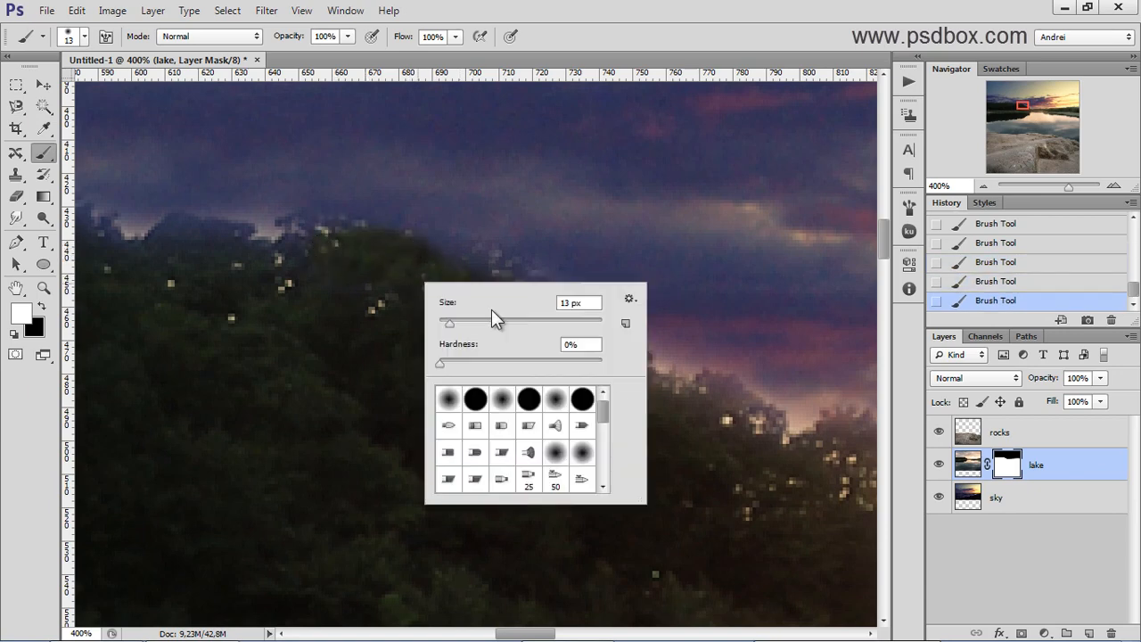
drag(470, 322, 470, 322)
mouse_move(330, 273)
mouse_down()
mouse_move(421, 313)
mouse_move(605, 414)
mouse_up()
Step: Examine how the lake layer's treetops blend with the sky from the right slope to the left canvas edge
scroll(434, 336, down, 2)
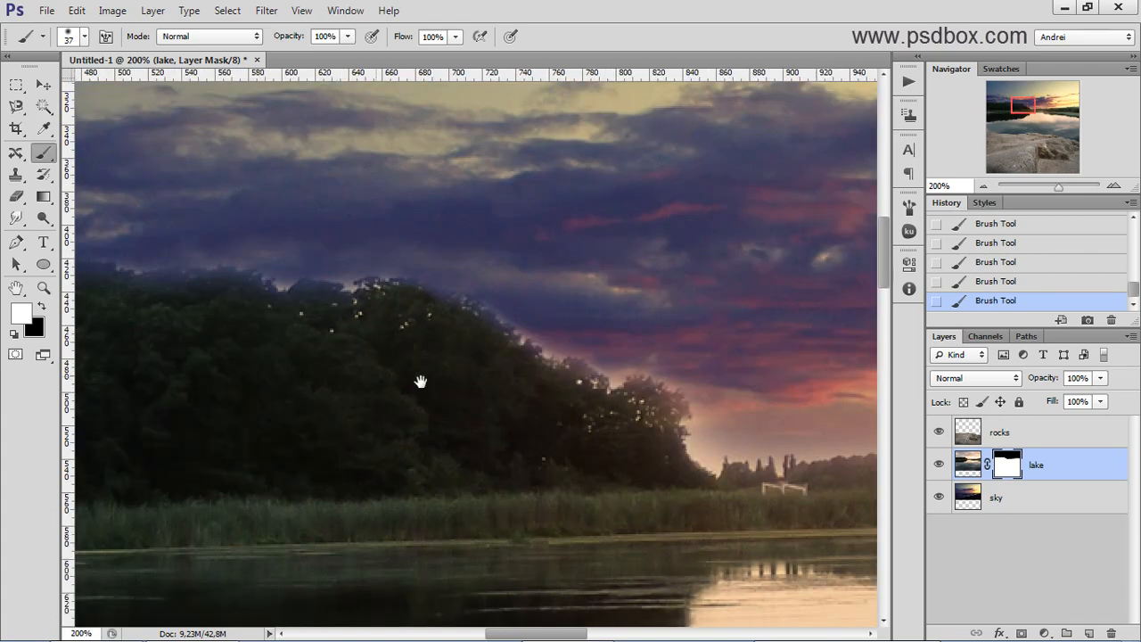
drag(420, 383, 594, 401)
drag(356, 349, 634, 374)
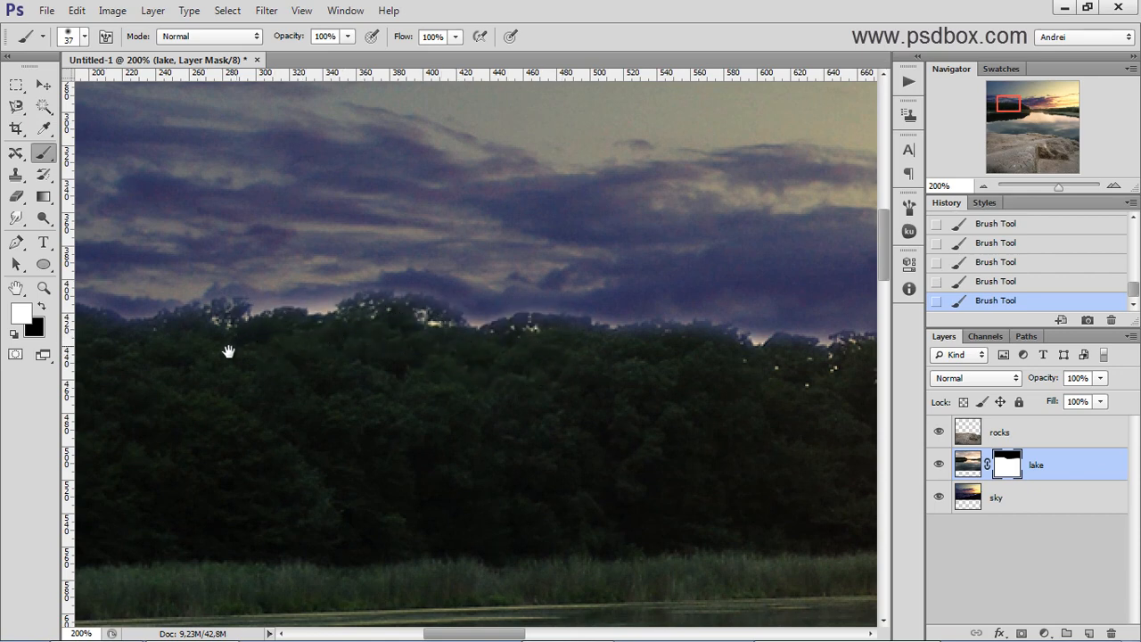
mouse_move(228, 352)
mouse_down()
mouse_move(395, 354)
mouse_move(367, 343)
mouse_up()
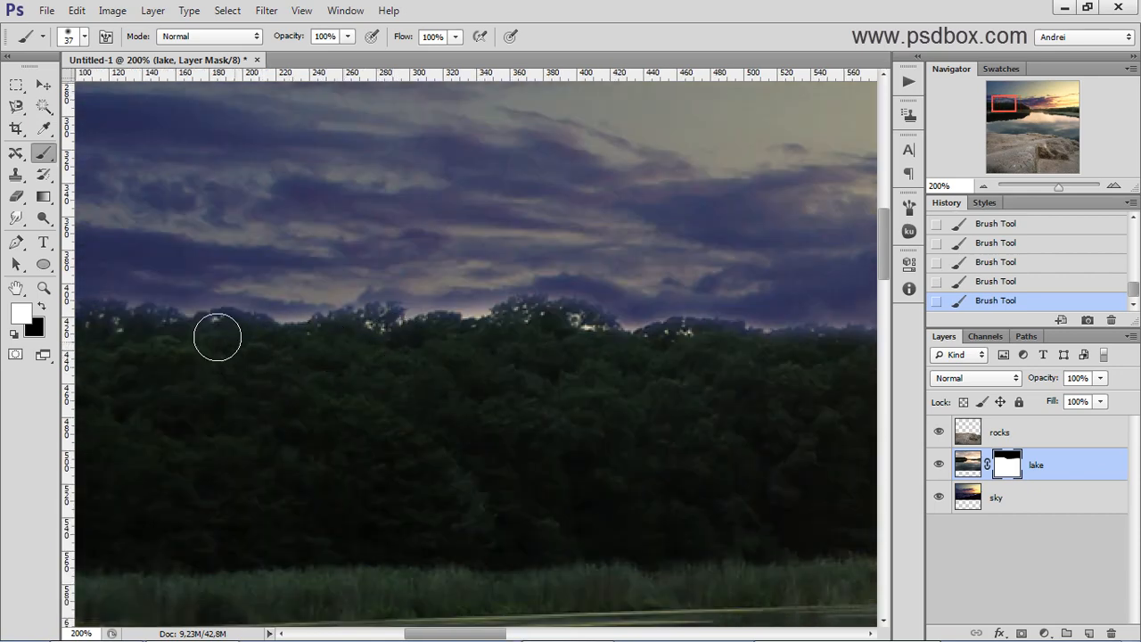
key(l)
drag(427, 368, 484, 372)
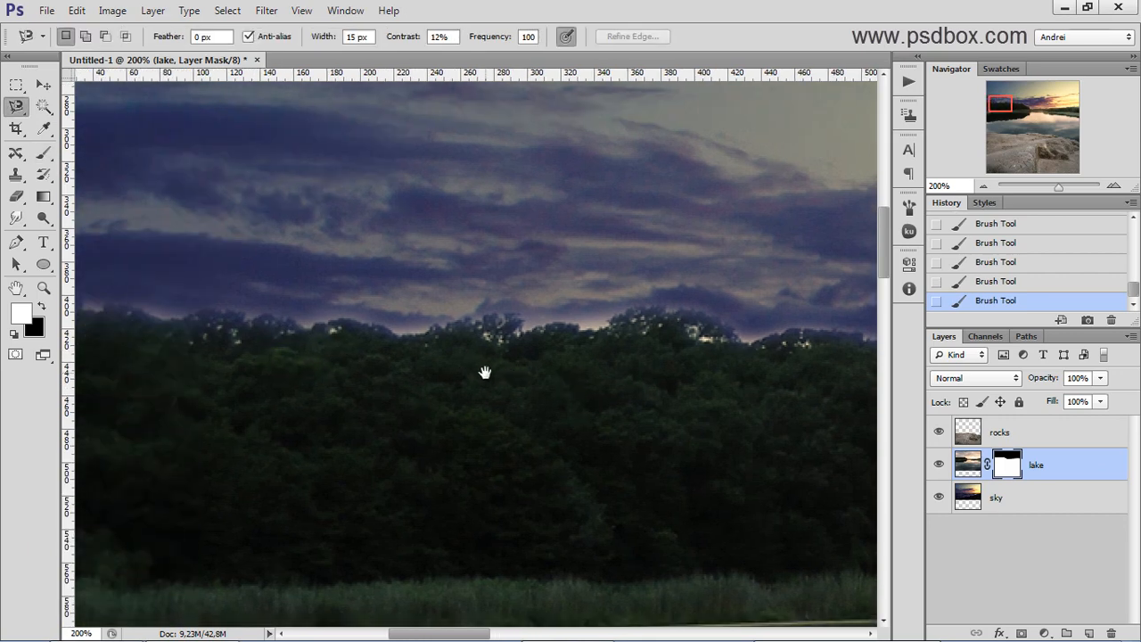
scroll(475, 353, down, 1)
scroll(476, 352, up, 1)
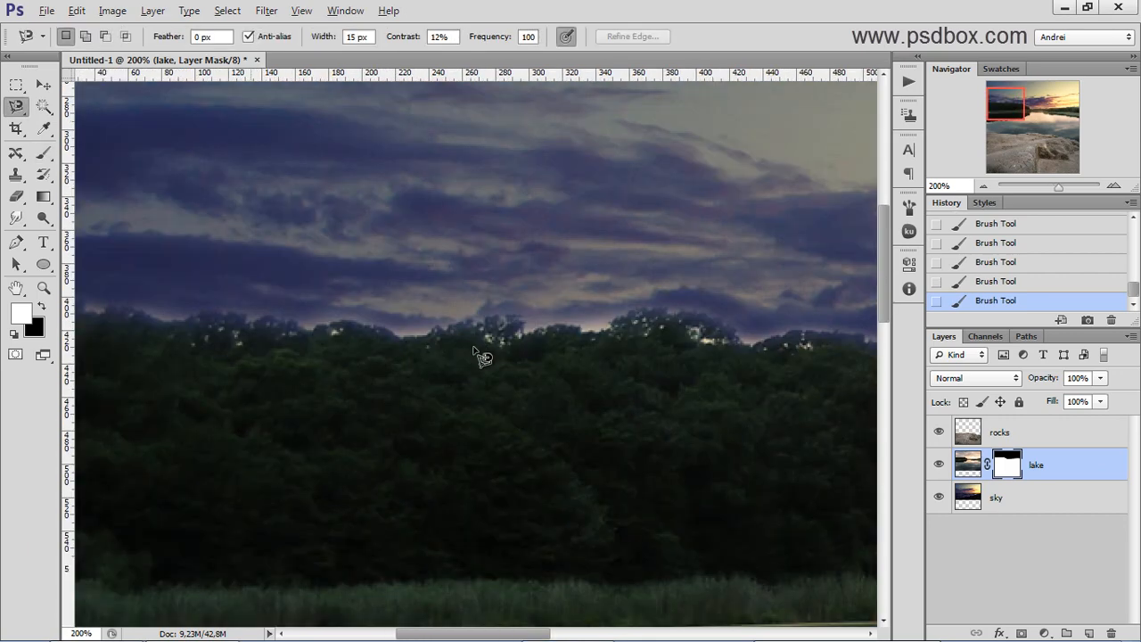
scroll(524, 351, down, 1)
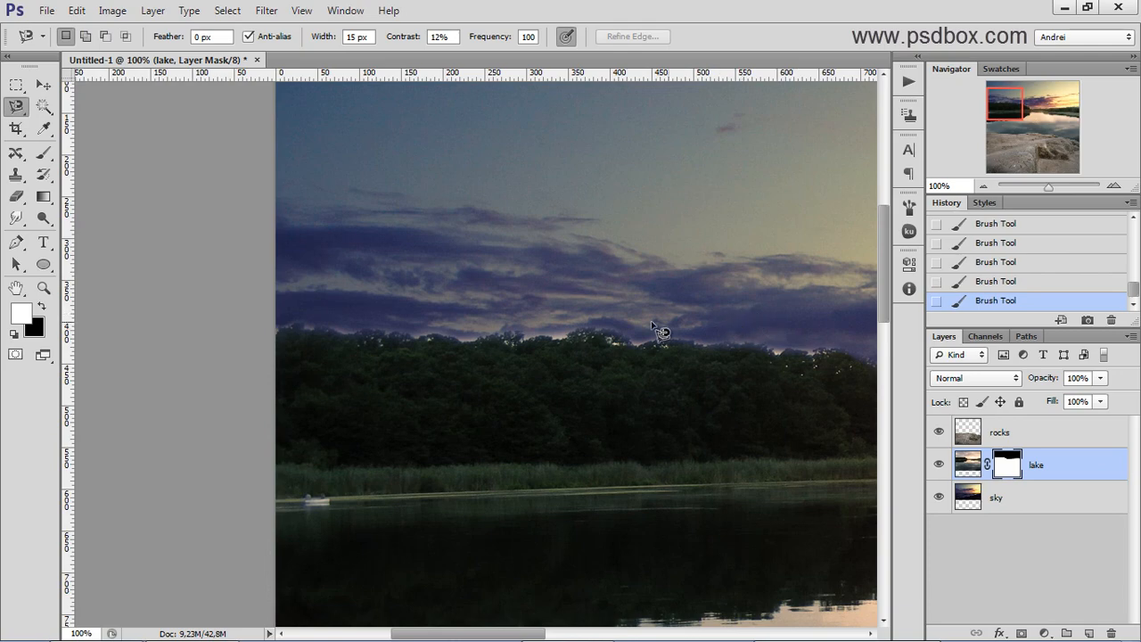
scroll(660, 332, up, 2)
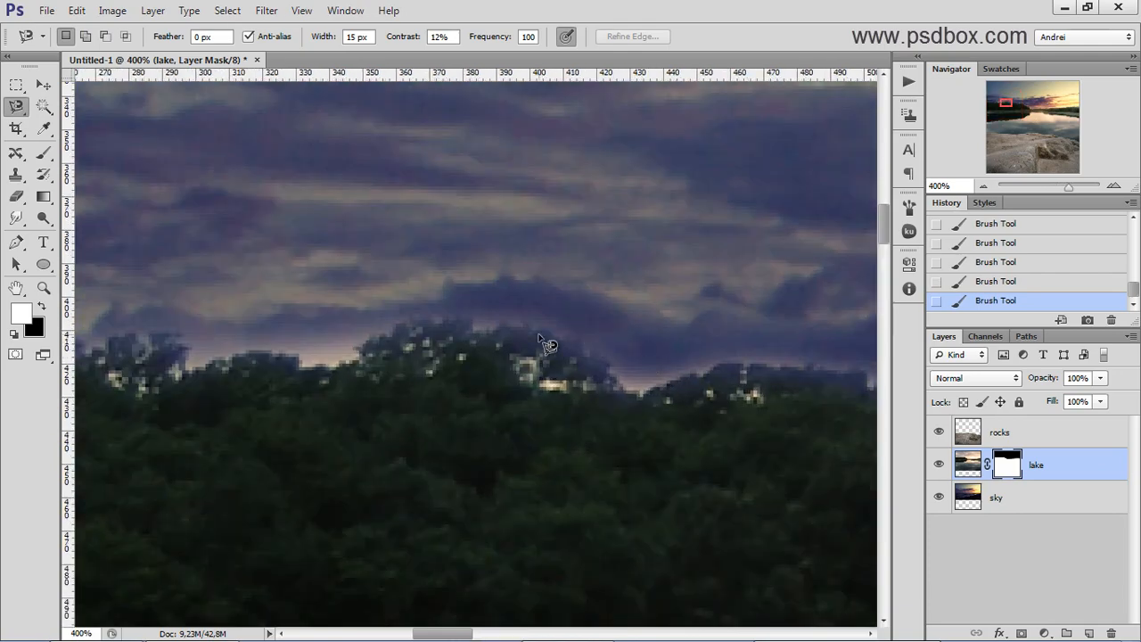
scroll(546, 345, down, 3)
scroll(743, 373, up, 3)
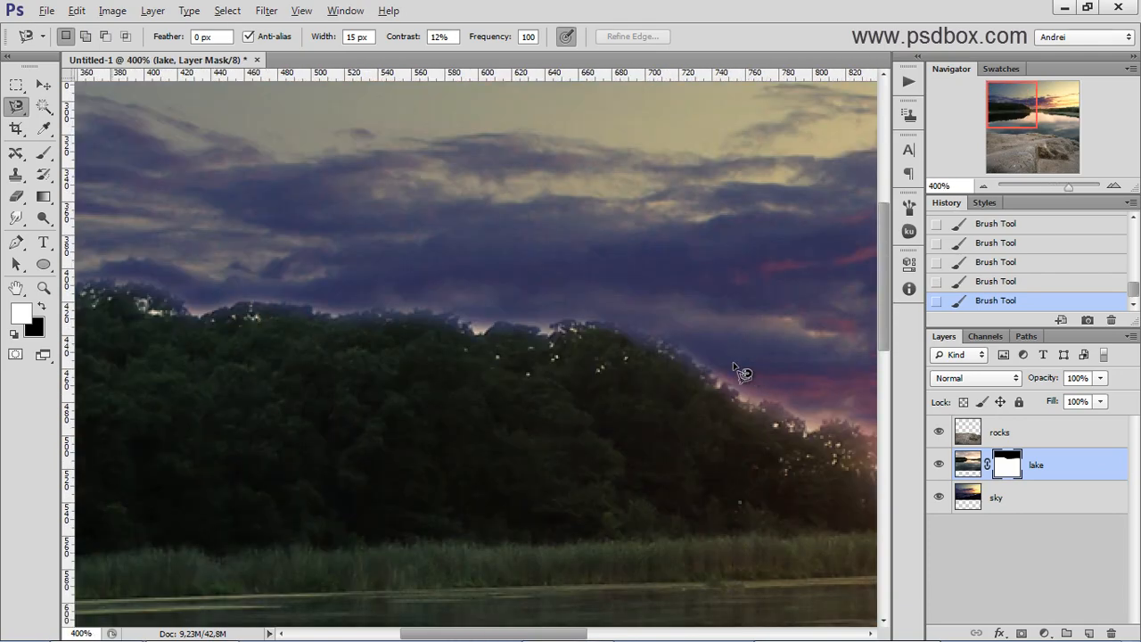
scroll(743, 373, up, 1)
Step: Paint white on the lake mask with the 37 px brush to restore the tree edge down the right slope
key(b)
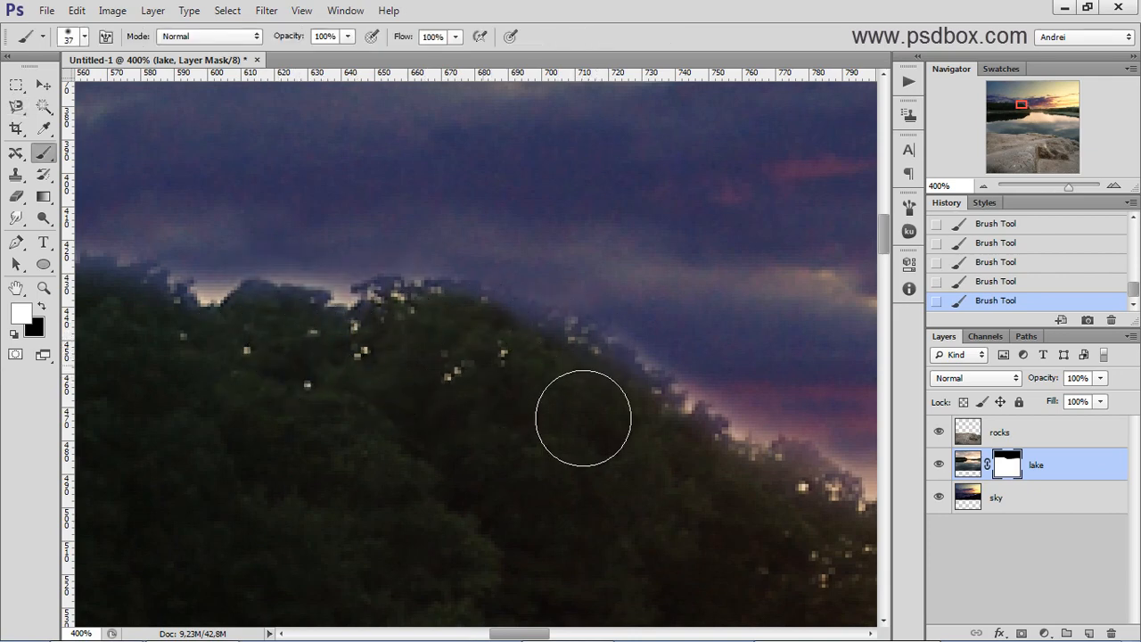
drag(622, 390, 661, 392)
mouse_move(580, 318)
mouse_down()
mouse_move(542, 336)
mouse_move(631, 431)
mouse_move(500, 349)
mouse_move(455, 347)
mouse_up()
key(ctrl+z)
key(ctrl+alt+z)
scroll(473, 348, down, 4)
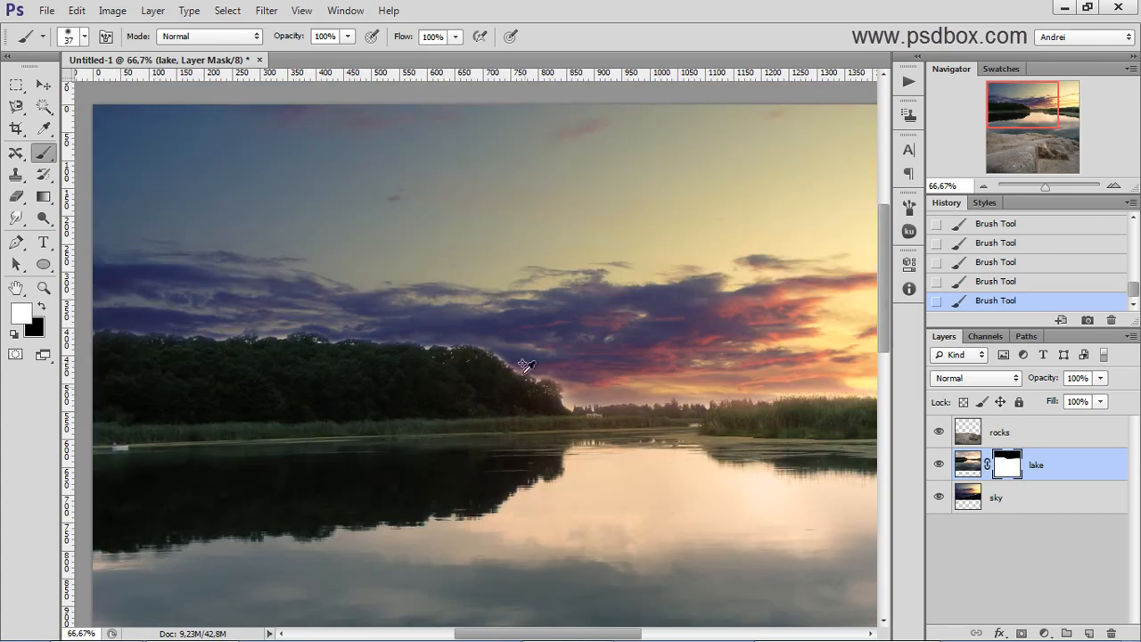
Step: Switch to black and paint on the lake mask with the 37 px brush to remove the light fringe along the treetops and right slope
scroll(490, 348, up, 3)
scroll(497, 349, up, 1)
key(x)
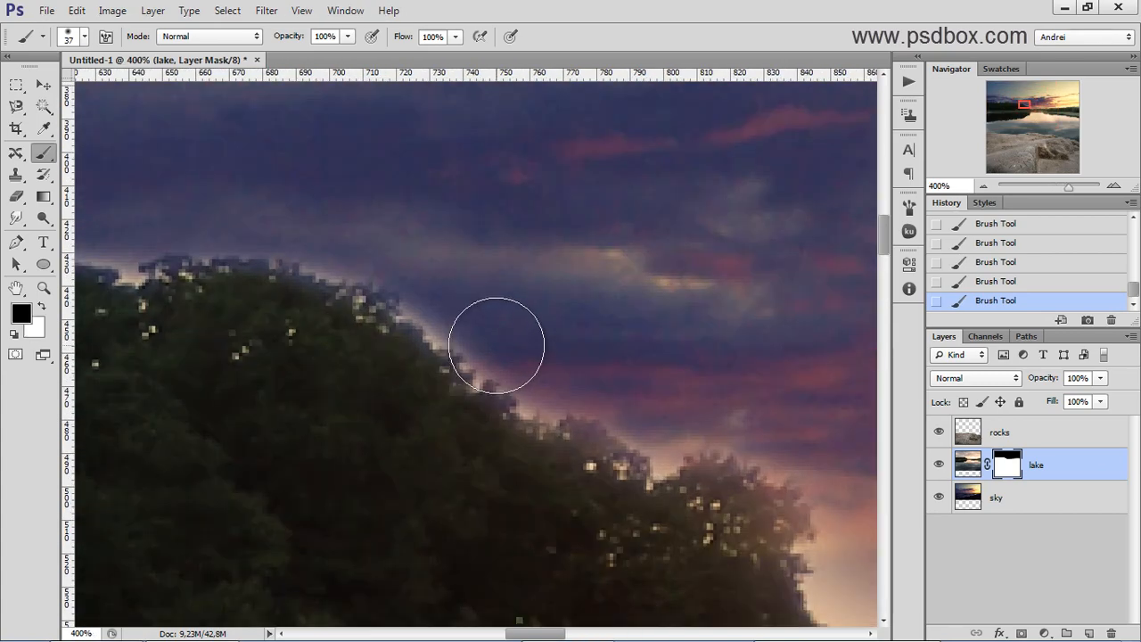
mouse_move(474, 320)
mouse_down()
mouse_move(464, 310)
mouse_move(550, 369)
mouse_up()
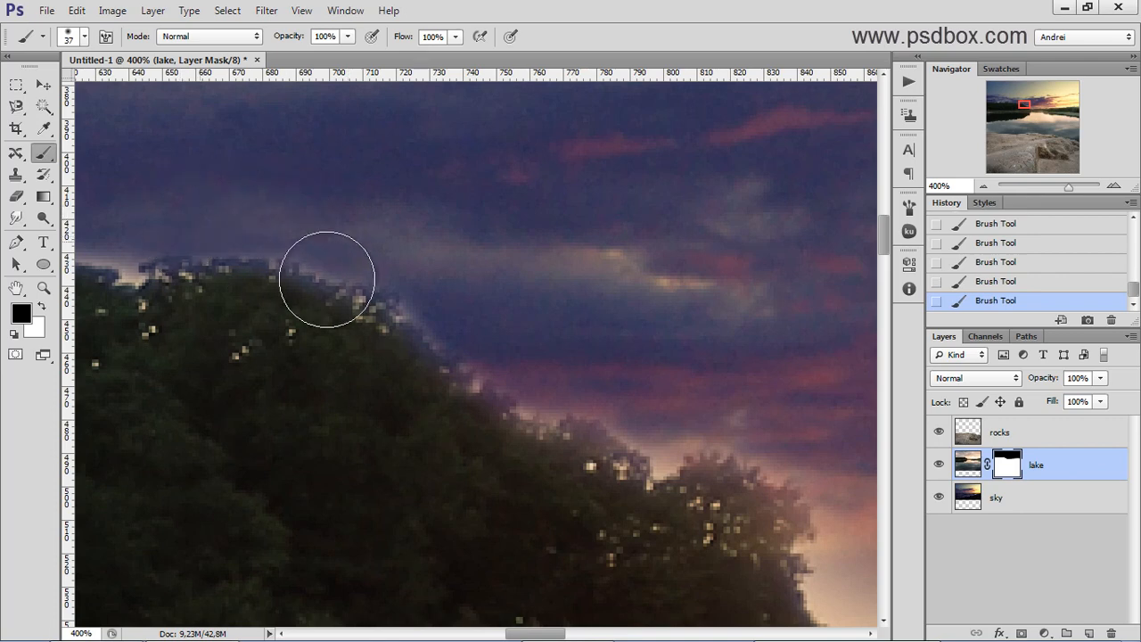
key(space)
drag(425, 321, 761, 375)
drag(447, 287, 405, 277)
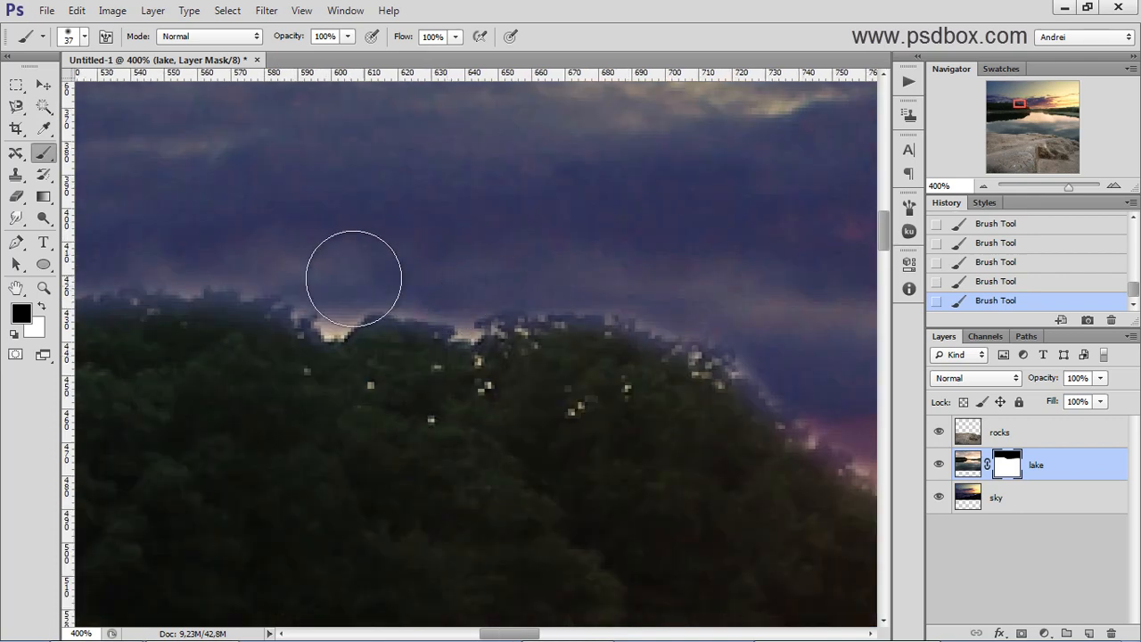
drag(329, 291, 359, 273)
Step: Examine how the lake layer's treeline blends with the sunset sky across the whole composition
scroll(380, 270, down, 3)
scroll(419, 290, down, 1)
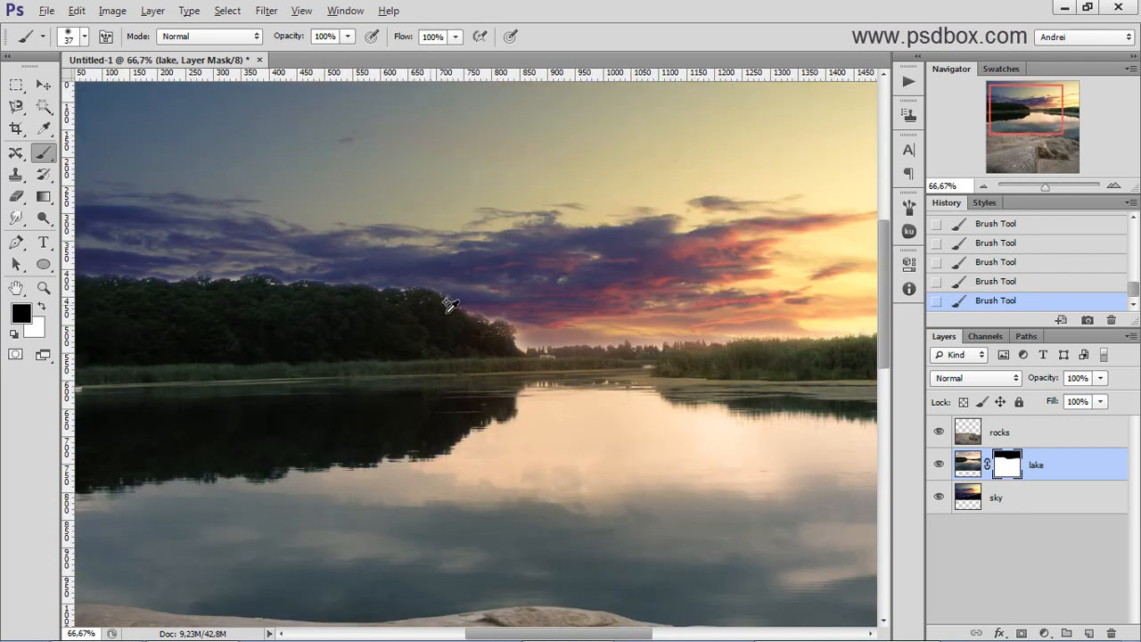
scroll(344, 312, down, 1)
scroll(369, 324, up, 1)
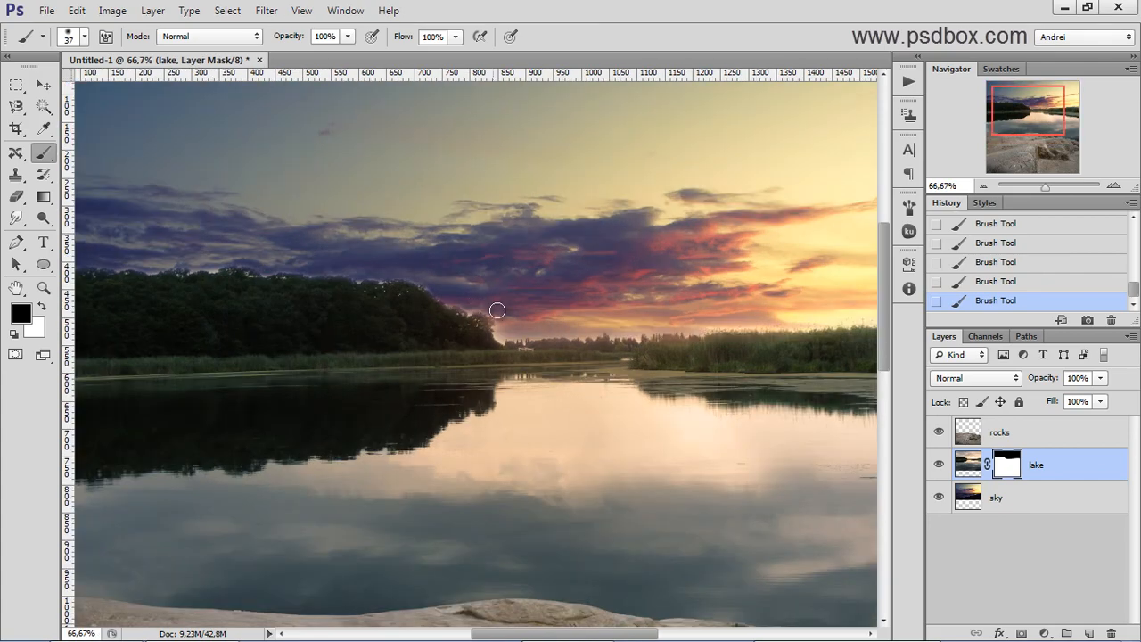
scroll(502, 322, up, 3)
scroll(396, 264, down, 3)
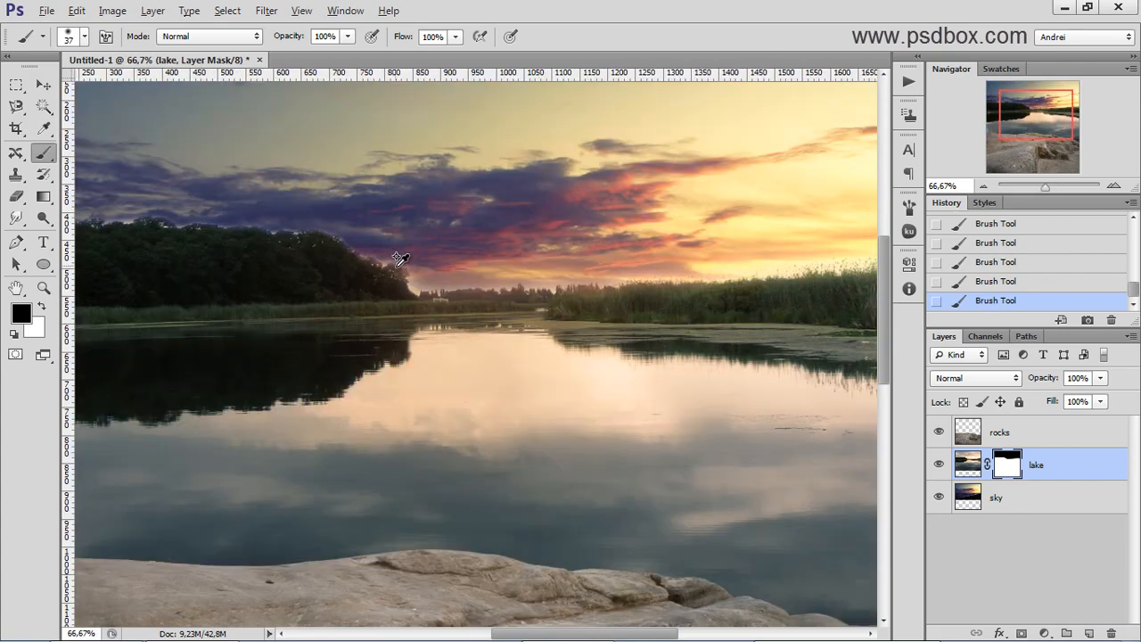
scroll(400, 259, down, 1)
scroll(348, 234, down, 1)
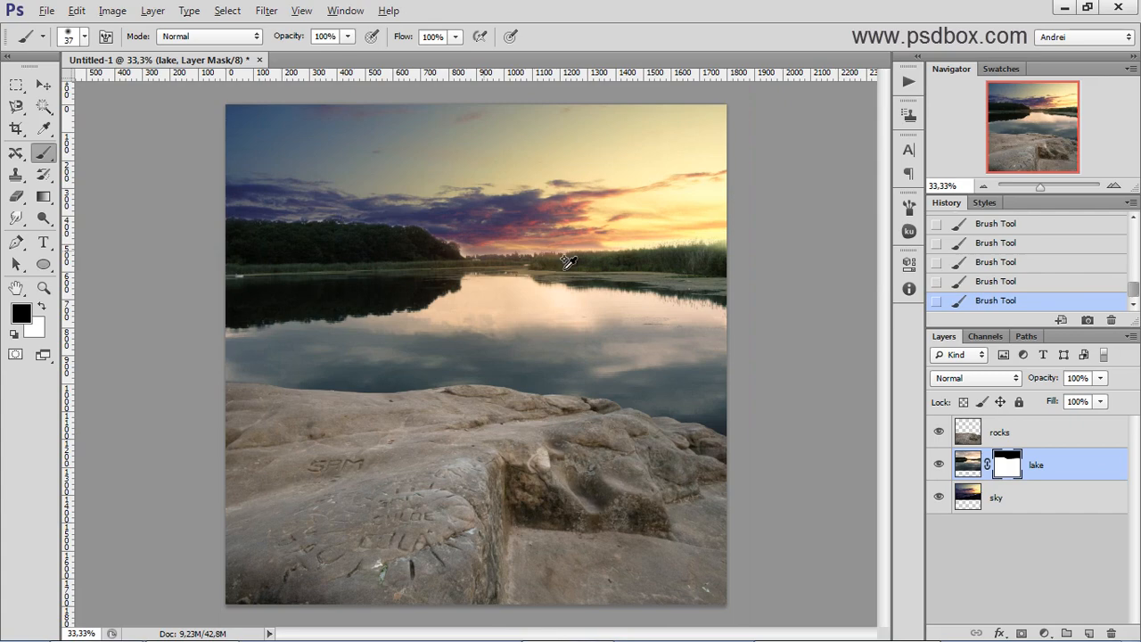
Step: Enlarge the brush to 90 px and paint white on the lake mask to restore the faded reeds at the right canvas edge
scroll(713, 249, up, 5)
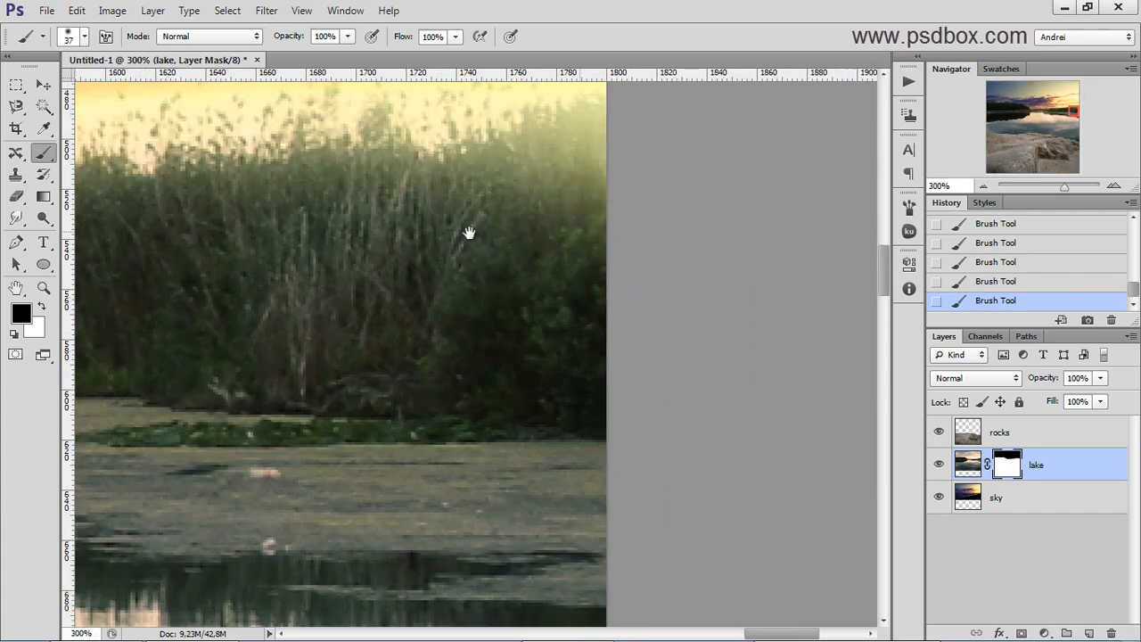
mouse_move(469, 232)
mouse_down()
mouse_move(542, 367)
mouse_move(580, 401)
mouse_up()
right_click(497, 366)
mouse_move(581, 351)
mouse_down()
mouse_move(682, 346)
mouse_move(682, 322)
mouse_move(667, 316)
mouse_move(561, 362)
mouse_move(418, 378)
mouse_up()
key(ctrl+z)
key(x)
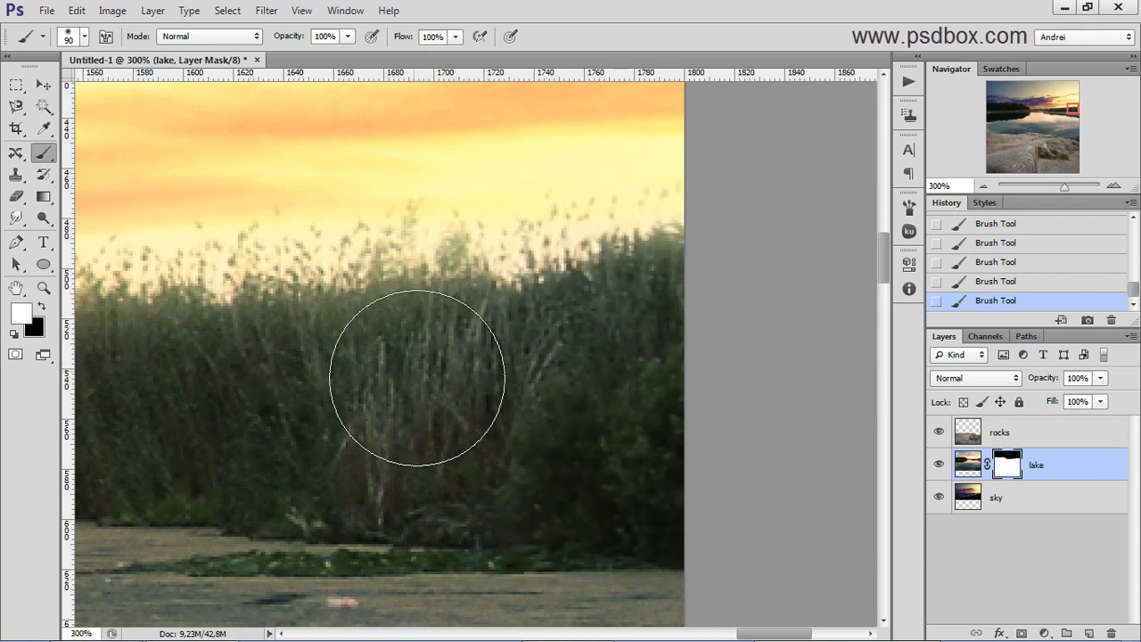
scroll(370, 400, down, 2)
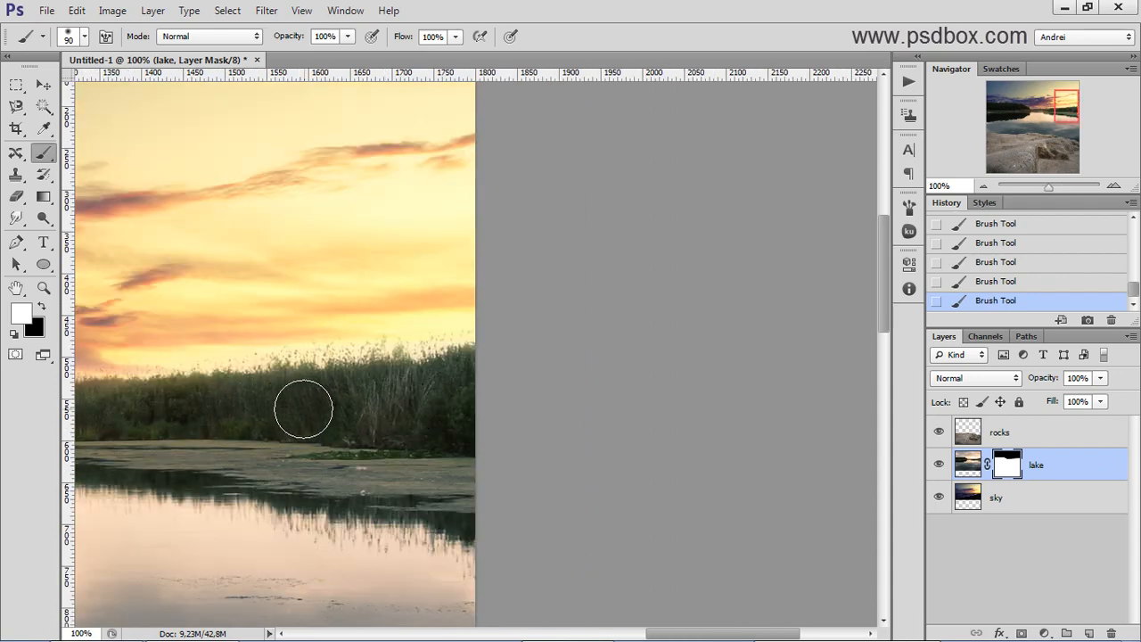
drag(247, 400, 535, 410)
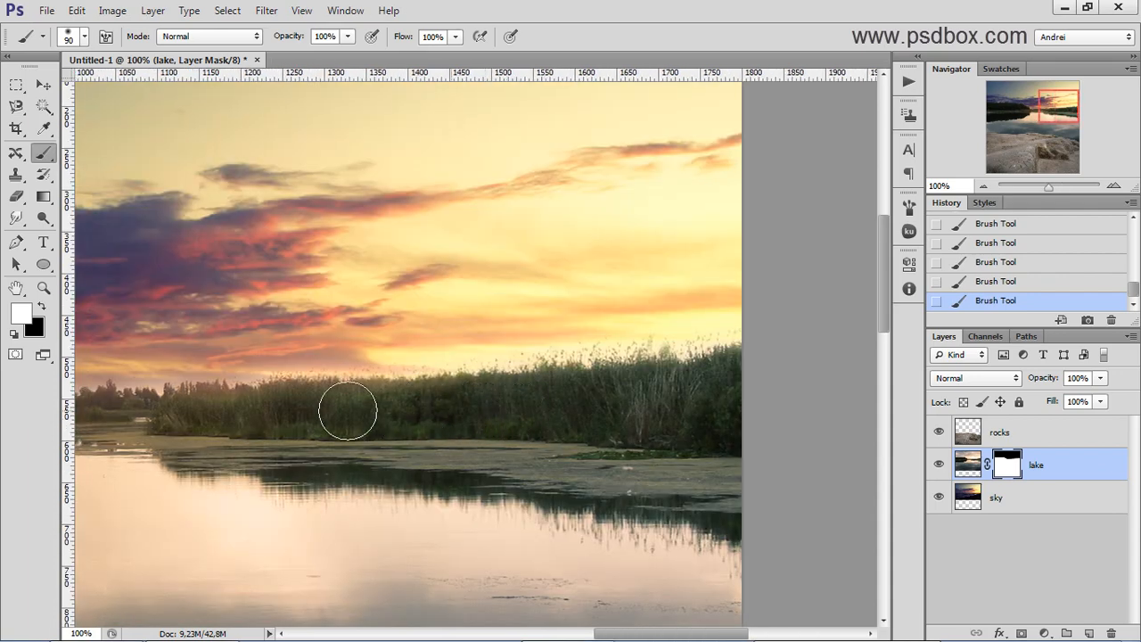
scroll(404, 424, down, 2)
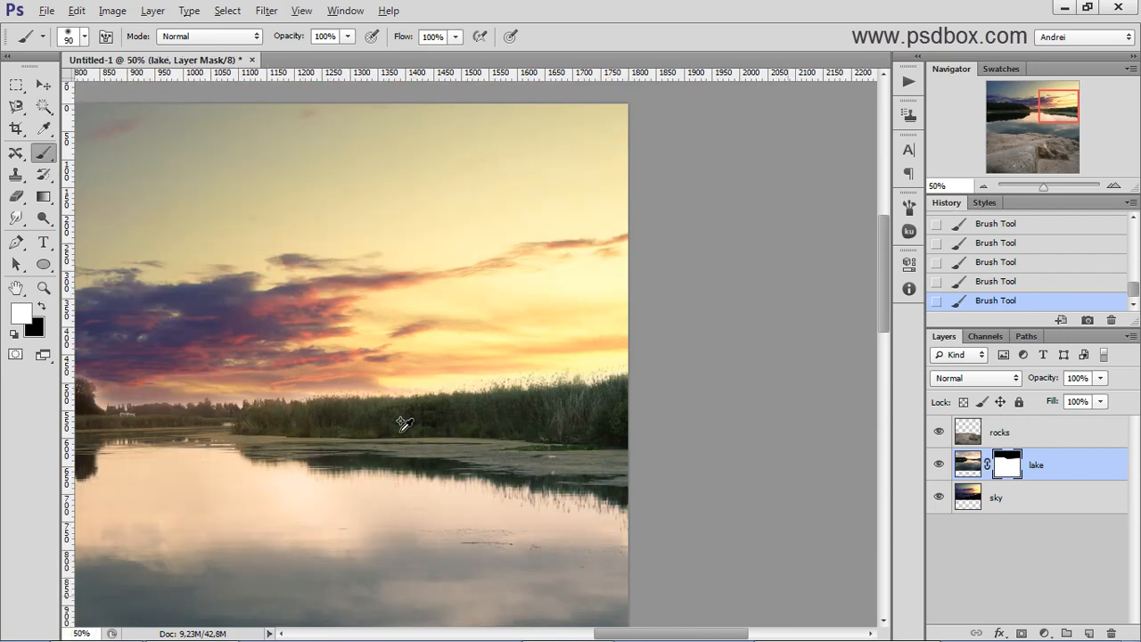
scroll(404, 424, down, 1)
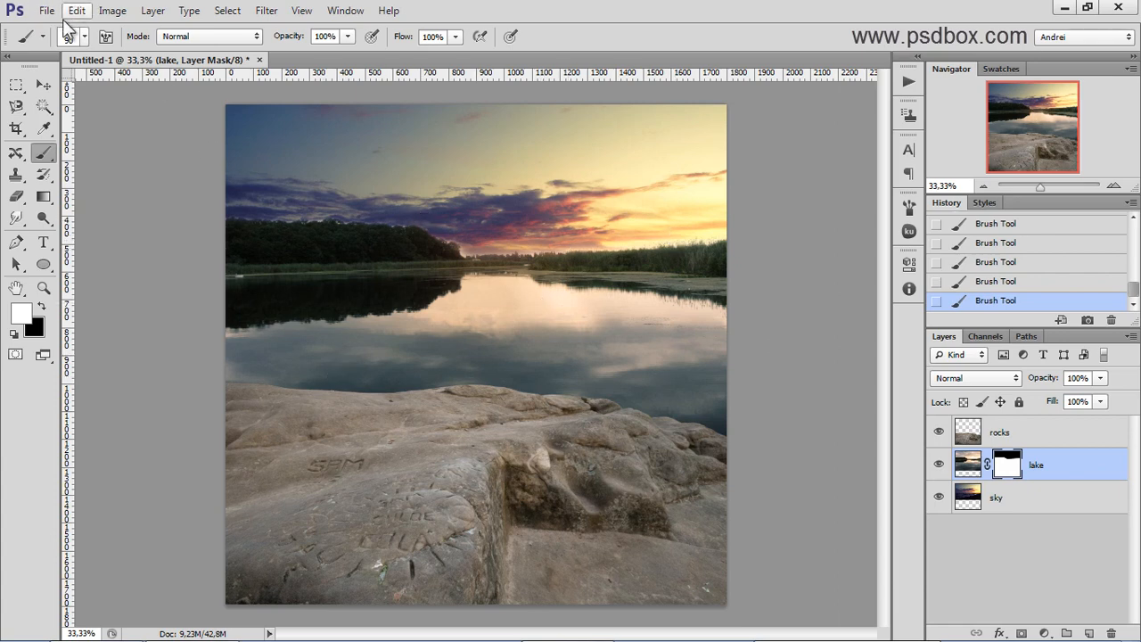
Step: Open the stock image "bells falls faestock (8)" from the Stock folder
key(ctrl+o)
click(729, 304)
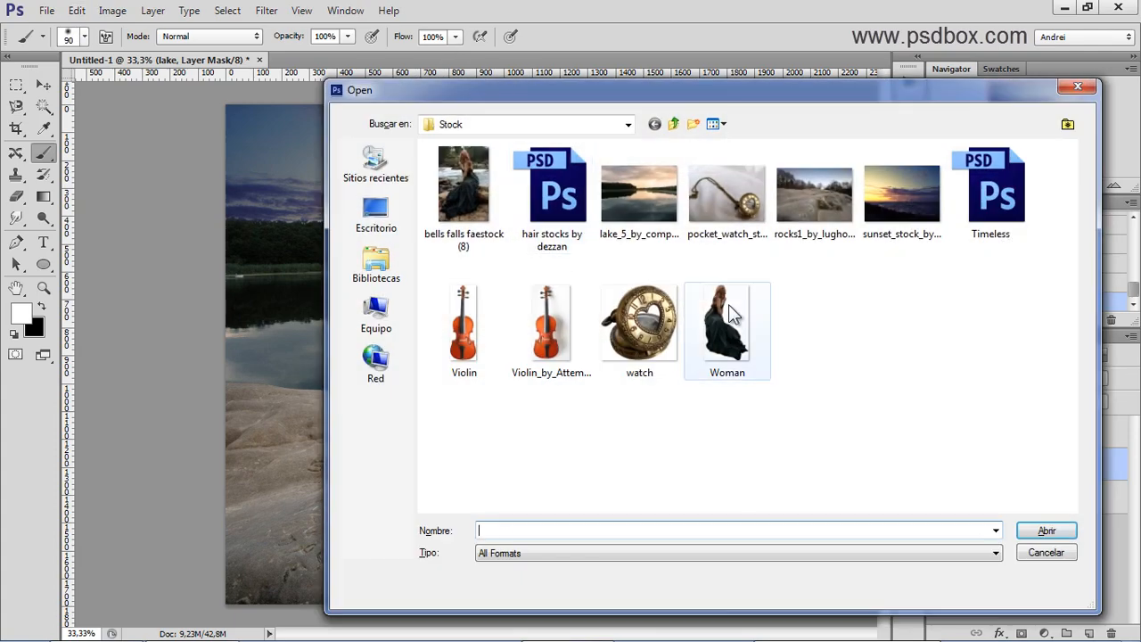
click(469, 177)
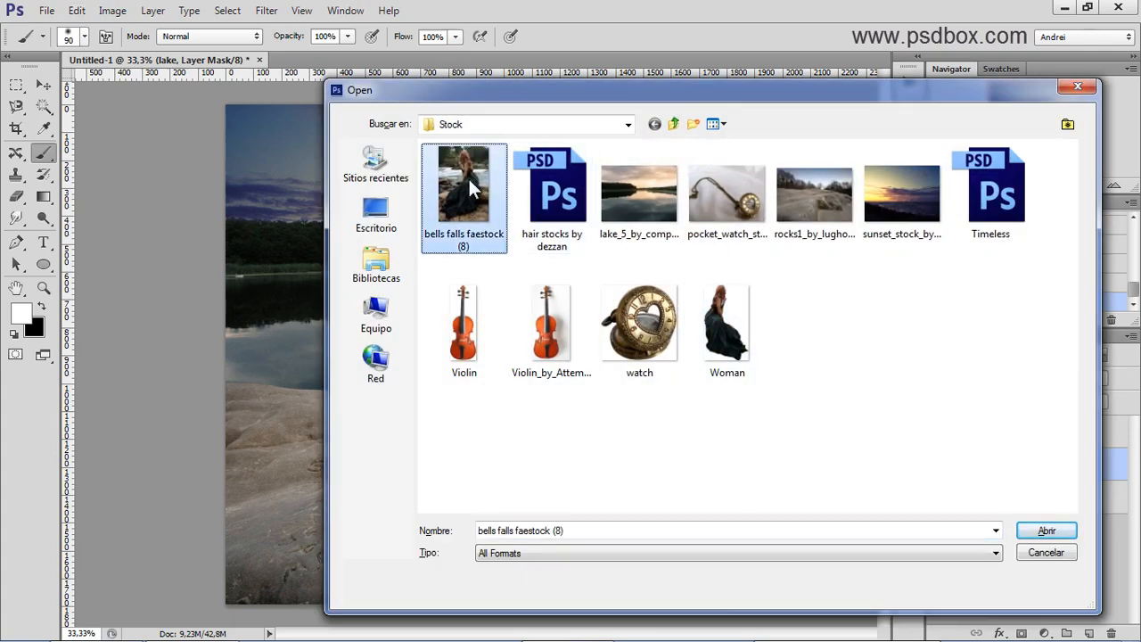
click(1047, 531)
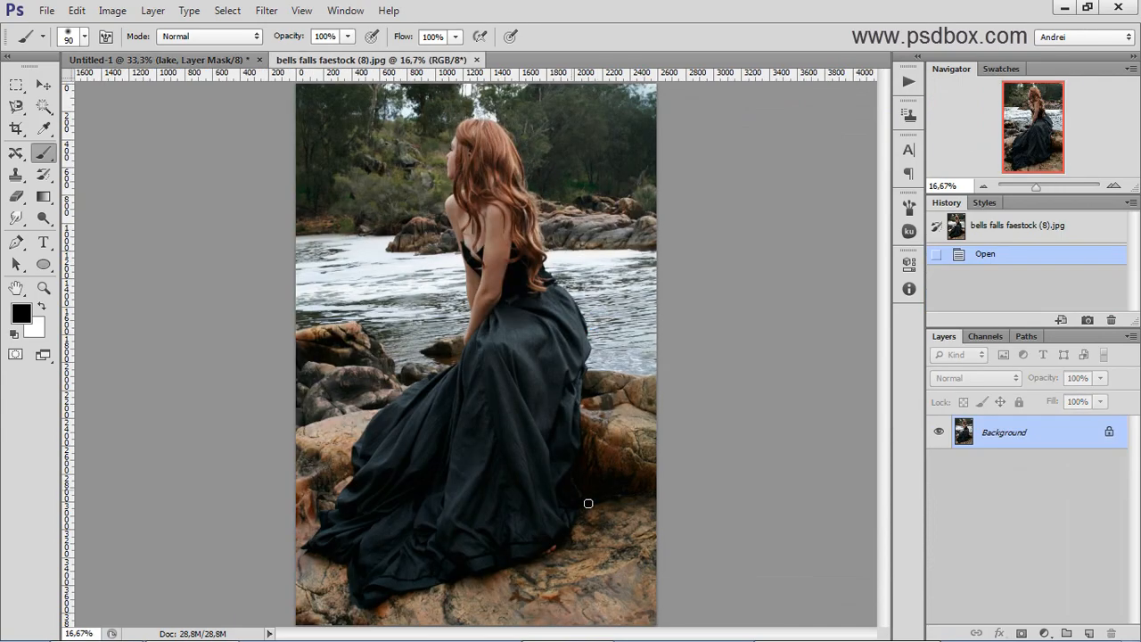
Step: Select the Pen tool and set it to Path mode for tracing the woman in the black dress
scroll(584, 473, up, 6)
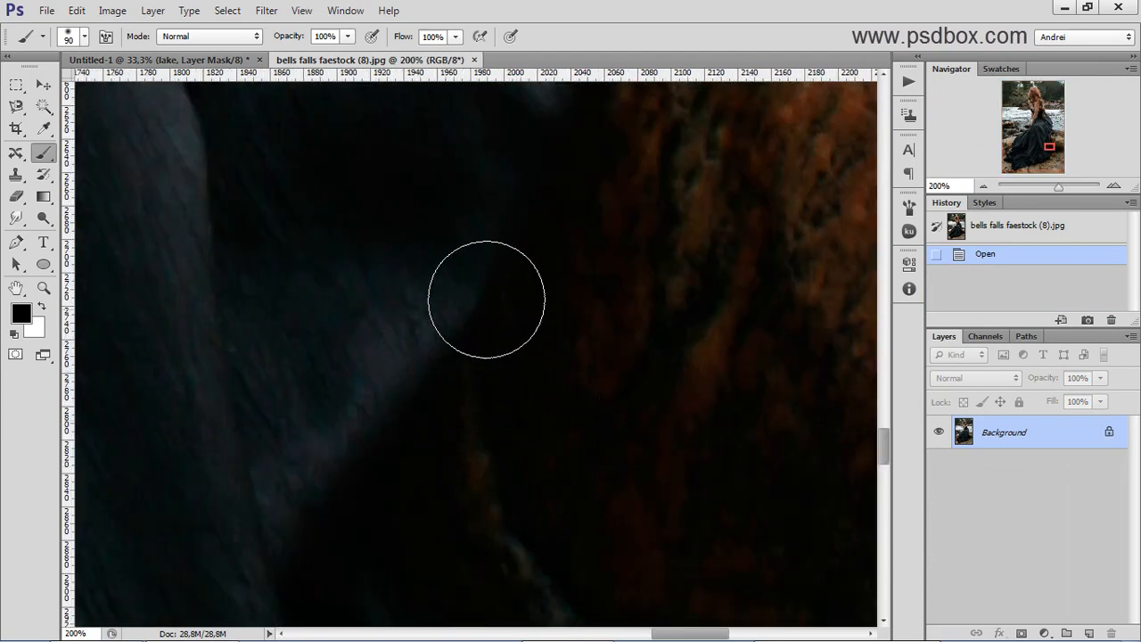
scroll(522, 255, down, 3)
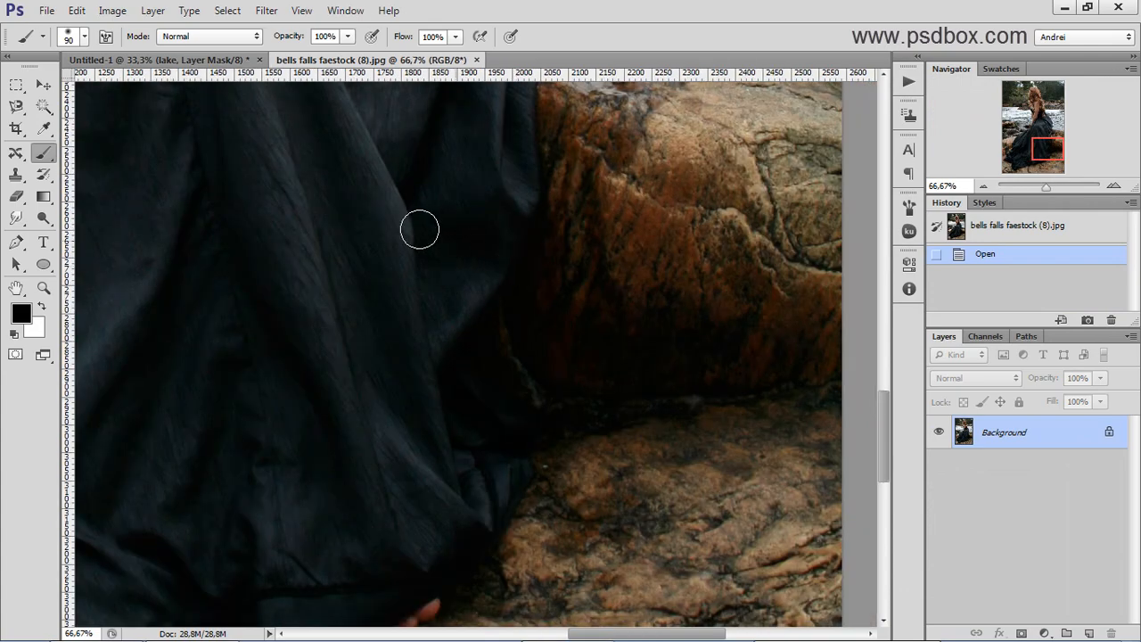
scroll(562, 268, up, 3)
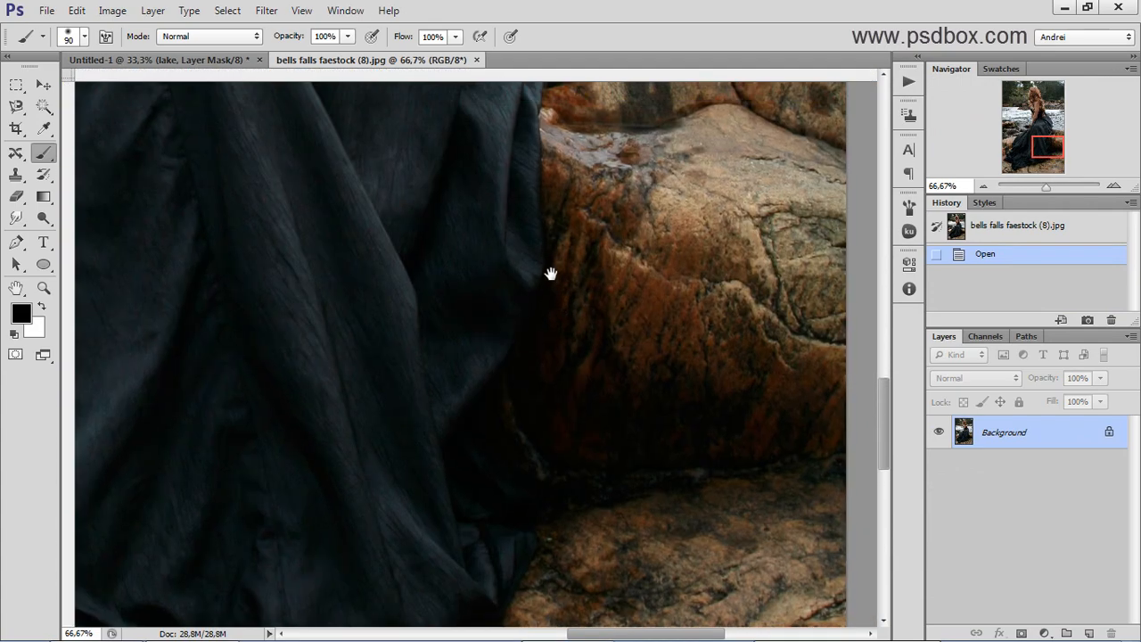
drag(558, 217, 571, 462)
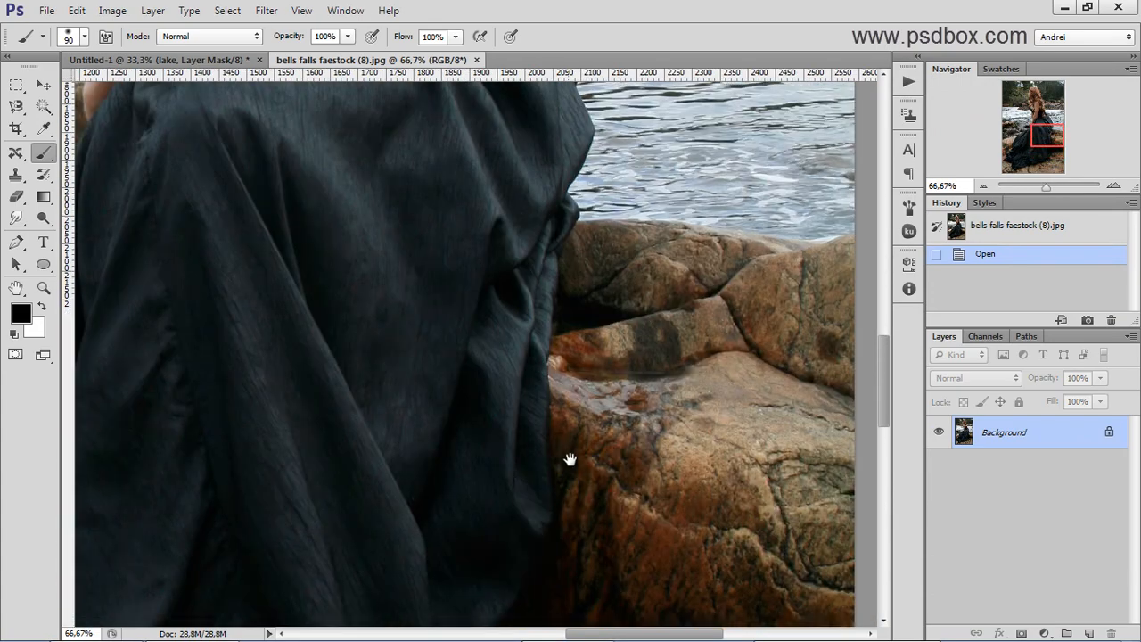
drag(597, 269, 645, 326)
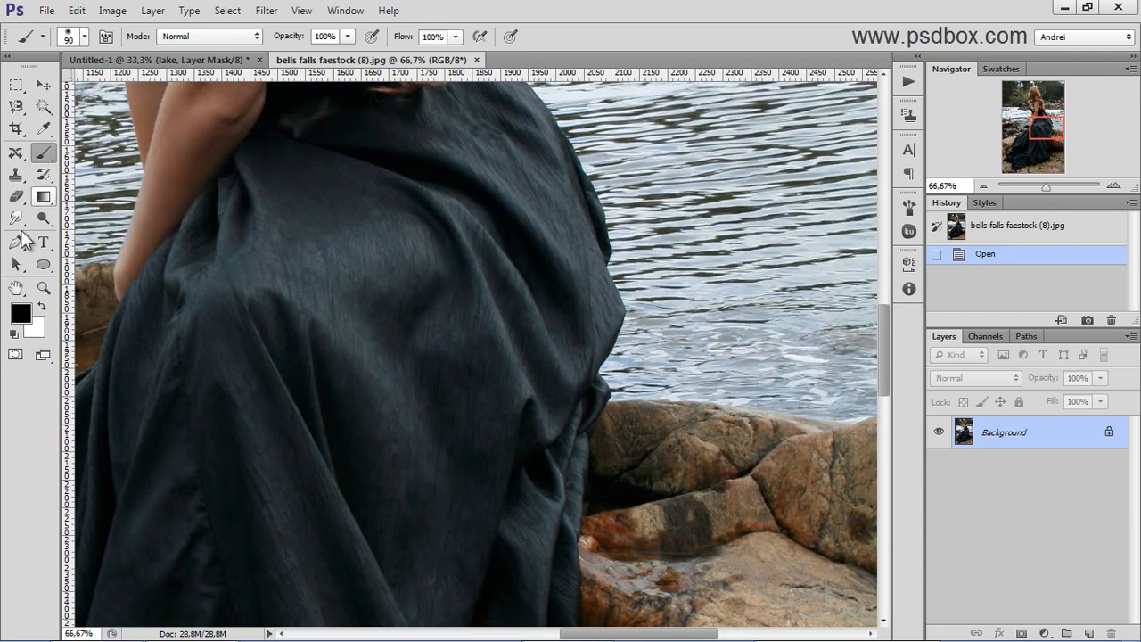
click(16, 242)
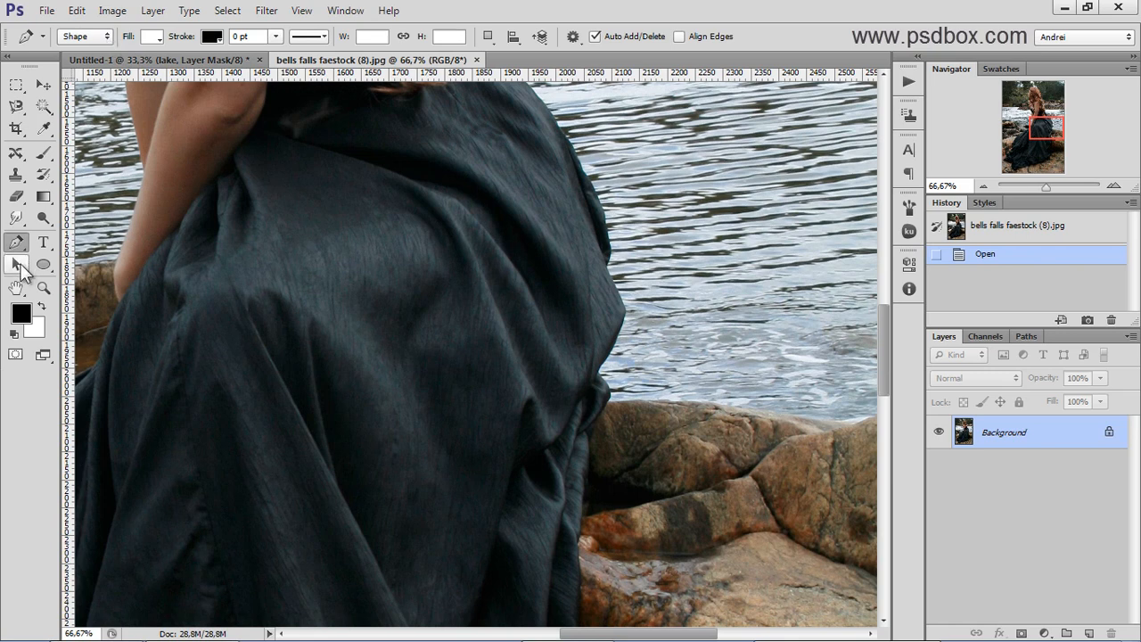
click(106, 37)
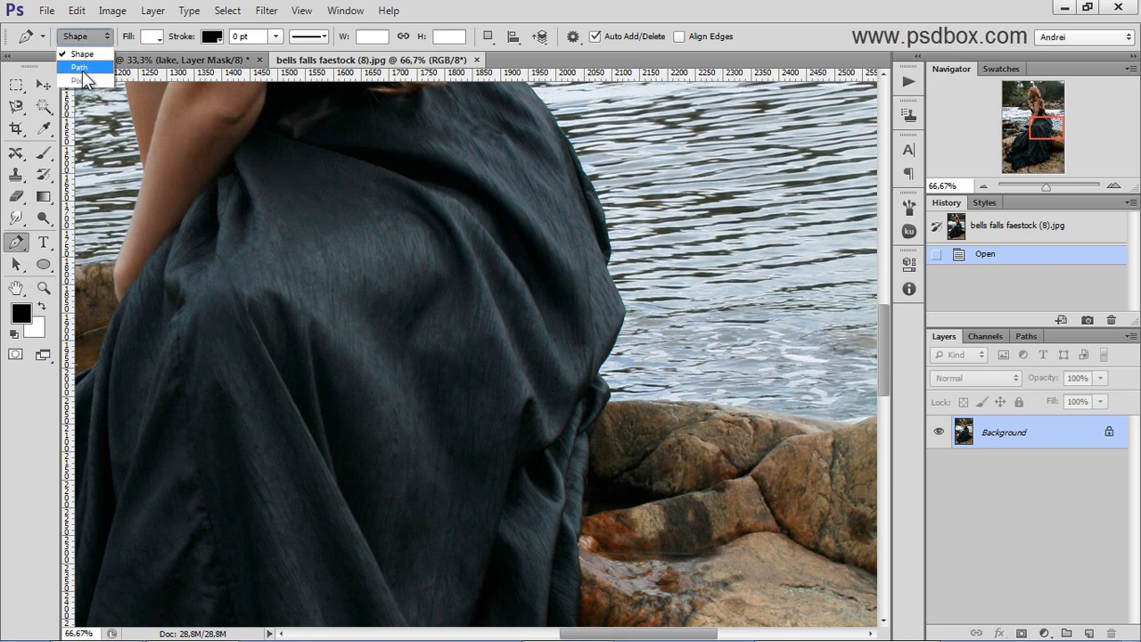
click(80, 69)
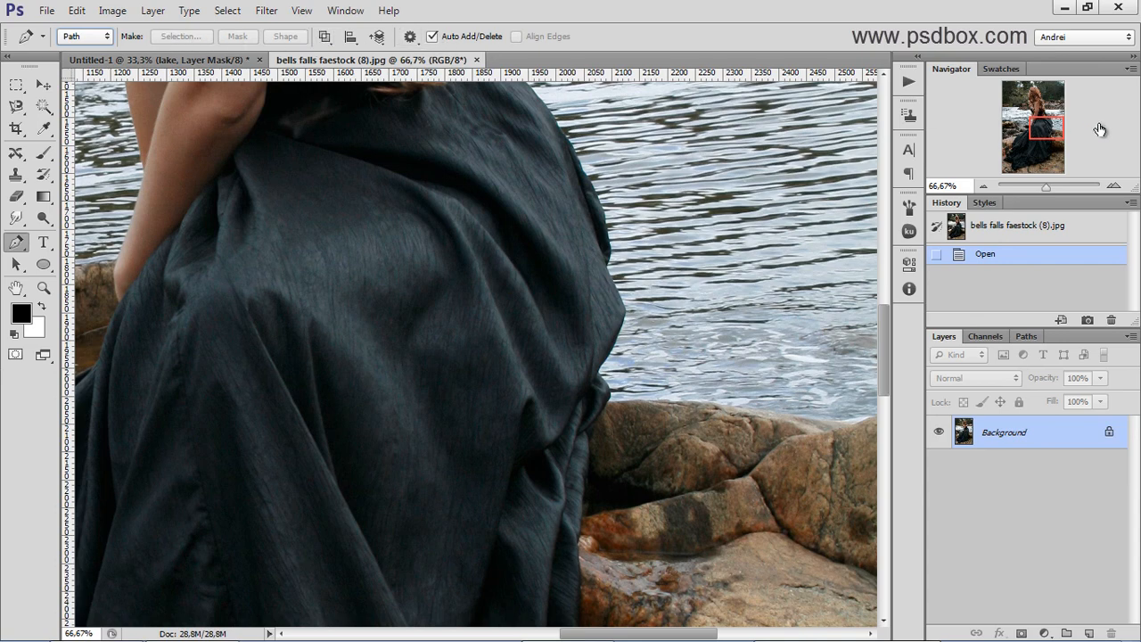
drag(1054, 125, 1046, 102)
click(109, 37)
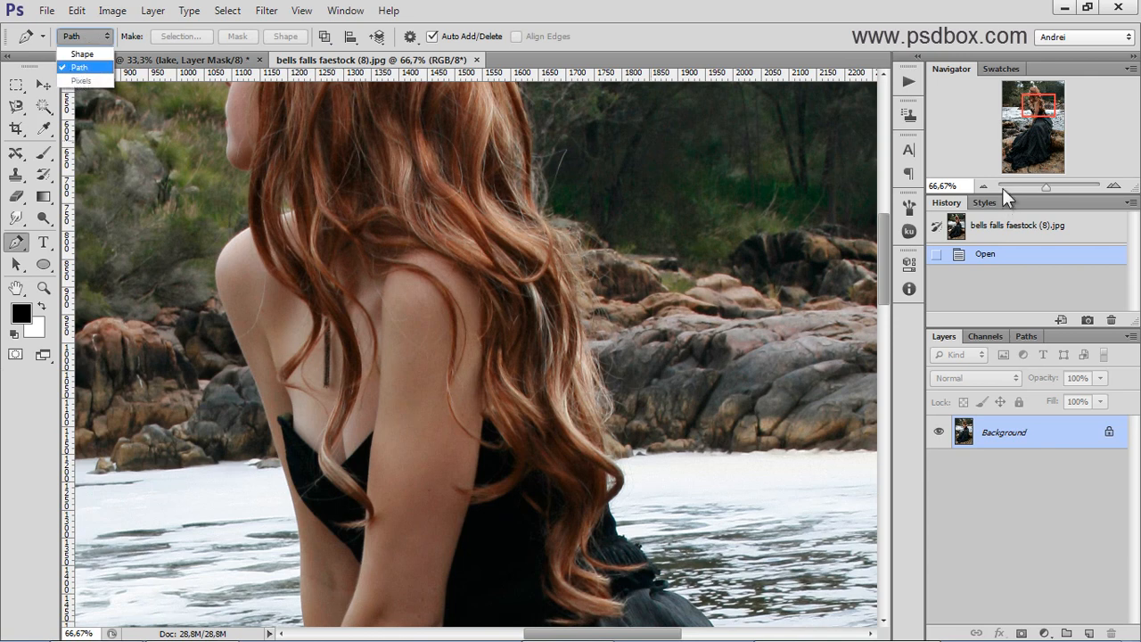
click(1022, 114)
Step: Start a path on the outer edge of the woman's far upper arm and trace down it with curved anchor points, adjusting a handle
drag(430, 416, 567, 224)
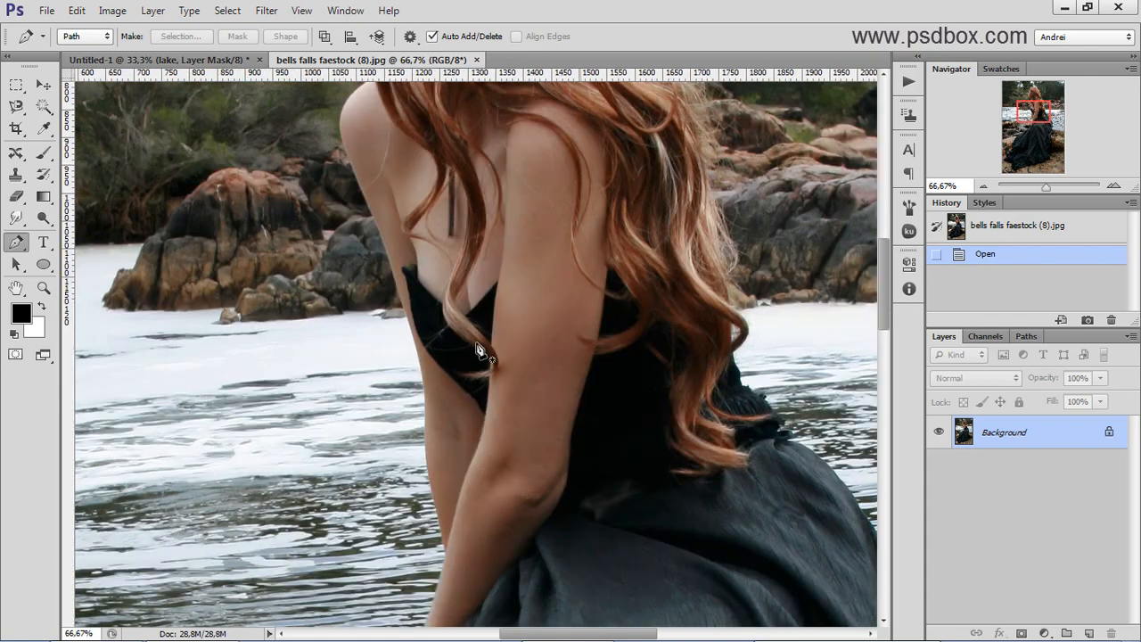
scroll(381, 237, up, 3)
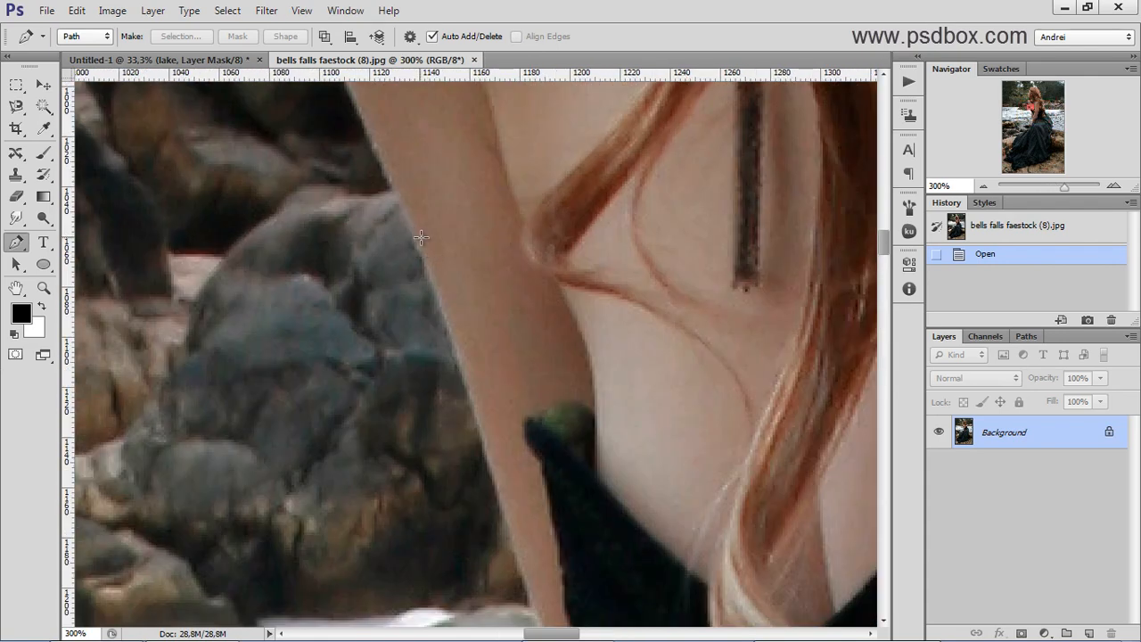
click(413, 236)
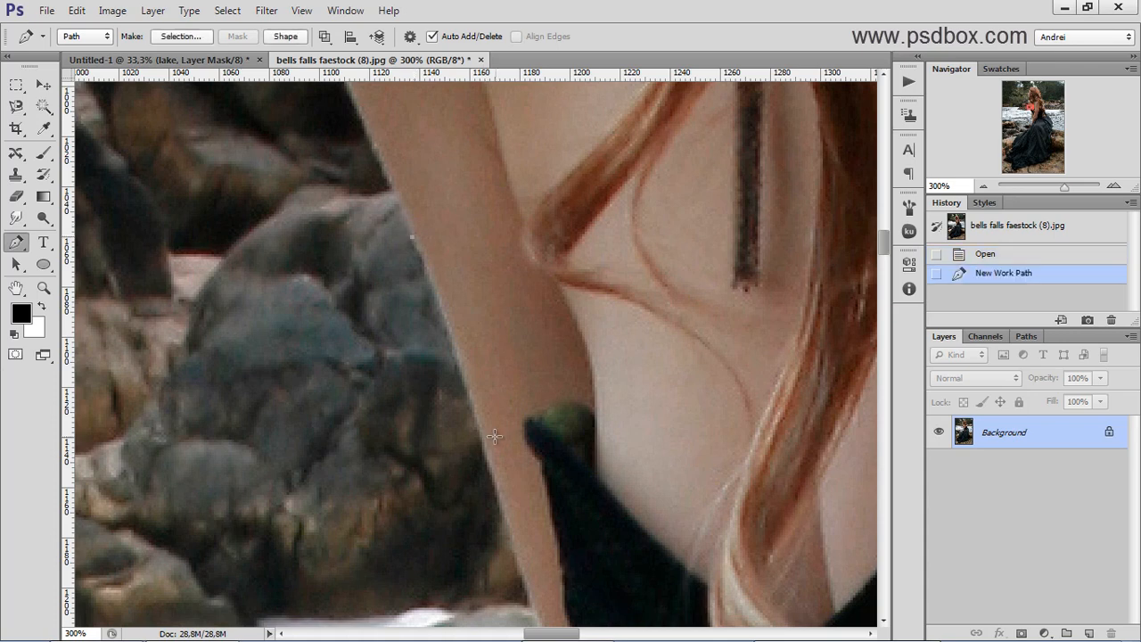
click(493, 482)
scroll(486, 381, down, 3)
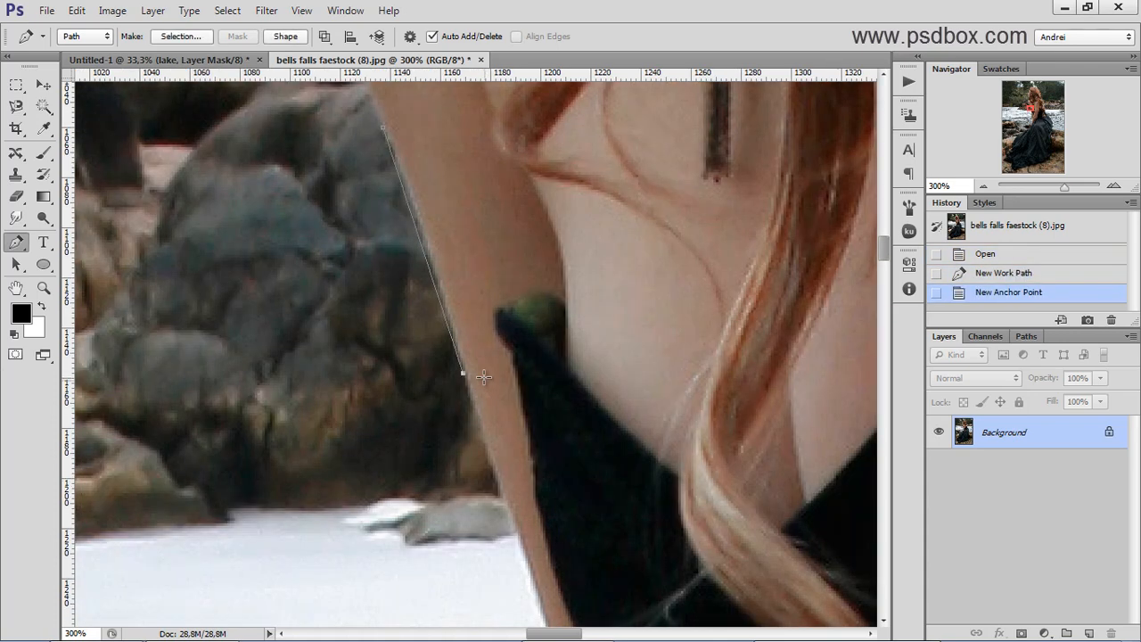
drag(461, 382, 484, 462)
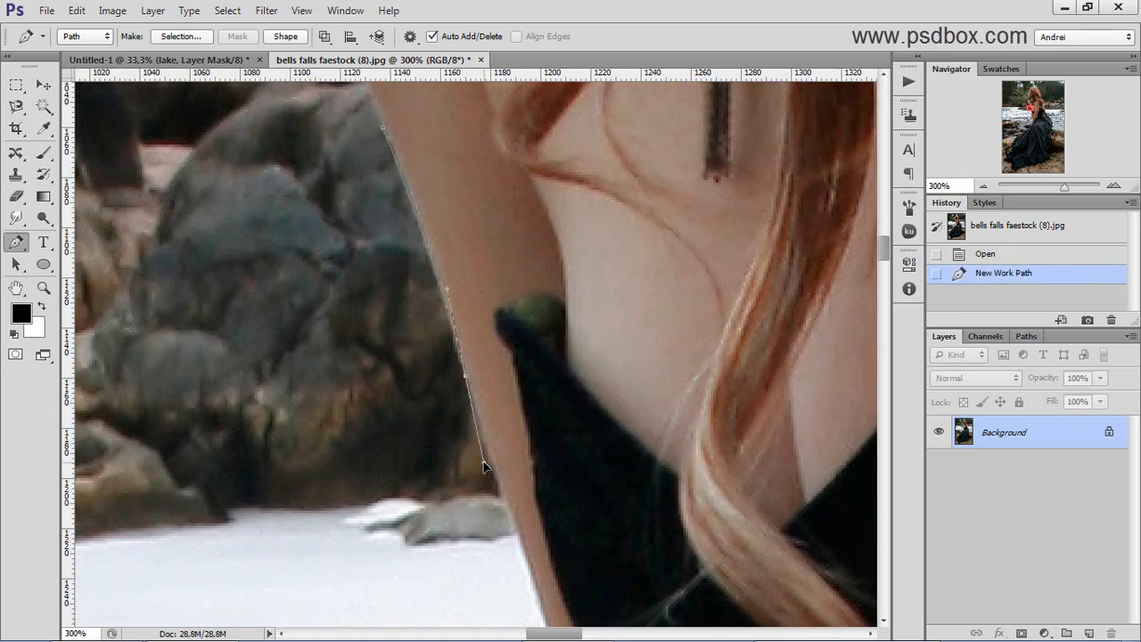
drag(541, 488, 484, 304)
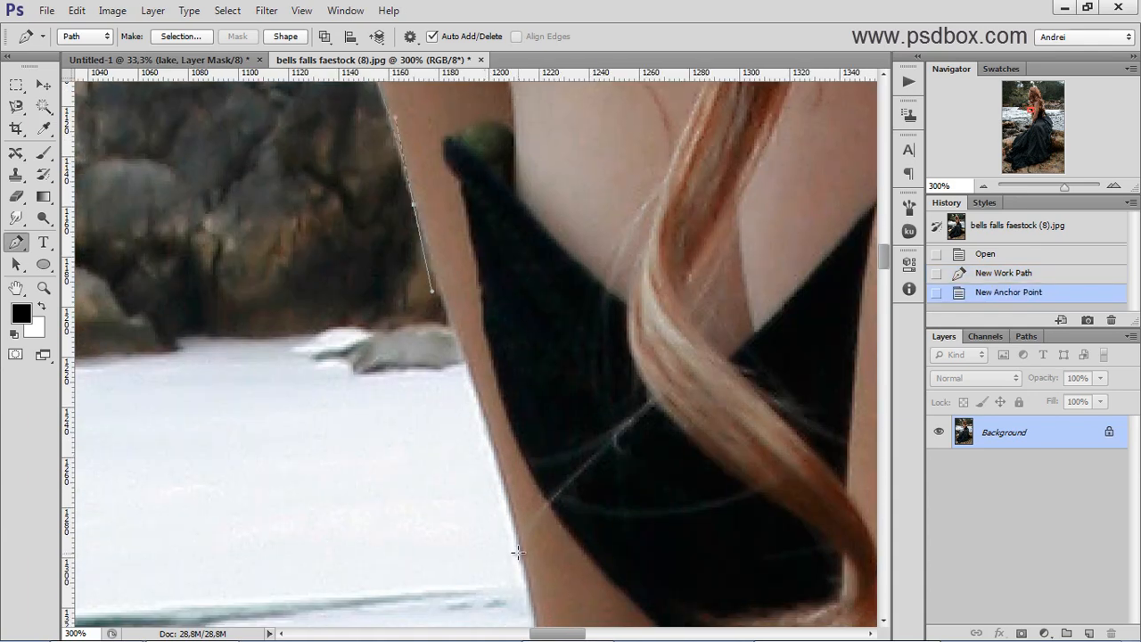
drag(518, 553, 529, 616)
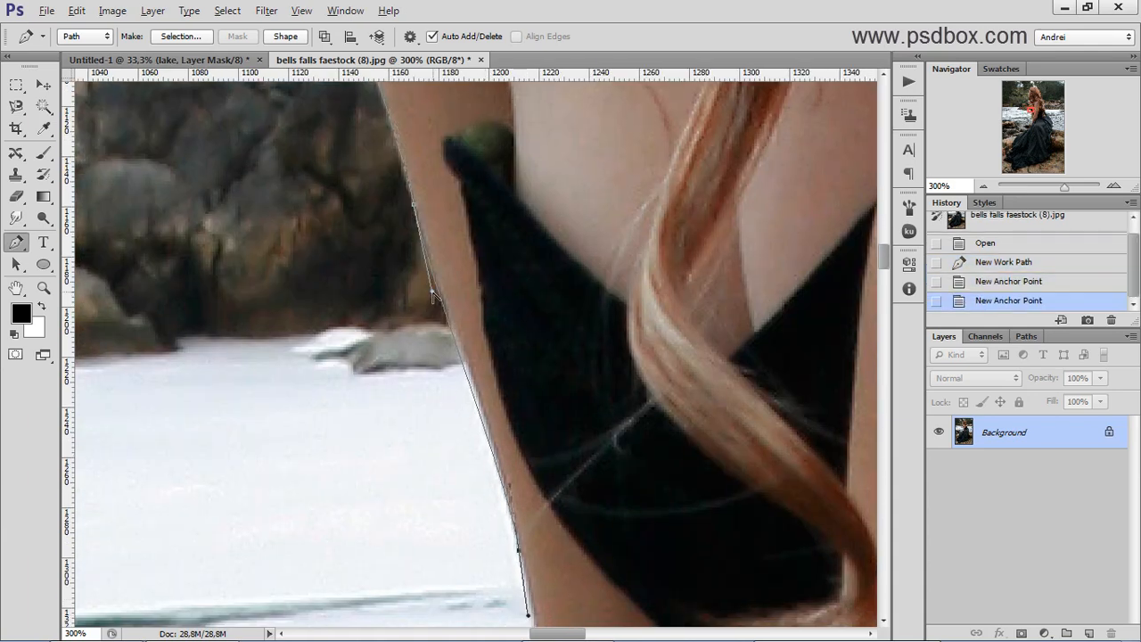
drag(432, 293, 436, 280)
Step: Continue the path with curved anchor points down the outer edge of the far arm to the wrist and the dress
drag(536, 602, 545, 208)
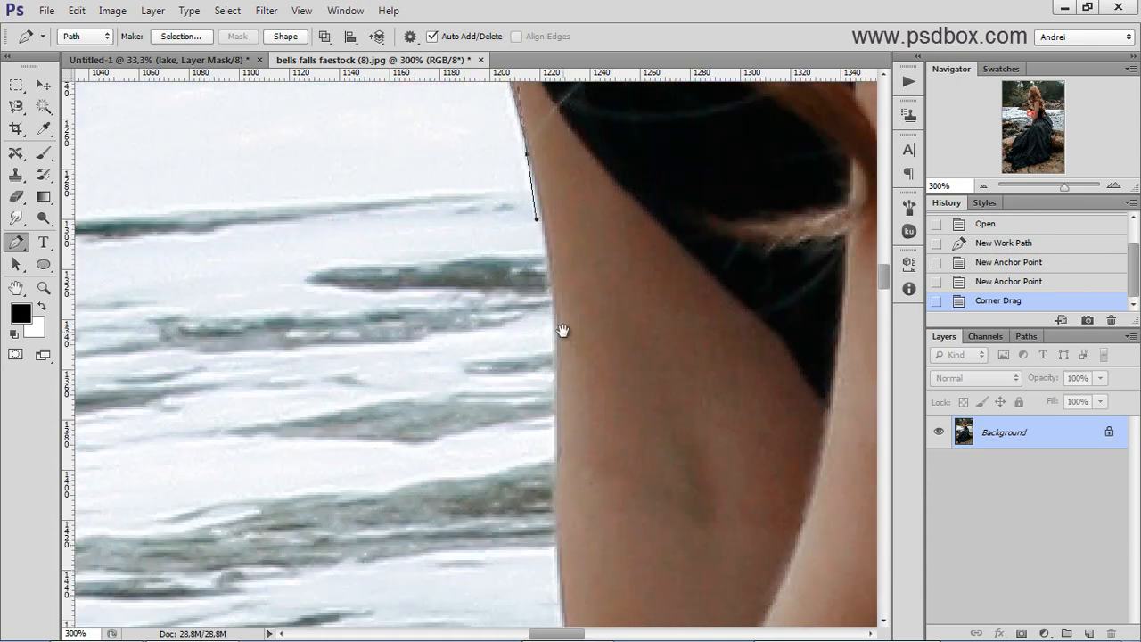
drag(554, 418, 552, 304)
key(ctrl+minus)
key(ctrl+minus)
key(ctrl+minus)
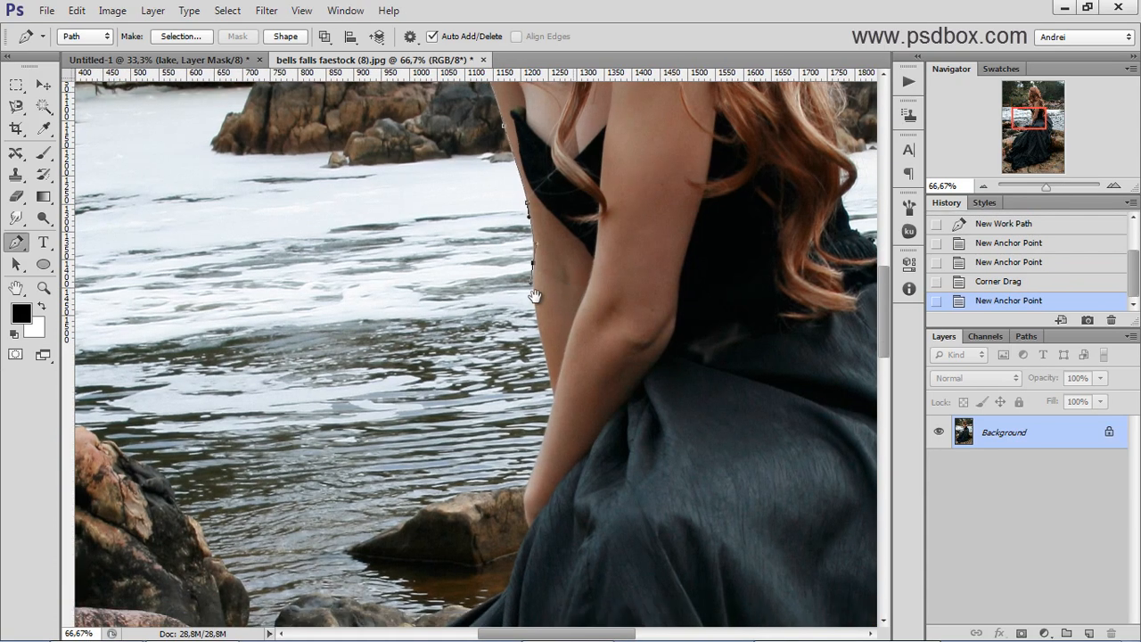
click(550, 410)
click(523, 479)
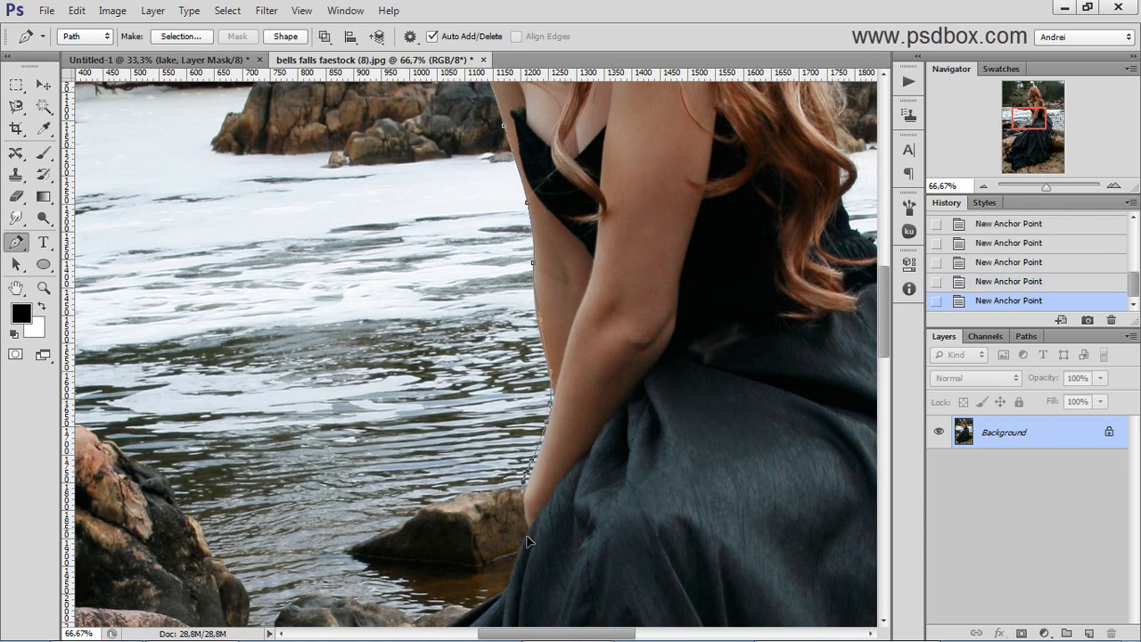
drag(572, 579, 573, 566)
key(ctrl+minus)
key(ctrl+minus)
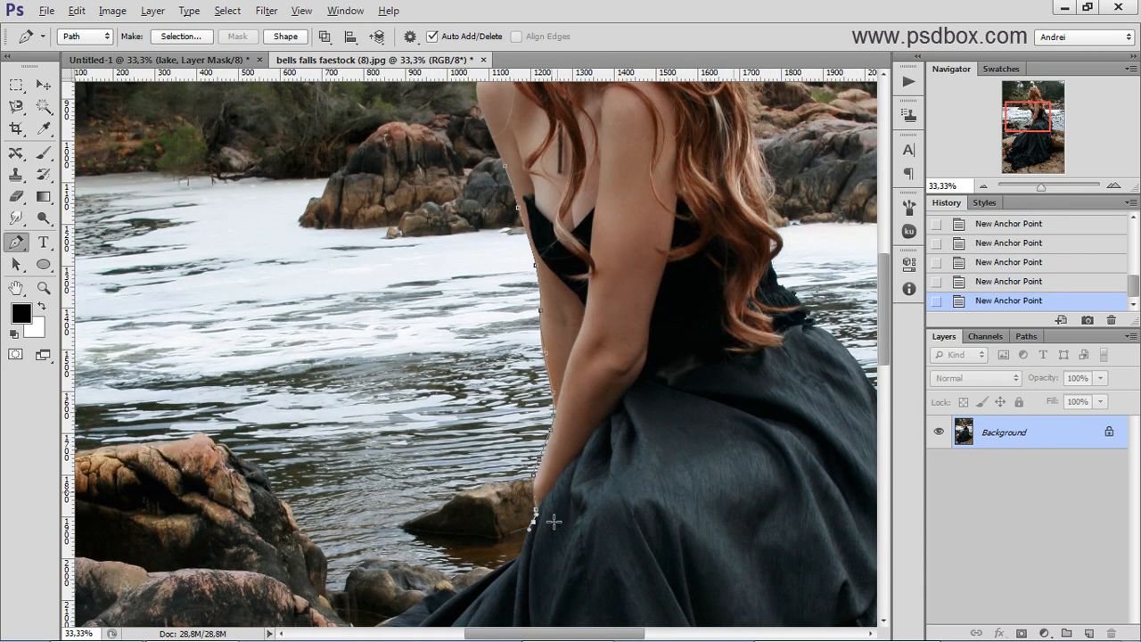
Step: Trace the upper edge of the dress's train from the wrist down across the rocks with closely spaced anchor points
drag(565, 512, 530, 234)
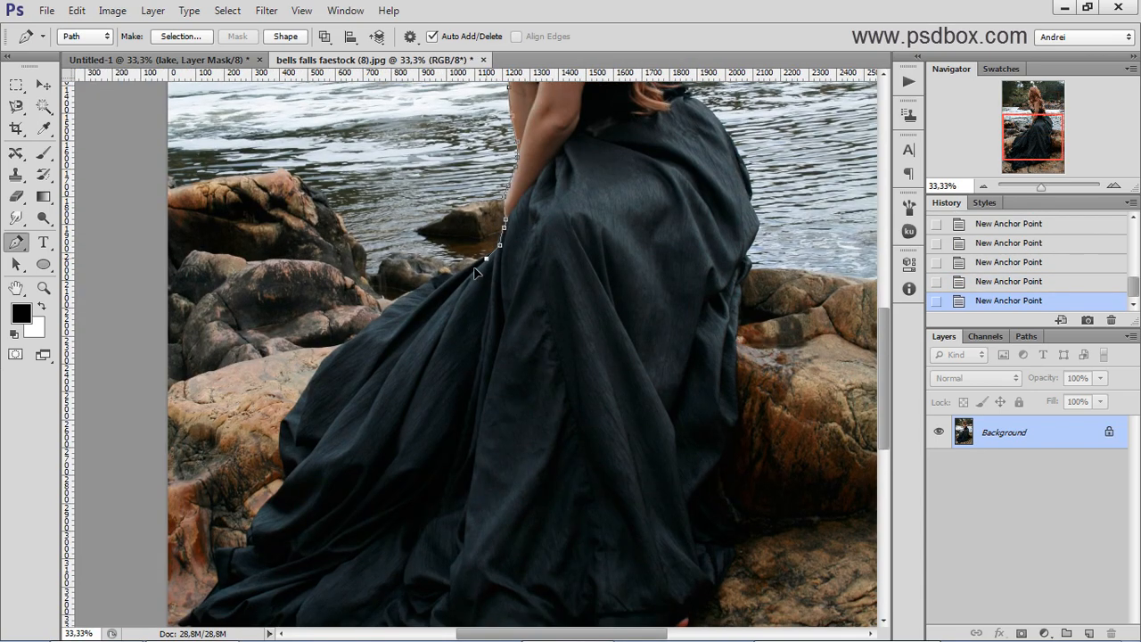
click(444, 276)
click(423, 285)
click(402, 294)
click(382, 312)
click(363, 336)
click(344, 353)
click(334, 370)
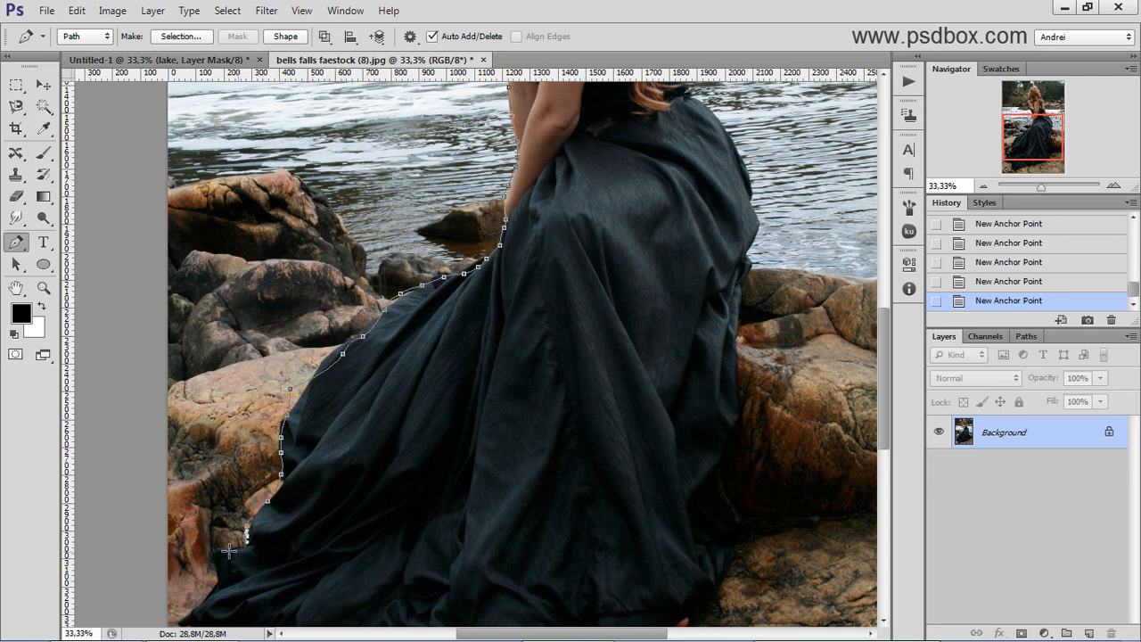
Step: Trace the path around the pointed tip of the train and its lowest corner on the rock
drag(203, 594, 202, 428)
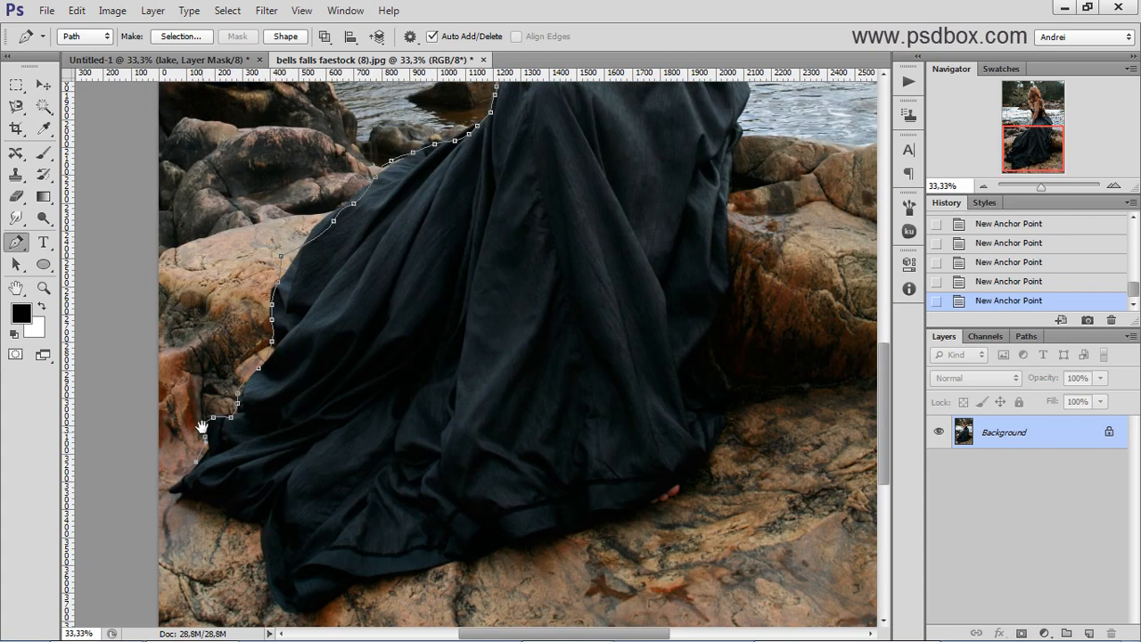
click(181, 491)
click(206, 494)
click(289, 610)
click(304, 611)
click(320, 606)
click(335, 593)
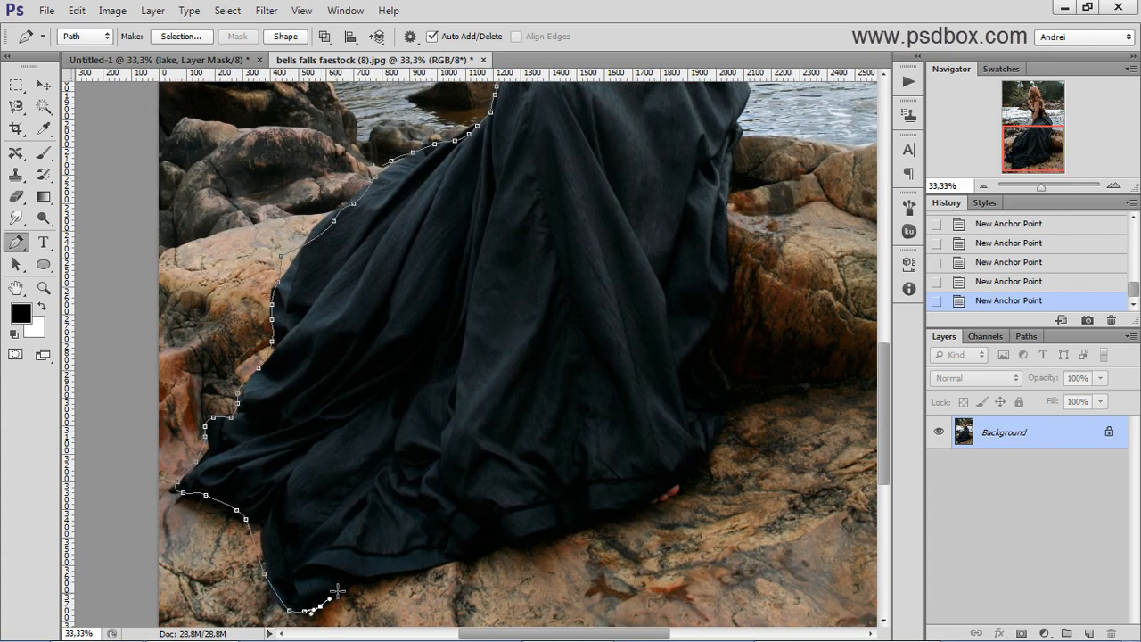
Step: Trace along the bottom hem of the dress from its lowest corner to the woman's foot
click(350, 588)
click(378, 582)
click(465, 559)
click(486, 553)
click(512, 549)
click(547, 539)
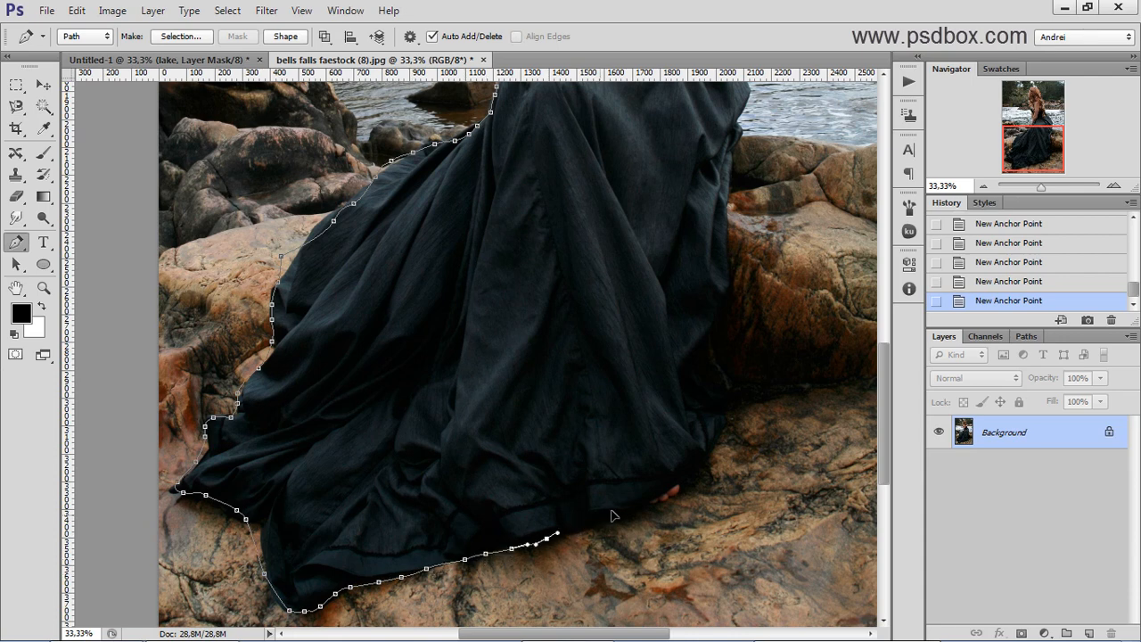
click(607, 513)
click(637, 503)
click(671, 497)
Step: Trace up the rear edge of the skirt from the foot, following the folds against the rocks
click(707, 469)
click(712, 453)
click(724, 414)
click(710, 392)
click(711, 344)
click(721, 313)
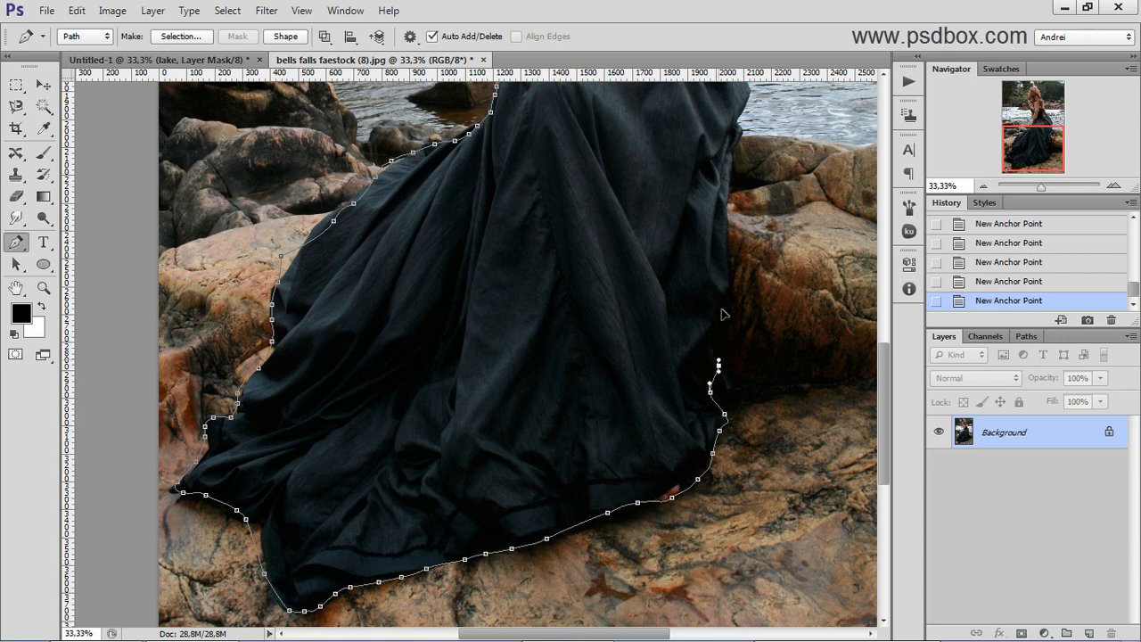
click(724, 284)
click(738, 261)
click(724, 205)
drag(735, 162, 739, 148)
Step: Trace the curve of the hip and lower back up to the ends of the woman's hair
drag(742, 140, 565, 441)
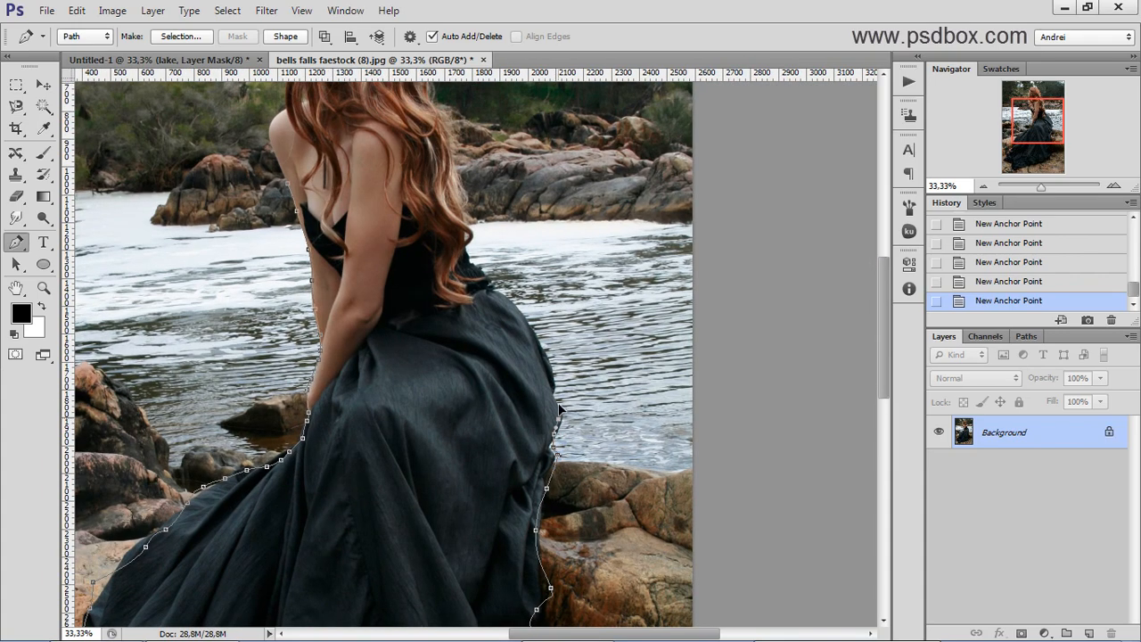
click(548, 363)
click(534, 335)
click(524, 317)
click(503, 294)
click(486, 280)
click(476, 264)
click(471, 249)
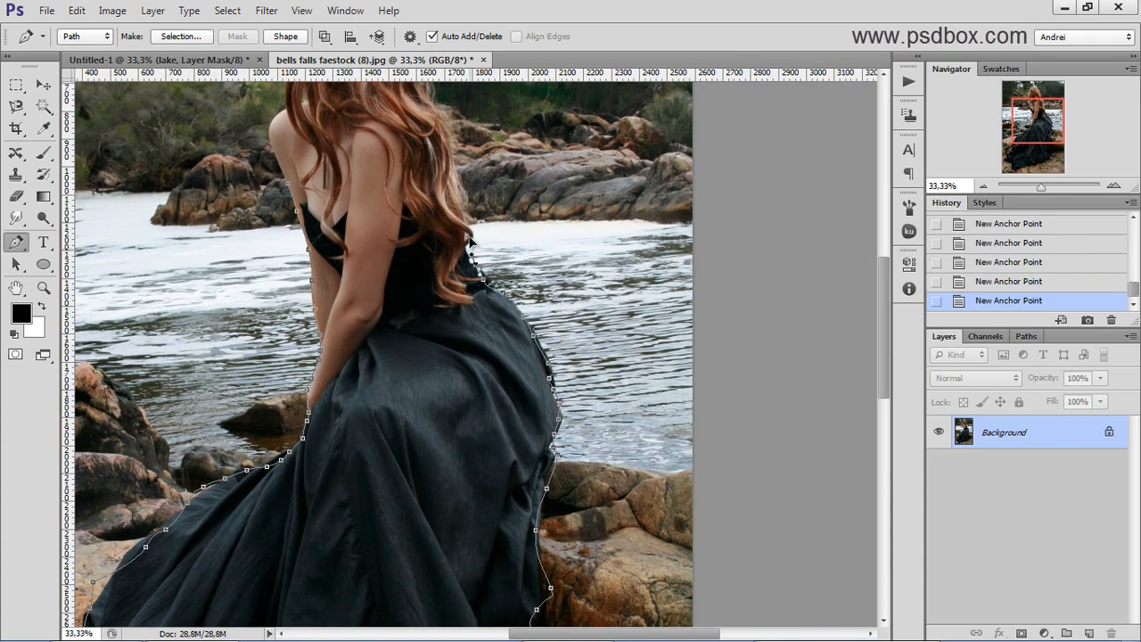
Step: Carry the path loosely outside the back of the hair up to the crown, leaving a margin of background
drag(486, 285, 491, 295)
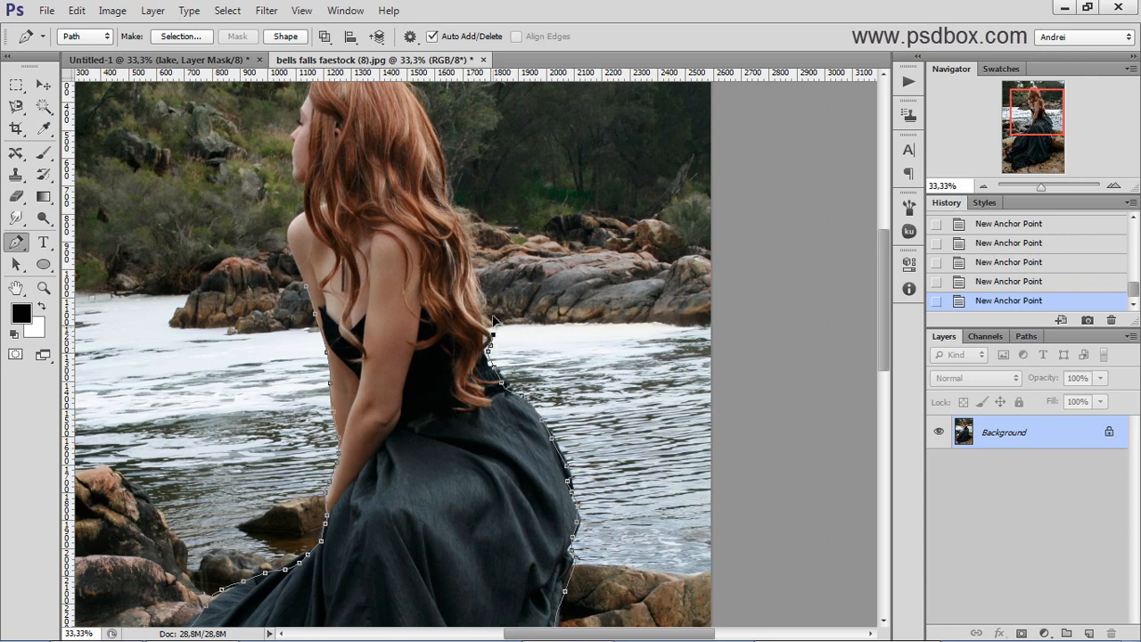
click(448, 145)
drag(449, 150, 504, 297)
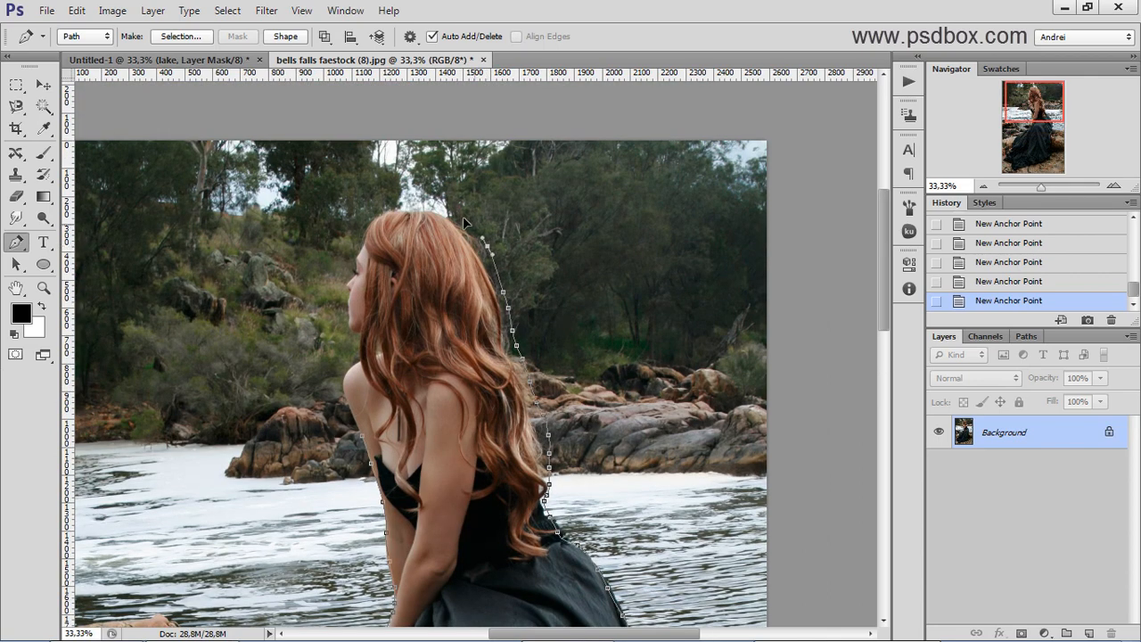
scroll(431, 210, up, 3)
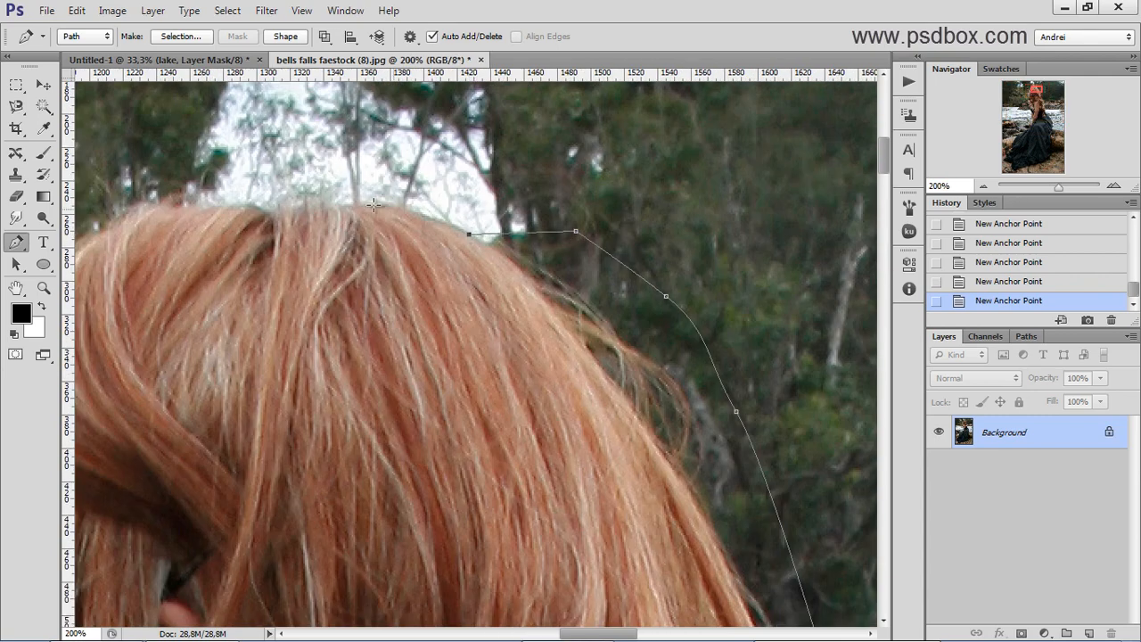
Step: Trace over the top of the head and down the forehead to the eyelashes
drag(346, 203, 241, 210)
drag(145, 345, 547, 197)
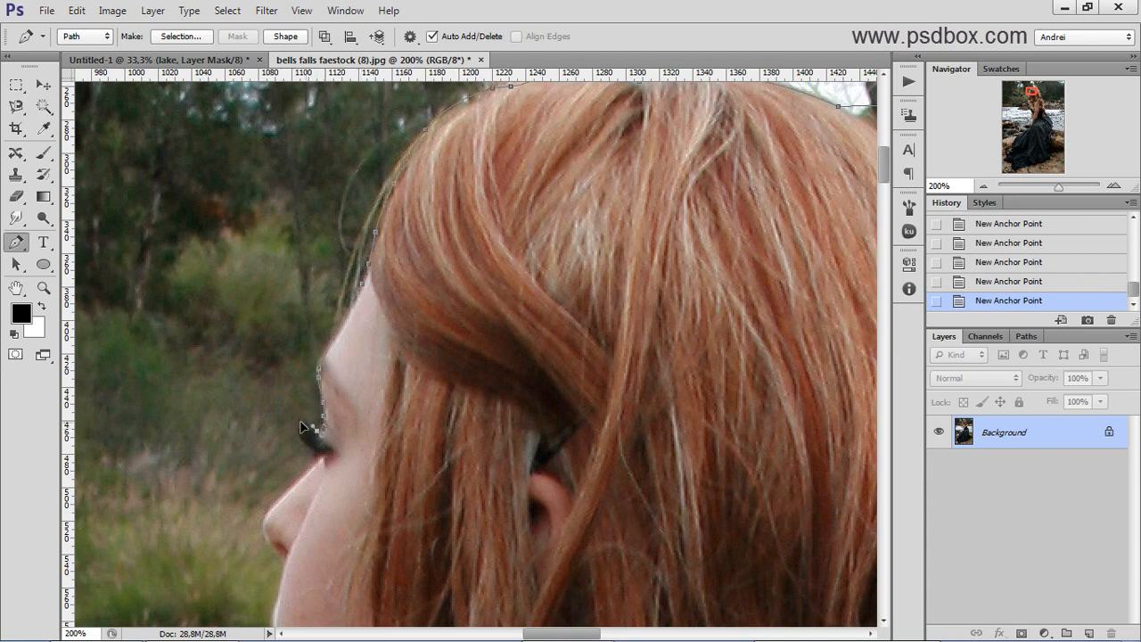
drag(309, 476, 406, 247)
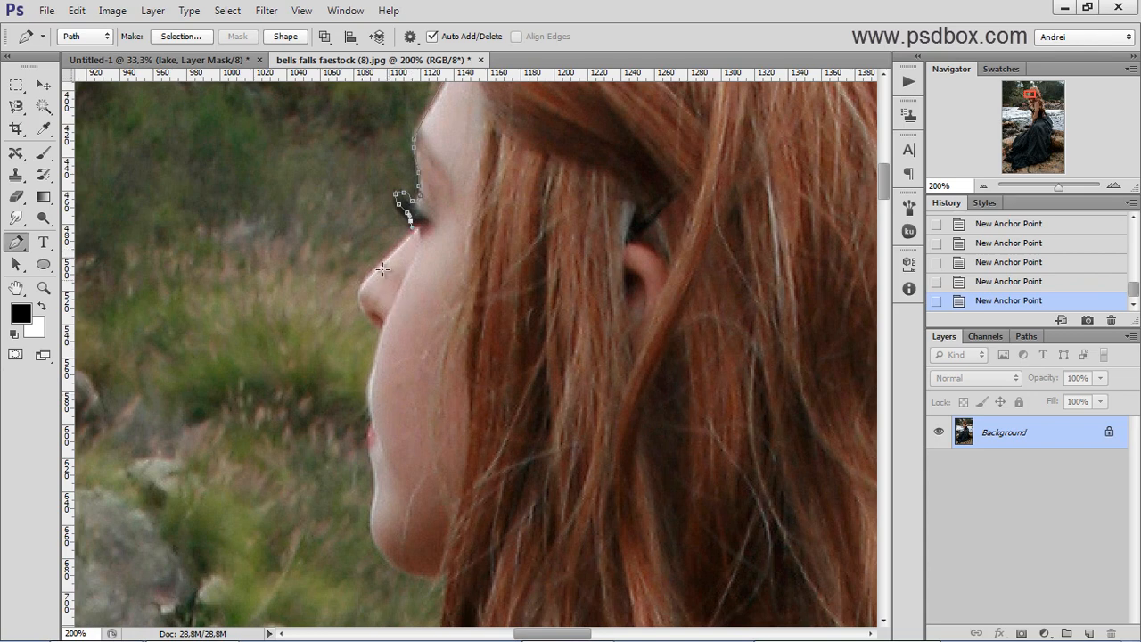
Step: Trace the nose from the eye to the upper lip, adjusting anchor points and handles to fit its bridge and tip
scroll(382, 269, up, 1)
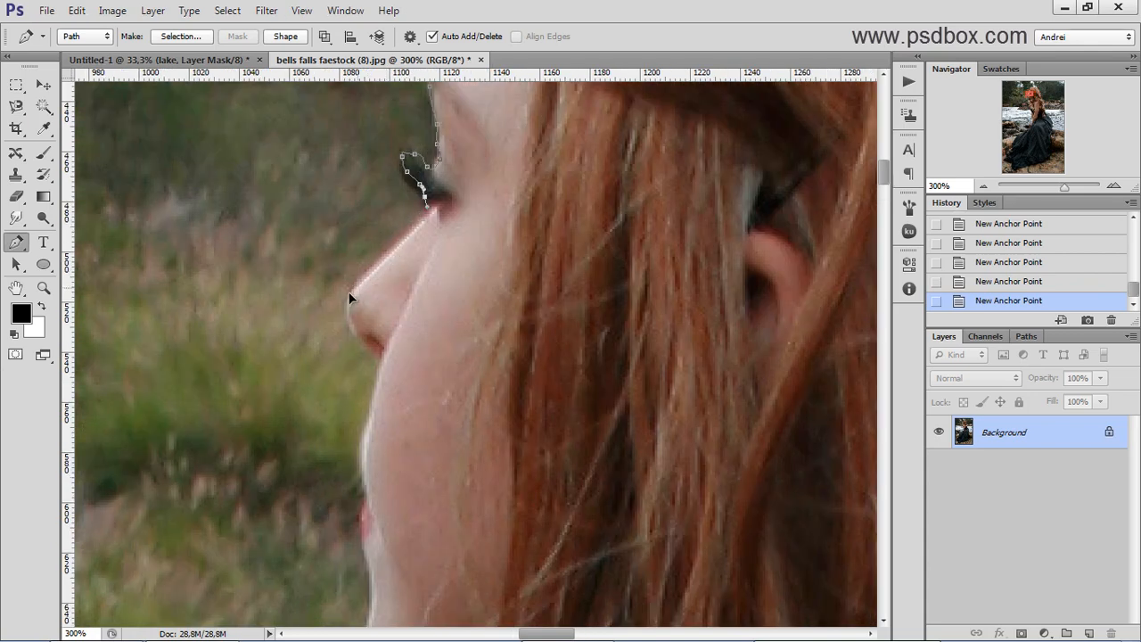
drag(357, 287, 375, 270)
drag(431, 208, 434, 212)
drag(376, 270, 382, 253)
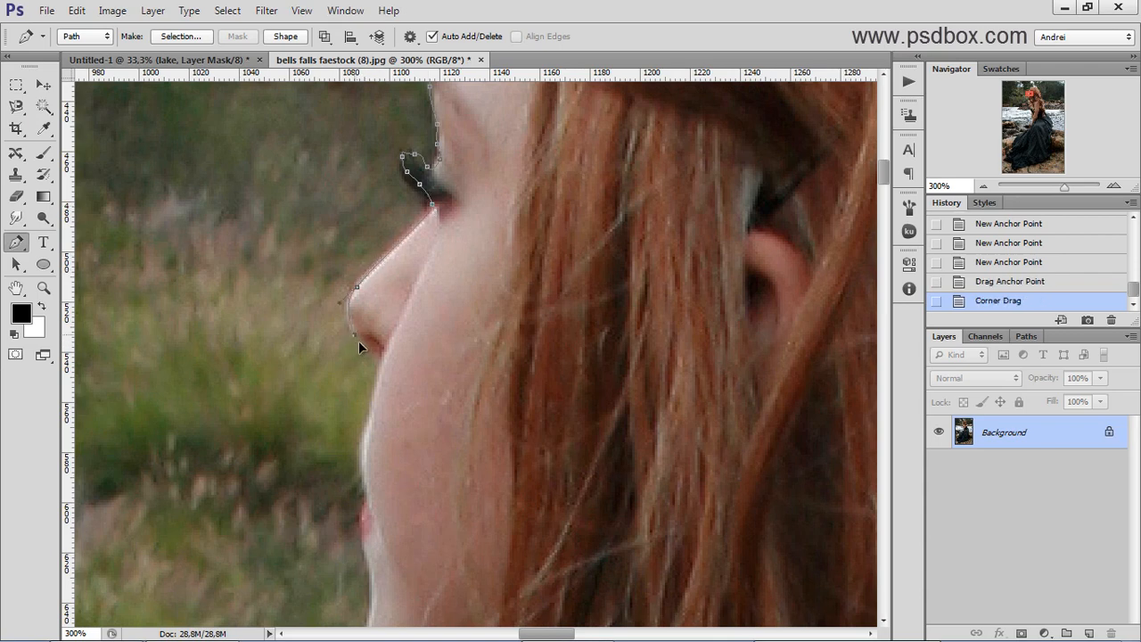
drag(358, 342, 361, 344)
click(377, 364)
click(379, 367)
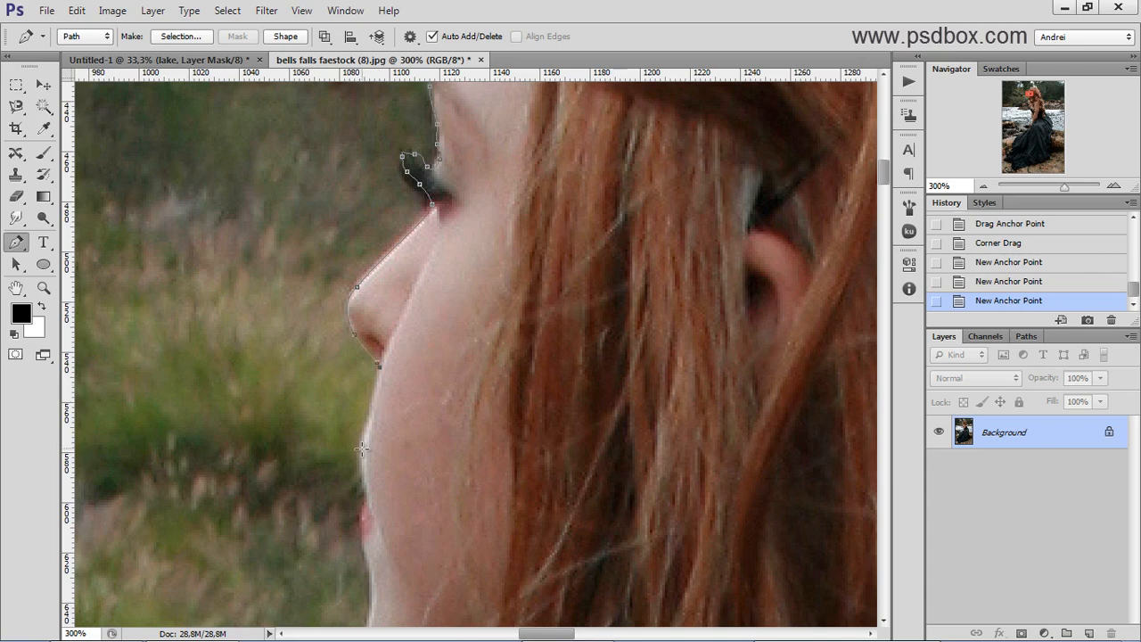
Step: Trace the lips and chin with curved anchor points, redoing the misplaced anchor on the chin
drag(361, 449, 360, 468)
click(366, 493)
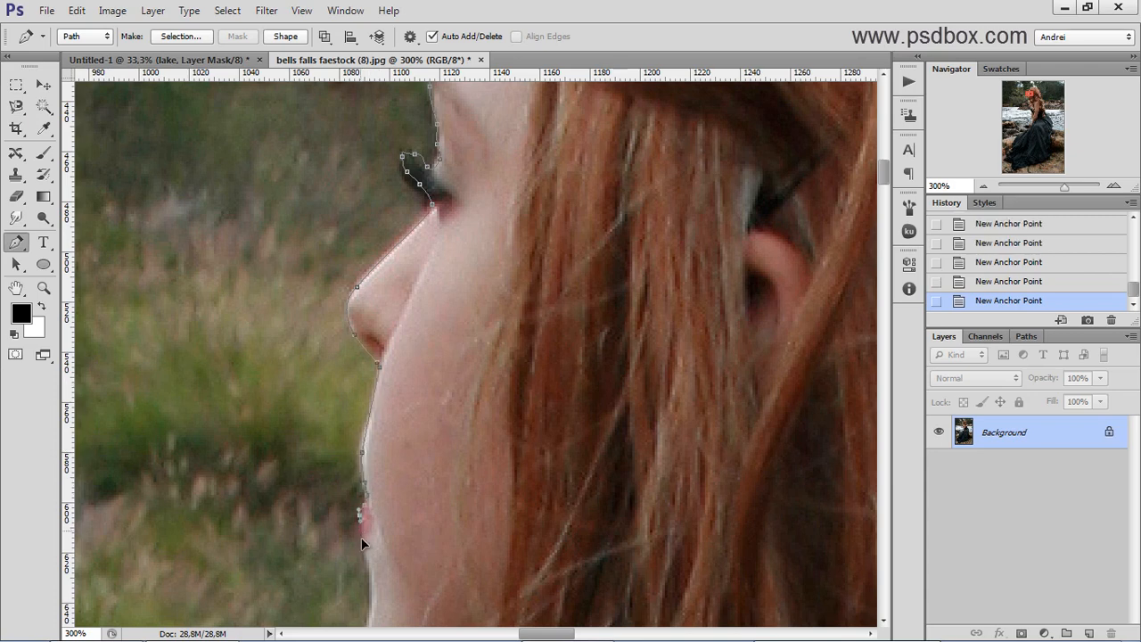
click(371, 581)
drag(398, 554, 428, 295)
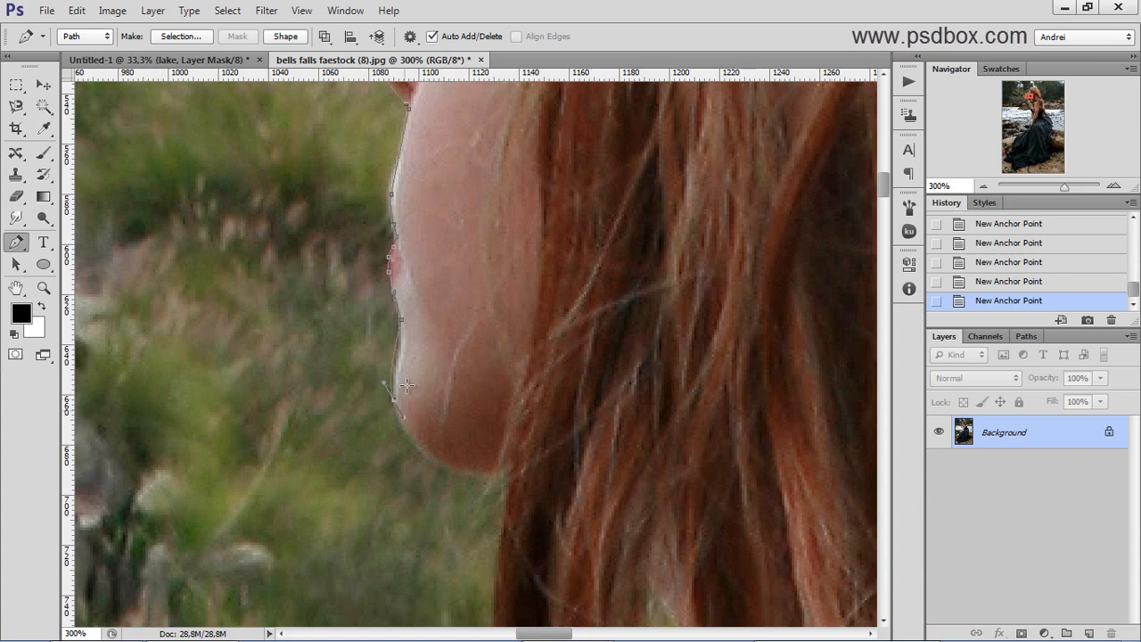
key(ctrl+z)
drag(401, 355, 401, 357)
drag(433, 458, 505, 476)
Step: Trace the hair below the chin and the far shoulder, closing the path at its starting point on the upper arm
scroll(507, 489, down, 2)
drag(522, 548, 500, 455)
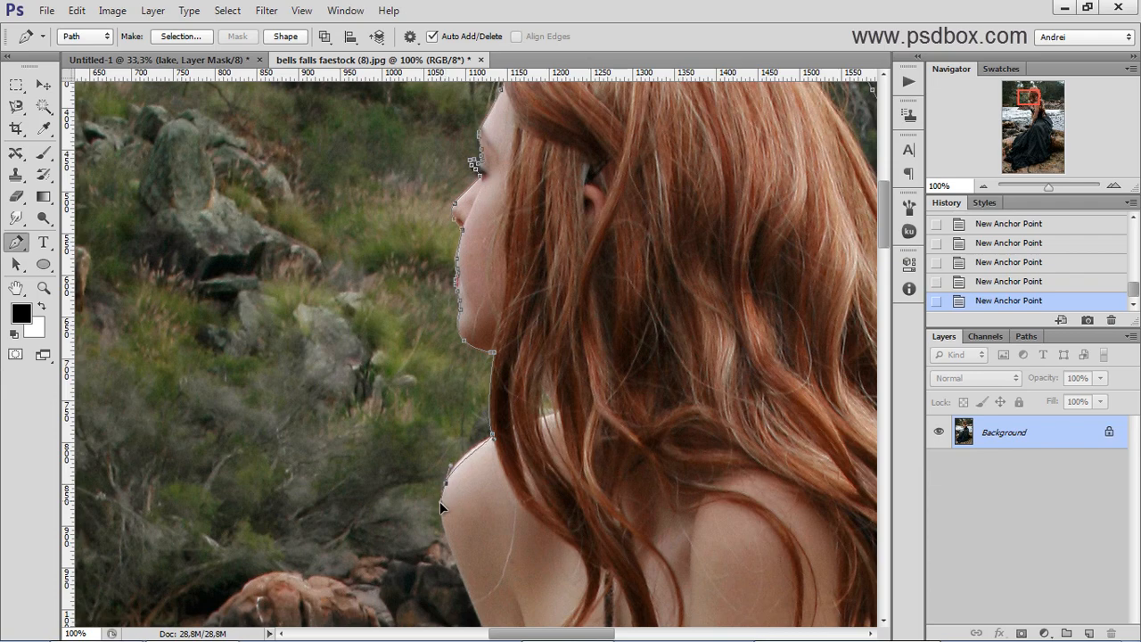
drag(440, 503, 438, 512)
drag(430, 471, 423, 277)
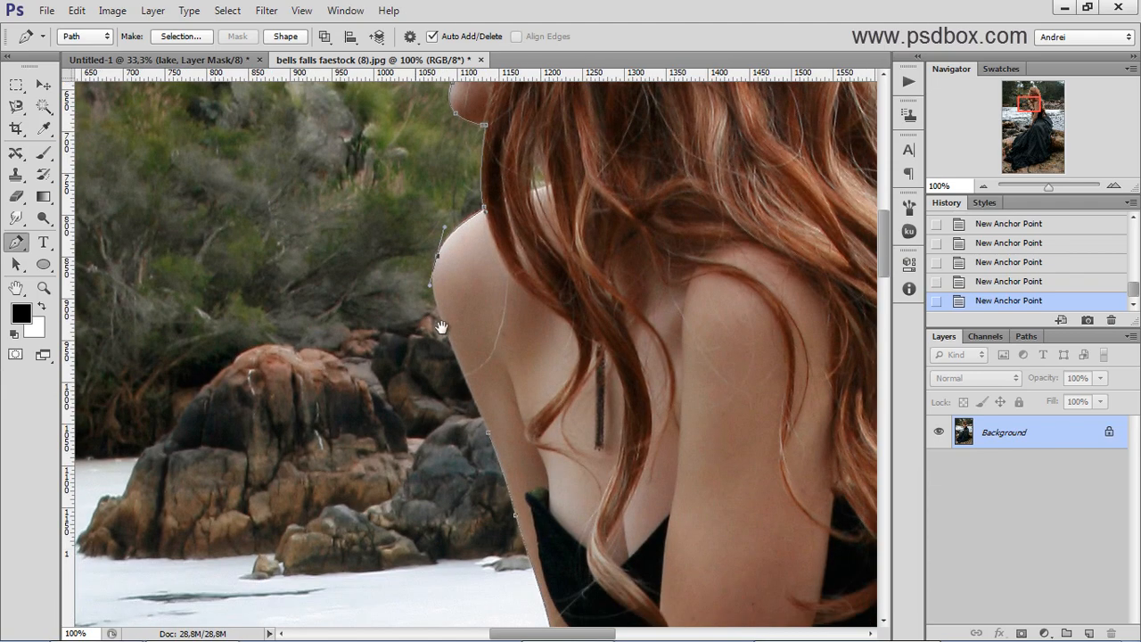
drag(442, 327, 435, 287)
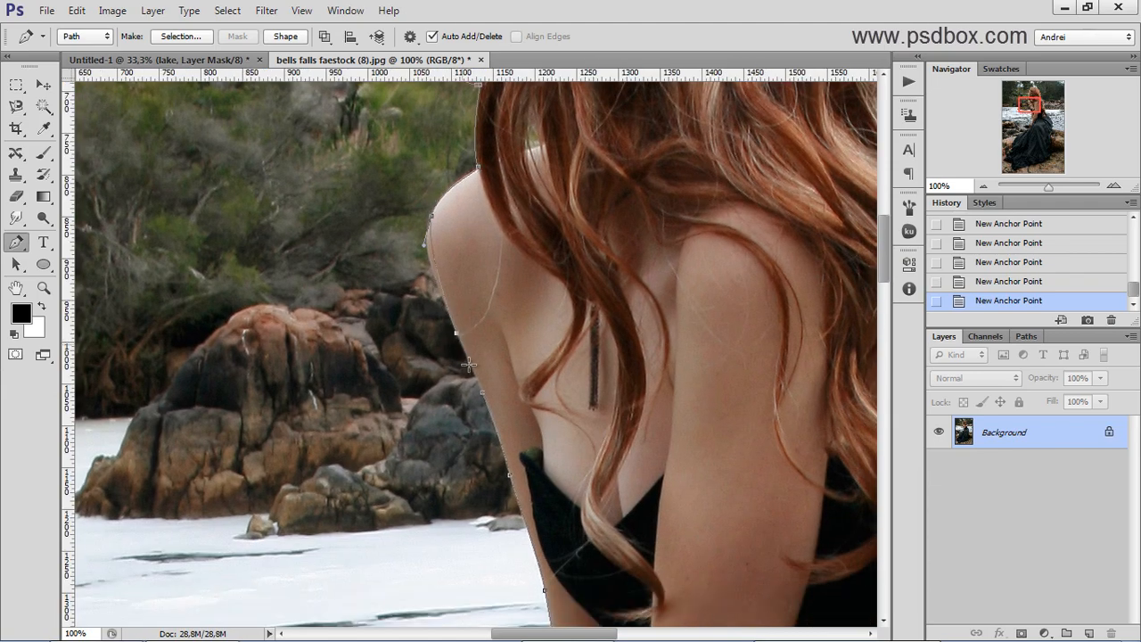
click(482, 395)
Step: Convert the closed path into a new anti-aliased selection with a feather radius of 0 pixels
scroll(480, 381, down, 4)
right_click(528, 348)
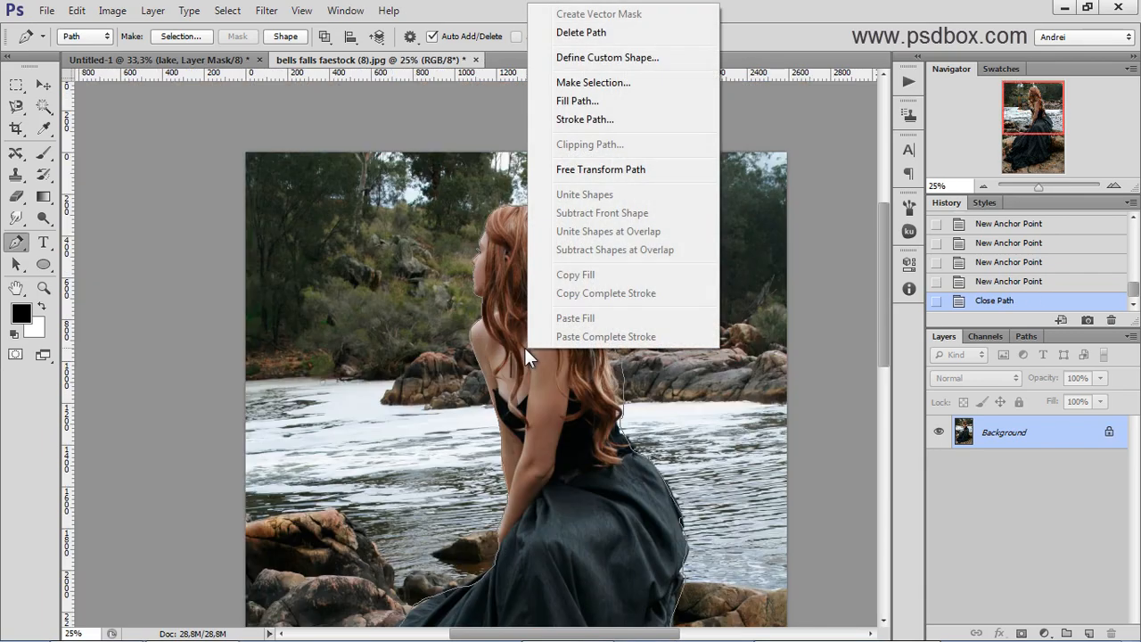
click(593, 83)
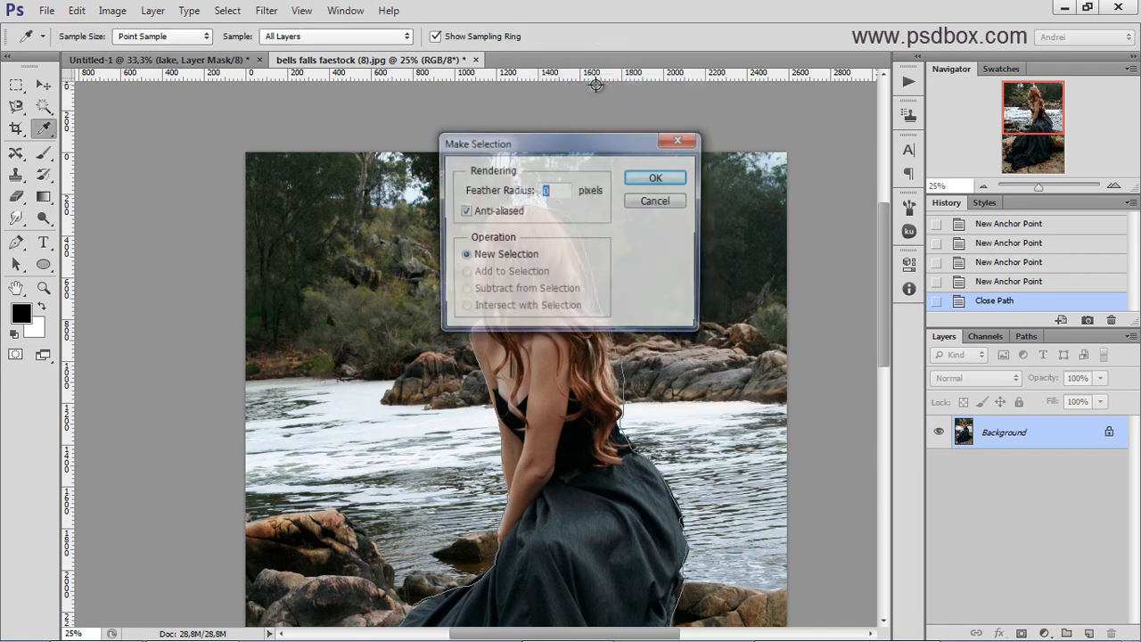
click(656, 180)
Step: Add a layer mask from the selection to isolate the woman, and apply the mask to the layer
drag(636, 457, 552, 335)
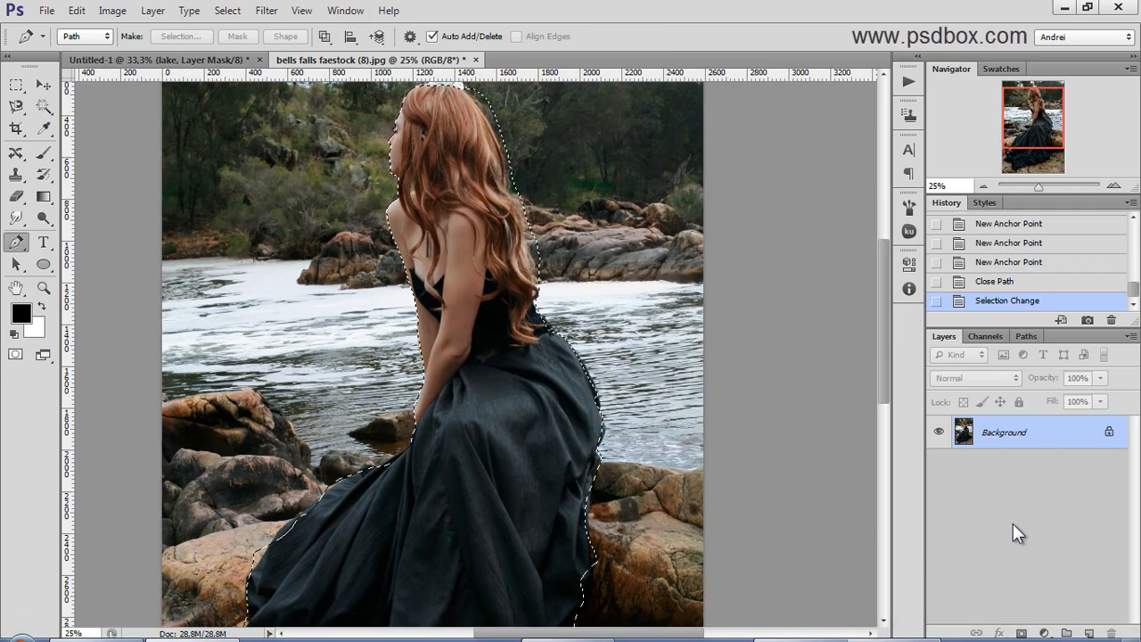
click(1023, 633)
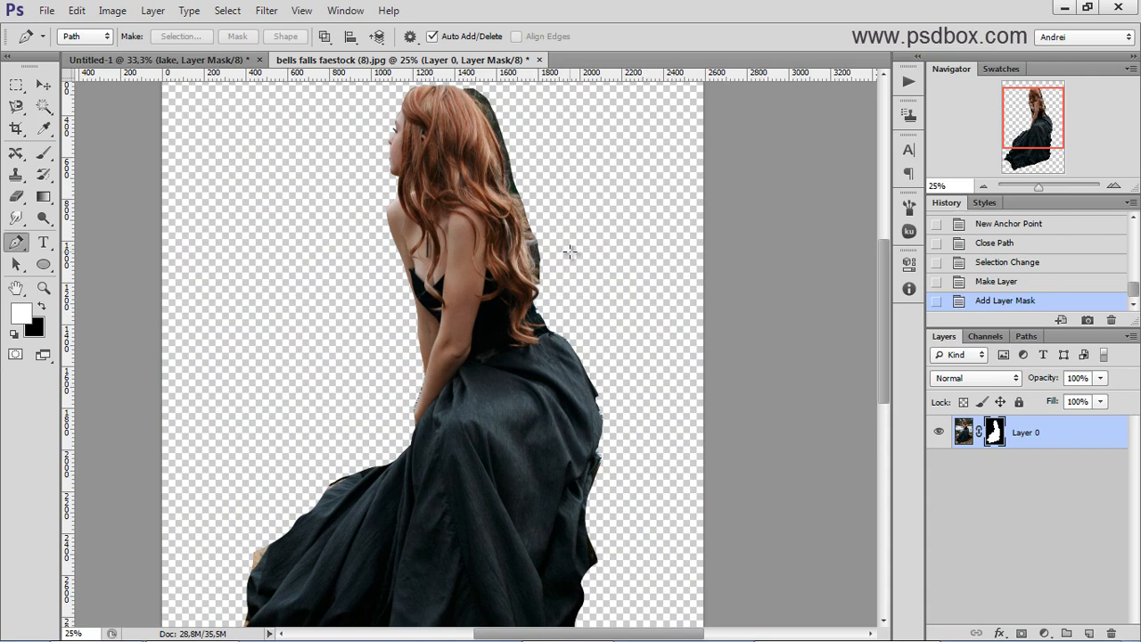
key(ctrl+minus)
key(ctrl+minus)
right_click(994, 432)
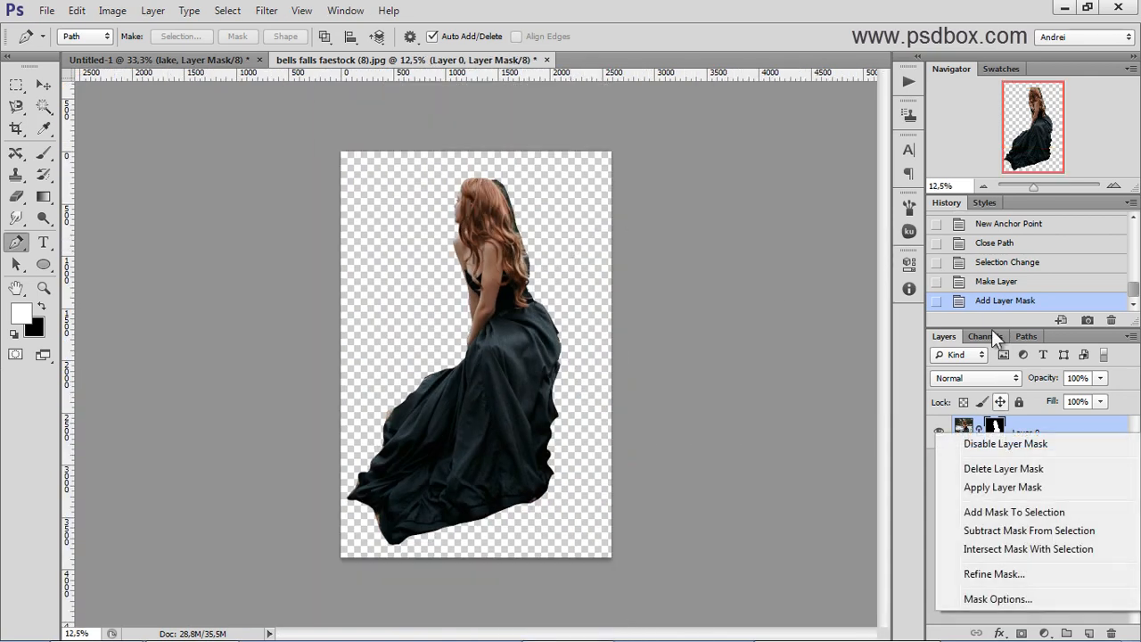
click(997, 487)
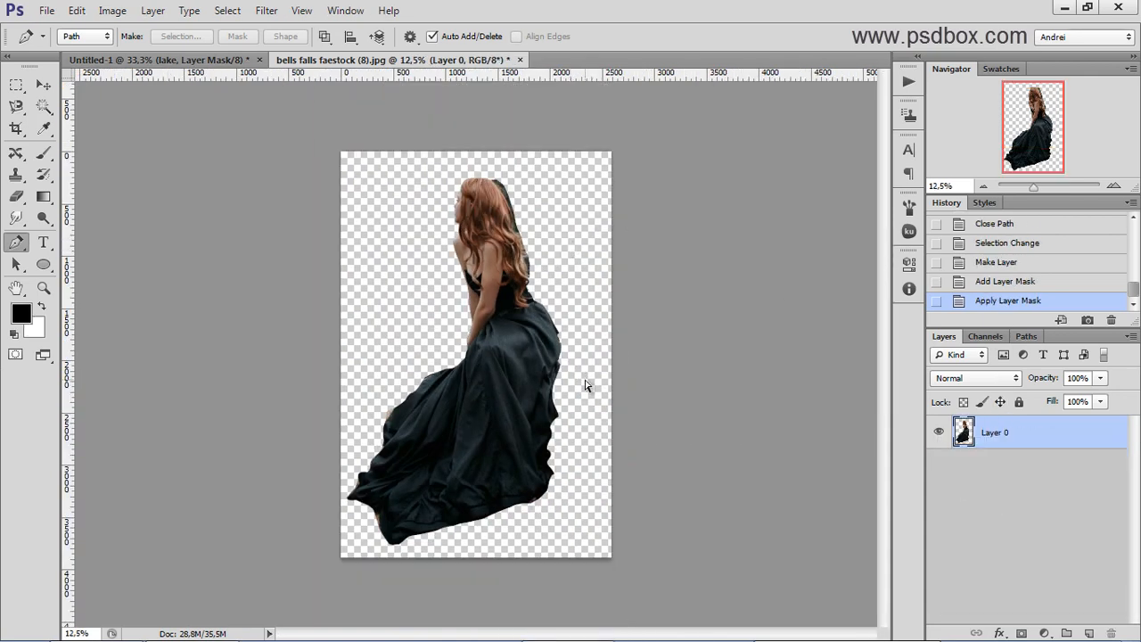
Step: Cut the isolated woman from the entire canvas and close the stock image without saving it
key(ctrl+a)
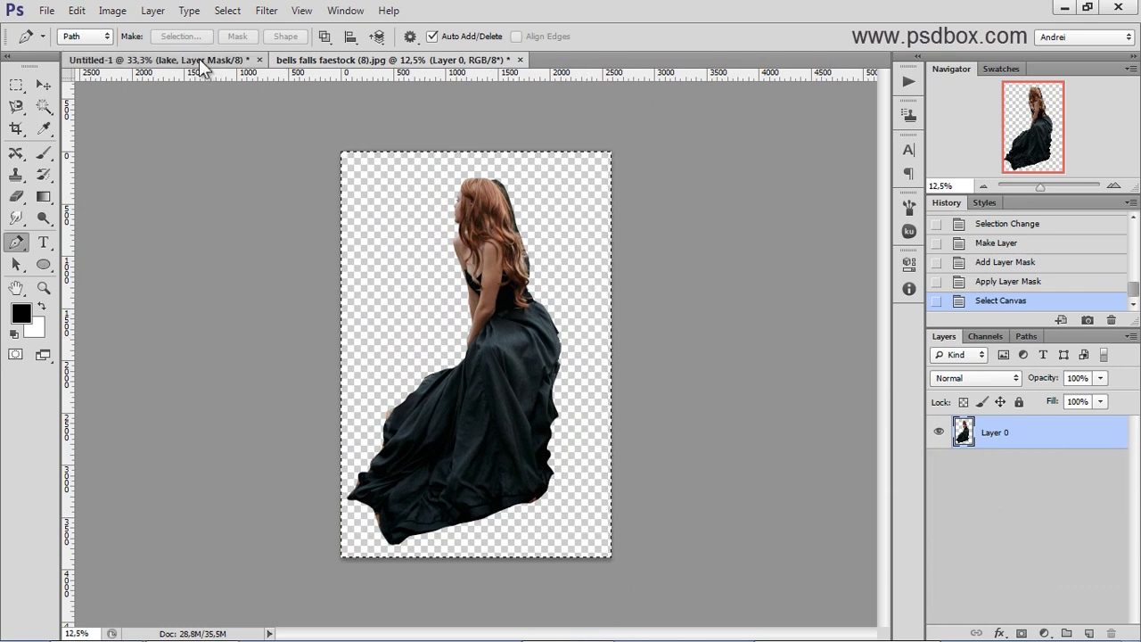
click(199, 58)
click(521, 59)
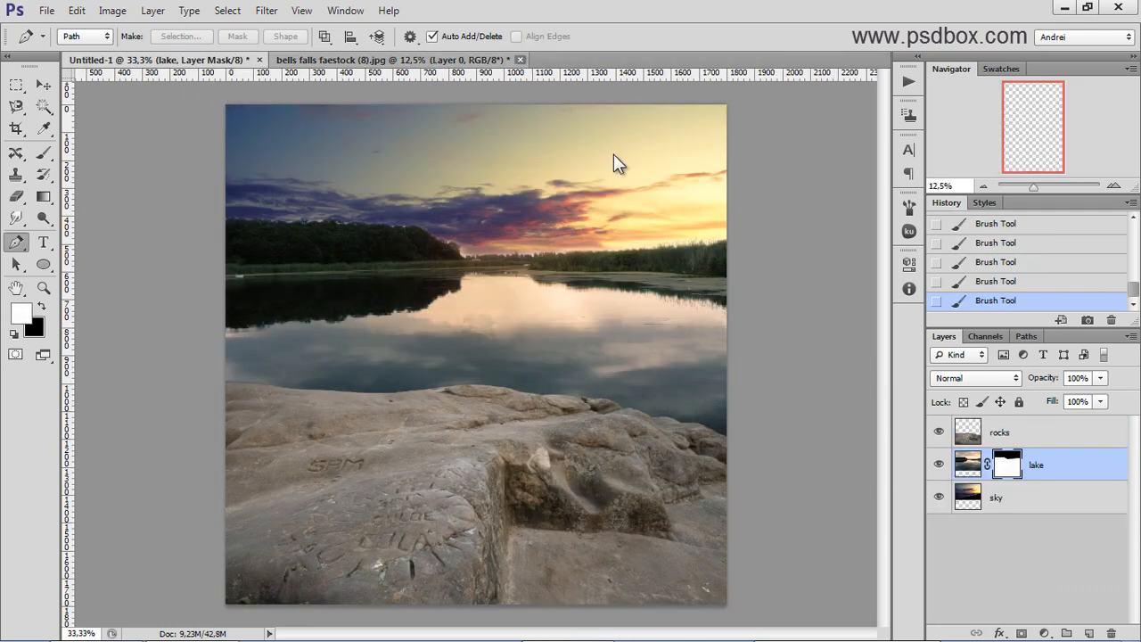
click(573, 258)
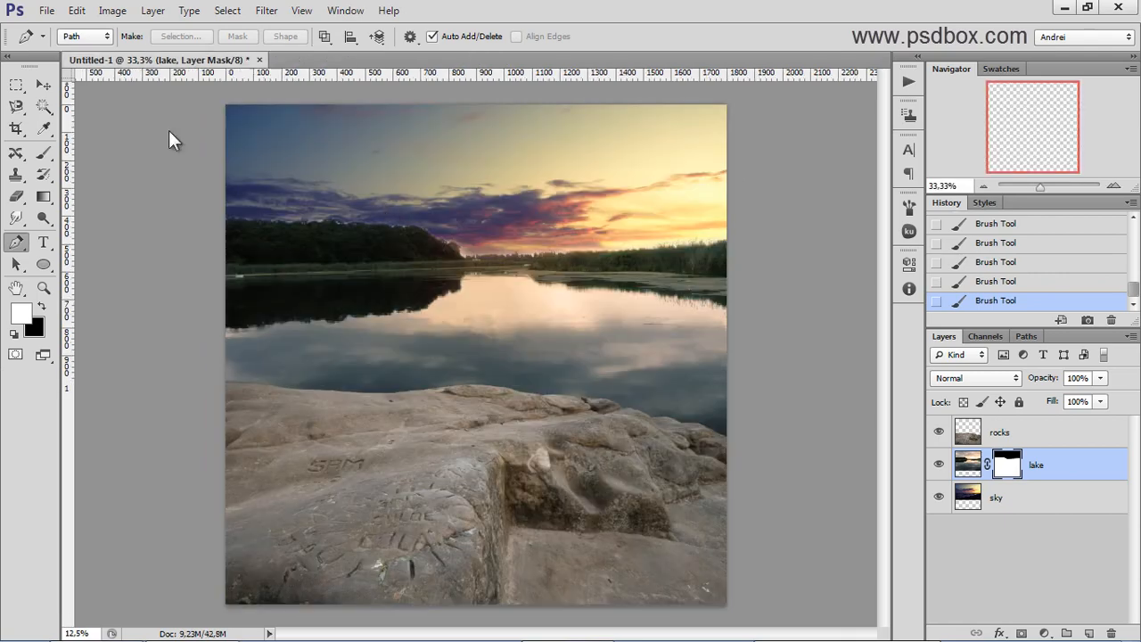
Step: Open the Woman image, copy its entire canvas, and paste it into the composition above the rocks layer
click(46, 12)
click(65, 44)
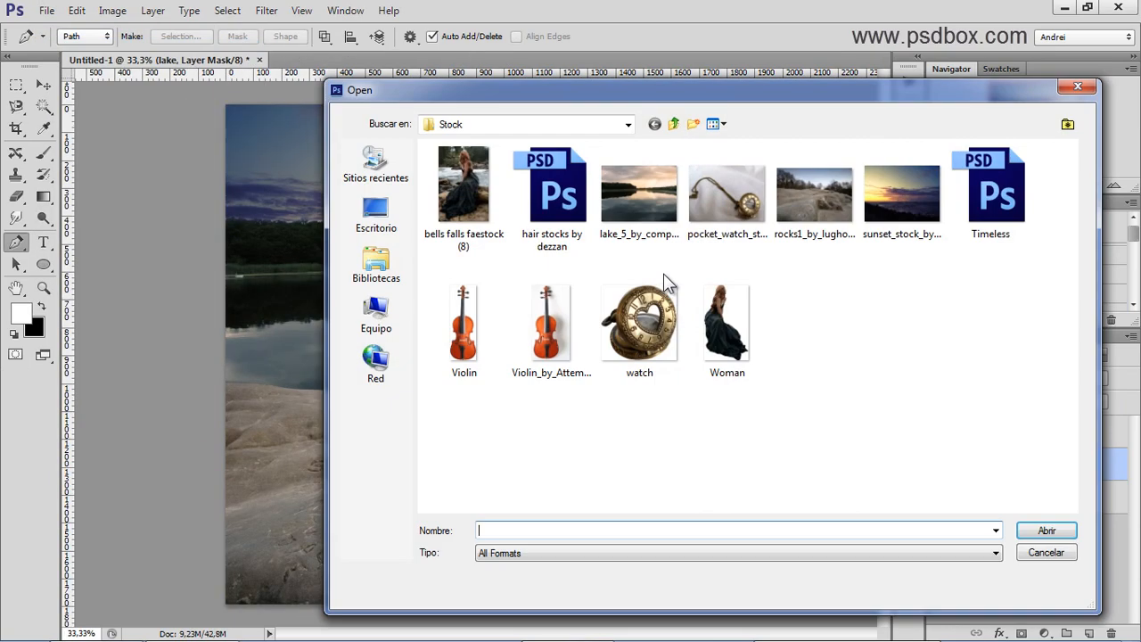
click(730, 330)
click(1058, 541)
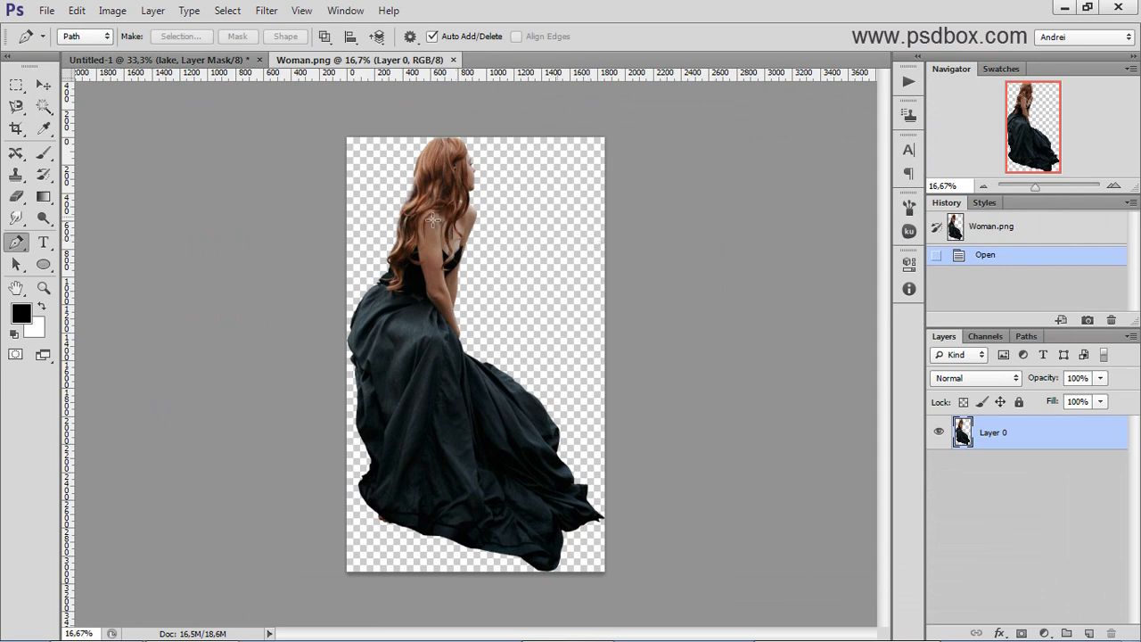
key(ctrl+a)
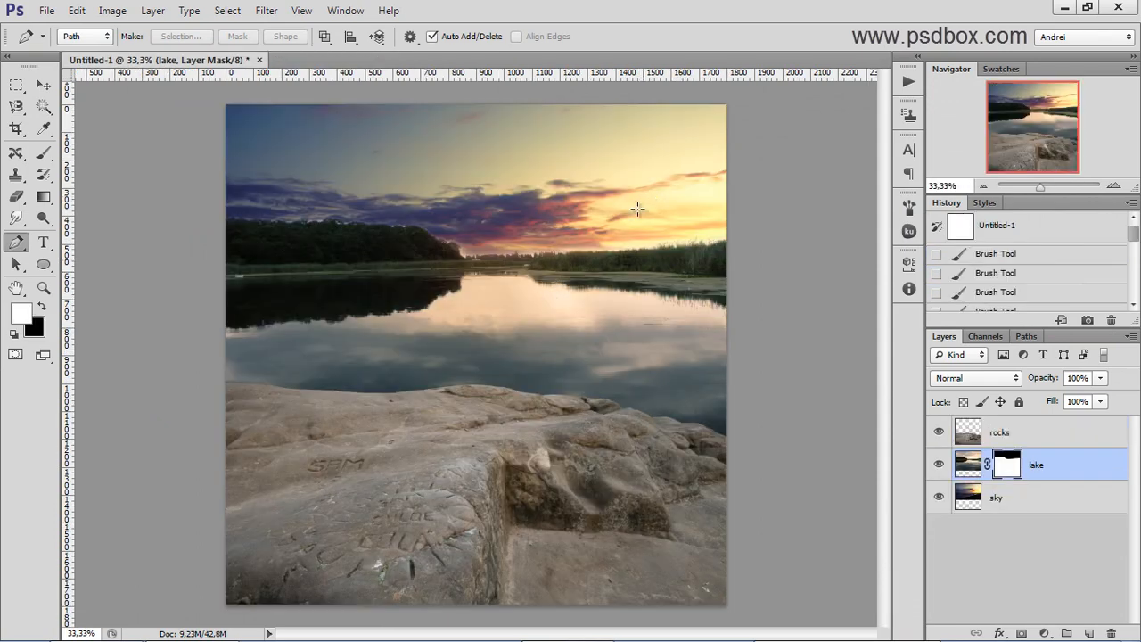
click(1071, 444)
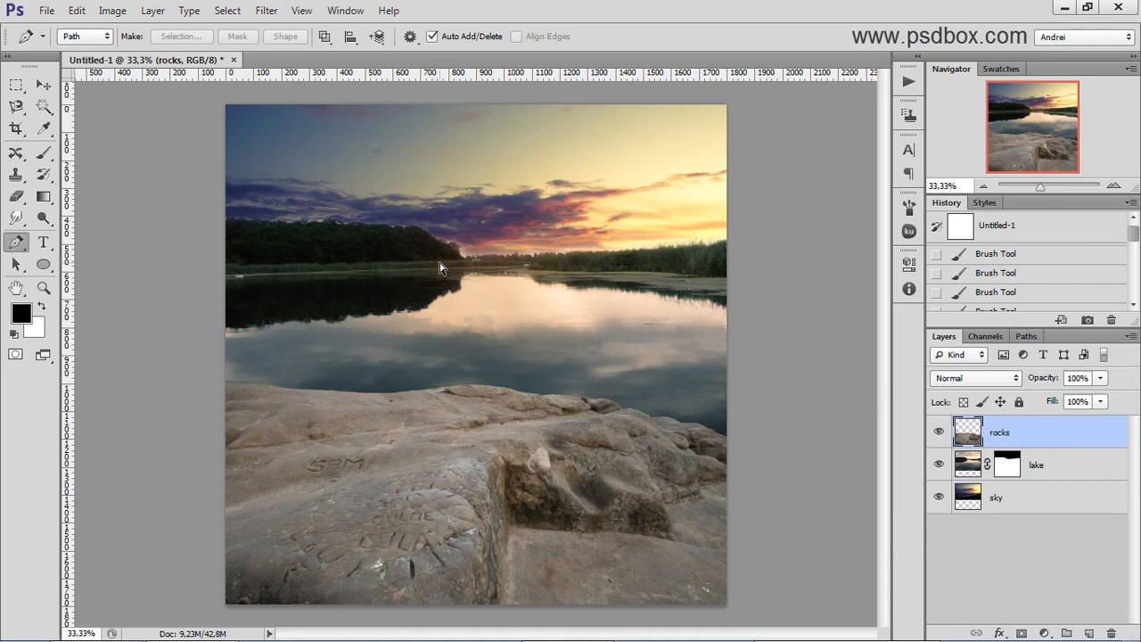
key(ctrl+v)
key(ctrl+t)
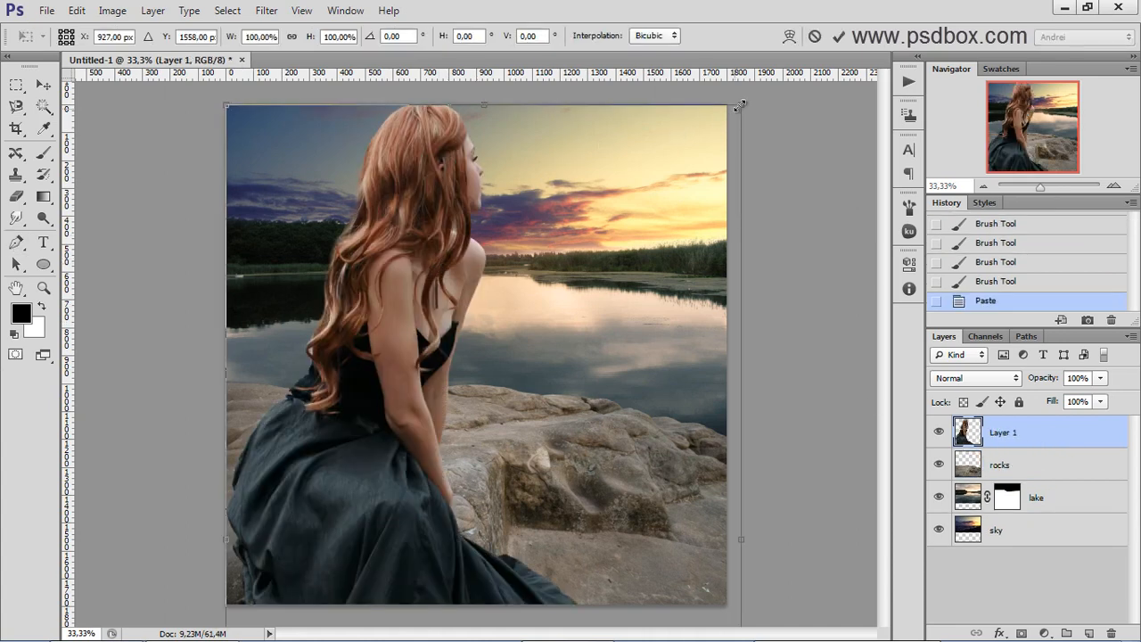
drag(741, 104, 548, 226)
drag(445, 422, 463, 253)
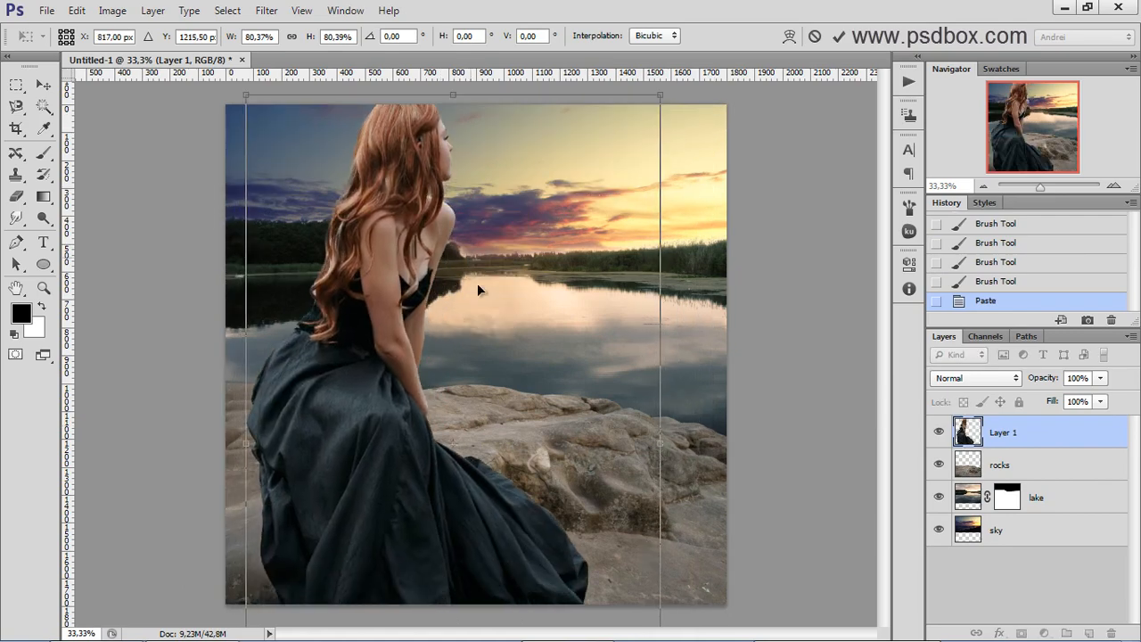
key(Return)
key(ctrl+plus)
key(ctrl+plus)
key(ctrl+plus)
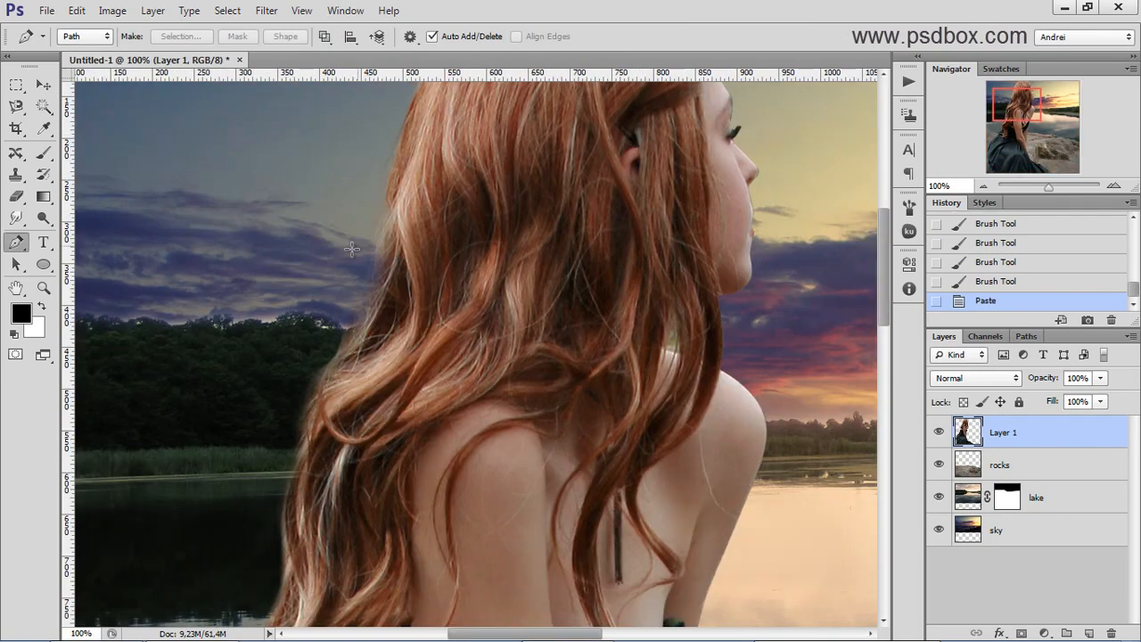
Step: Scale the pasted woman to about 58% and position her seated on the rocks against the image's left edge
key(ctrl+minus)
key(ctrl+minus)
key(ctrl+minus)
key(ctrl+minus)
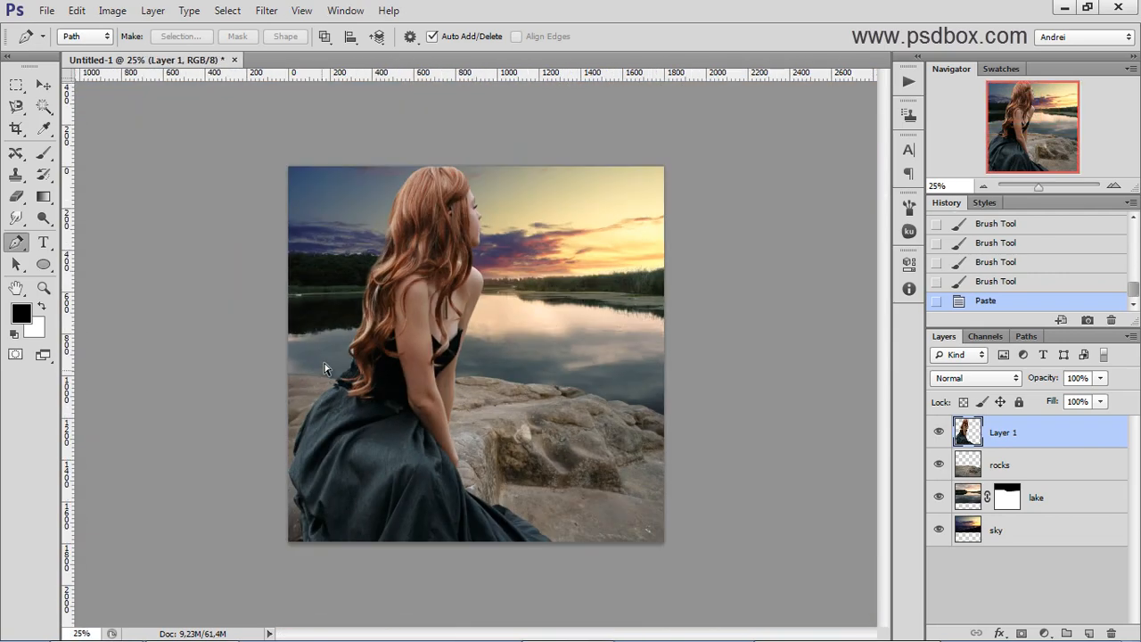
key(ctrl+t)
drag(673, 167, 409, 428)
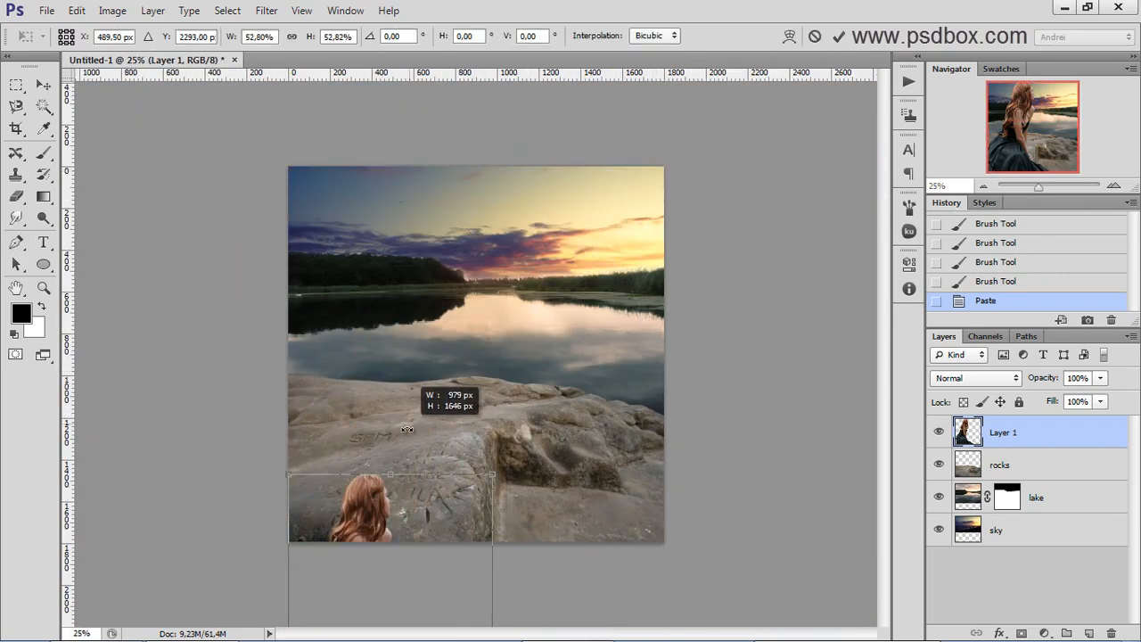
drag(402, 535, 426, 385)
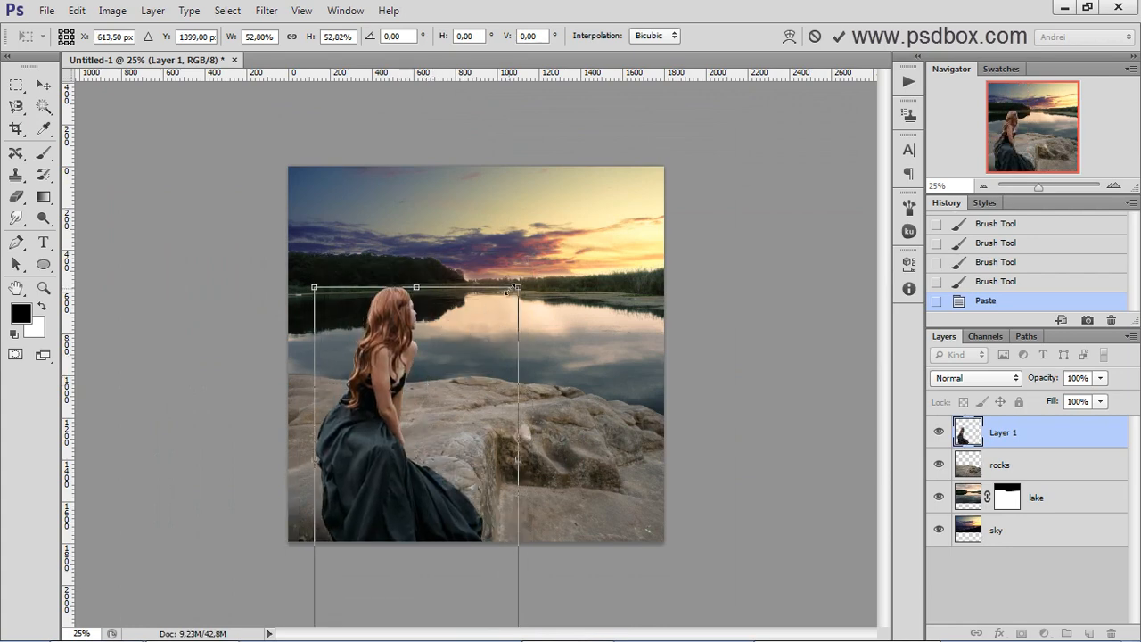
drag(518, 278, 529, 268)
drag(465, 358, 463, 354)
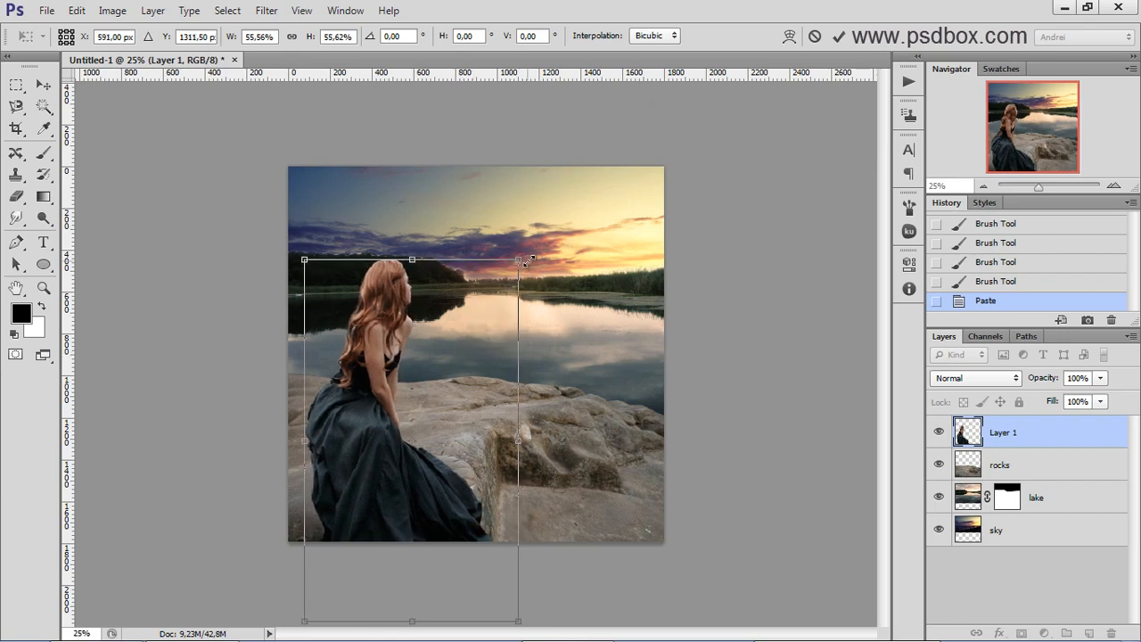
drag(524, 256, 535, 241)
drag(464, 315, 447, 317)
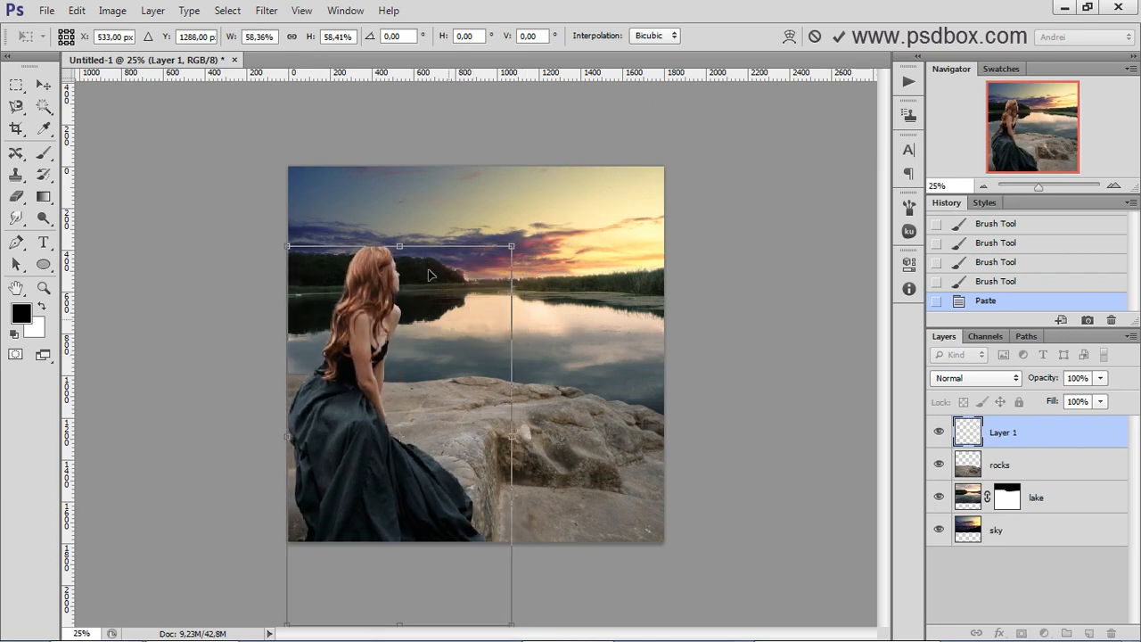
key(Return)
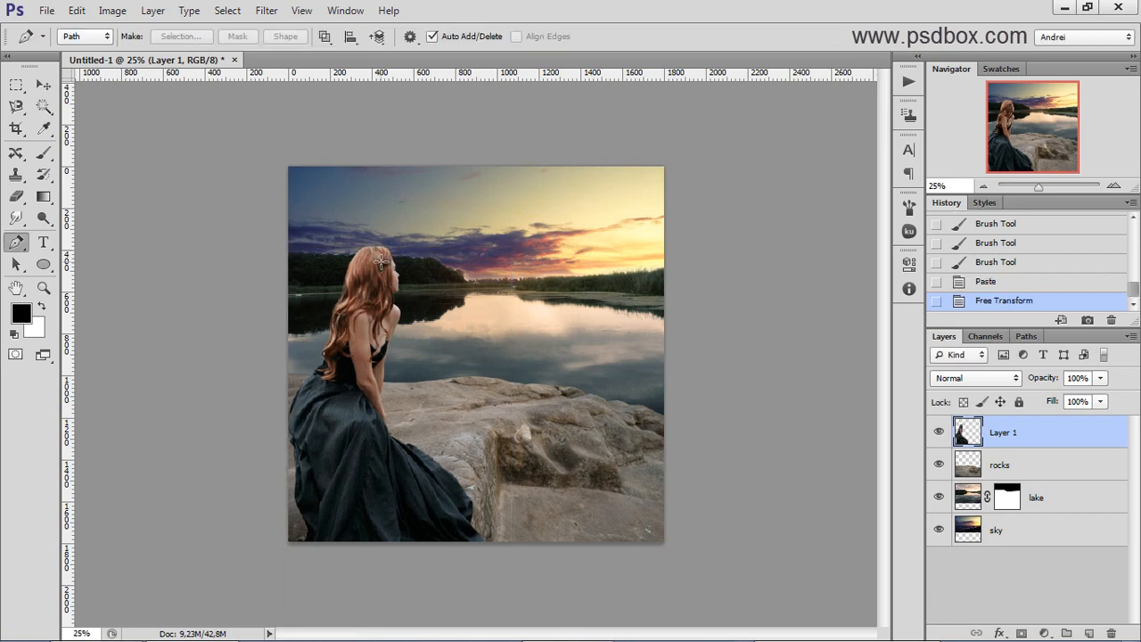
Step: Shift the woman slightly right, away from the image's left edge, and rename her layer WOMAN
scroll(381, 255, up, 2)
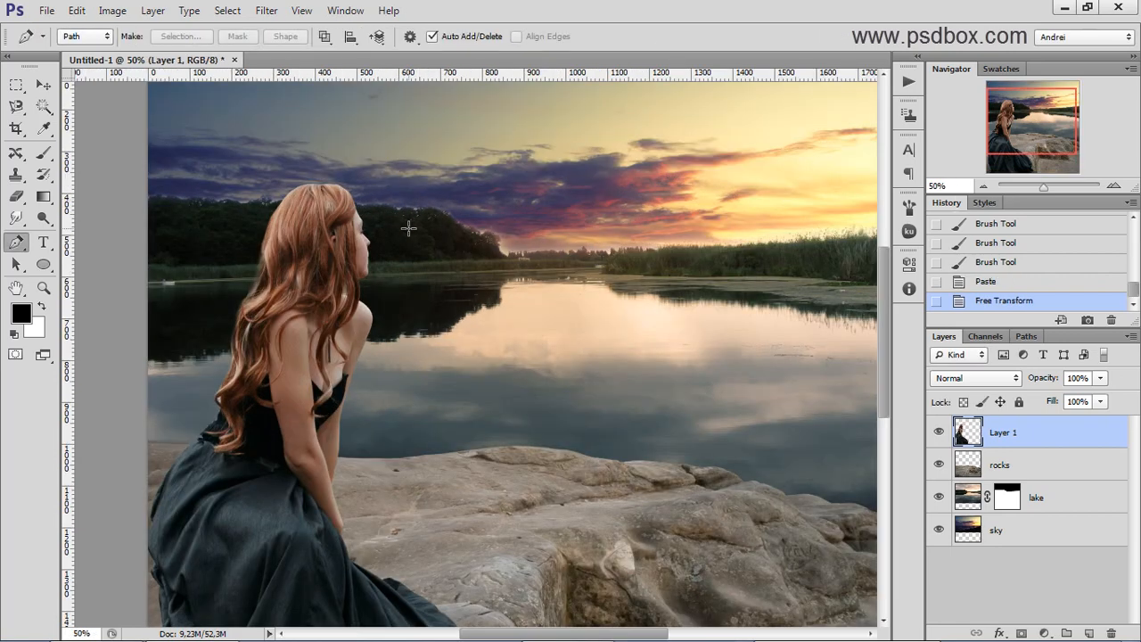
scroll(408, 230, down, 1)
key(v)
mouse_move(293, 472)
mouse_down()
mouse_move(314, 475)
mouse_move(315, 465)
mouse_move(314, 476)
mouse_up()
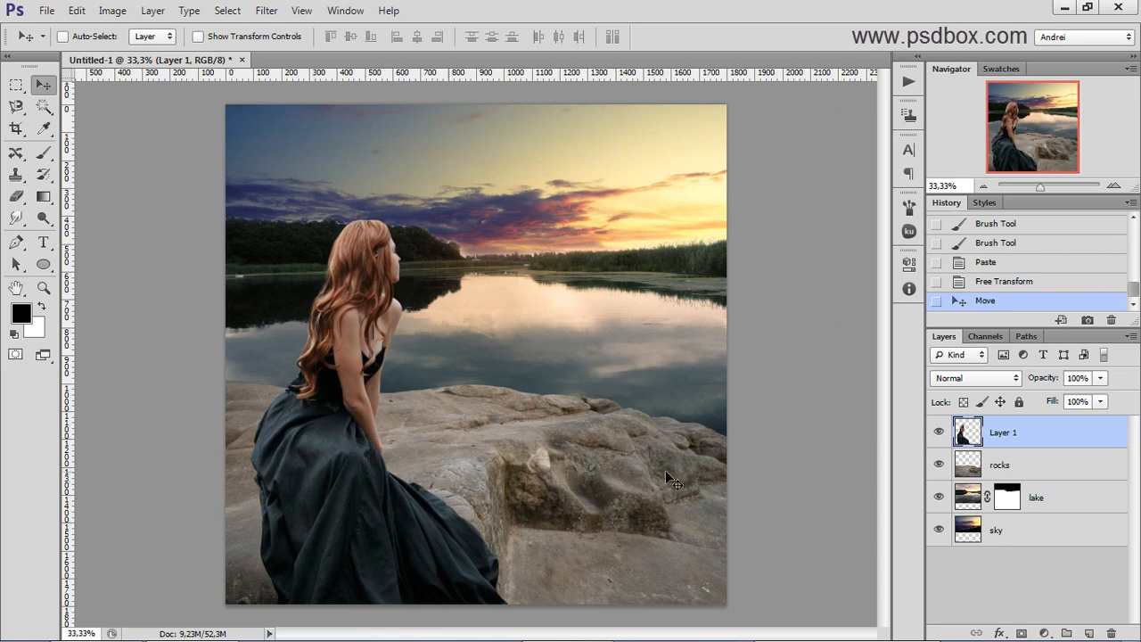
double_click(998, 434)
text(WOMAN)
key(Return)
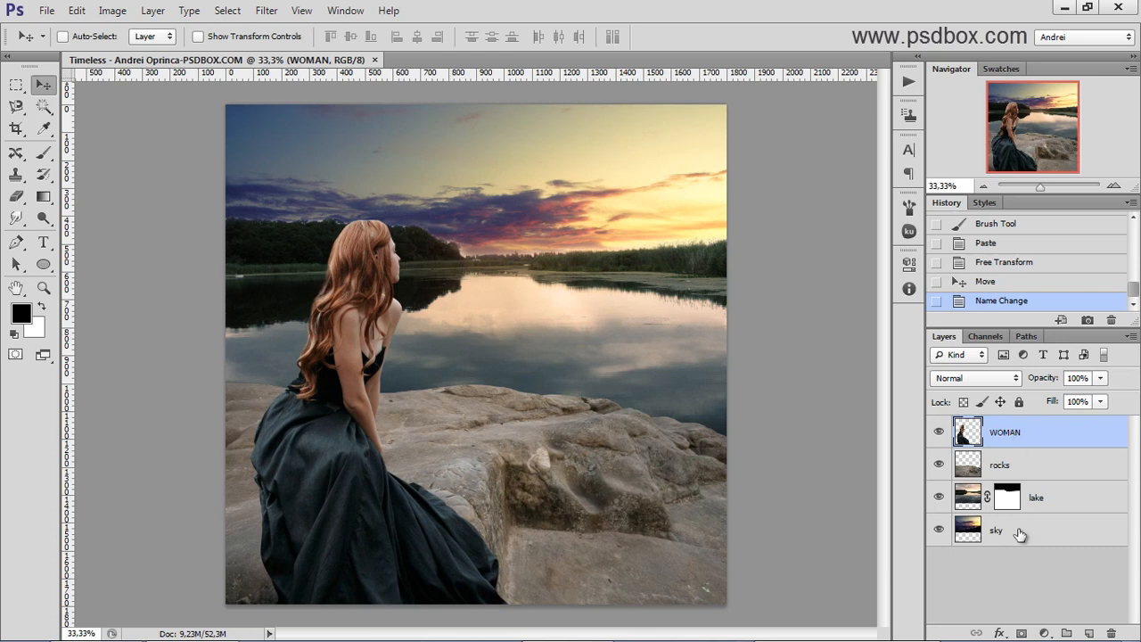
Step: Hide the WOMAN layer and add a Gradient Map adjustment layer directly above the rocks layer
click(1054, 465)
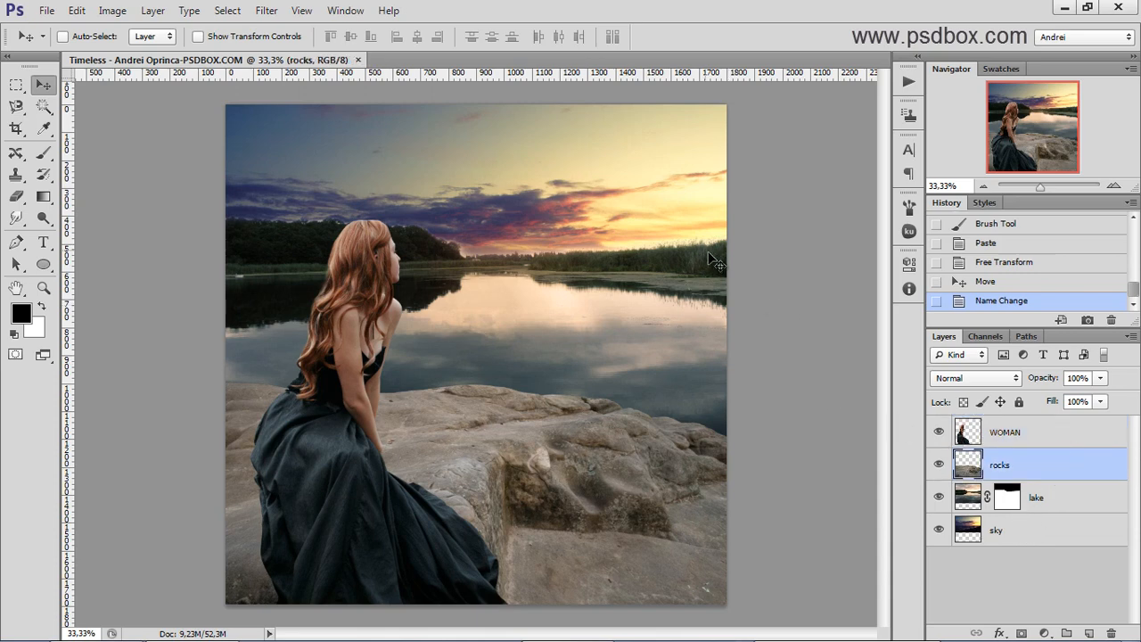
click(939, 432)
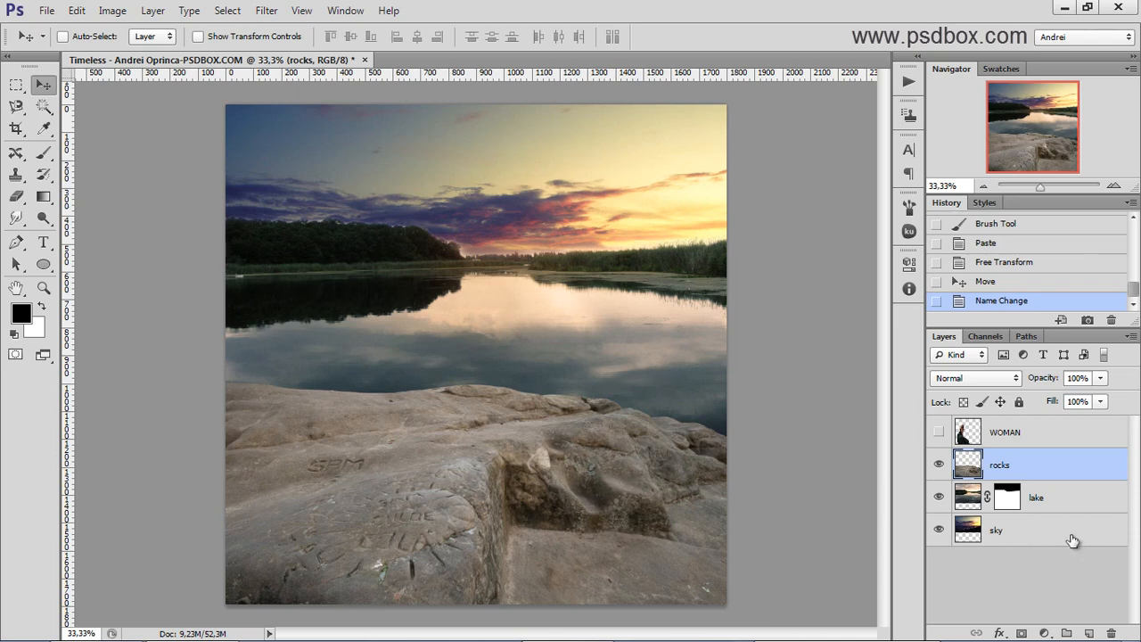
click(1045, 633)
click(997, 598)
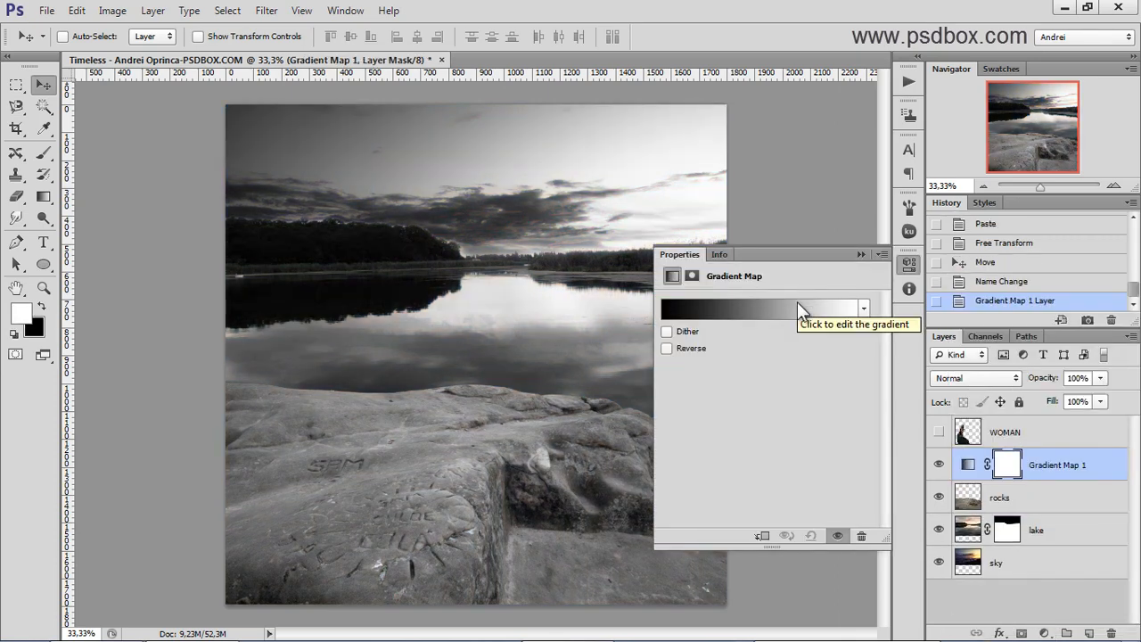
Step: Set the Gradient Map layer's blending mode to Multiply and its opacity to 50%
click(993, 376)
click(962, 75)
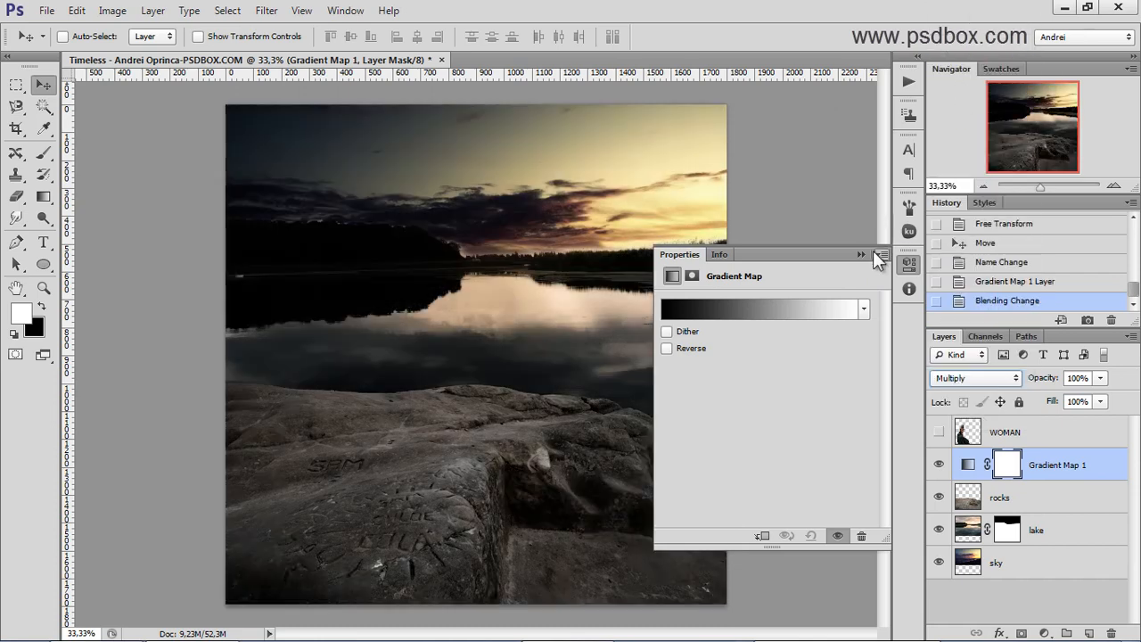
click(862, 253)
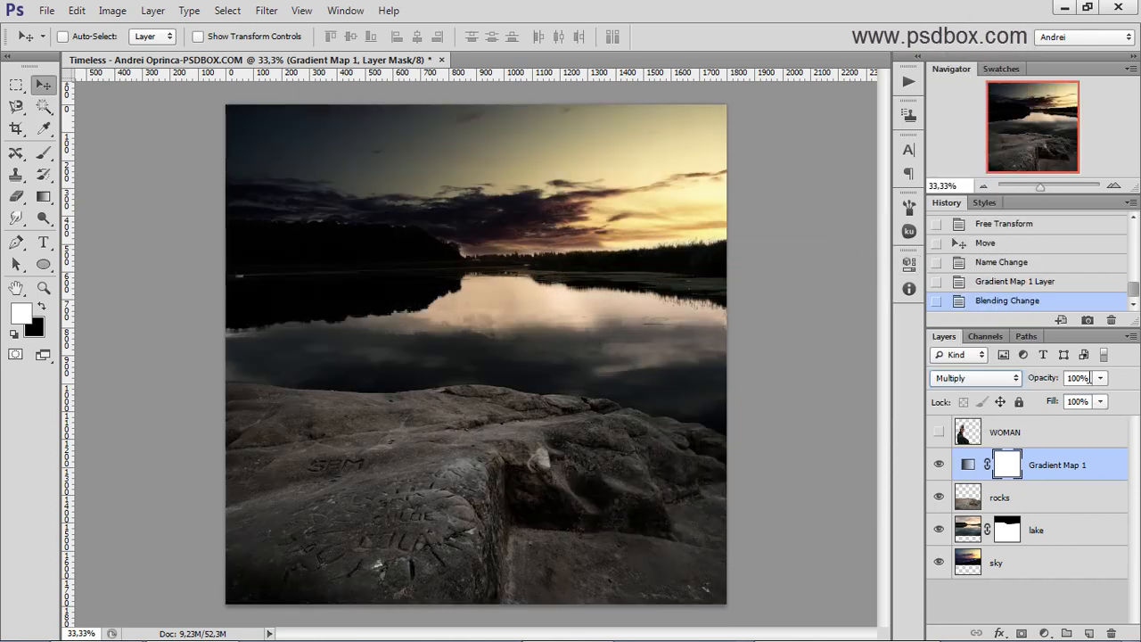
drag(1088, 379, 999, 375)
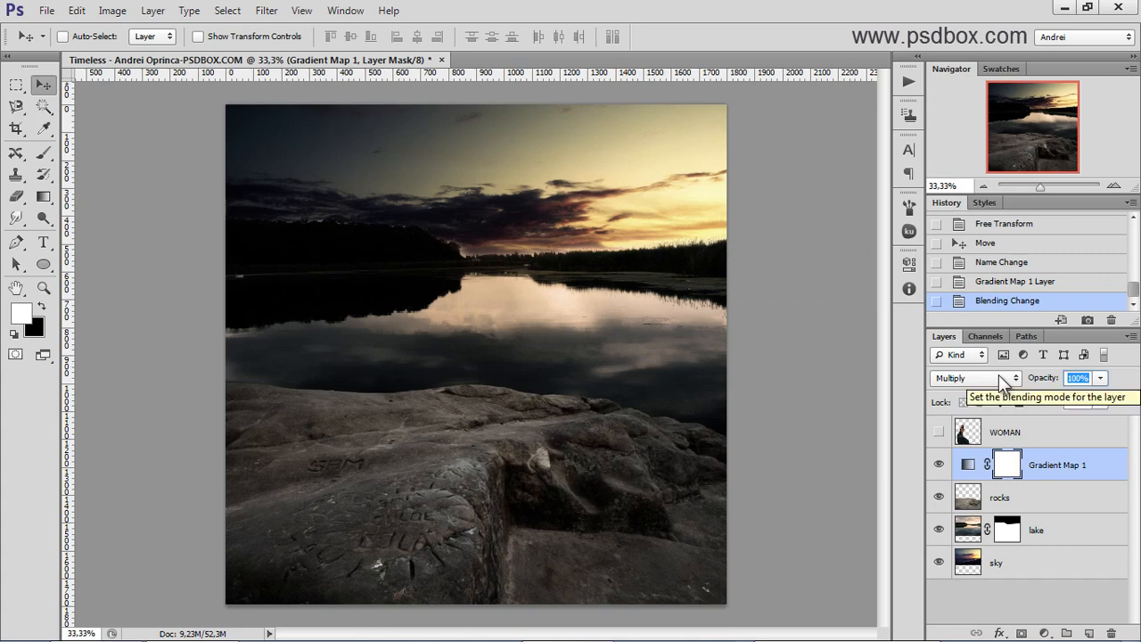
text(50)
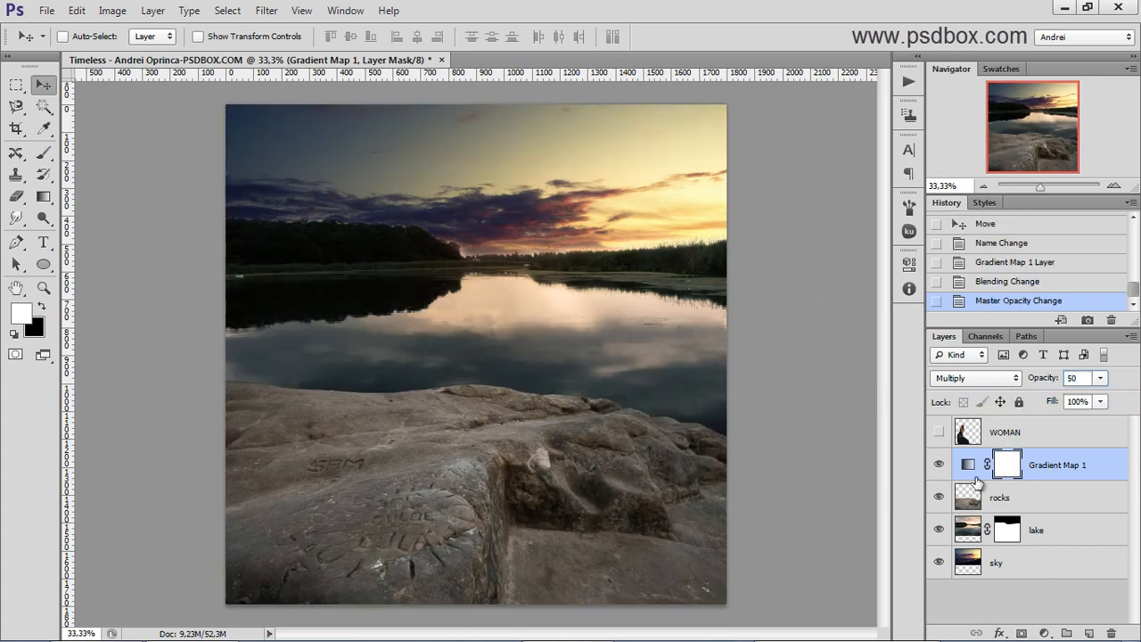
click(1079, 462)
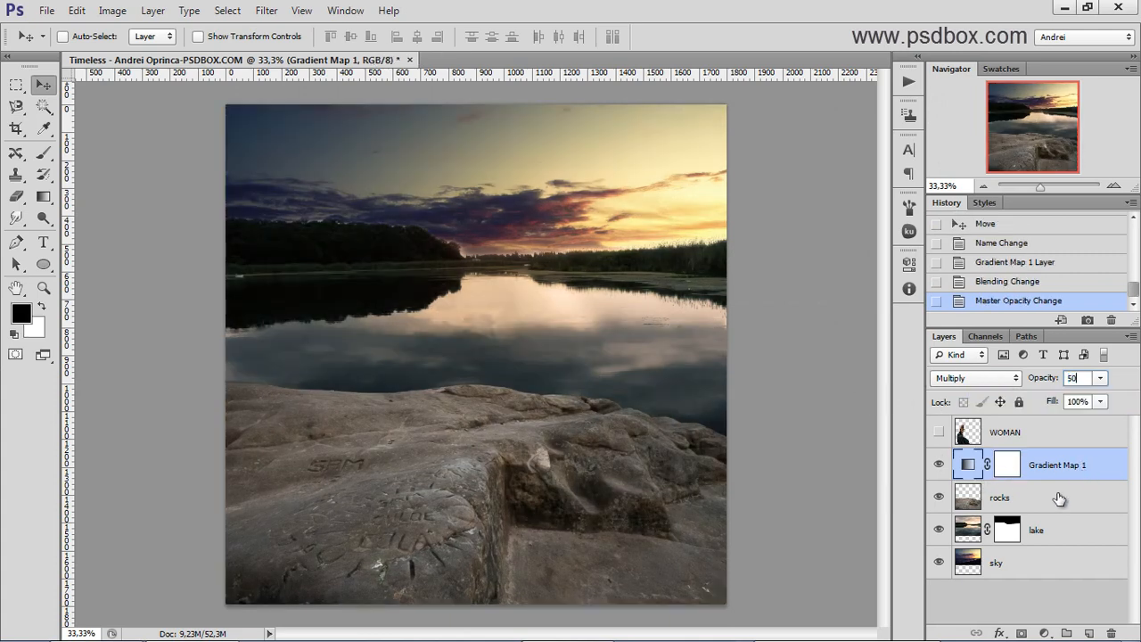
Step: Add a second Gradient Map adjustment above the first and give it the Violet, Orange preset
click(1044, 634)
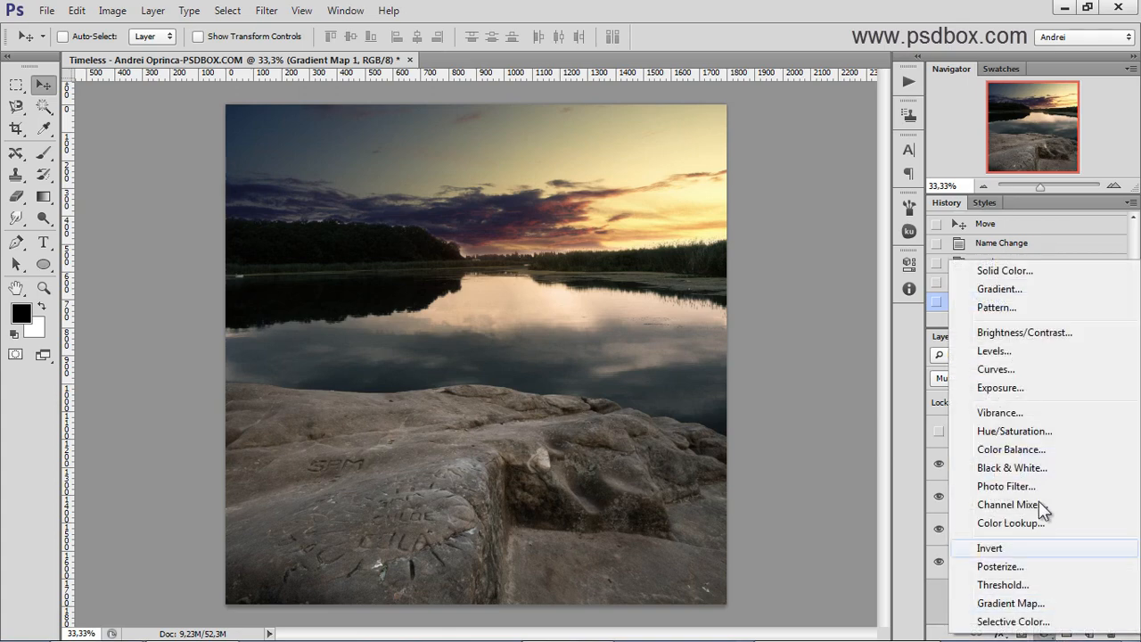
click(1036, 605)
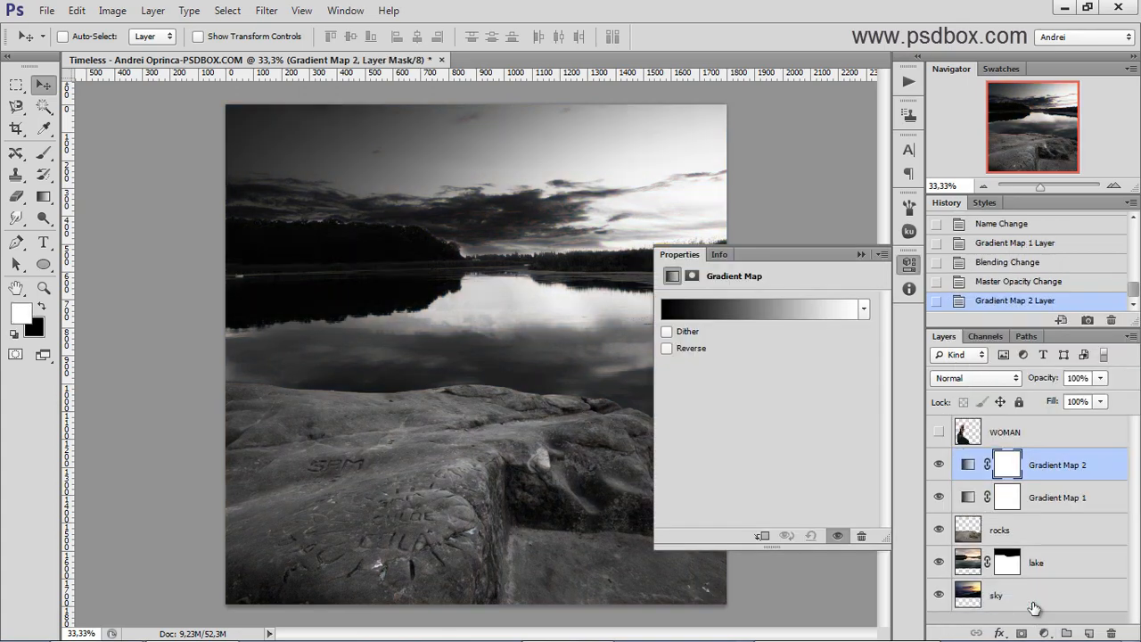
click(769, 308)
click(805, 214)
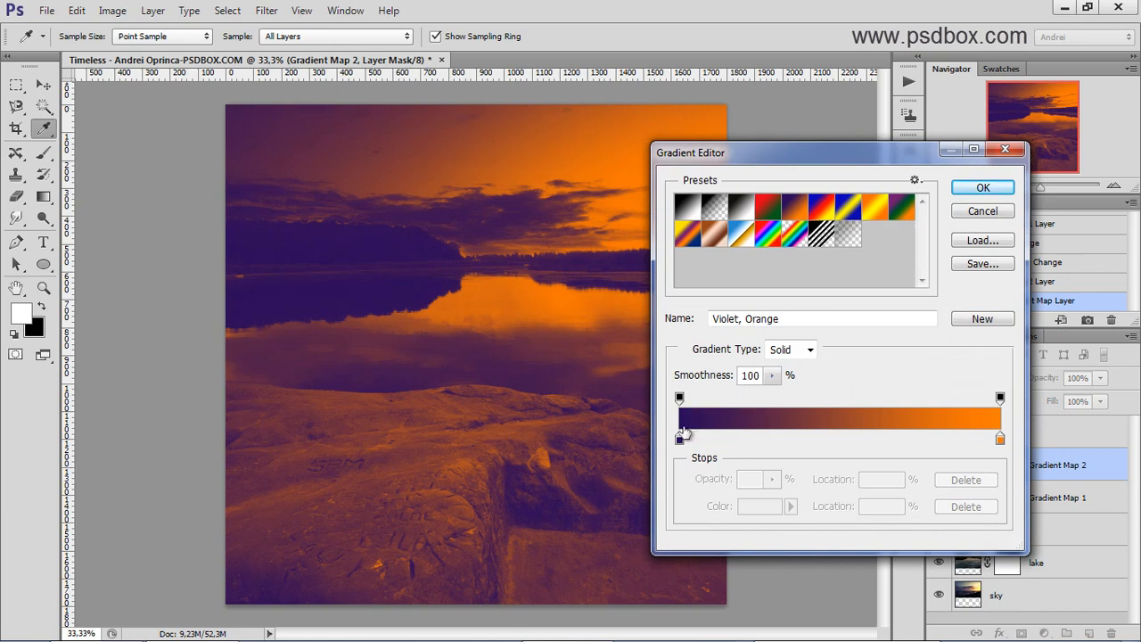
Step: Change the gradient's violet stop to the dark desaturated blue #29323b
click(679, 439)
click(768, 506)
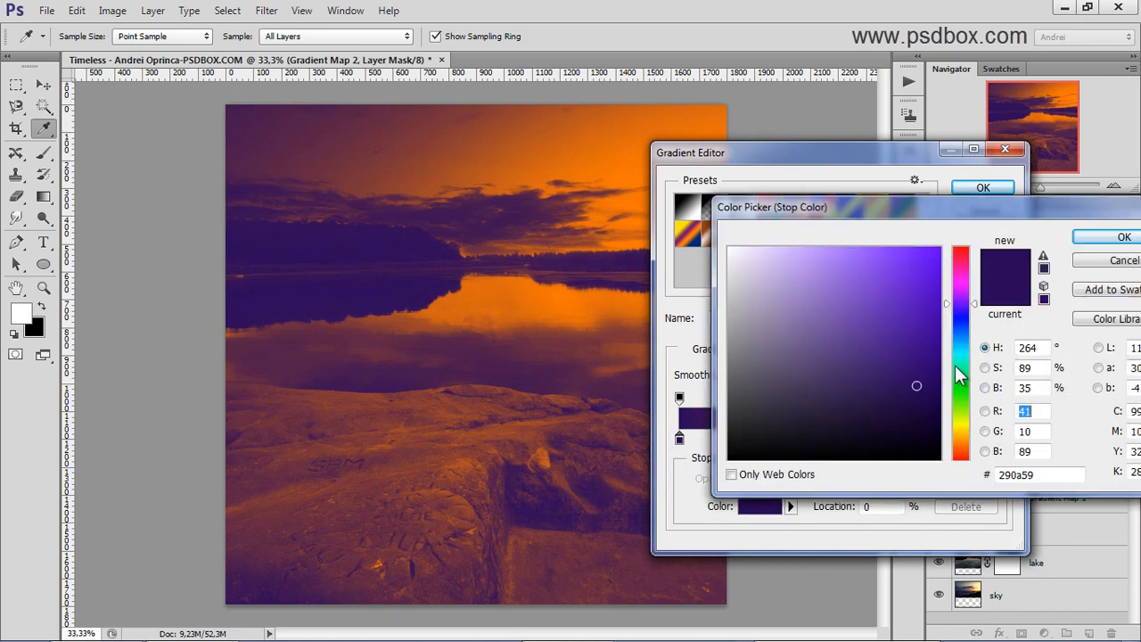
click(960, 336)
drag(792, 403, 793, 411)
click(1123, 239)
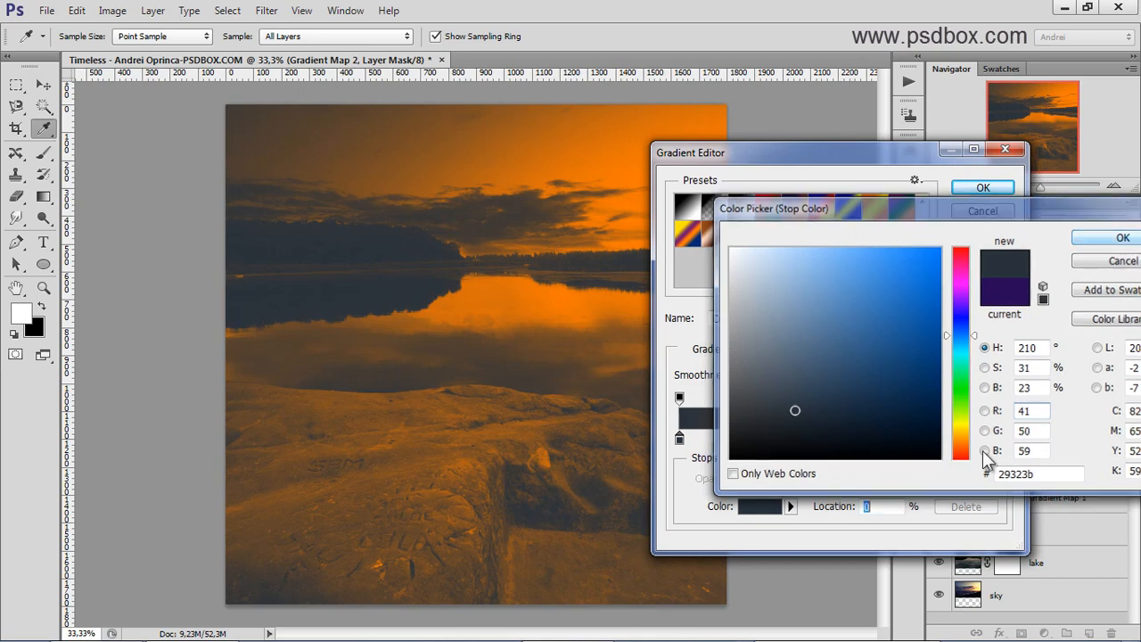
Step: Change the gradient's orange stop to the muted tan #be9269 and accept the edited gradient
click(1000, 442)
click(760, 505)
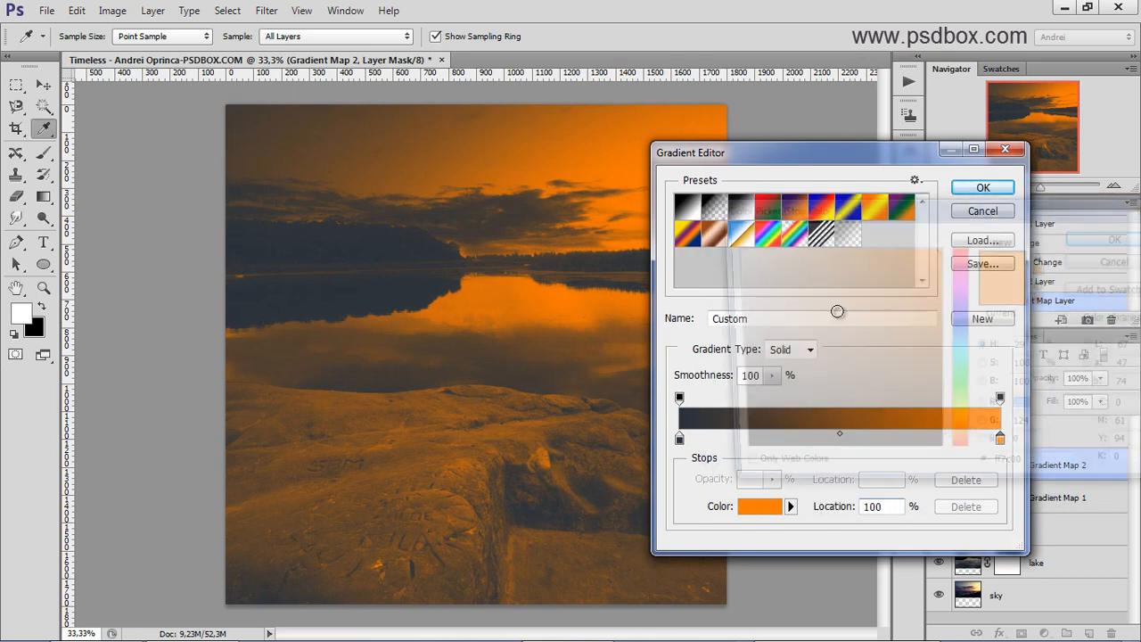
click(808, 295)
drag(808, 295, 823, 301)
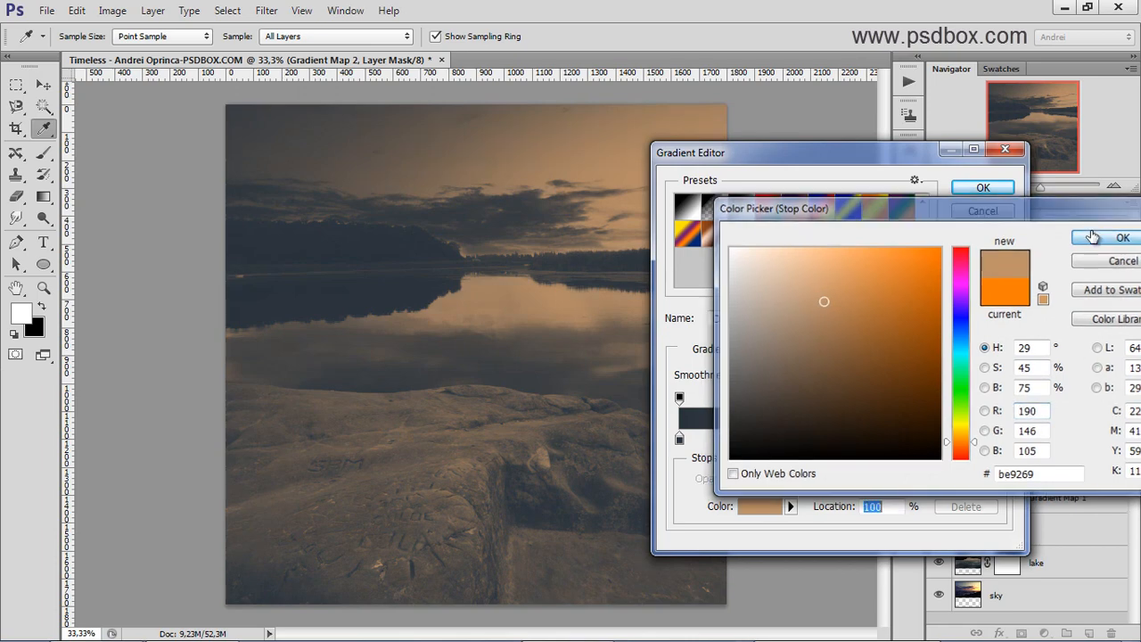
click(1106, 234)
click(994, 191)
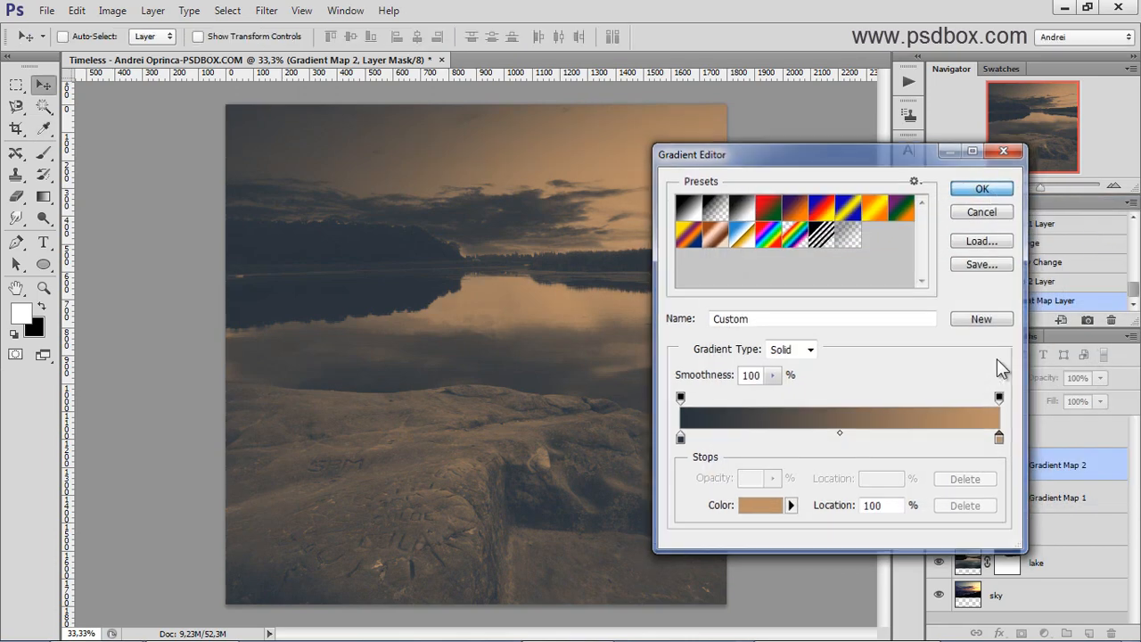
Step: Set the second Gradient Map layer's blending mode to Soft Light and collapse its properties
click(973, 381)
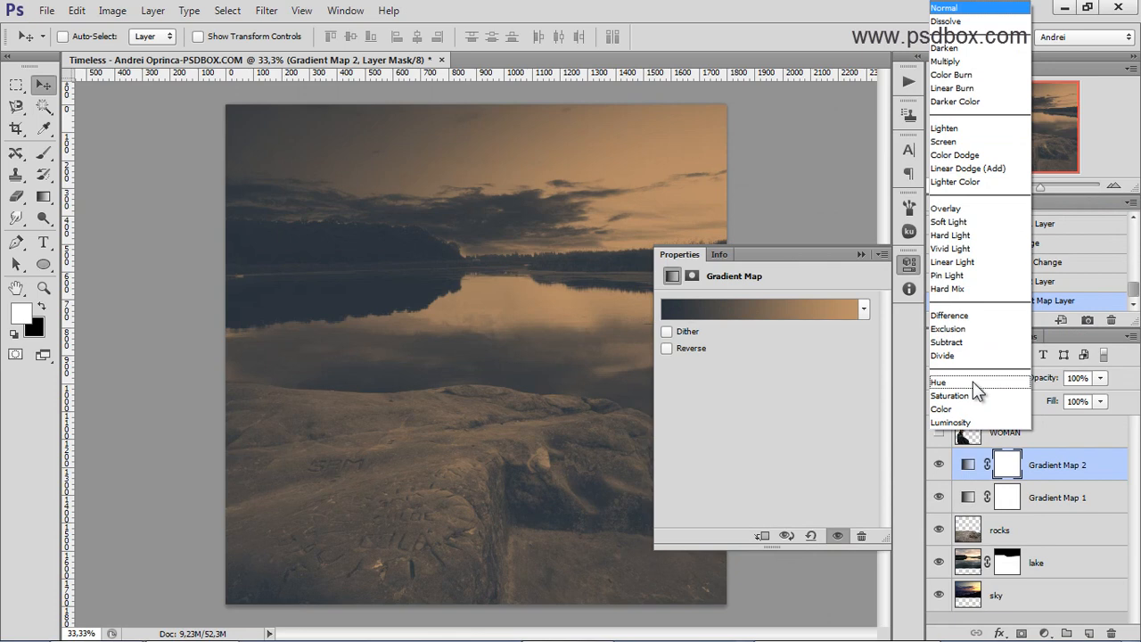
click(961, 221)
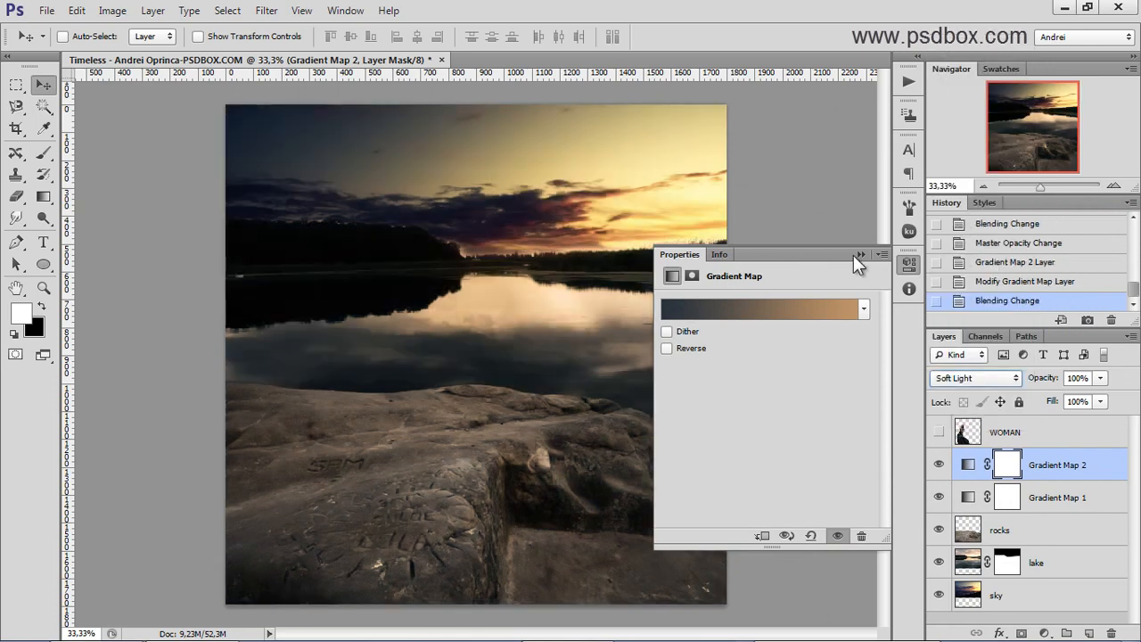
click(861, 255)
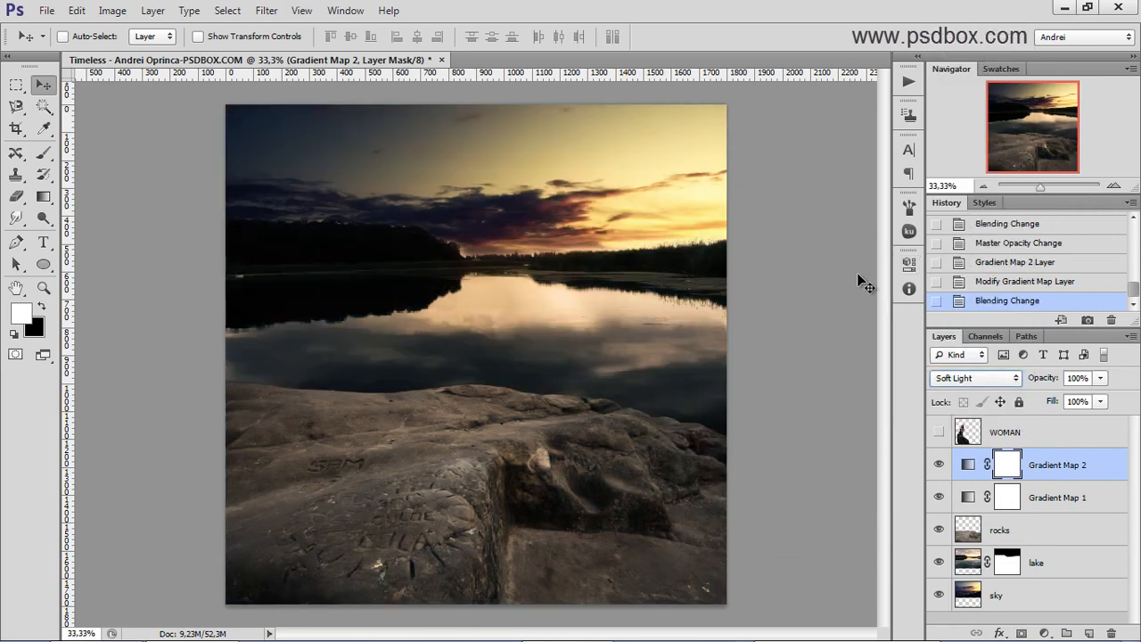
Step: Reduce the Gradient Map 2 layer's opacity to 60%
click(1093, 378)
text(60)
click(1075, 464)
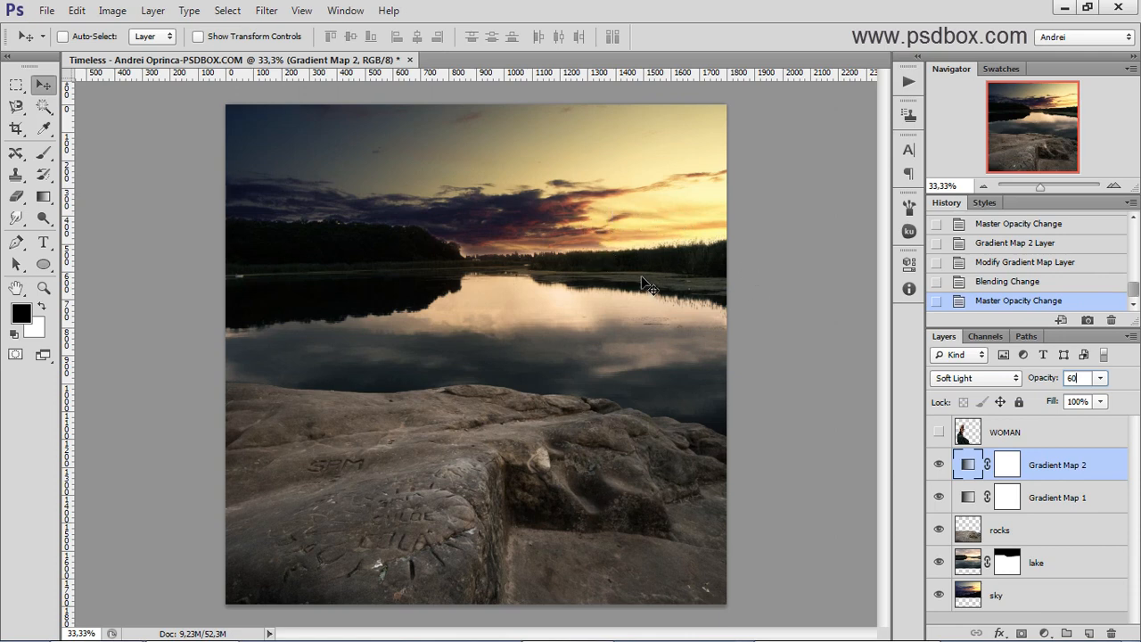
Step: Compare the image with and without the Gradient Map adjustments by switching their visibility off and on
click(939, 464)
click(1007, 497)
click(939, 498)
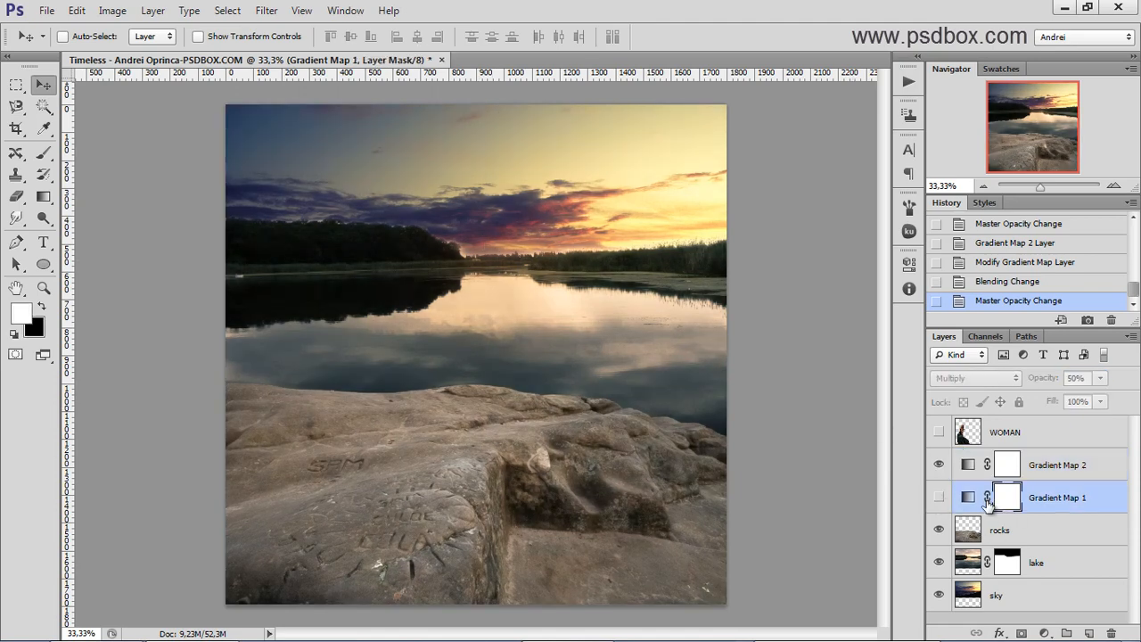
click(939, 498)
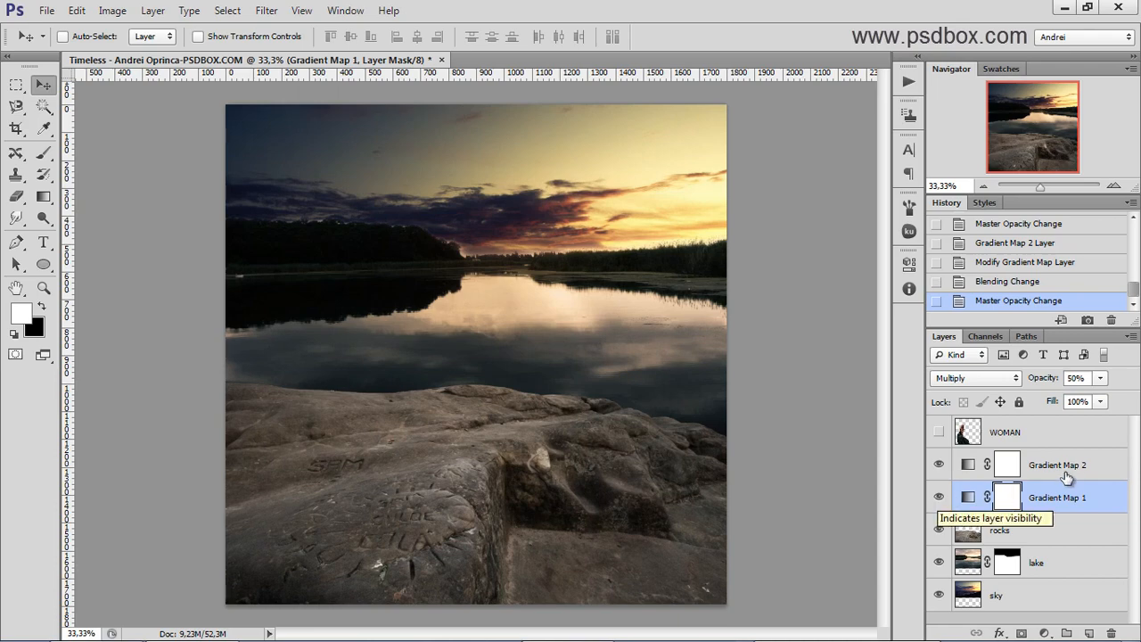
click(1101, 468)
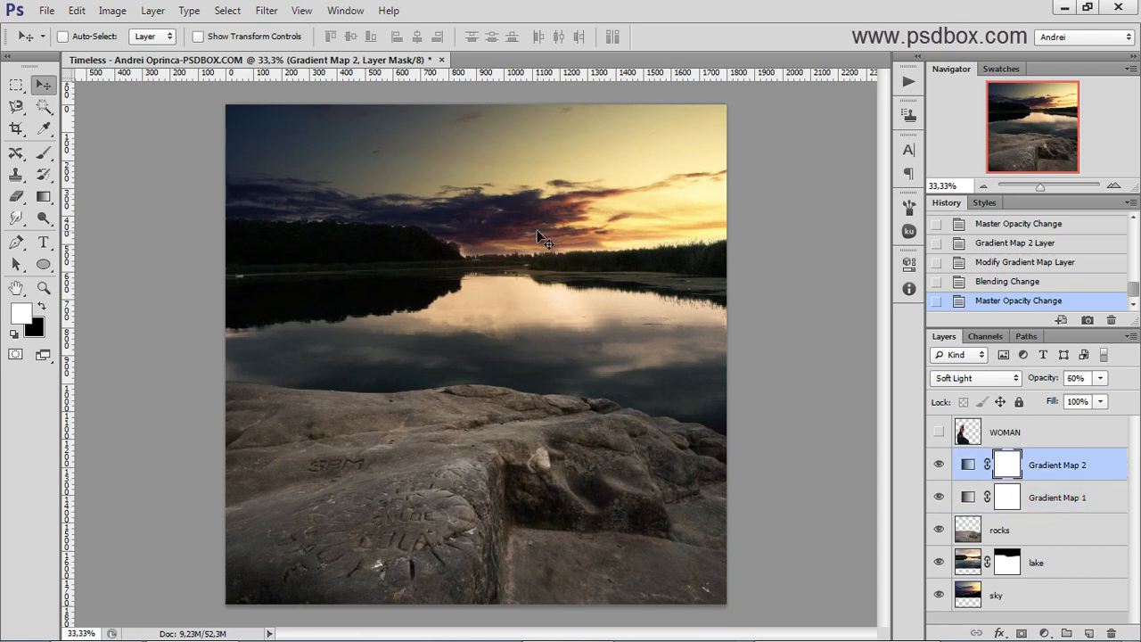
Step: Paint black on the lake layer's mask with a soft 39 px brush to hide the bright fringe above the treetops on the far left shore
scroll(301, 223, up, 6)
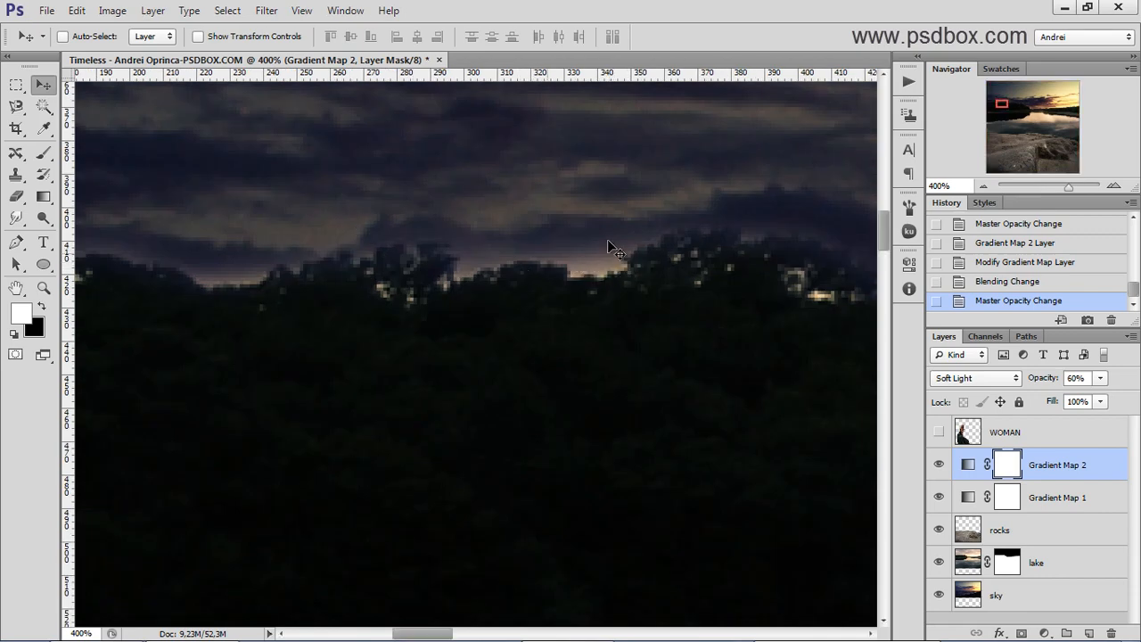
click(1008, 566)
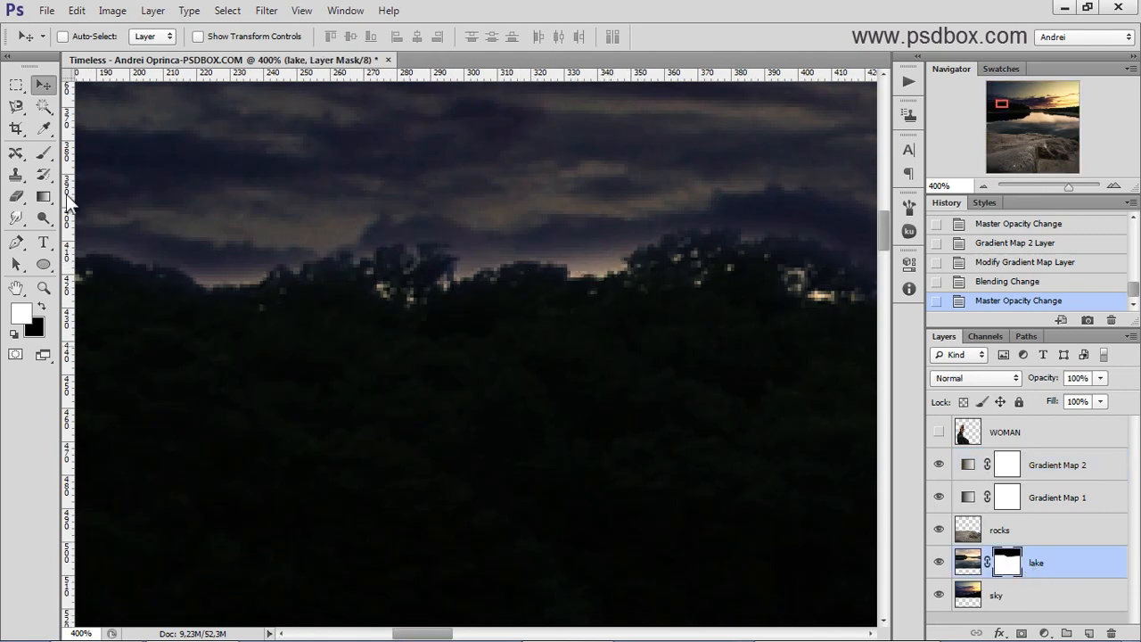
click(49, 157)
right_click(551, 230)
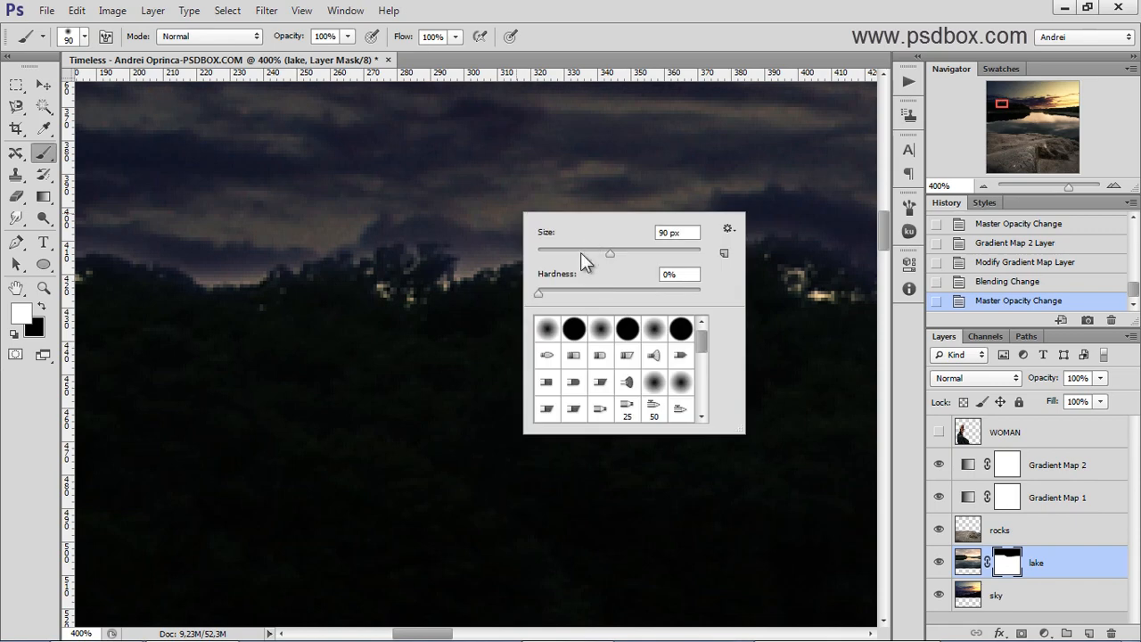
click(579, 252)
key(Return)
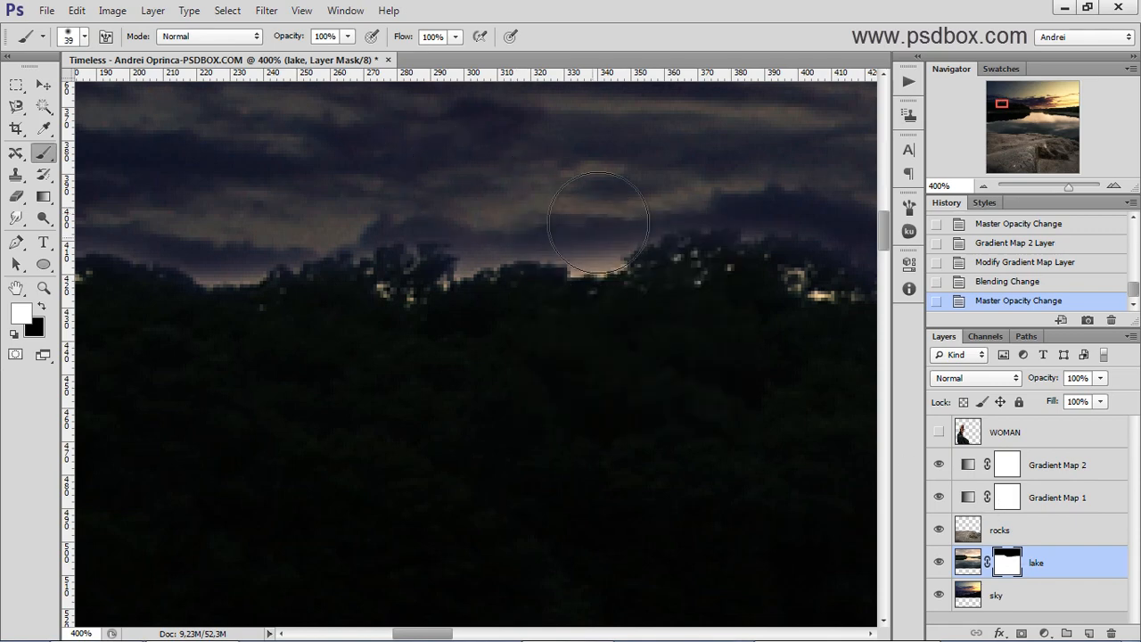
click(591, 228)
key(ctrl+z)
key(x)
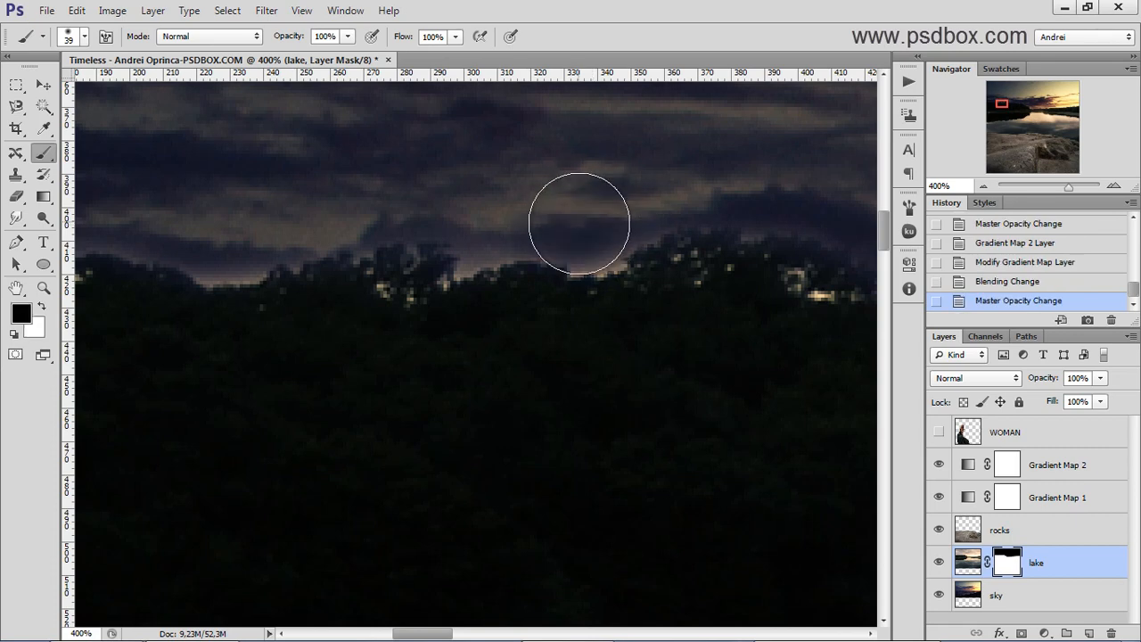
click(585, 228)
click(617, 205)
right_click(629, 201)
click(467, 227)
click(464, 219)
key(space)
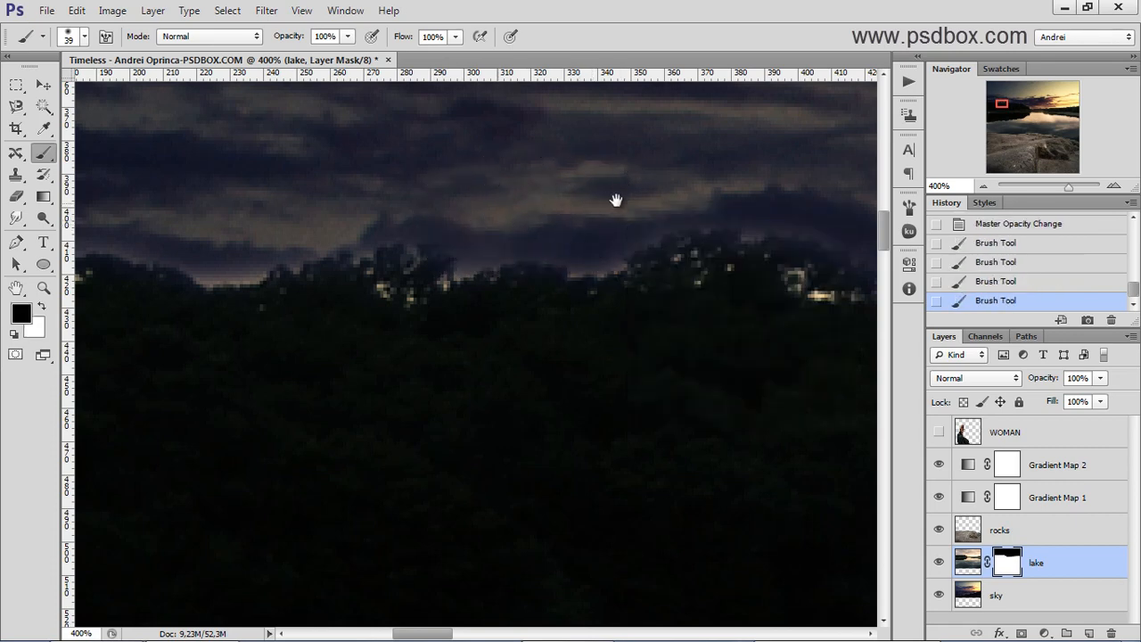
Step: Continue masking the bright fringe along the left shore's treetops farther right, toward the slope of the forest
drag(617, 199, 321, 212)
drag(781, 214, 496, 233)
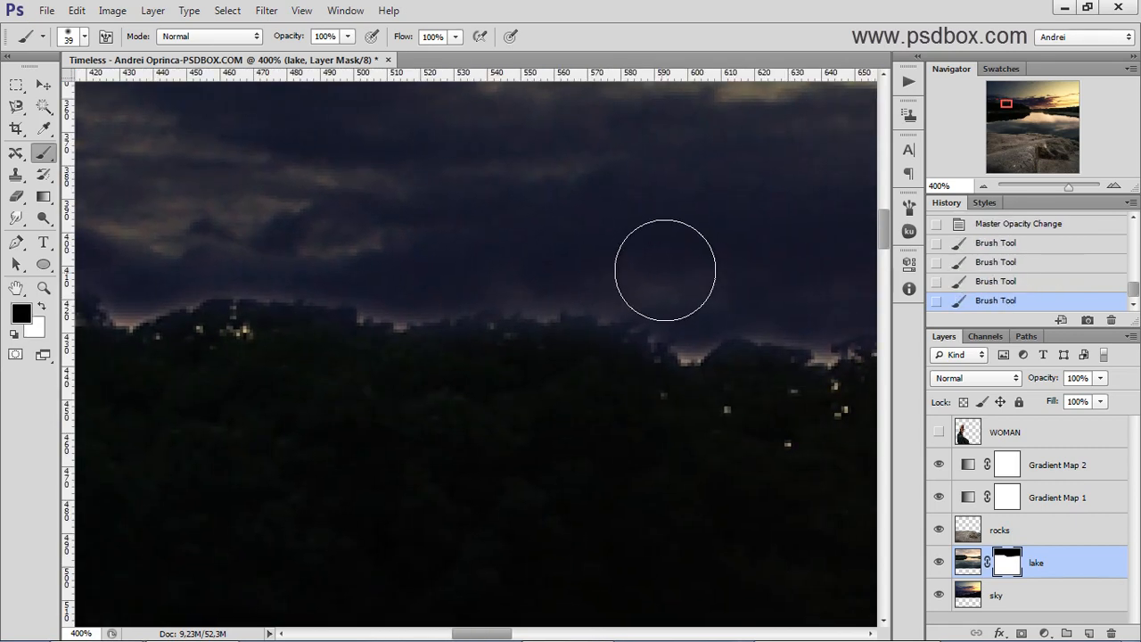
click(681, 272)
key(space)
drag(682, 272, 387, 232)
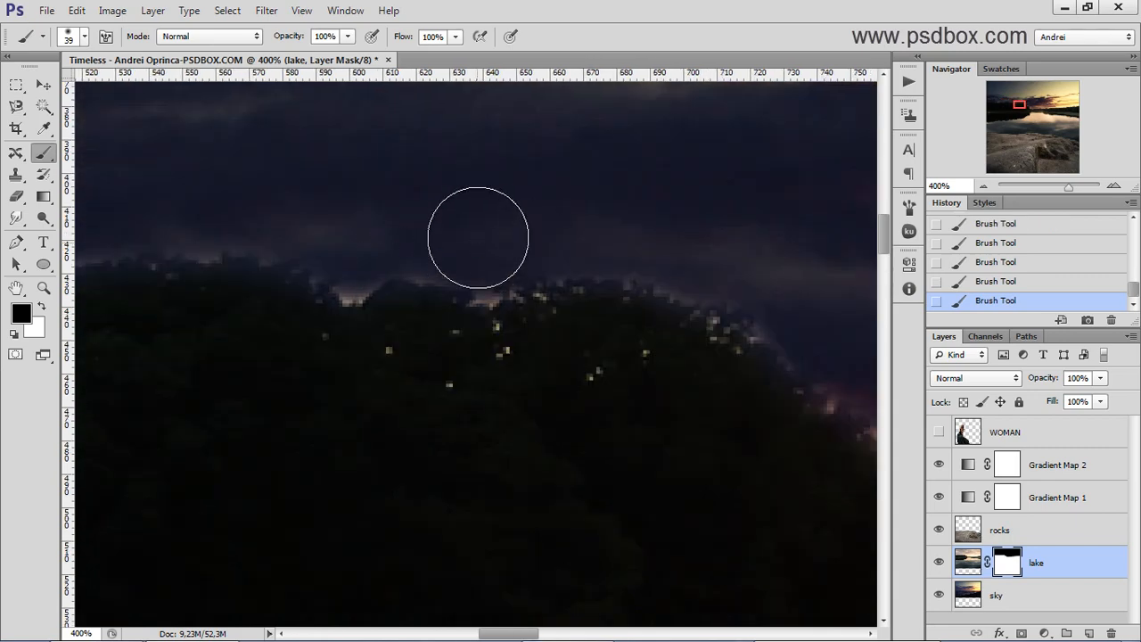
scroll(333, 191, down, 4)
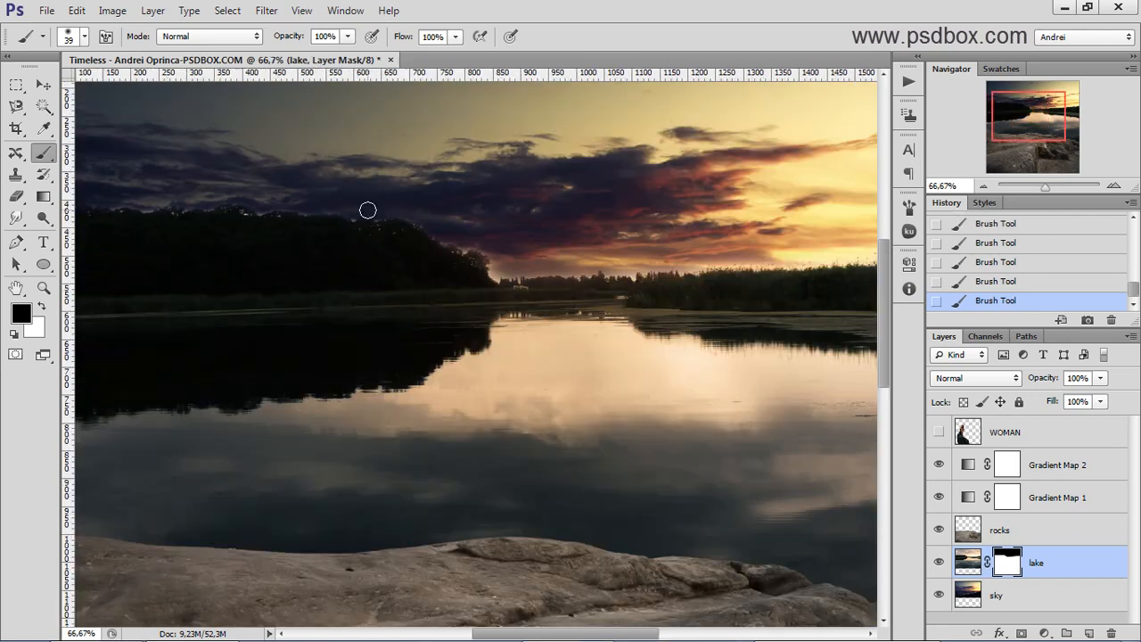
drag(440, 255, 478, 273)
scroll(401, 257, up, 1)
scroll(401, 257, down, 1)
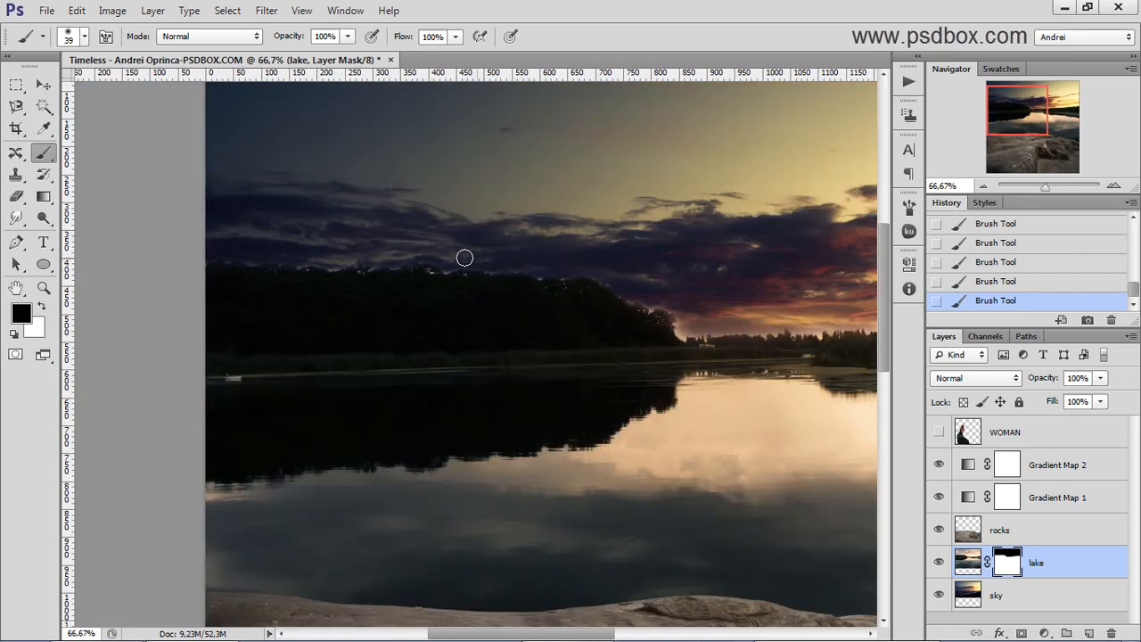
Step: Enlarge the brush to 68 px, soften the lake mask along the dark treetops with black, and undo the last stroke
scroll(308, 259, up, 2)
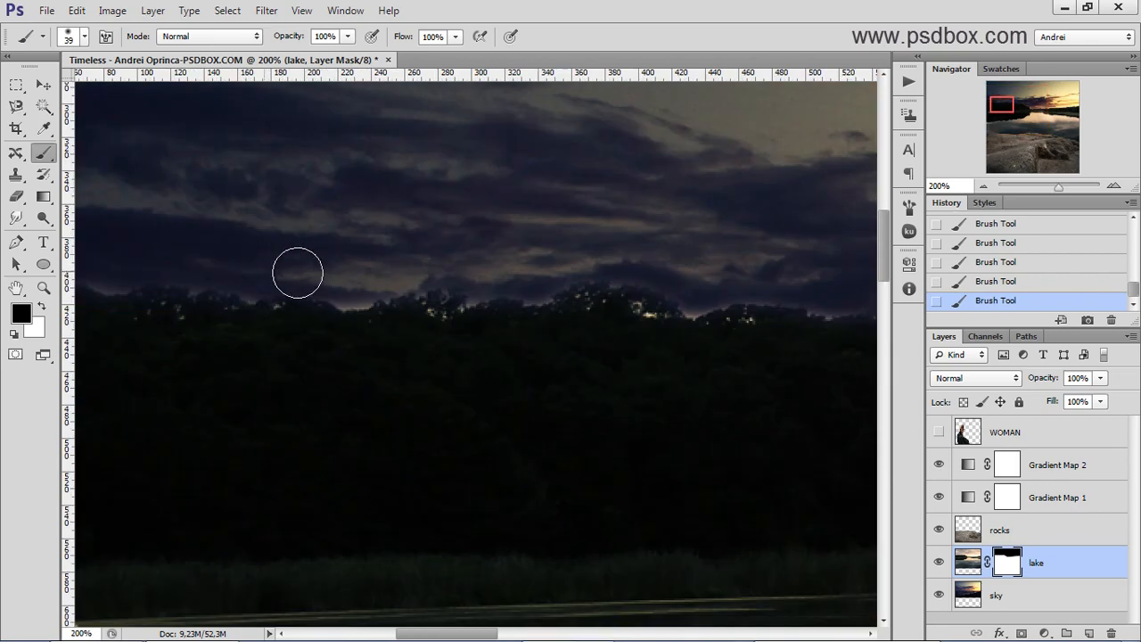
right_click(575, 266)
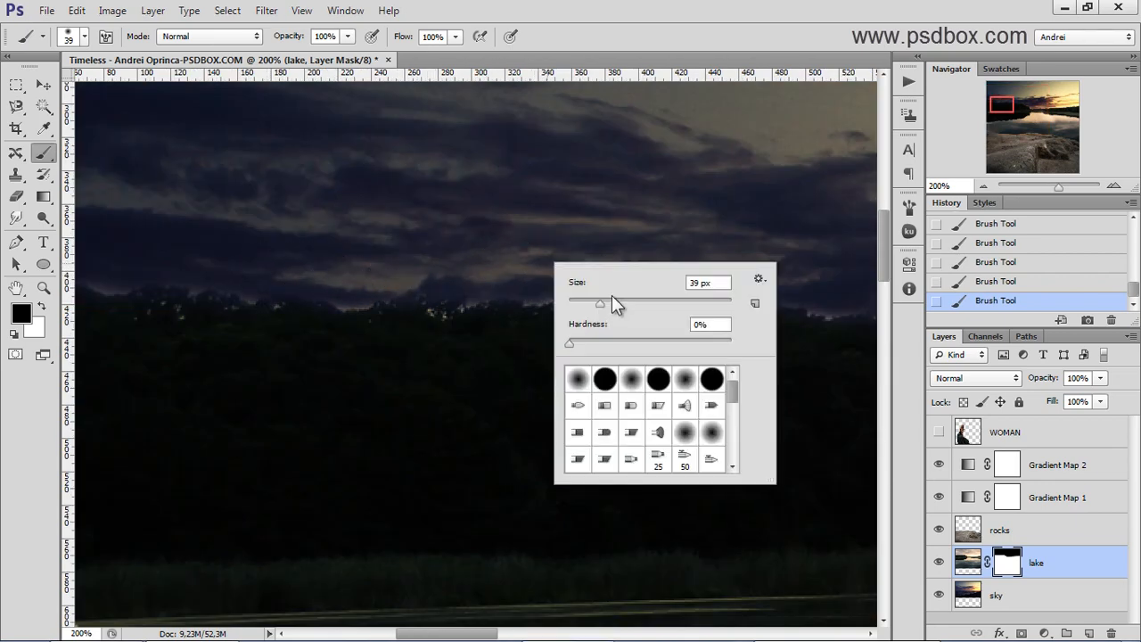
click(625, 300)
click(490, 265)
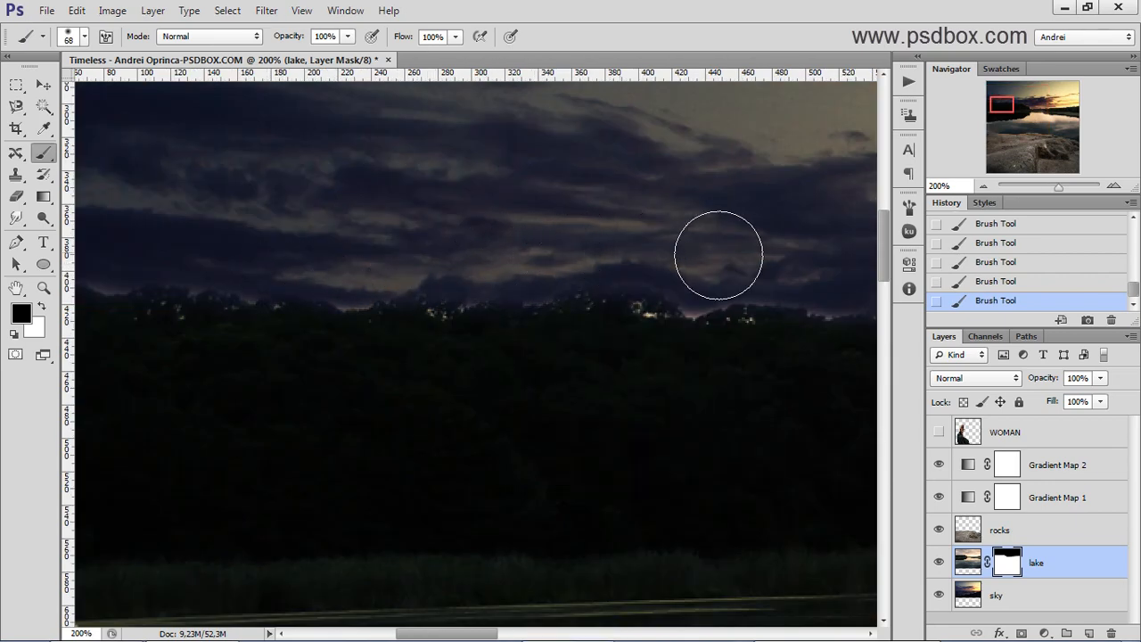
scroll(586, 245, right, 3)
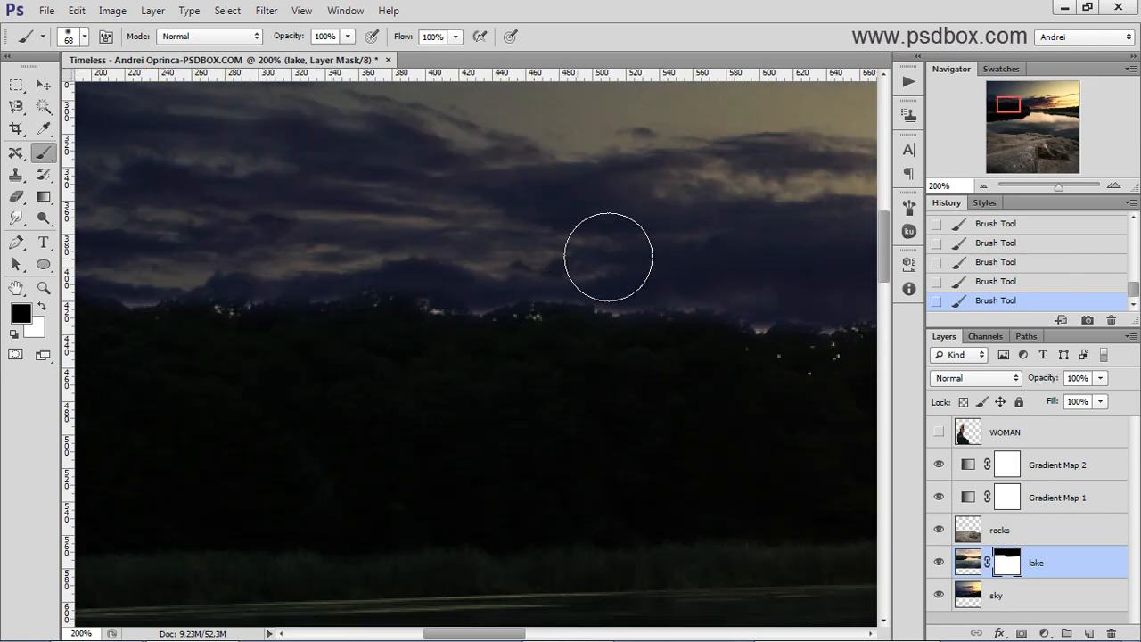
scroll(618, 243, down, 3)
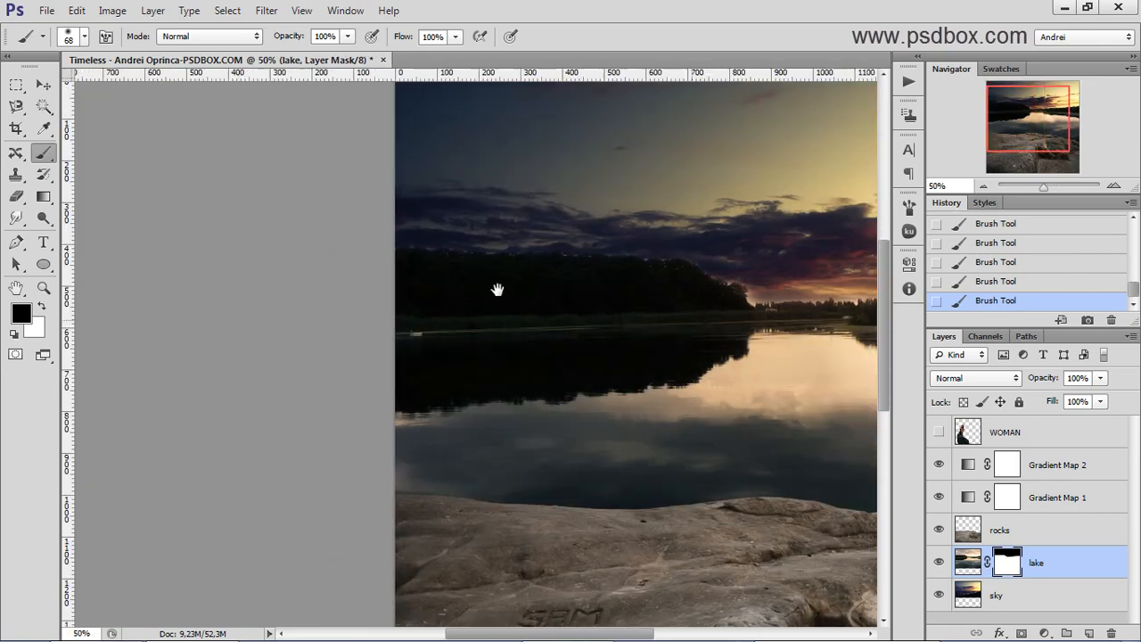
scroll(469, 229, up, 4)
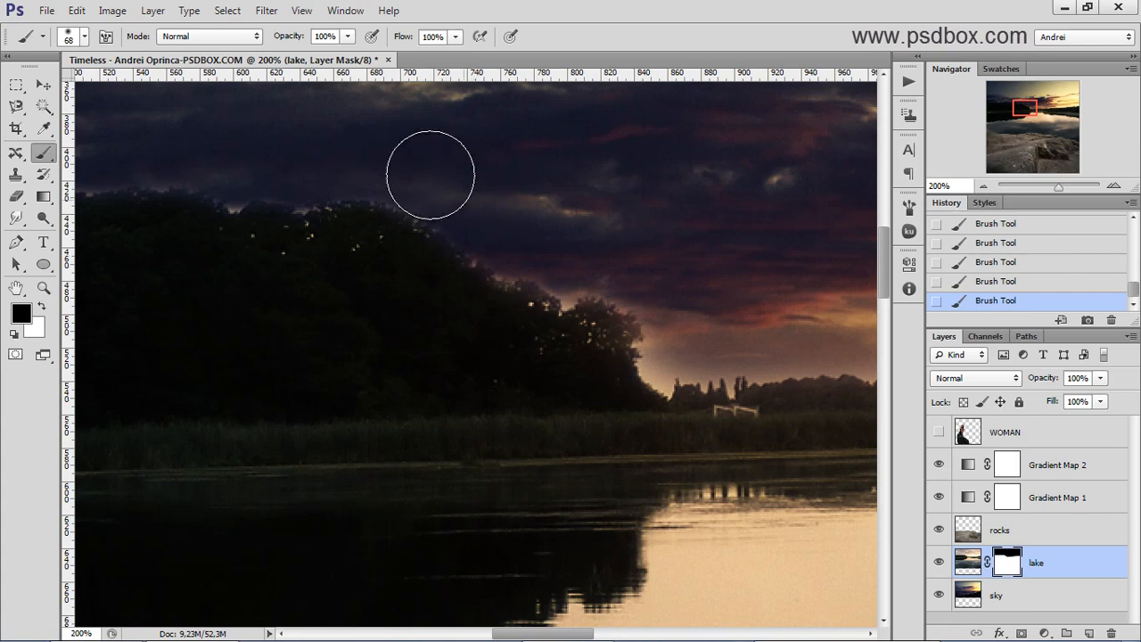
scroll(423, 161, down, 3)
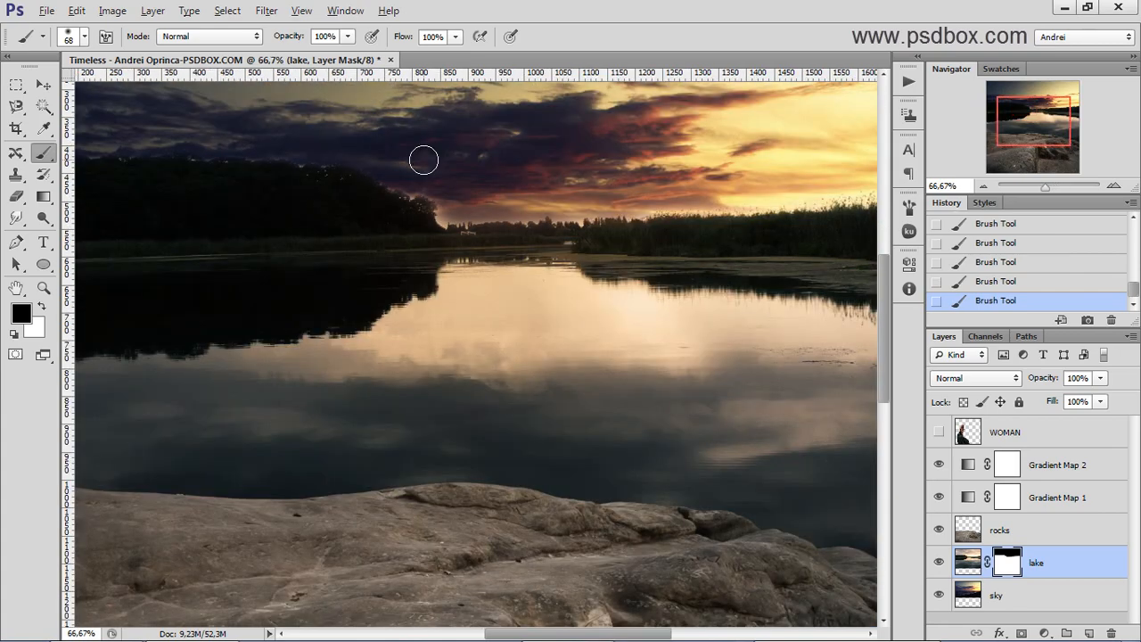
key(ctrl+z)
scroll(428, 171, down, 1)
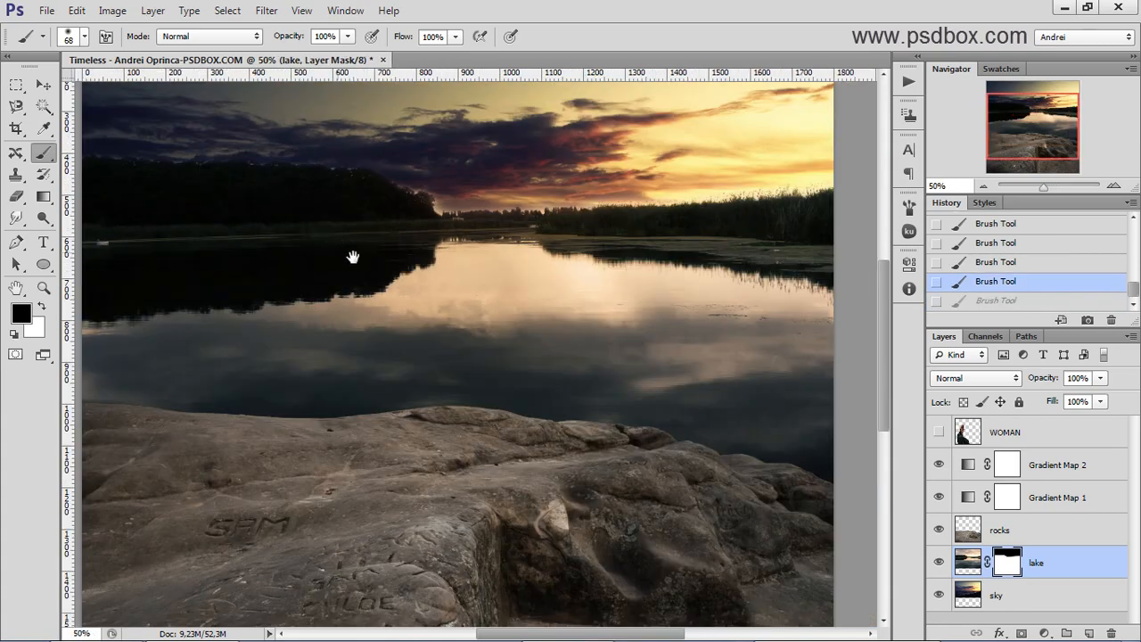
mouse_move(351, 255)
mouse_down()
mouse_move(516, 260)
mouse_move(475, 266)
mouse_up()
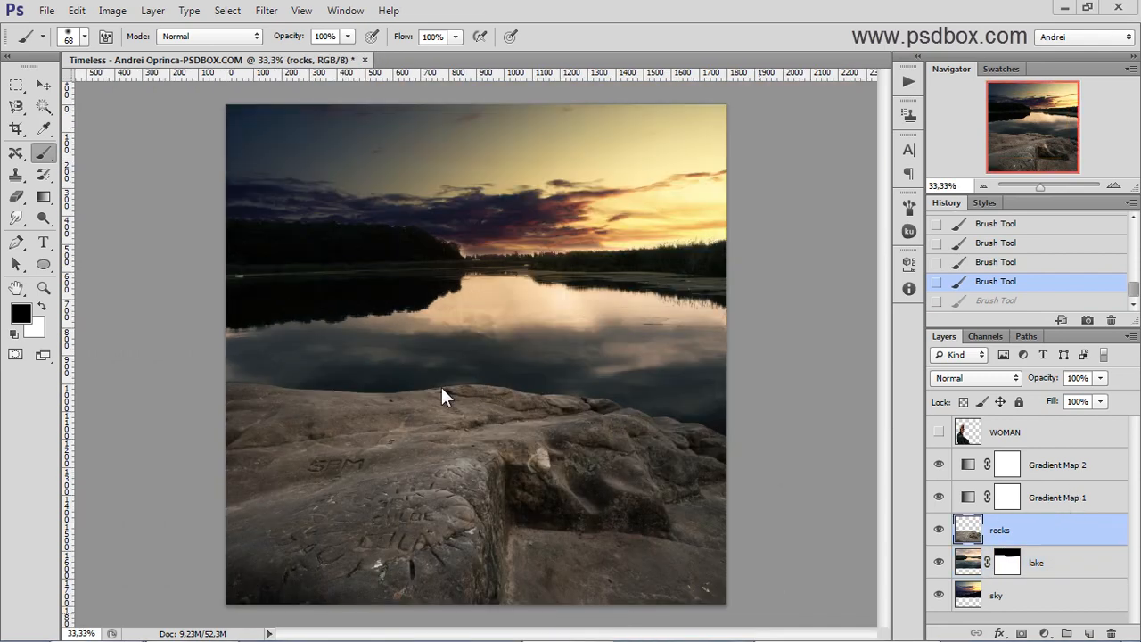
Step: Add a Gradient Overlay style to the rocks layer and give the gradient's black stop a blue hue of 198°
double_click(1105, 532)
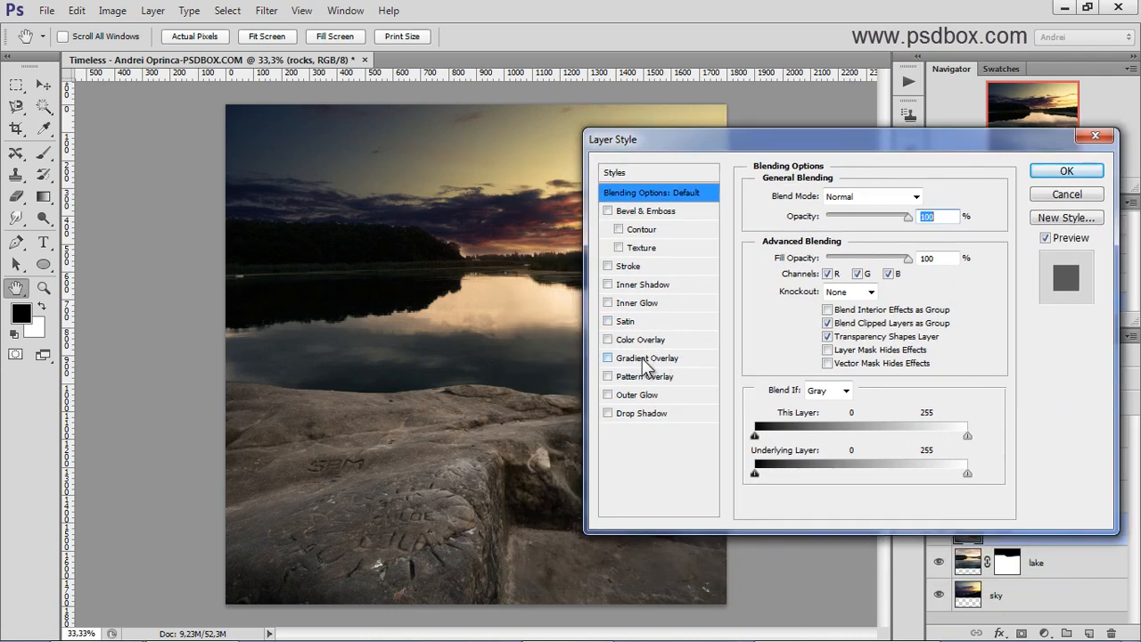
click(655, 359)
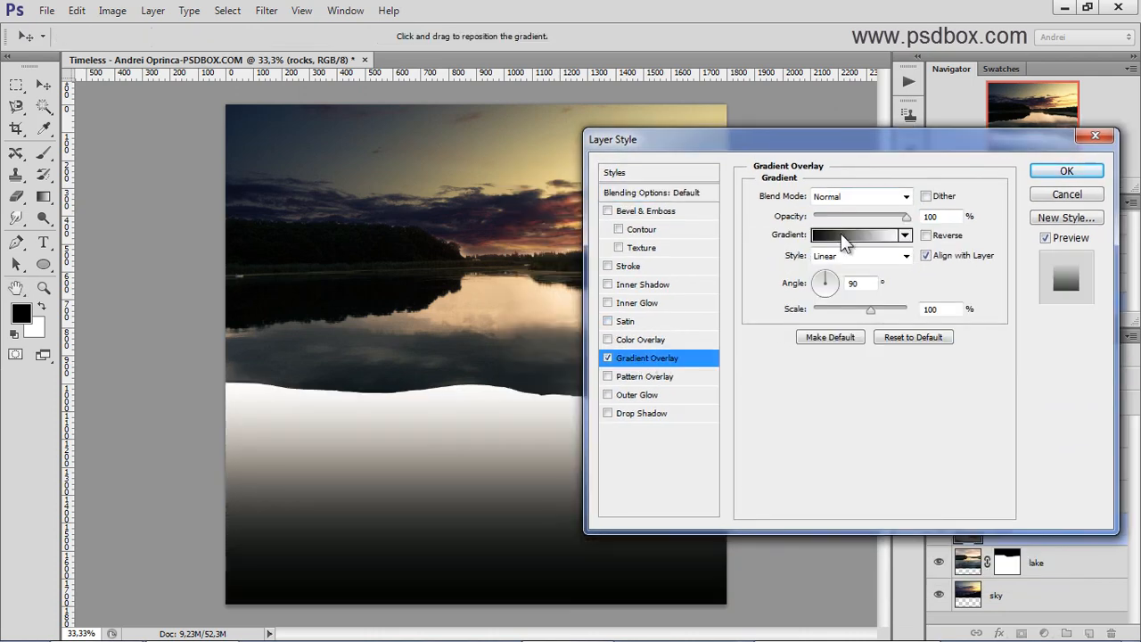
click(848, 236)
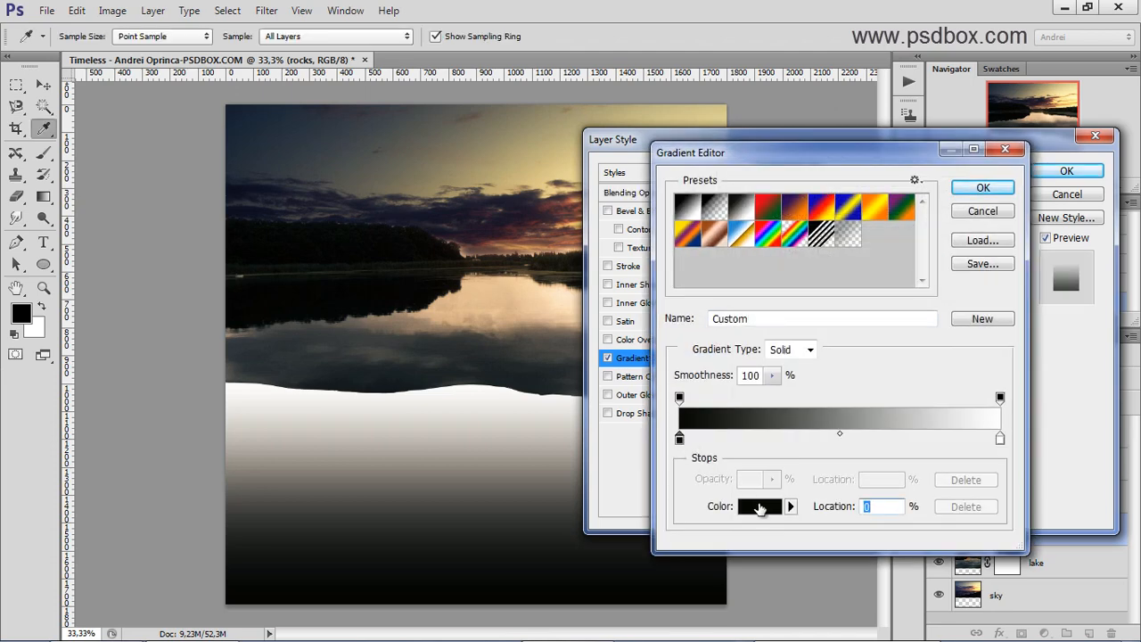
click(759, 506)
click(961, 344)
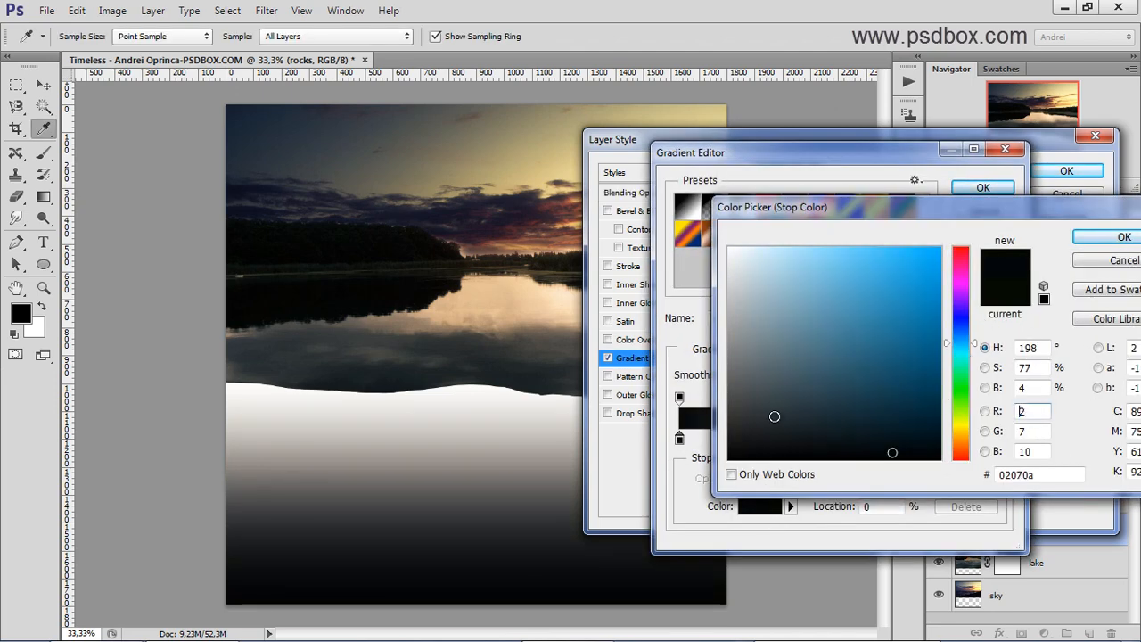
Step: Set the rocks gradient's stops to dark blue-grey 2c3c43 at 0% and tan a19572 at 100%, and accept the gradient
drag(775, 416, 797, 403)
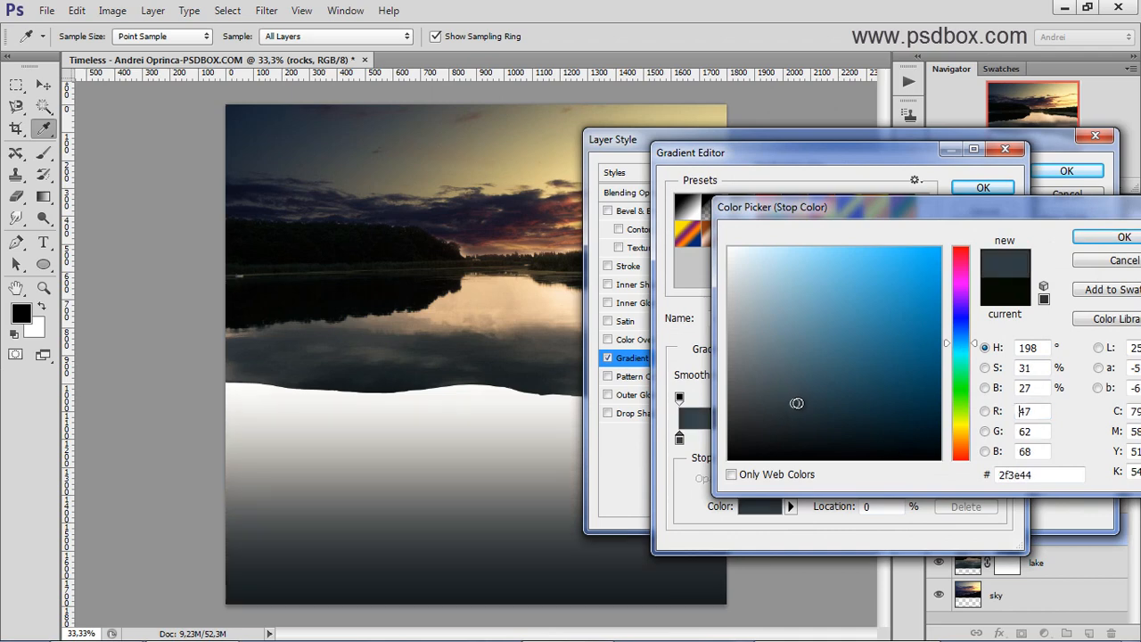
click(1120, 239)
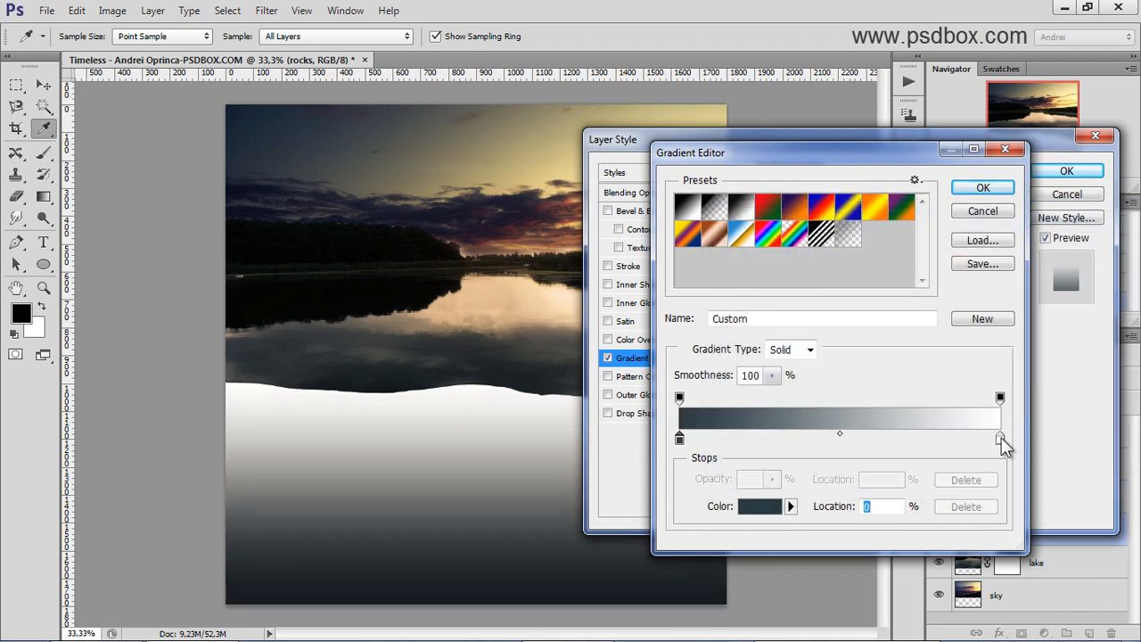
click(1000, 441)
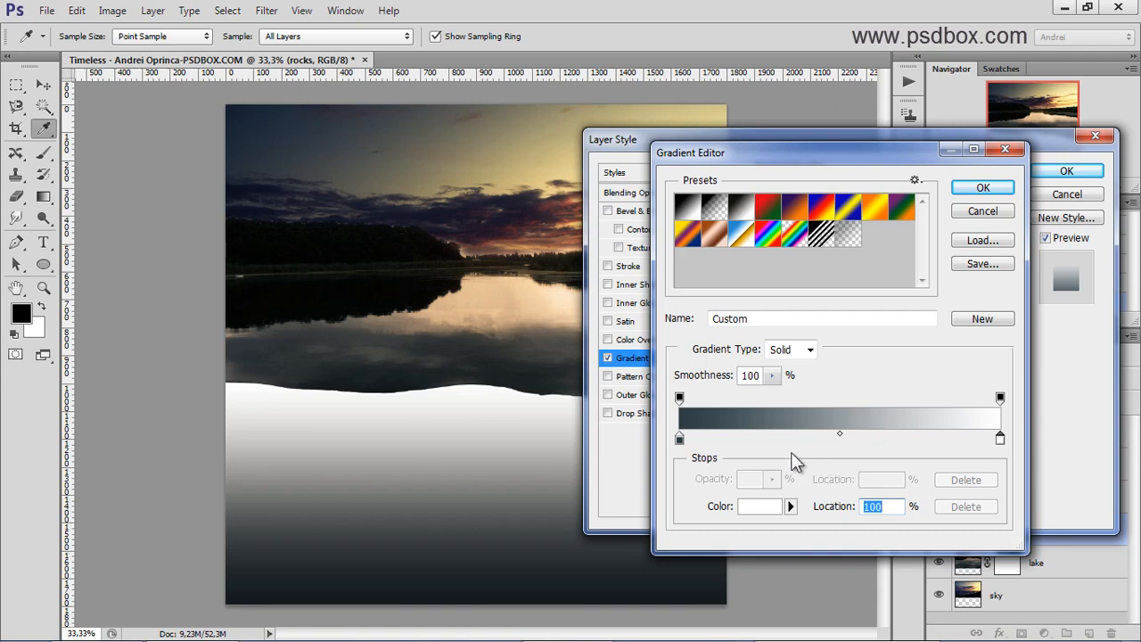
click(759, 506)
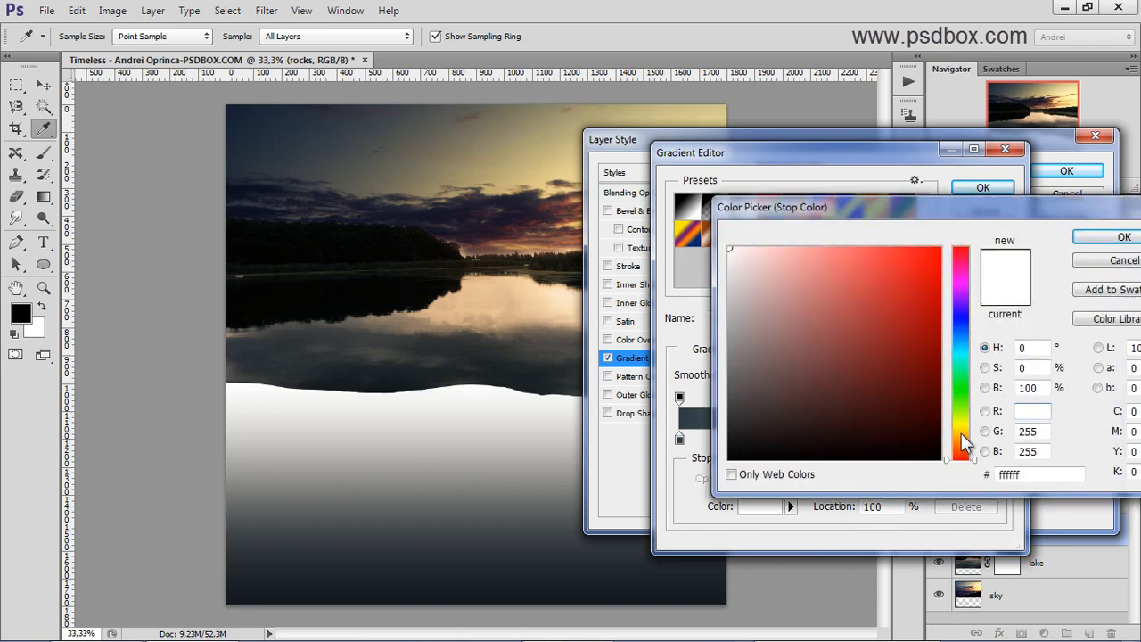
click(961, 434)
click(784, 298)
click(790, 325)
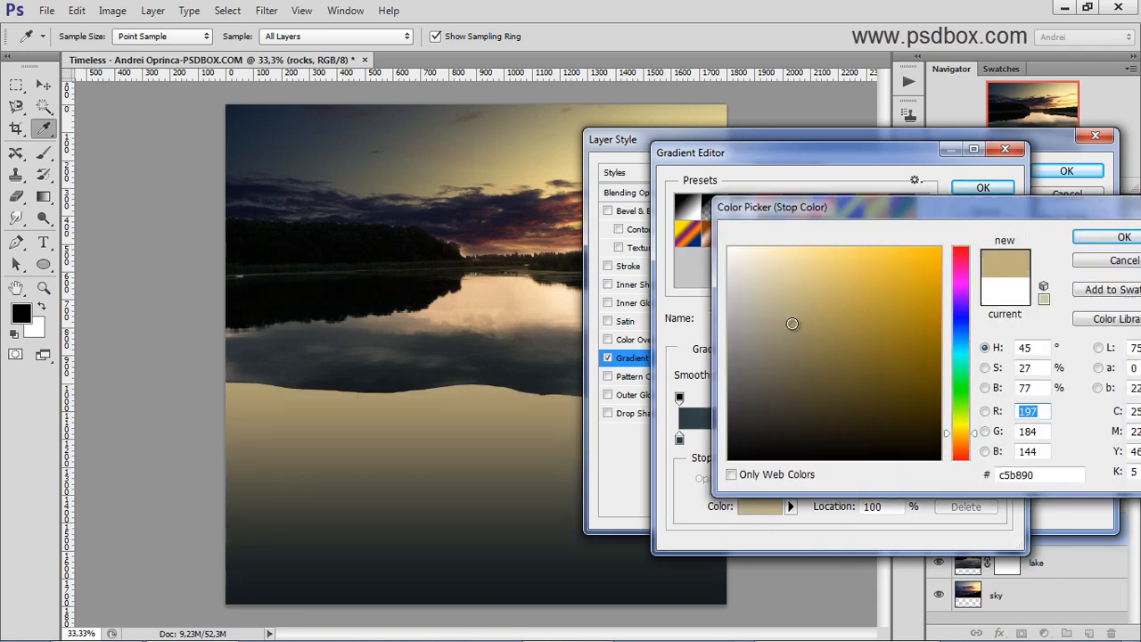
click(1126, 233)
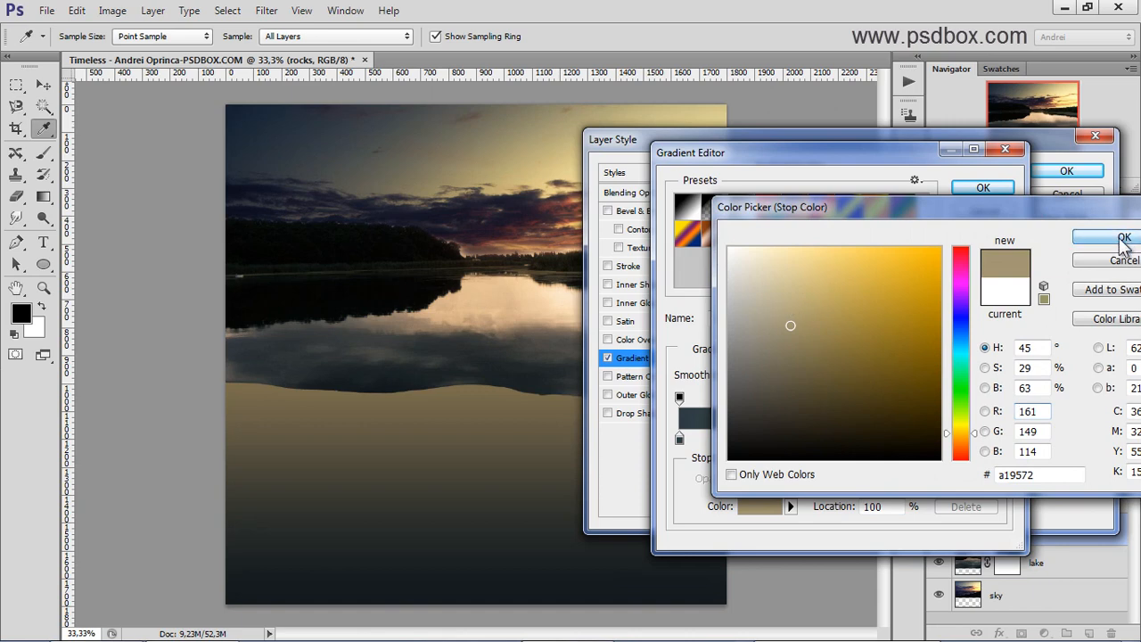
click(982, 188)
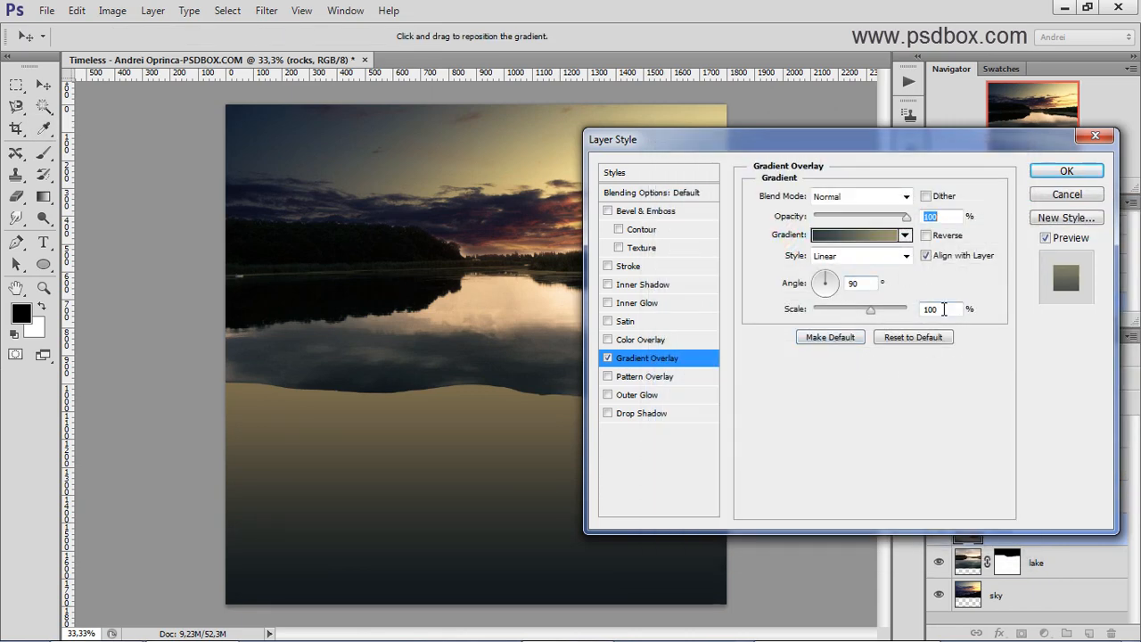
Step: Set the rocks layer's Gradient Overlay angle to 70°, keeping the canvas in view to check the result
click(873, 283)
text(70)
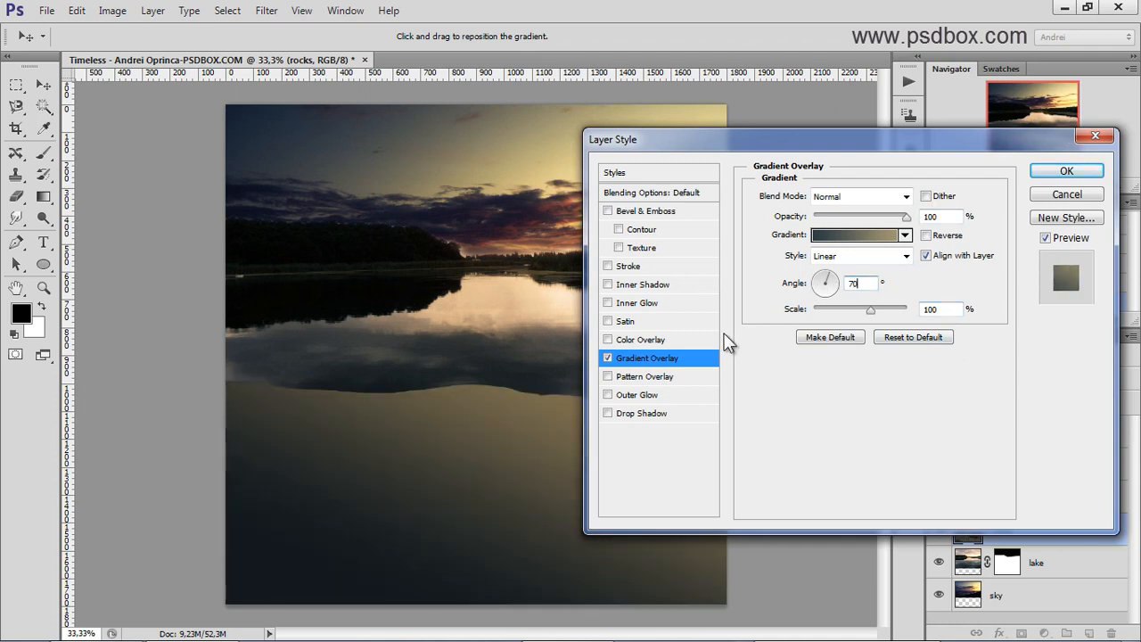
drag(901, 138, 1013, 138)
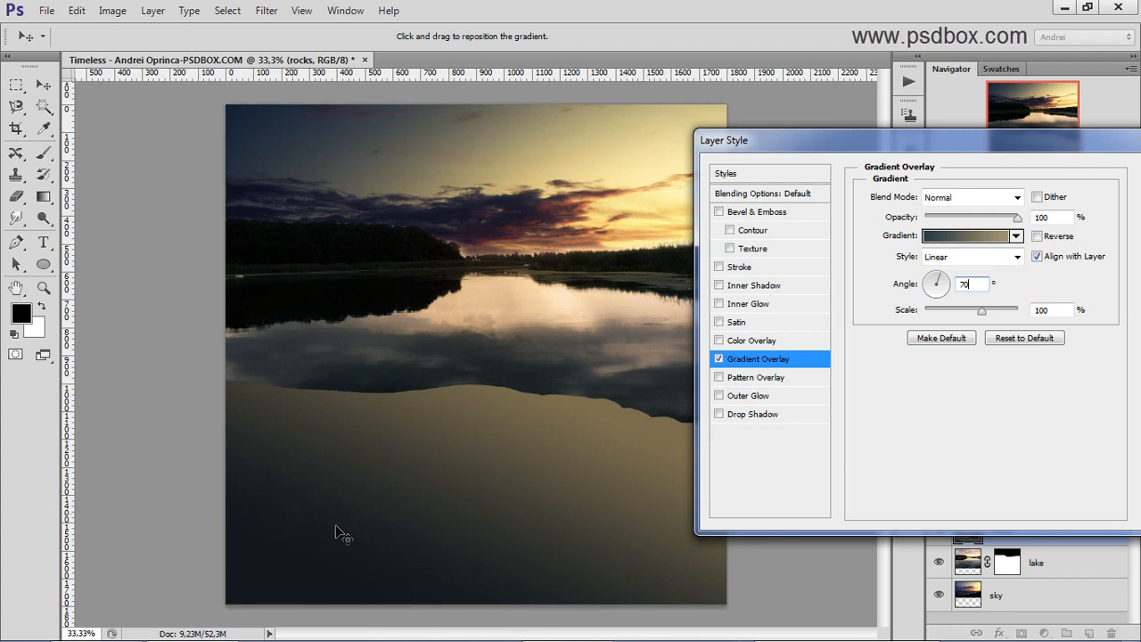
drag(924, 138, 849, 130)
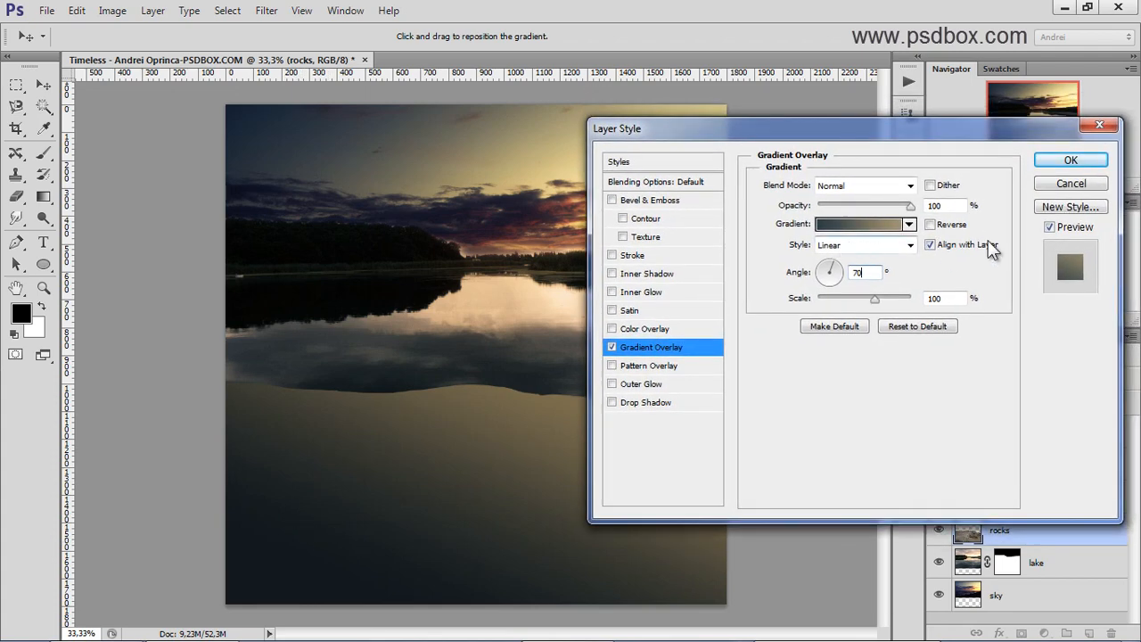
Step: Set the Gradient Overlay's blend mode to Hard Mix with 20% opacity
click(864, 187)
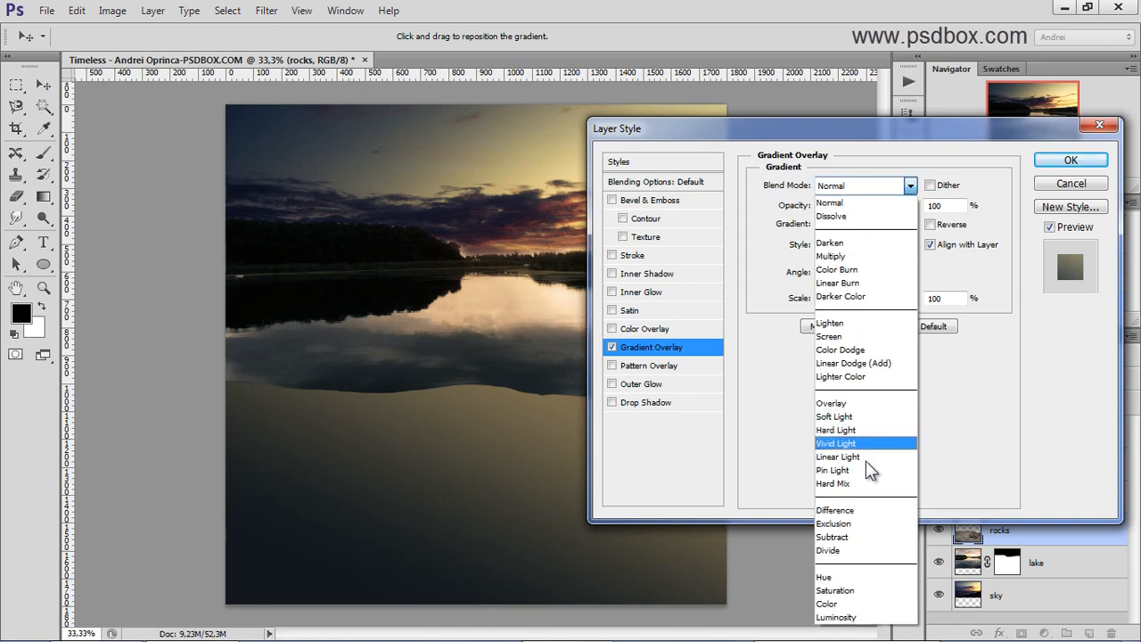
click(852, 484)
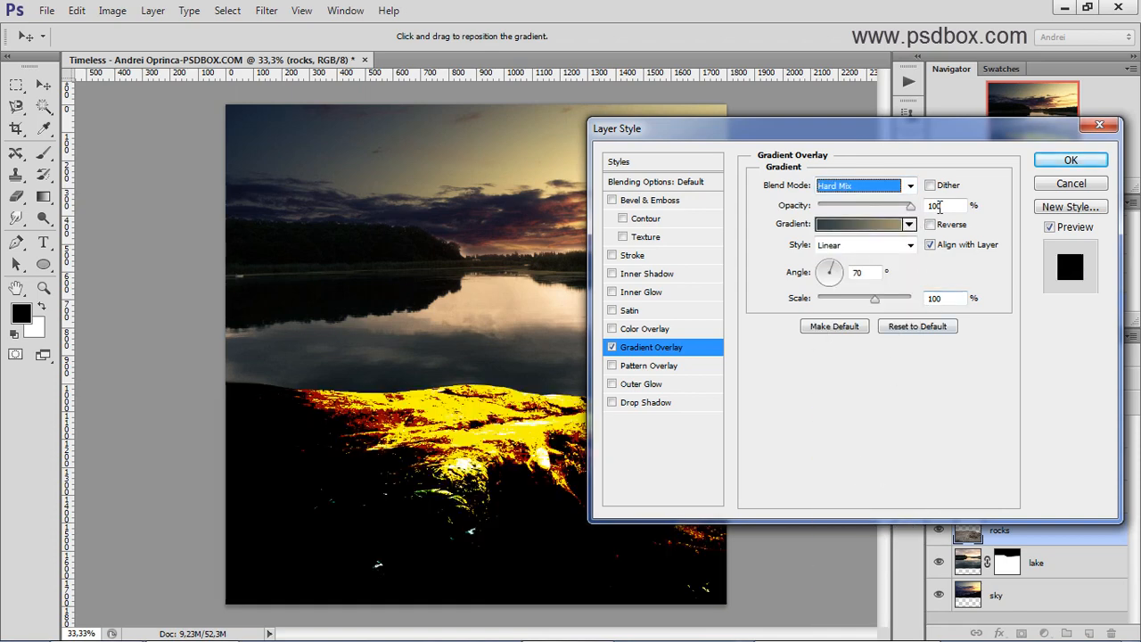
key(Tab)
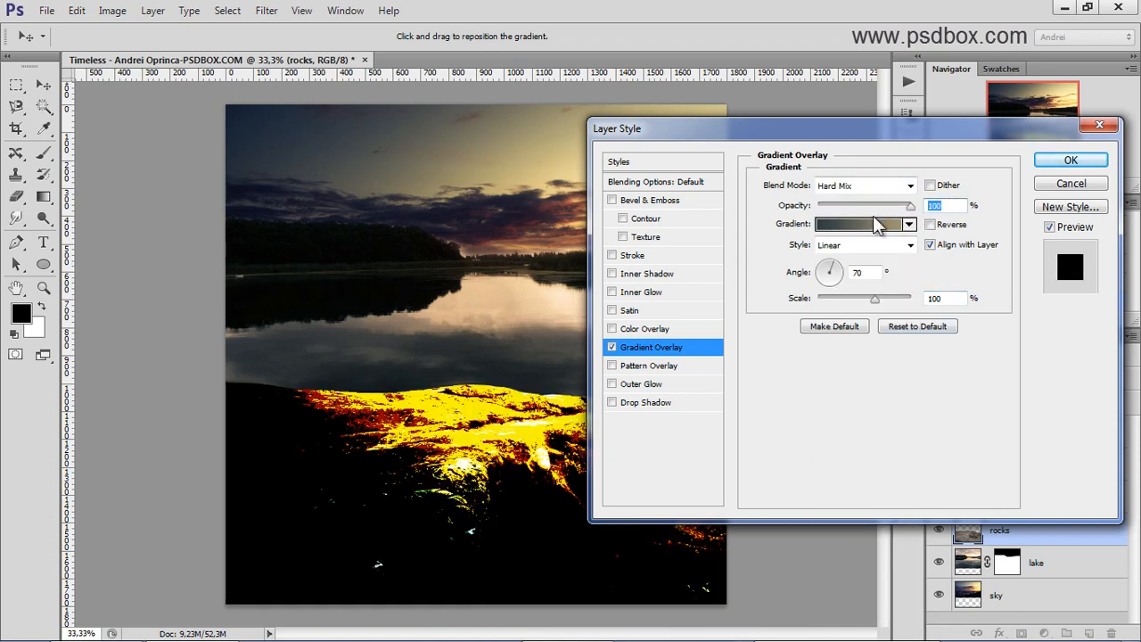
text(20)
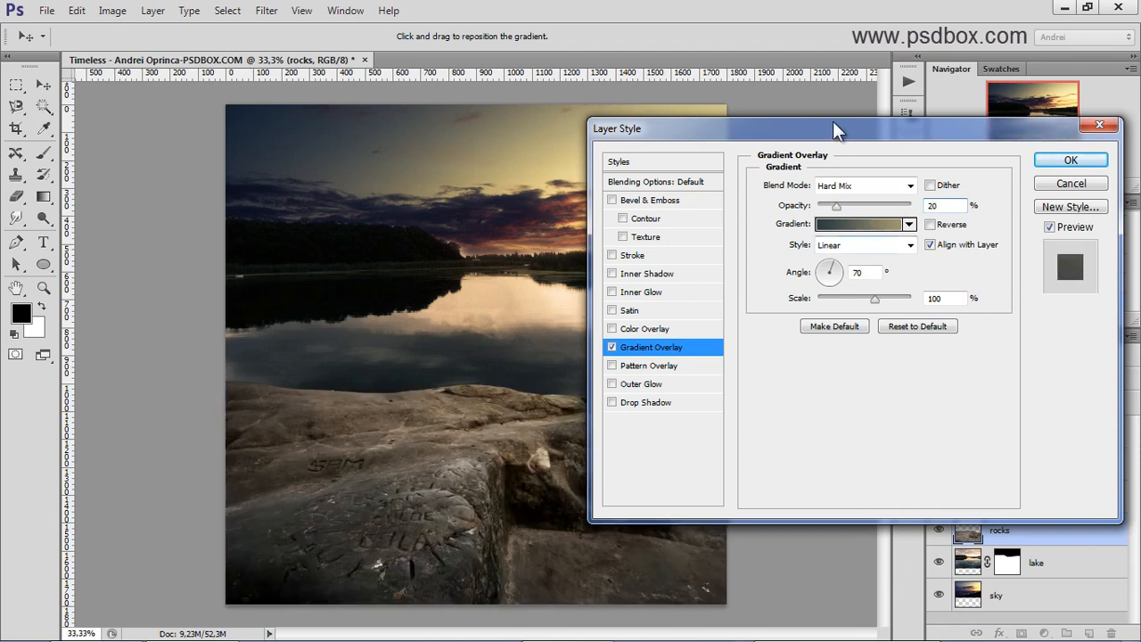
Step: Compare the rocks with and without the Gradient Overlay effect, leaving it enabled
drag(836, 130, 902, 144)
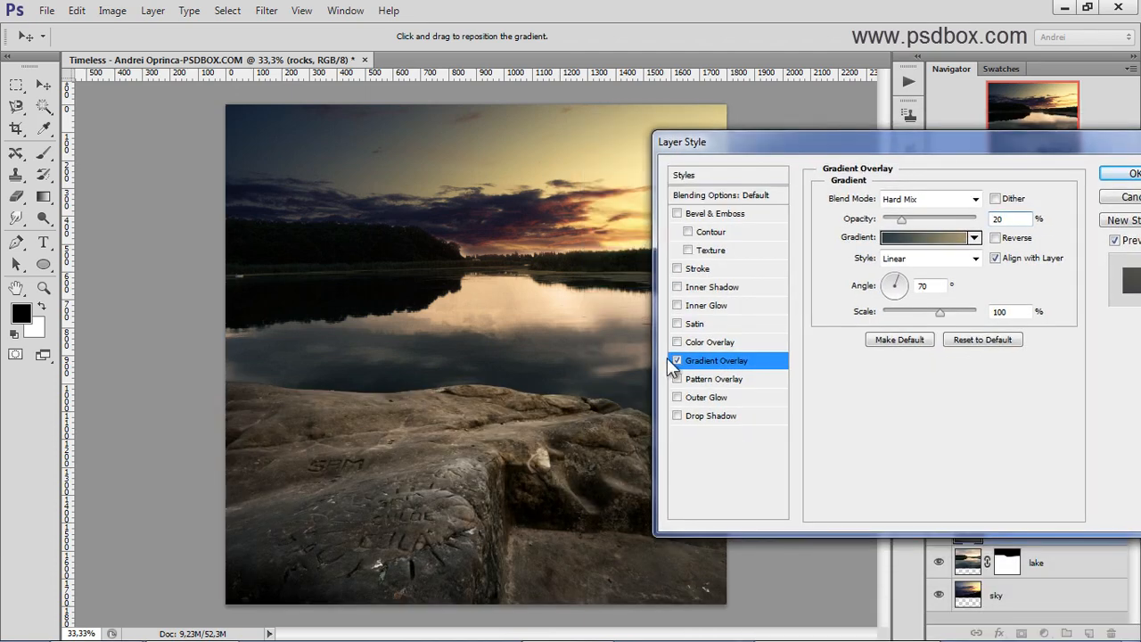
click(676, 362)
click(677, 361)
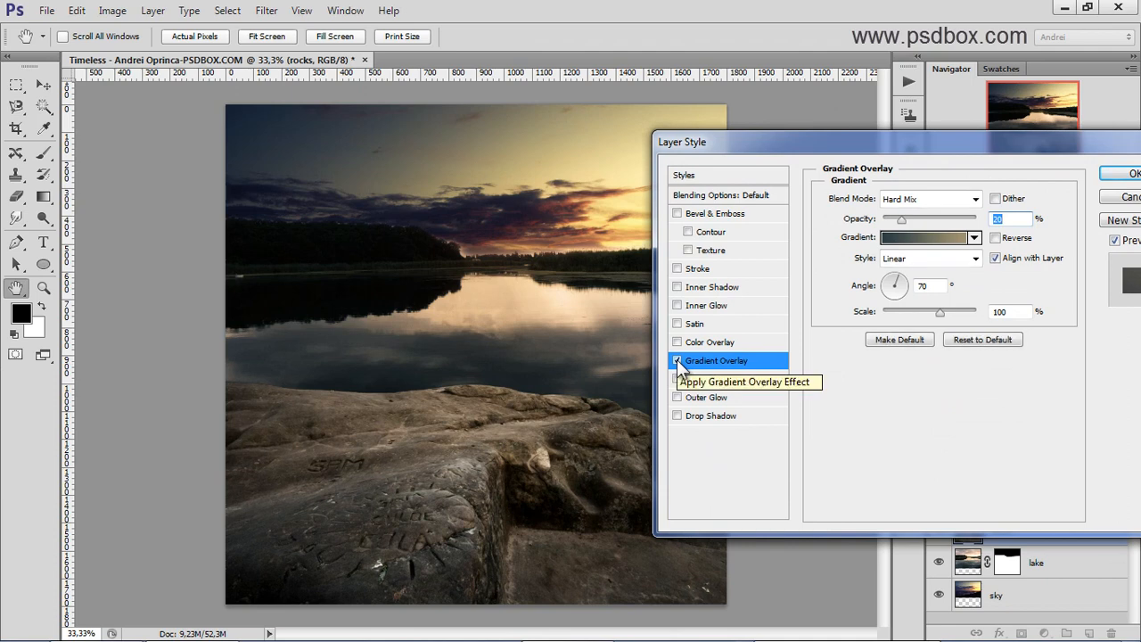
click(677, 361)
click(676, 361)
click(677, 361)
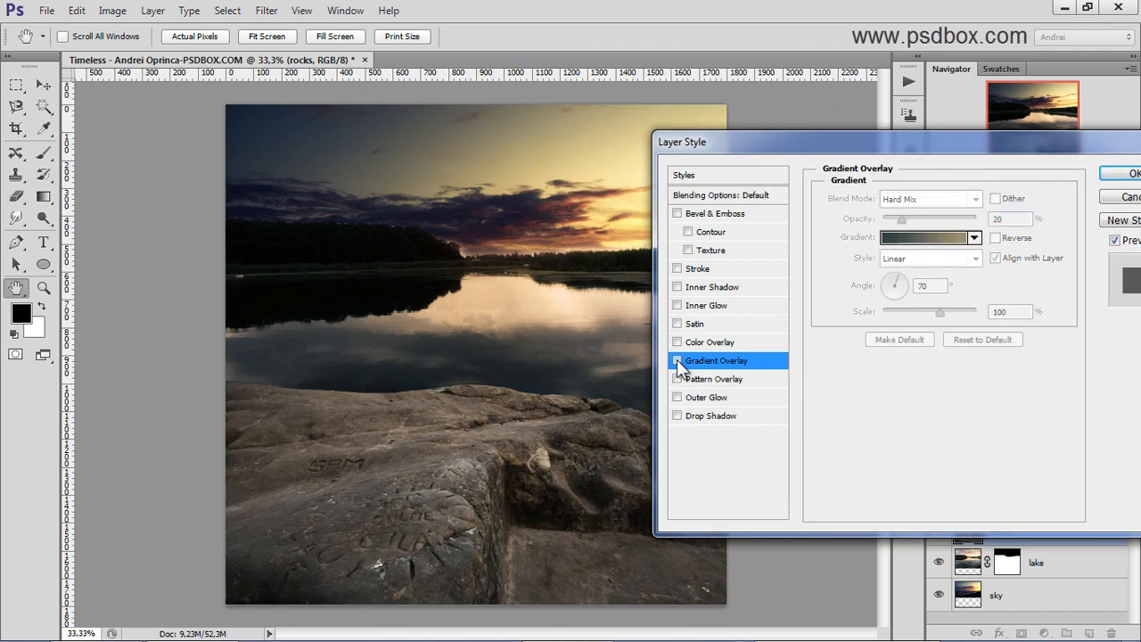
click(677, 361)
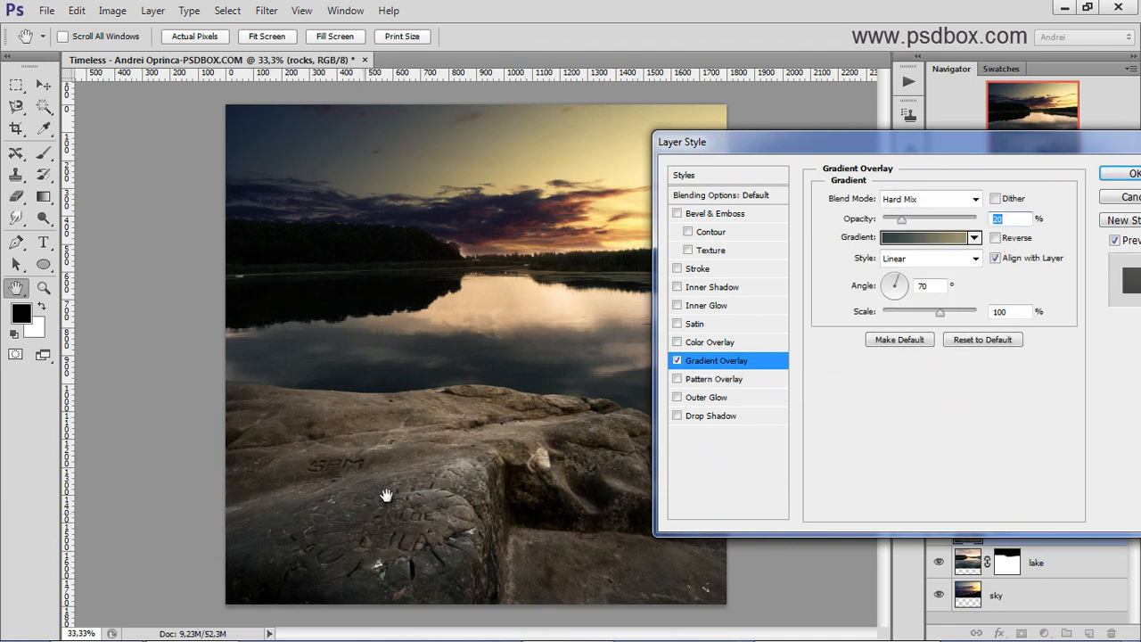
Step: Reopen the overlay gradient and darken its 0% colour stop to 1d2326
click(919, 239)
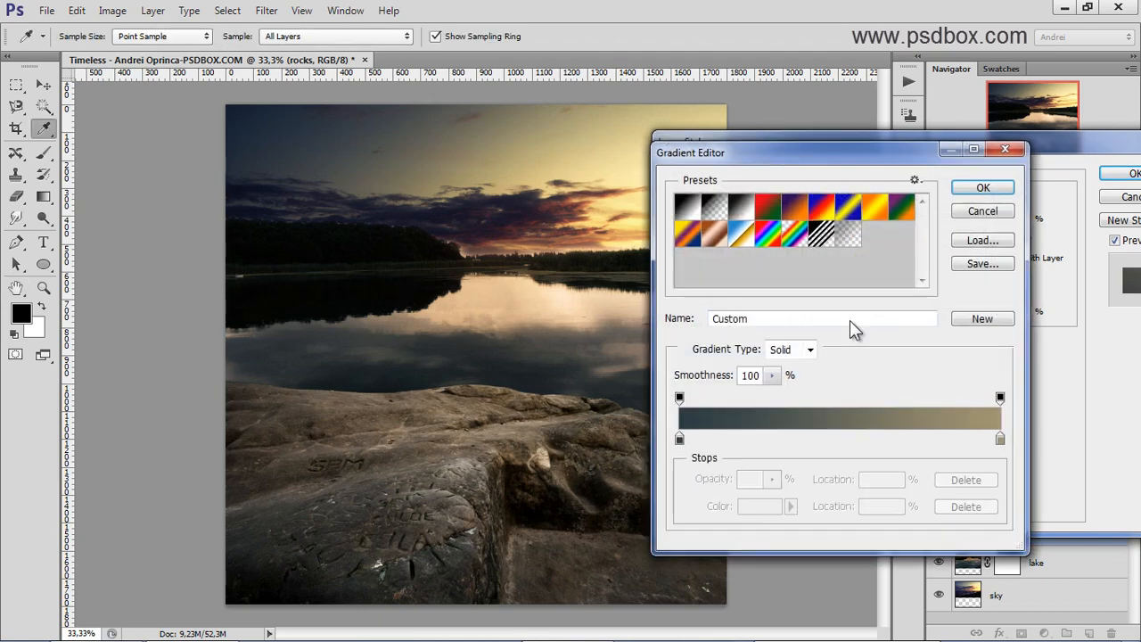
click(679, 439)
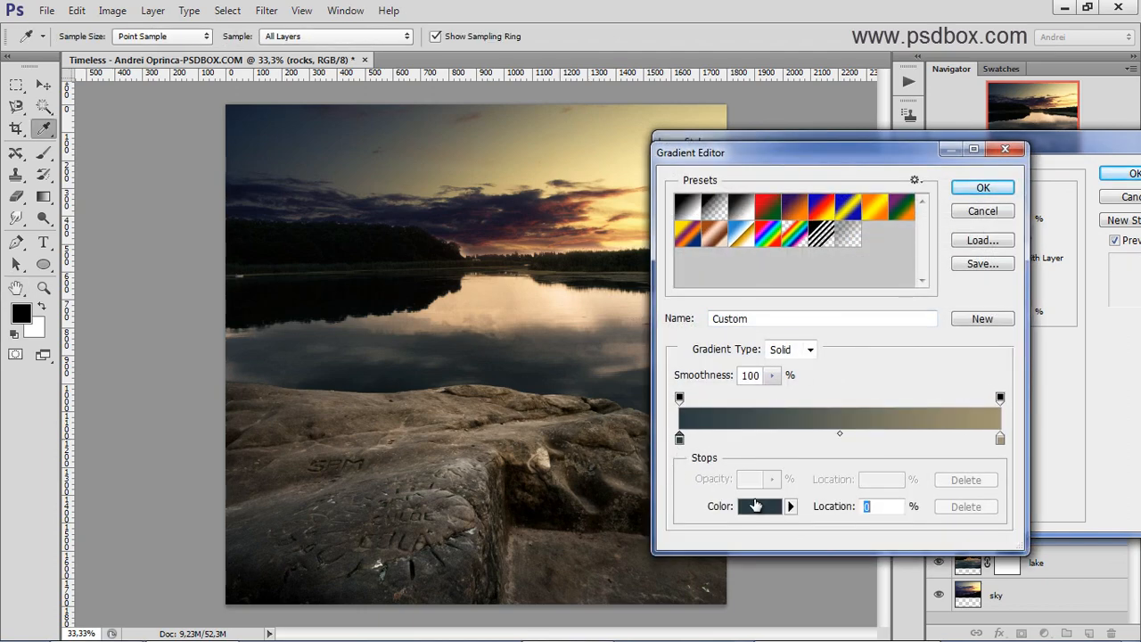
click(759, 505)
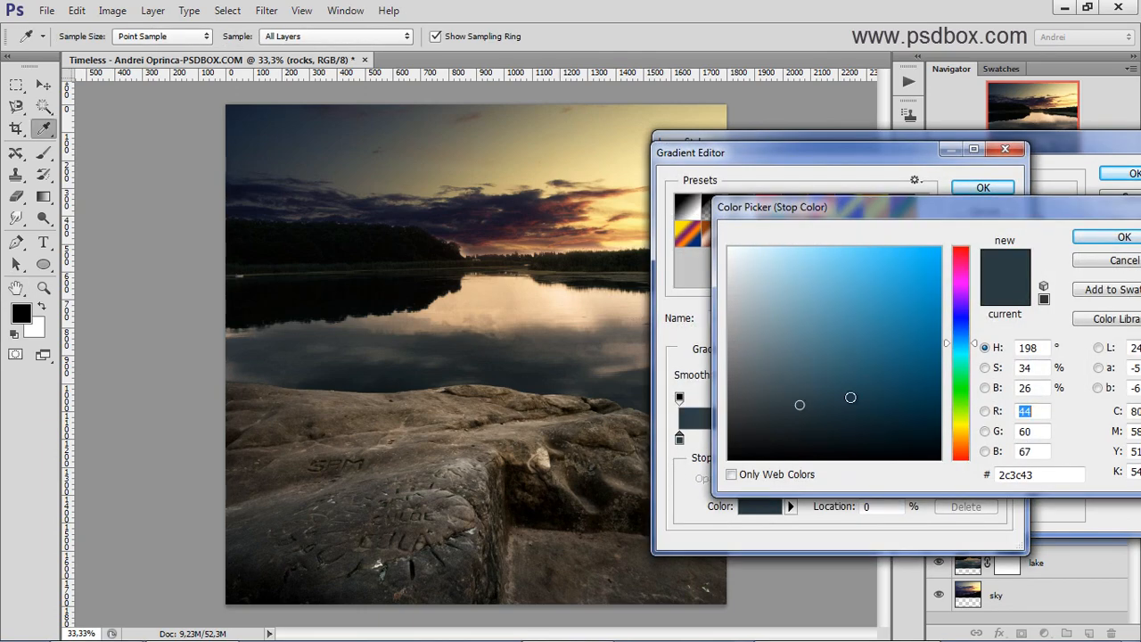
mouse_move(851, 397)
mouse_down()
mouse_move(886, 378)
mouse_move(890, 333)
mouse_up()
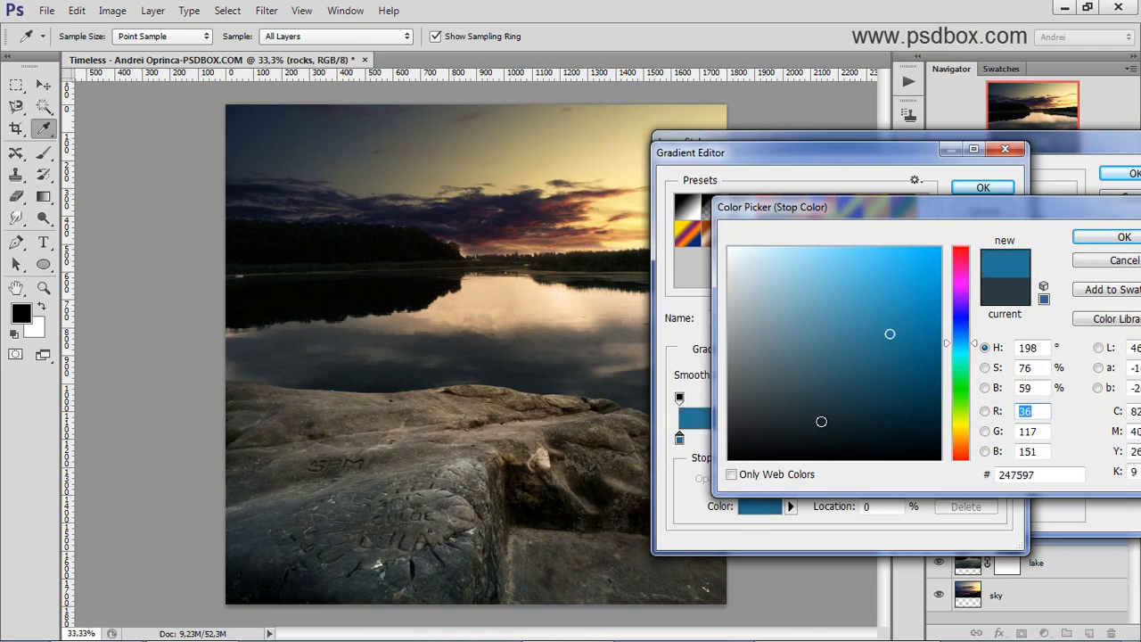
mouse_move(822, 421)
mouse_down()
mouse_move(795, 425)
mouse_move(788, 446)
mouse_move(795, 260)
mouse_move(793, 436)
mouse_move(788, 371)
mouse_up()
click(783, 421)
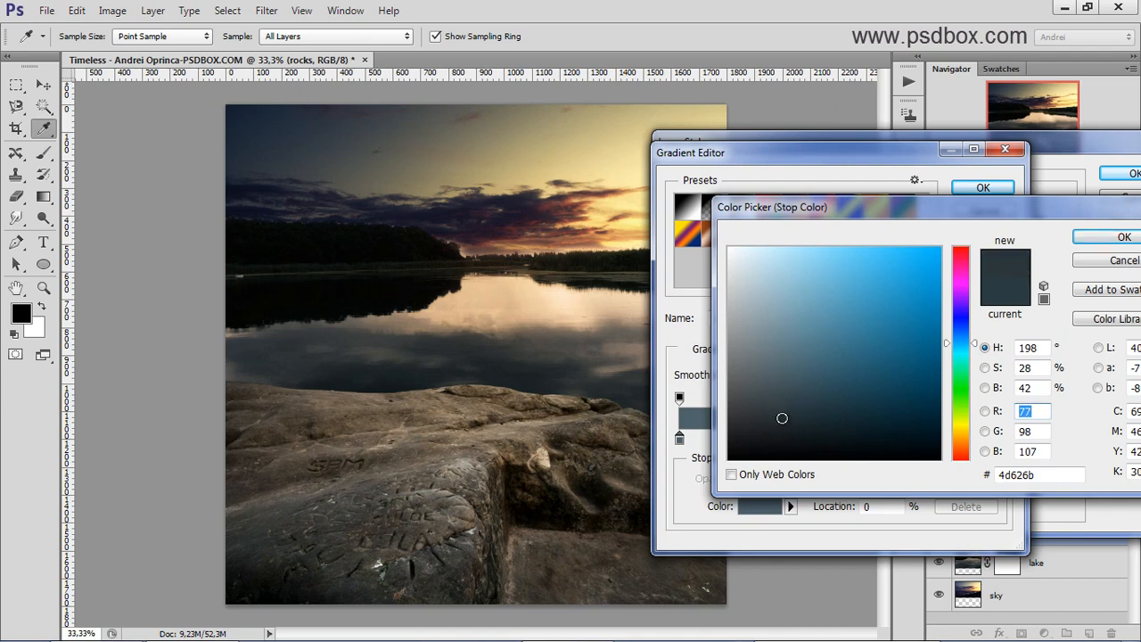
drag(785, 416, 778, 429)
click(1093, 245)
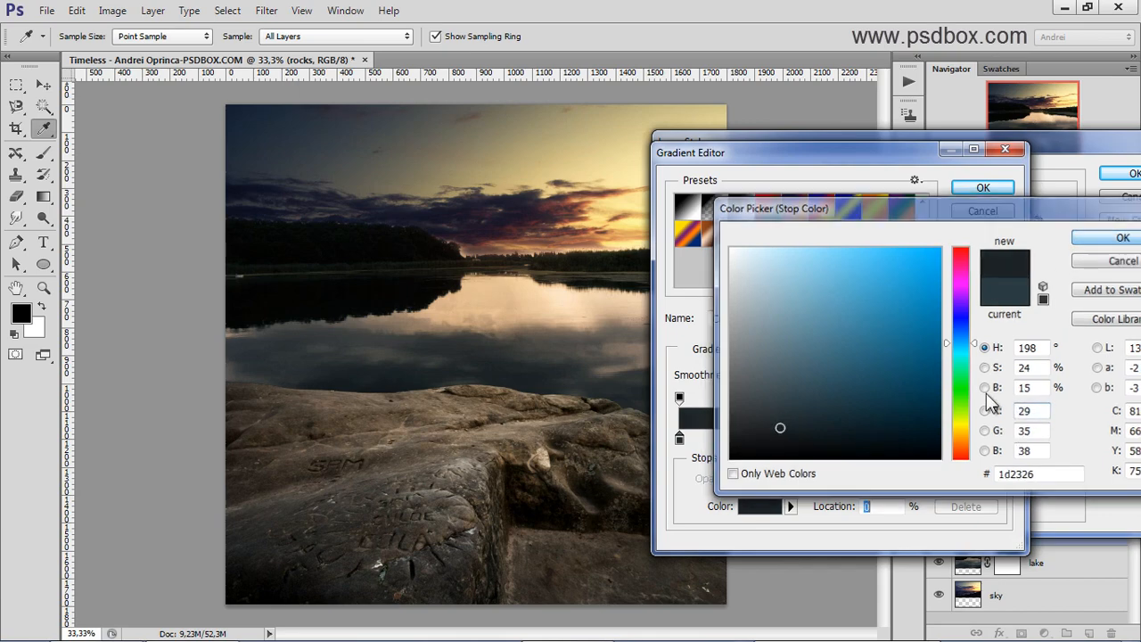
Step: Change the gradient's 100% colour stop to the lighter tan b6a980, accept the gradient and check the rocks on the canvas
click(1000, 437)
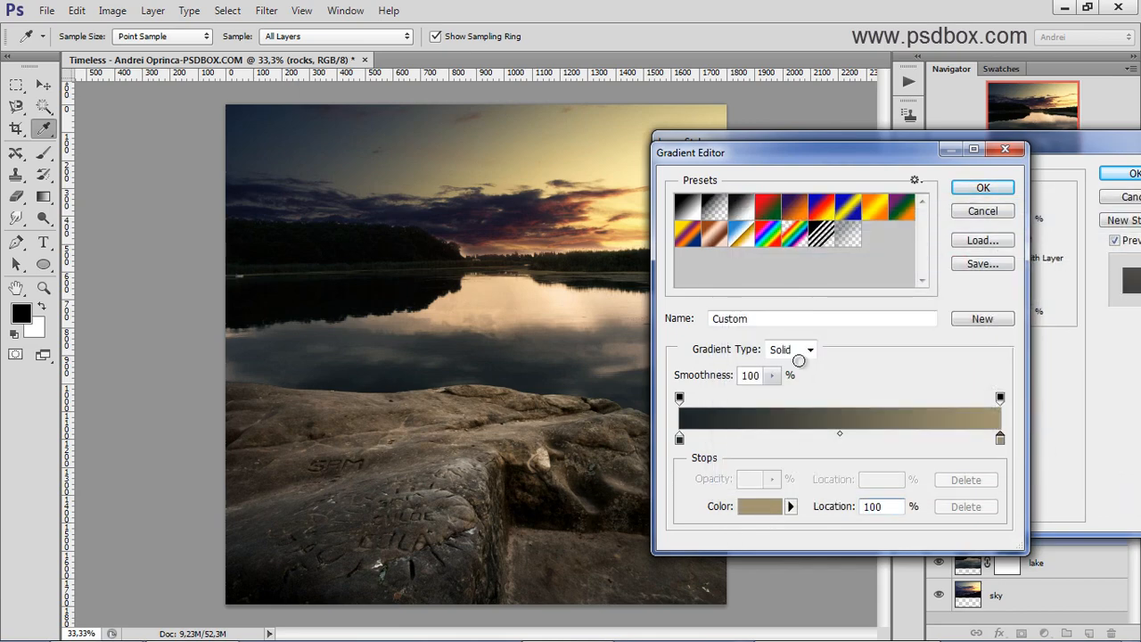
click(760, 505)
mouse_move(813, 292)
mouse_down()
mouse_move(821, 323)
mouse_move(797, 339)
mouse_move(889, 333)
mouse_move(940, 293)
mouse_up()
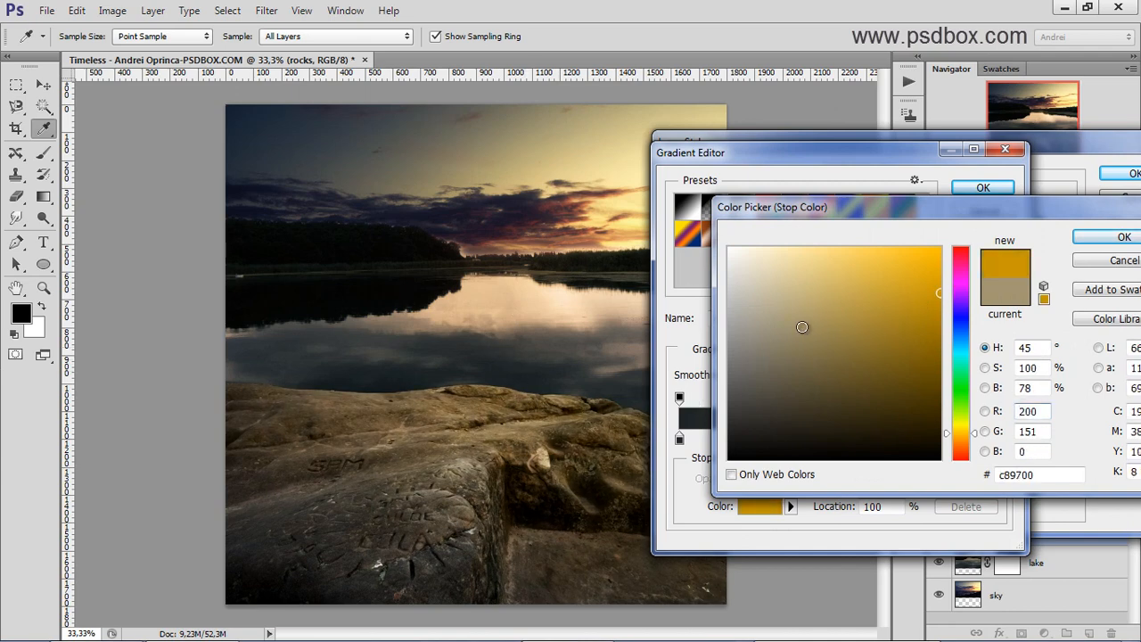
click(784, 327)
drag(786, 332, 791, 307)
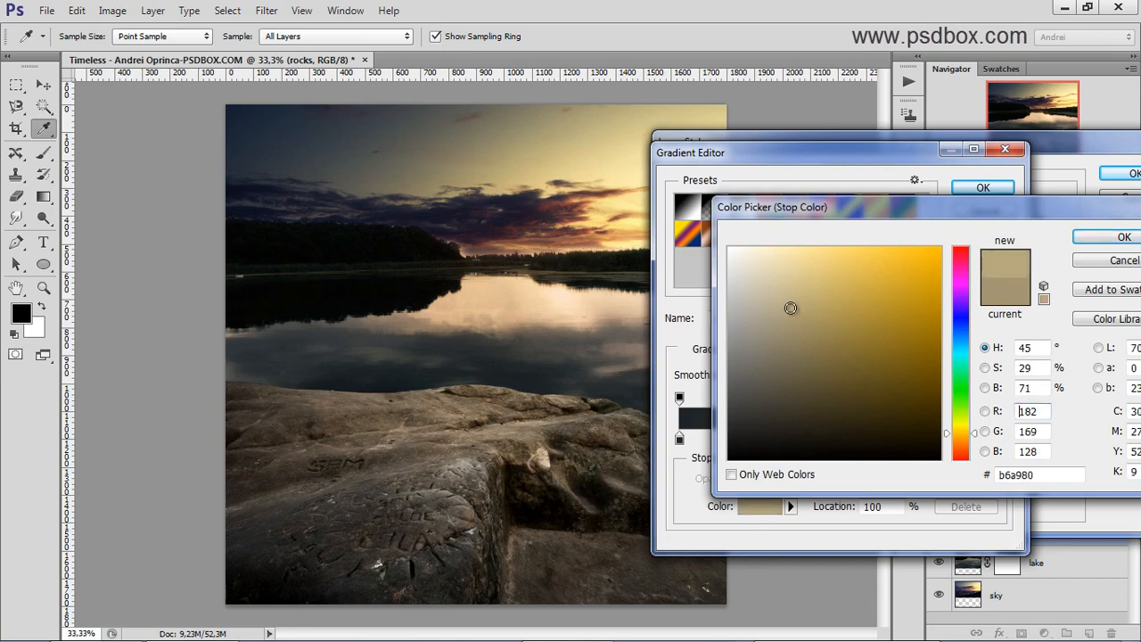
click(1122, 237)
click(982, 189)
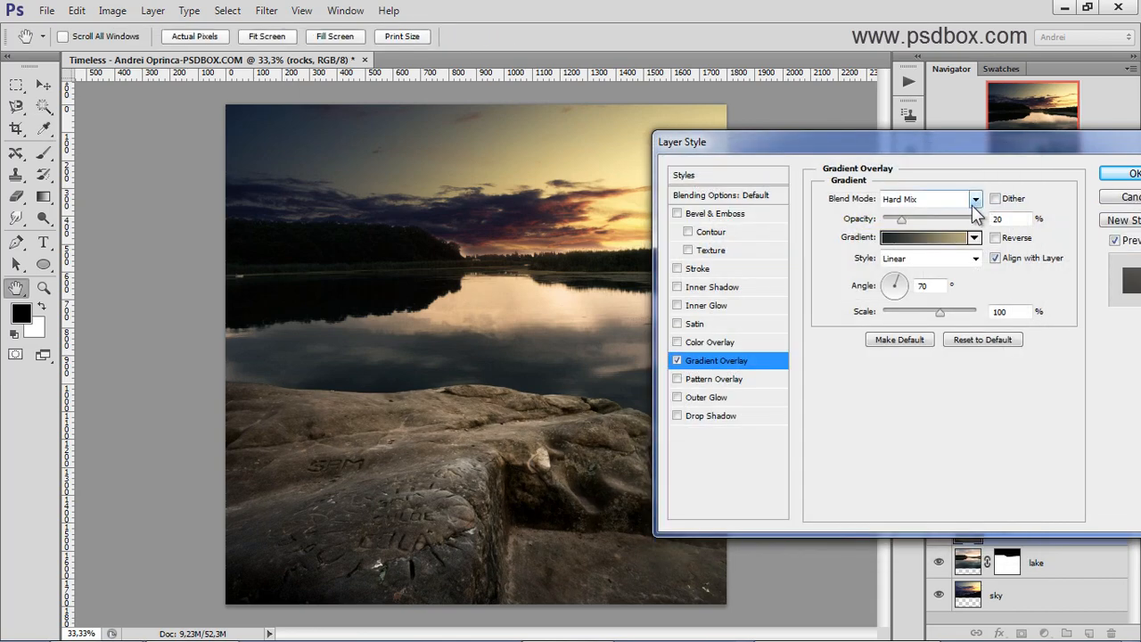
drag(750, 144, 932, 180)
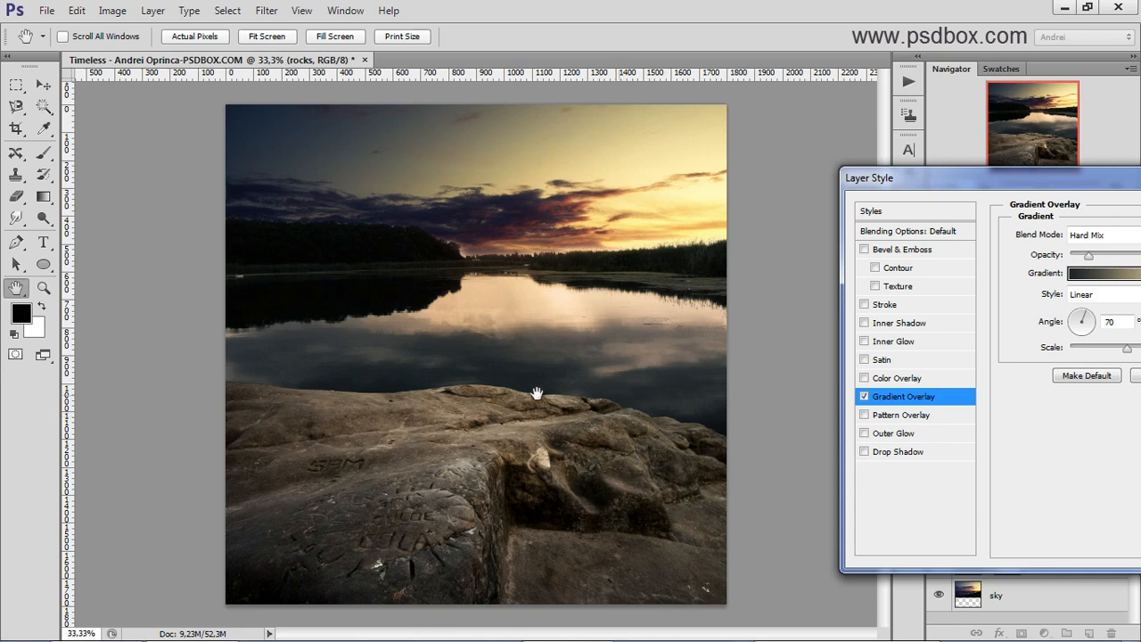
drag(1061, 178, 936, 134)
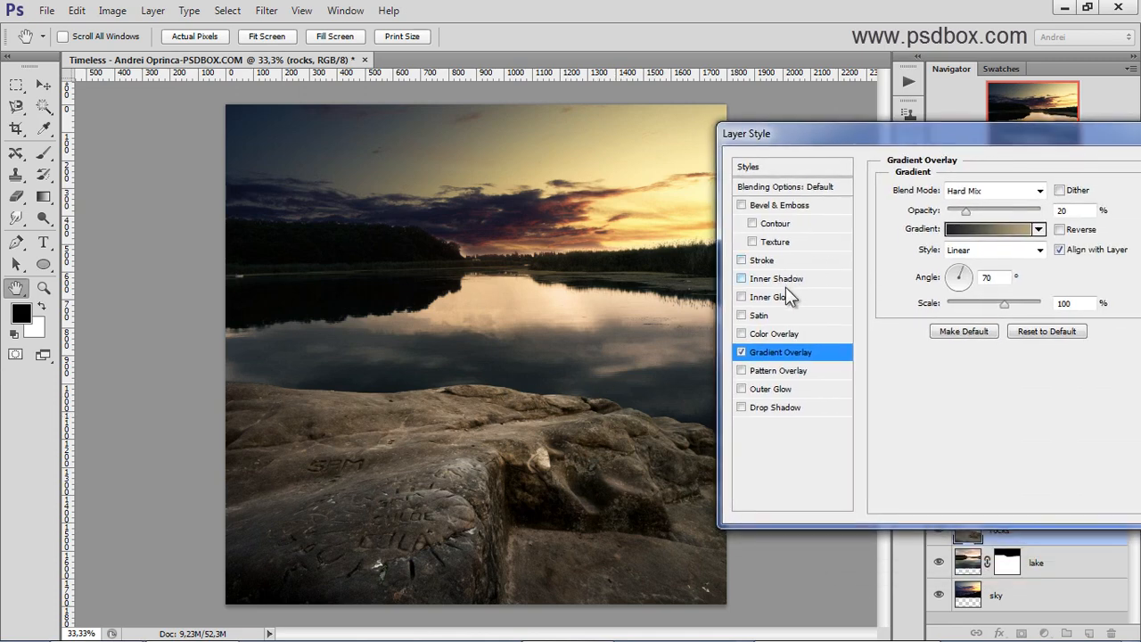
Step: Enable an Inner Shadow on the rocks layer with a 51° angle and the Color Dodge blend mode
click(787, 278)
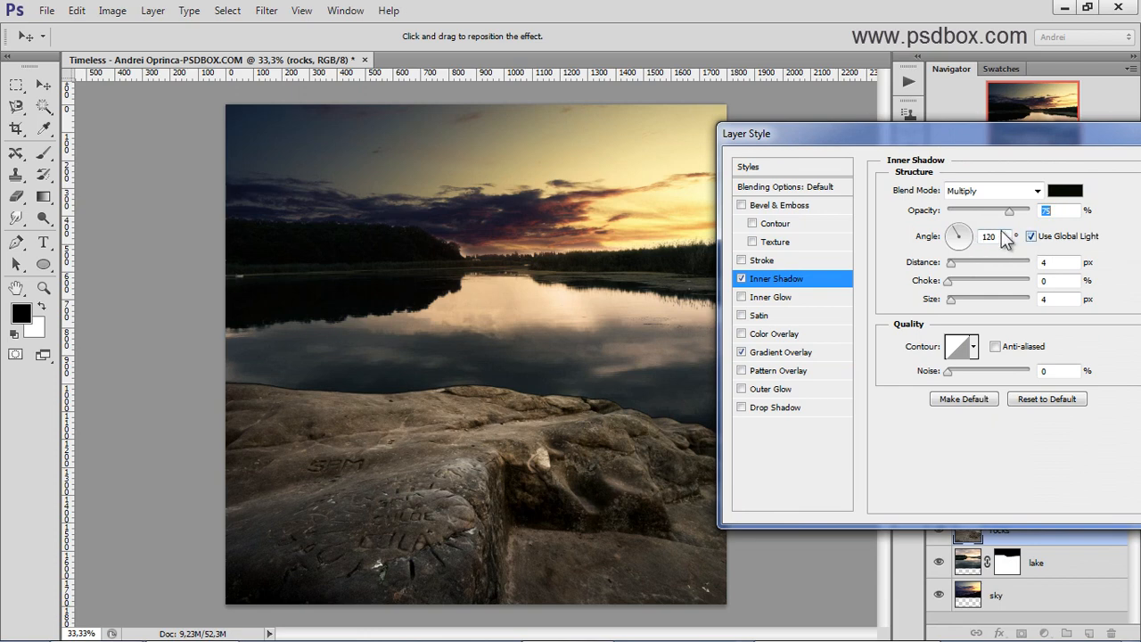
key(Tab)
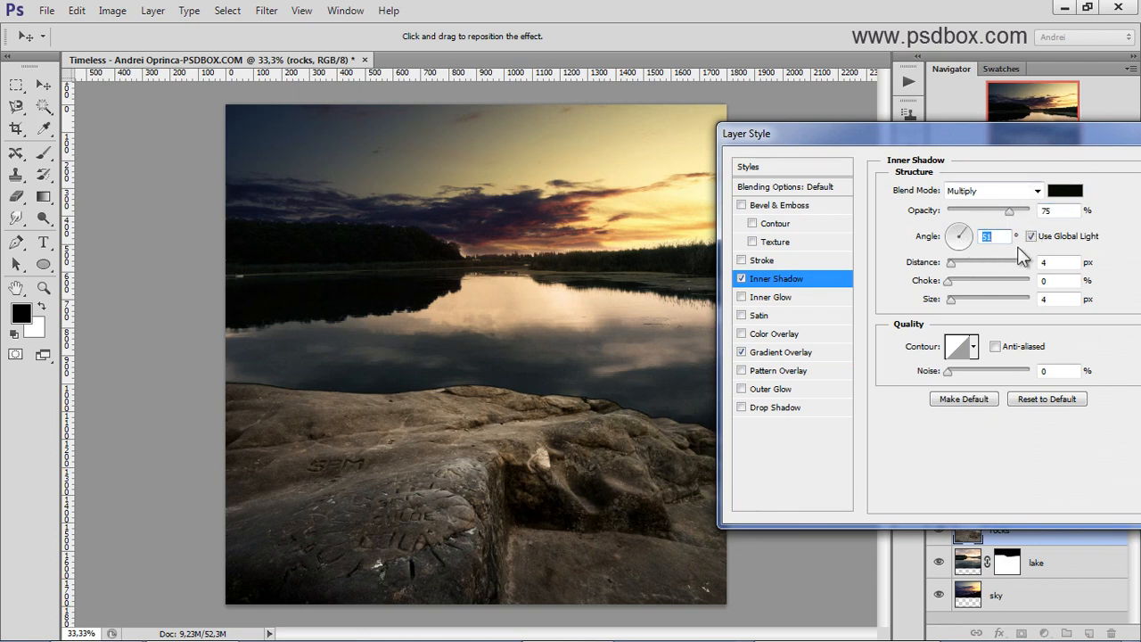
click(1021, 191)
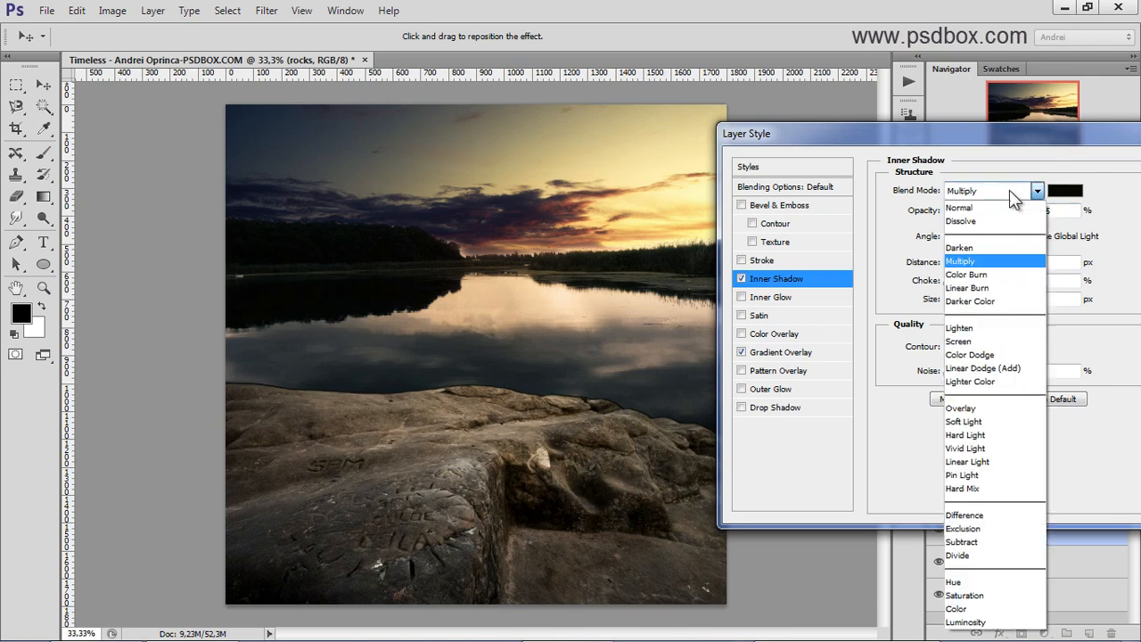
click(999, 355)
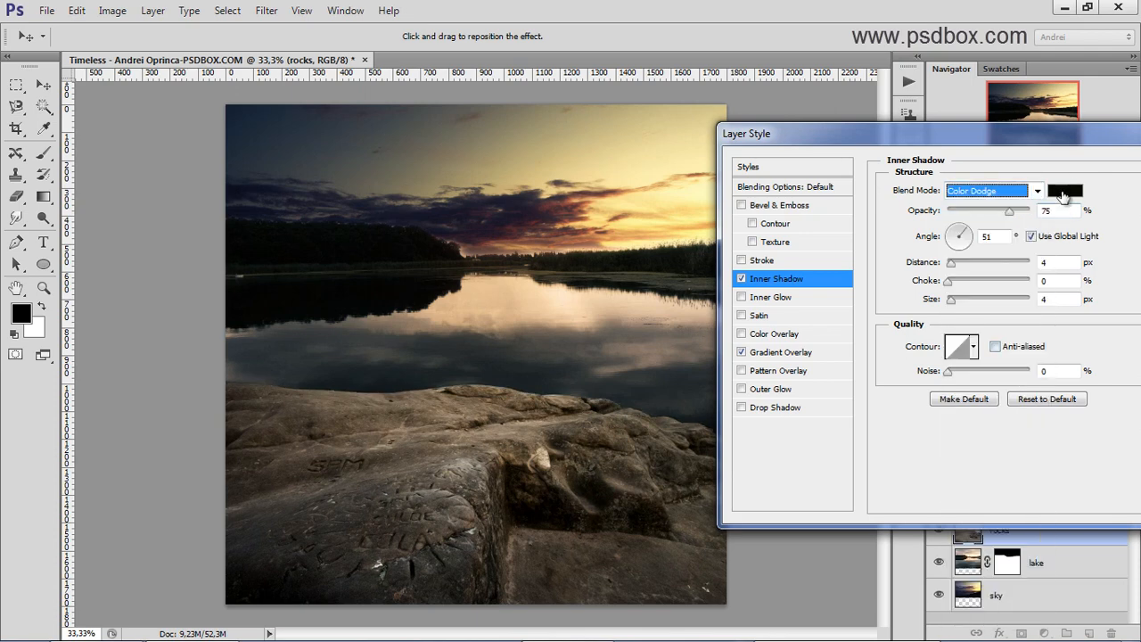
Step: Set the Inner Shadow colour to the muted brown 6e675a, its distance to 14 px and its size to 87 px
click(1065, 190)
click(962, 437)
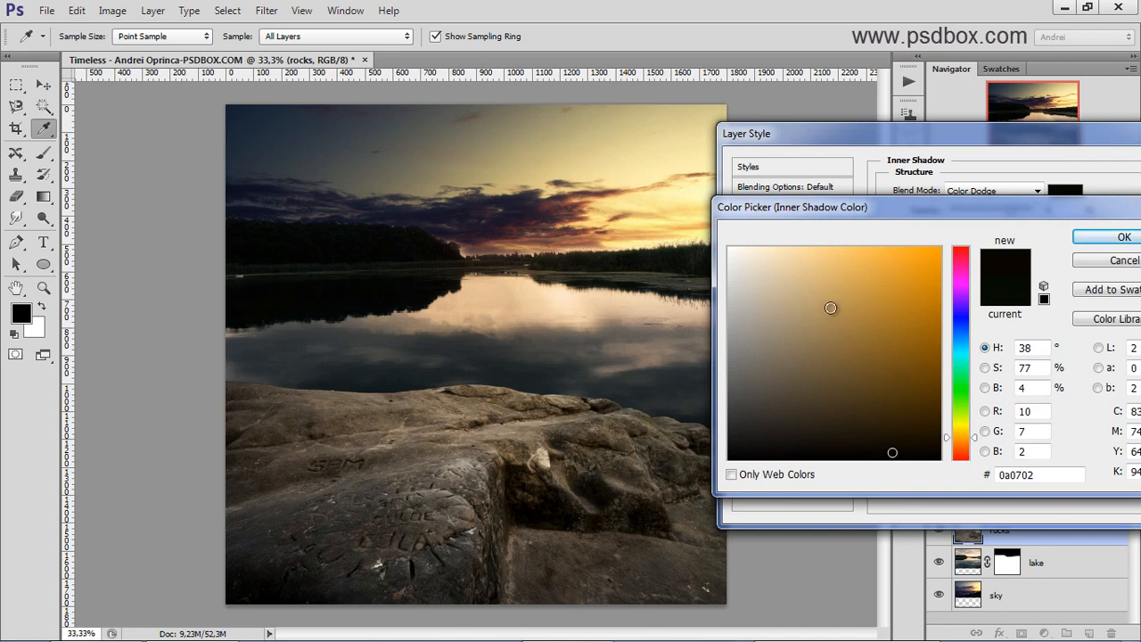
click(785, 288)
drag(787, 288, 769, 217)
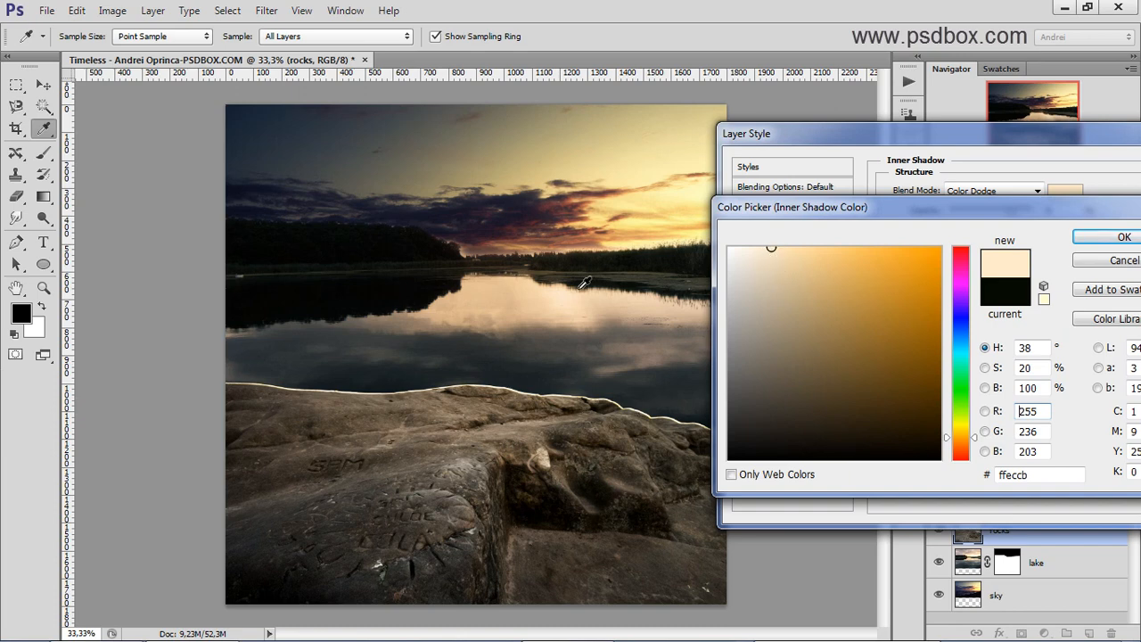
click(770, 336)
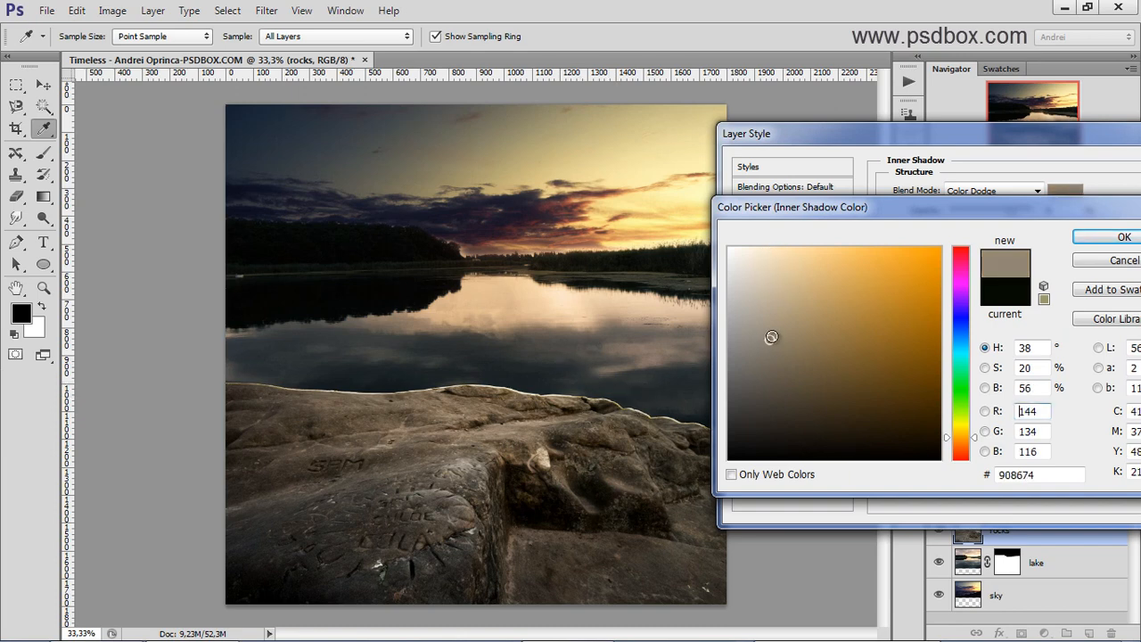
click(766, 369)
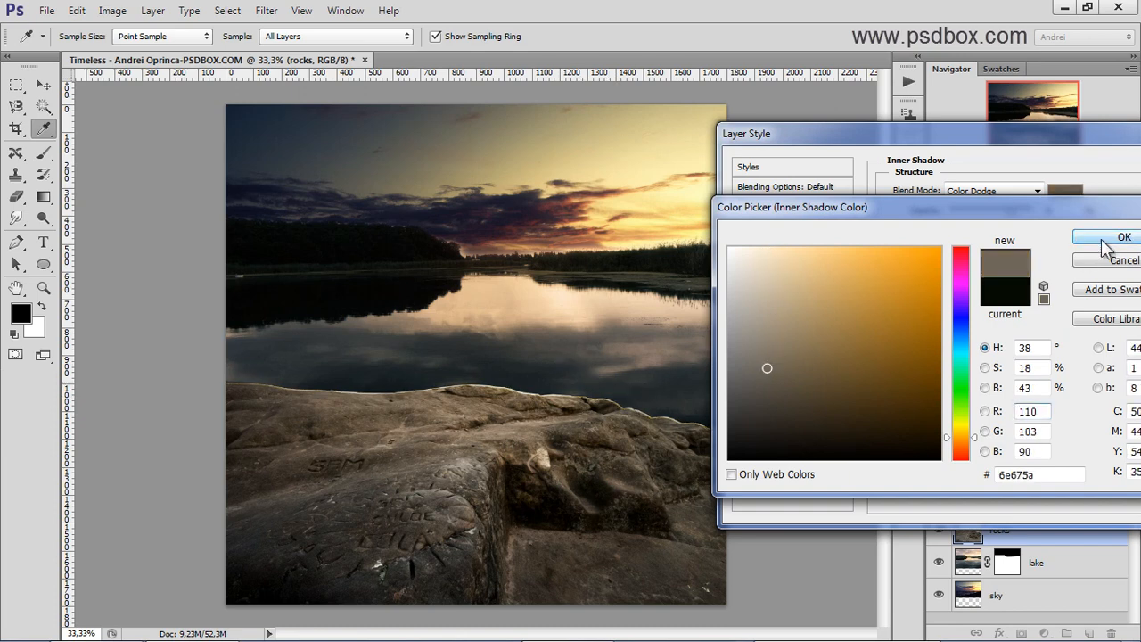
click(1123, 237)
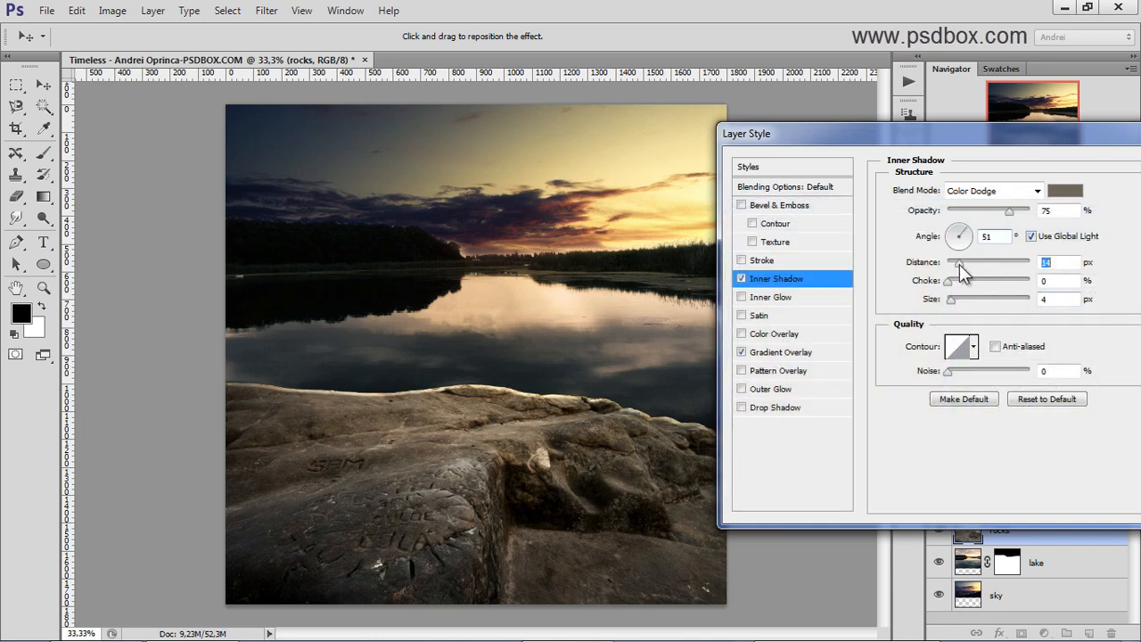
drag(960, 264, 979, 303)
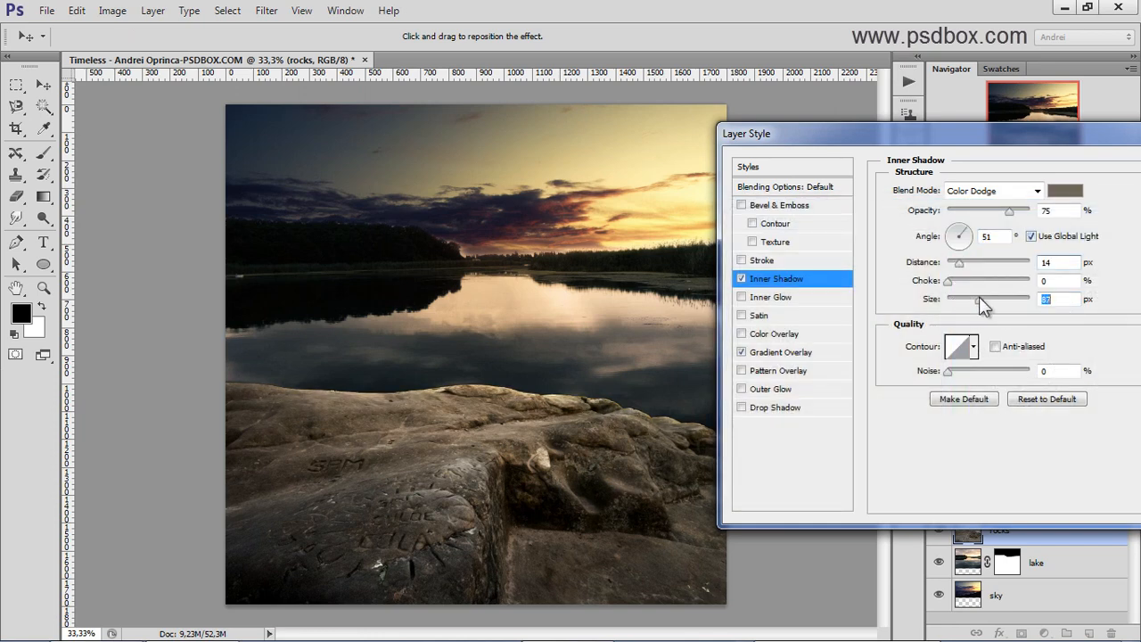
Step: Change the Inner Shadow colour to the warmer brown 8a744e and accept it
click(1065, 191)
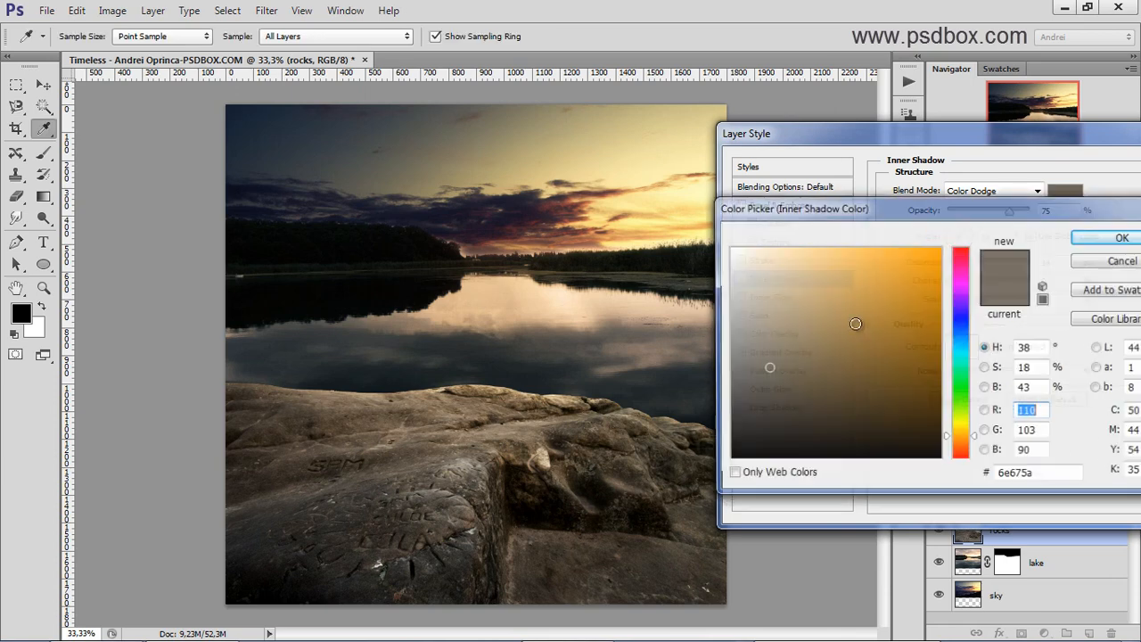
click(829, 362)
mouse_move(840, 361)
mouse_down()
mouse_move(866, 359)
mouse_move(723, 375)
mouse_move(861, 365)
mouse_move(833, 366)
mouse_move(837, 324)
mouse_move(820, 345)
mouse_up()
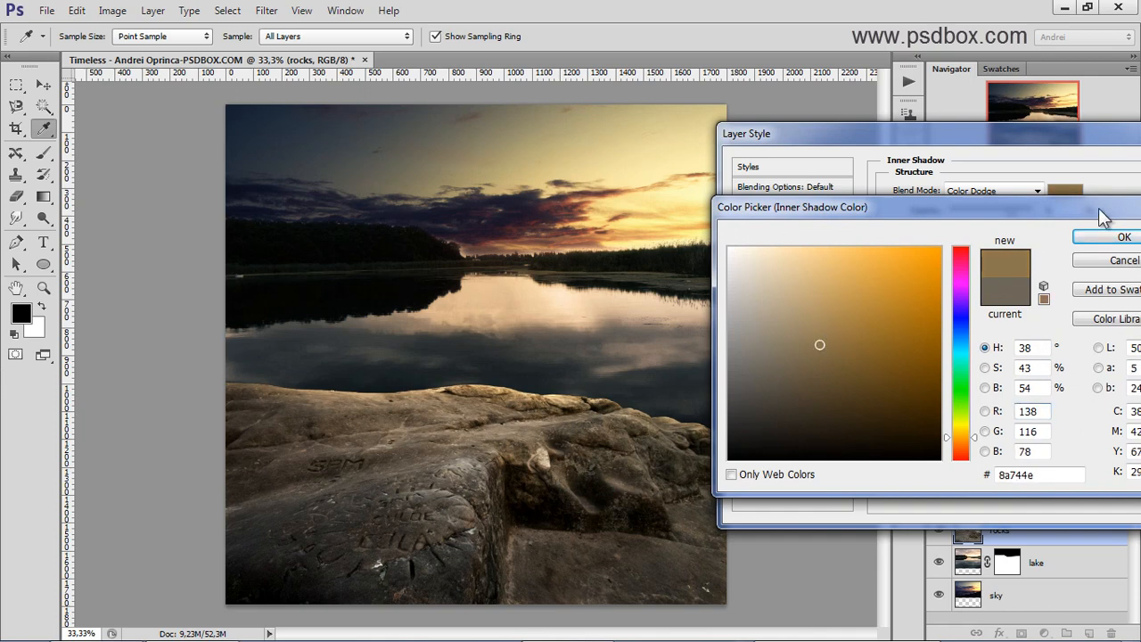
click(1099, 235)
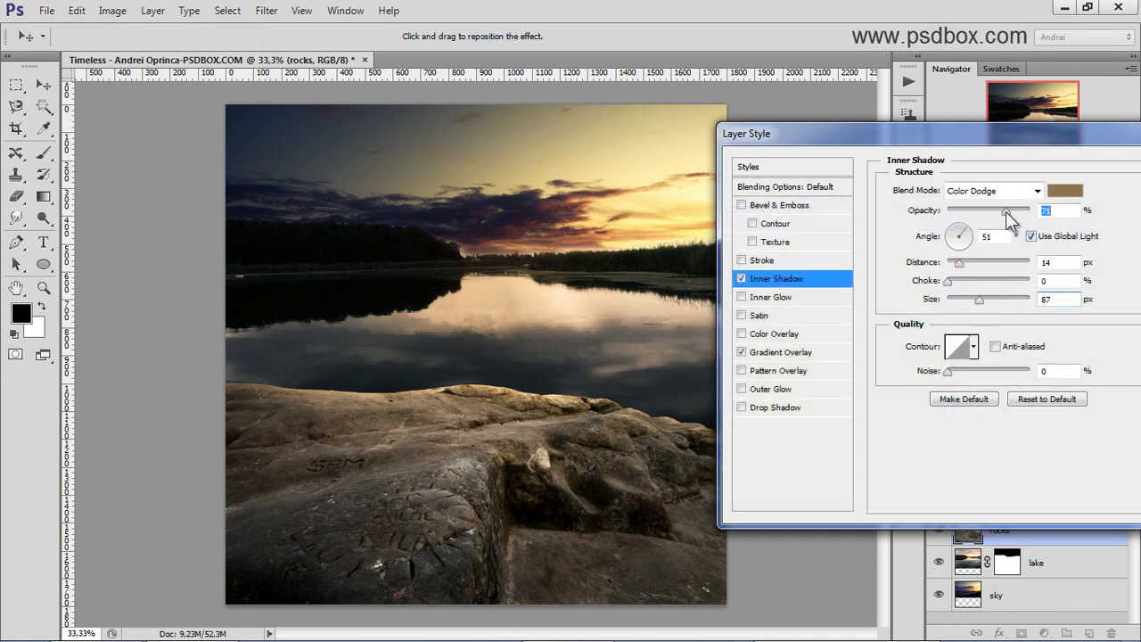
Step: Set the Inner Shadow to 71% opacity, a 28° angle, 19 px distance and 49 px size
click(1006, 211)
drag(963, 235, 972, 231)
mouse_move(976, 304)
mouse_down()
mouse_move(955, 300)
mouse_move(967, 299)
mouse_up()
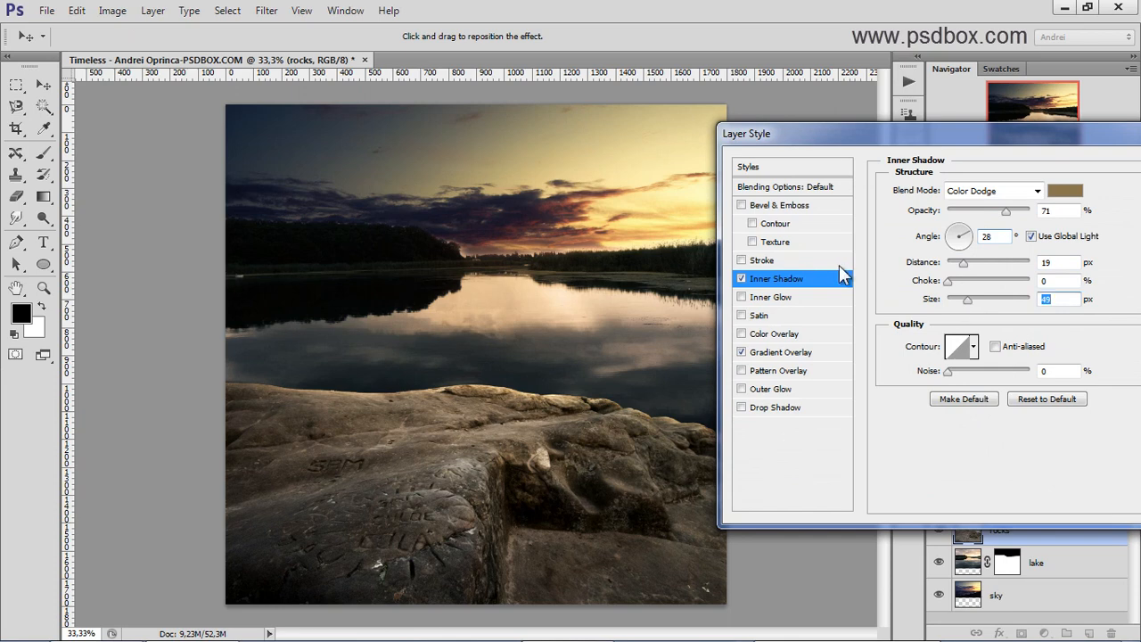
Step: Compare the rocks with and without the Inner Shadow, leave it enabled and accept the layer style
click(742, 279)
click(742, 280)
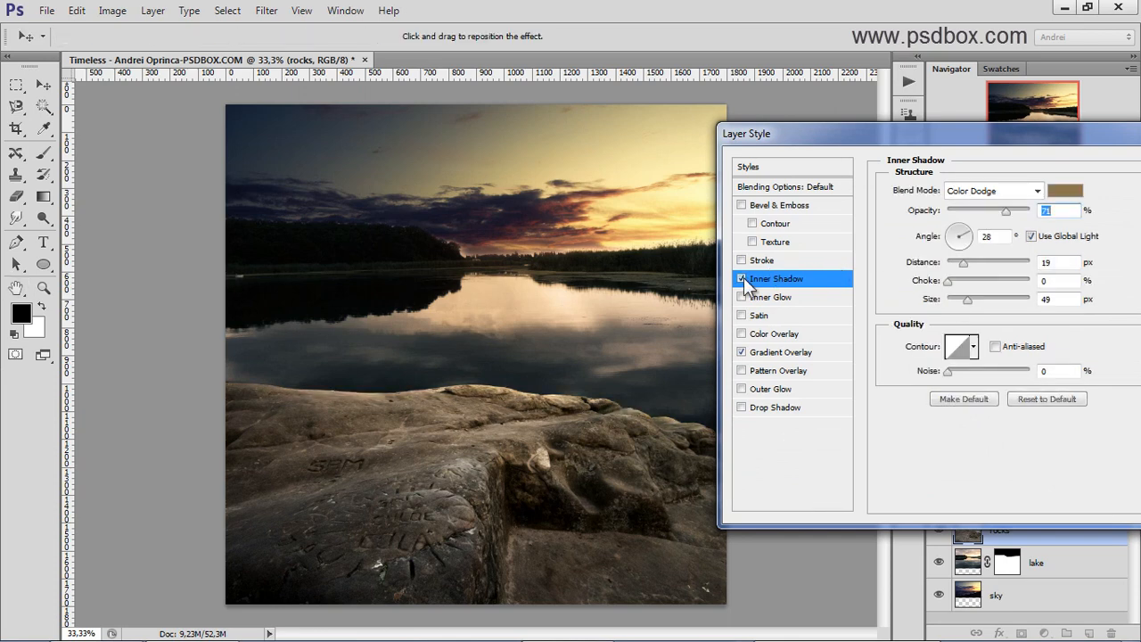
click(742, 279)
click(742, 279)
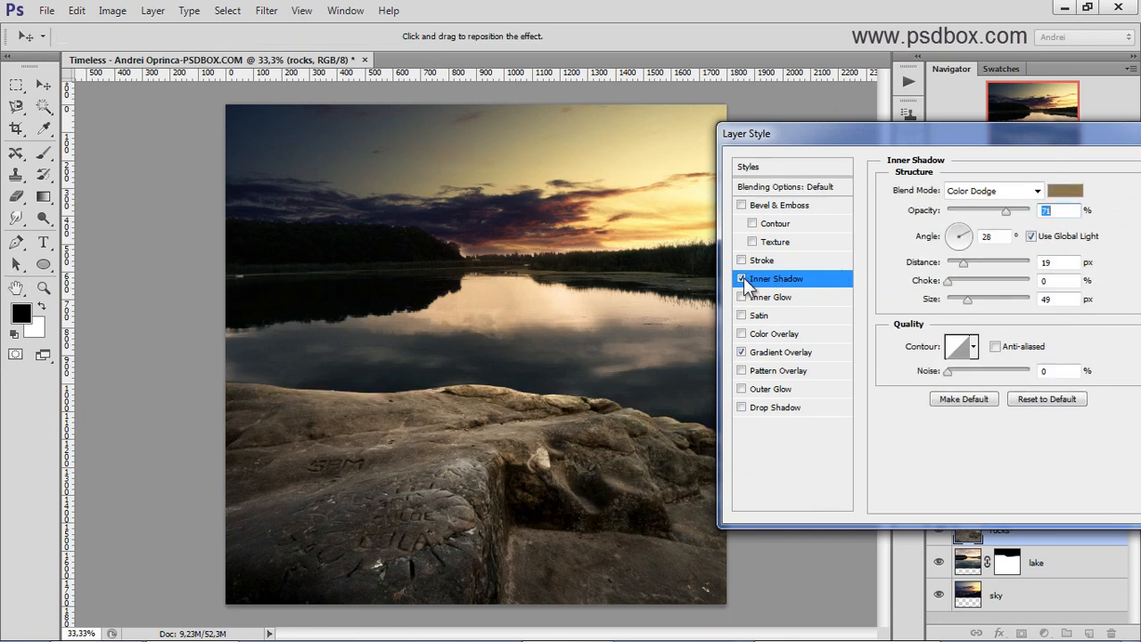
click(742, 279)
click(742, 279)
drag(1056, 140, 996, 130)
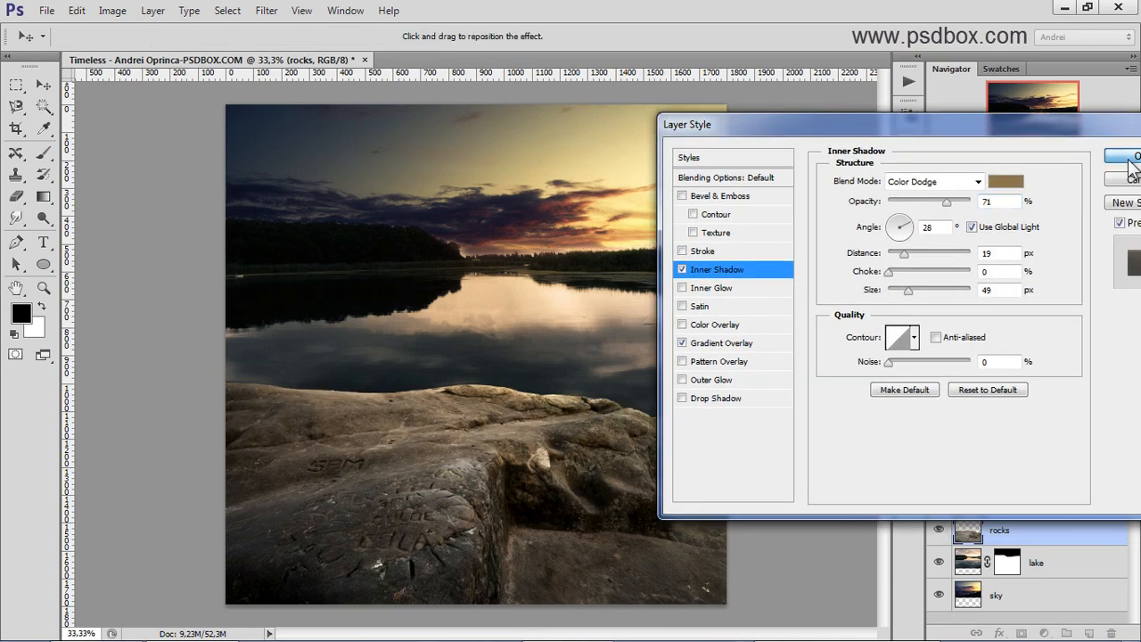
click(1127, 158)
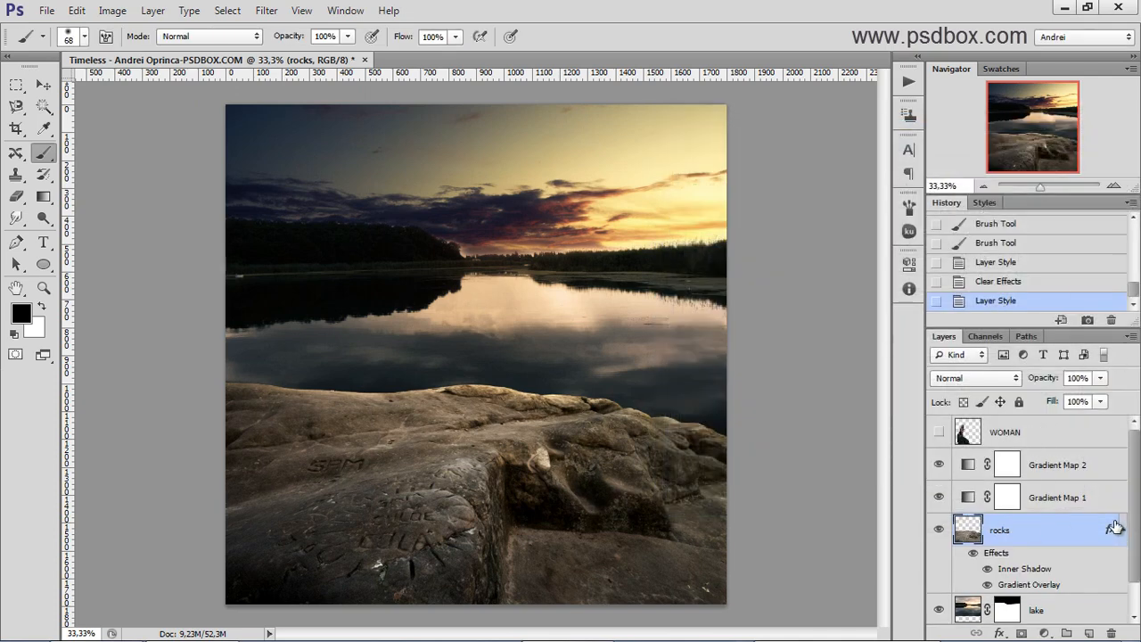
Step: Compare the rocks layer with all its effects hidden and shown, leaving them enabled
click(1124, 529)
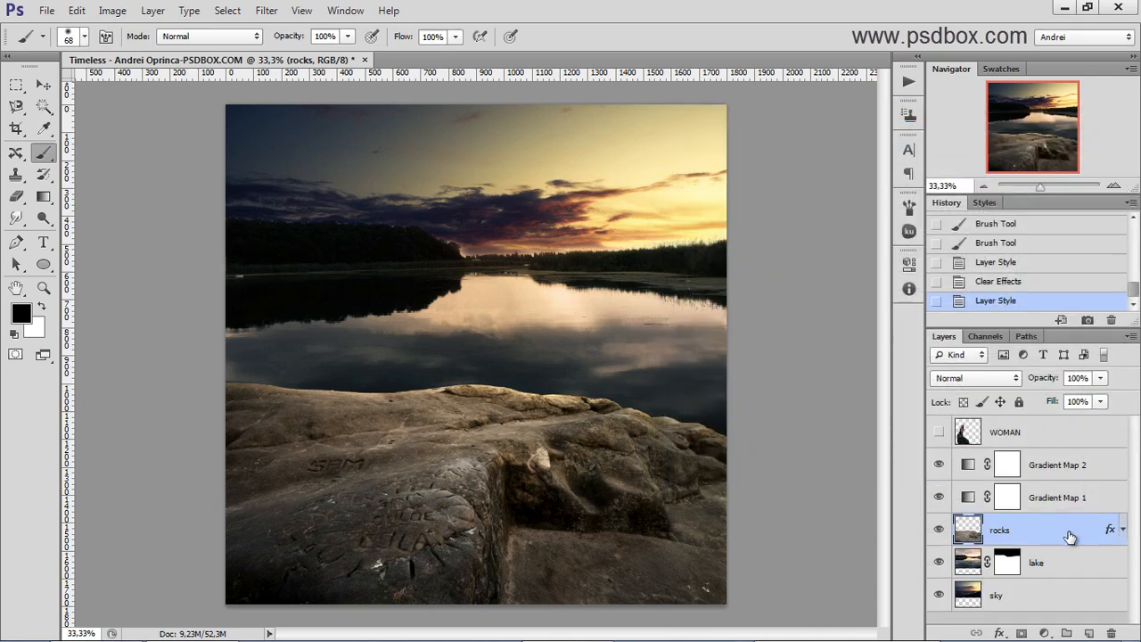
click(1124, 529)
click(976, 553)
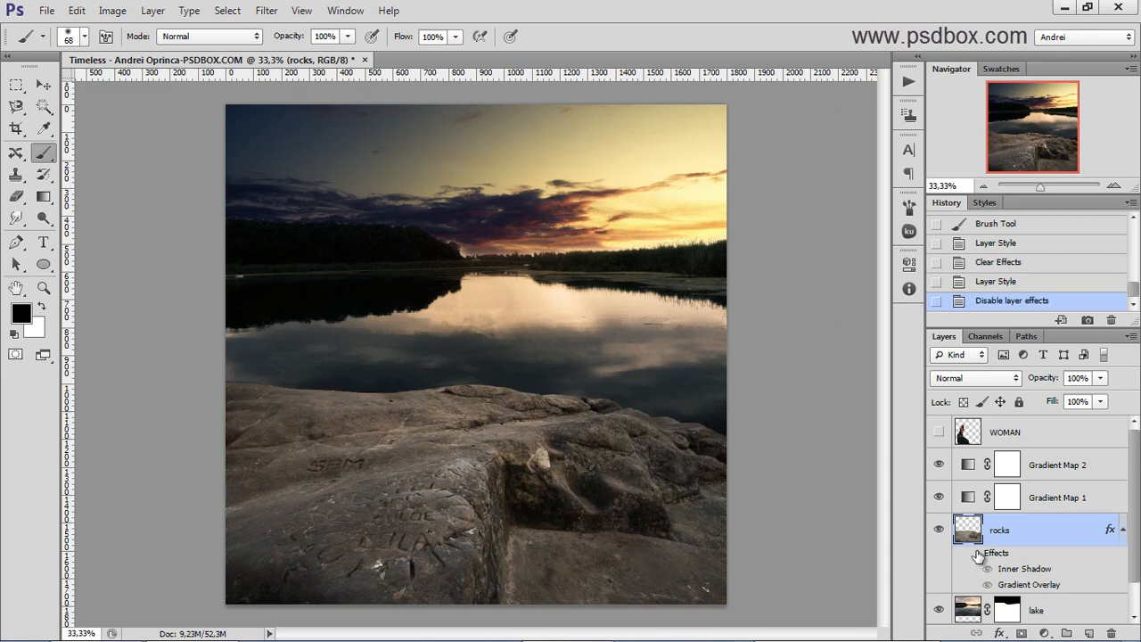
click(976, 552)
click(975, 553)
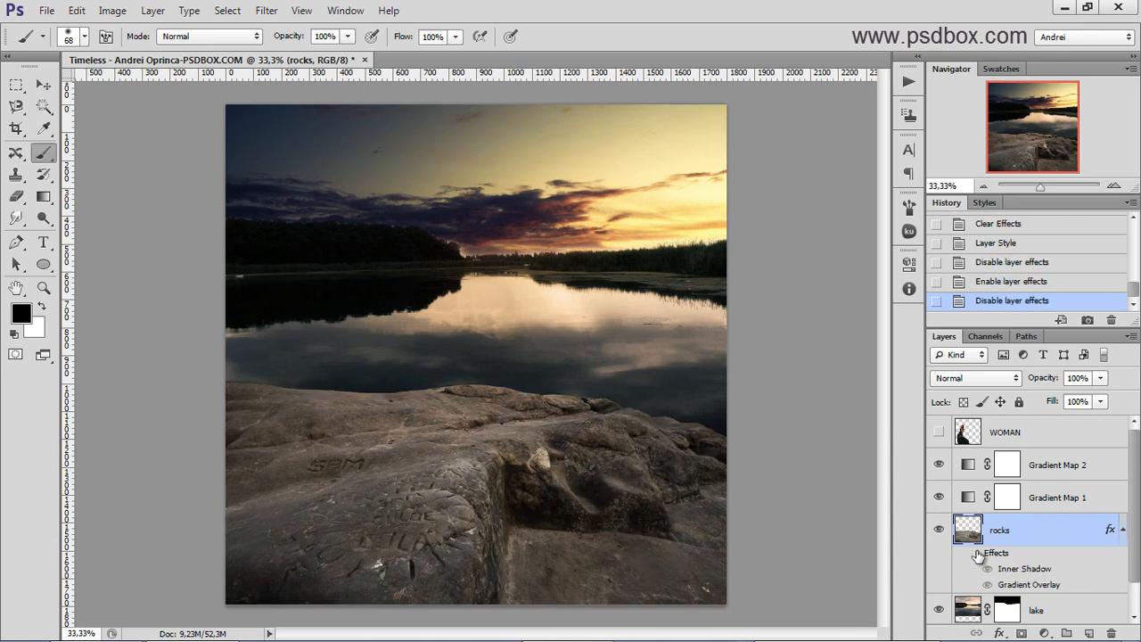
click(975, 552)
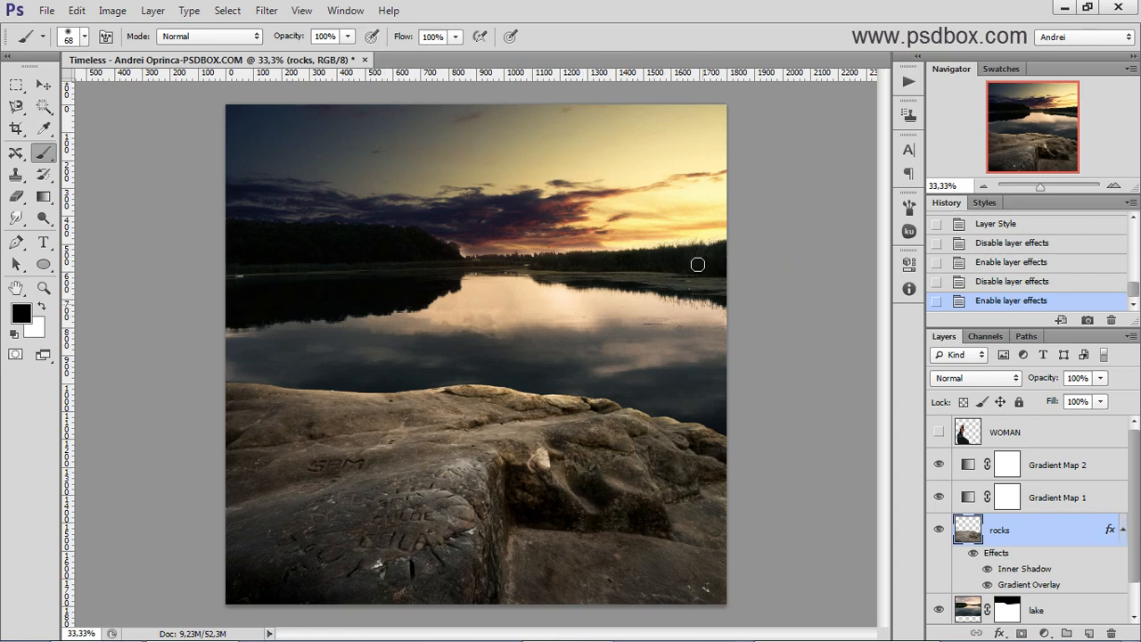
Step: Select the WOMAN layer and make it visible in the composite
click(979, 431)
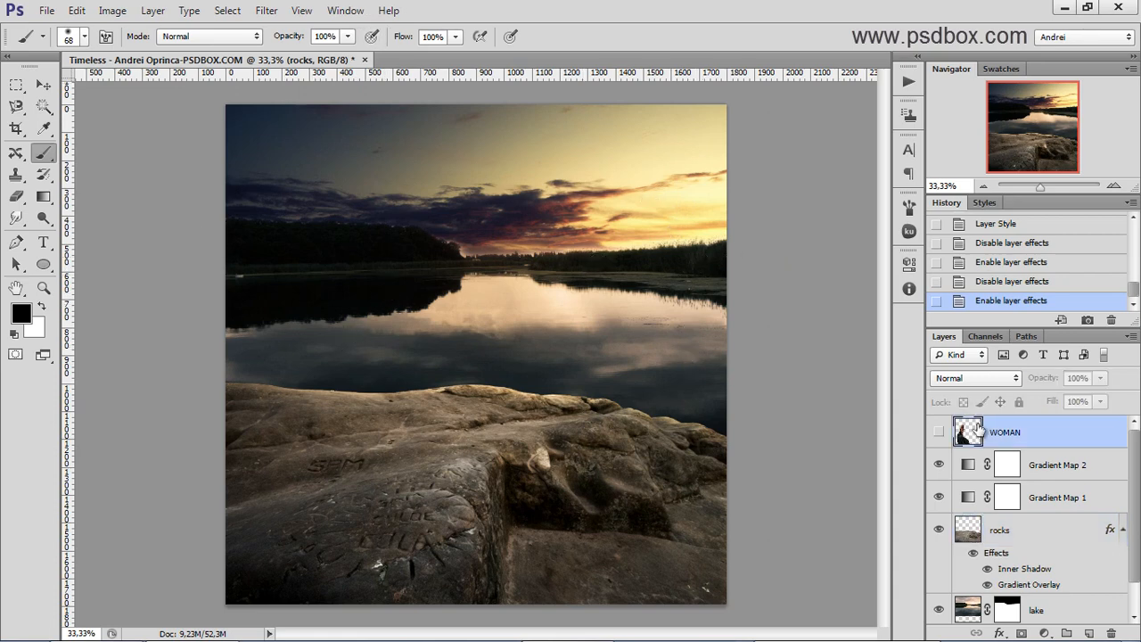
click(940, 433)
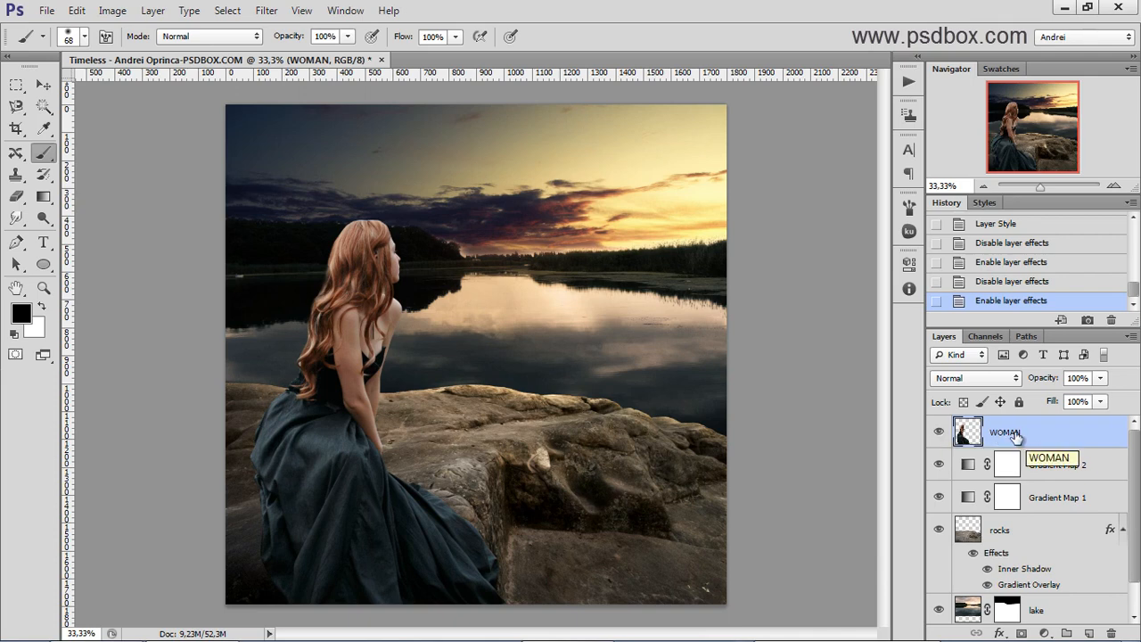
ctrl+click(1090, 633)
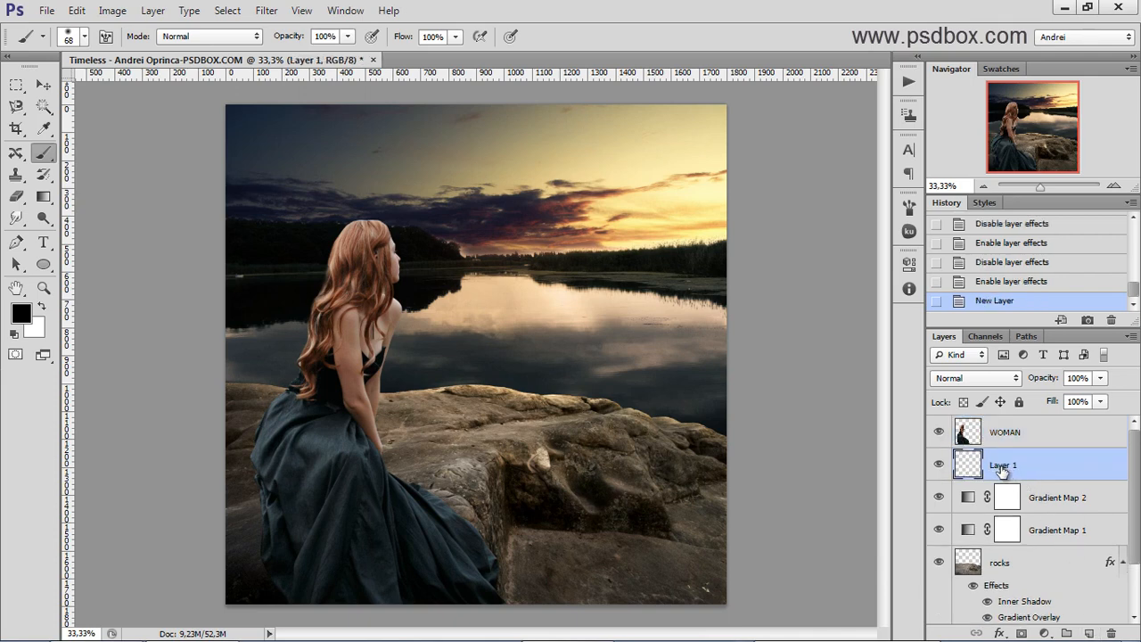
double_click(1002, 467)
key(Escape)
key(ctrl+z)
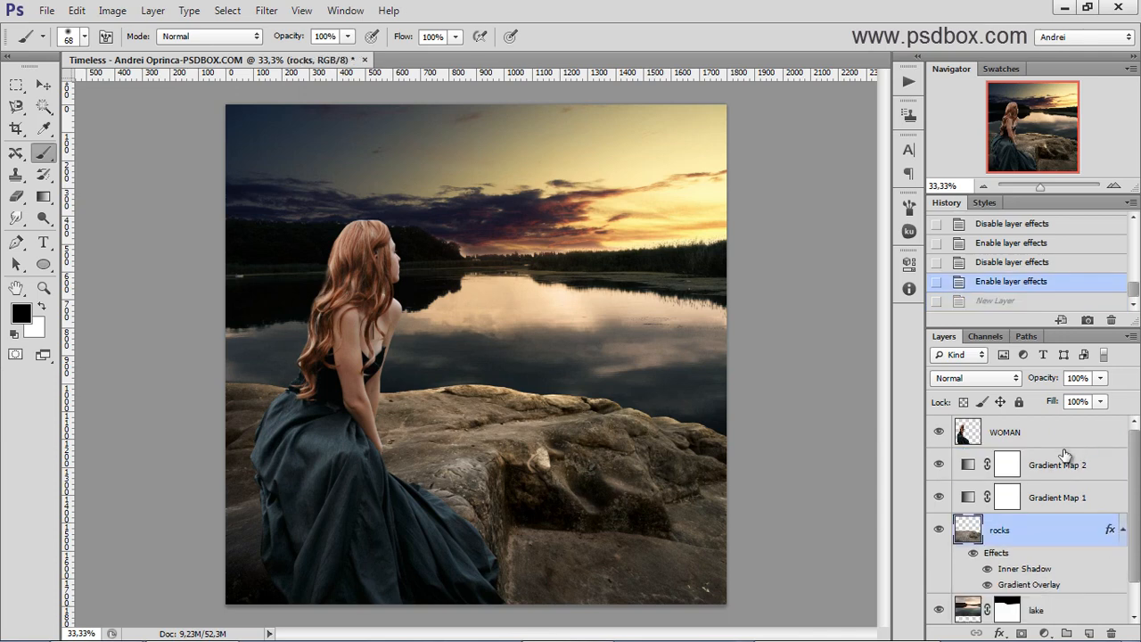
Step: Create a new empty layer directly beneath the WOMAN layer and name it shadow
click(1016, 433)
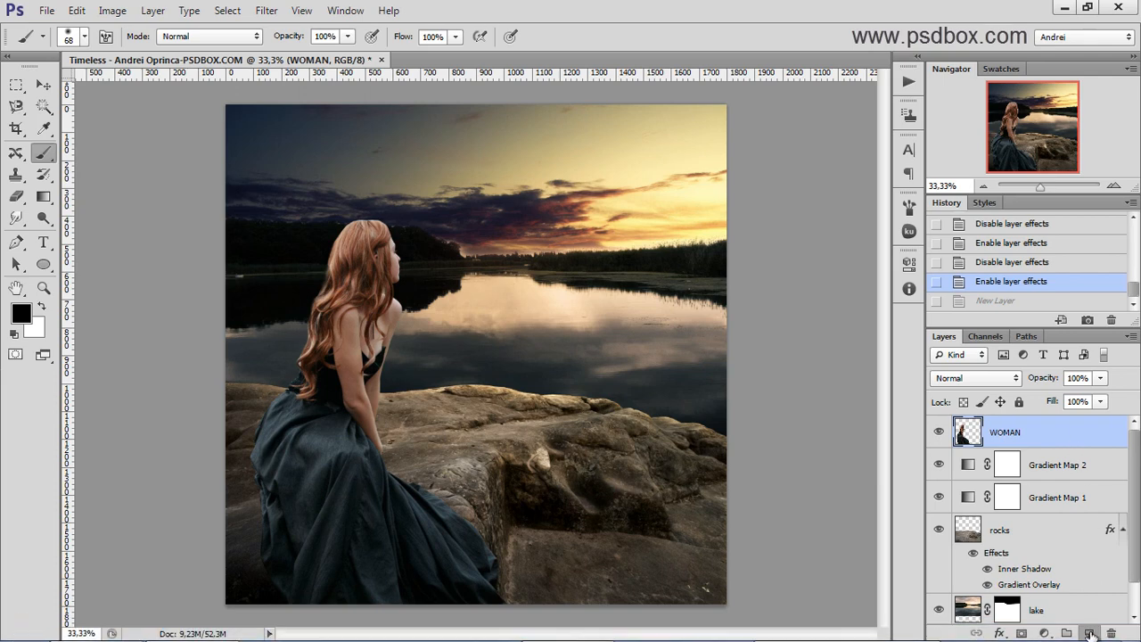
click(1090, 634)
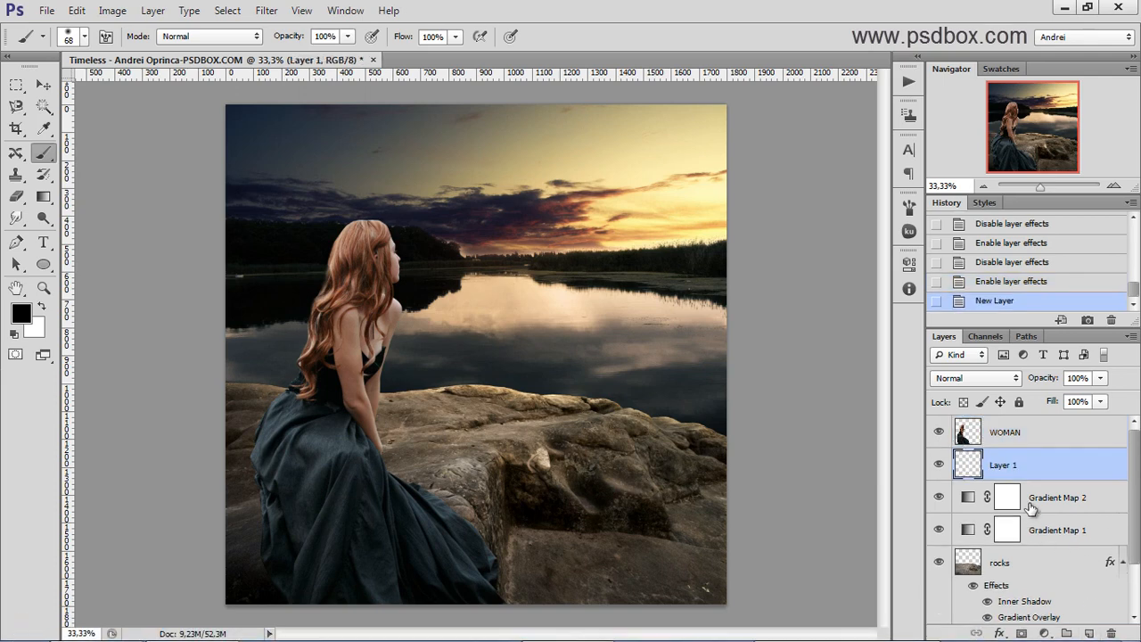
double_click(1005, 466)
key(Return)
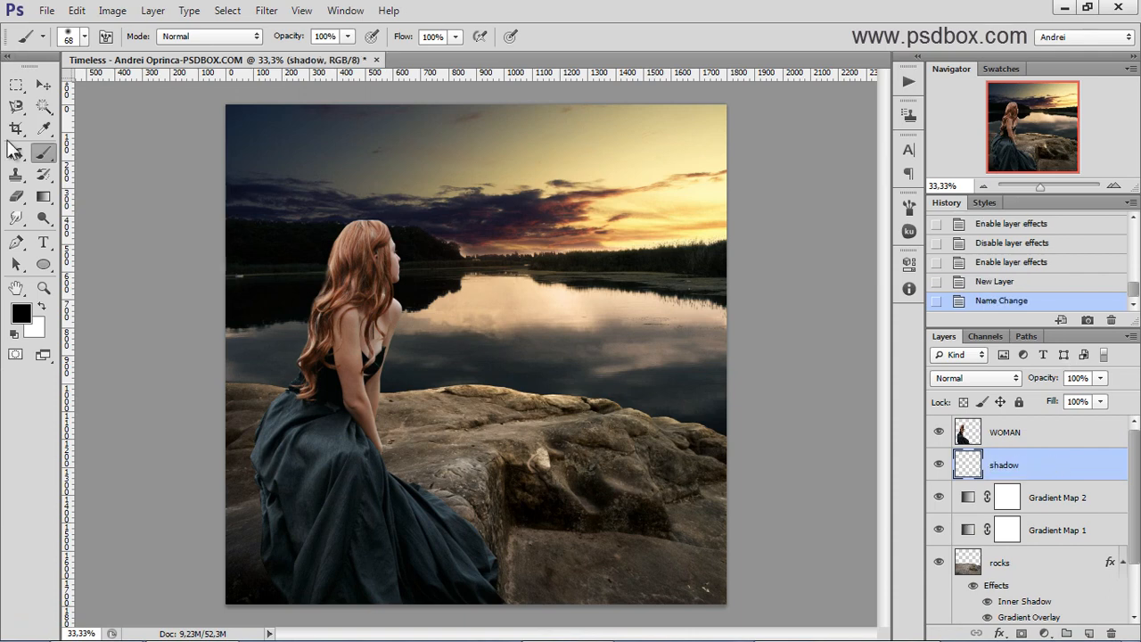
Step: Set up the Brush tool at 83 px with 40% opacity and 41% flow for shading around the woman's dress
right_click(249, 170)
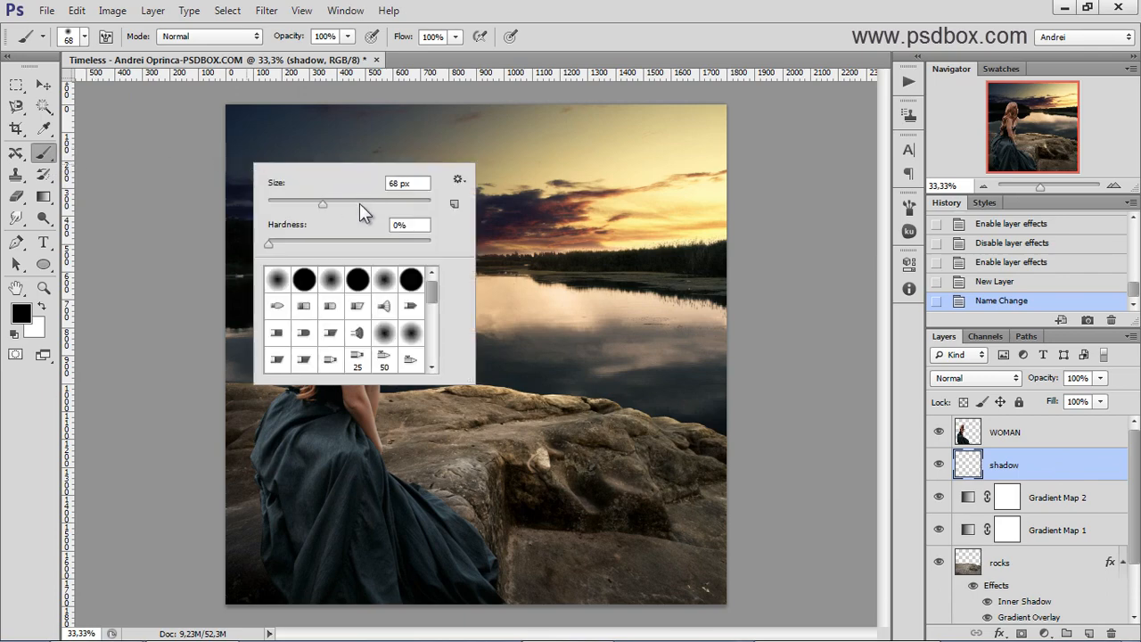
click(360, 203)
click(1043, 457)
scroll(267, 494, up, 3)
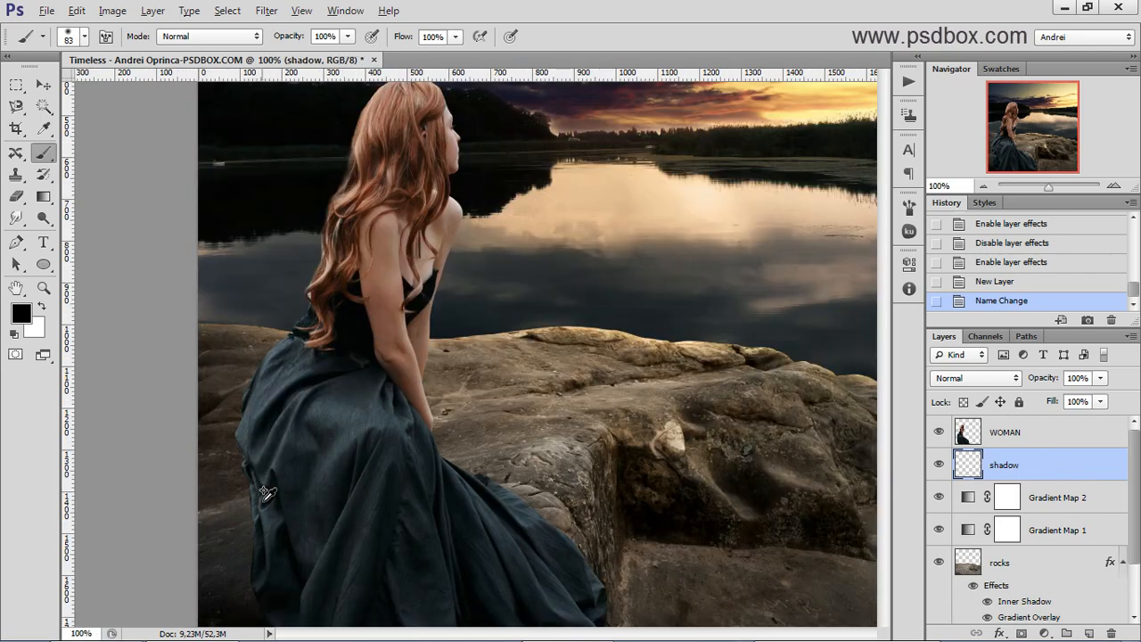
drag(395, 428, 547, 245)
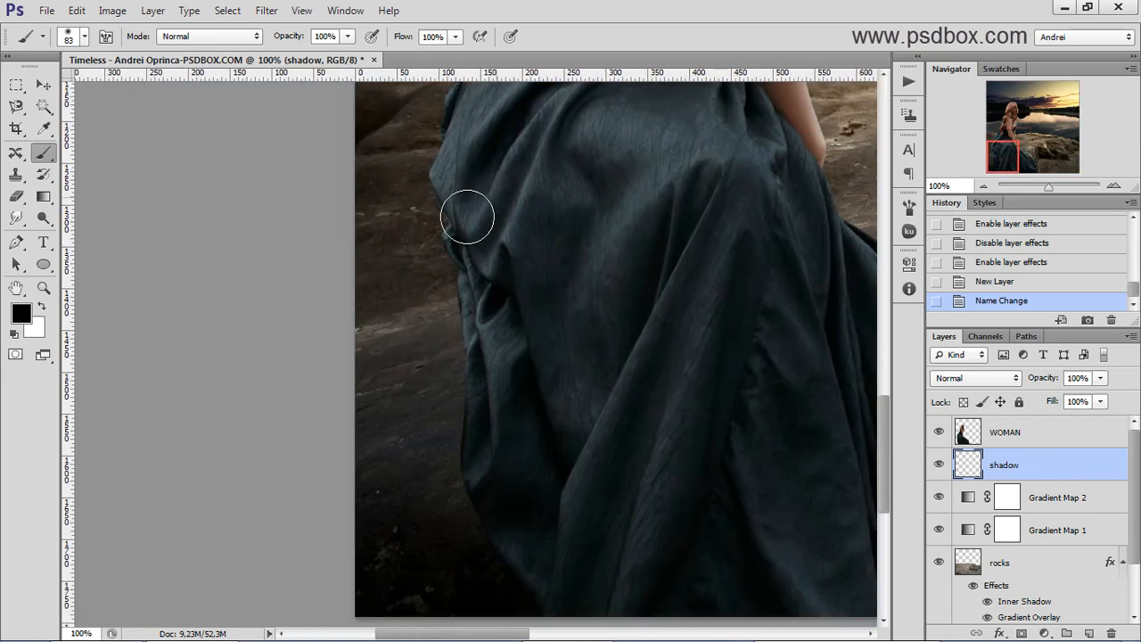
click(344, 38)
drag(290, 55, 297, 55)
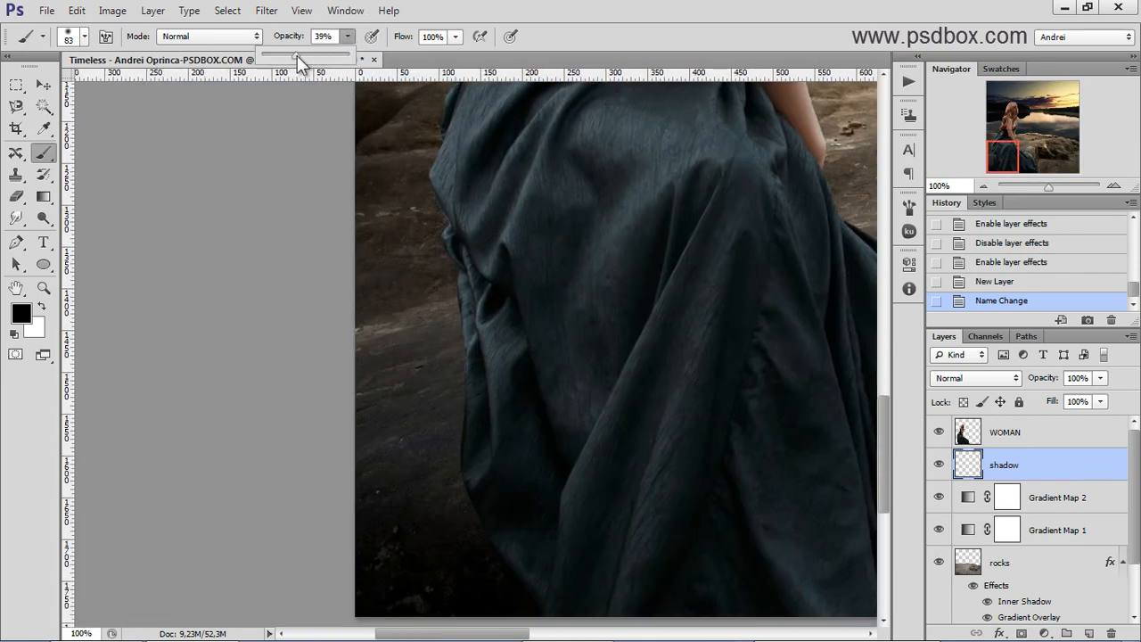
click(455, 36)
drag(407, 54, 405, 56)
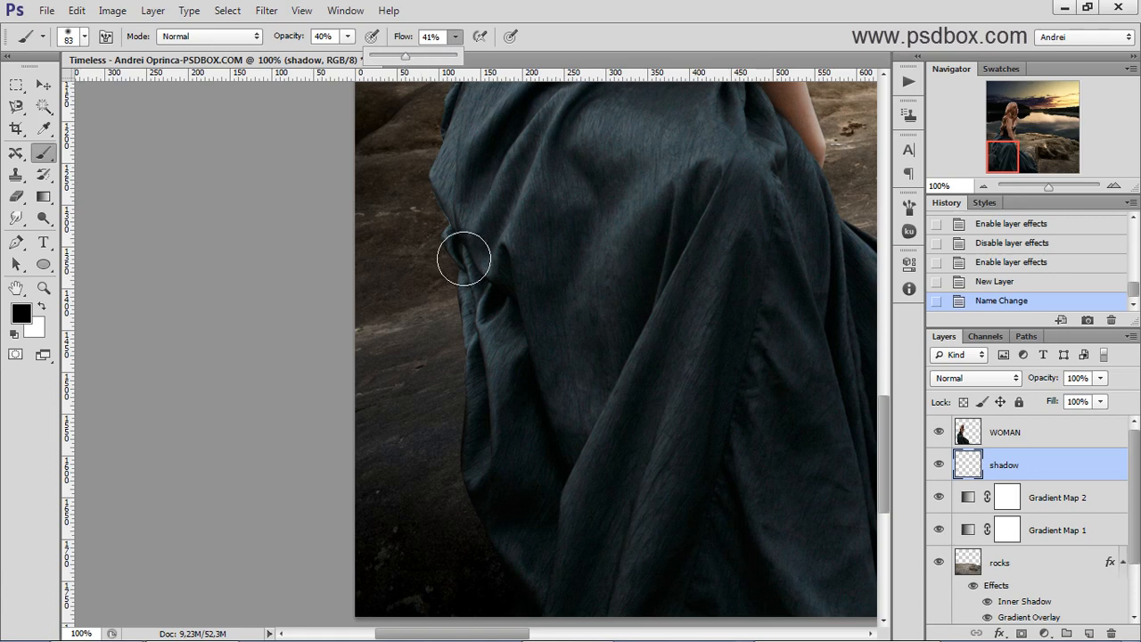
Step: Paint soft black shadow strokes on the shadow layer along the left edge of the dress where it meets the rocks
mouse_move(464, 207)
mouse_down()
mouse_move(485, 408)
mouse_move(489, 396)
mouse_up()
mouse_move(517, 492)
mouse_down()
mouse_move(488, 473)
mouse_move(515, 523)
mouse_up()
drag(476, 476, 496, 504)
mouse_move(445, 206)
mouse_down()
mouse_move(493, 245)
mouse_move(467, 256)
mouse_move(502, 374)
mouse_up()
drag(478, 271, 490, 463)
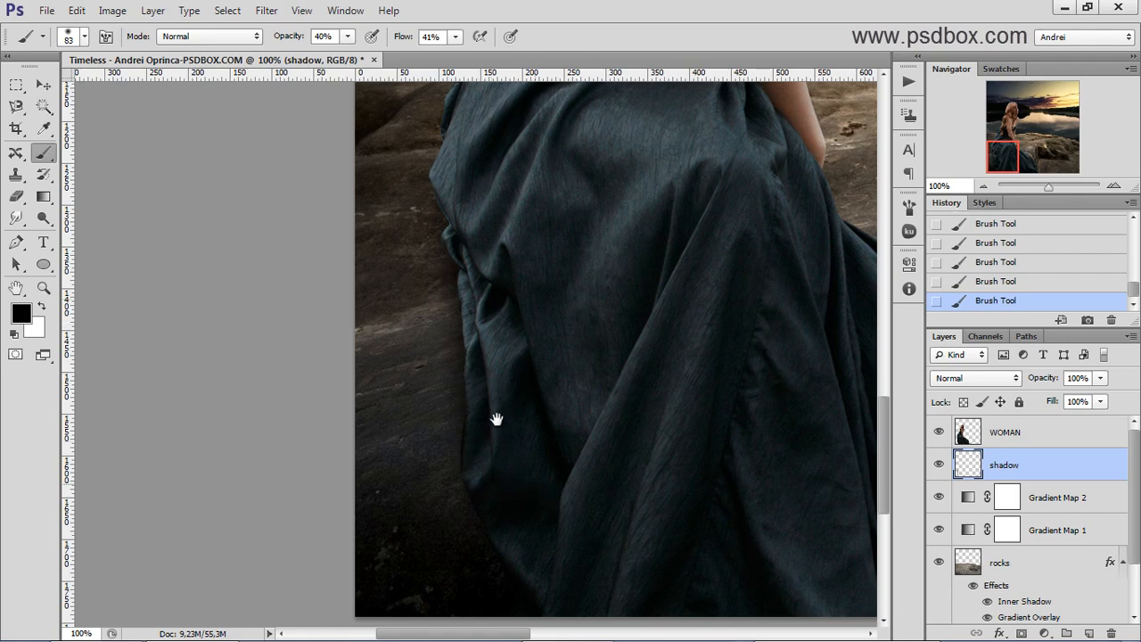
drag(496, 419, 454, 451)
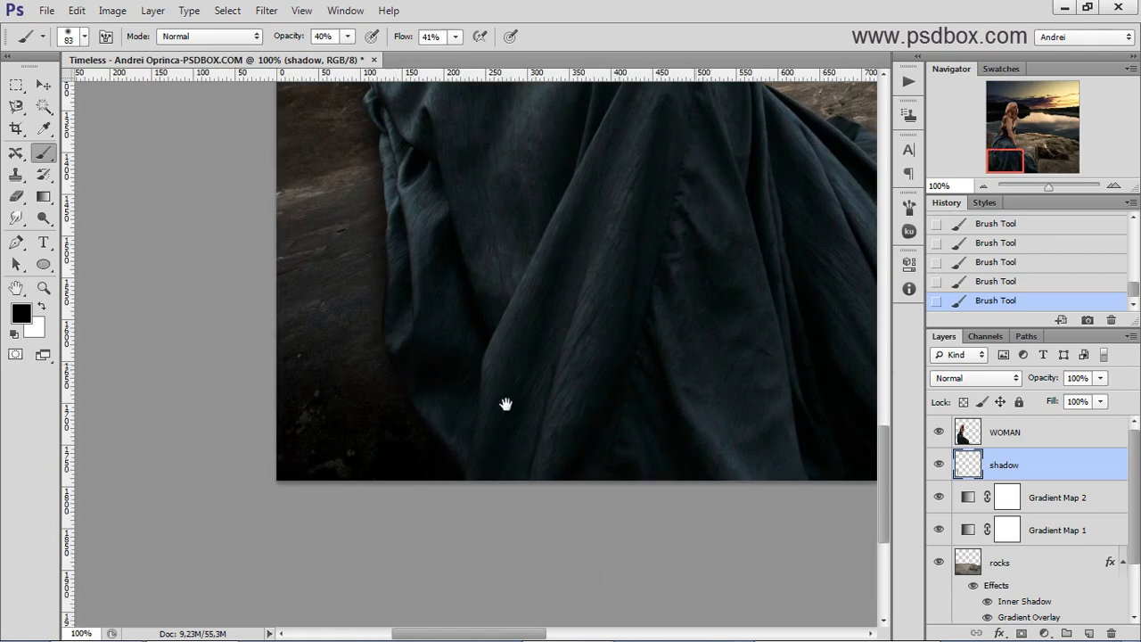
drag(506, 404, 428, 452)
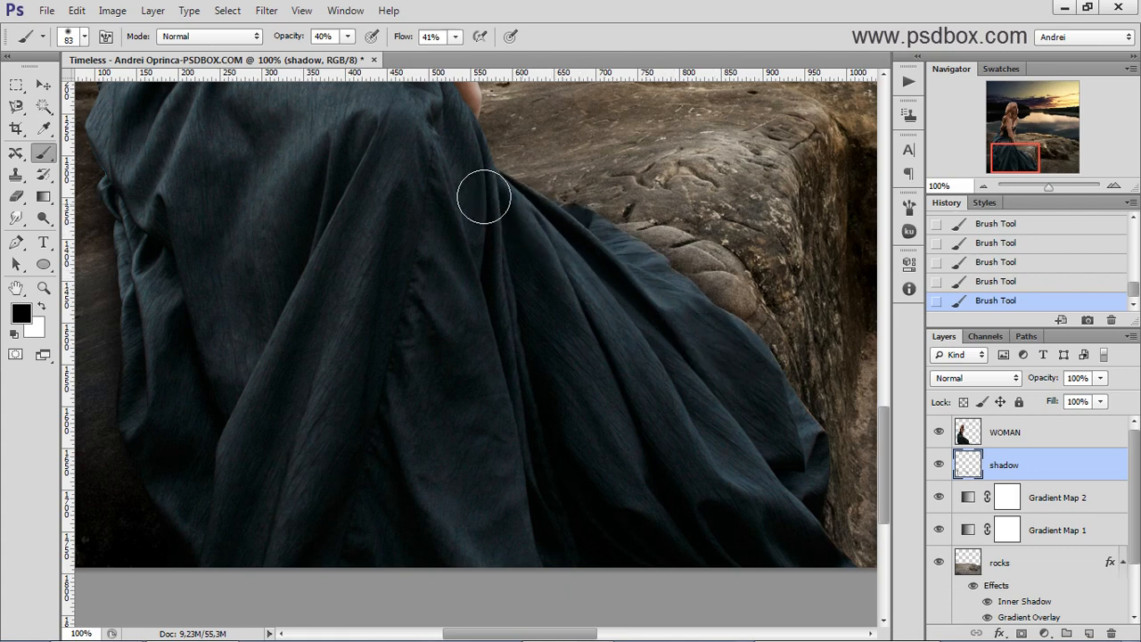
drag(408, 259, 726, 308)
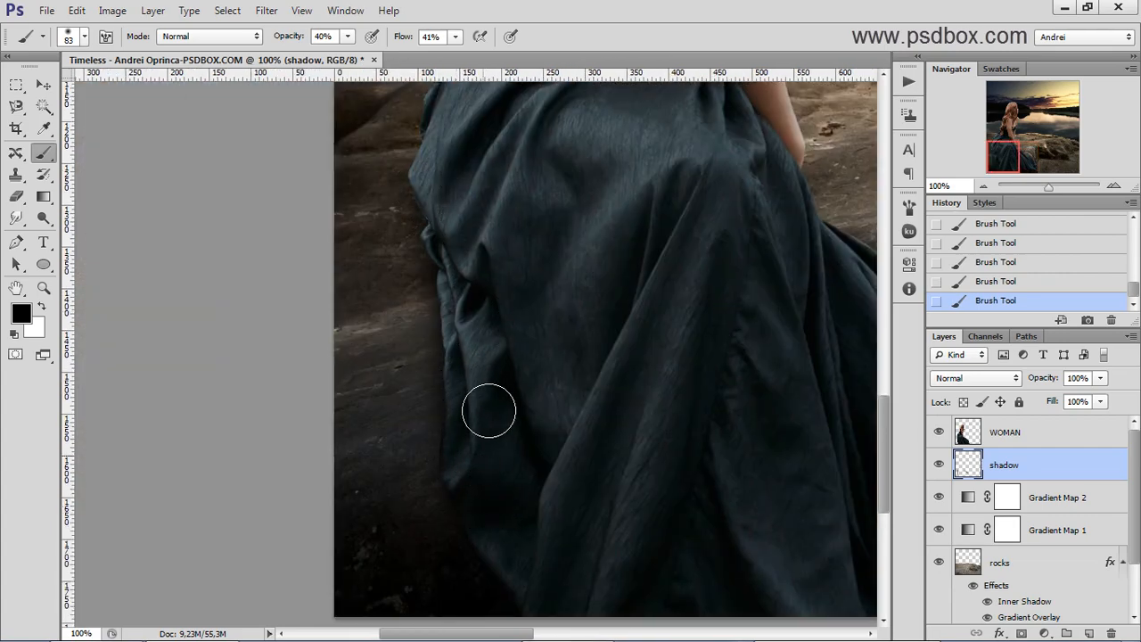
scroll(489, 410, down, 1)
scroll(504, 381, up, 1)
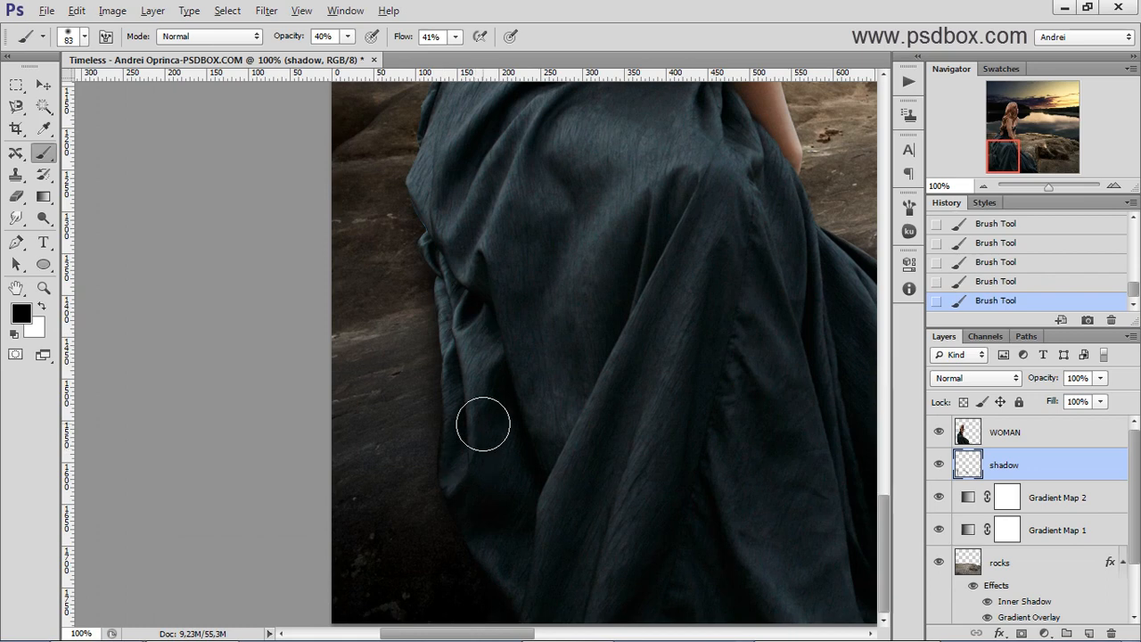
Step: Set the brush to 199 px with 13% opacity and 18% flow for broader shading on the shadow layer
scroll(484, 420, down, 5)
scroll(543, 315, up, 1)
scroll(542, 287, up, 6)
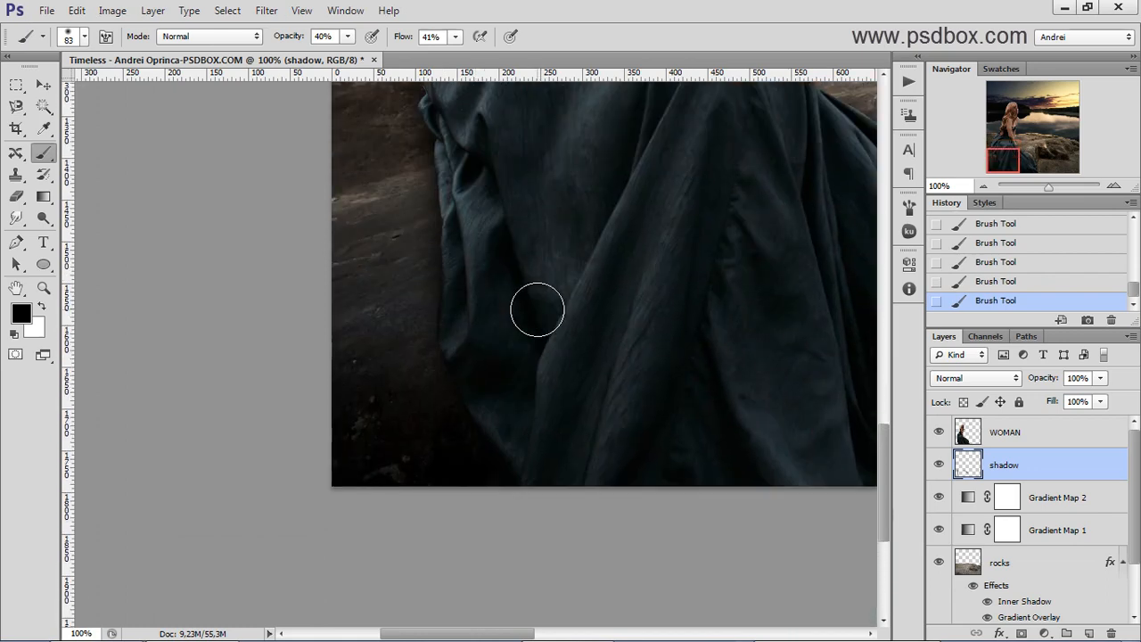
scroll(535, 308, down, 1)
right_click(492, 261)
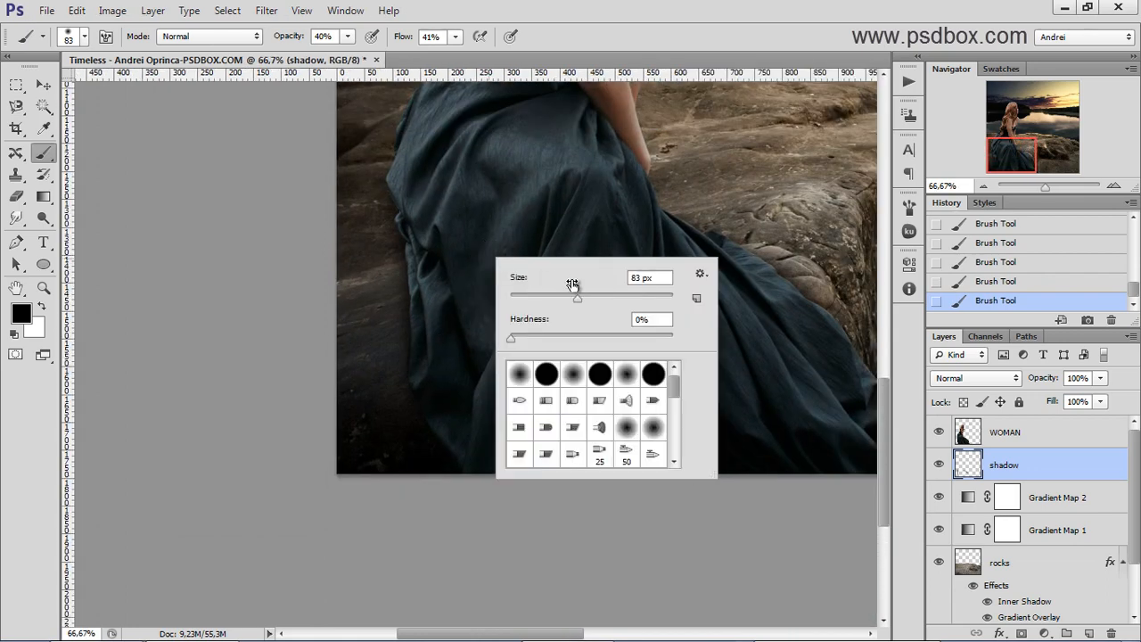
drag(612, 303, 634, 294)
click(347, 38)
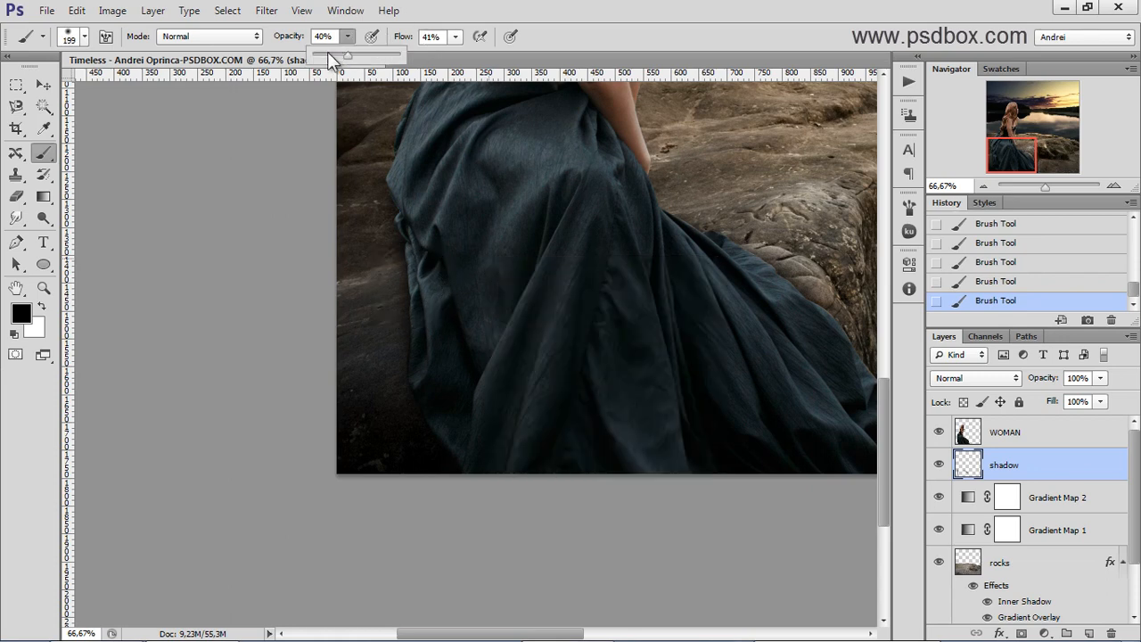
click(447, 40)
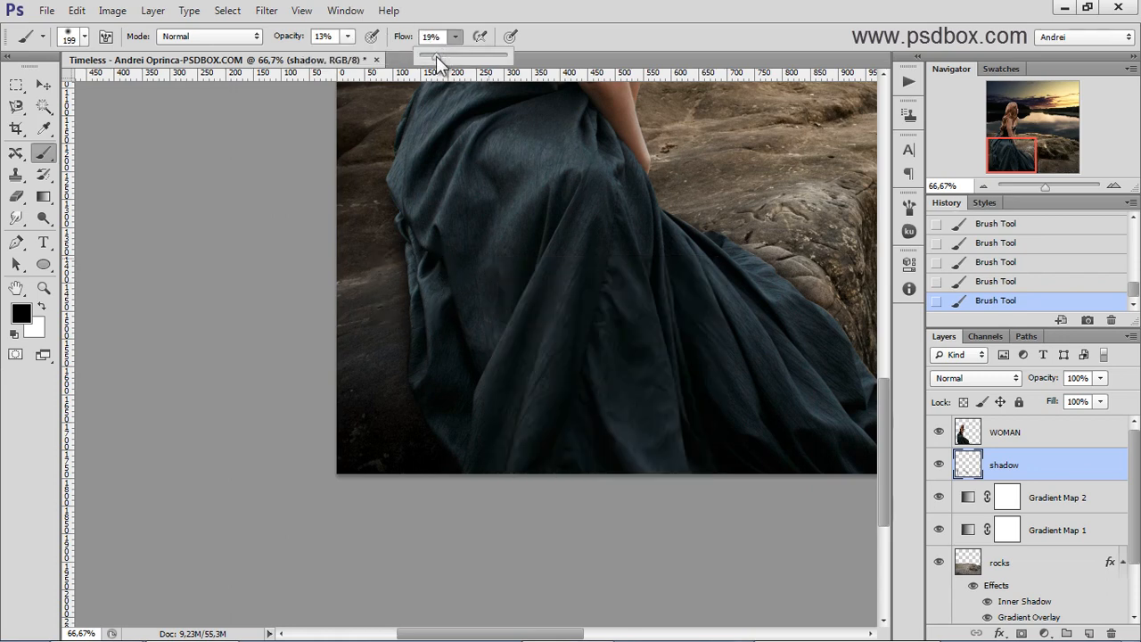
click(1027, 463)
Step: Set the brush opacity to 21% and paint soft black shading over the rocks beside the dress's left edge
scroll(441, 360, up, 3)
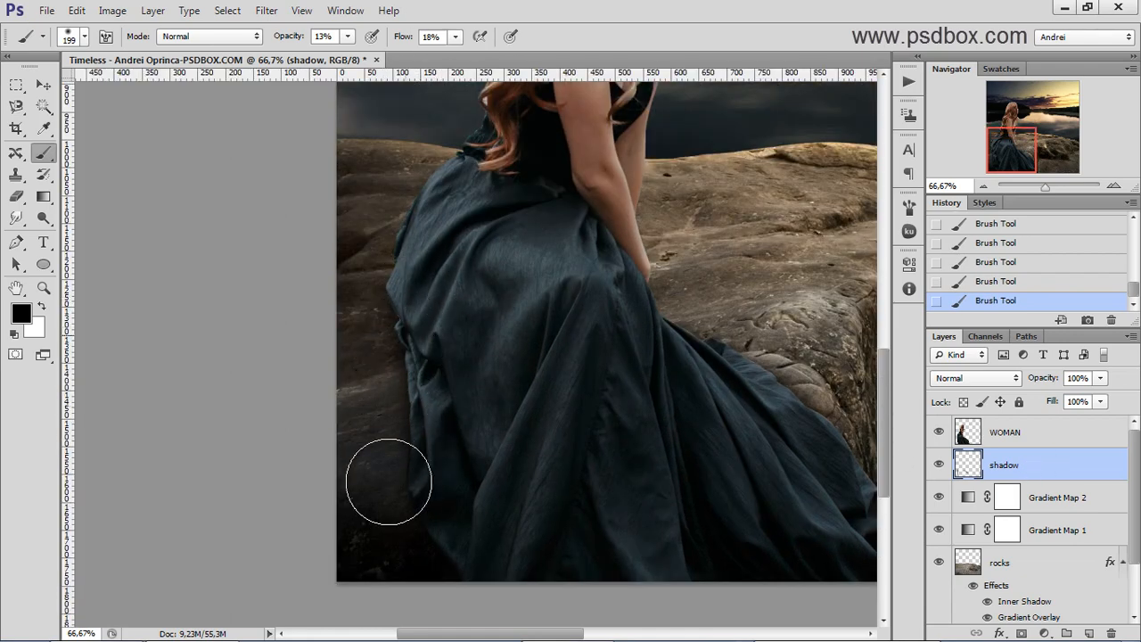
click(347, 37)
drag(346, 55, 354, 55)
click(396, 400)
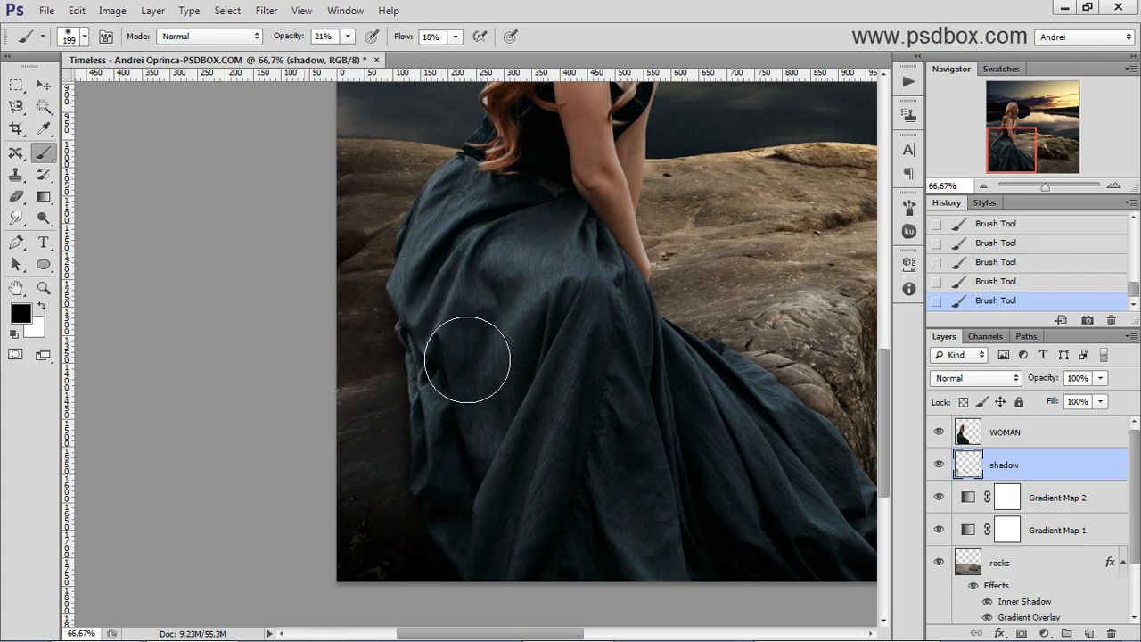
Step: Reduce the brush to 160 px and darken the lower-left rocks beside the dress on the shadow layer
right_click(614, 385)
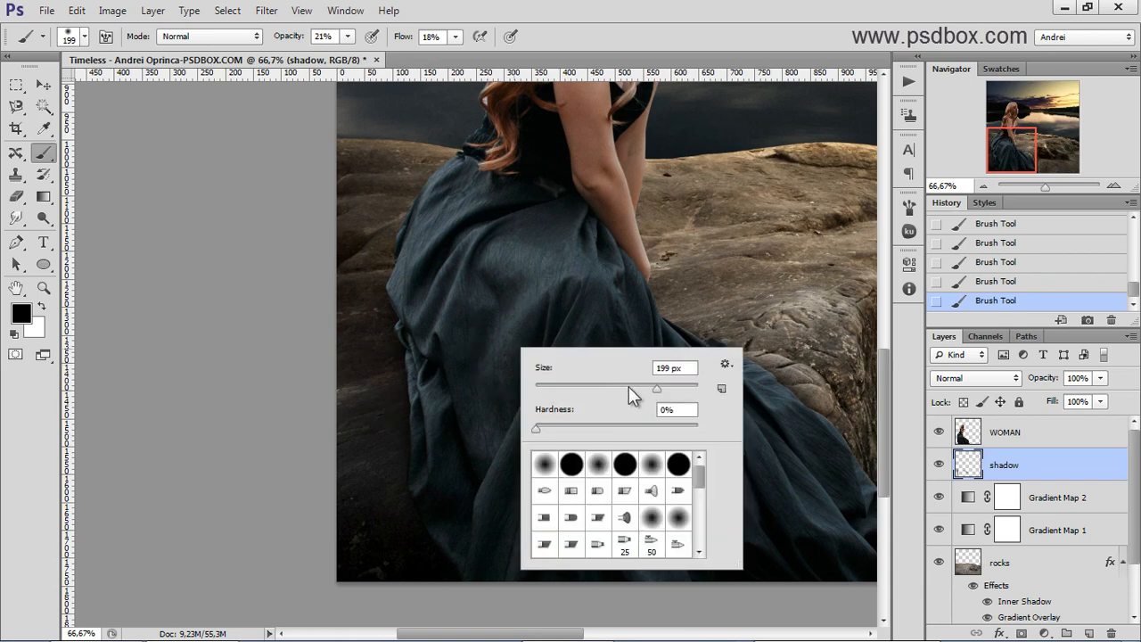
click(643, 386)
key(Return)
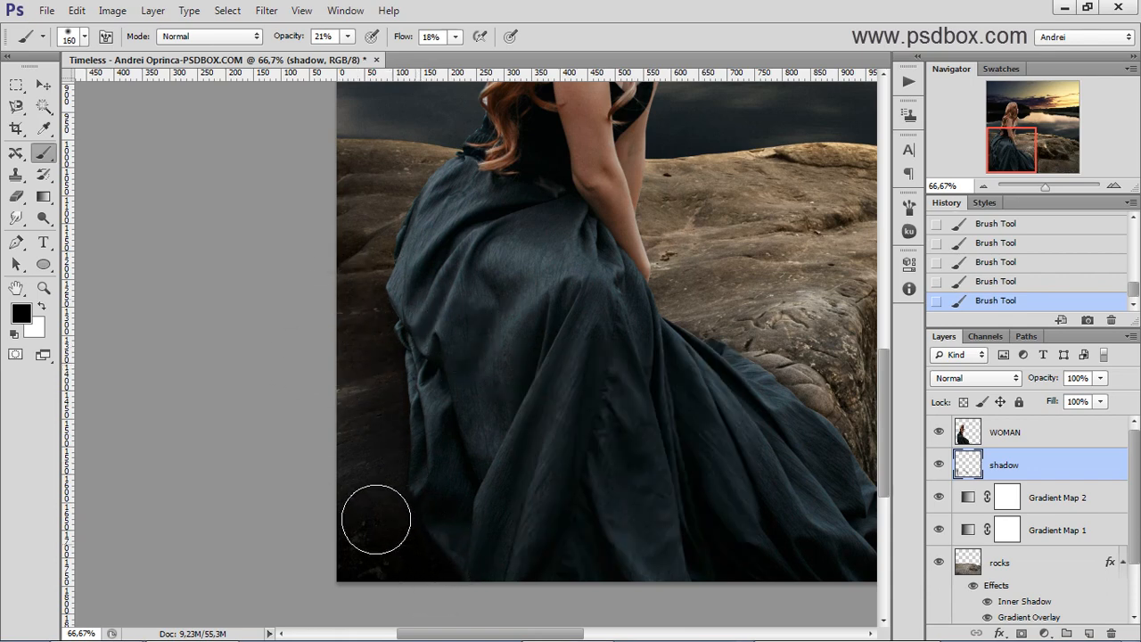
scroll(467, 458, down, 1)
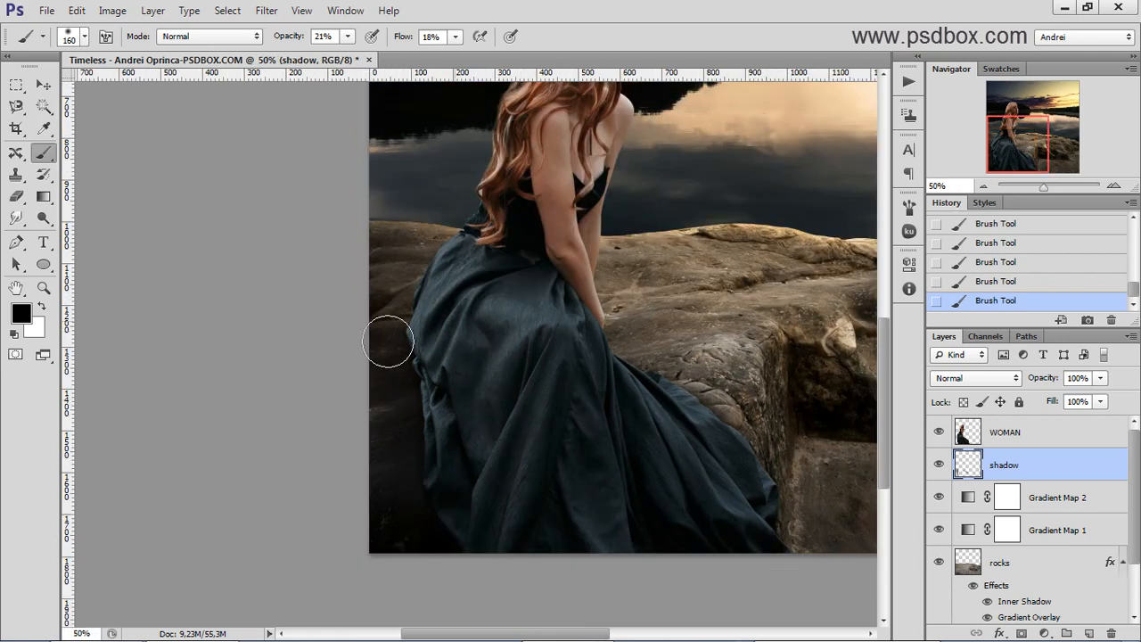
scroll(502, 415, down, 1)
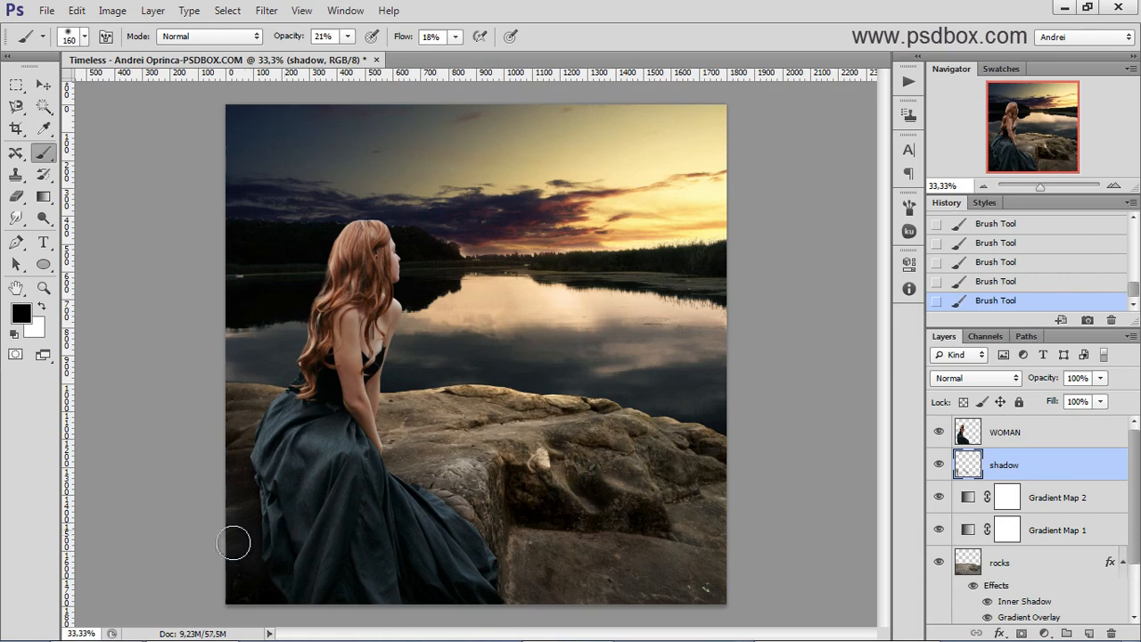
Step: Create a new layer above WOMAN, clip it to WOMAN and name it body shadows
scroll(234, 543, up, 2)
click(1039, 437)
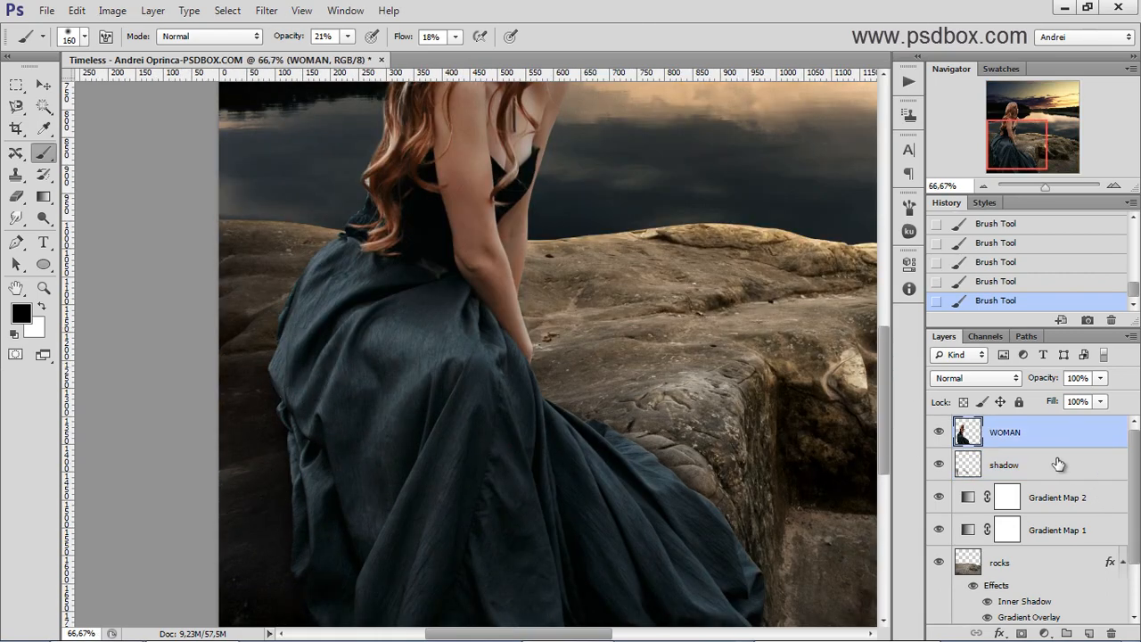
click(1088, 633)
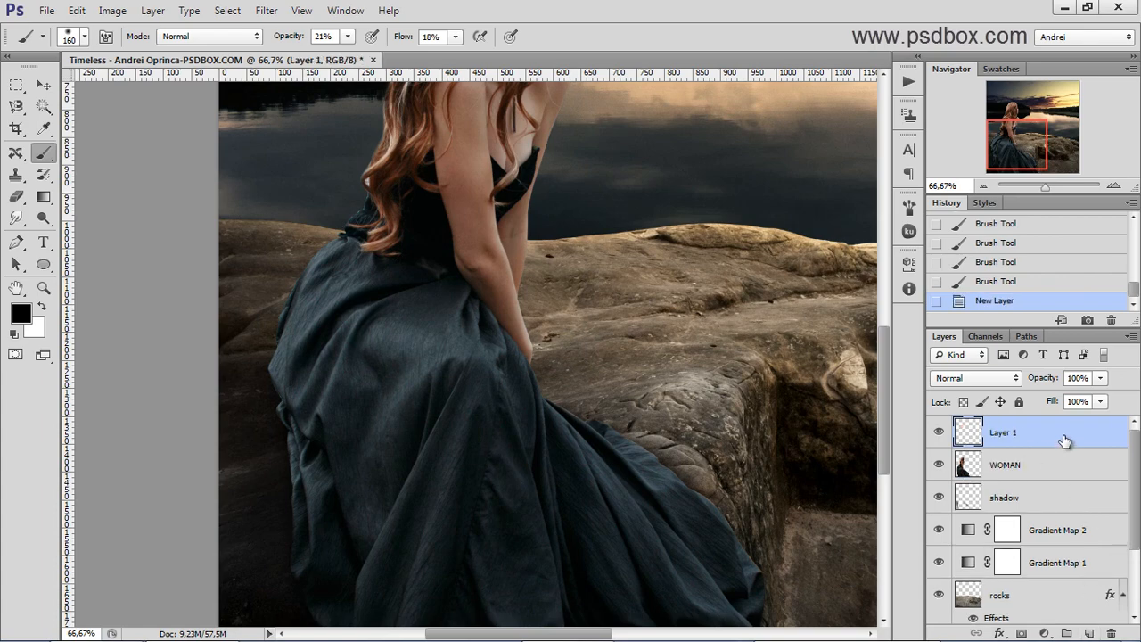
right_click(1065, 440)
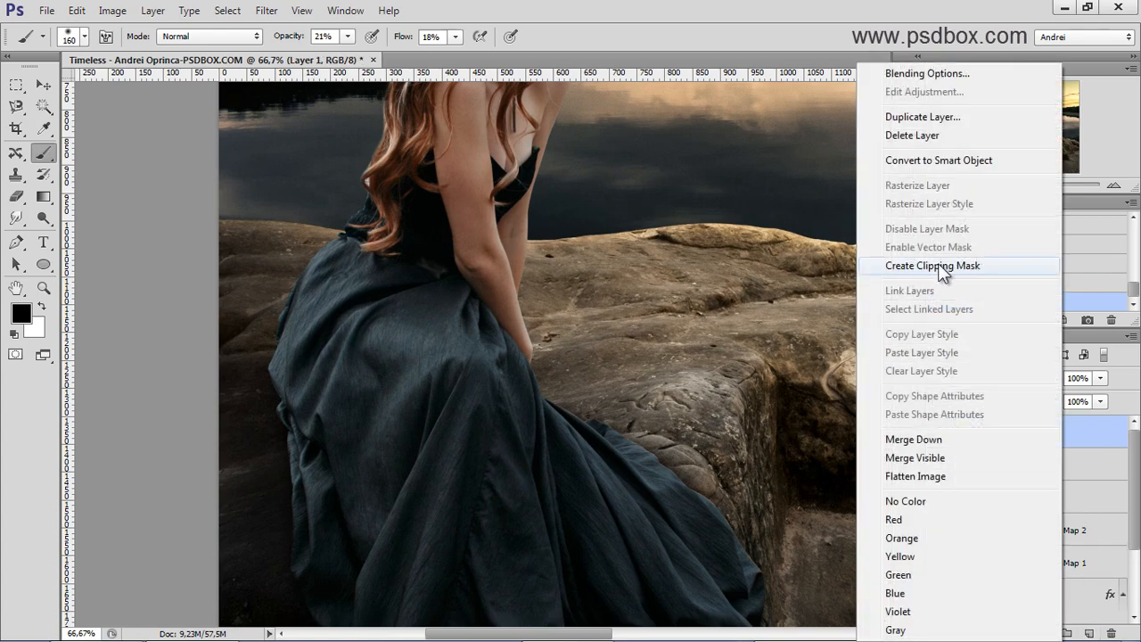
click(943, 267)
double_click(1017, 432)
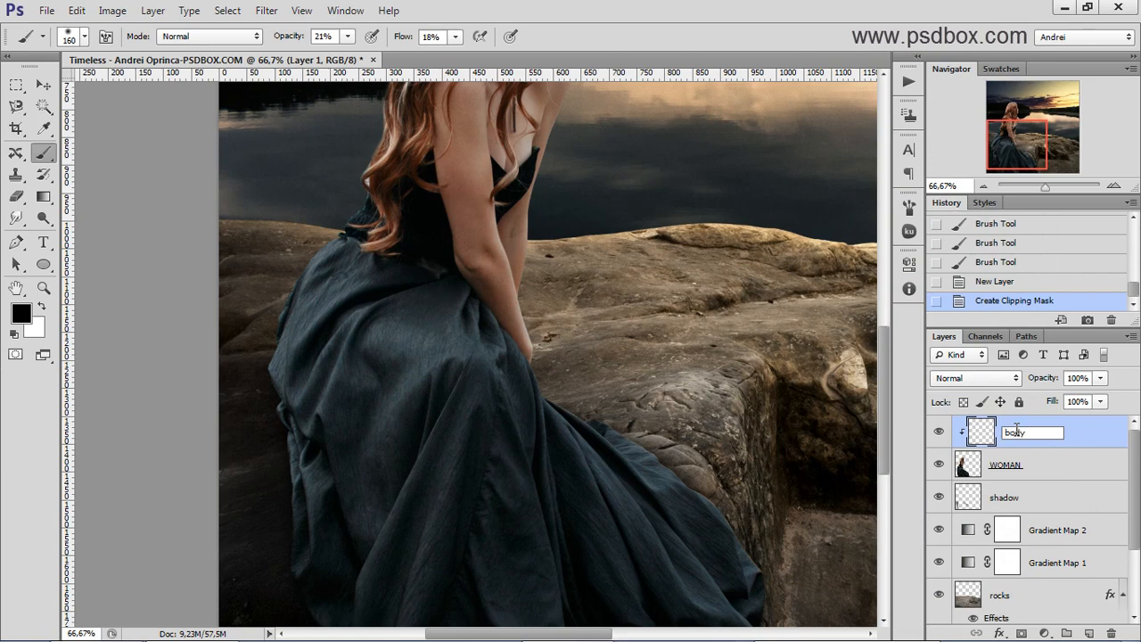
text(body shadows)
key(Return)
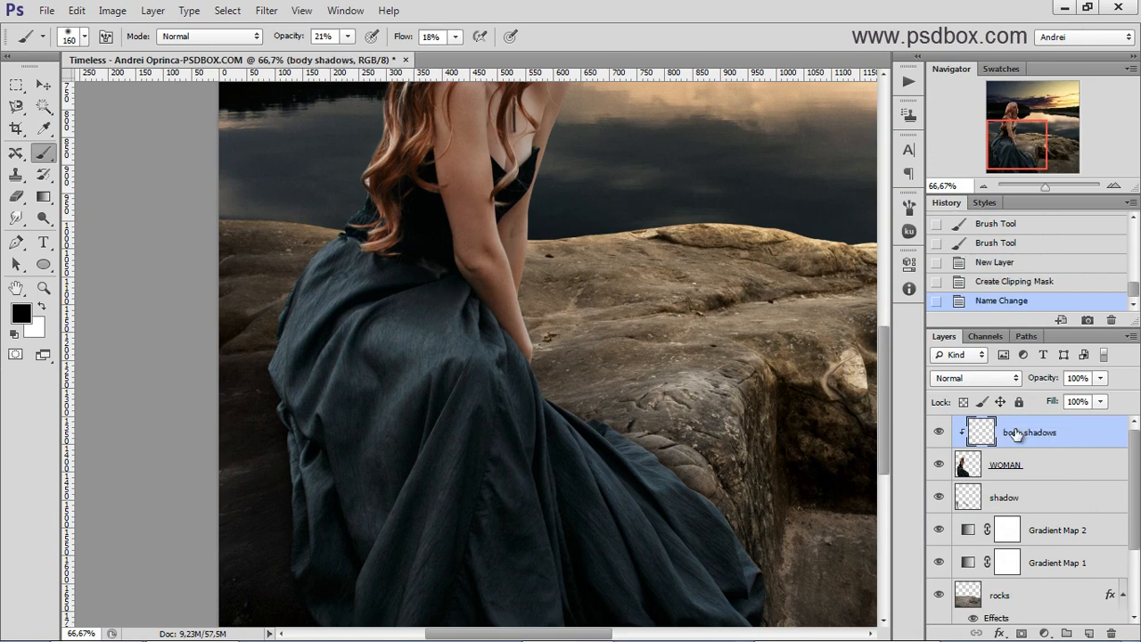
Step: Shade the dress's left edge on the body shadows layer, refining the strokes with a 99 px brush at 31% opacity
mouse_move(306, 303)
mouse_down()
mouse_move(338, 196)
mouse_move(304, 356)
mouse_move(297, 312)
mouse_up()
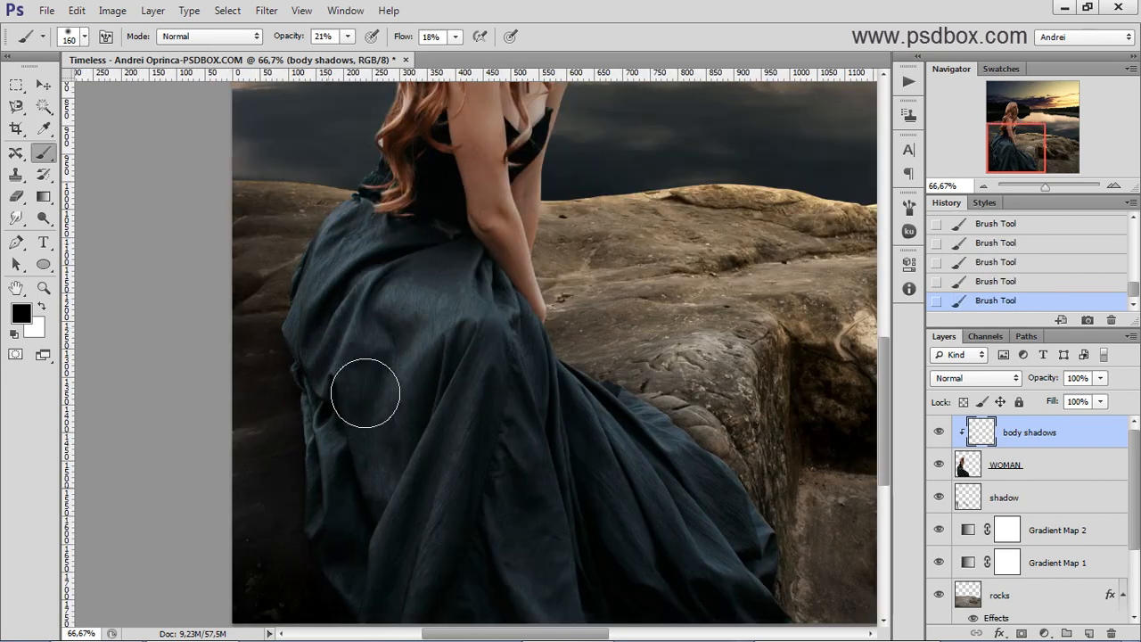
click(345, 36)
drag(347, 54, 356, 56)
right_click(483, 268)
click(584, 307)
click(329, 275)
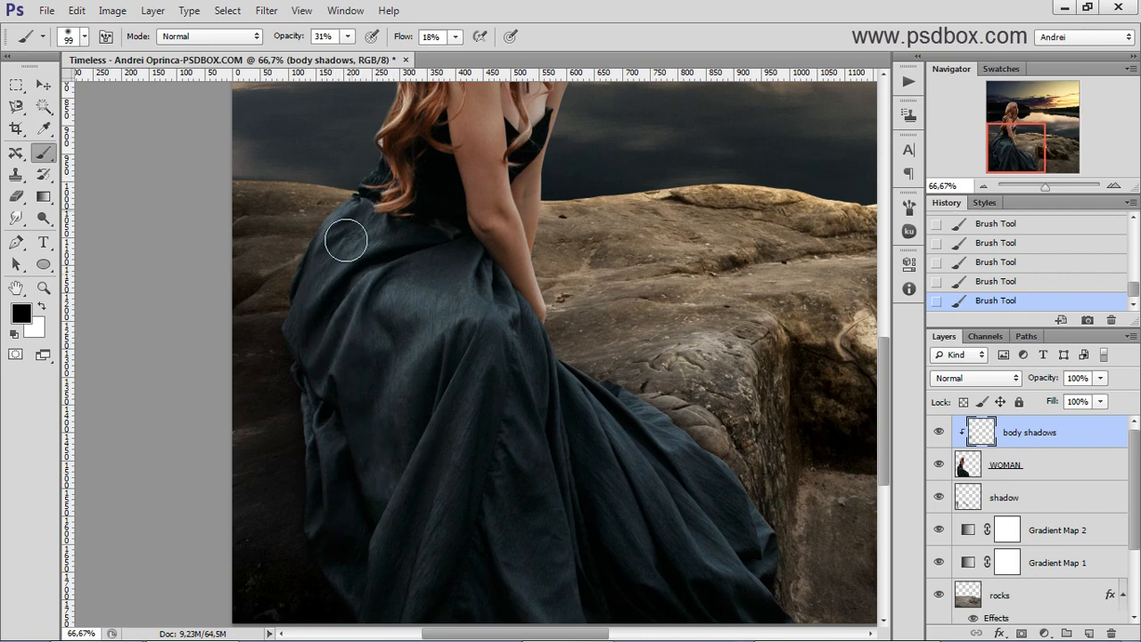
Step: Paint further soft shadows over the left and lower folds of the dress on the body shadows layer
scroll(356, 420, down, 2)
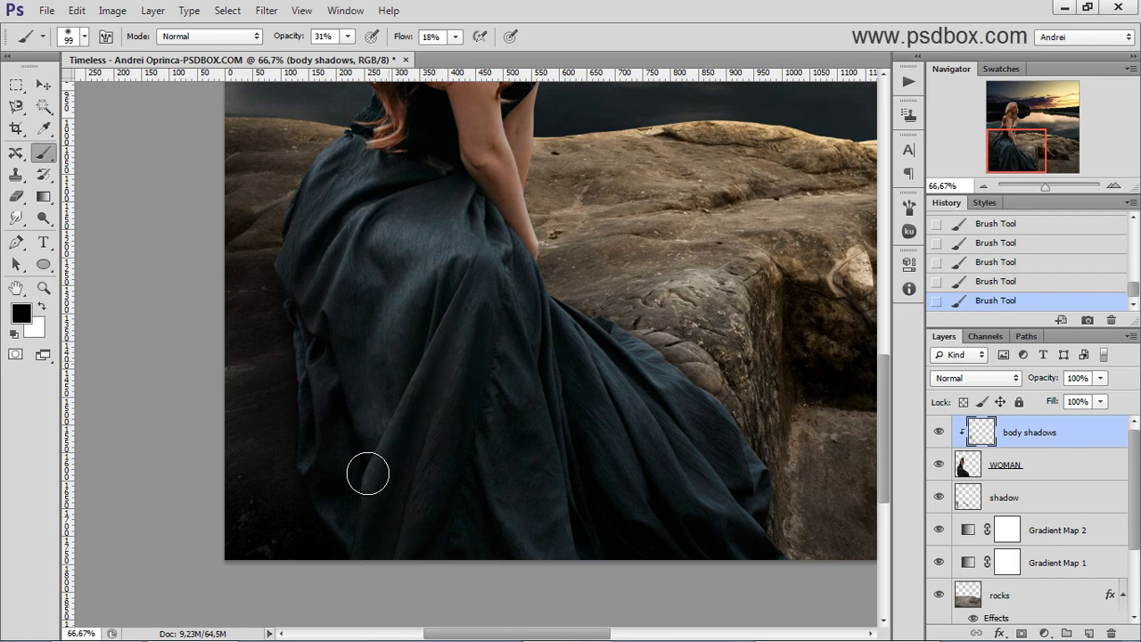
drag(395, 308, 395, 374)
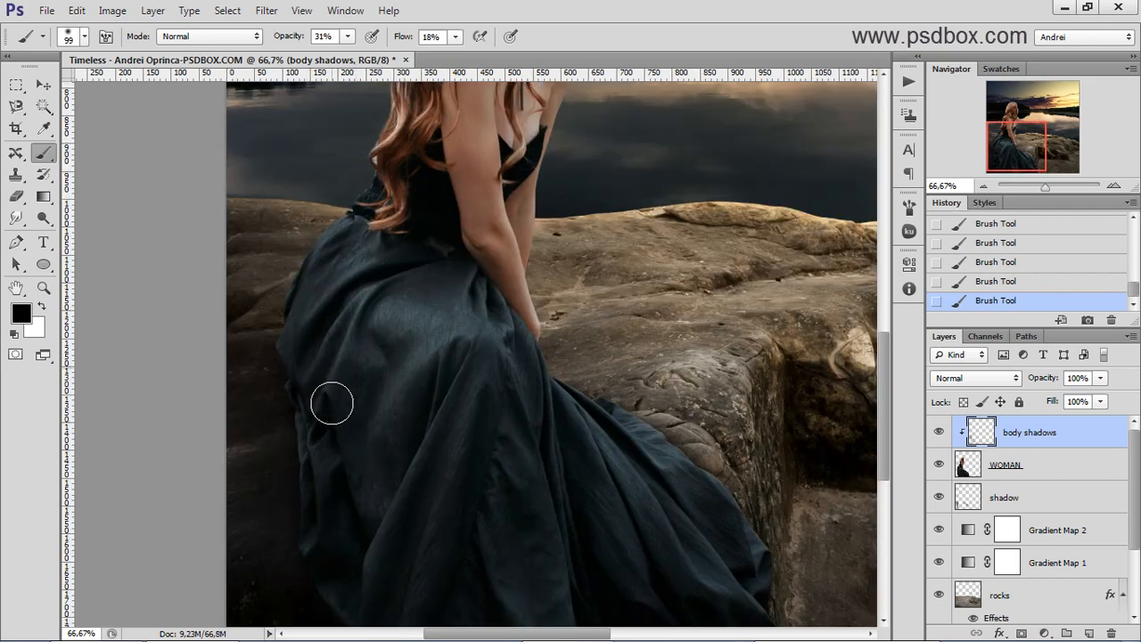
key(ctrl+minus)
key(ctrl+minus)
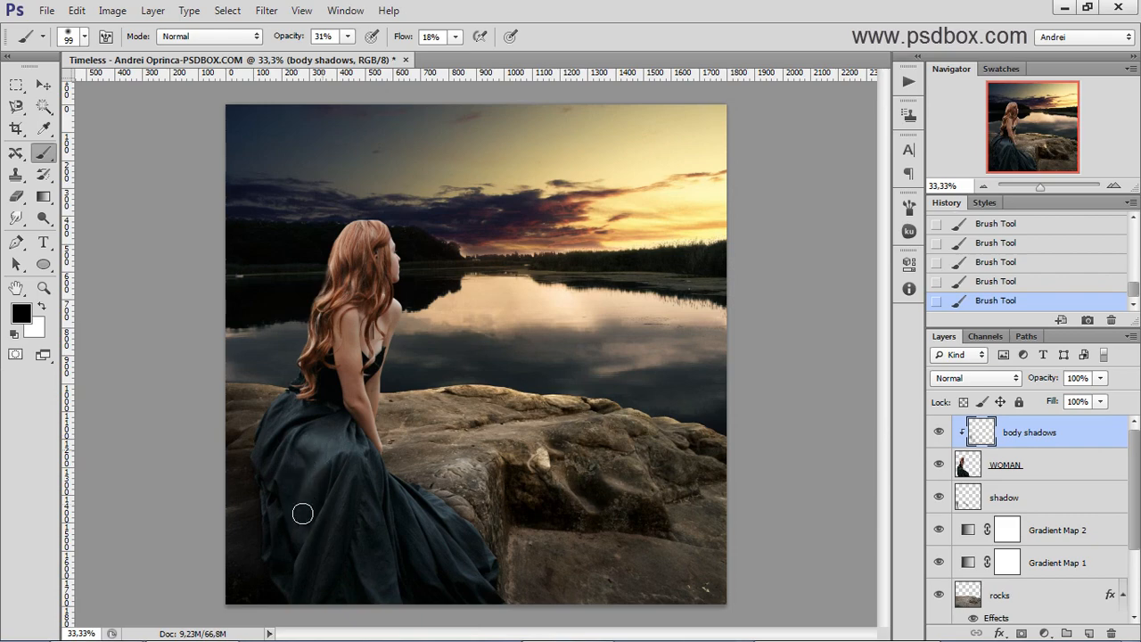
scroll(346, 253, up, 1)
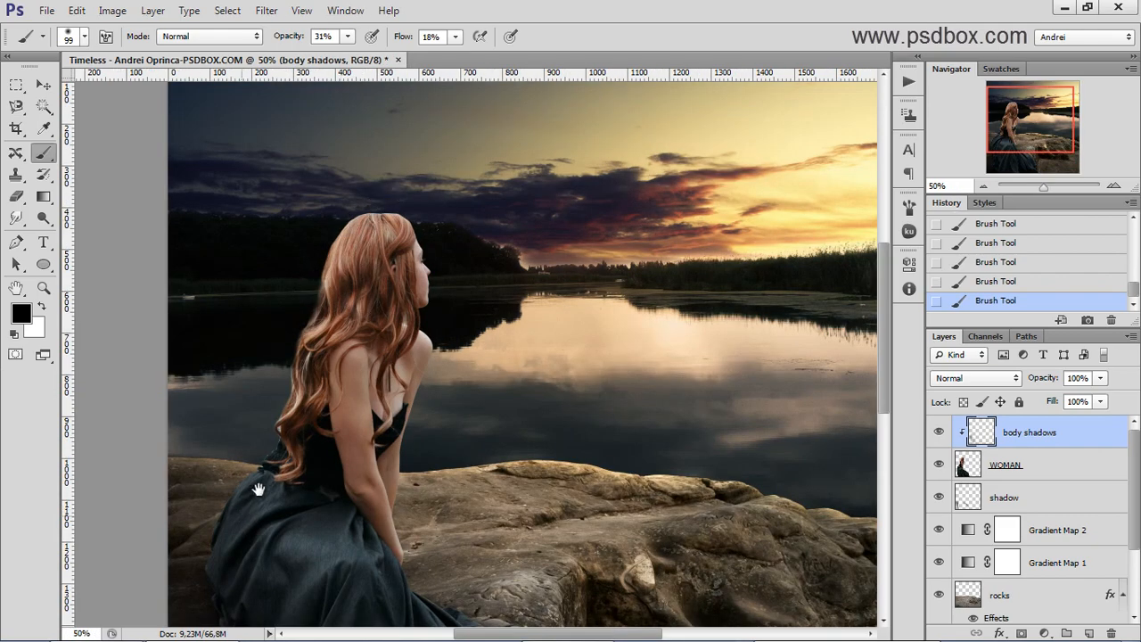
drag(257, 490, 300, 353)
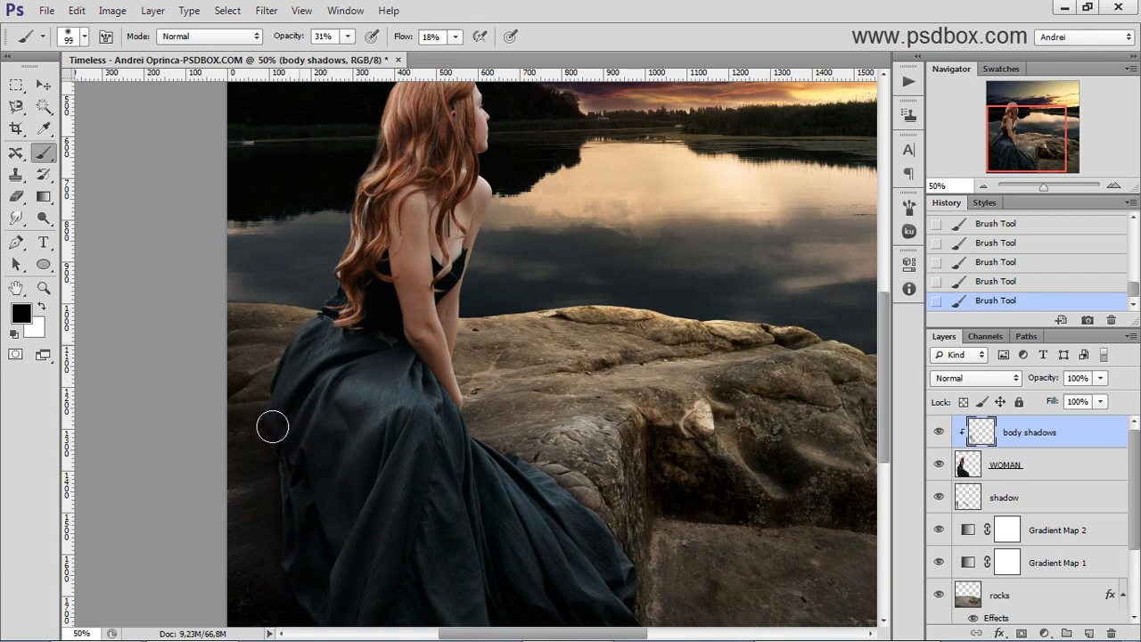
scroll(300, 444, down, 1)
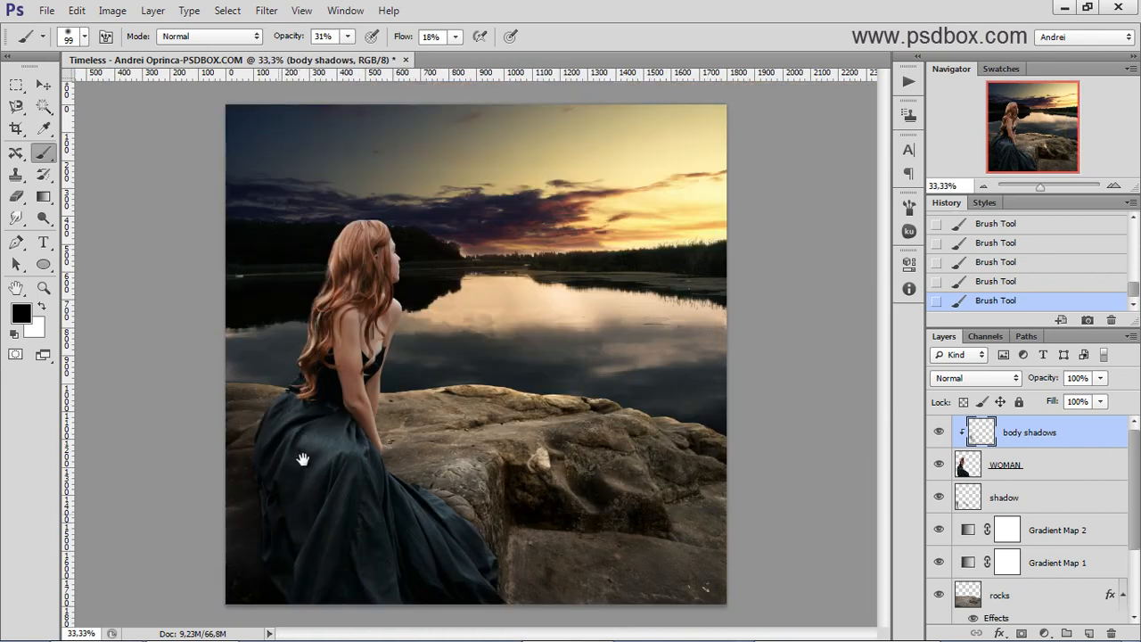
Step: Compare Soft Light and Overlay blending for the body shadows layer and set it to Soft Light
click(960, 377)
click(966, 226)
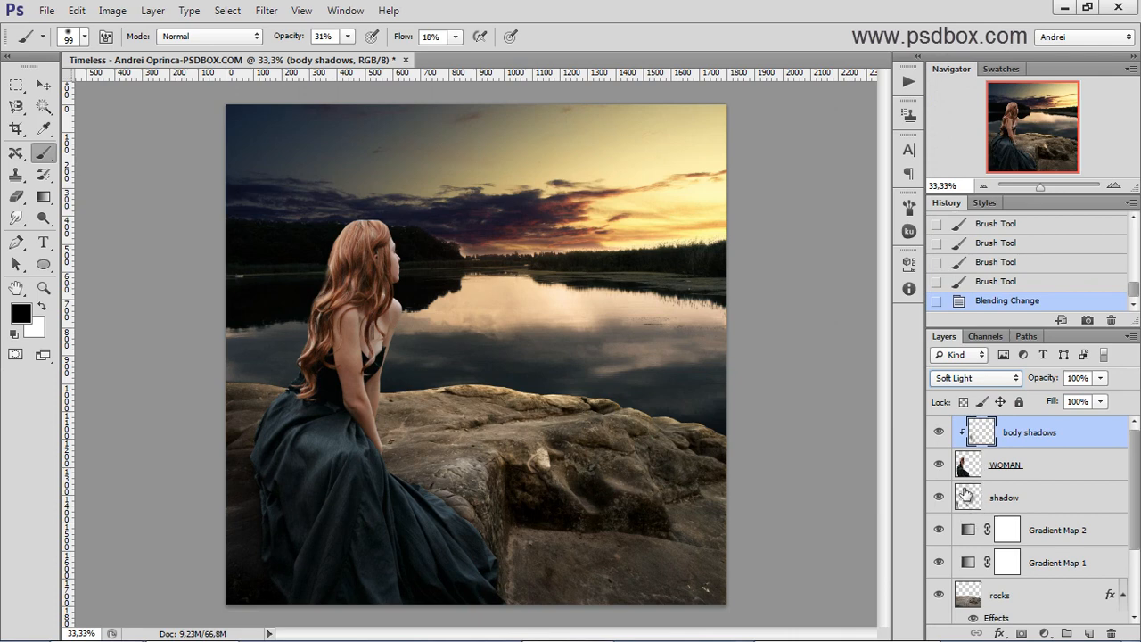
click(941, 432)
click(942, 433)
click(970, 381)
click(964, 208)
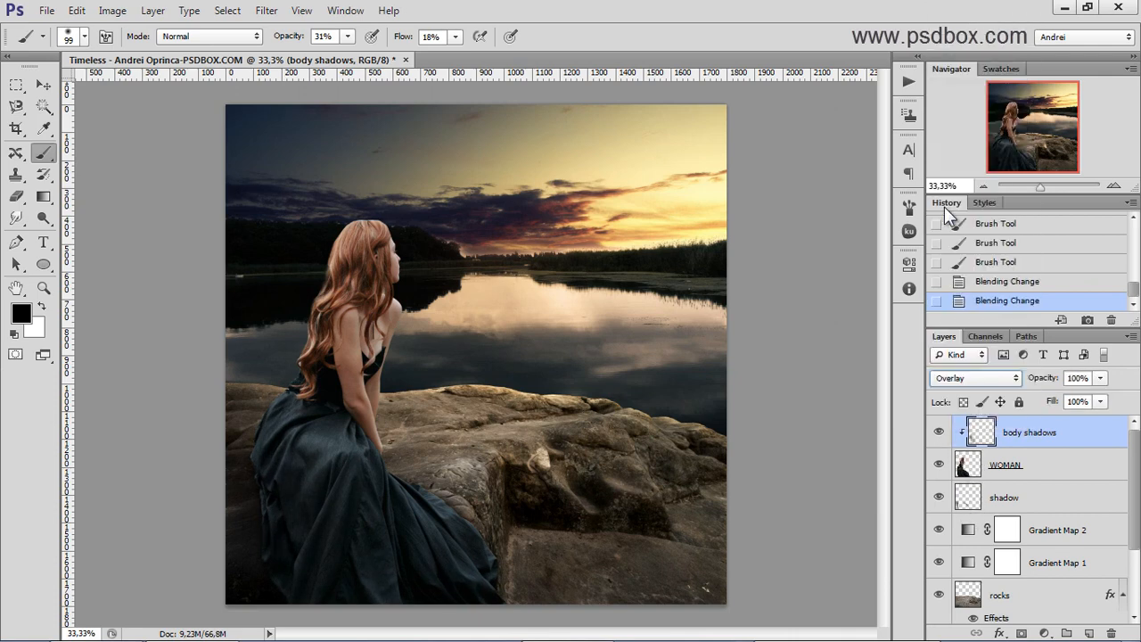
click(969, 377)
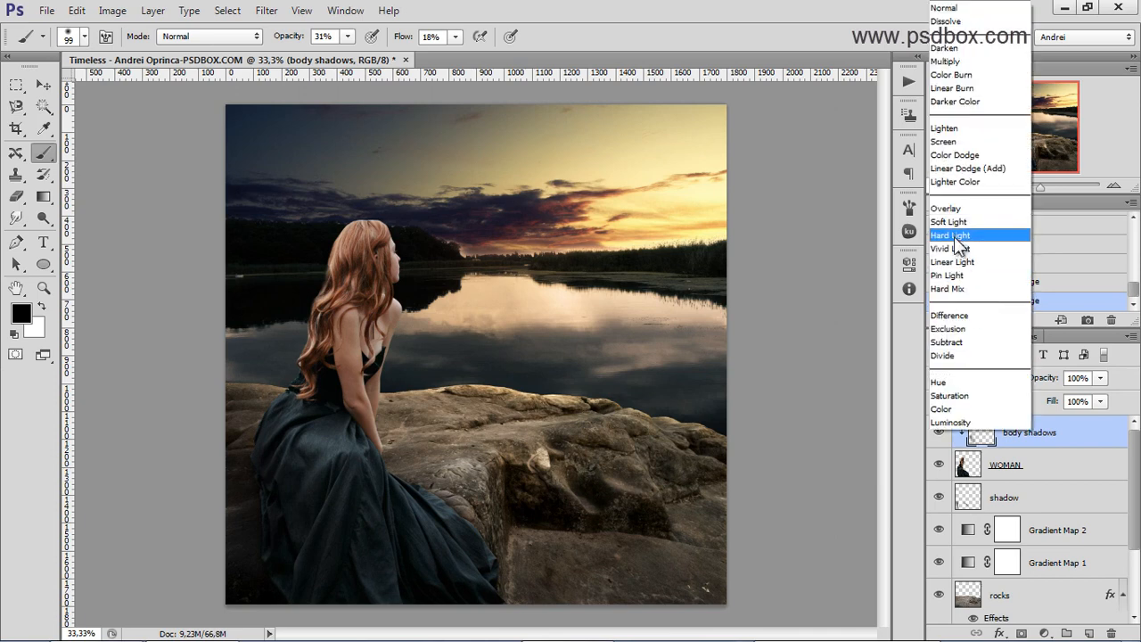
click(962, 221)
Step: Brush more black shading onto the dress's left folds on the body shadows layer, and return to the shadow layer
click(16, 85)
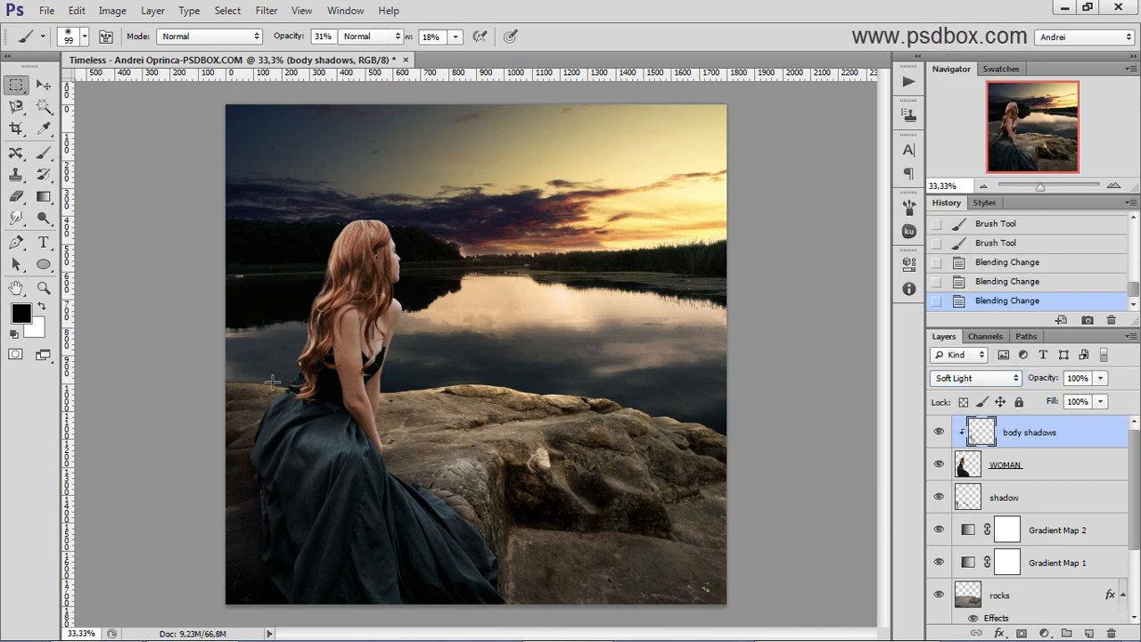
scroll(276, 464, up, 1)
drag(554, 472, 581, 441)
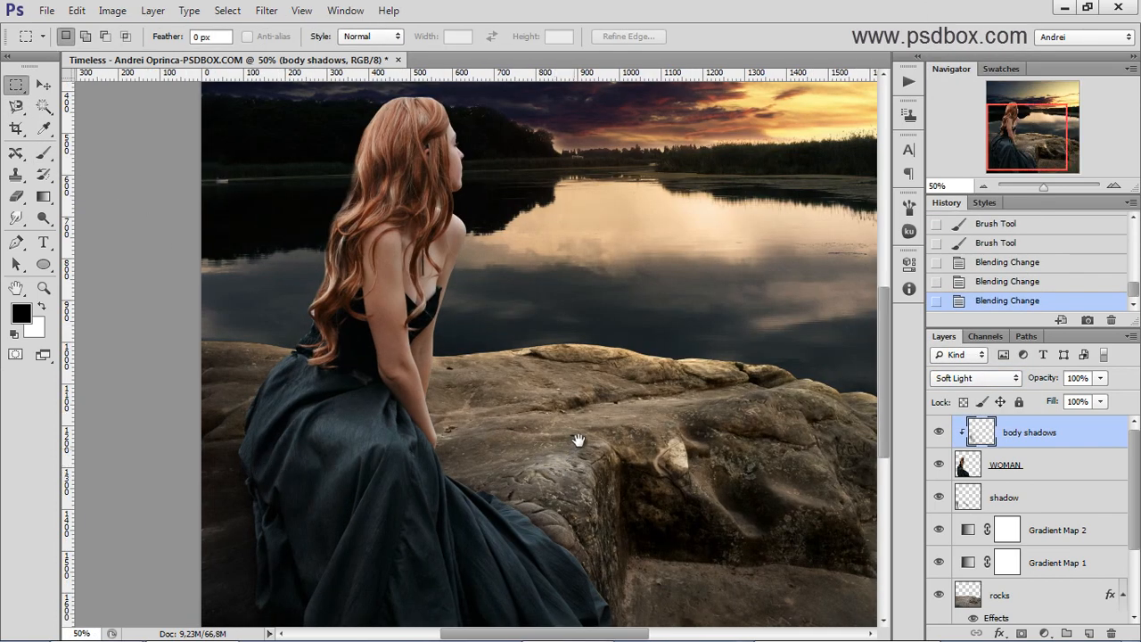
key(b)
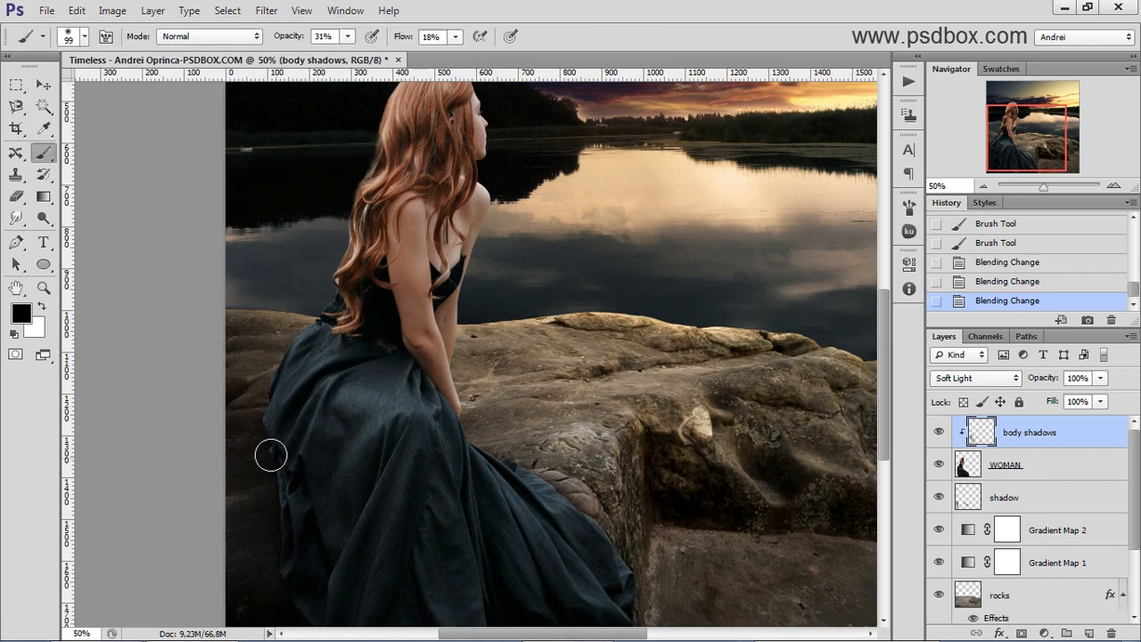
drag(299, 521, 329, 560)
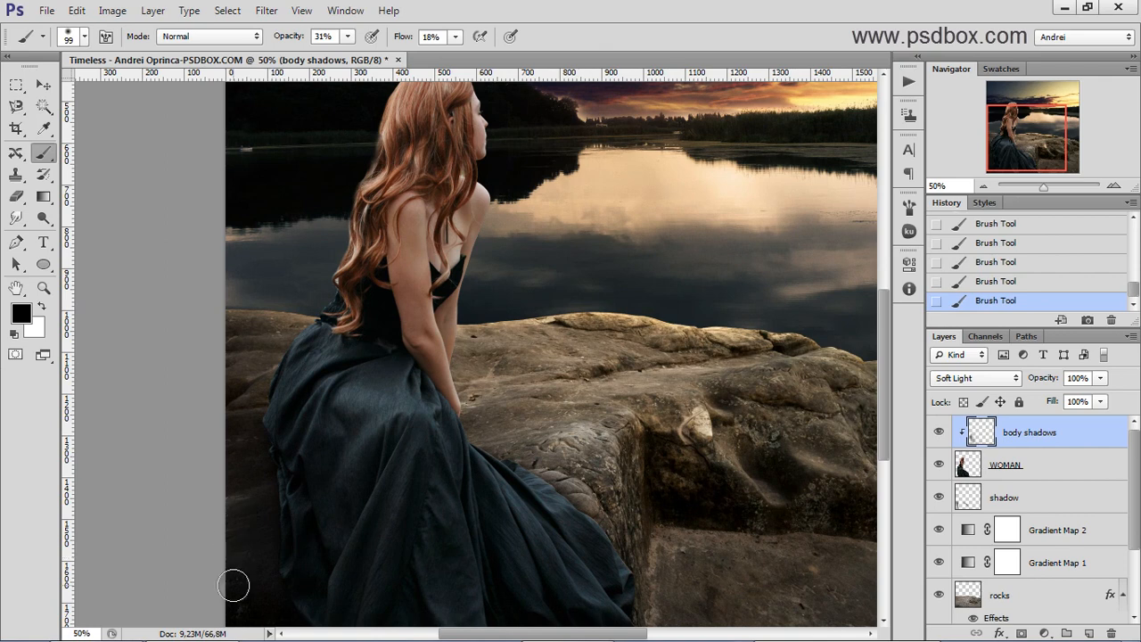
click(1041, 499)
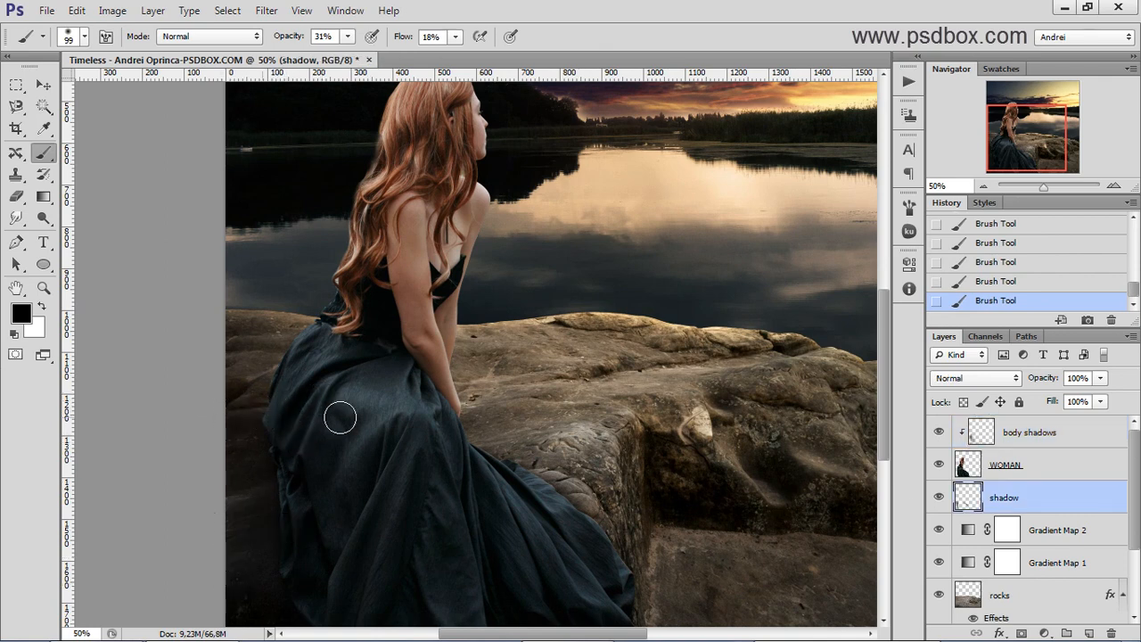
Step: Add a Gradient Overlay style to the WOMAN layer and set its angle to 12°
click(990, 442)
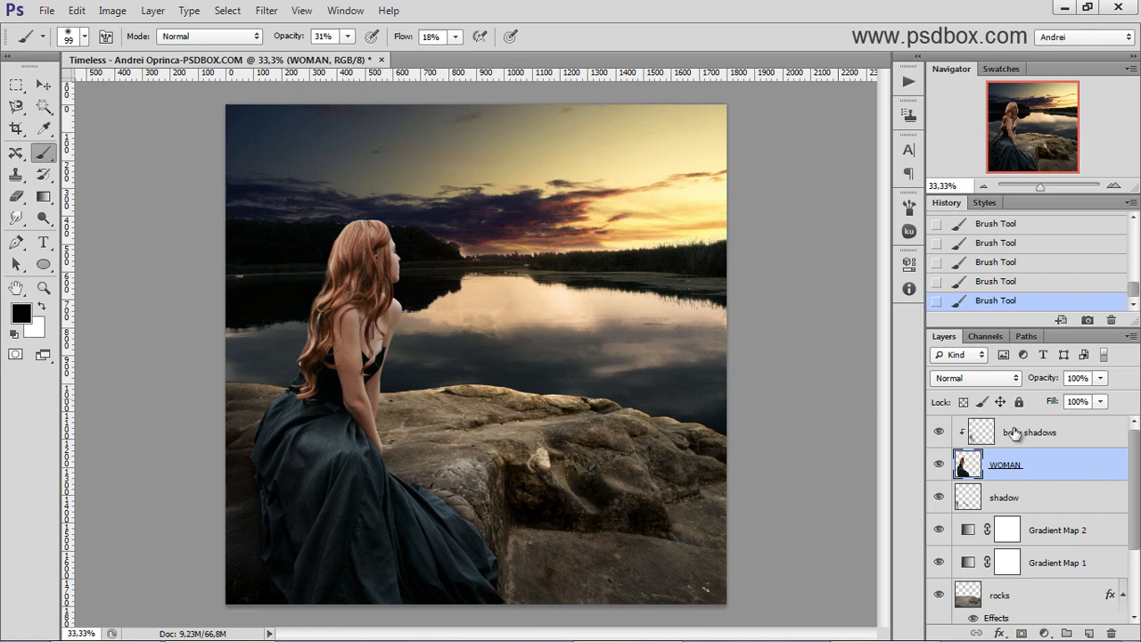
double_click(1090, 470)
drag(808, 133, 778, 105)
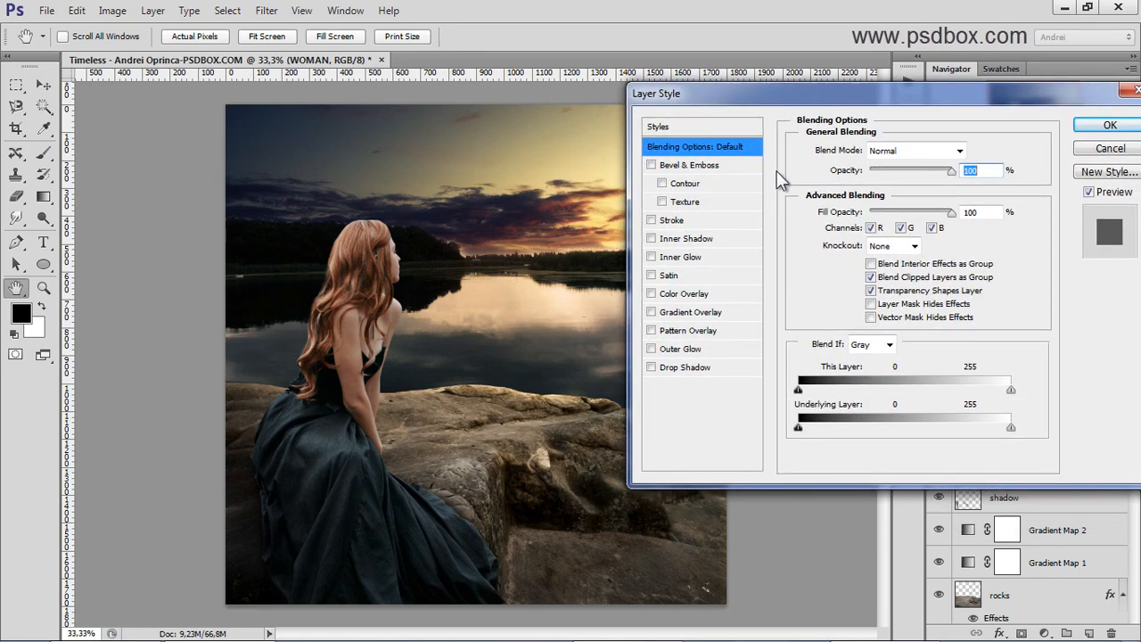
click(693, 313)
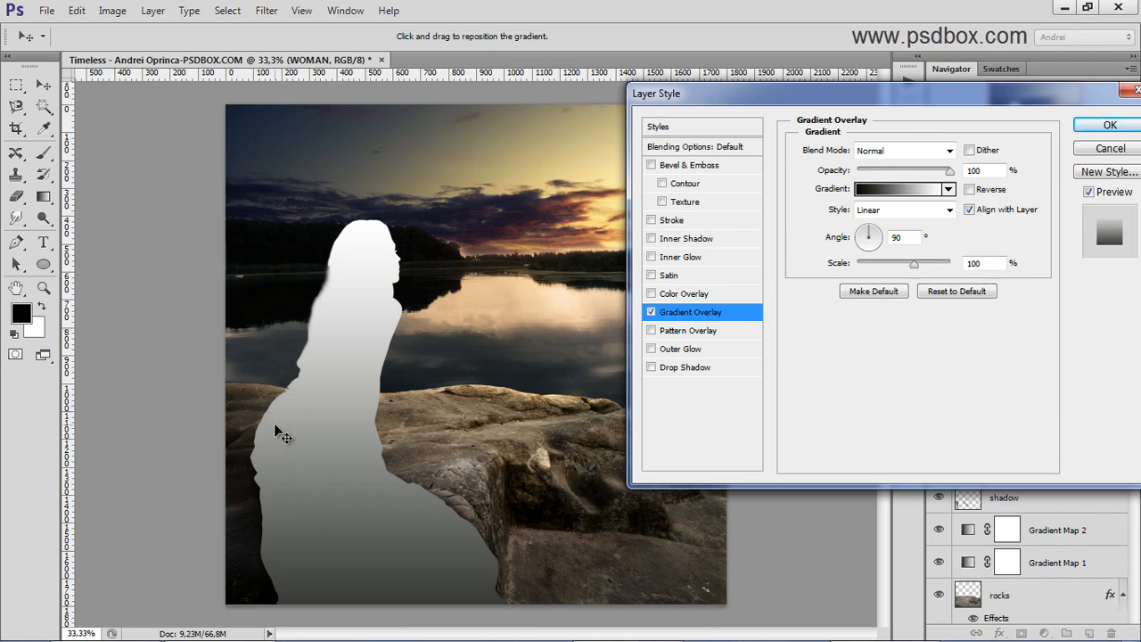
click(878, 230)
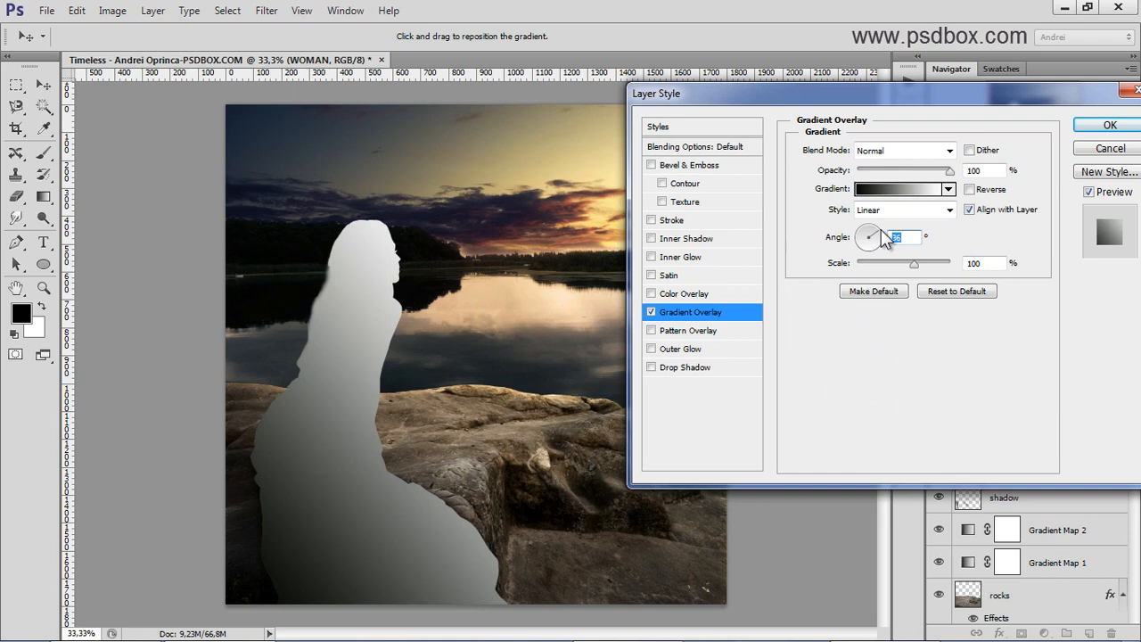
drag(881, 229, 886, 235)
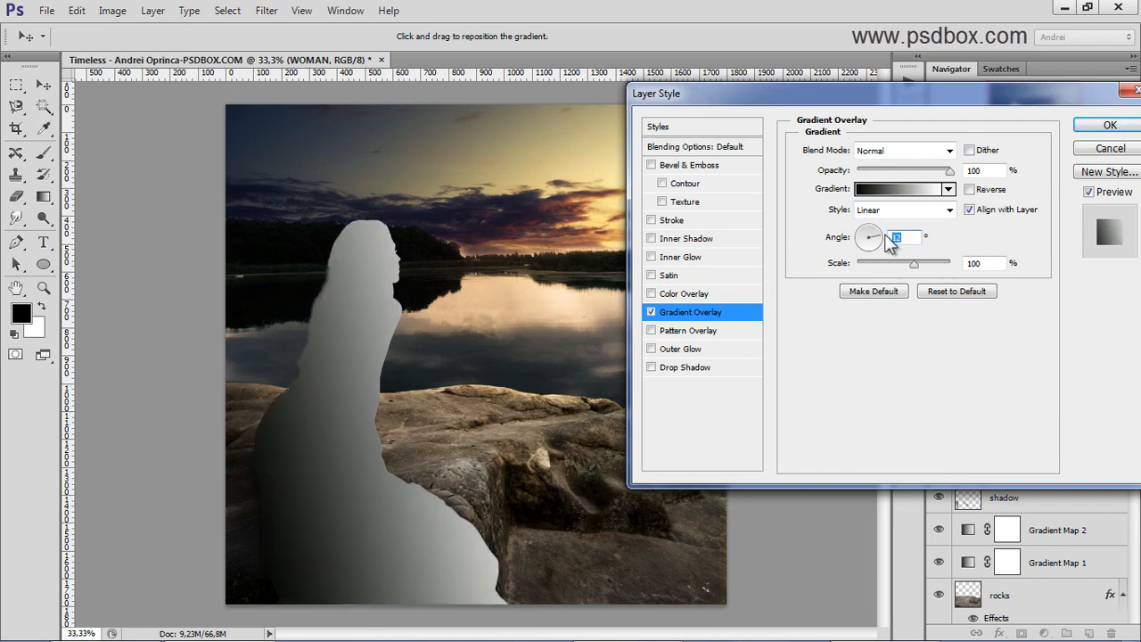
Step: Apply the Foreground to Transparent preset to the WOMAN layer's gradient overlay
click(891, 189)
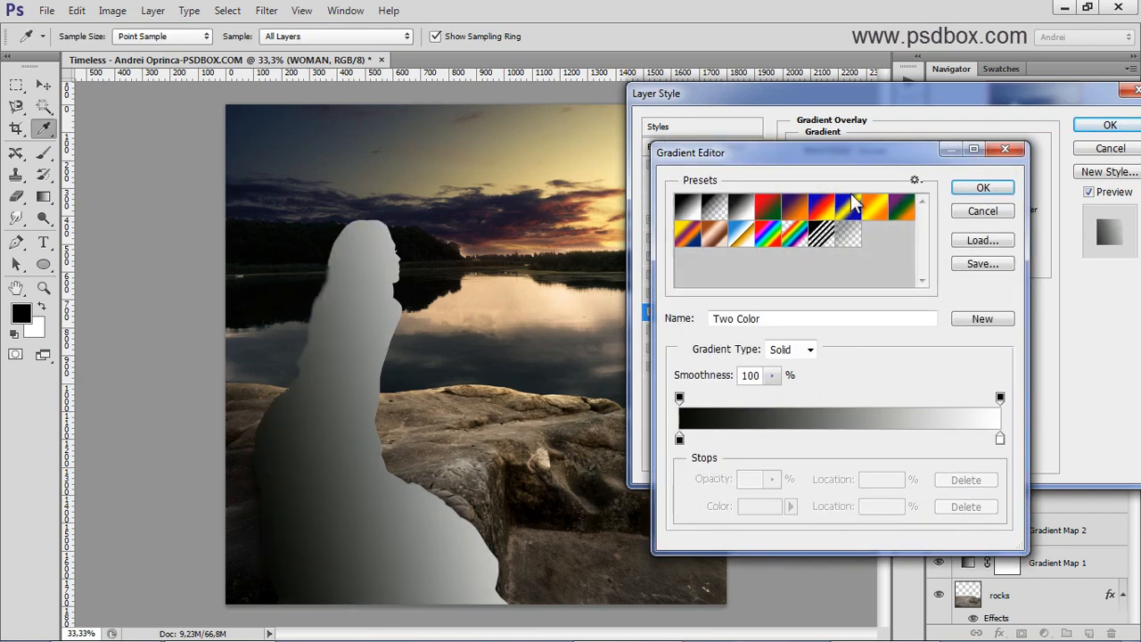
click(713, 208)
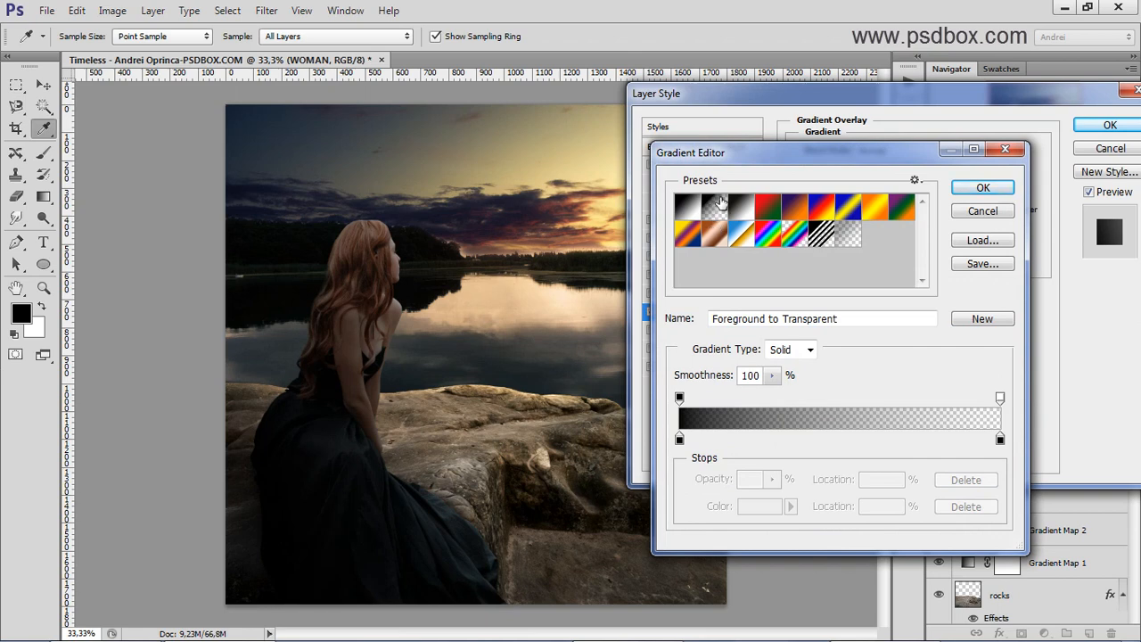
click(983, 189)
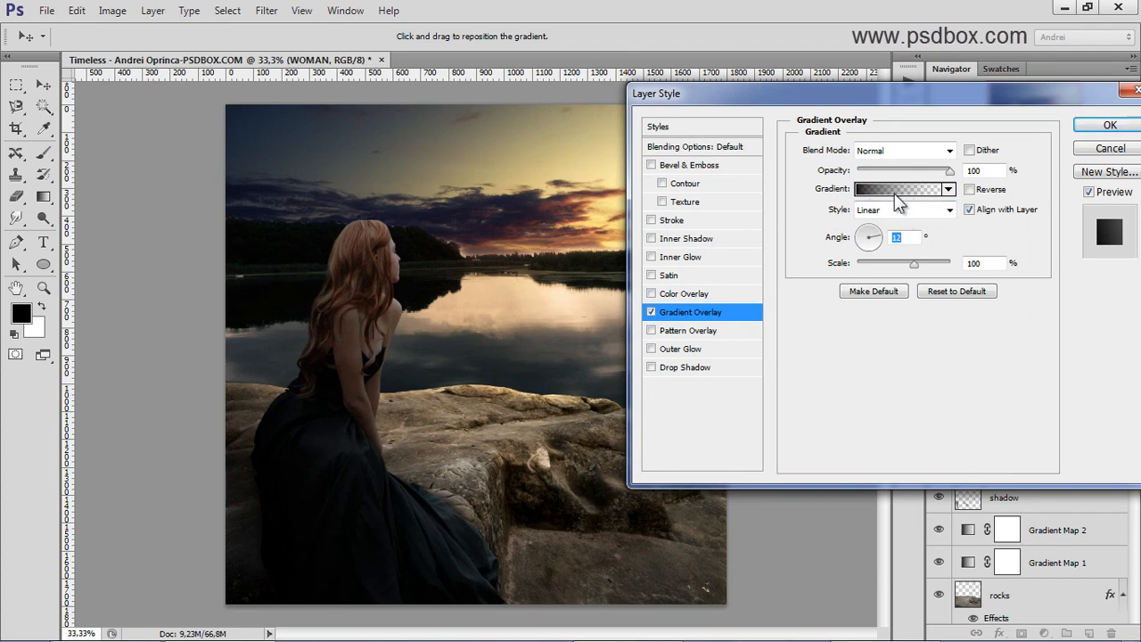
click(896, 190)
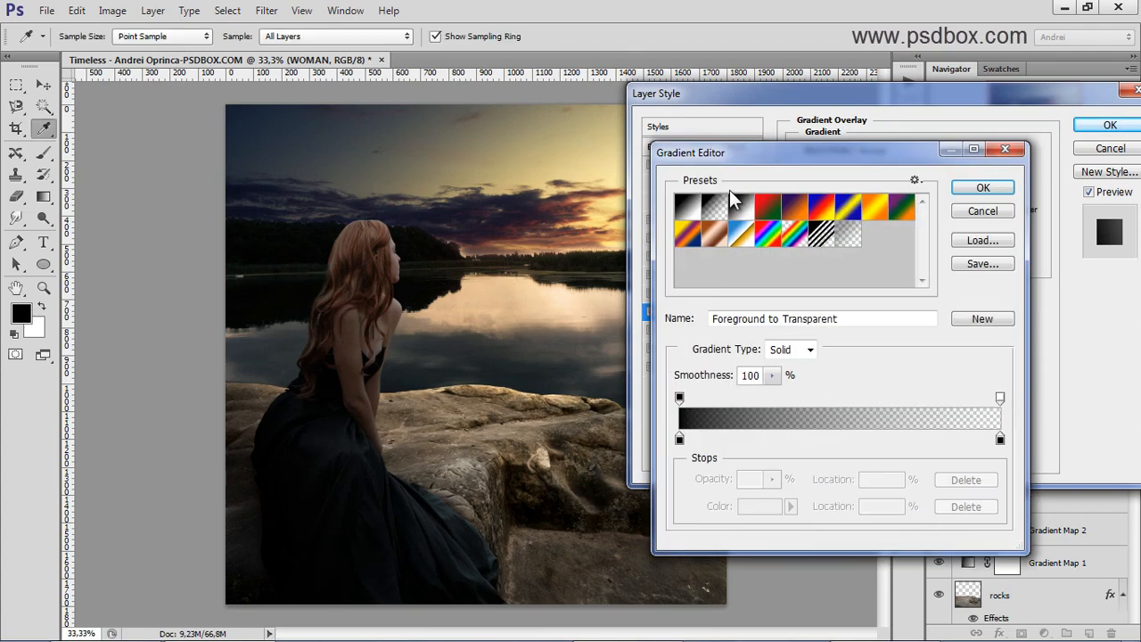
click(982, 189)
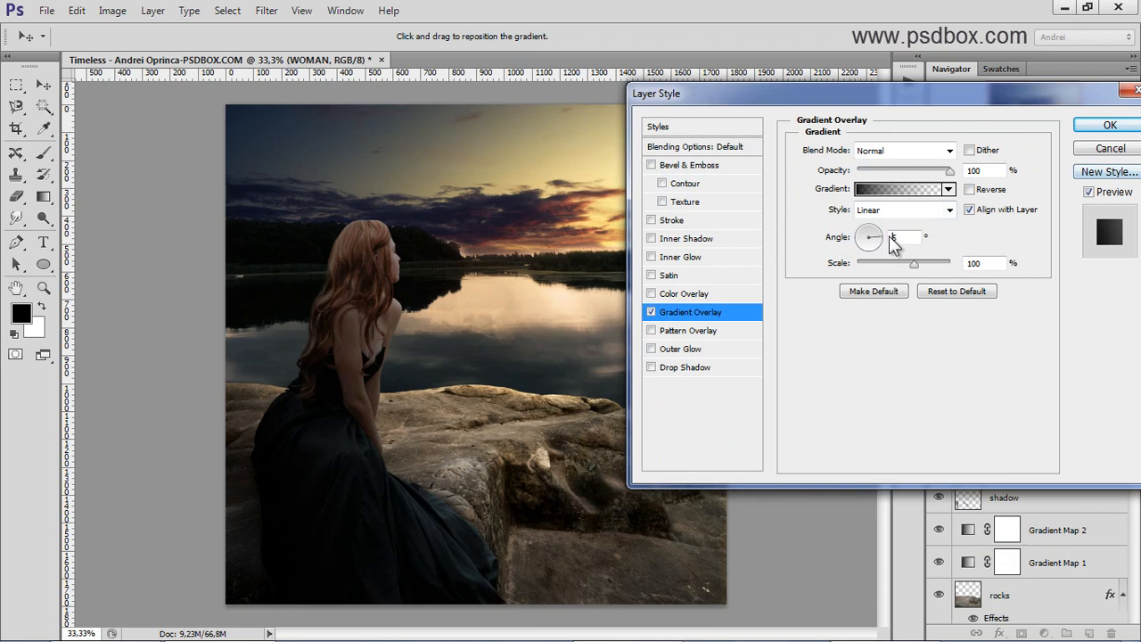
Step: Set the gradient overlay's angle to 0°, shift the gradient across the woman while trying different scales, and set the scale to 55%
text(0)
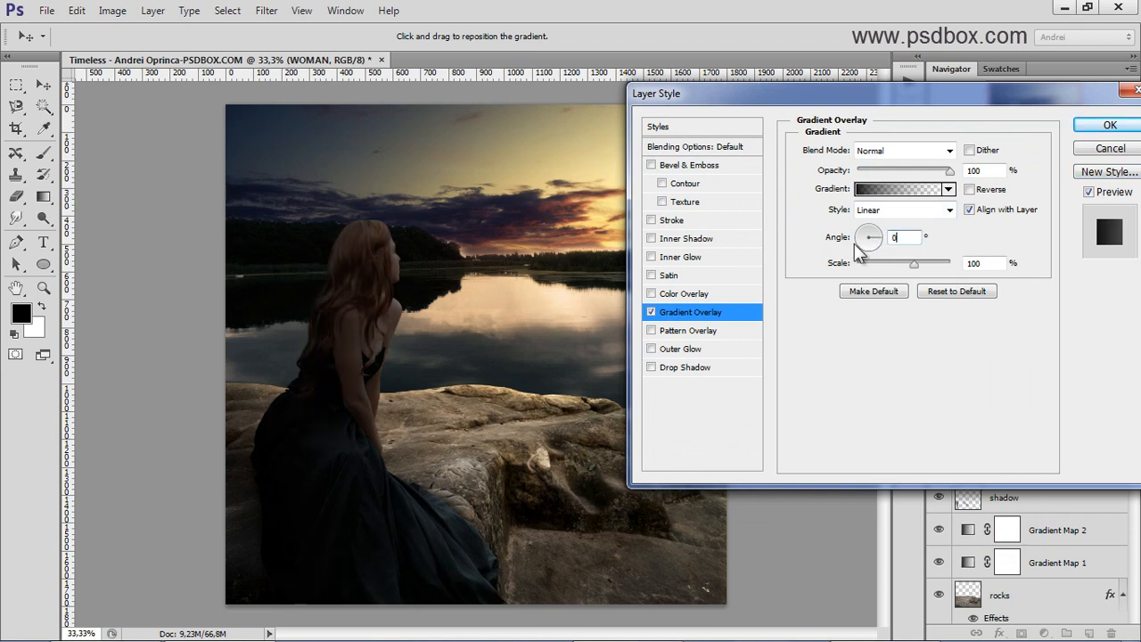
click(988, 267)
text(55)
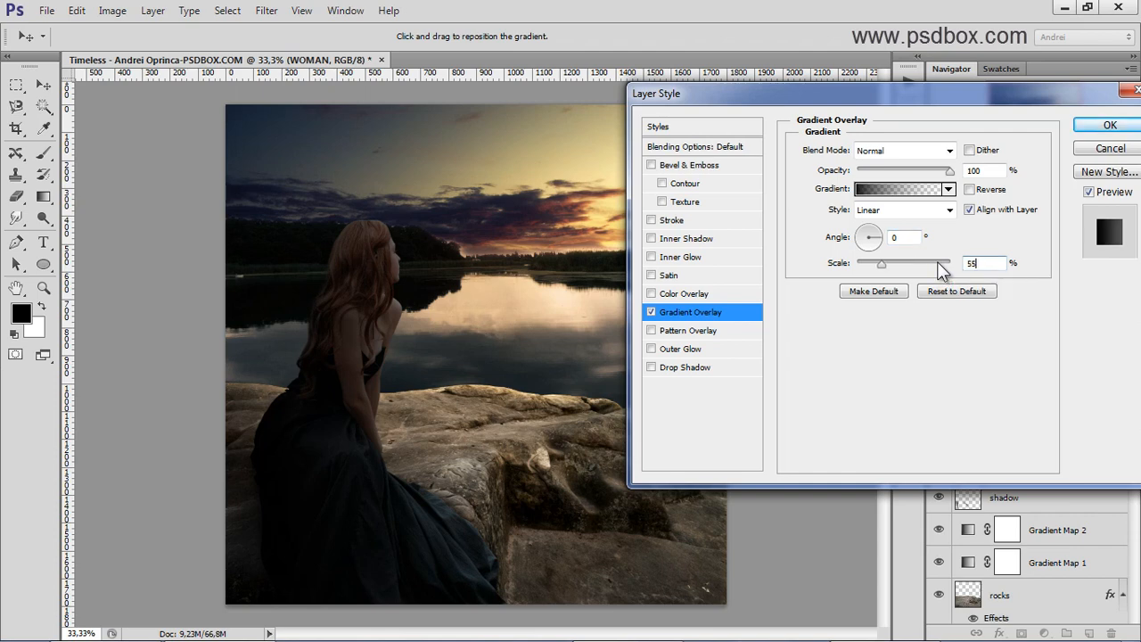
drag(862, 266, 841, 265)
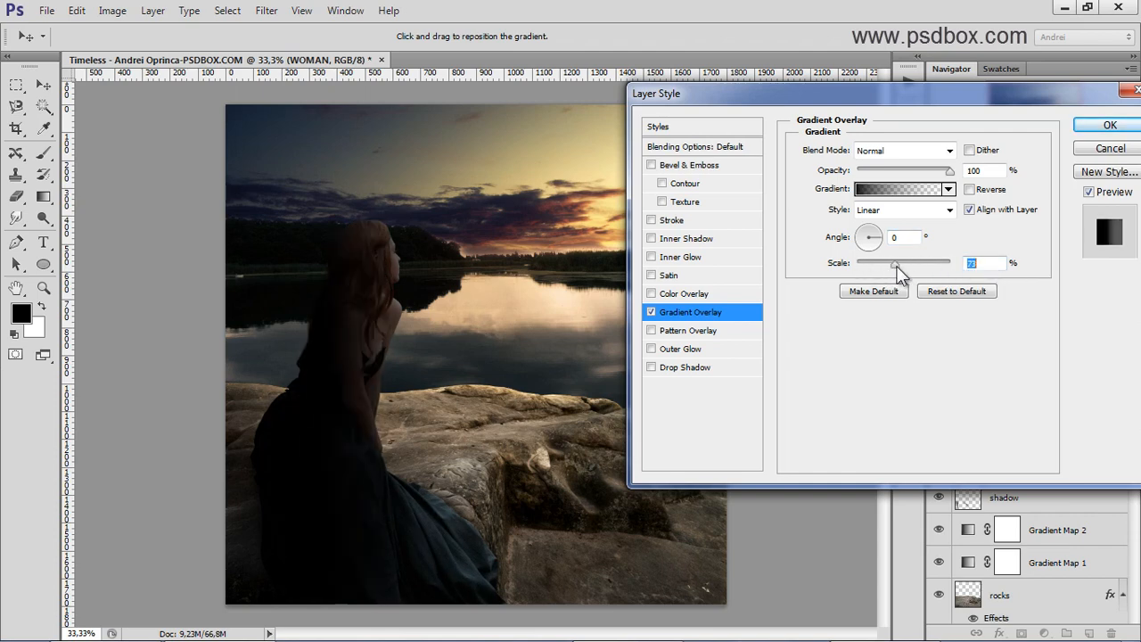
drag(412, 310, 441, 316)
drag(859, 264, 901, 267)
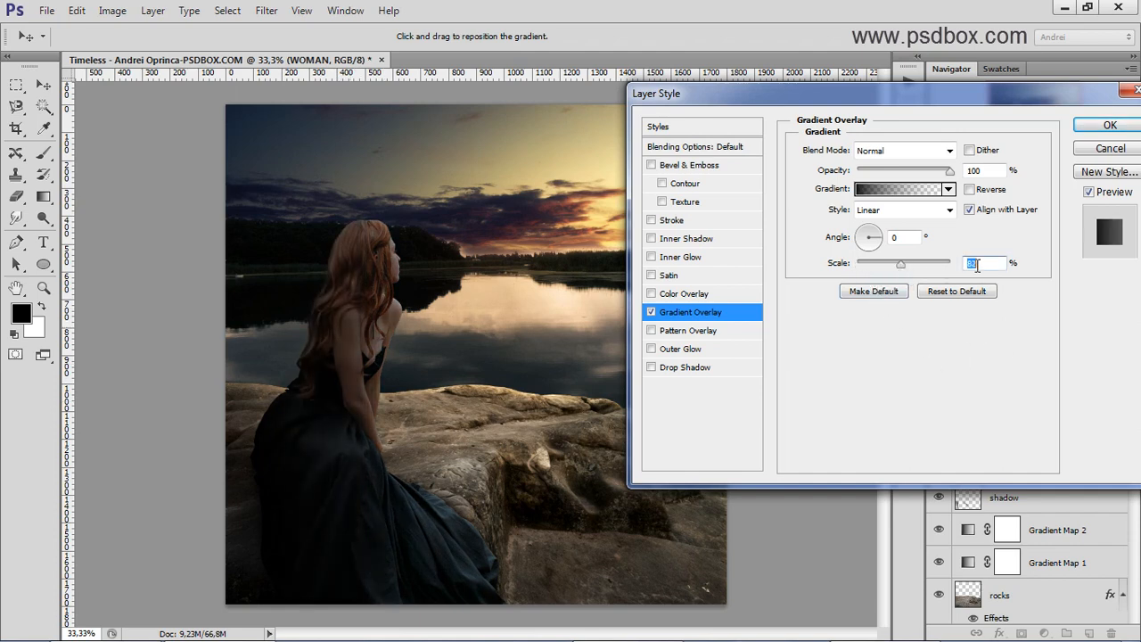
text(55)
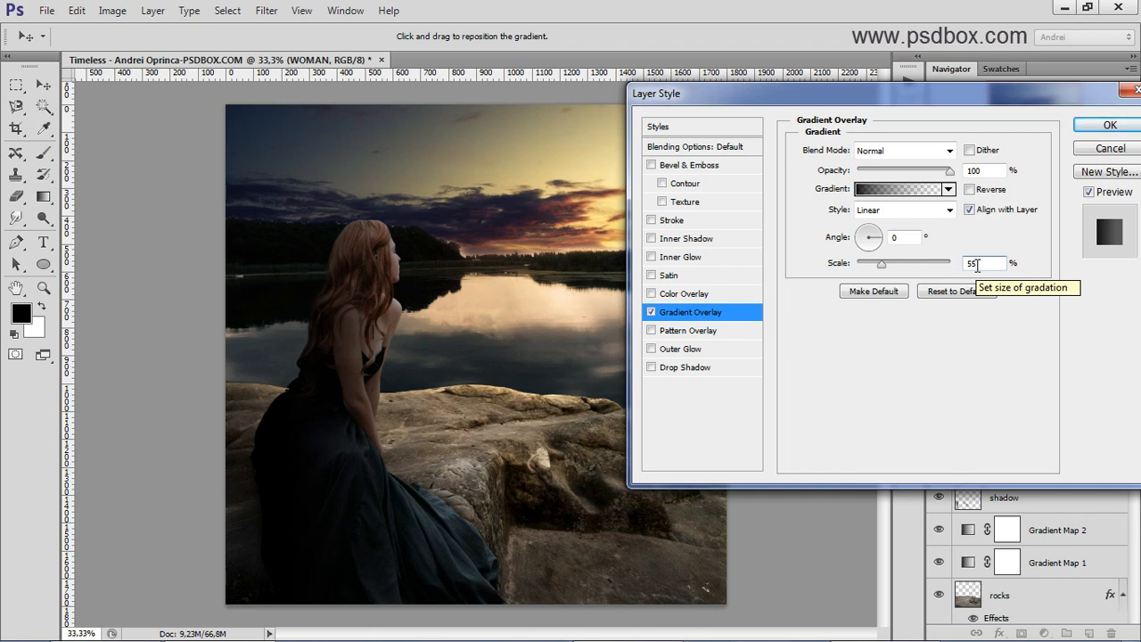
Step: Lower the gradient overlay's opacity to 40% and compare the woman with the effect on and off
drag(993, 170, 915, 169)
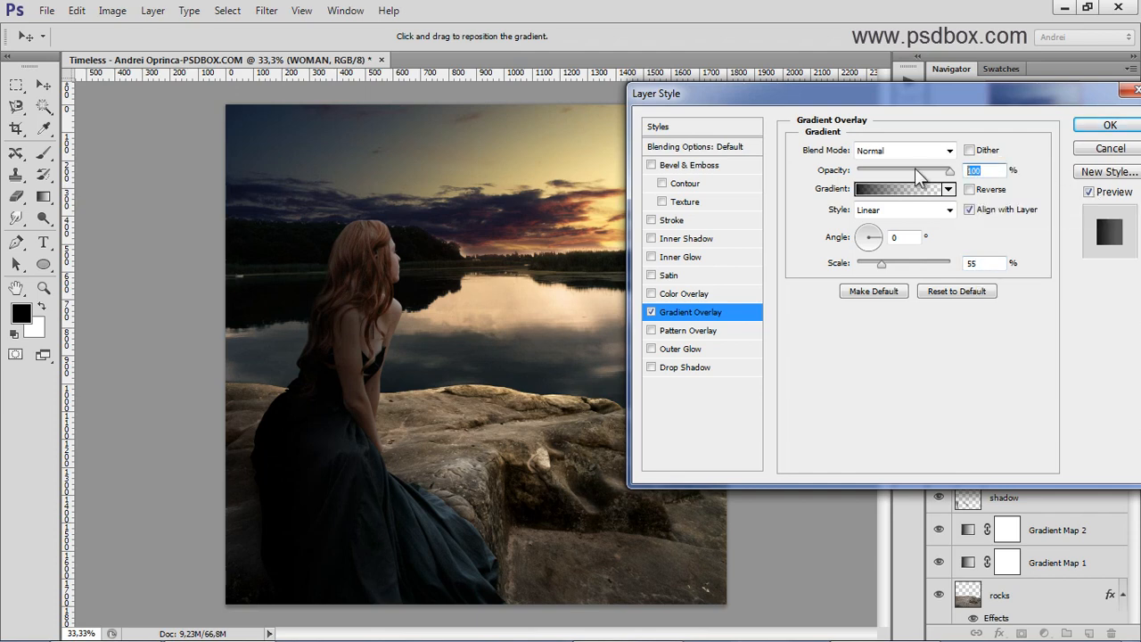
text(40)
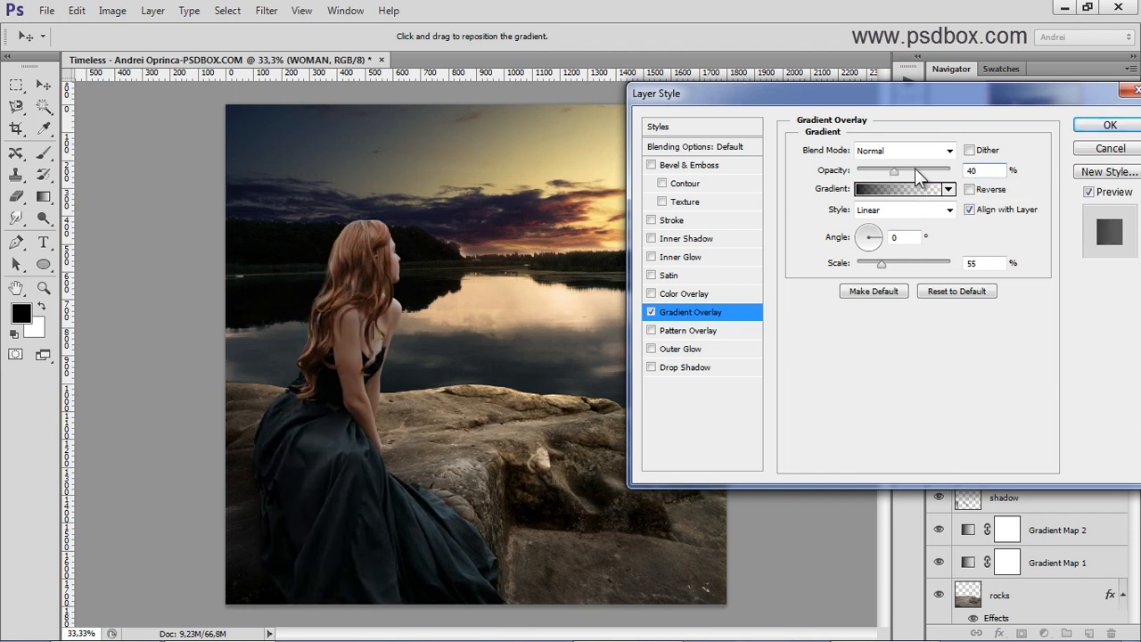
click(652, 312)
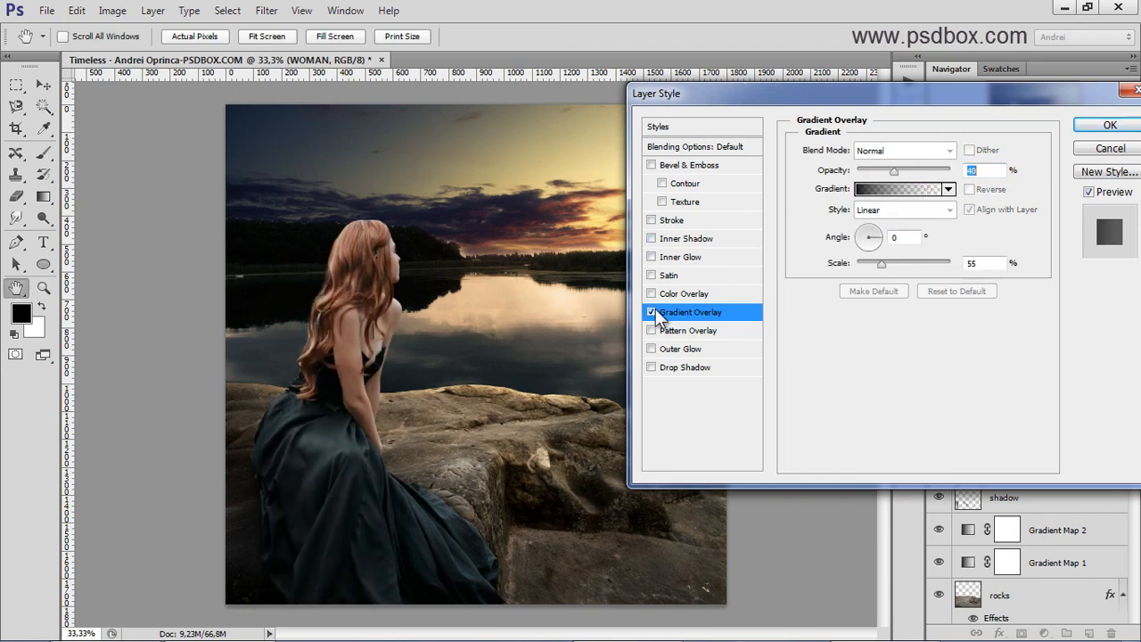
click(652, 313)
click(652, 312)
click(652, 312)
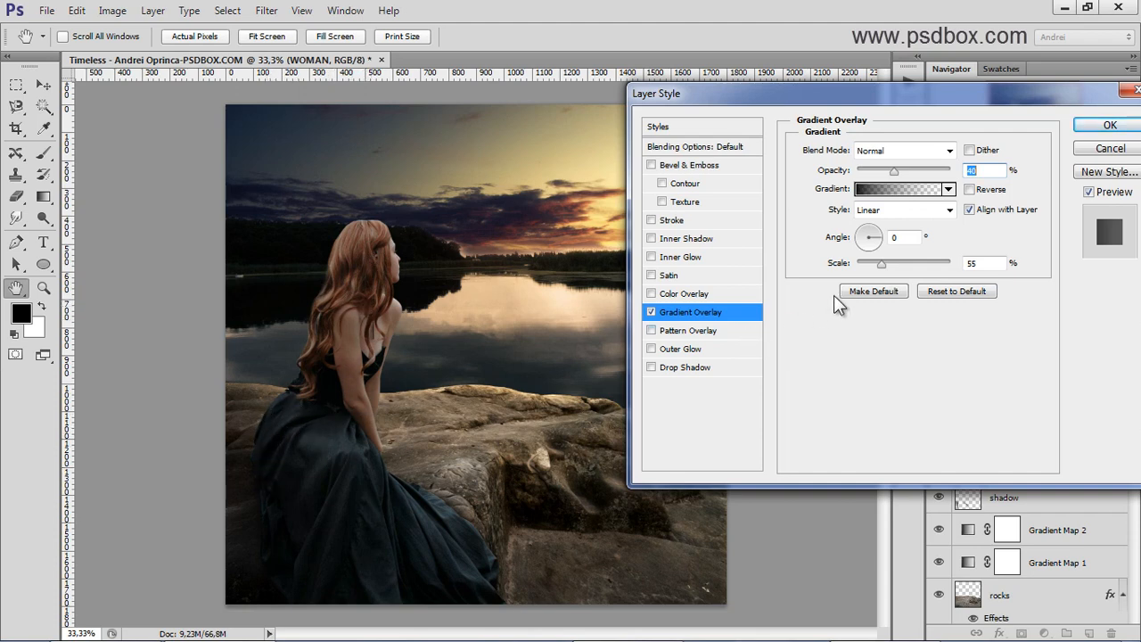
Step: Increase the gradient overlay's scale to 78% and apply the layer style
mouse_move(885, 262)
mouse_down()
mouse_move(872, 267)
mouse_move(904, 264)
mouse_up()
drag(898, 263, 901, 263)
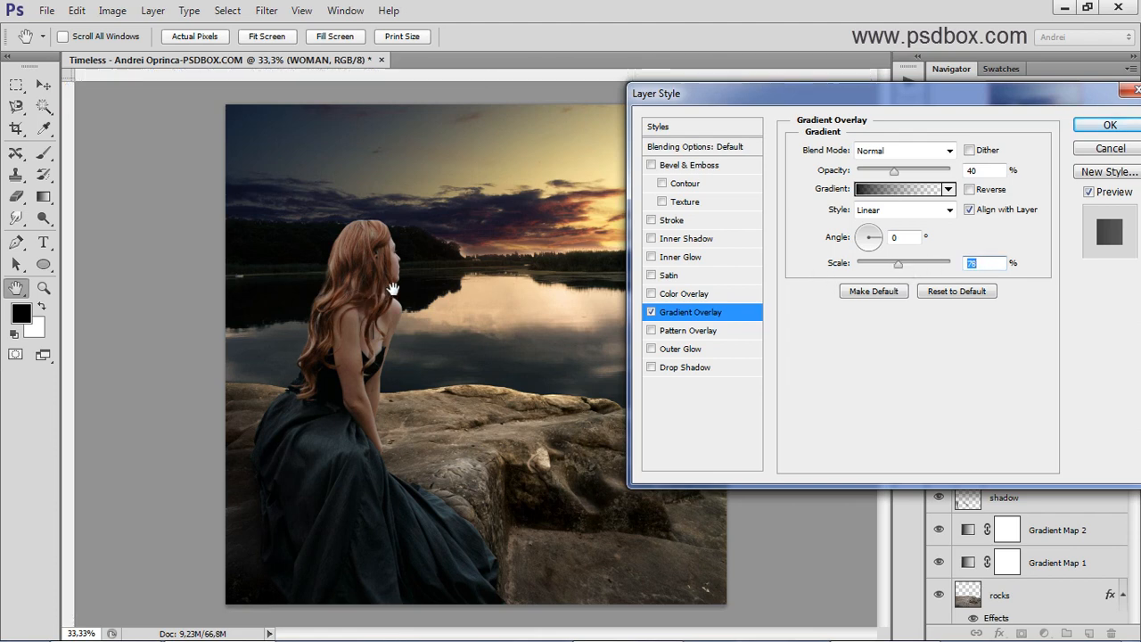
click(1088, 128)
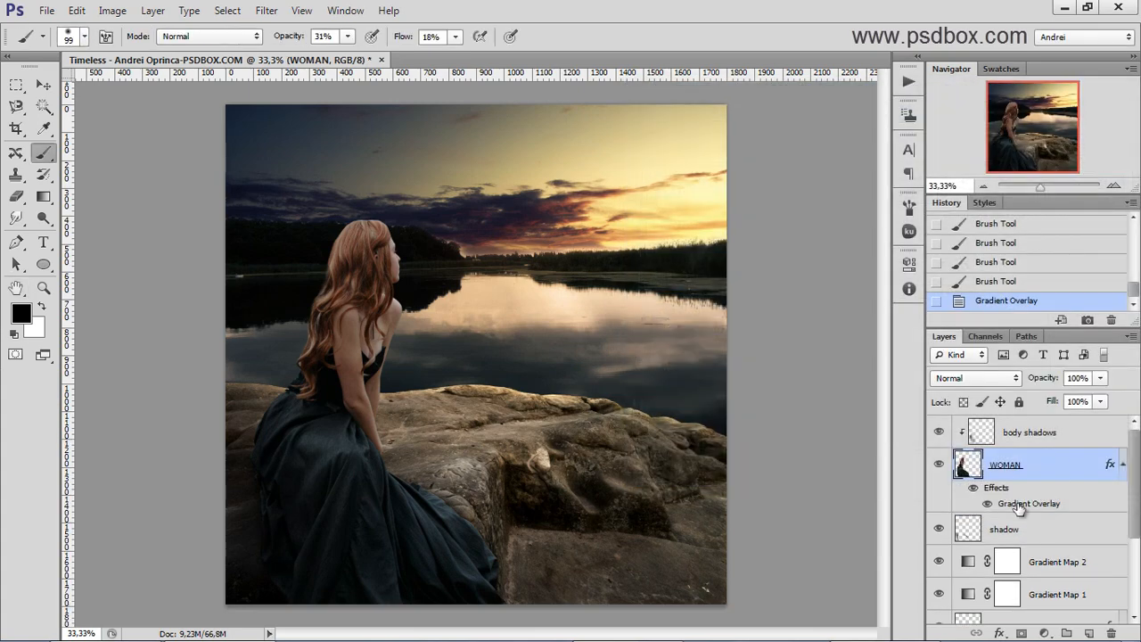
Step: Reopen the WOMAN layer's gradient overlay settings and reposition the black gradient across her body
double_click(1019, 506)
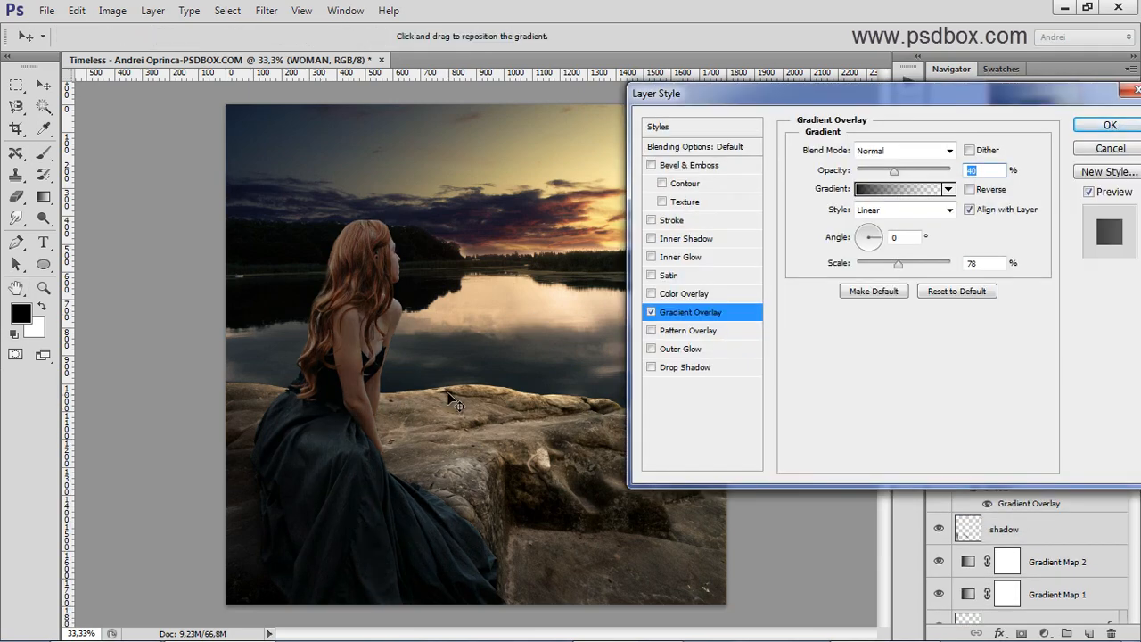
mouse_move(447, 391)
mouse_down()
mouse_move(372, 382)
mouse_move(337, 394)
mouse_move(359, 383)
mouse_up()
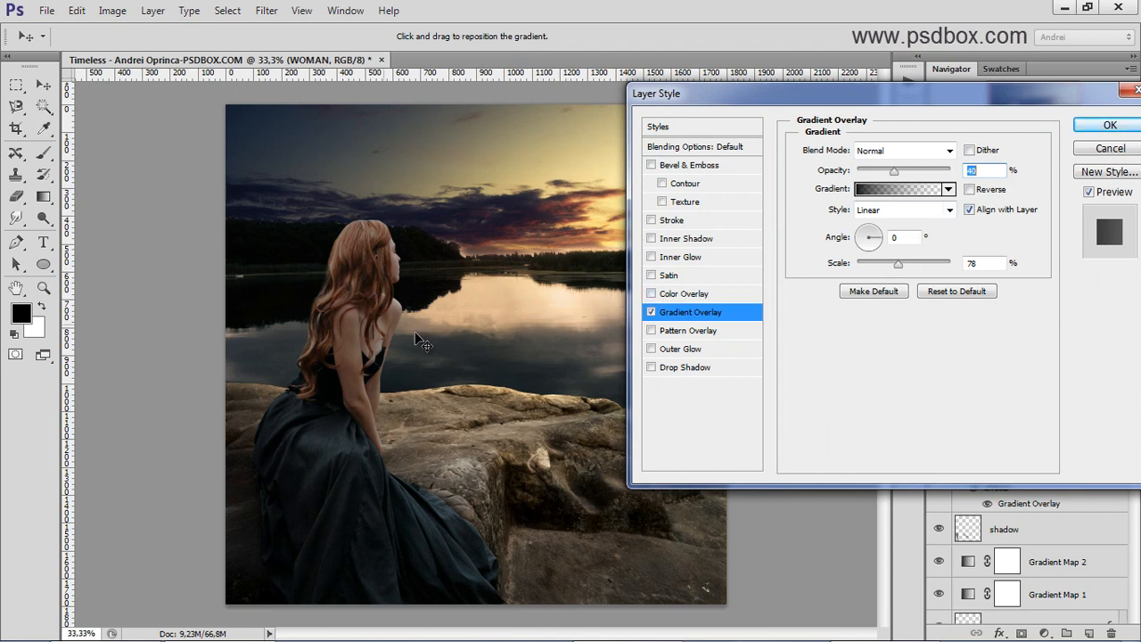
drag(416, 334, 339, 362)
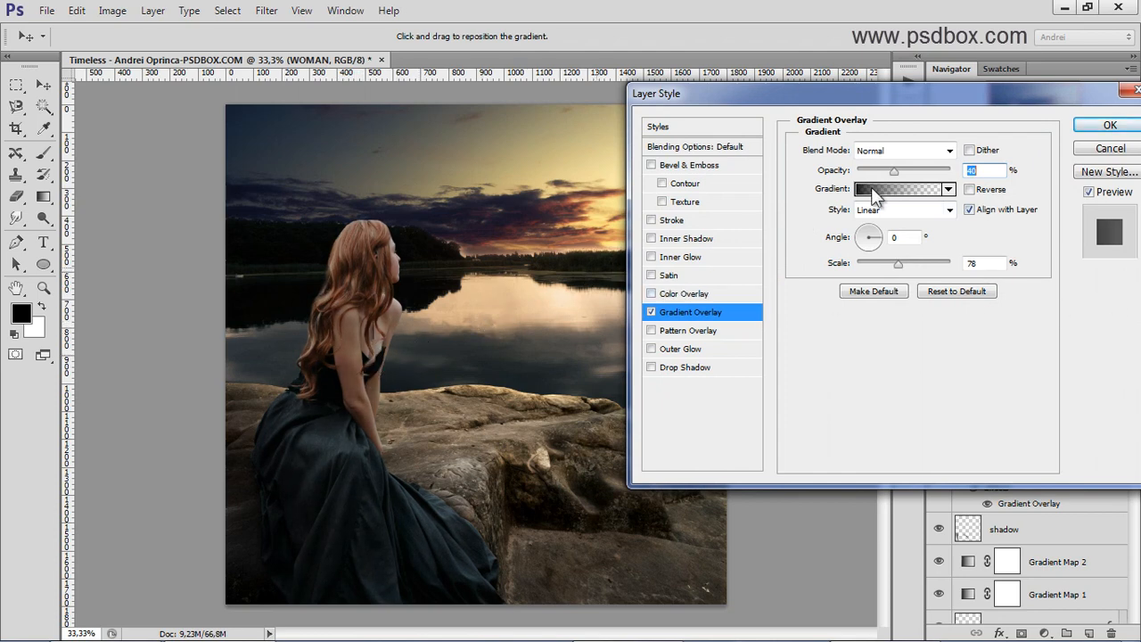
Step: Add an Inner Shadow style to the WOMAN layer with a light tan colour
drag(869, 99, 892, 121)
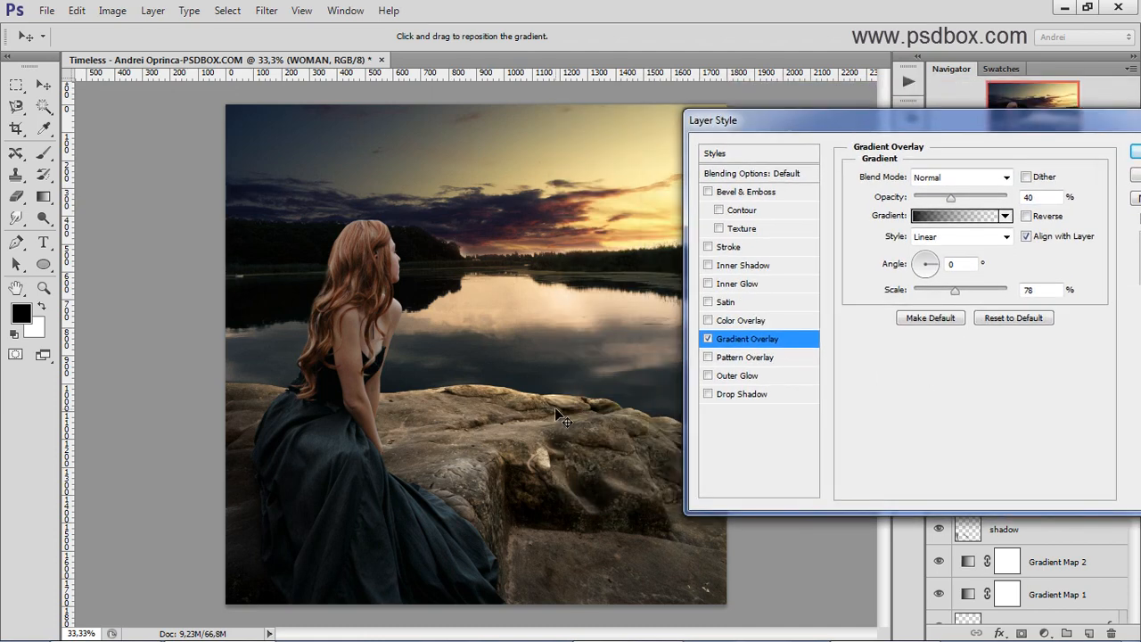
click(752, 267)
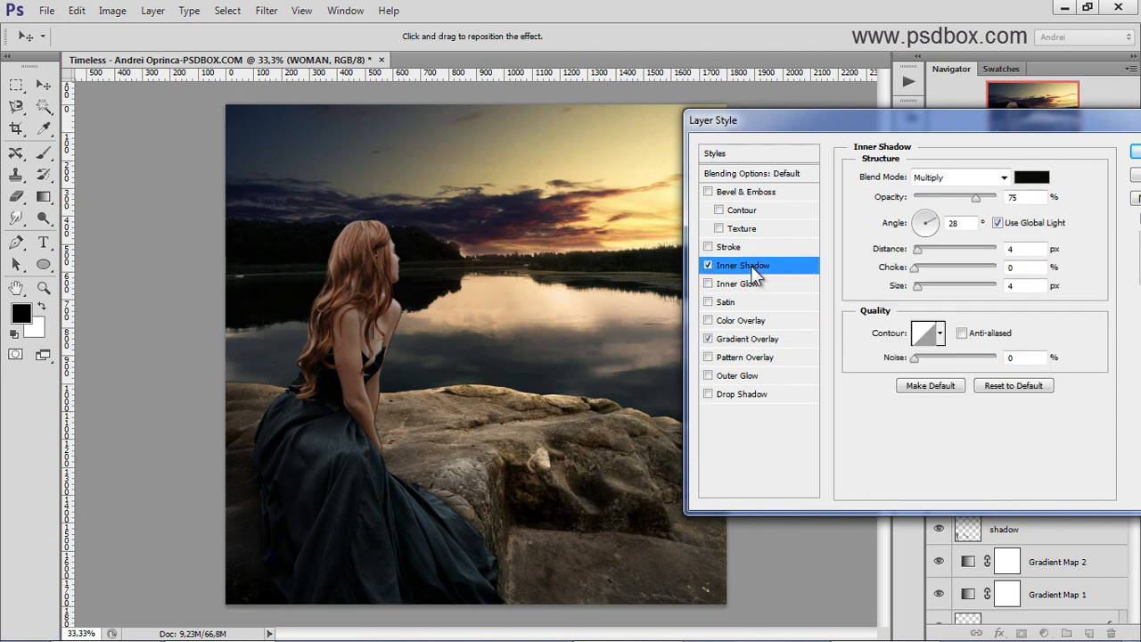
click(1030, 177)
drag(968, 431, 962, 451)
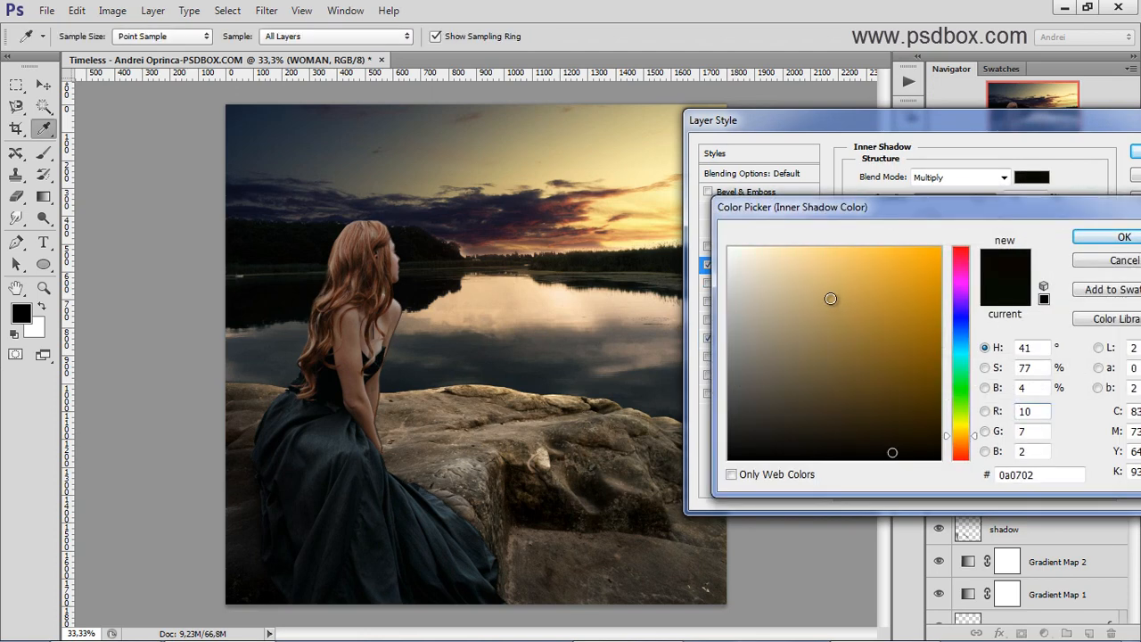
drag(777, 277, 776, 286)
click(1124, 239)
Step: Set the inner shadow's blend mode to Color Dodge and its size to 21 px, and apply the style
click(944, 175)
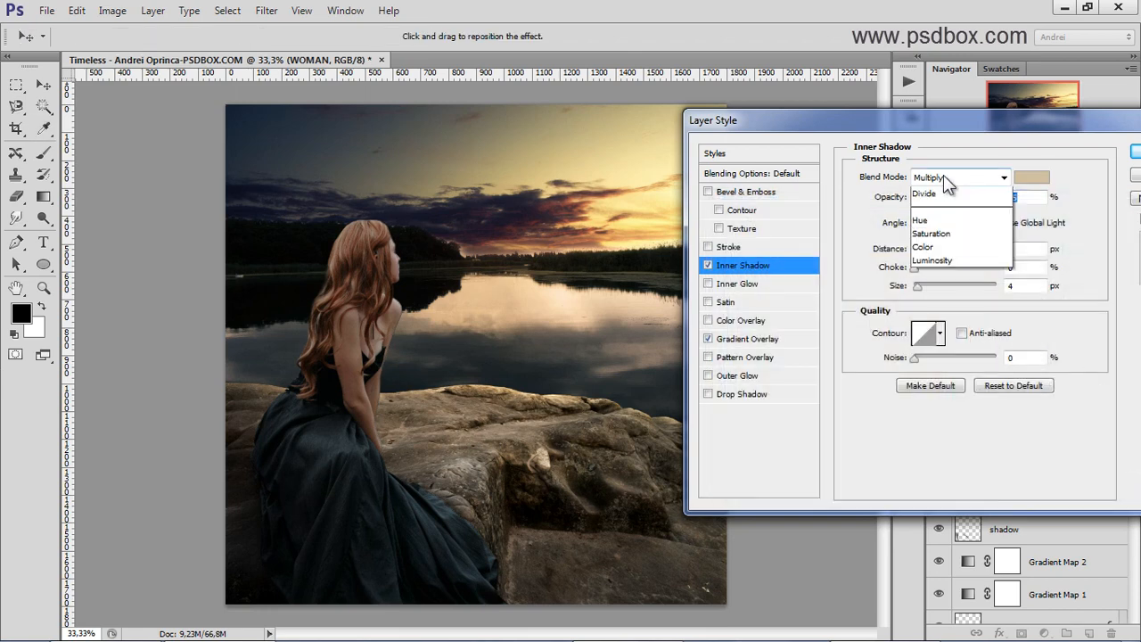
click(954, 344)
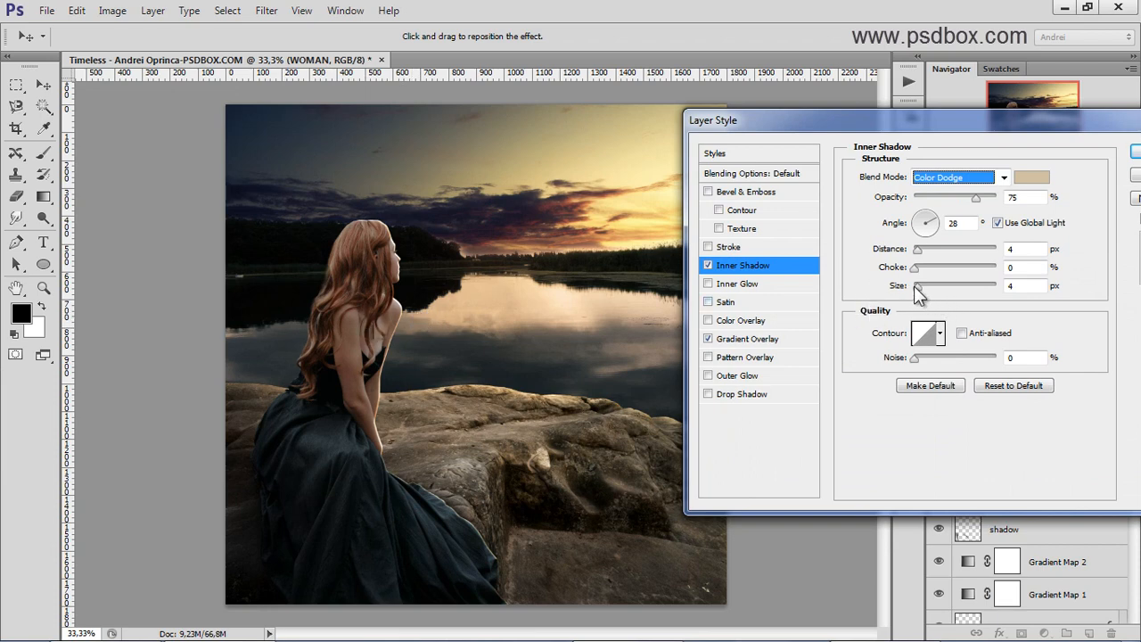
drag(916, 289, 940, 272)
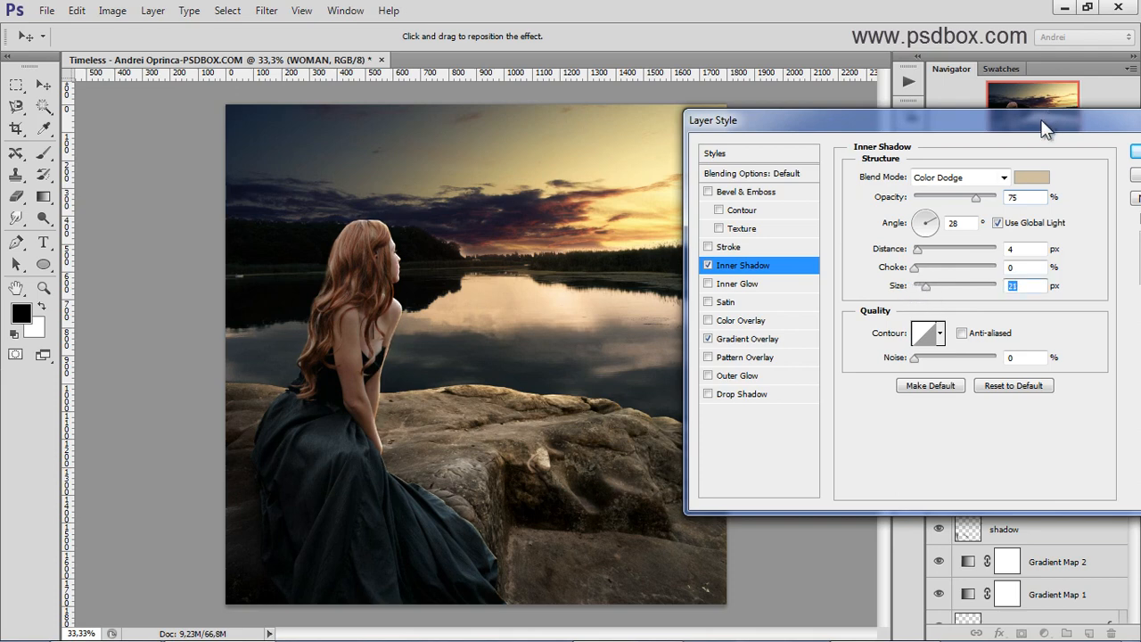
drag(1043, 129, 830, 125)
click(948, 128)
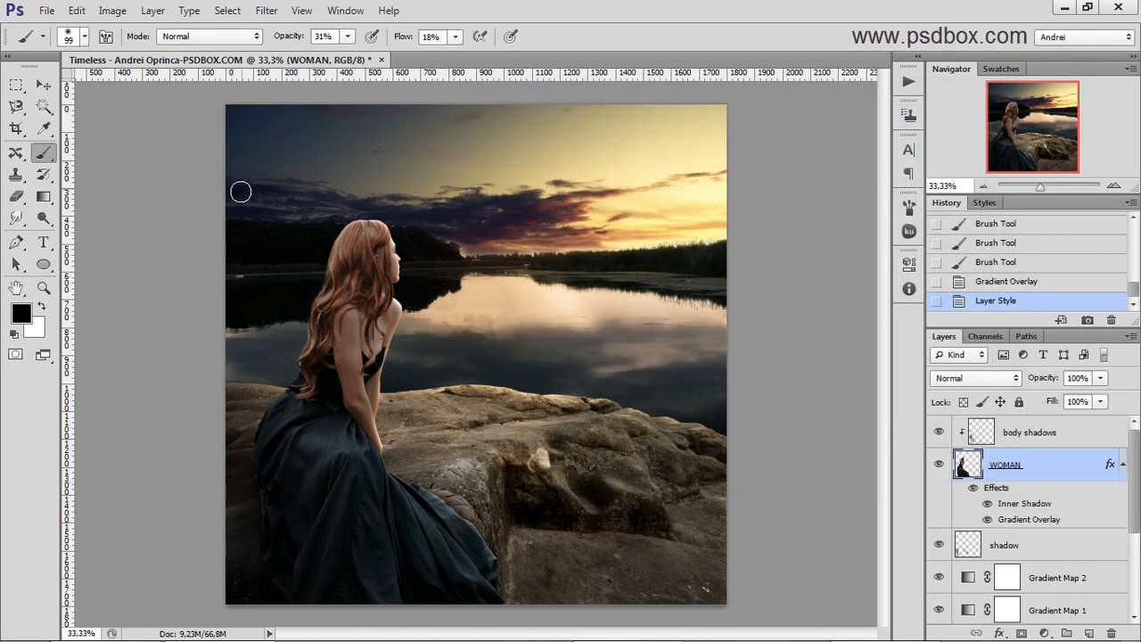
Step: Reopen the WOMAN layer's Inner Shadow settings and change its colour to light grey cdcbc7
scroll(365, 258, up, 1)
scroll(374, 261, up, 1)
drag(404, 322, 272, 217)
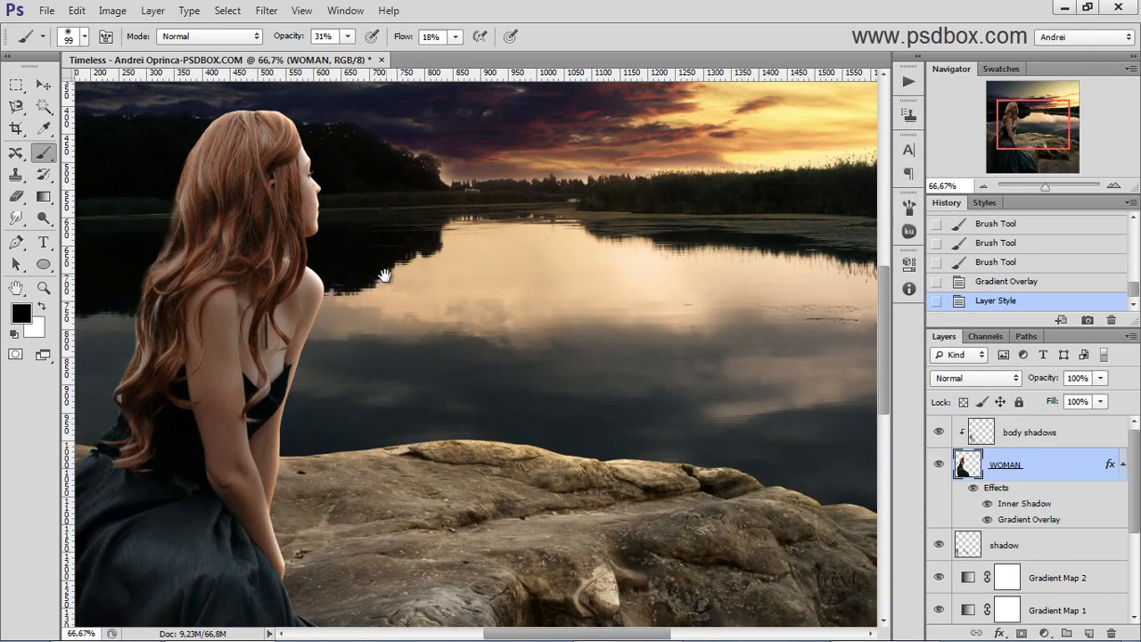
double_click(1024, 522)
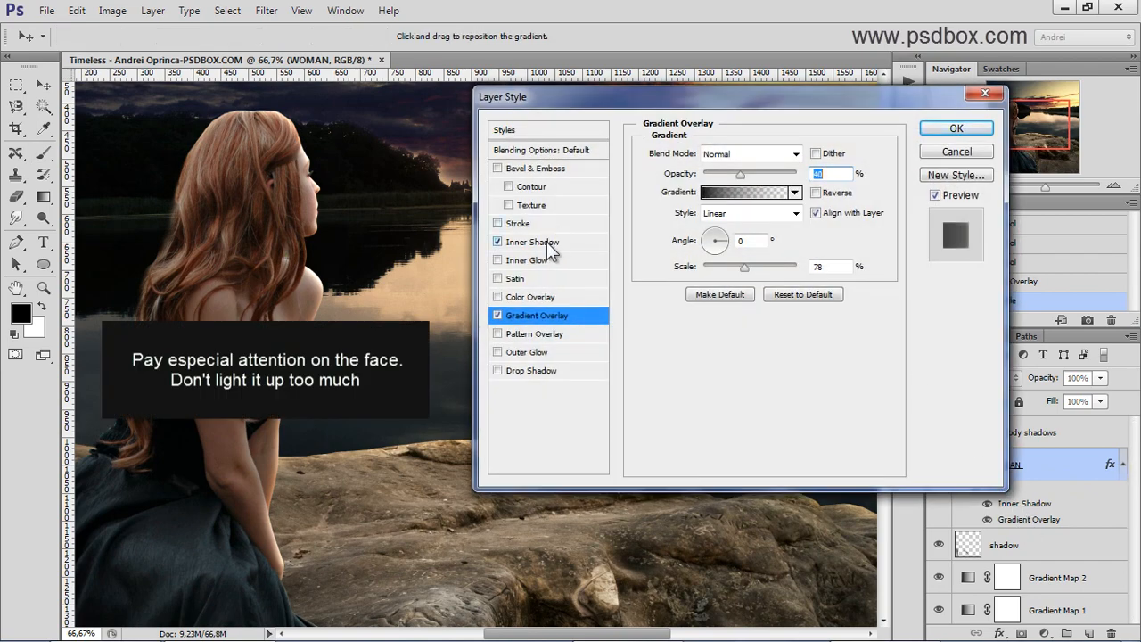
click(542, 242)
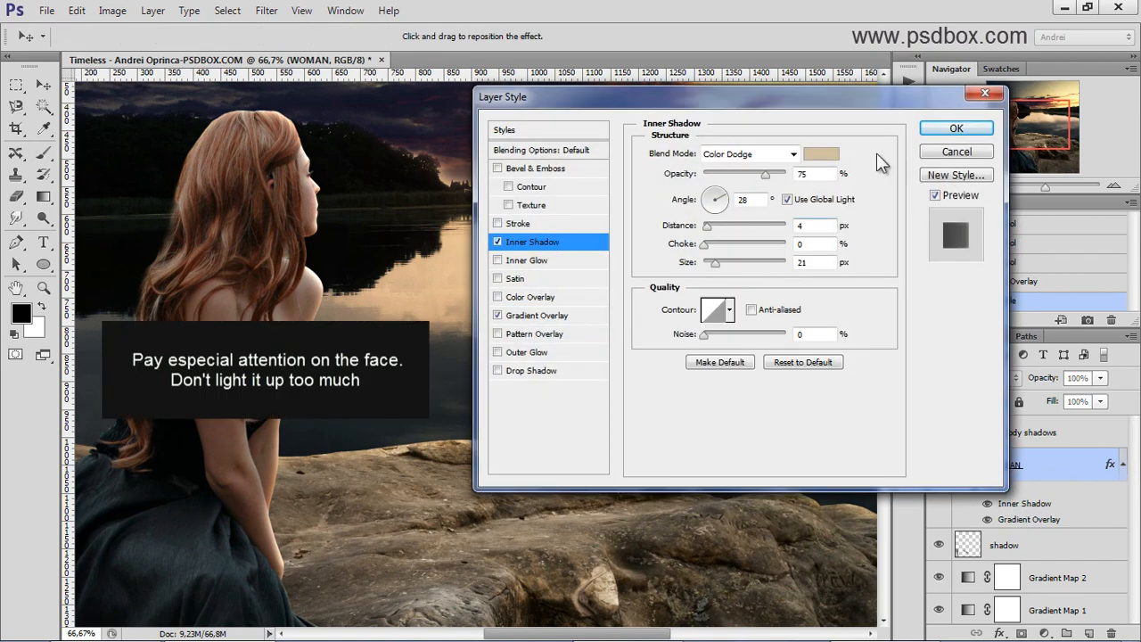
click(828, 159)
drag(772, 285, 735, 287)
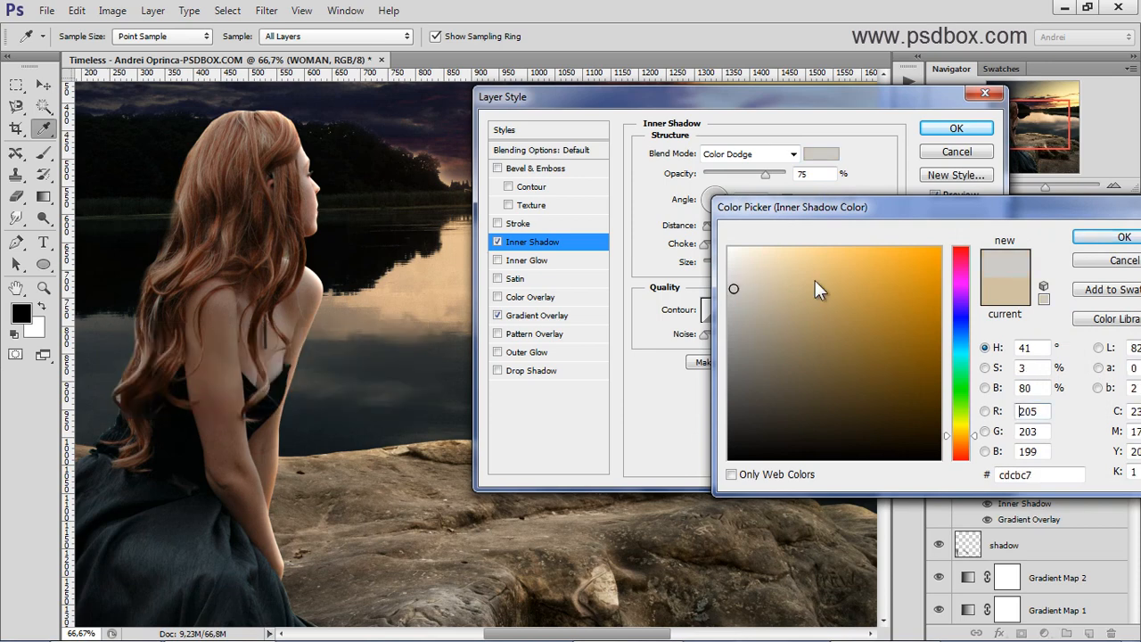
click(1122, 237)
key(Tab)
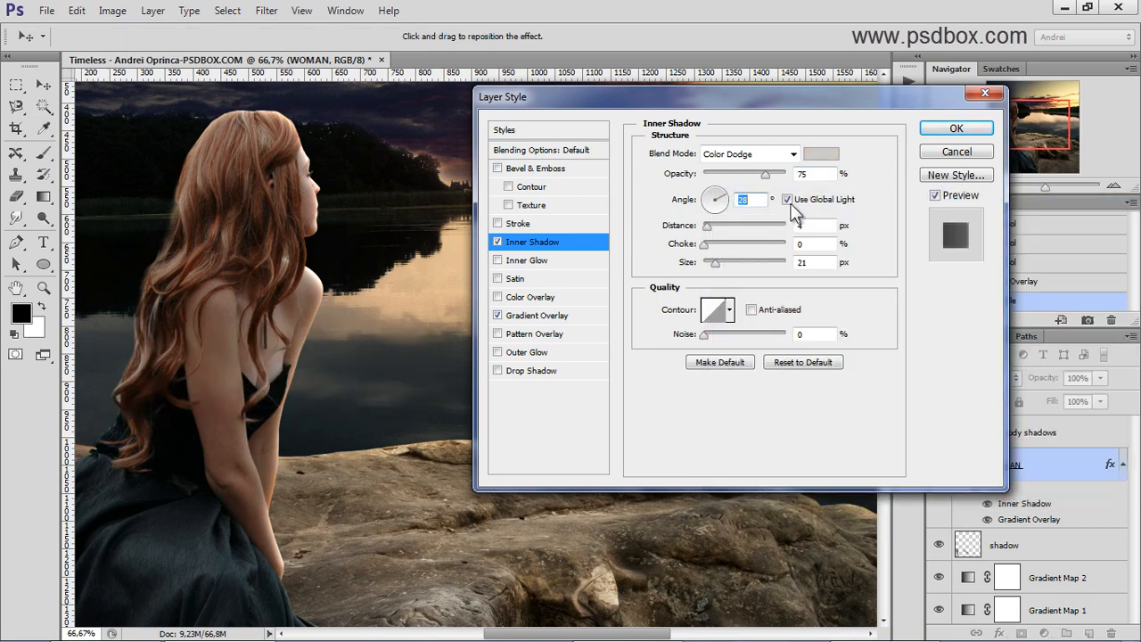
Step: Try other inner shadow angles, such as 39° without global light and 90° with it
click(788, 199)
mouse_move(716, 202)
mouse_down()
mouse_move(721, 216)
mouse_move(728, 189)
mouse_up()
mouse_move(691, 101)
mouse_down()
mouse_move(790, 113)
mouse_move(694, 107)
mouse_up()
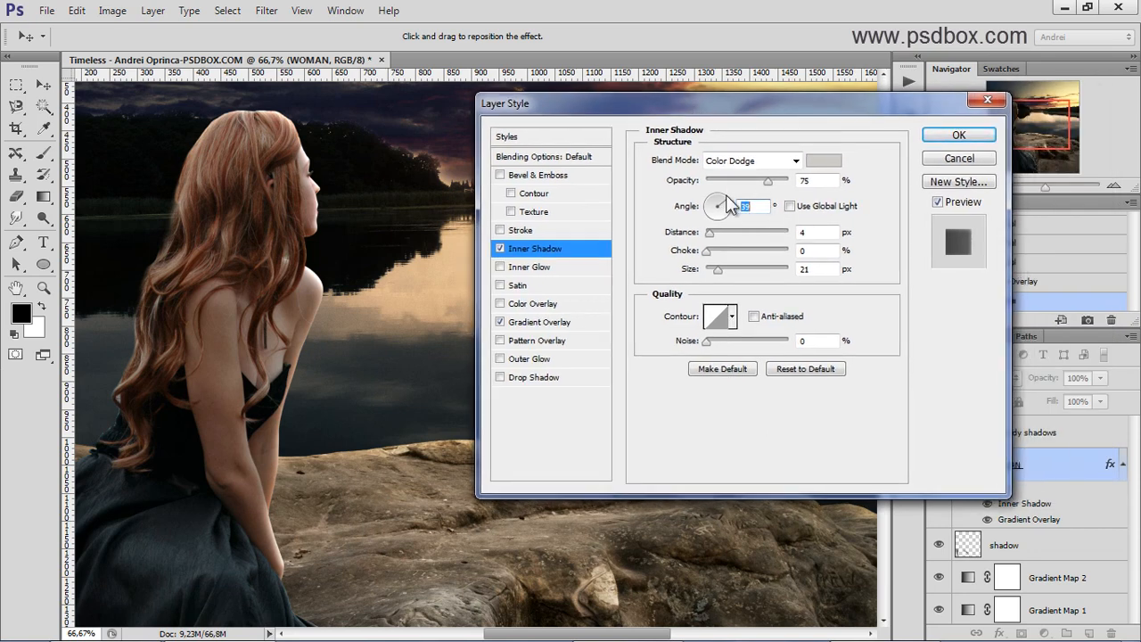
click(790, 207)
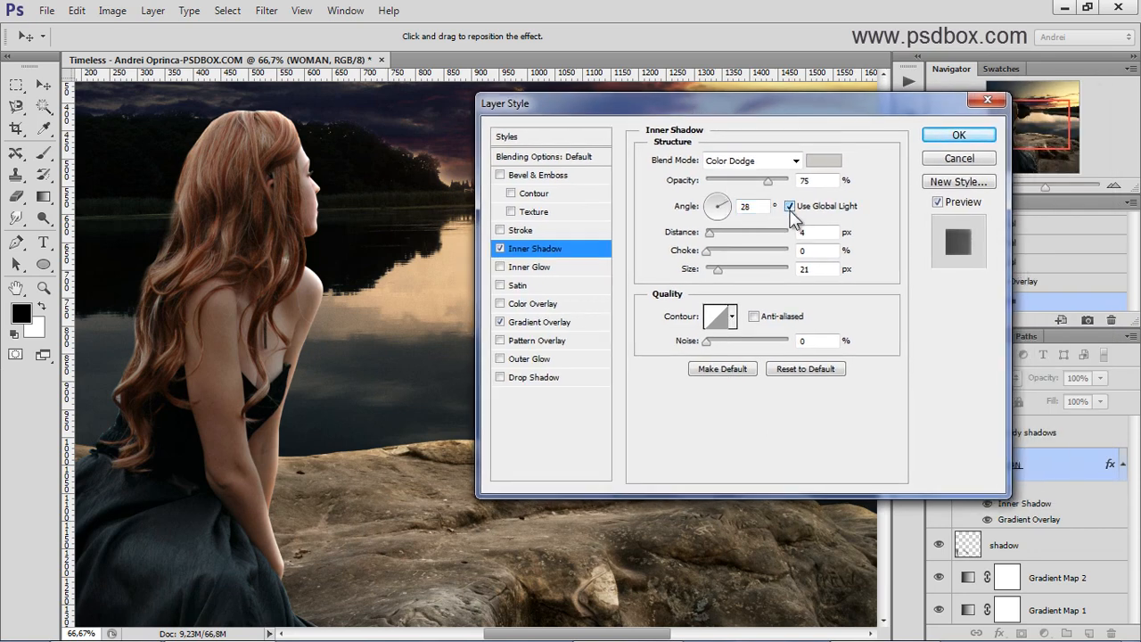
click(714, 193)
click(717, 198)
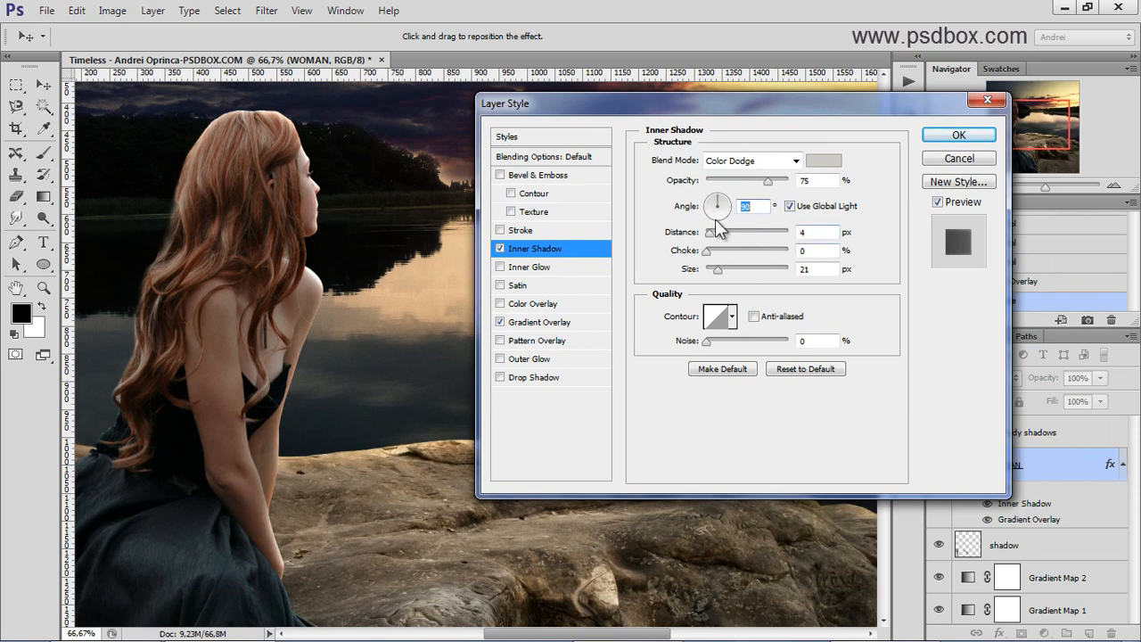
drag(718, 227, 733, 198)
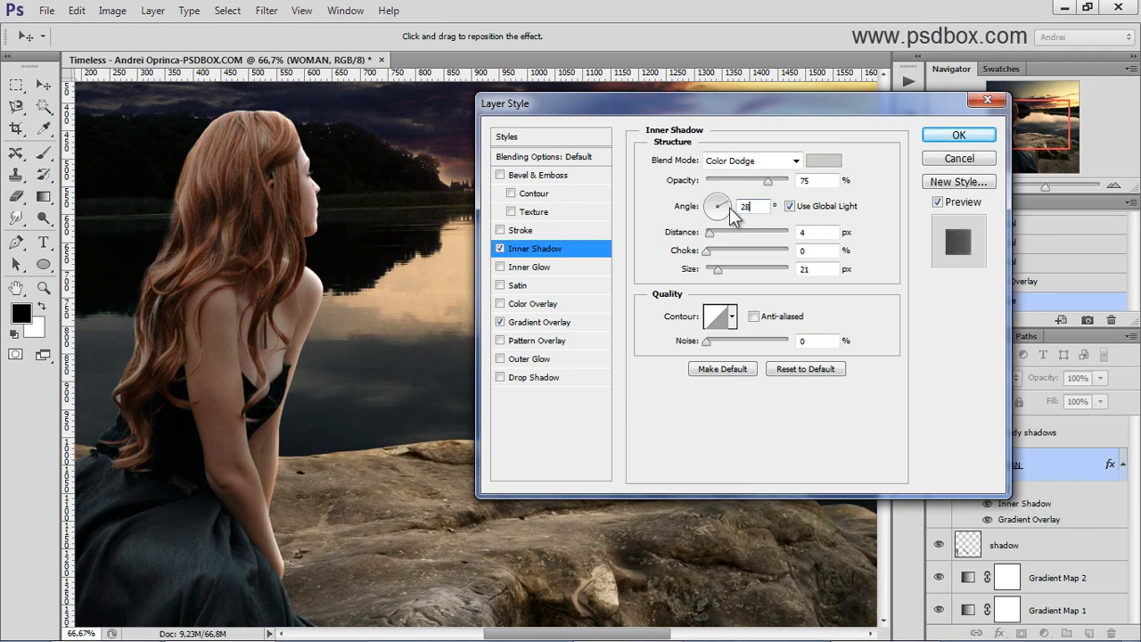
Step: Turn off global light for the inner shadow, set its angle to 40°, and compare the woman with and without the effect
click(789, 206)
click(721, 207)
mouse_move(720, 207)
mouse_down()
mouse_move(738, 209)
mouse_move(724, 207)
mouse_up()
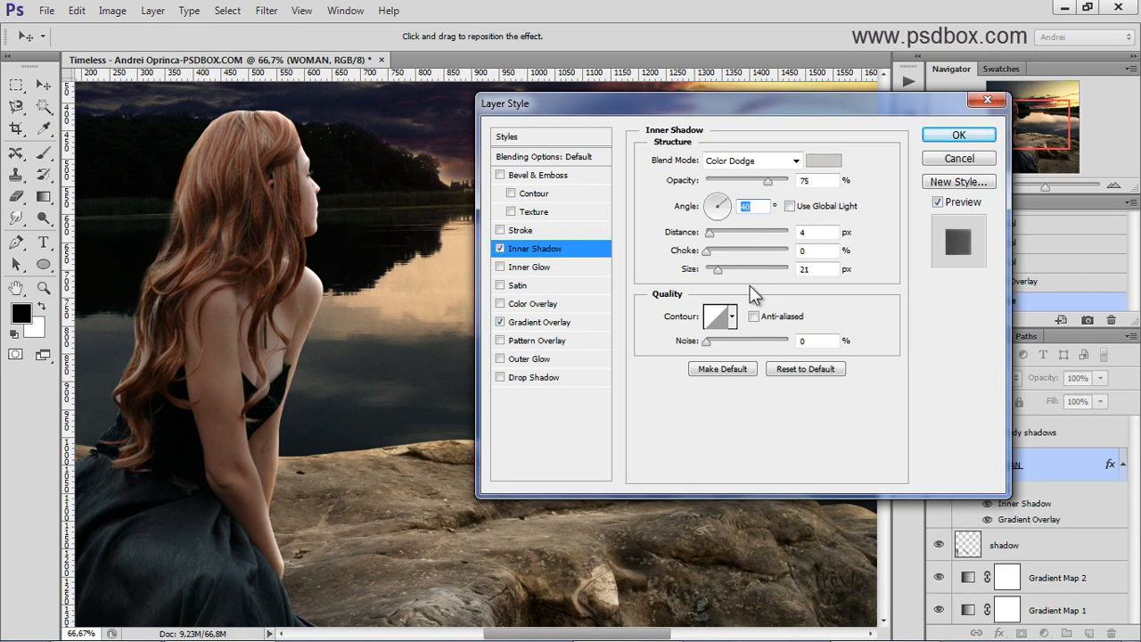
click(501, 250)
click(502, 249)
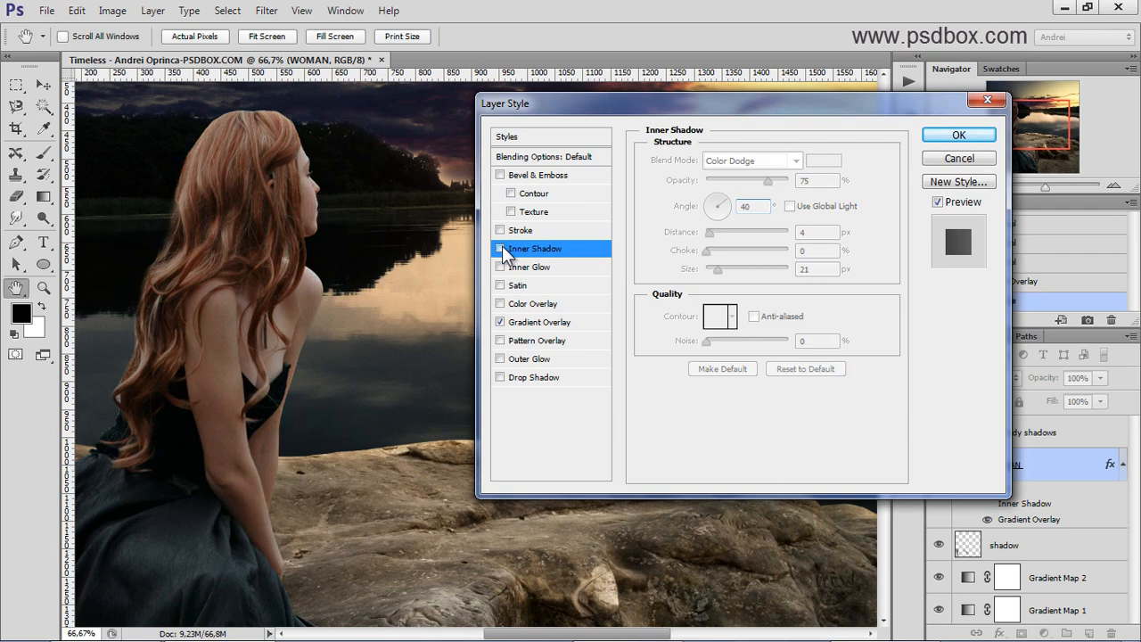
Step: Darken the inner shadow's colour to 8b8578 and set its distance to 8 px and size to 24 px
drag(716, 234, 716, 278)
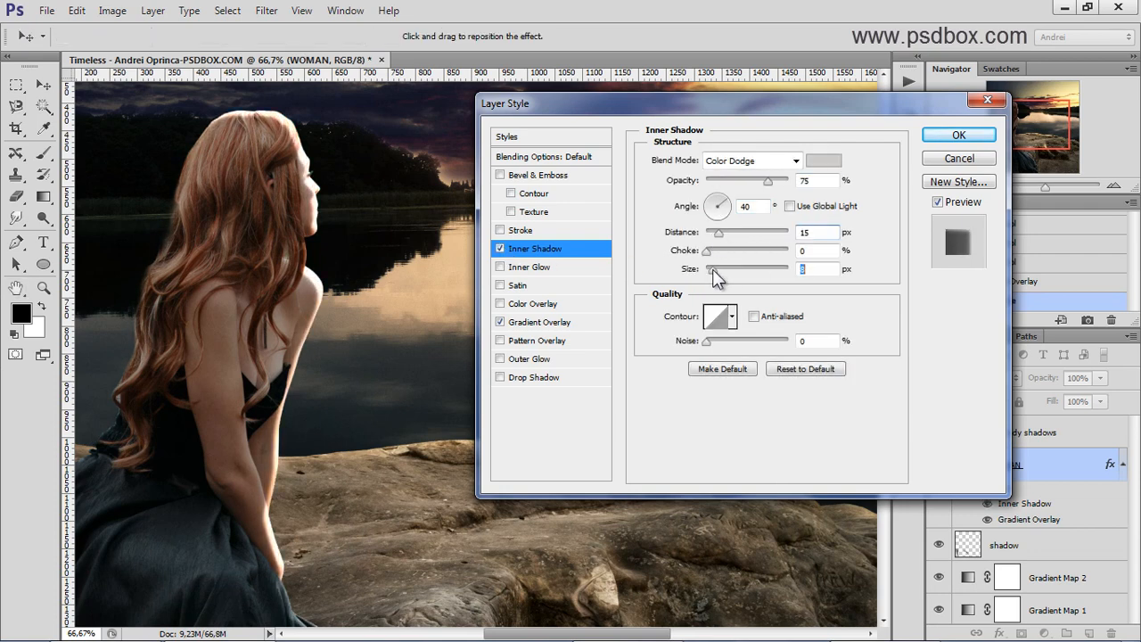
click(824, 164)
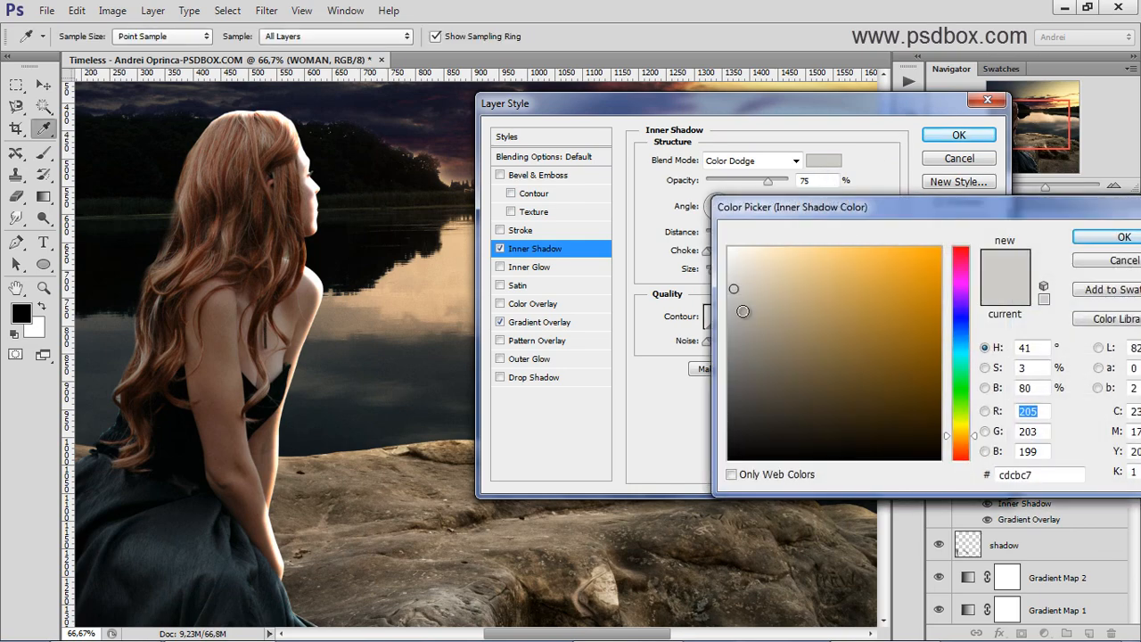
click(758, 343)
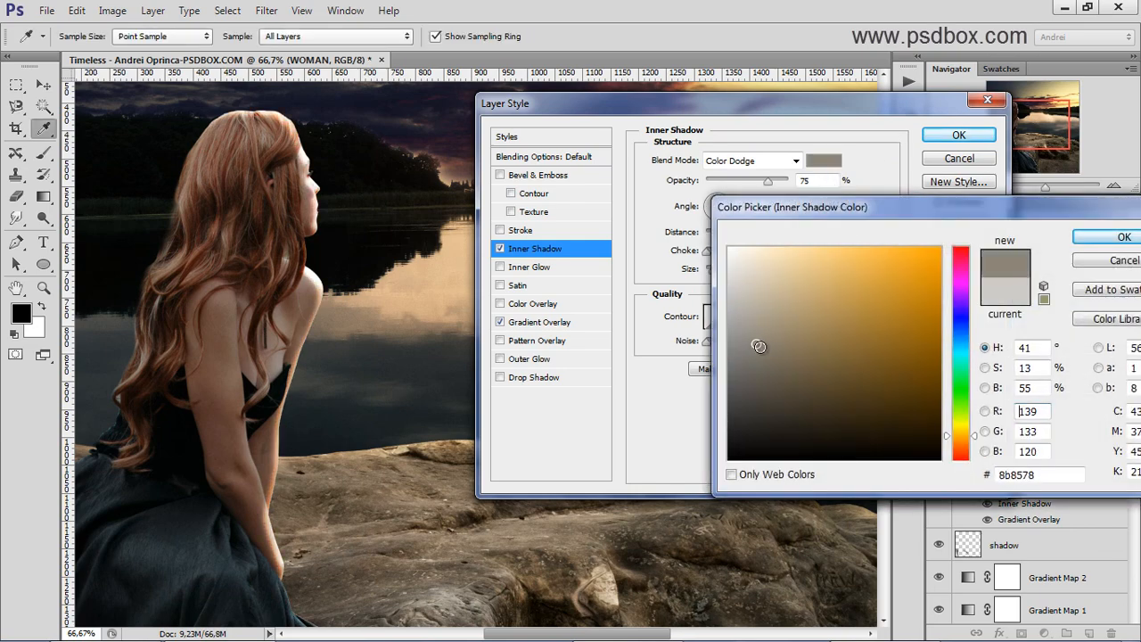
click(1086, 239)
scroll(795, 236, down, 3)
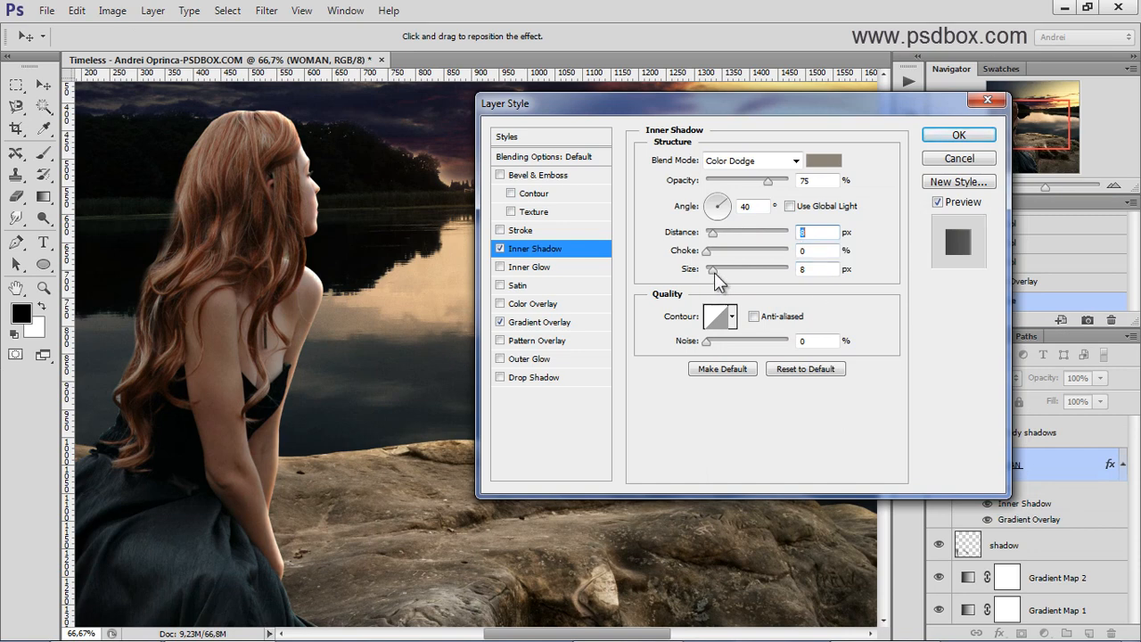
drag(712, 269, 719, 271)
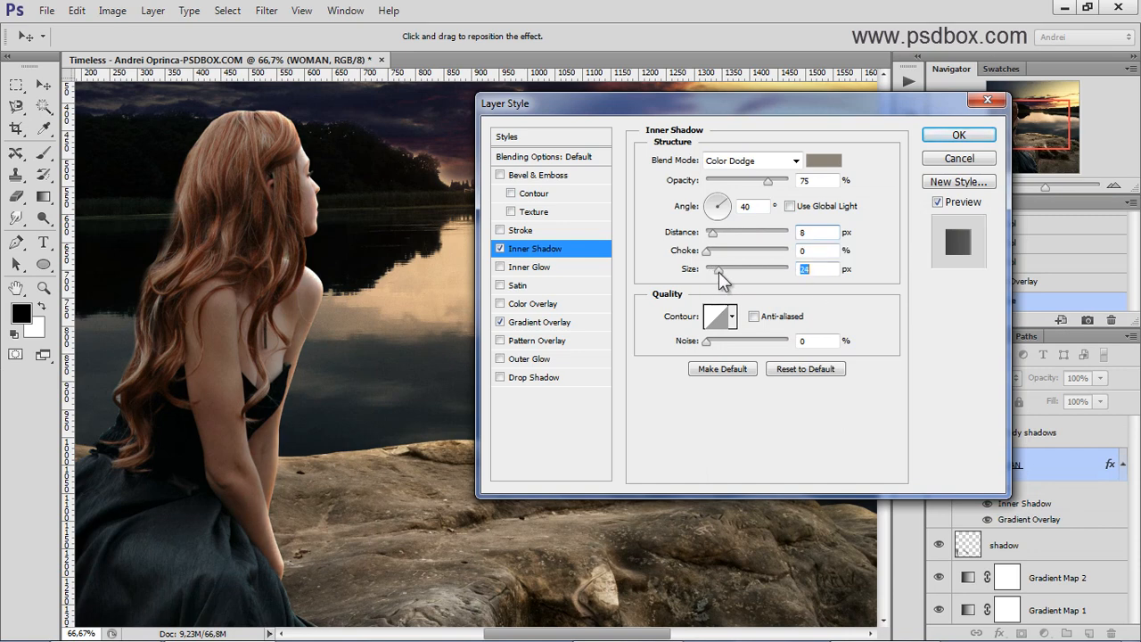
Step: Compare the woman with and without the inner shadow, warm its colour to brown 958666, and apply the layer style
click(502, 250)
click(502, 249)
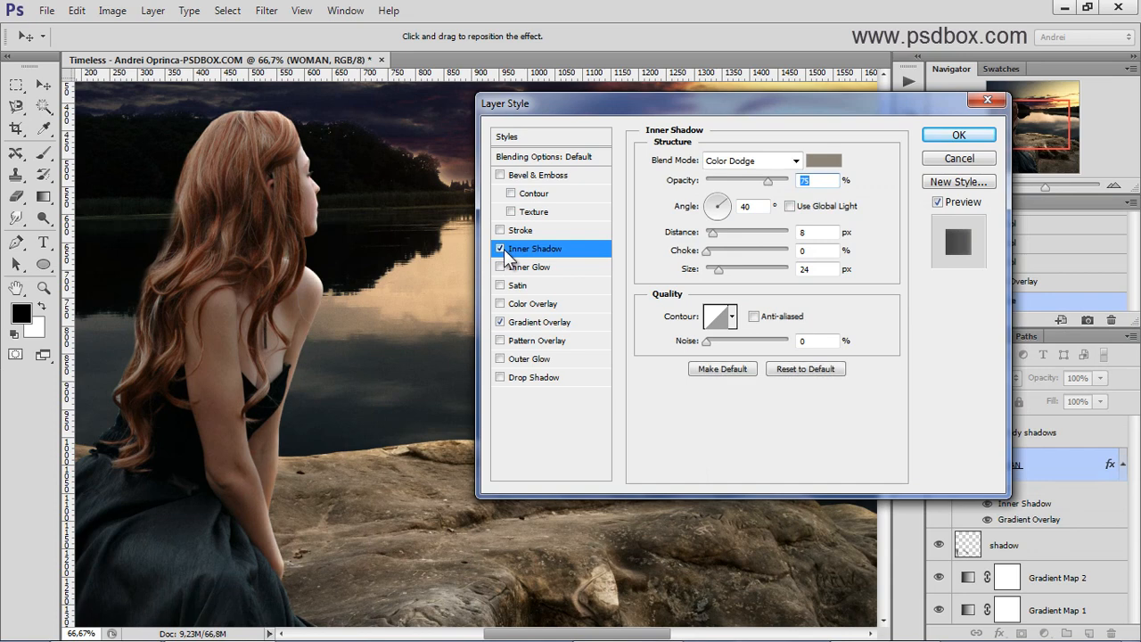
click(502, 250)
click(501, 249)
click(501, 250)
click(501, 249)
click(825, 162)
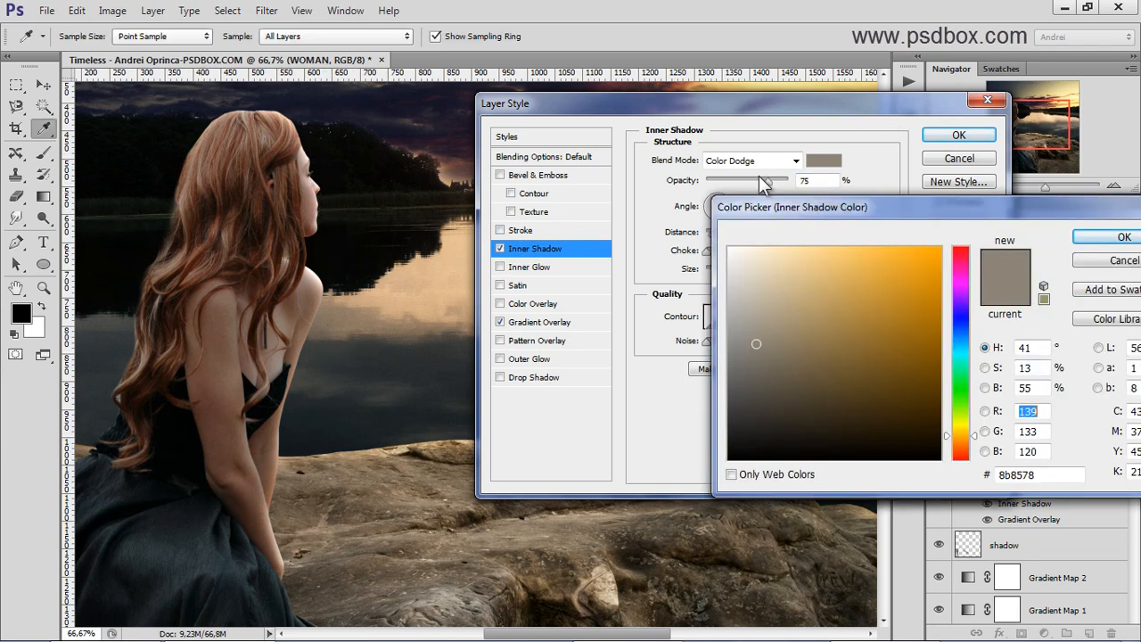
click(782, 344)
drag(785, 345, 796, 333)
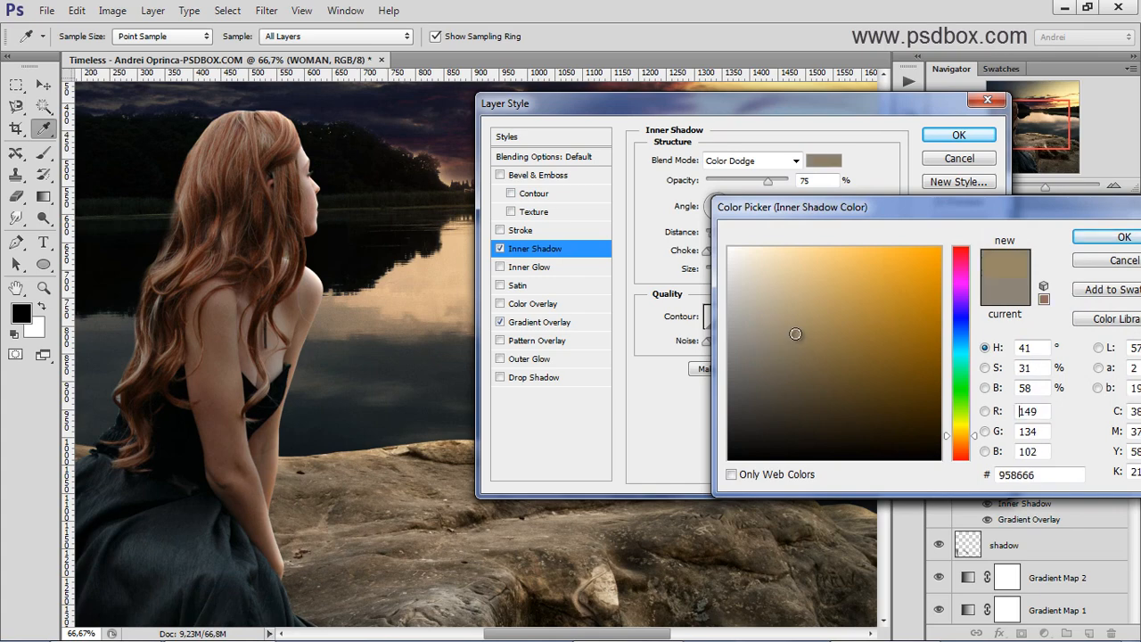
key(Return)
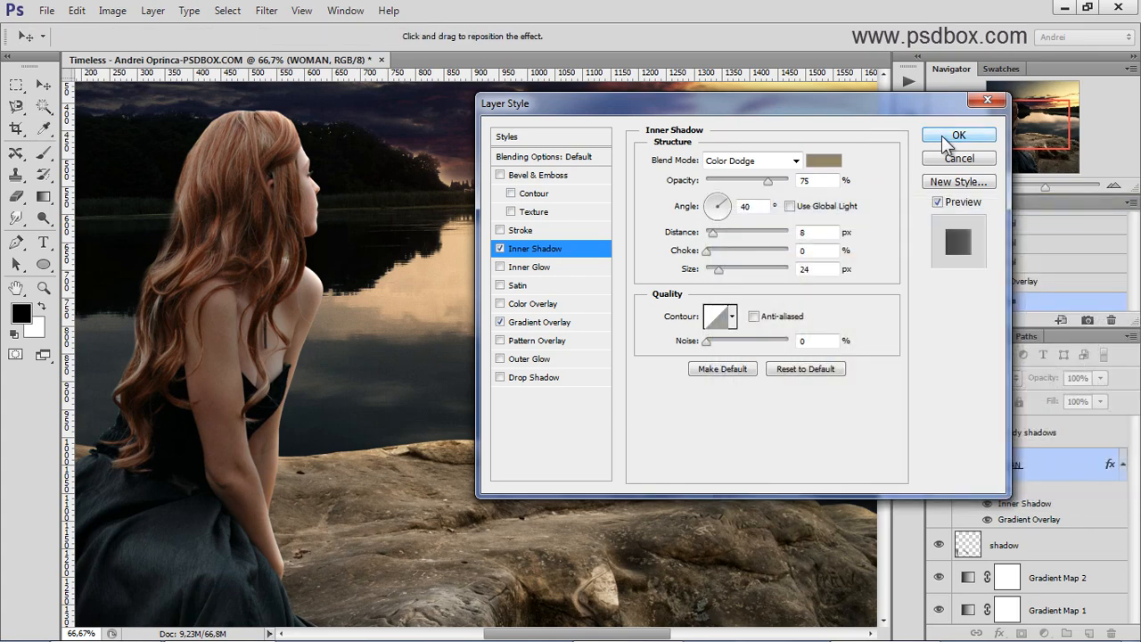
click(959, 134)
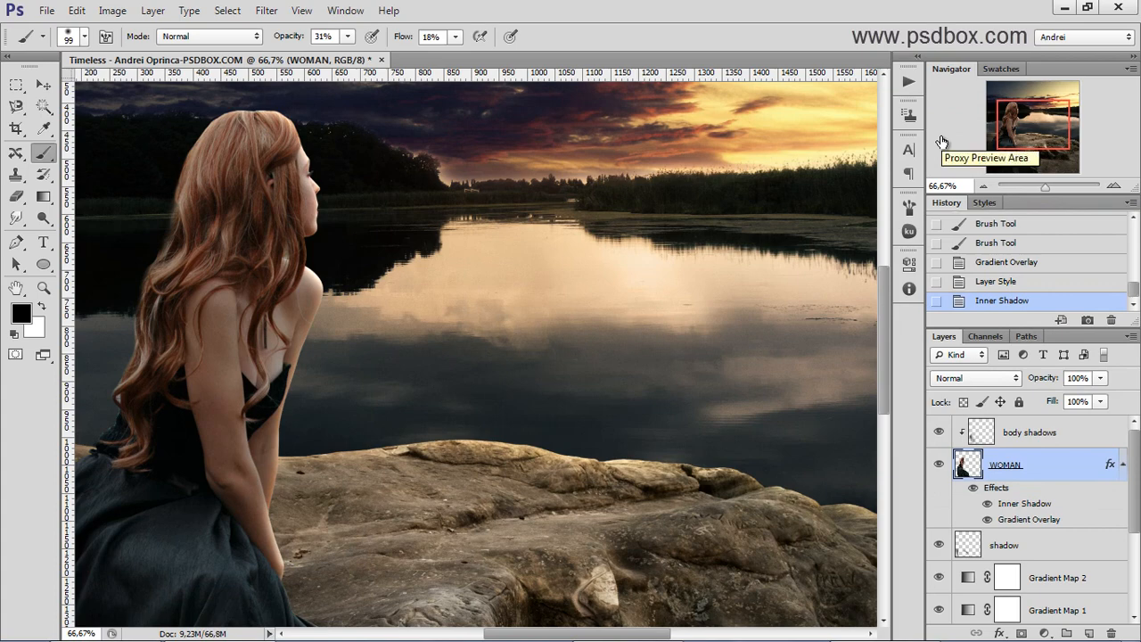
Step: Add a clipped Hue/Saturation adjustment directly above the WOMAN layer and set its saturation to -30
scroll(413, 182, down, 1)
scroll(413, 181, down, 1)
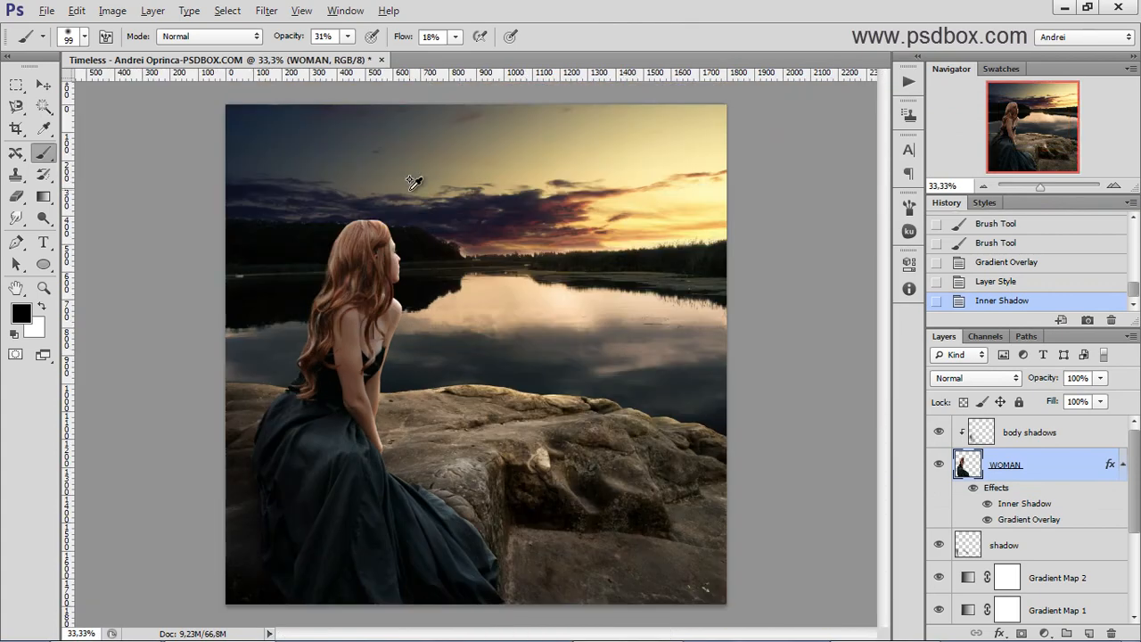
scroll(415, 188, up, 1)
drag(510, 380, 502, 308)
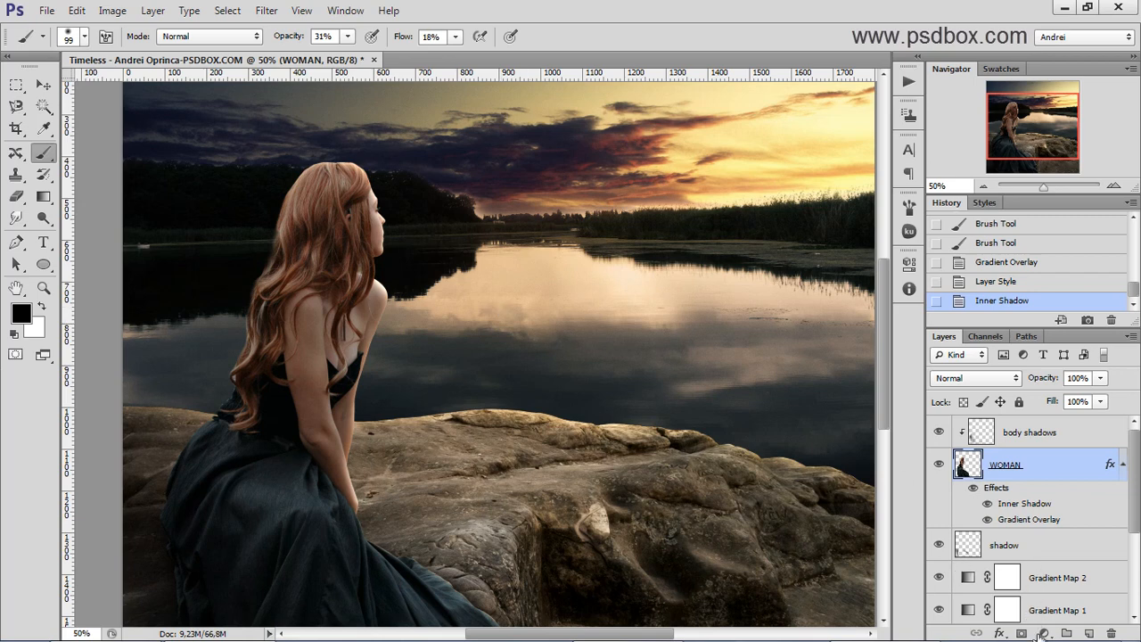
click(1072, 439)
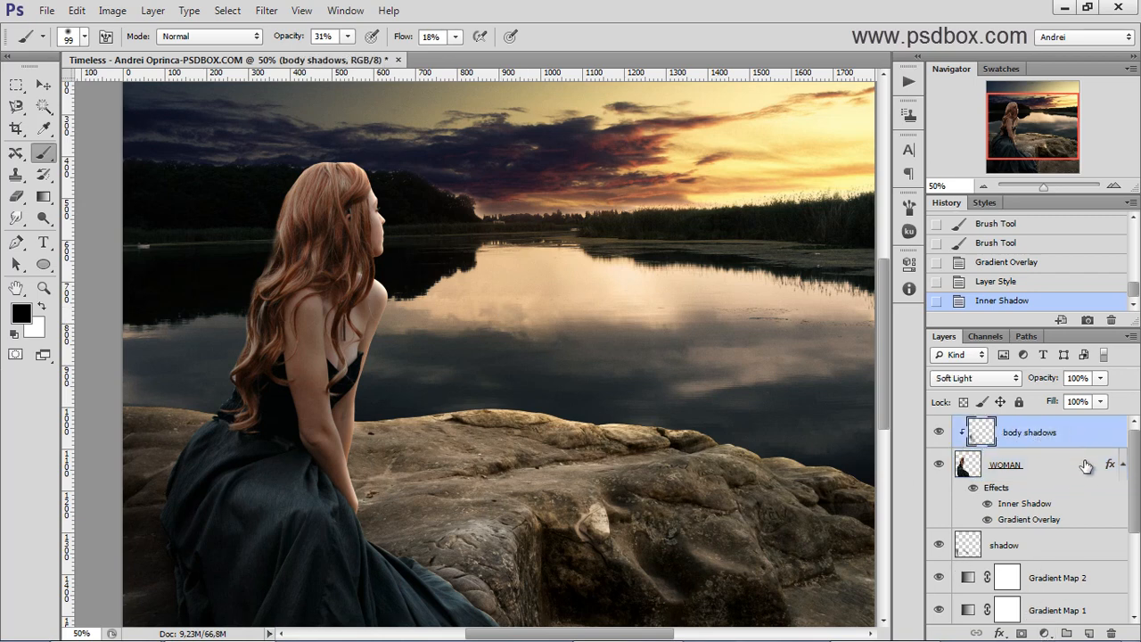
click(1123, 465)
click(1064, 468)
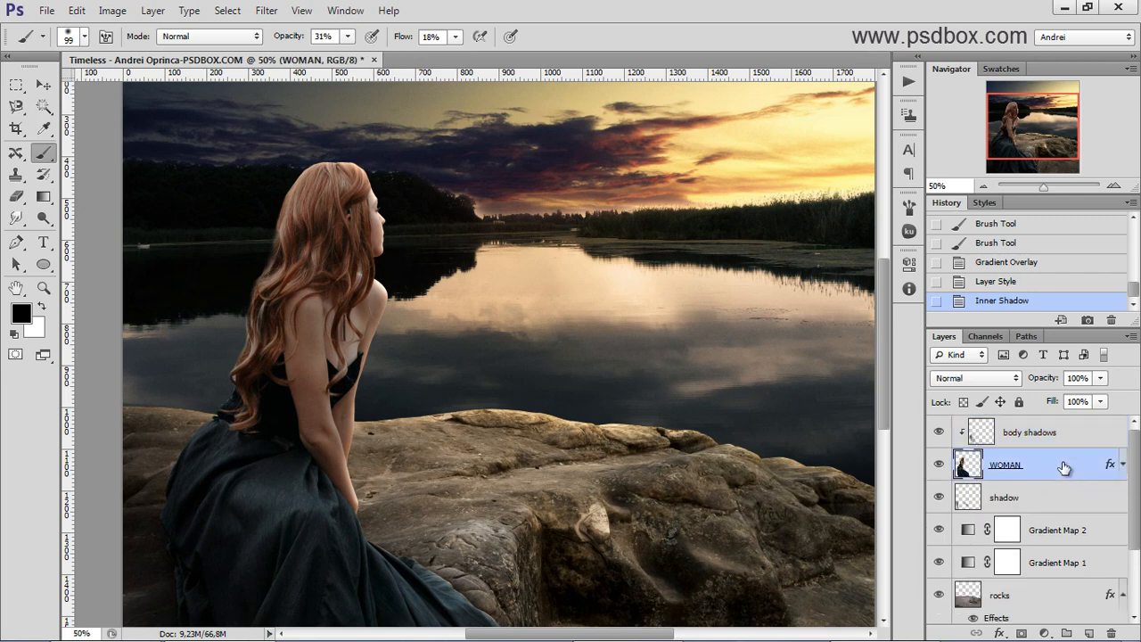
click(1045, 633)
click(1026, 428)
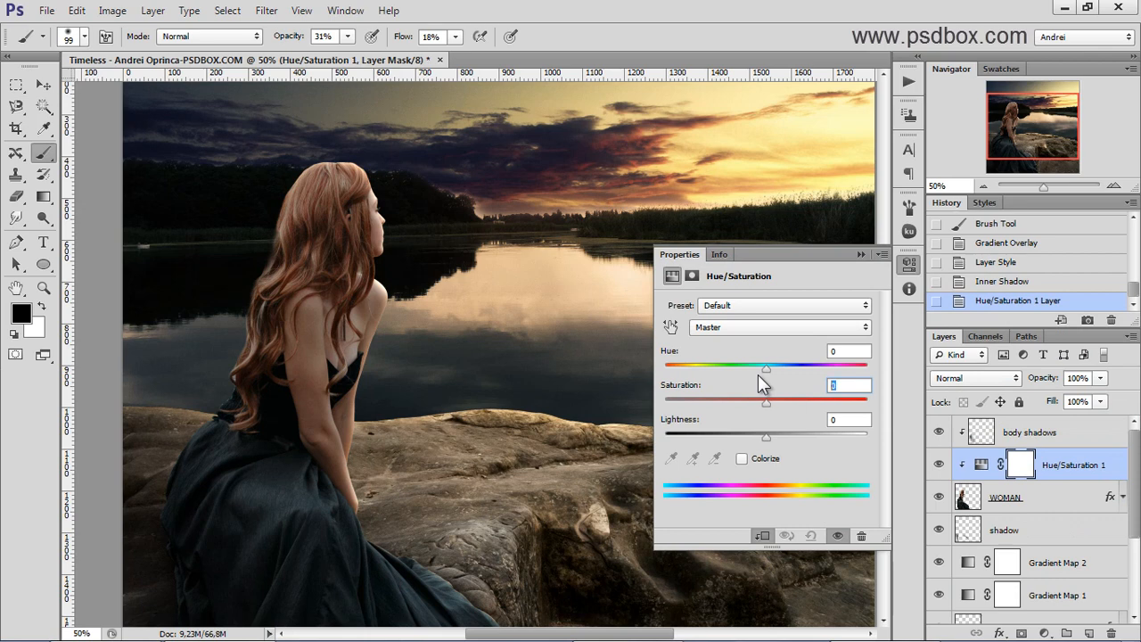
text(-30)
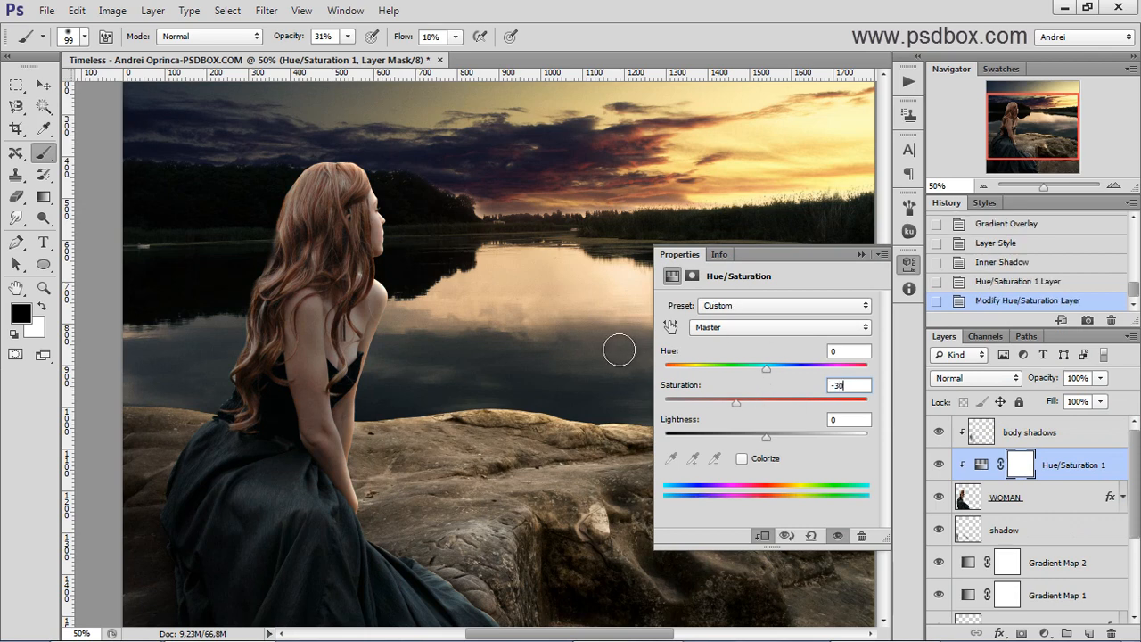
click(861, 256)
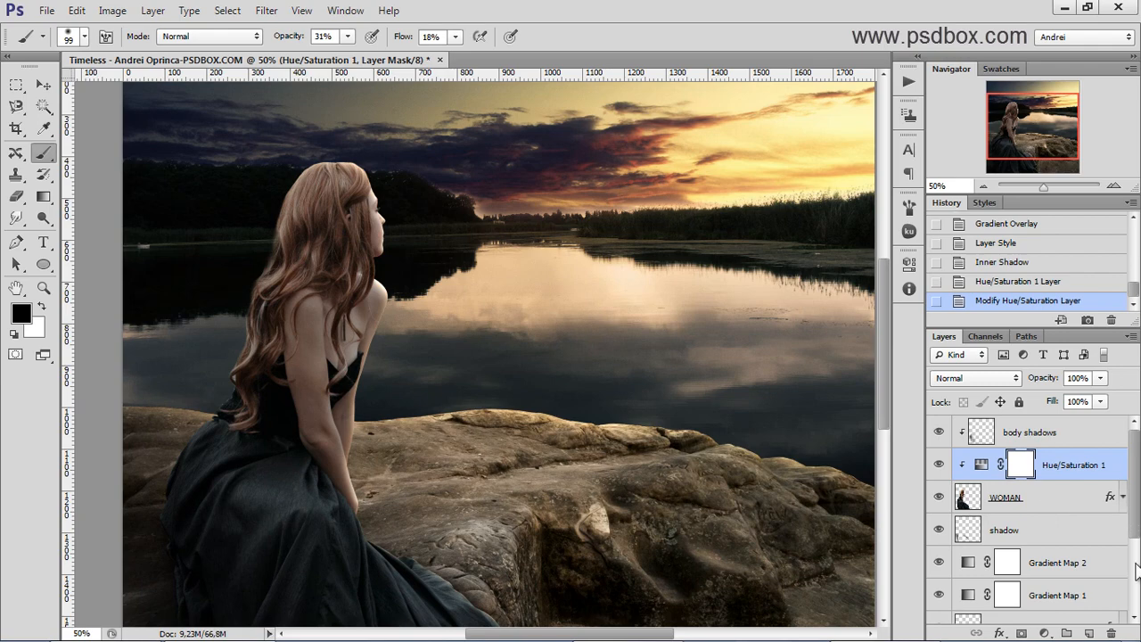
Step: Add a clipped Gradient Map above the Hue/Saturation layer and set its black stop to dark blue 131428
click(1044, 633)
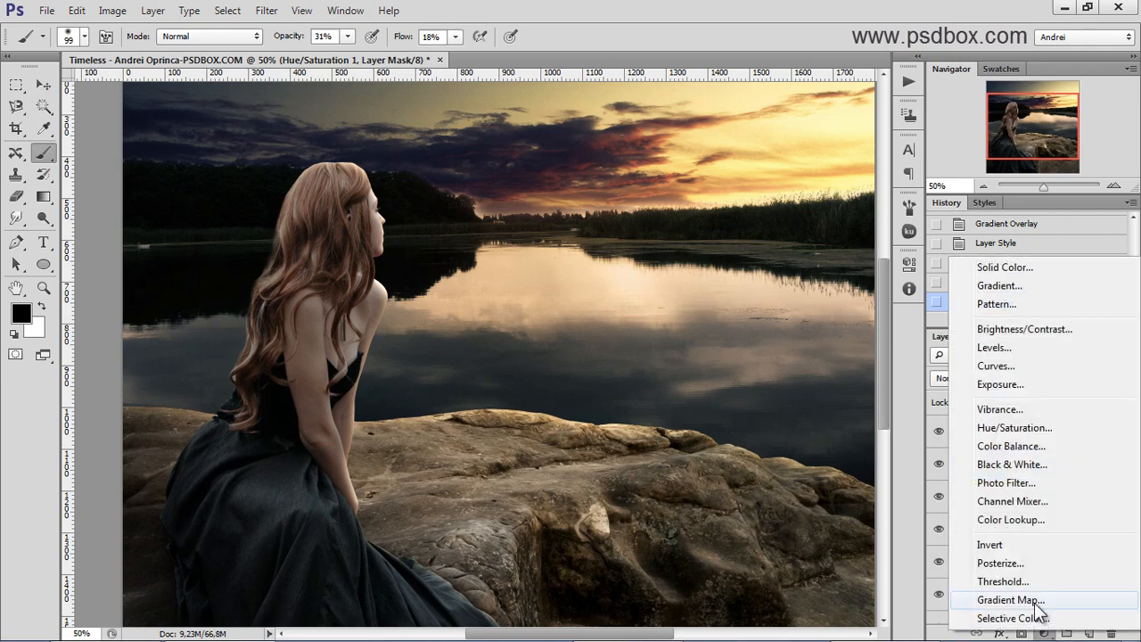
click(1032, 604)
click(713, 309)
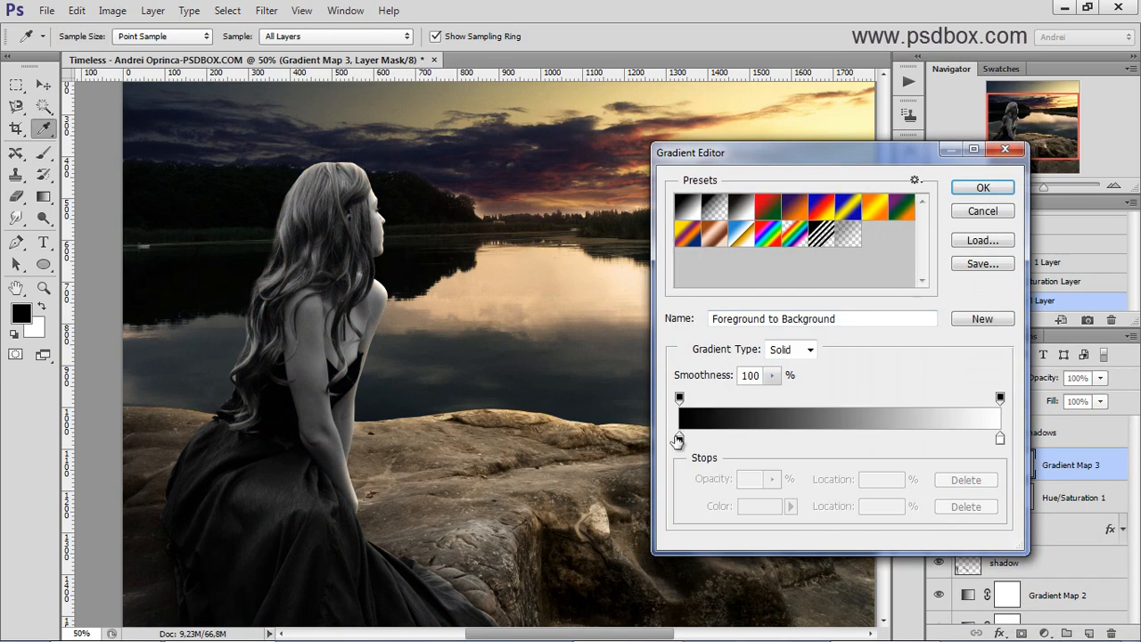
click(680, 439)
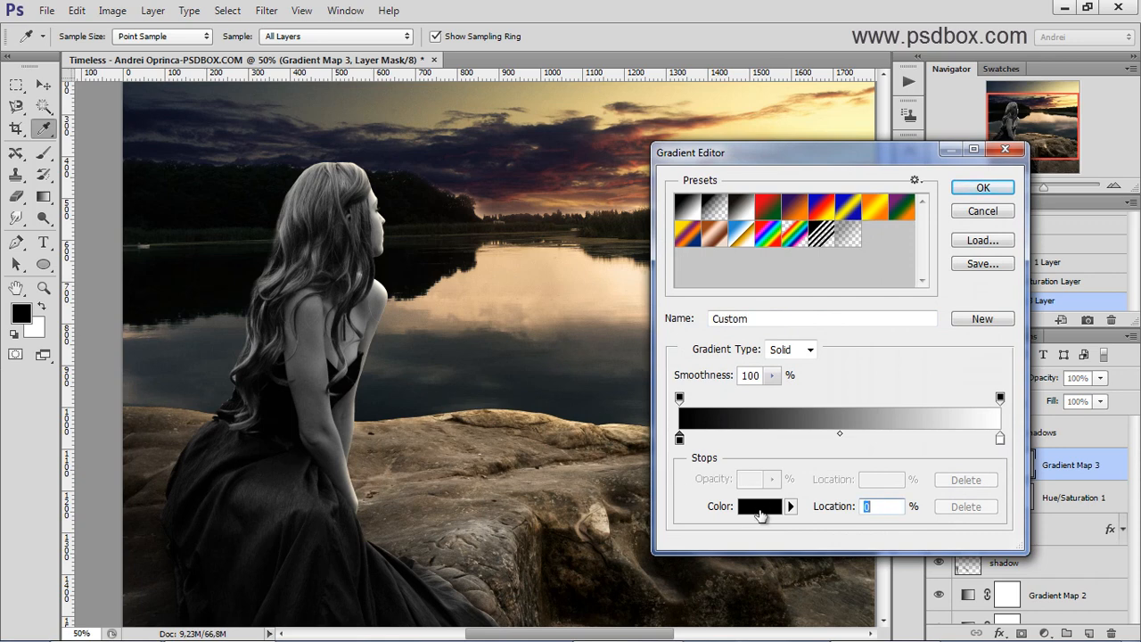
click(760, 515)
drag(1043, 472, 972, 478)
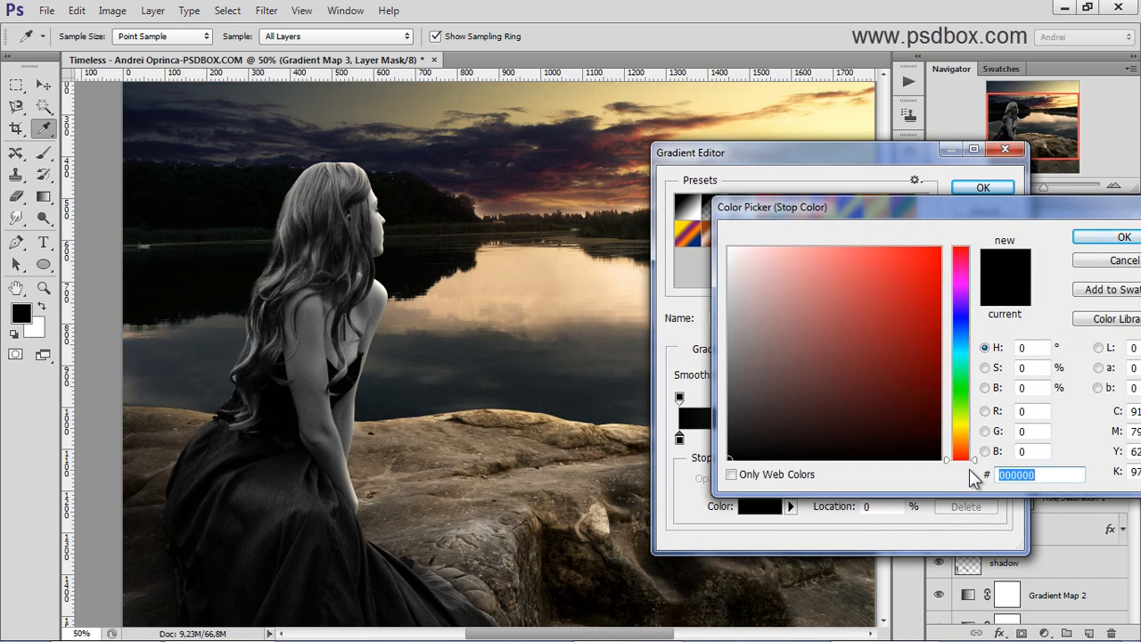
text(131428)
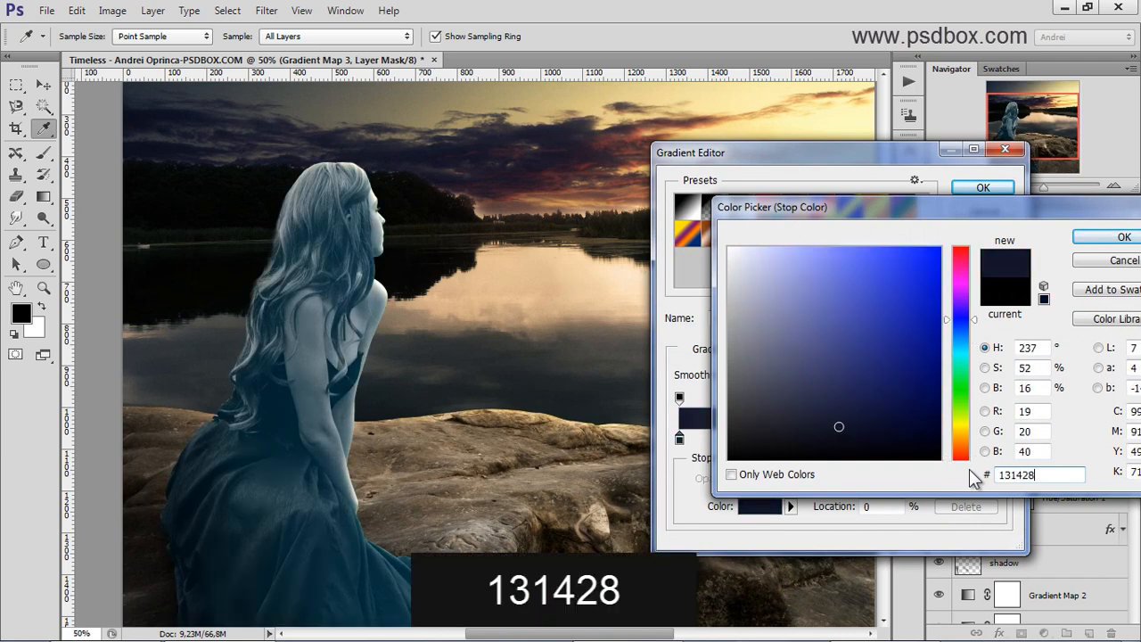
click(1114, 241)
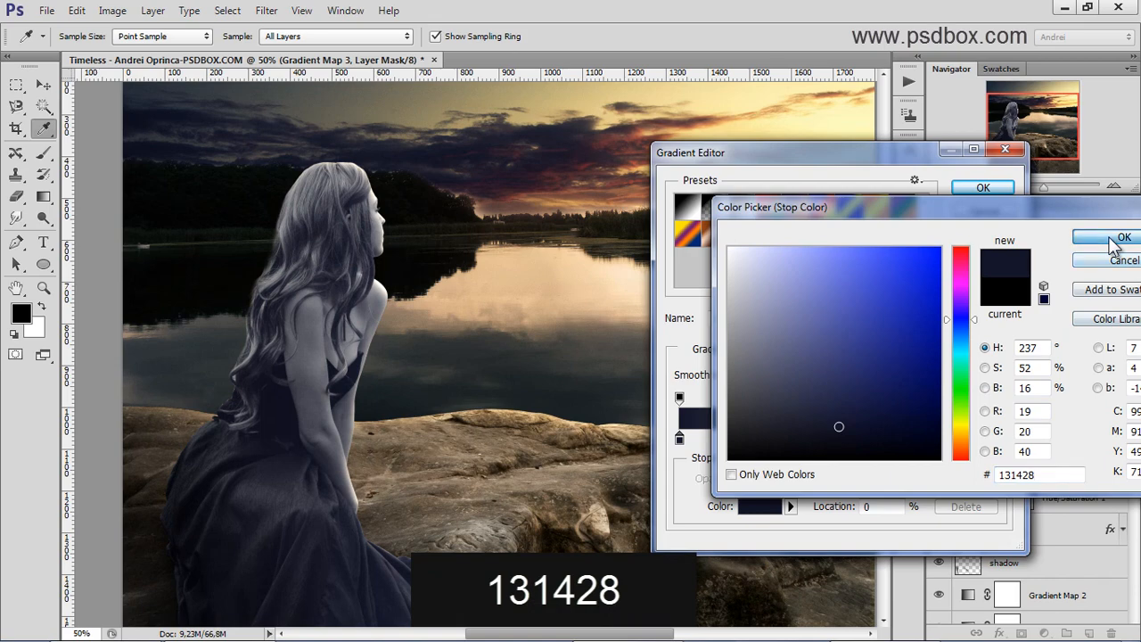
Step: Set the white stop of the clipped Gradient Map to orange e2b26d and apply the gradient
click(1001, 441)
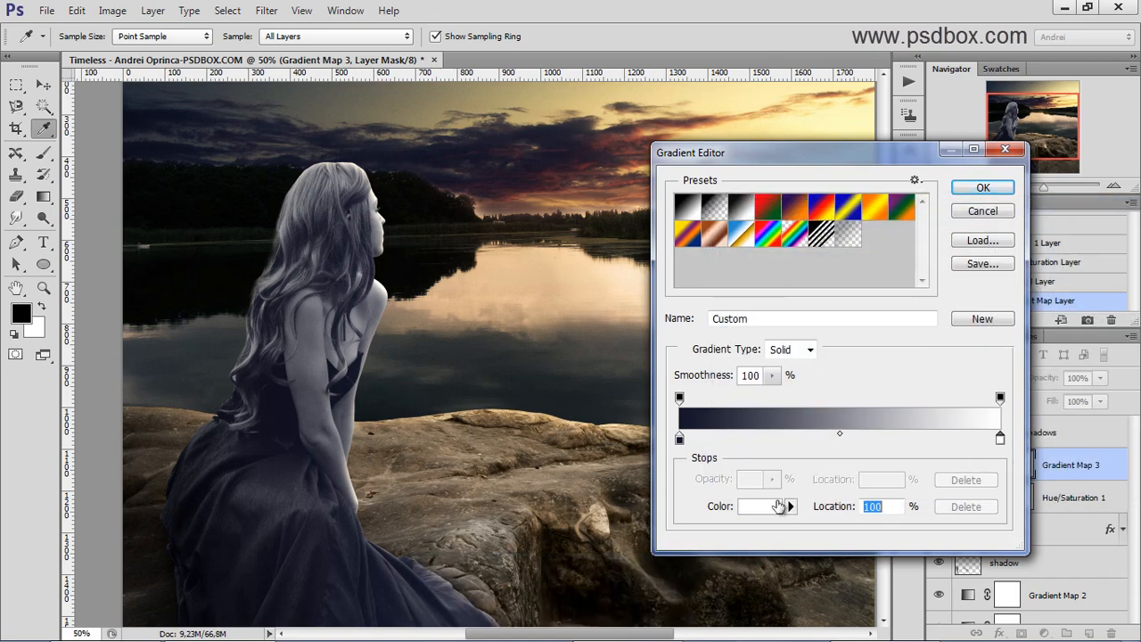
click(776, 507)
double_click(1026, 475)
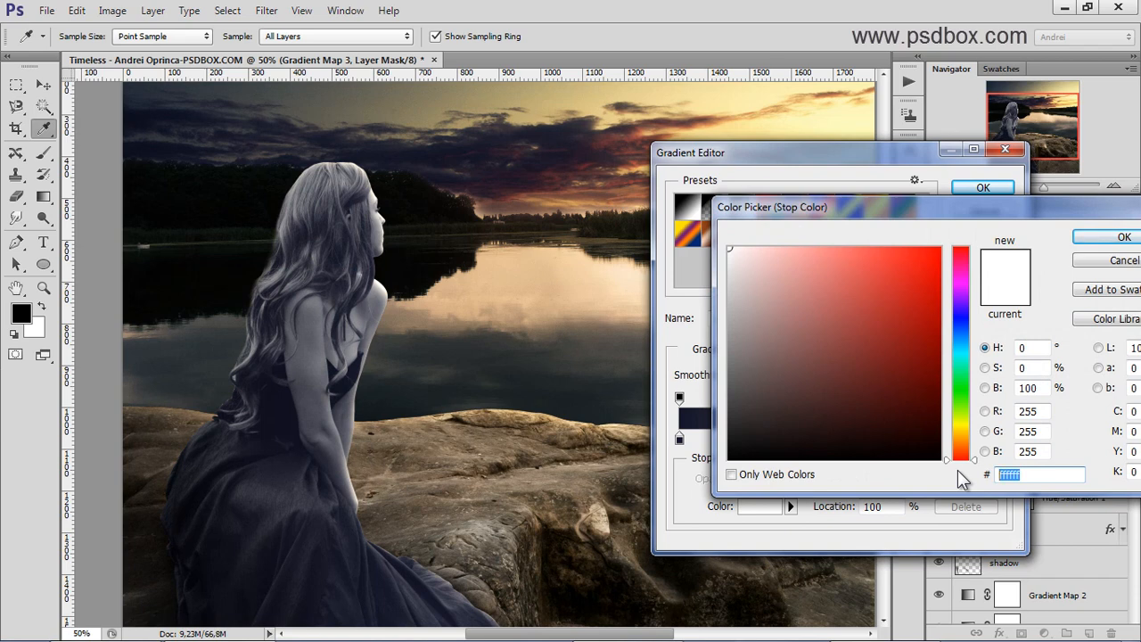
text(e2)
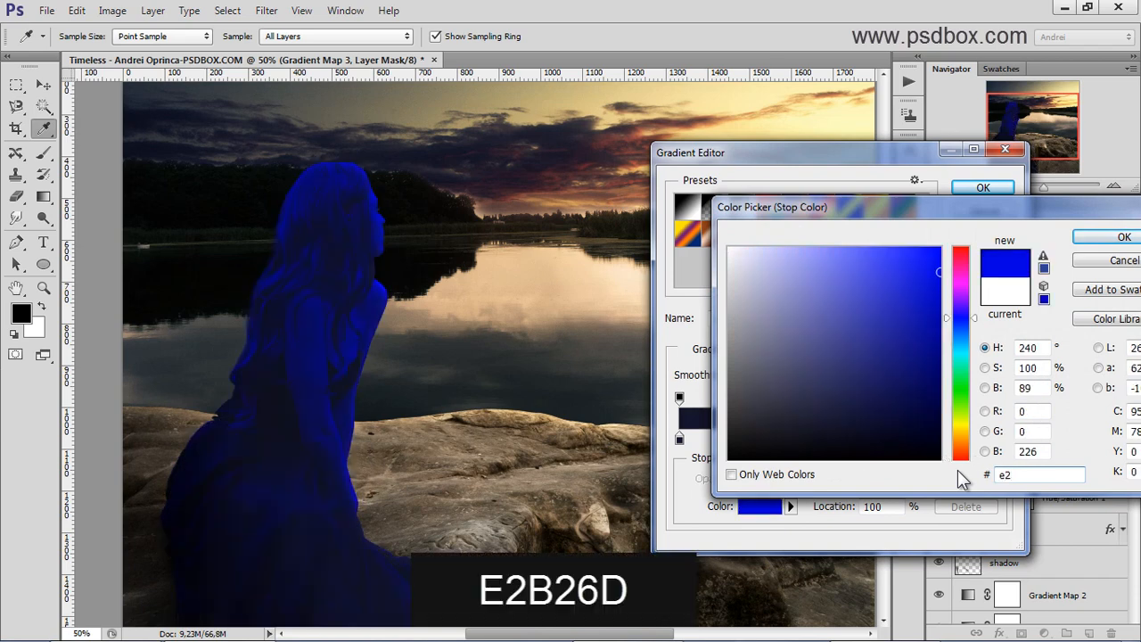
text(b26d)
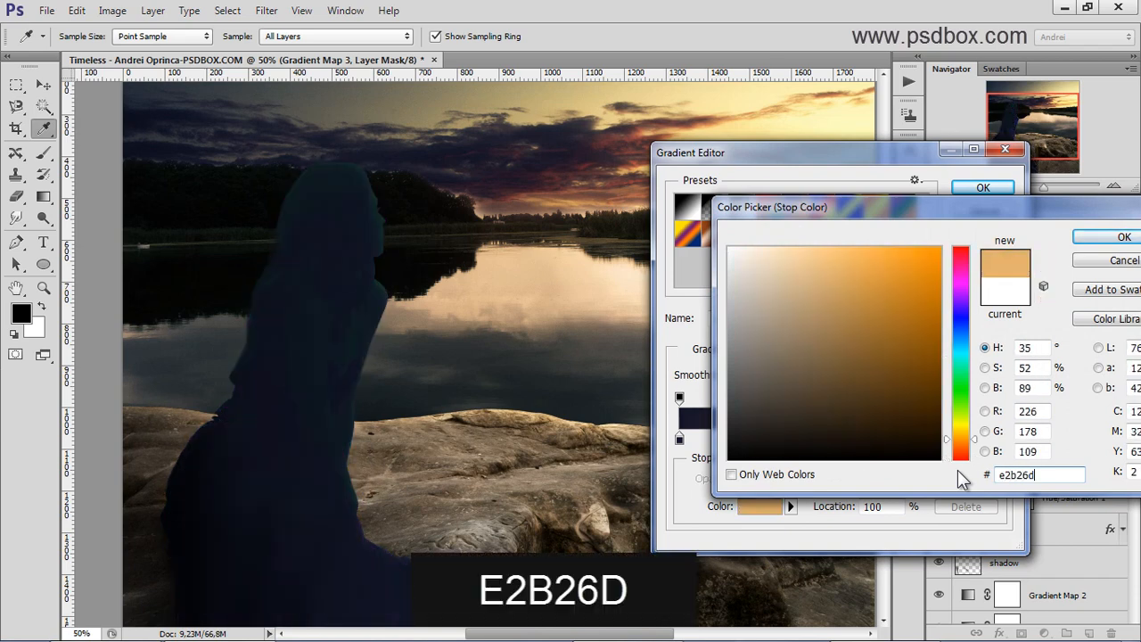
click(1112, 248)
click(995, 190)
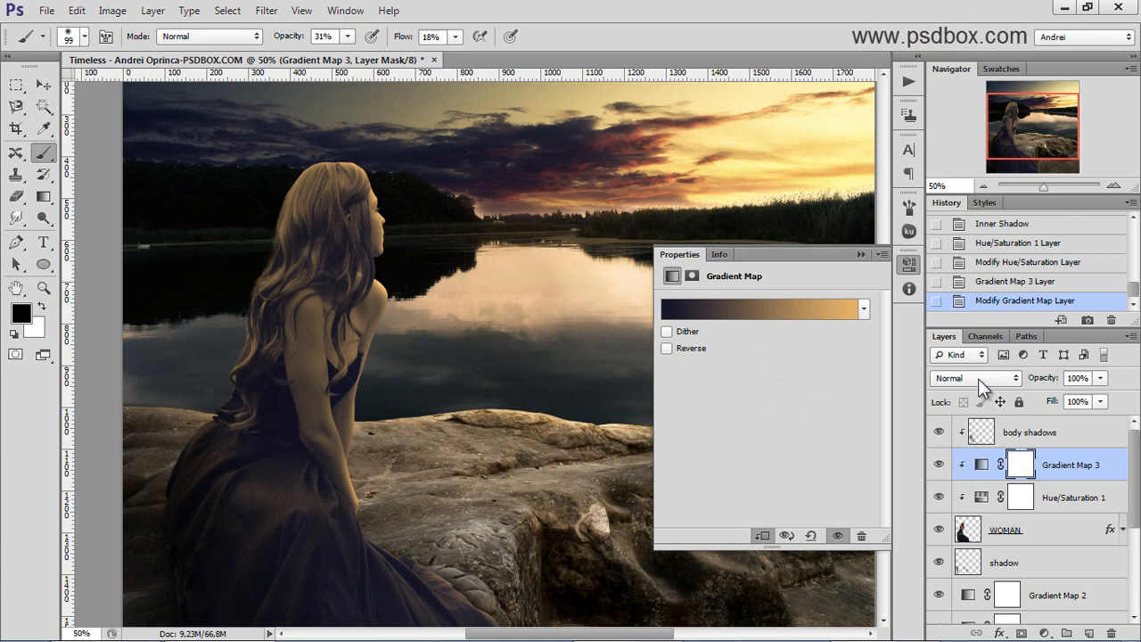
Step: Change the Gradient Map 3 layer's blend mode to Soft Light and its opacity to 50%
click(978, 378)
click(992, 220)
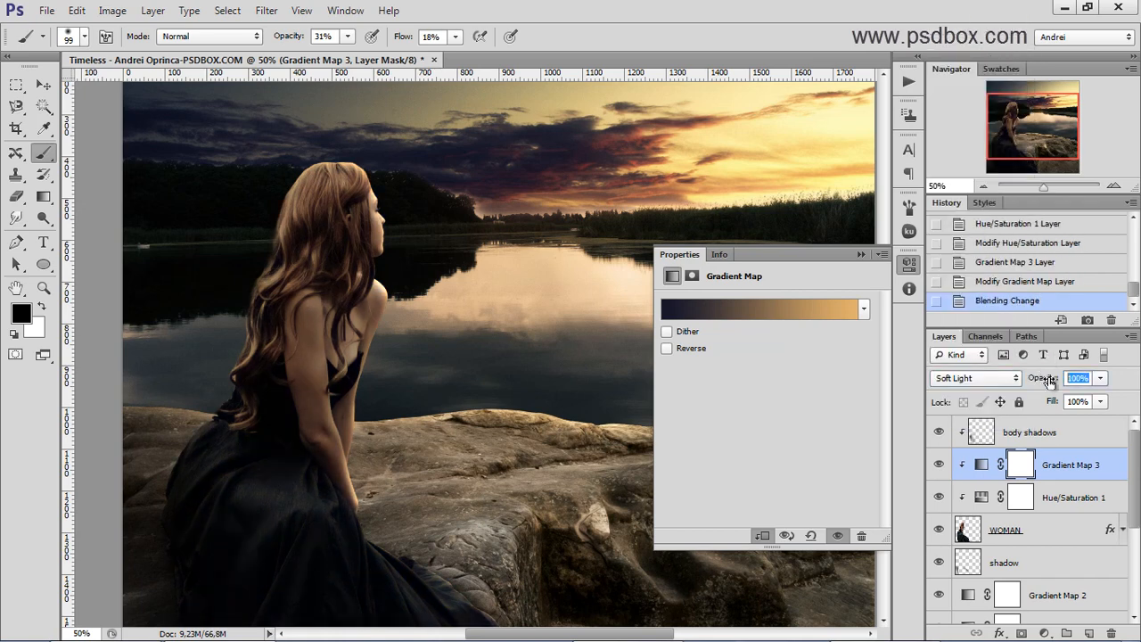
text(50)
click(860, 255)
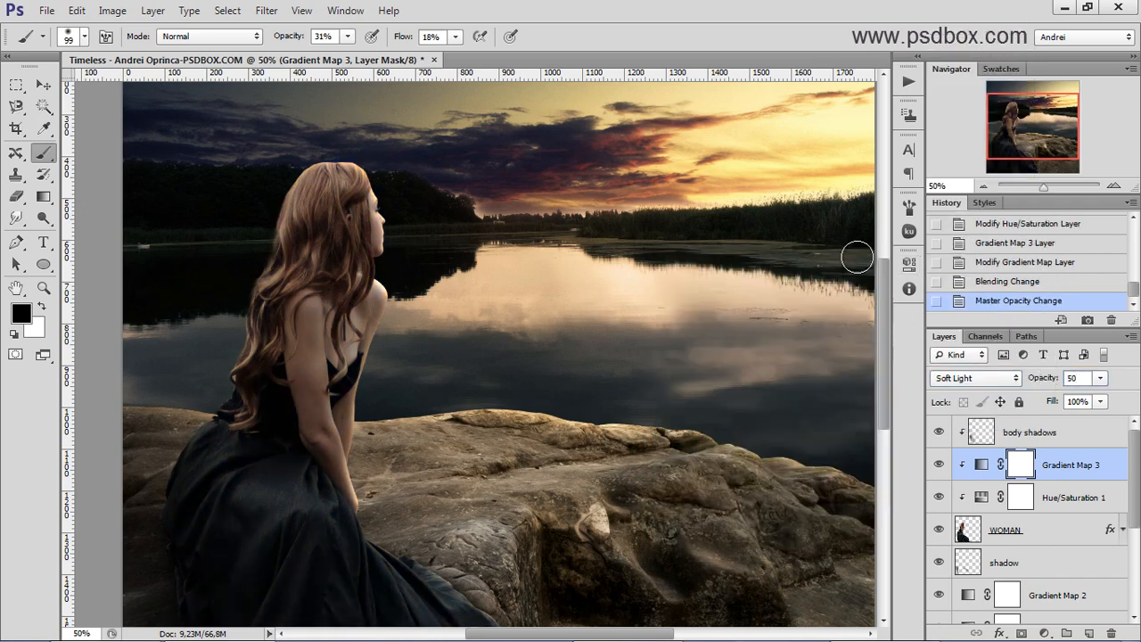
Step: Compare the woman with and without the Gradient Map 3 adjustment by toggling its visibility
click(940, 465)
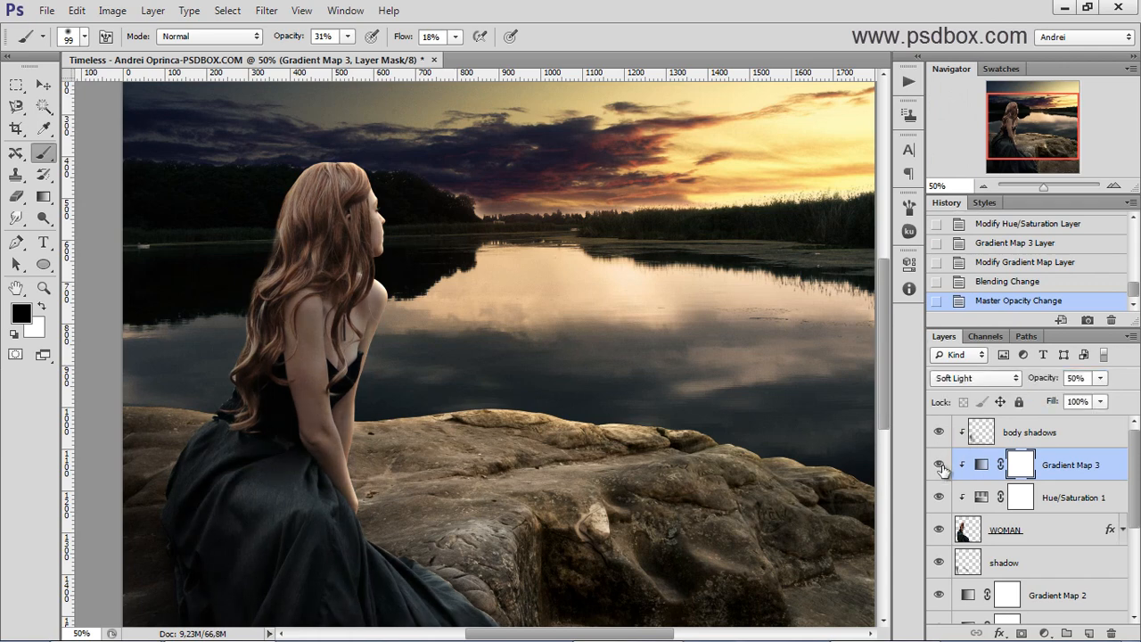
click(939, 464)
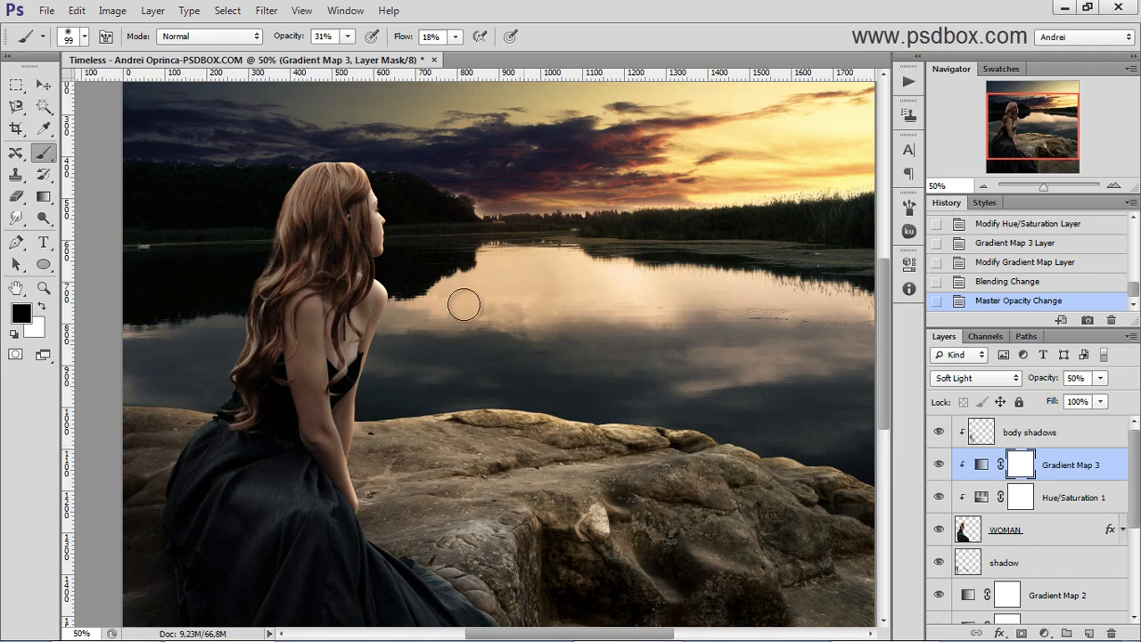
click(940, 466)
click(940, 465)
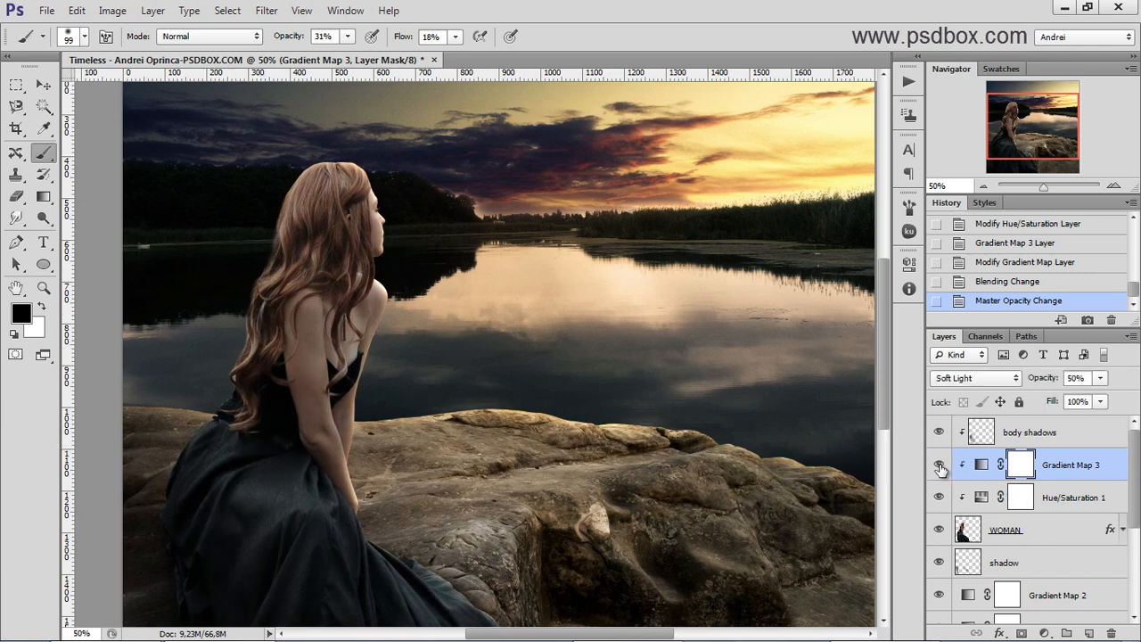
click(940, 466)
click(940, 465)
click(939, 466)
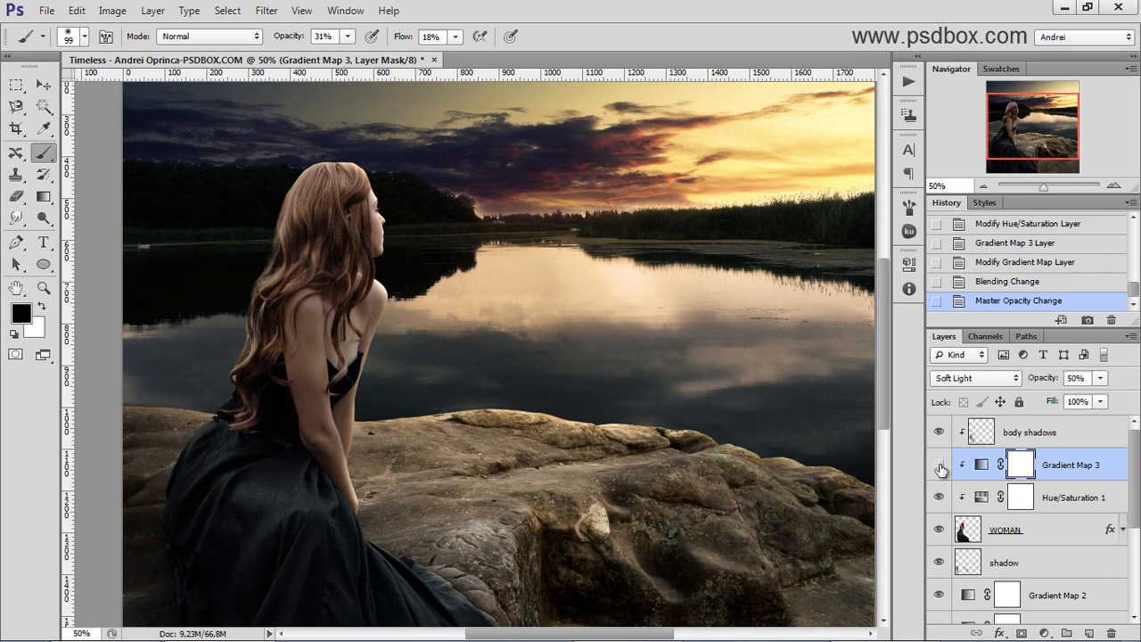
click(937, 467)
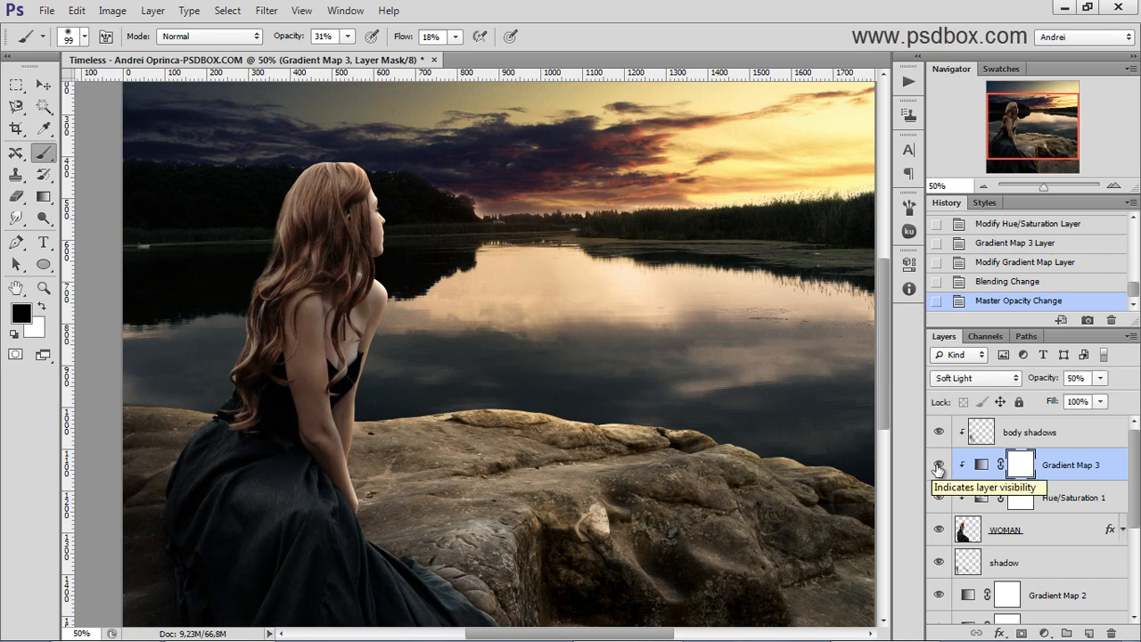
click(939, 466)
click(939, 466)
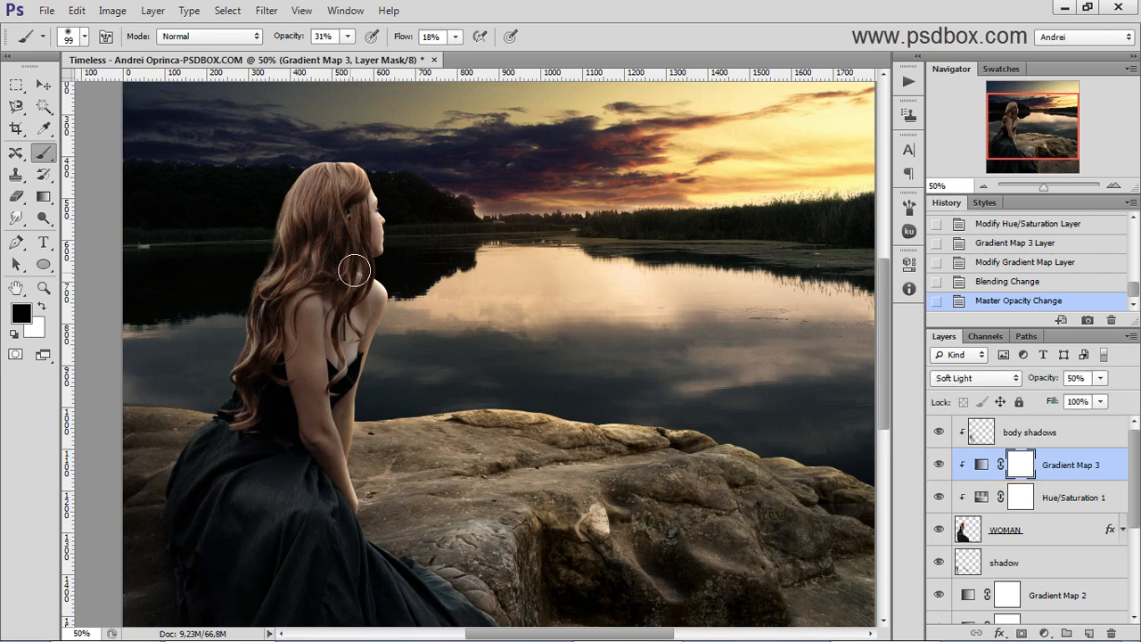
Step: Open Violin.png and watch.png together from the Stock folder
drag(1042, 116, 961, 436)
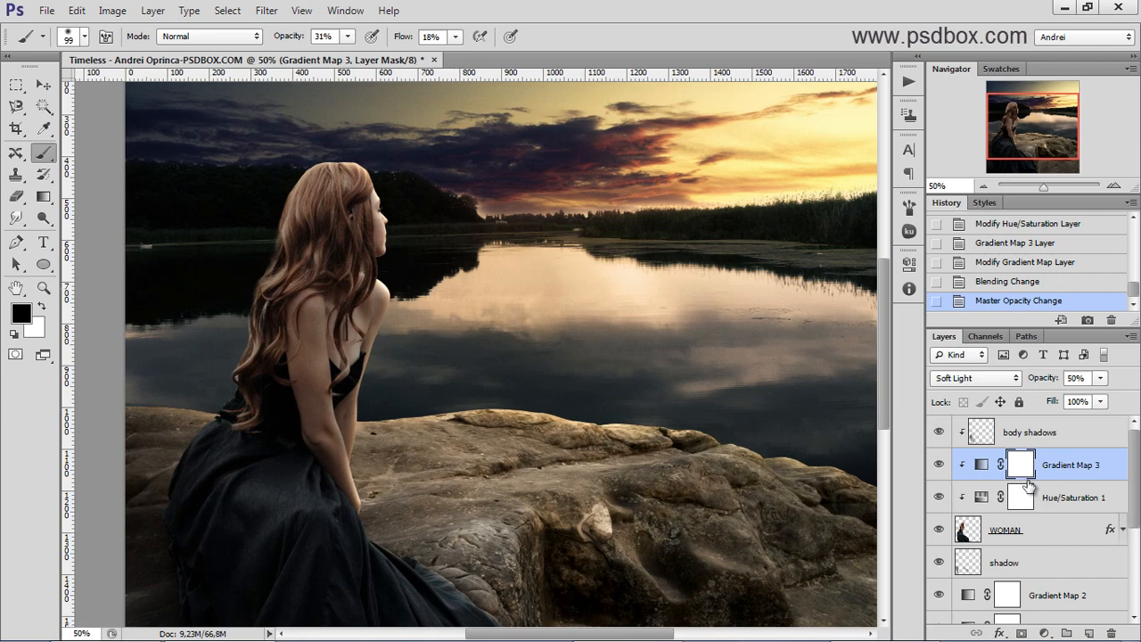
key(v)
key(ctrl+minus)
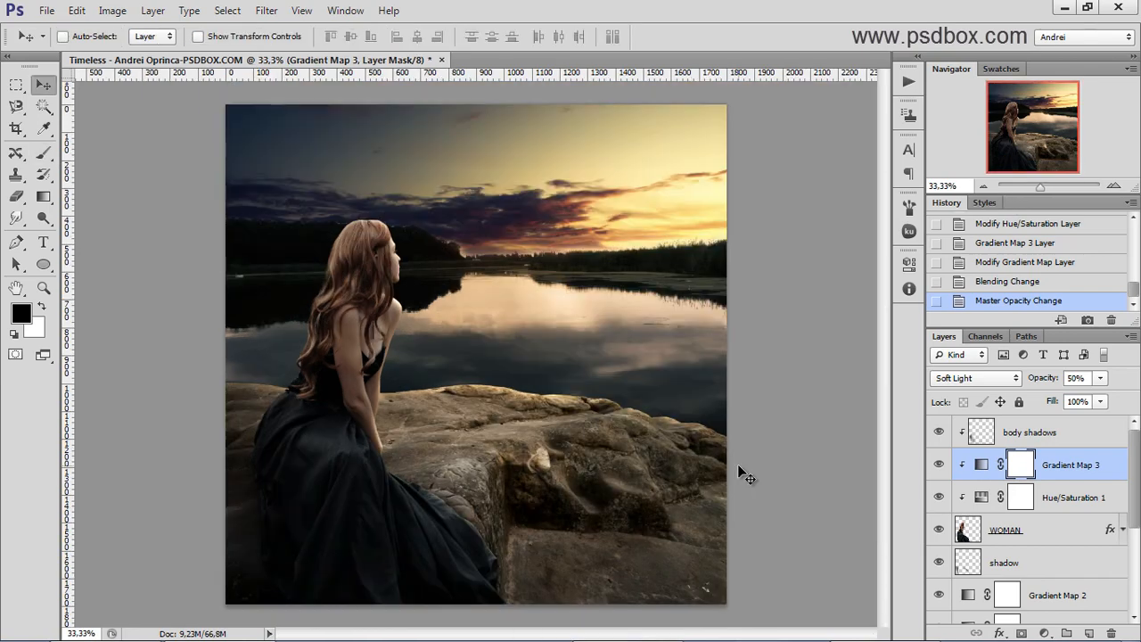
key(ctrl+o)
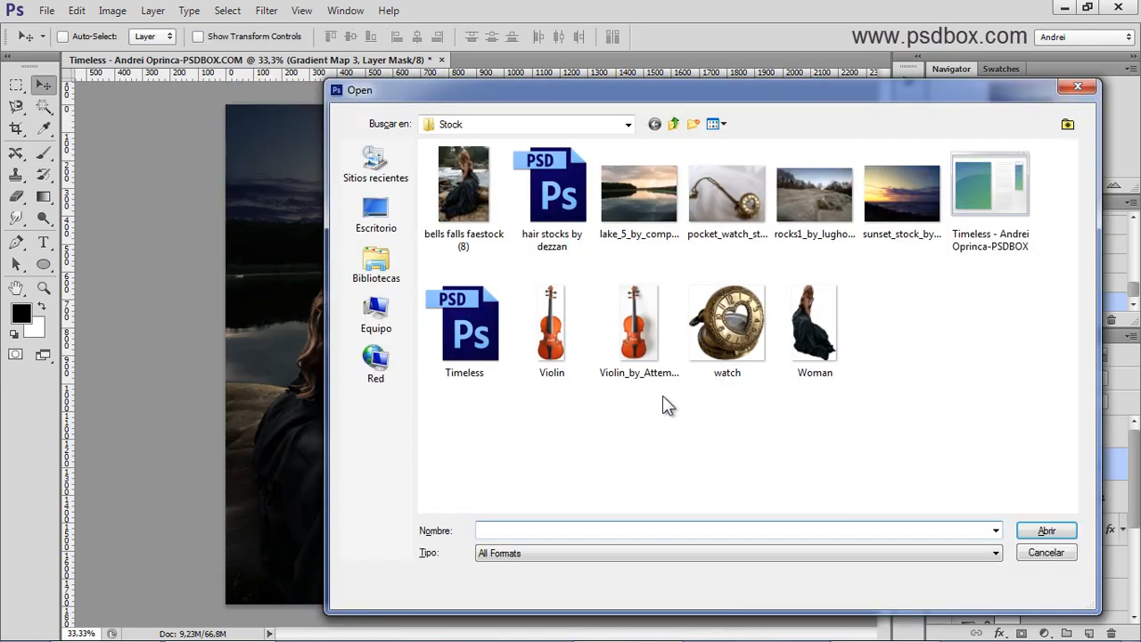
click(727, 330)
ctrl+click(575, 343)
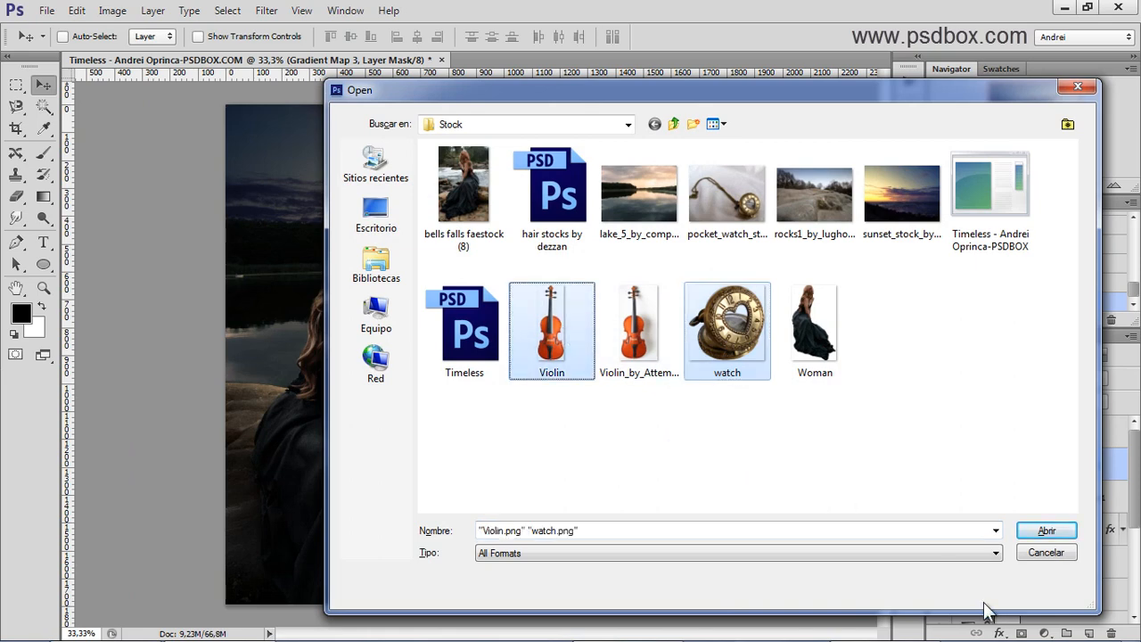
click(738, 317)
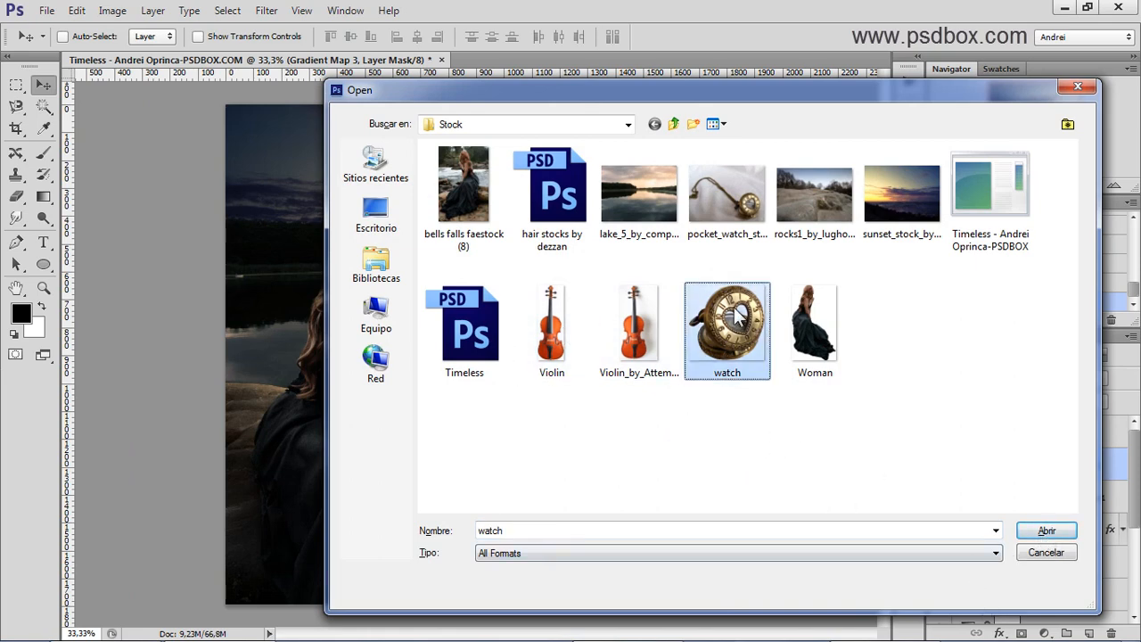
ctrl+click(555, 345)
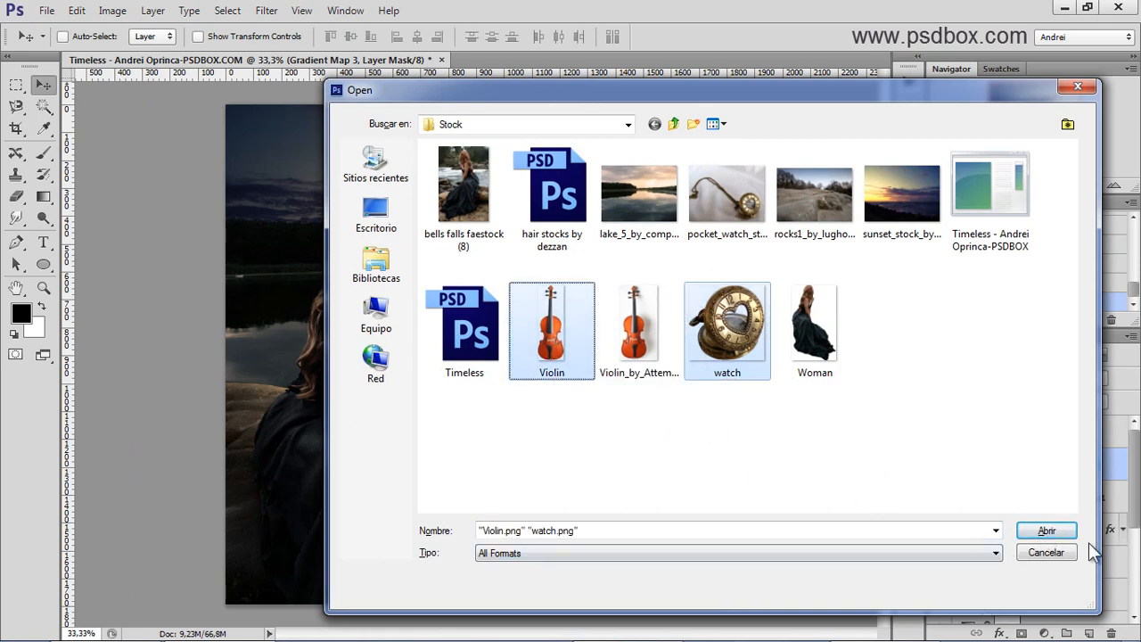
click(1061, 533)
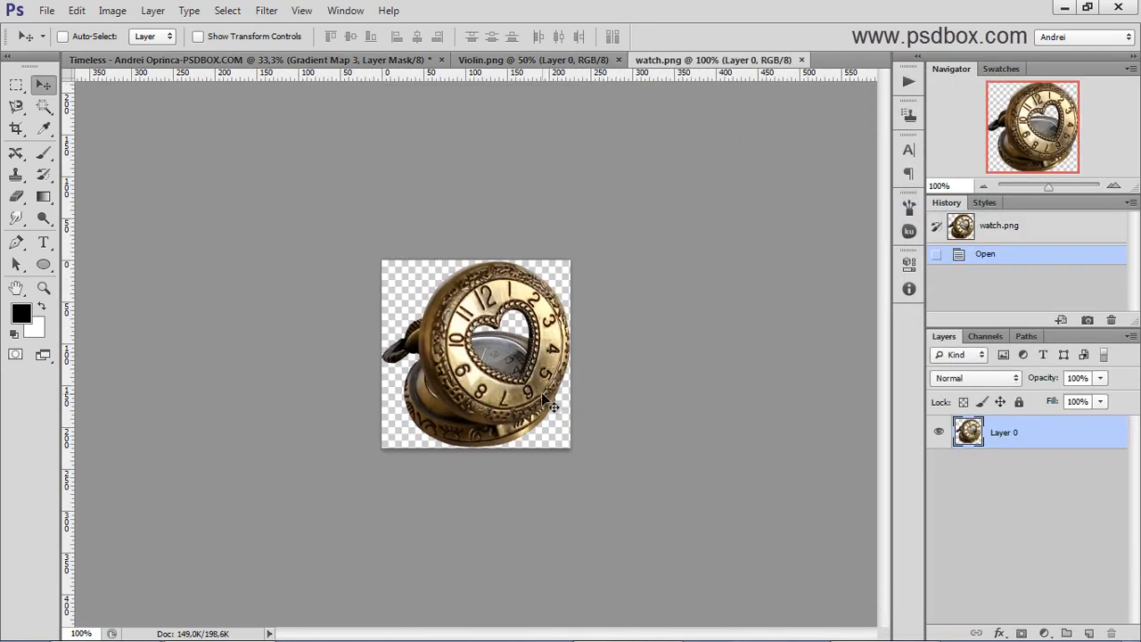
Step: Copy the whole watch image, close its file, and paste it into the Timeless composite above the body shadows layer
key(ctrl+a)
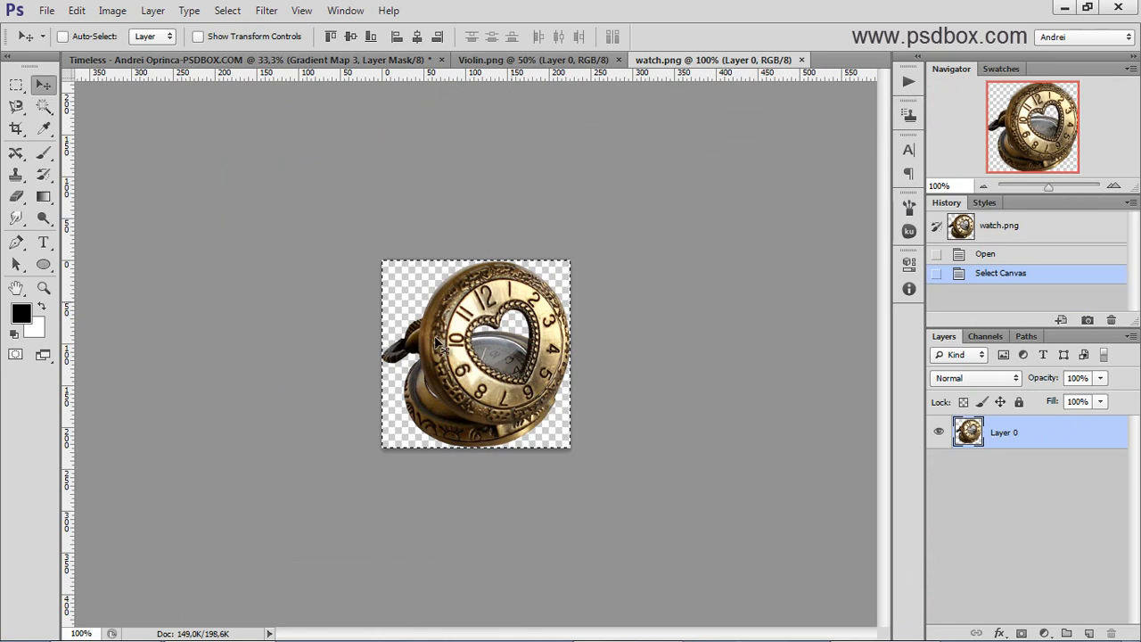
key(ctrl+w)
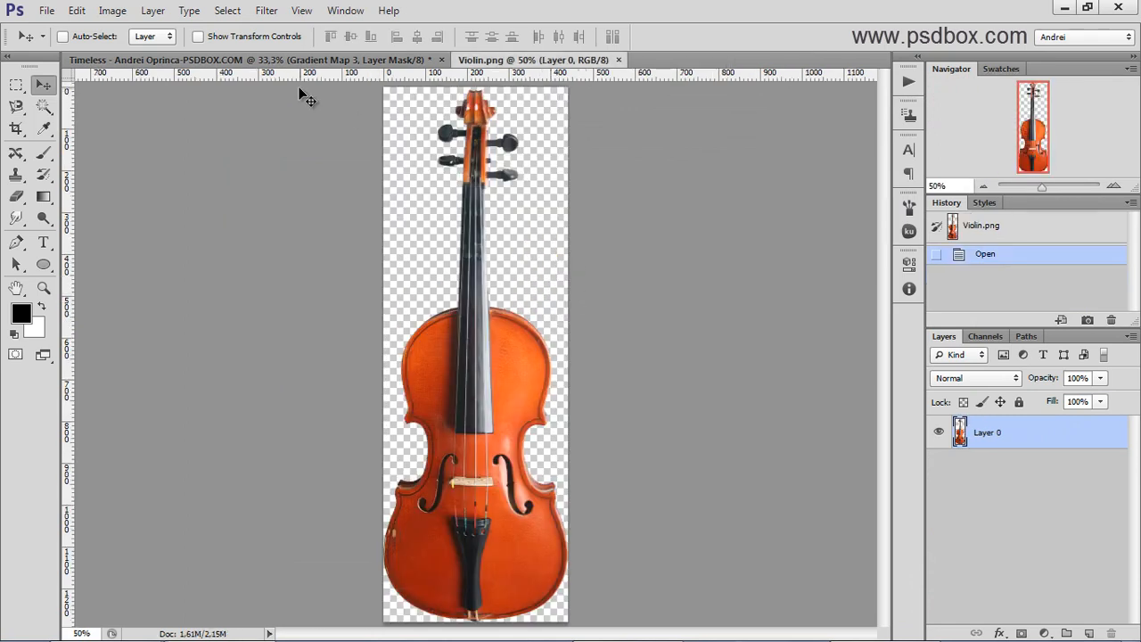
key(ctrl+Tab)
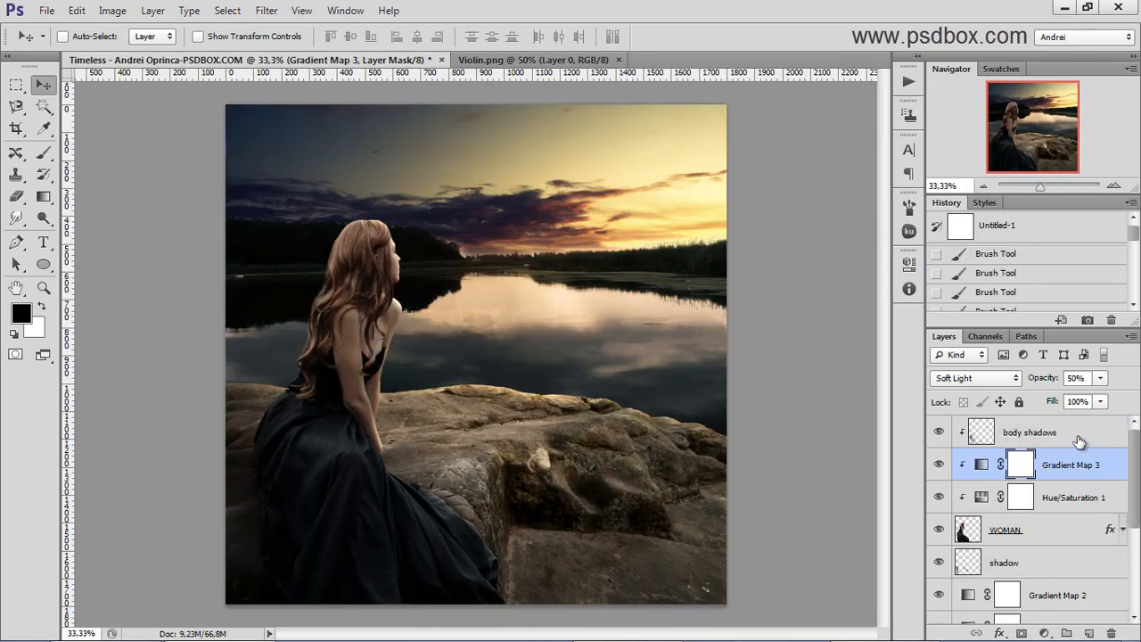
click(1079, 439)
key(ctrl+v)
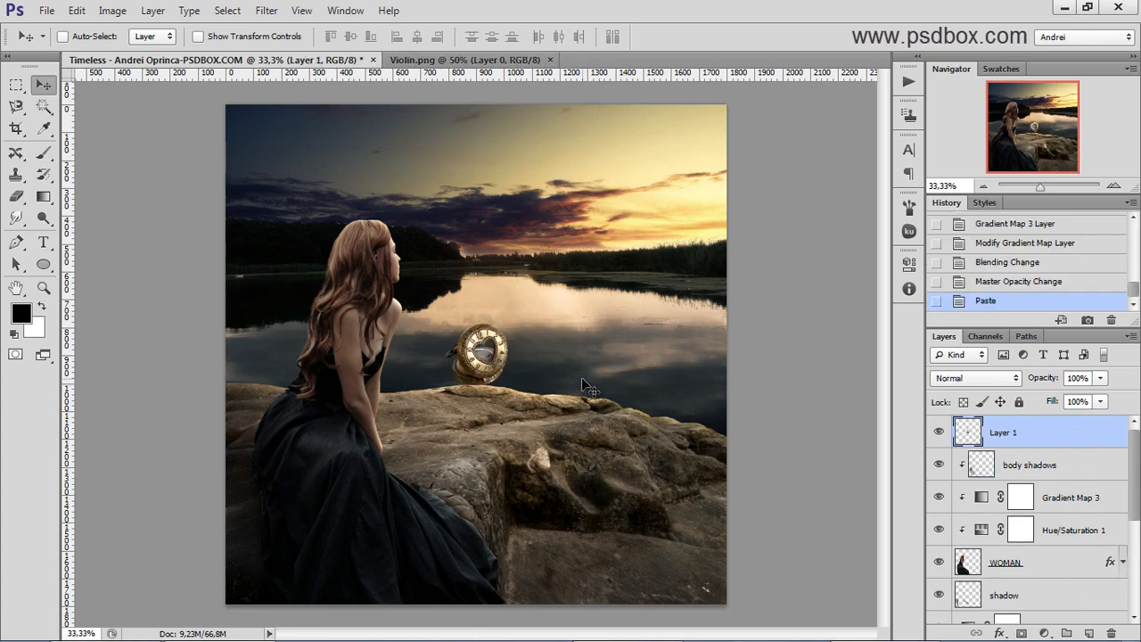
Step: Move the pasted watch onto the rock beside the woman and scale it down to roughly half size
key(ctrl+t)
key(Return)
drag(501, 378, 478, 442)
key(ctrl+1)
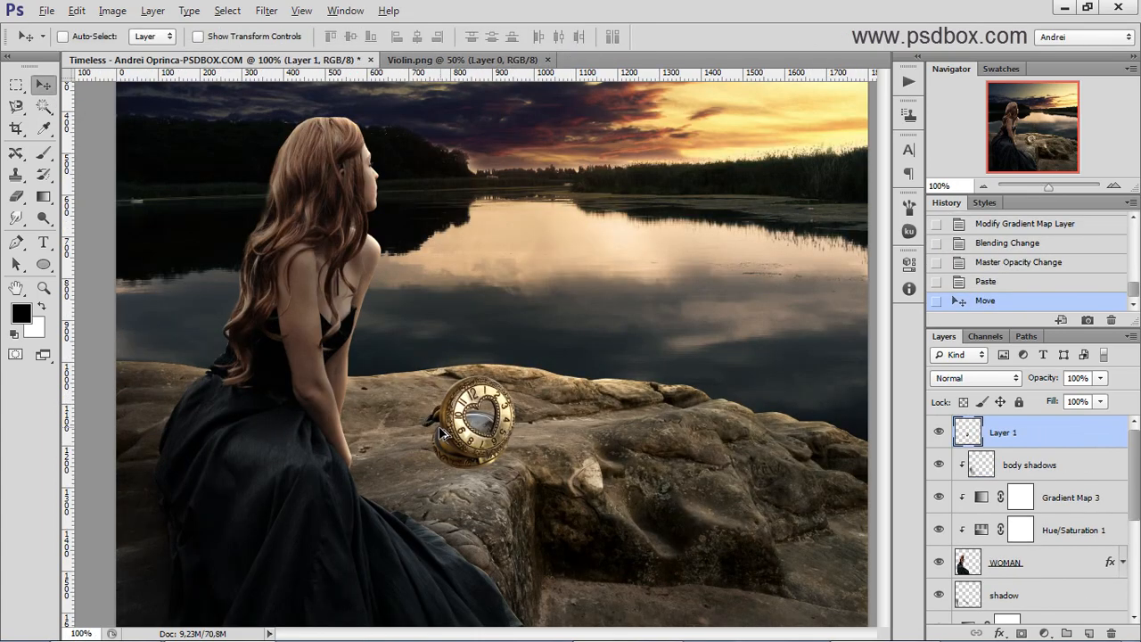
key(ctrl+t)
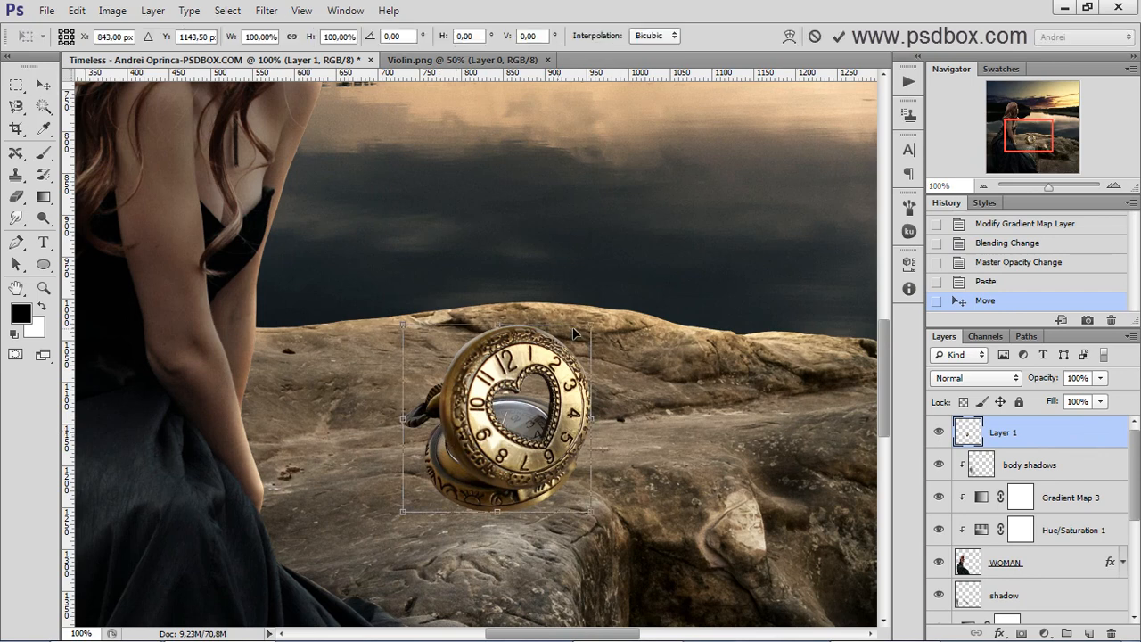
drag(590, 329, 534, 408)
key(Return)
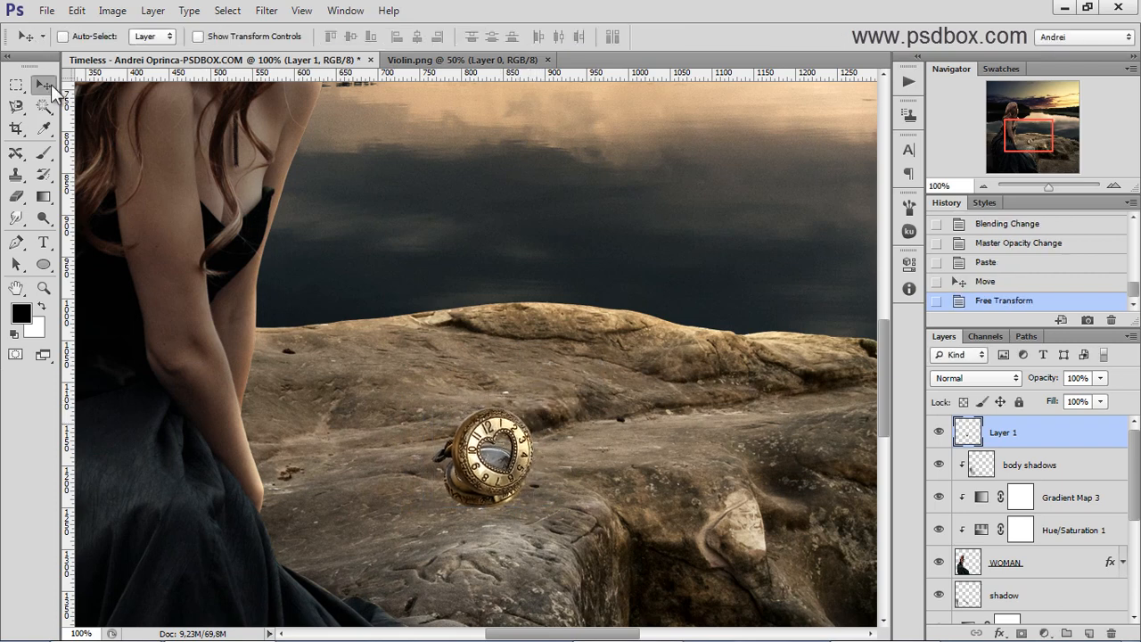
Step: Shift the watch slightly across the rock and rotate it a little clockwise
drag(465, 474, 476, 473)
key(ctrl+t)
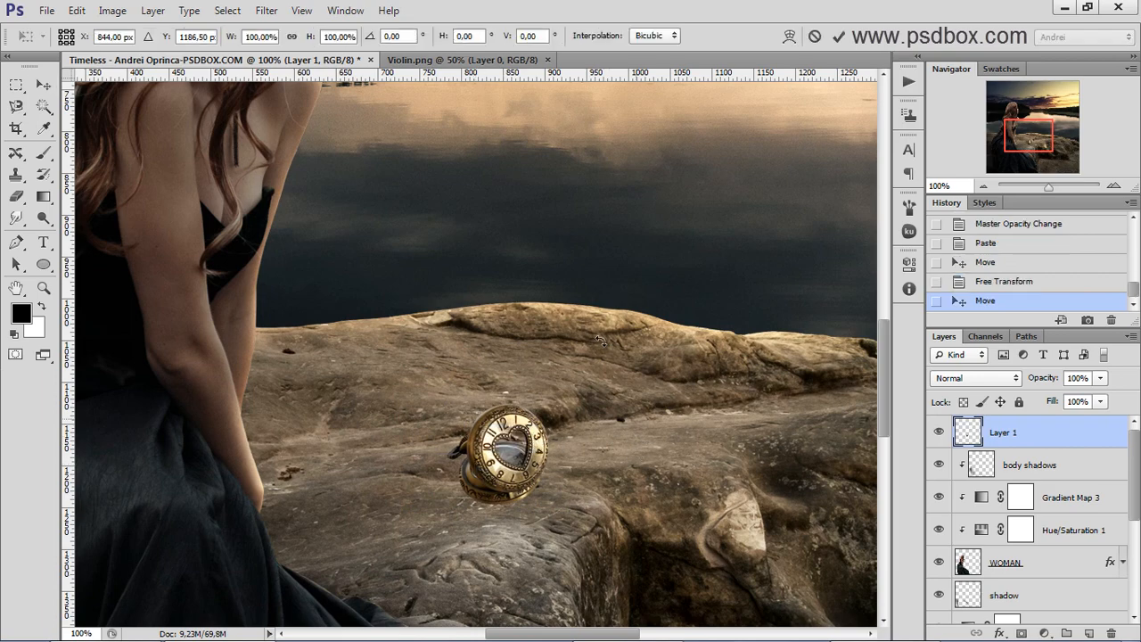
drag(591, 349, 599, 357)
key(Return)
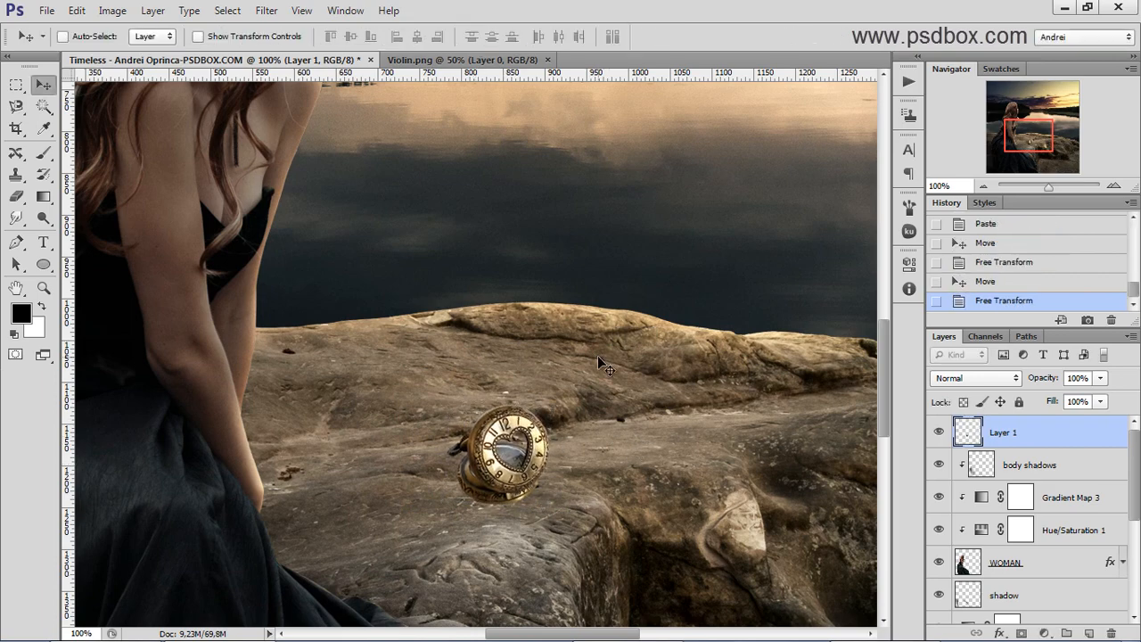
Step: Fine-tune the watch's position on the rock and rename its layer "watch"
key(ctrl+minus)
key(ctrl+minus)
scroll(490, 467, up, 1)
drag(515, 440, 496, 435)
scroll(438, 445, up, 1)
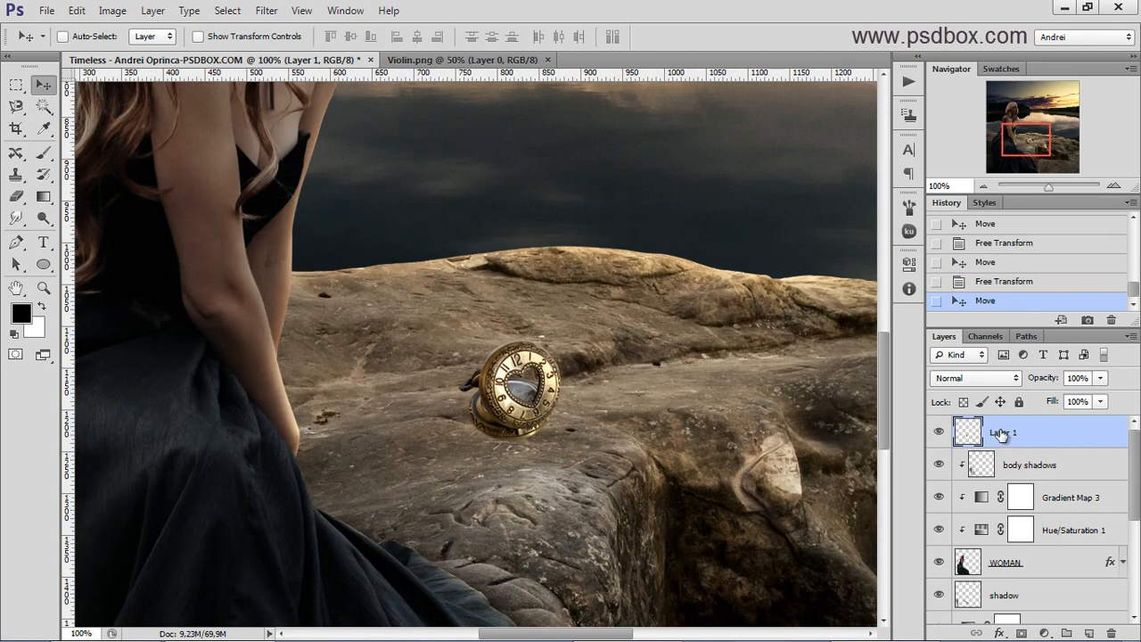
double_click(1002, 434)
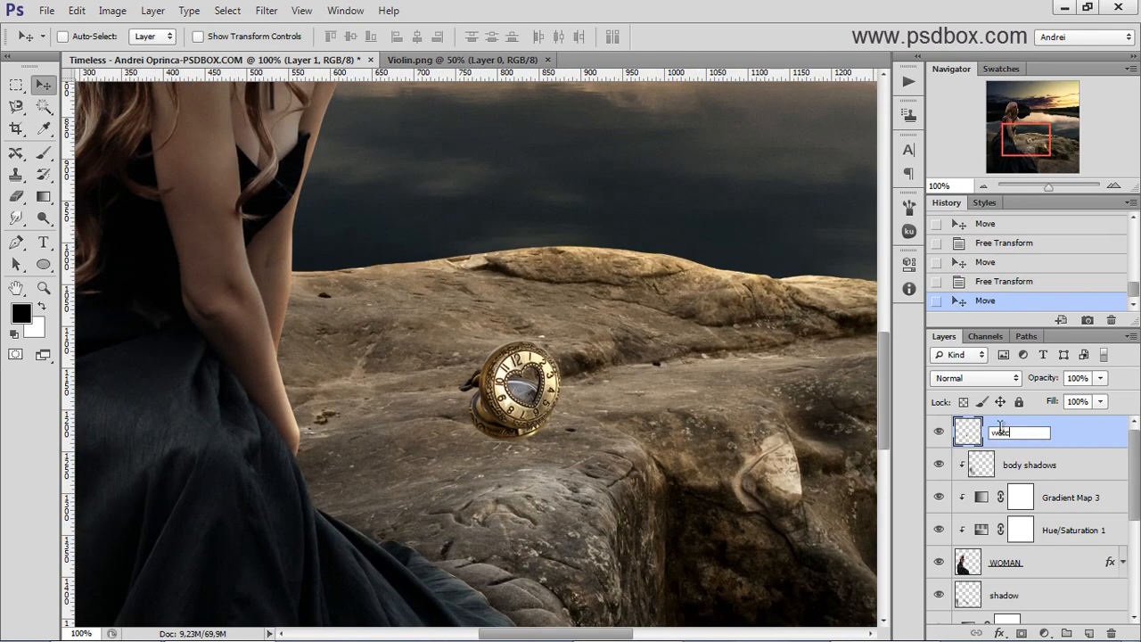
key(Return)
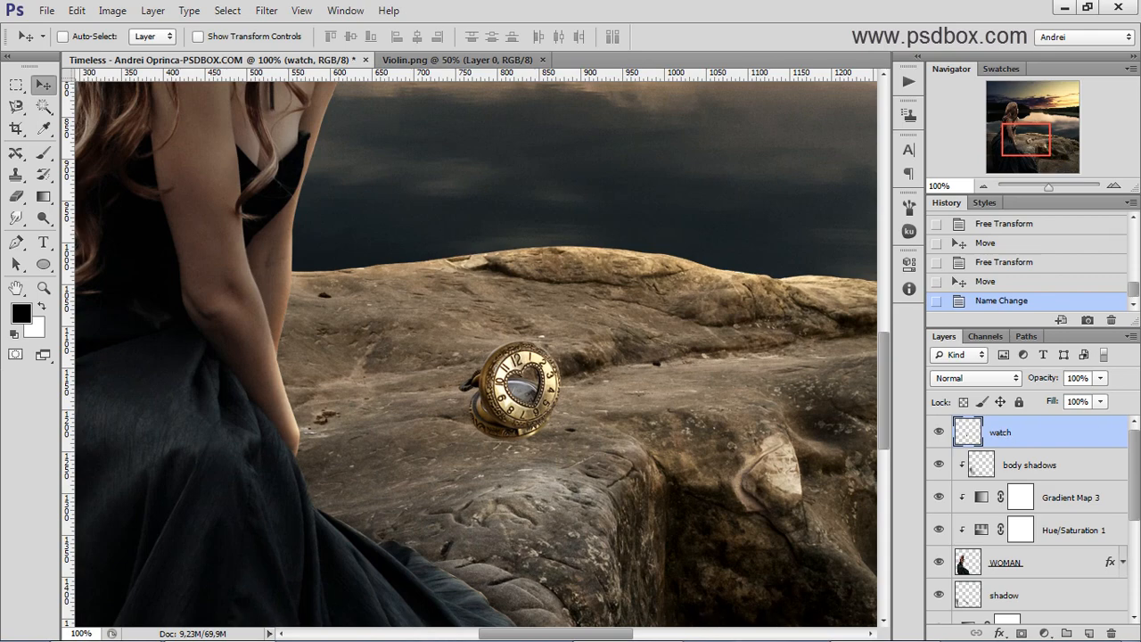
Step: Add a new layer directly below the watch layer and name it "soft shadows"
scroll(647, 429, up, 1)
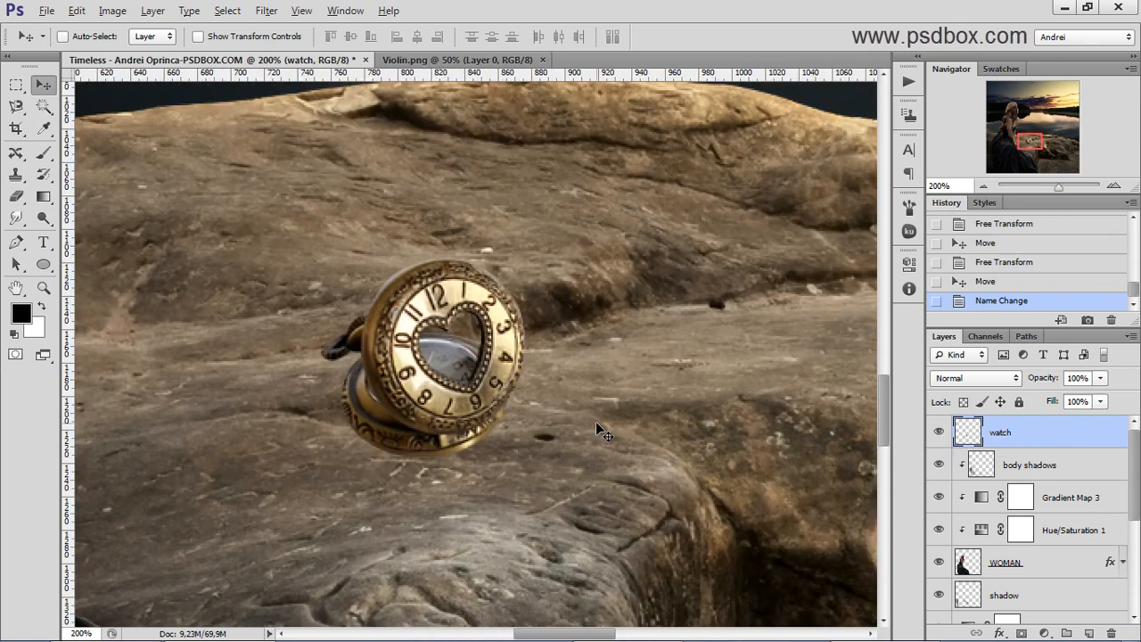
drag(551, 470, 677, 462)
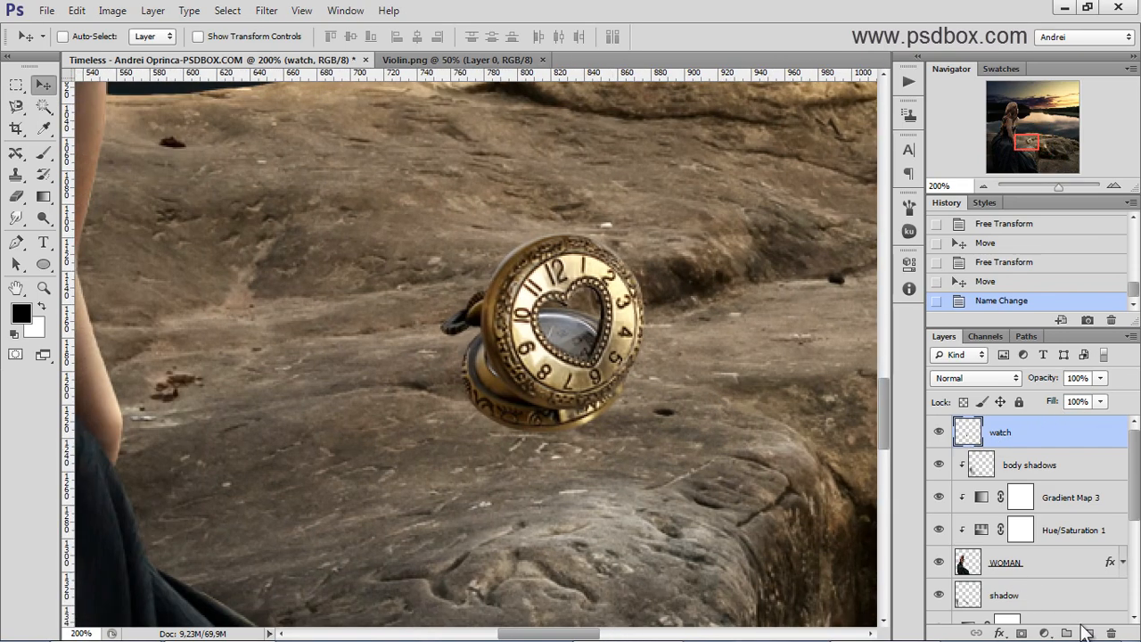
ctrl+click(1095, 633)
double_click(1003, 464)
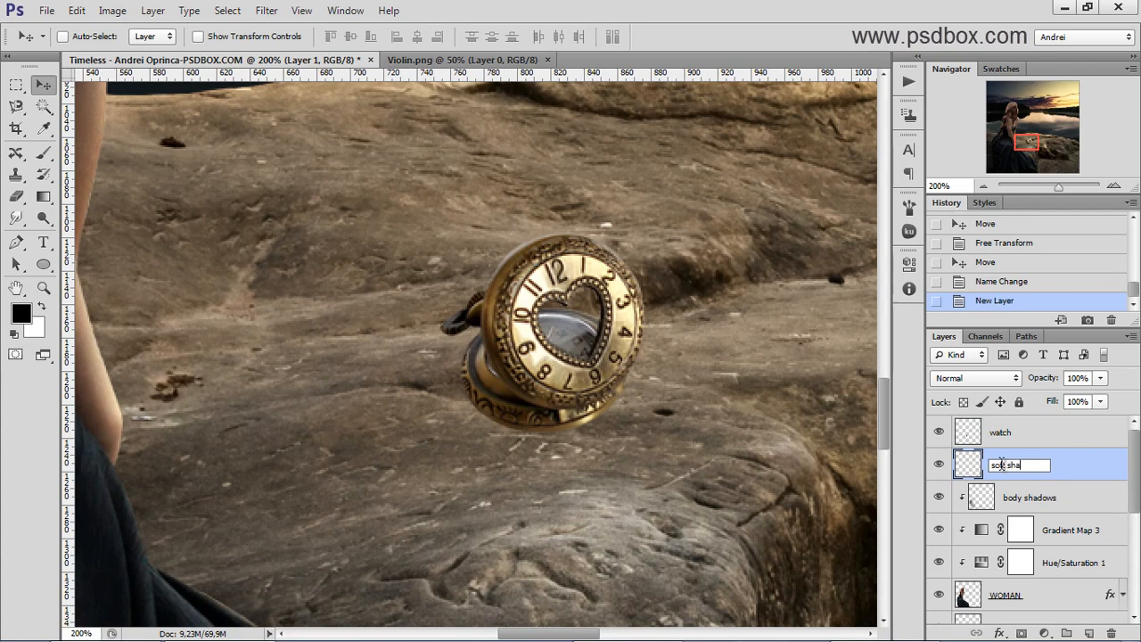
key(Return)
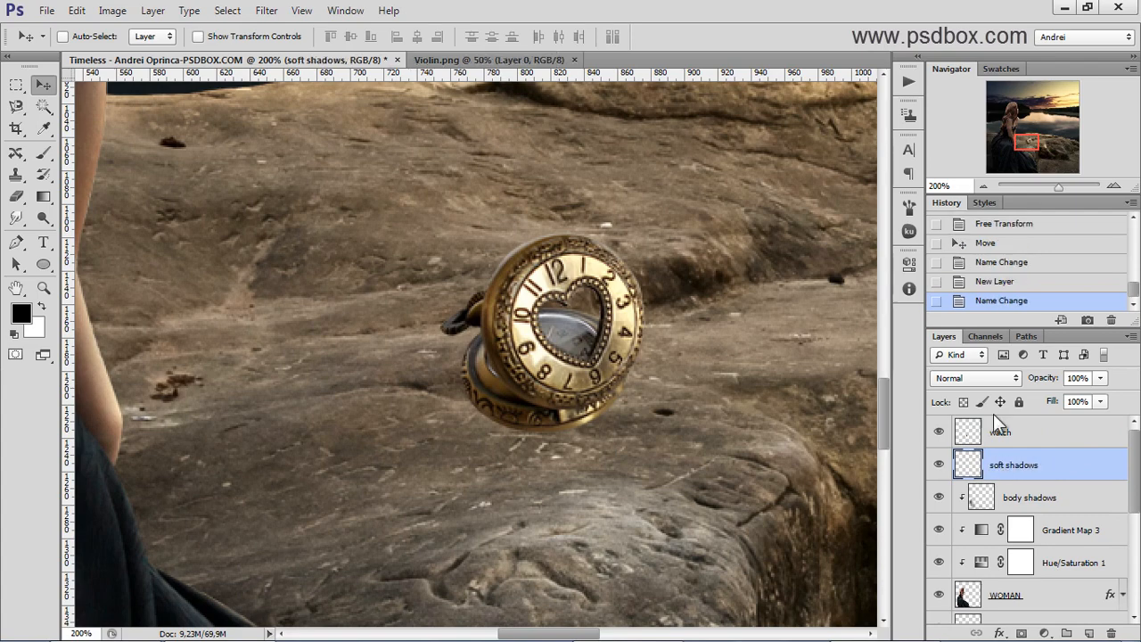
Step: Set up a soft 20 px black brush and paint a first shadow dab beneath the watch's base
click(43, 153)
scroll(508, 402, up, 1)
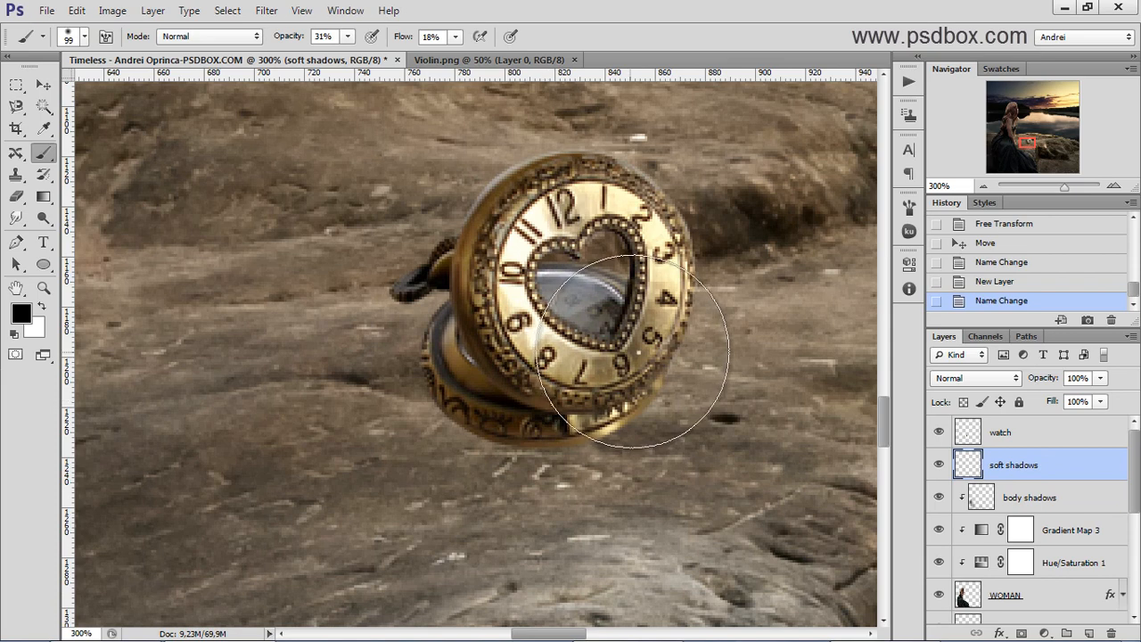
right_click(669, 385)
drag(677, 390, 670, 425)
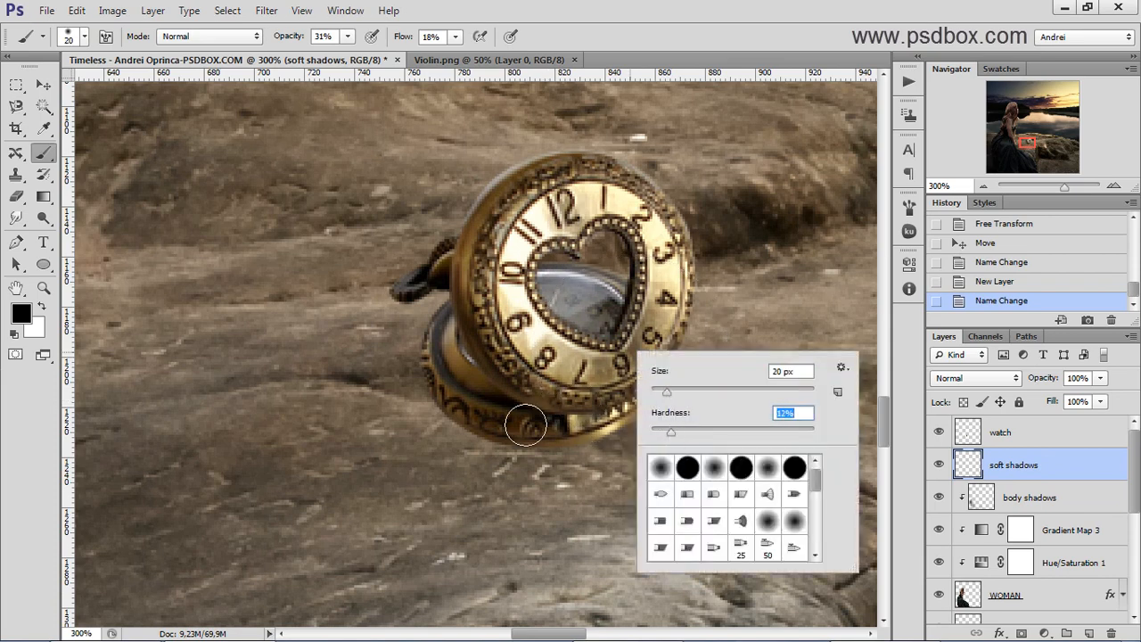
click(1021, 461)
scroll(632, 397, up, 1)
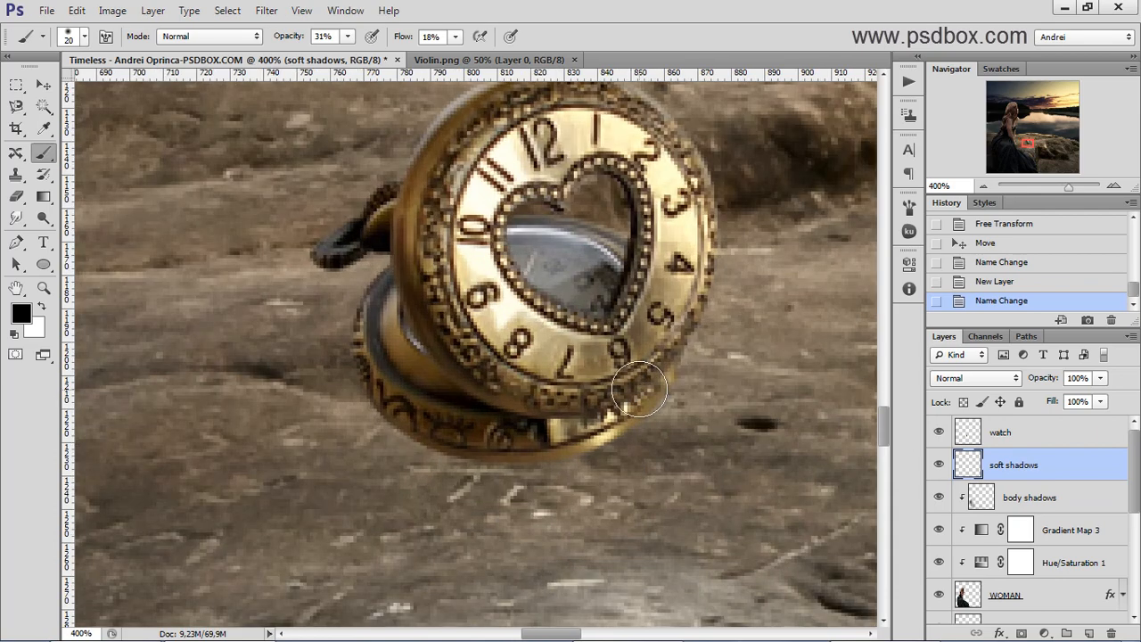
click(614, 408)
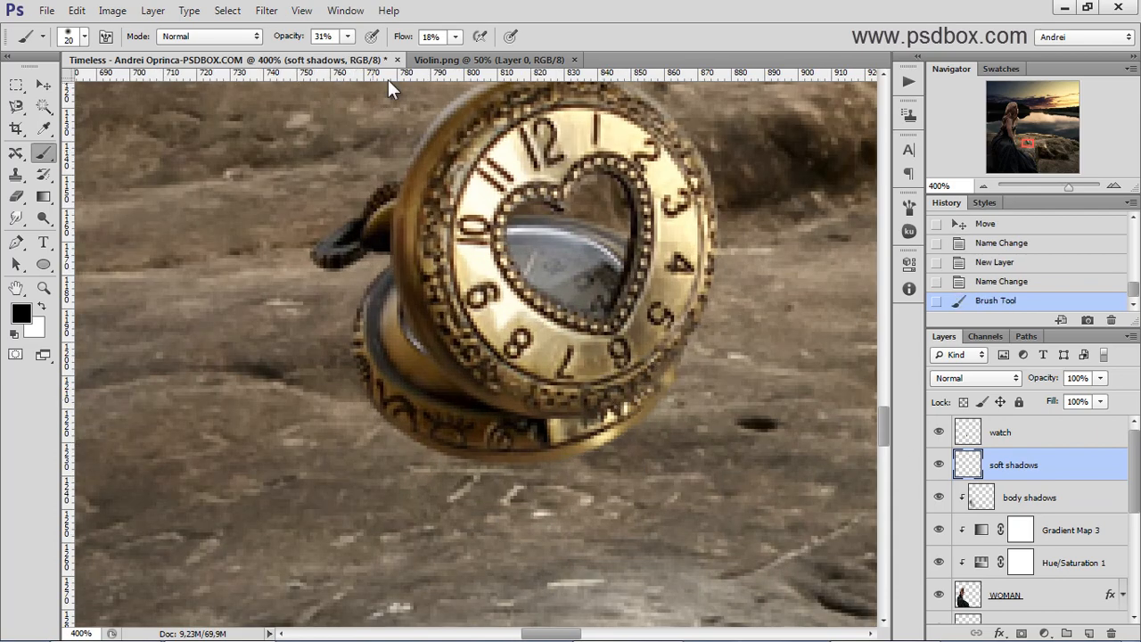
Step: Raise the brush opacity to 50% and flow to 52%, paint the contact shadow along the watch's base, and undo the last stroke
click(364, 56)
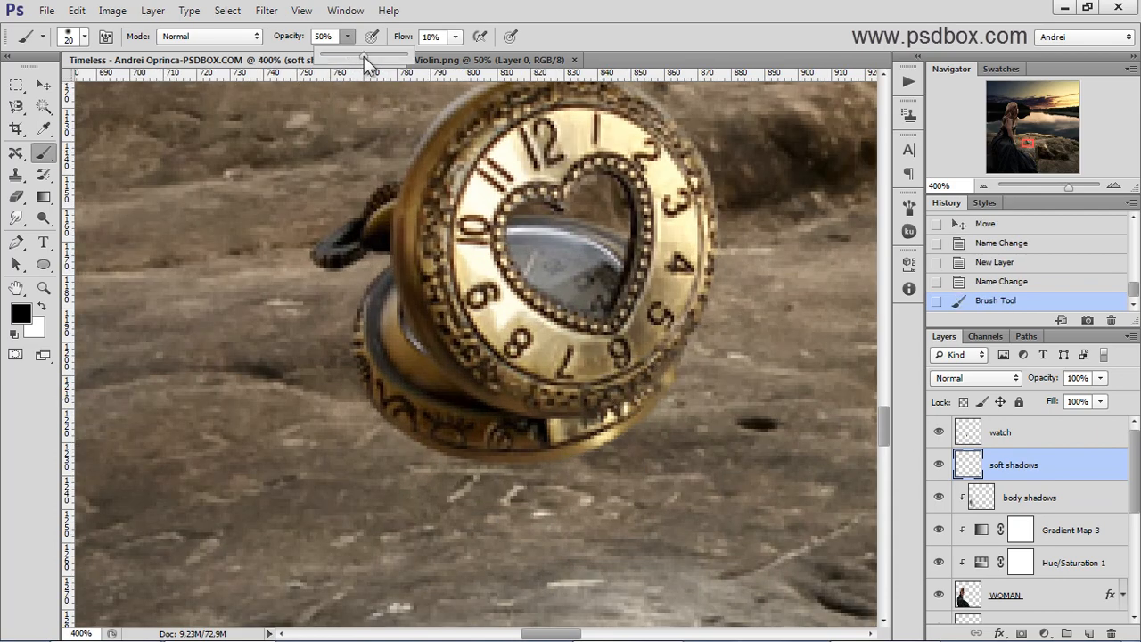
click(455, 37)
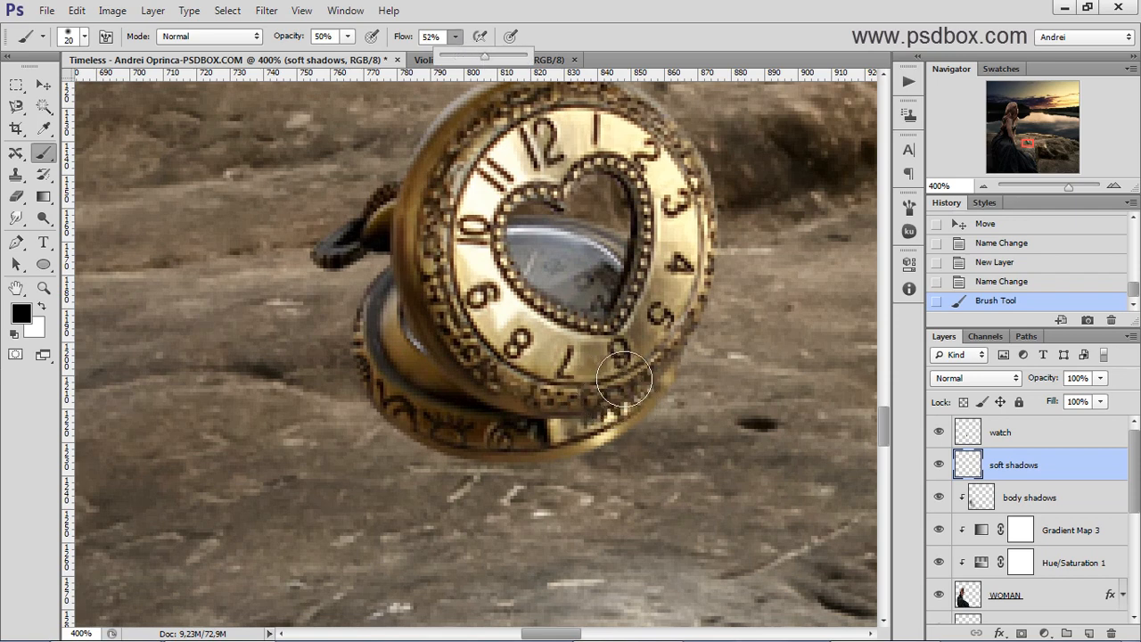
click(621, 387)
drag(631, 387, 607, 401)
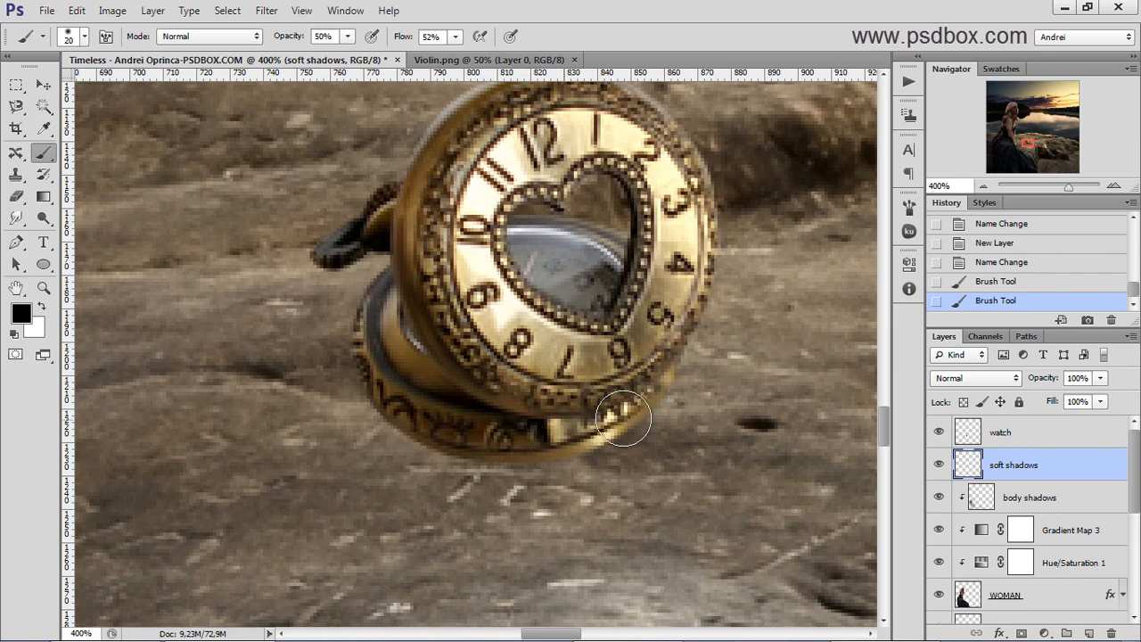
click(544, 435)
click(542, 437)
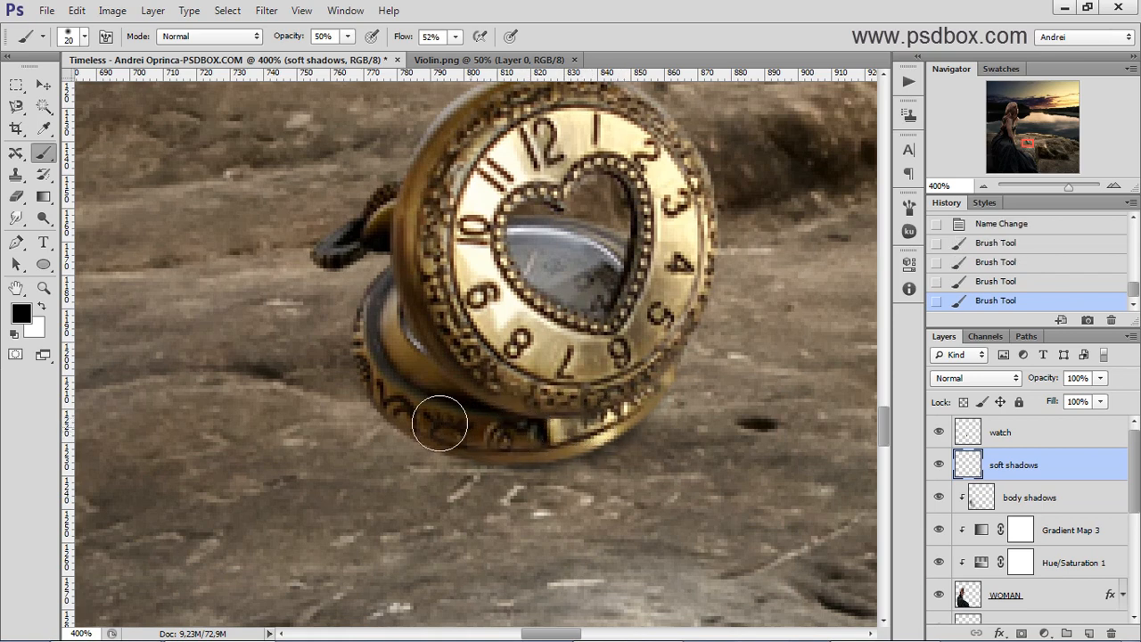
click(442, 426)
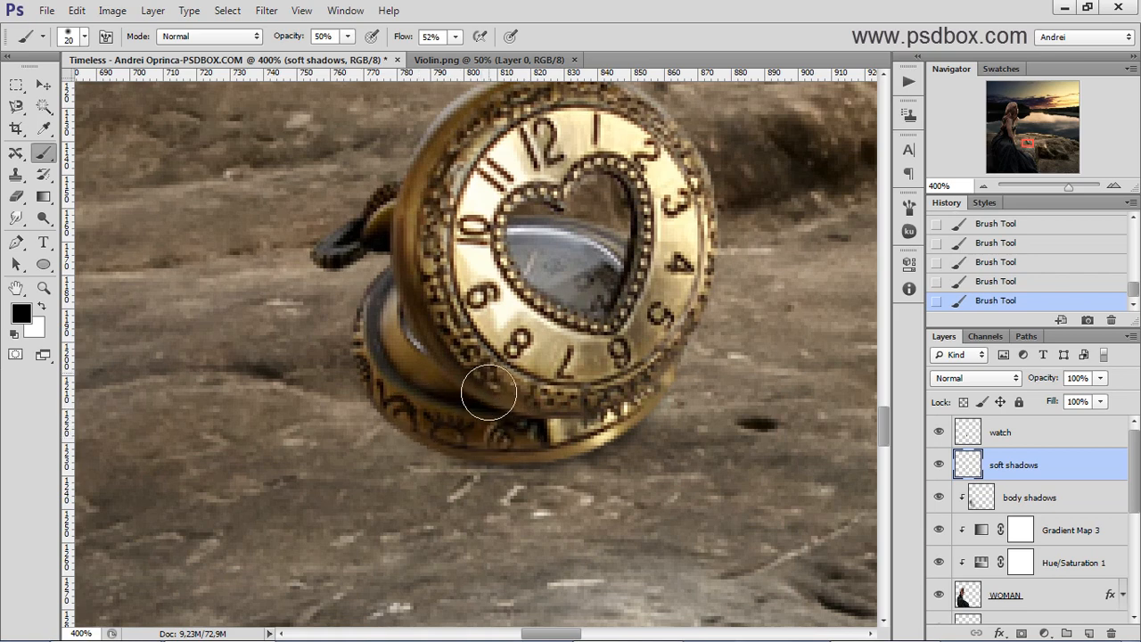
mouse_move(452, 502)
mouse_down()
mouse_move(499, 484)
mouse_move(425, 466)
mouse_move(496, 479)
mouse_move(514, 462)
mouse_up()
key(ctrl+z)
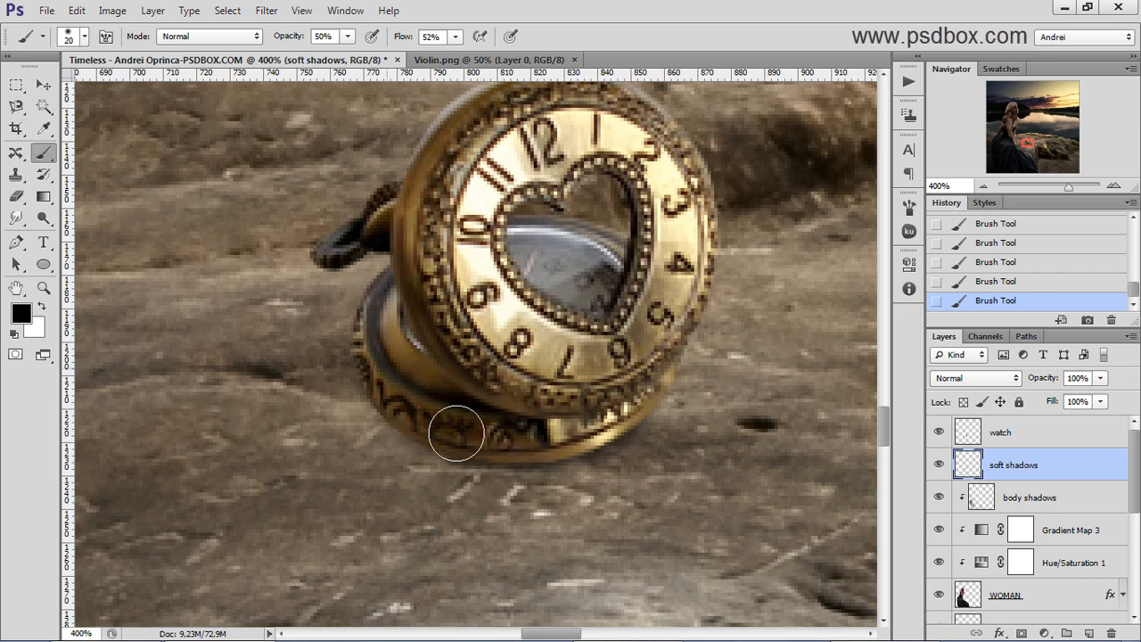
Step: Set the brush hardness to 29% and darken the contact shadow along the watch's lower edge
right_click(573, 401)
click(639, 471)
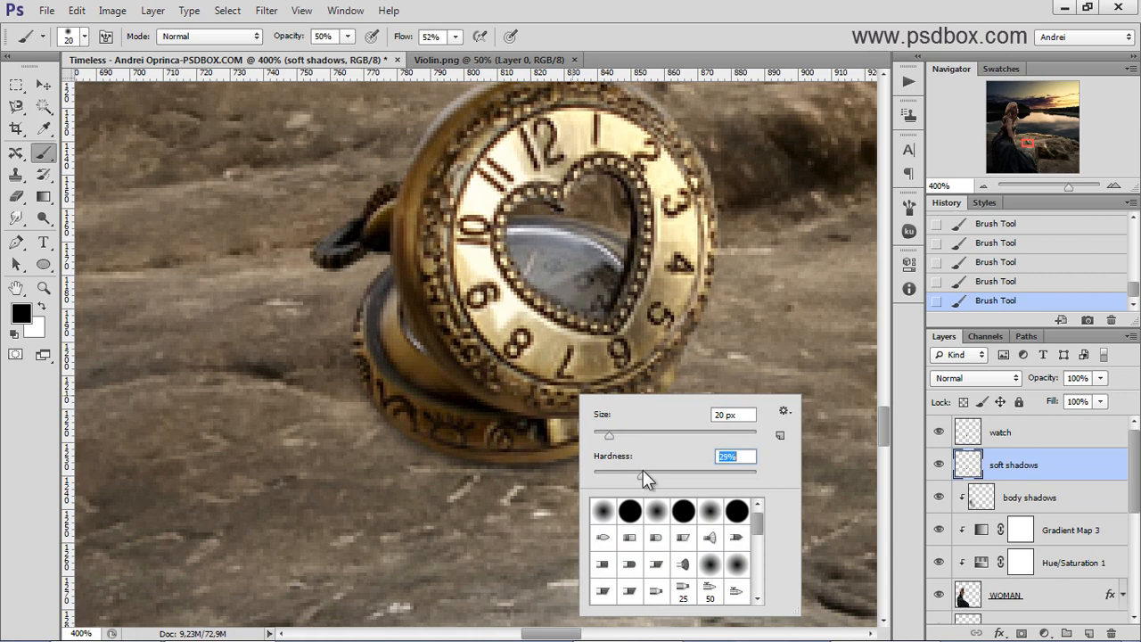
click(410, 395)
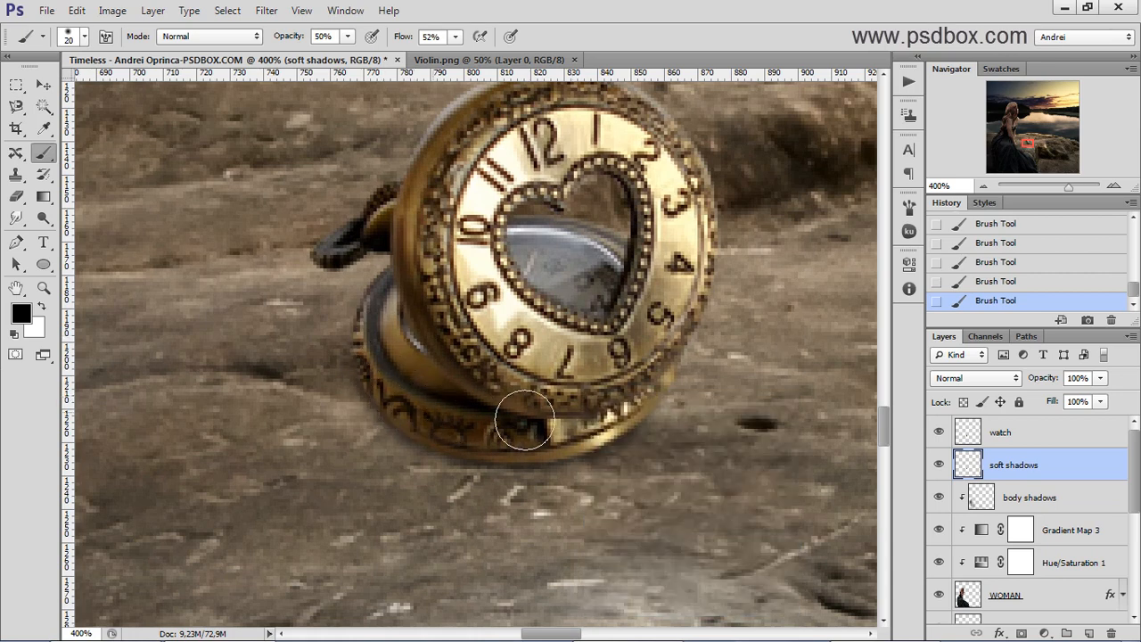
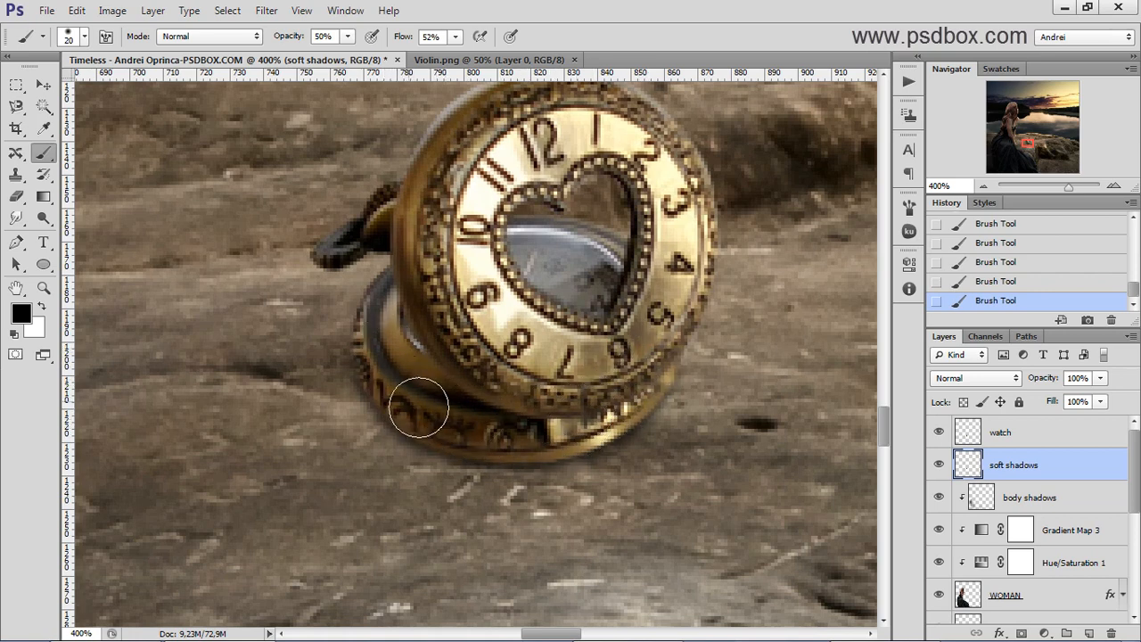
Step: Paint a wider shadow around the watch's base with a 36 px, 0% hardness brush at 23% opacity and 38% flow
scroll(394, 376, down, 4)
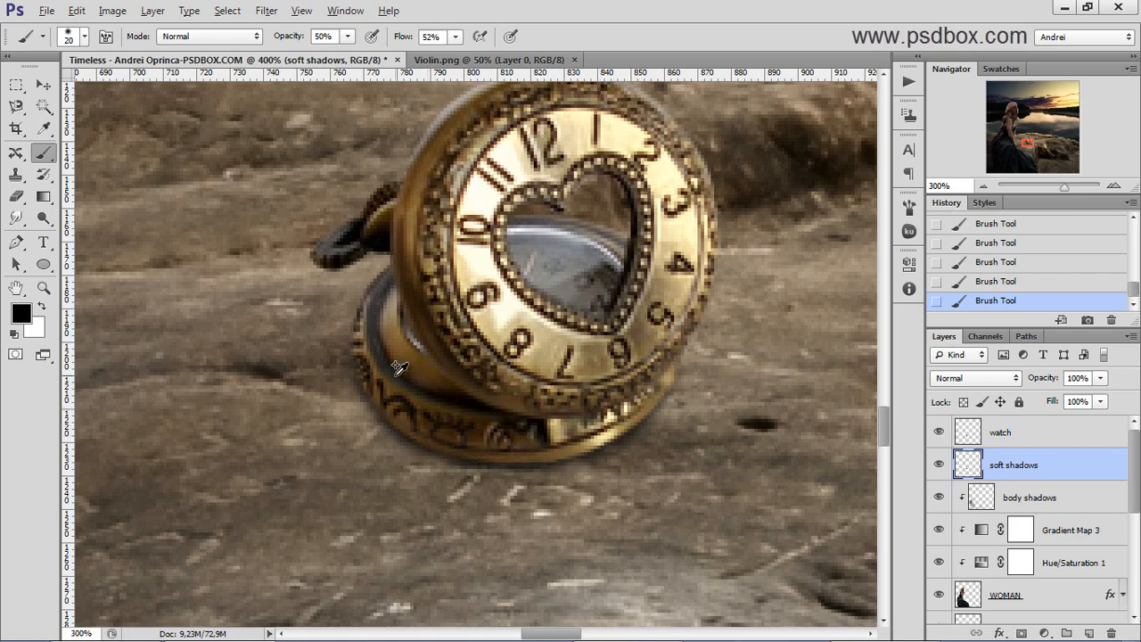
scroll(412, 456, up, 2)
scroll(416, 450, up, 1)
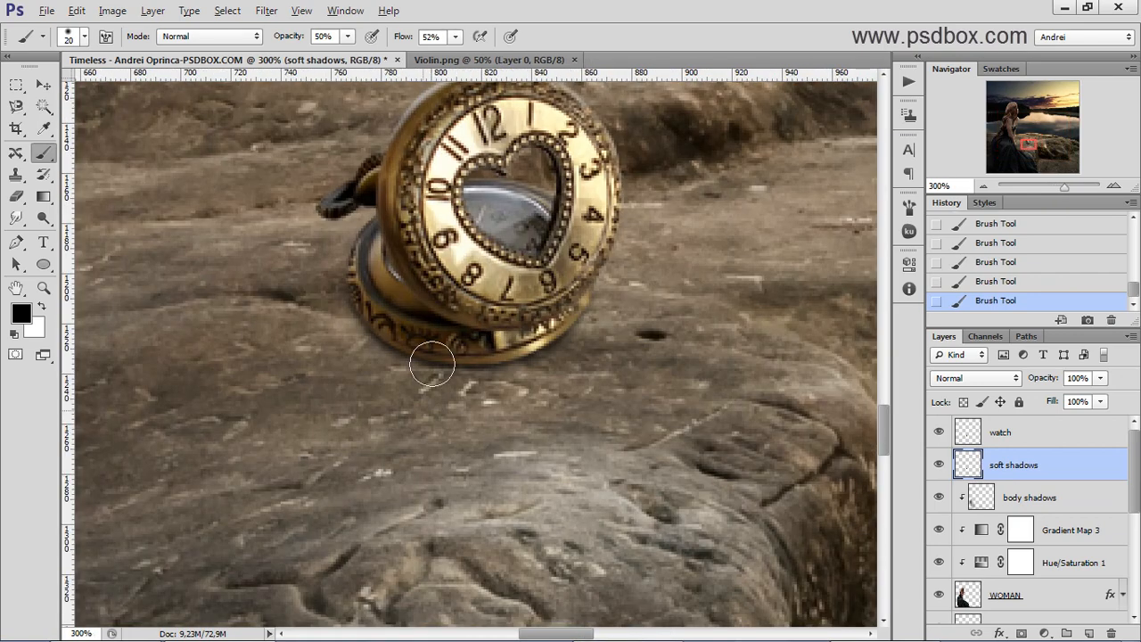
right_click(431, 355)
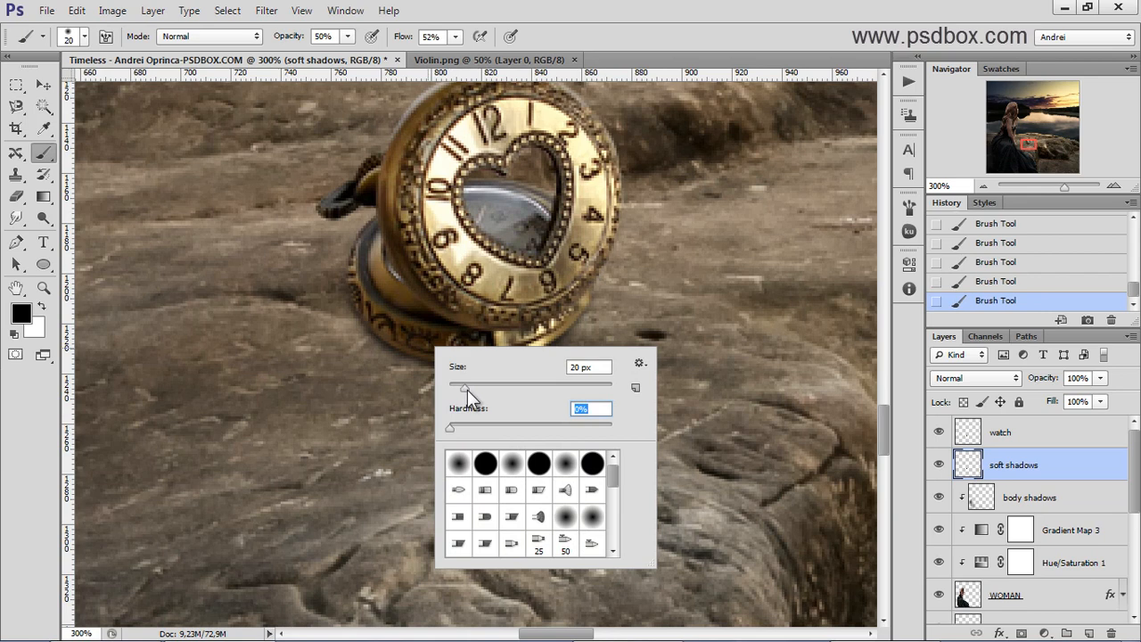
drag(467, 389, 484, 390)
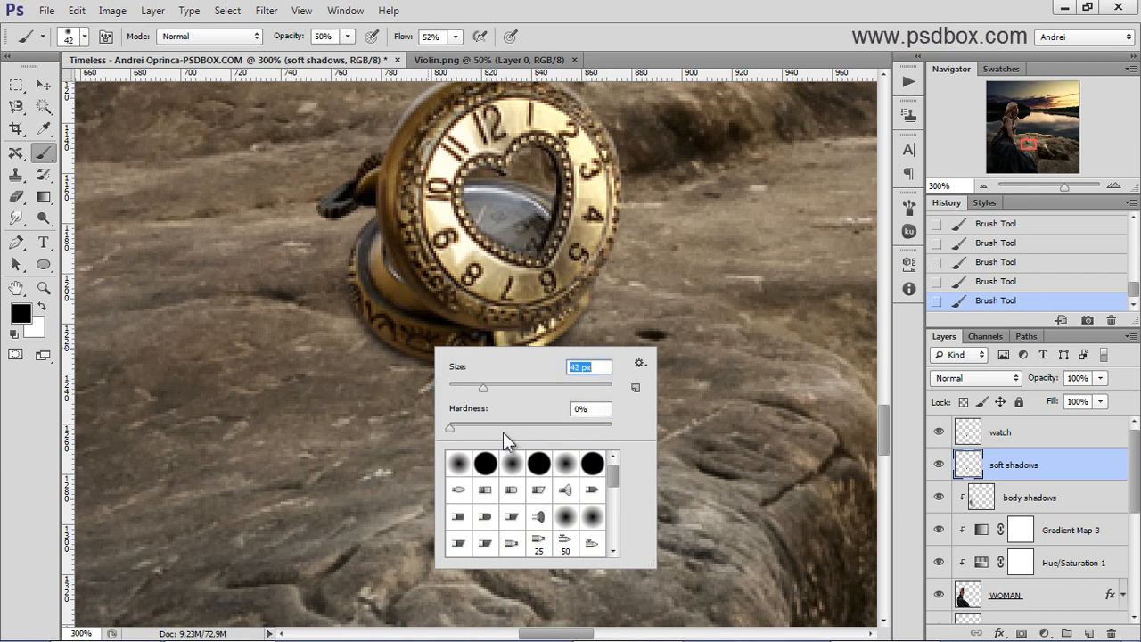
click(347, 36)
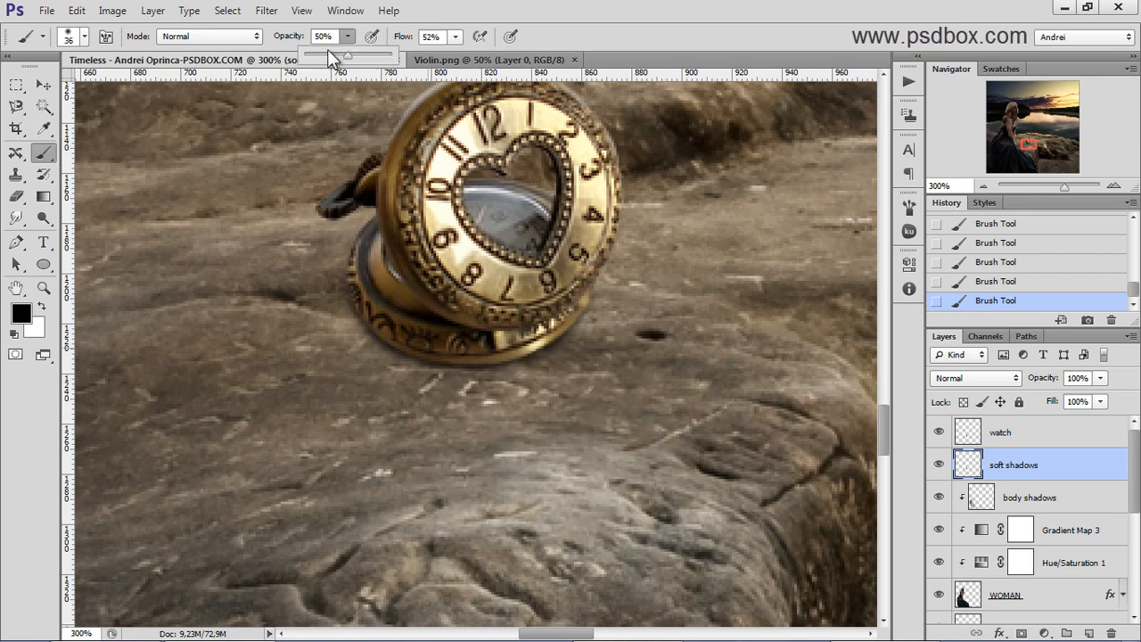
click(459, 39)
drag(456, 55, 442, 55)
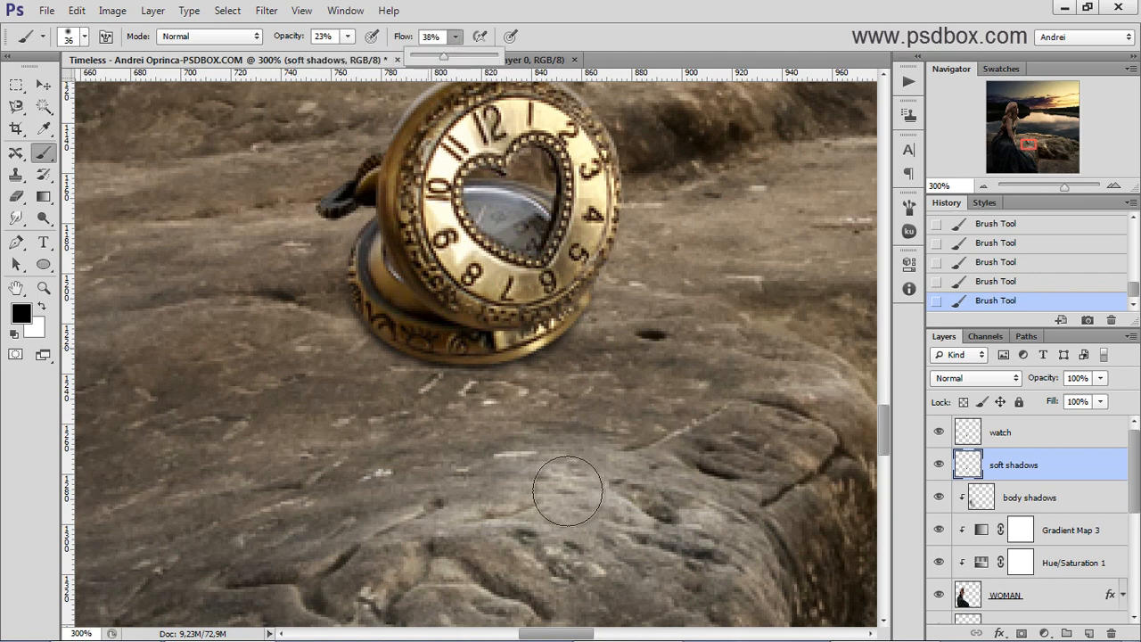
click(551, 338)
mouse_move(412, 368)
mouse_down()
mouse_move(575, 318)
mouse_move(519, 350)
mouse_move(363, 339)
mouse_move(344, 326)
mouse_move(384, 362)
mouse_move(374, 327)
mouse_up()
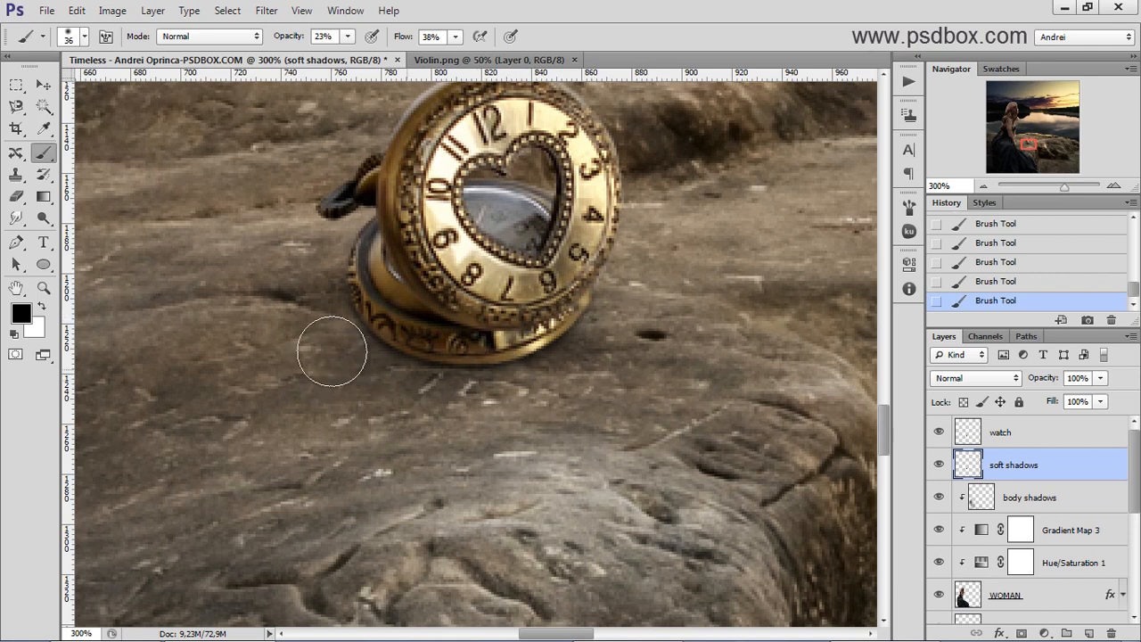
Step: Extend the shadow faintly onto the surrounding rock with a 50 px brush at 15% opacity and 21% flow
click(340, 52)
drag(455, 37, 439, 55)
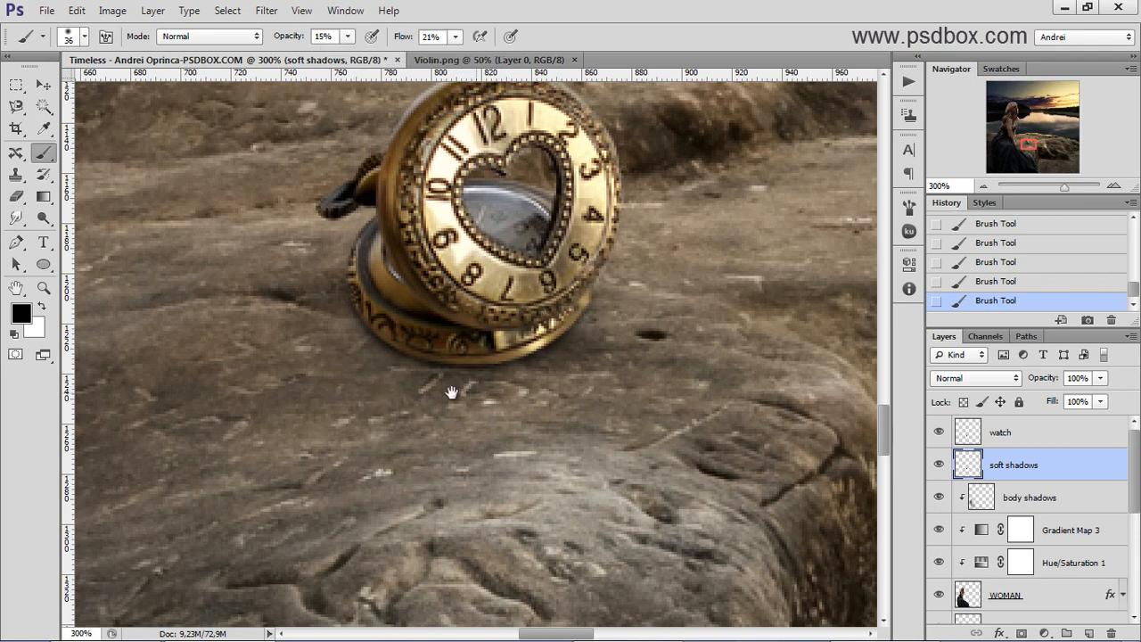
drag(419, 402, 486, 424)
key(bracketright)
key(bracketright)
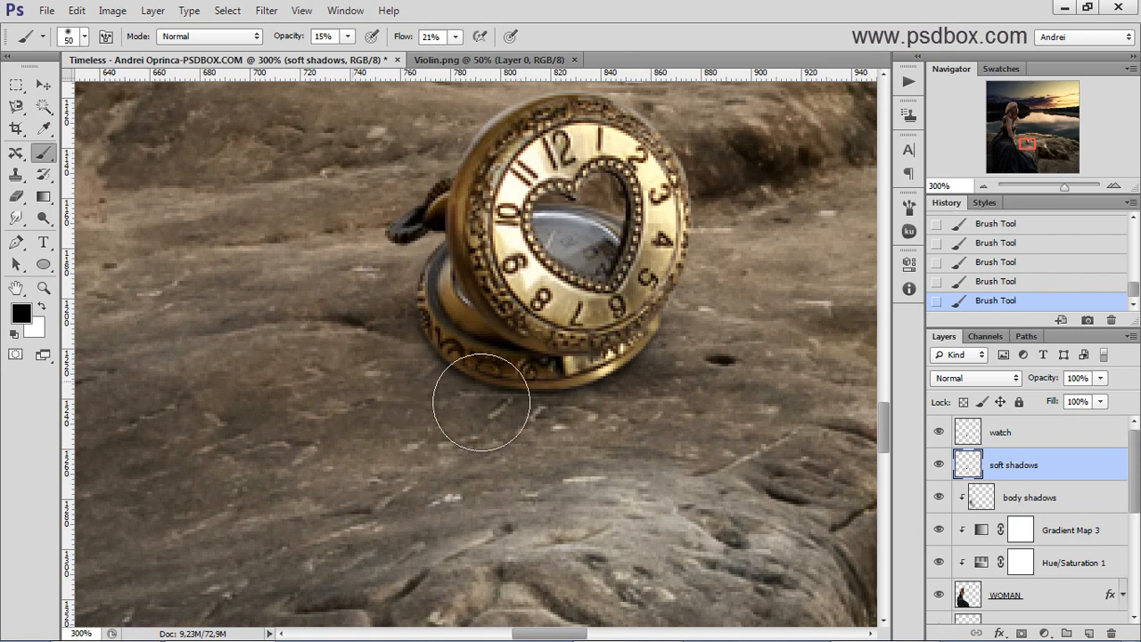
scroll(303, 357, down, 2)
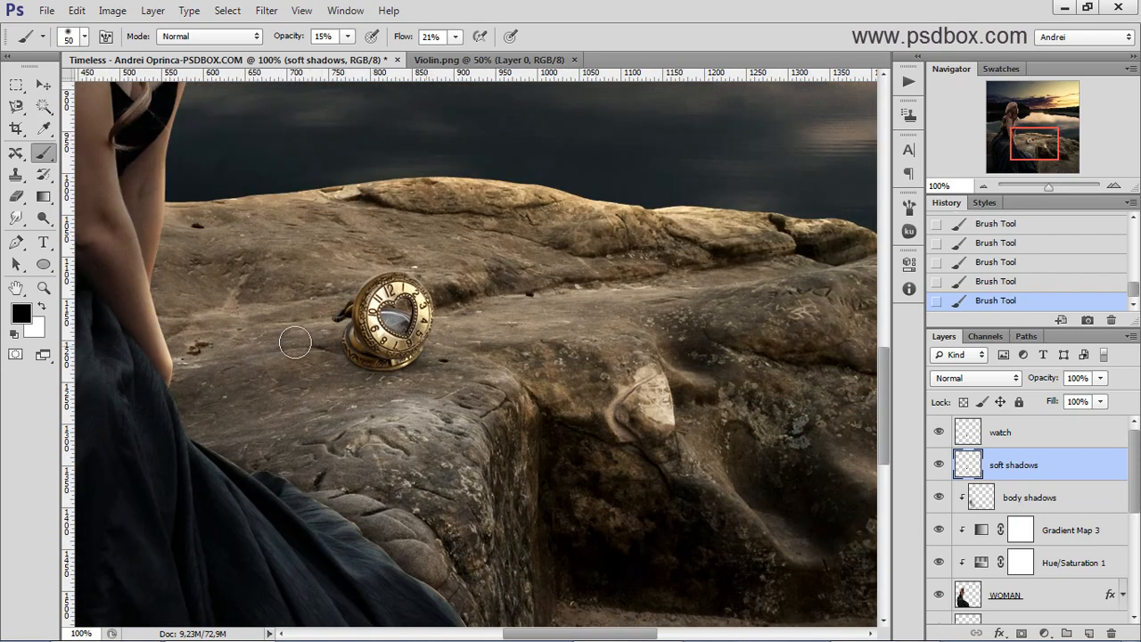
scroll(281, 352, up, 1)
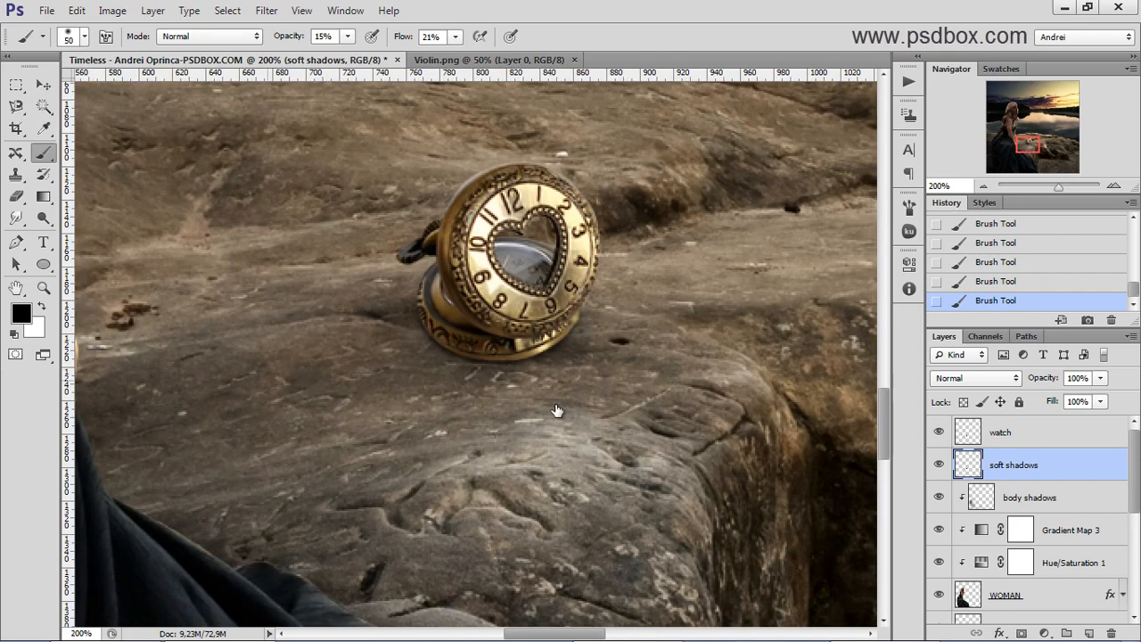
Step: Duplicate the watch layer and place the copy directly below the soft shadows layer
click(1056, 437)
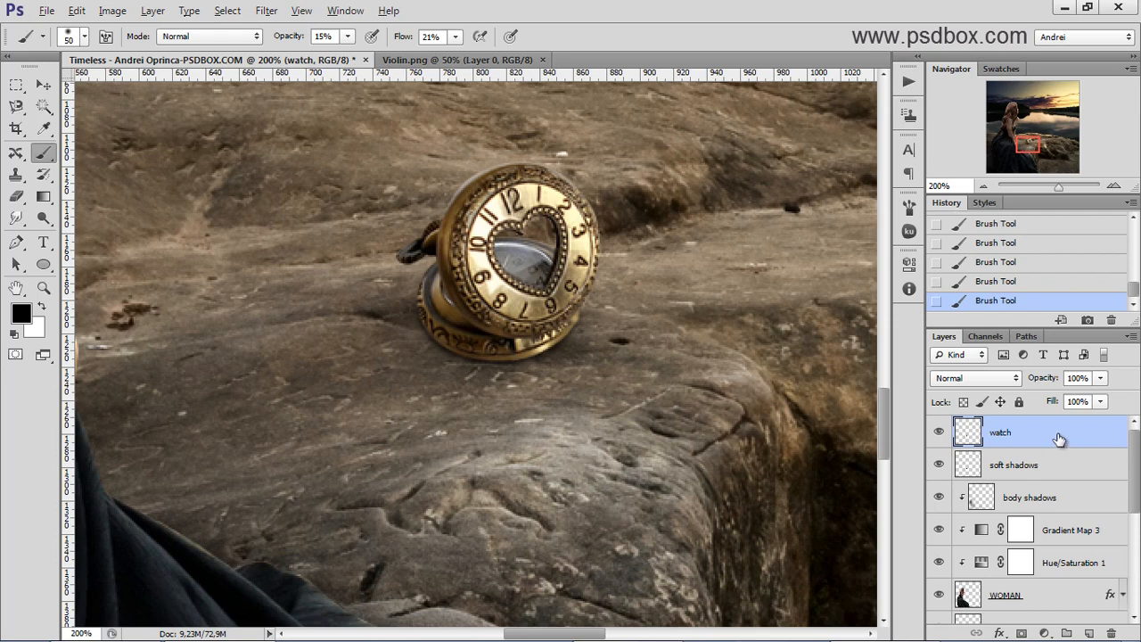
drag(1059, 438, 1055, 478)
drag(1054, 478, 1047, 479)
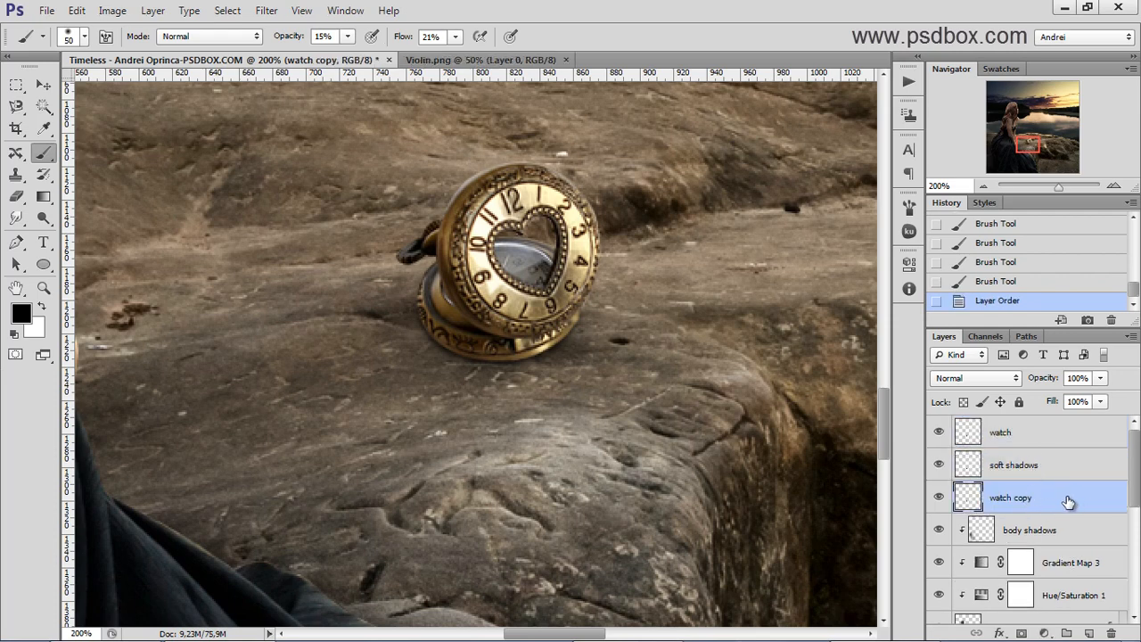
click(42, 84)
drag(357, 251, 243, 322)
key(ctrl+z)
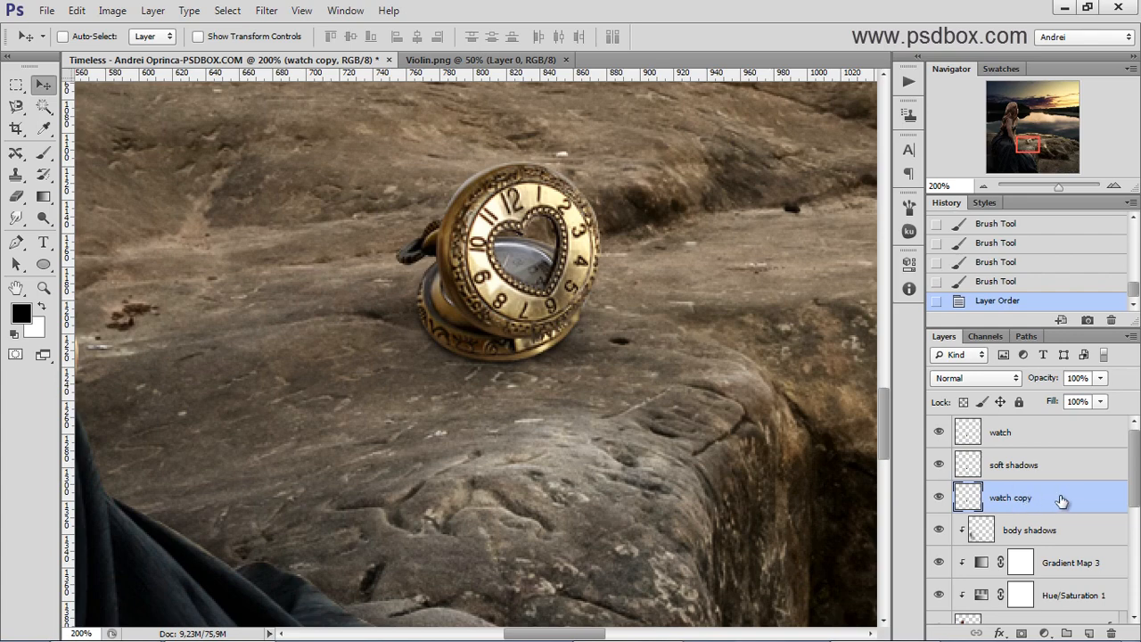
Step: Turn the watch copy solid black with a Hue/Saturation adjustment, setting its lightness to -100
key(ctrl+u)
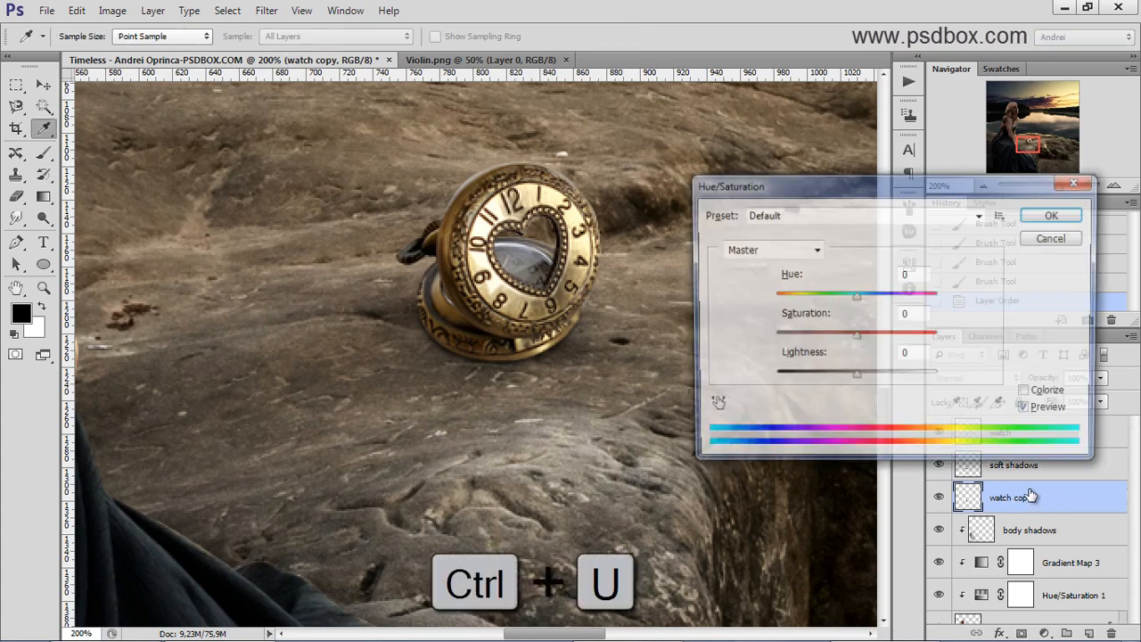
drag(793, 186, 733, 156)
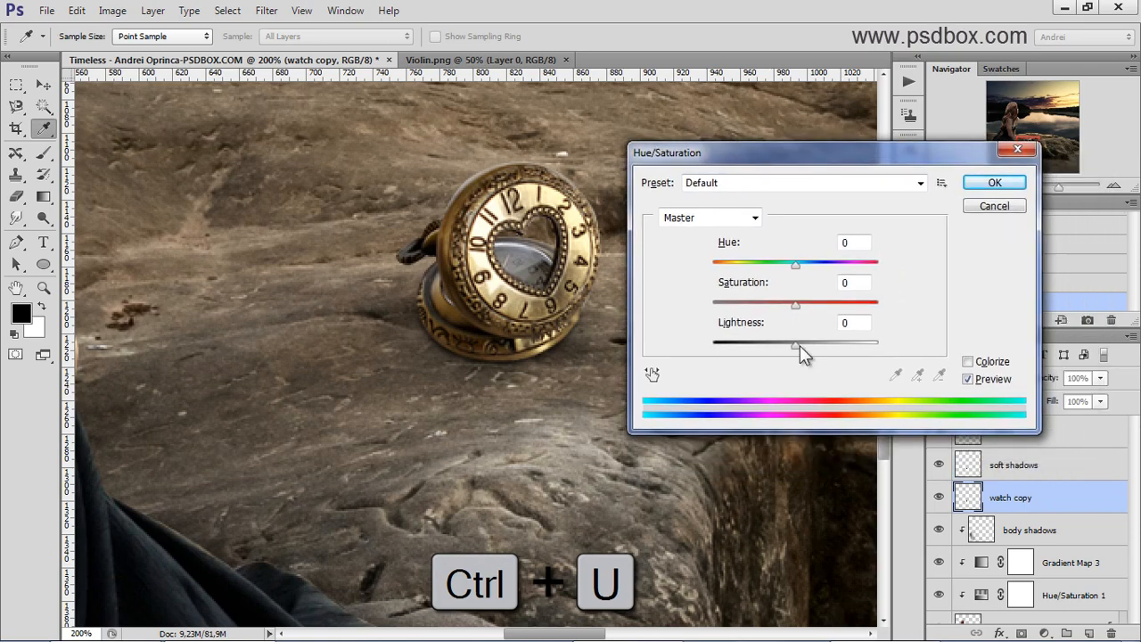
drag(800, 346, 647, 355)
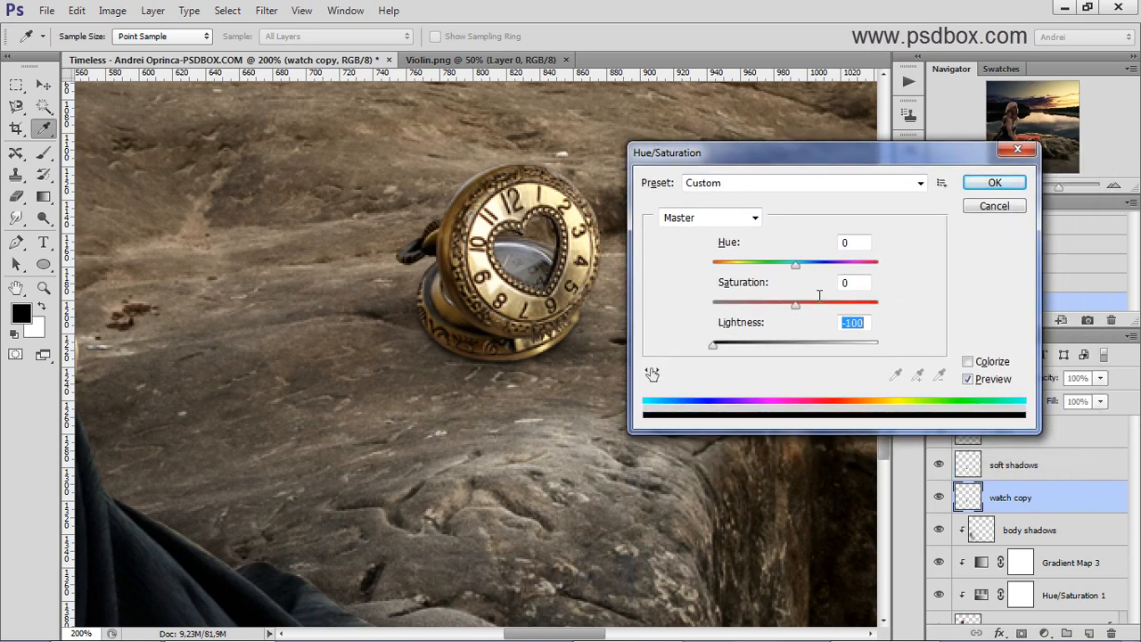
click(995, 183)
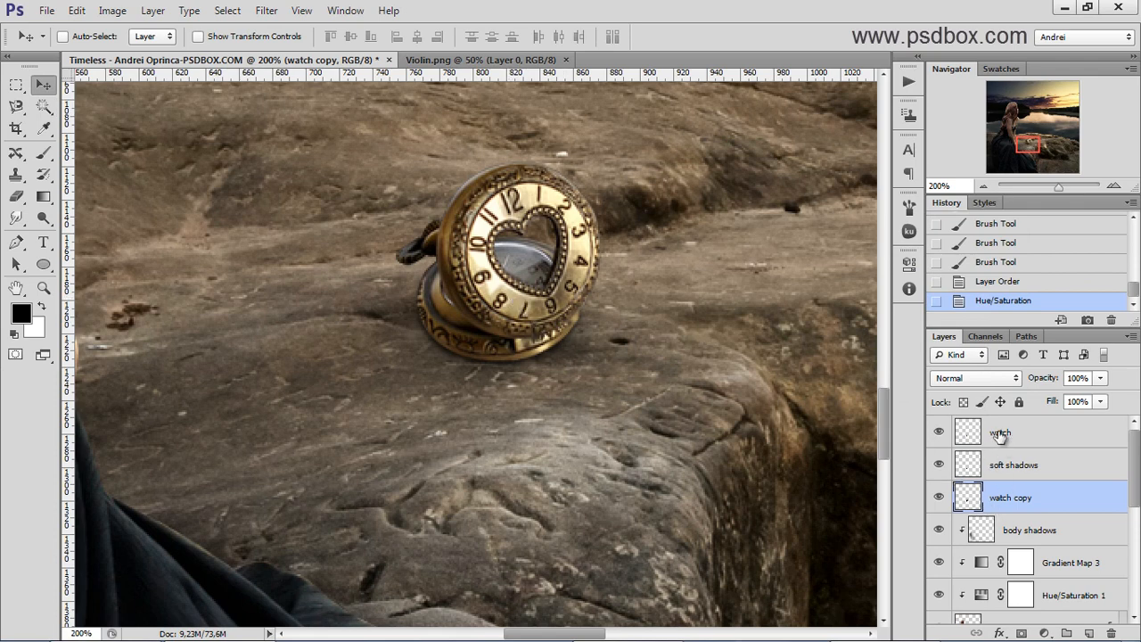
Step: Distort the black watch copy so it lies flipped over on the rock as a cast shadow reaching toward the woman
drag(562, 325, 367, 353)
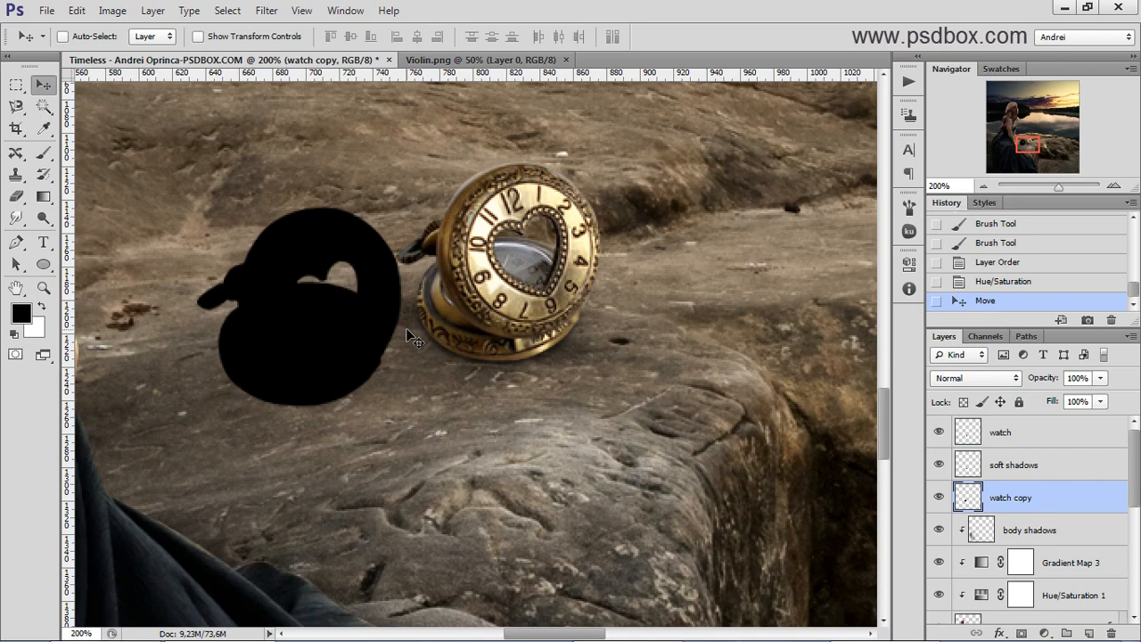
key(ctrl+z)
key(ctrl+t)
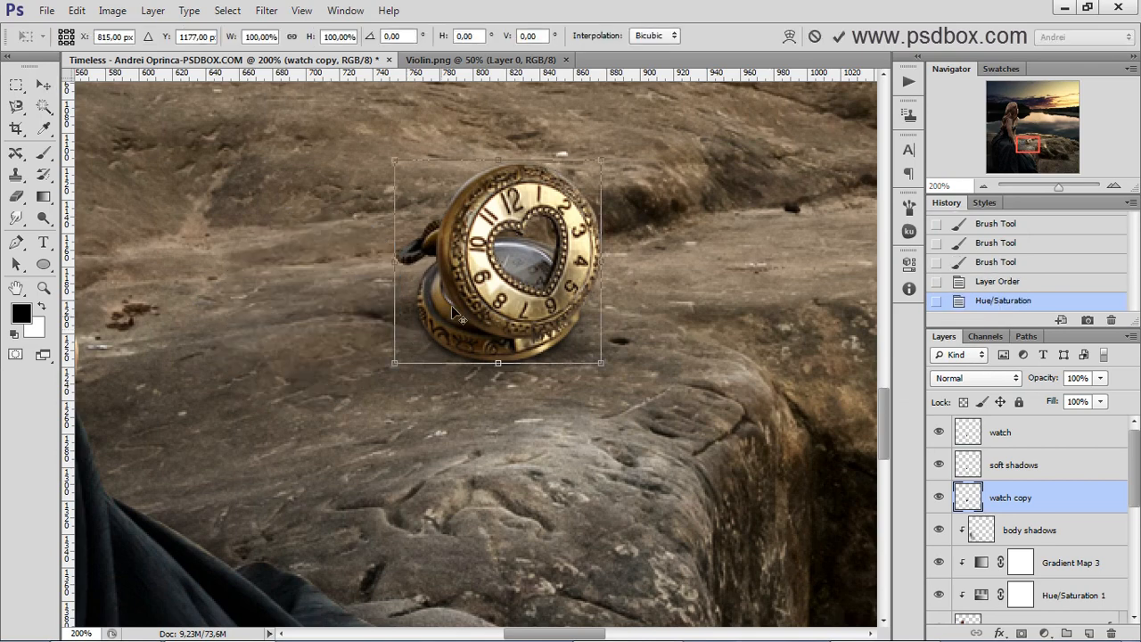
alt+scroll(453, 304, down, 1)
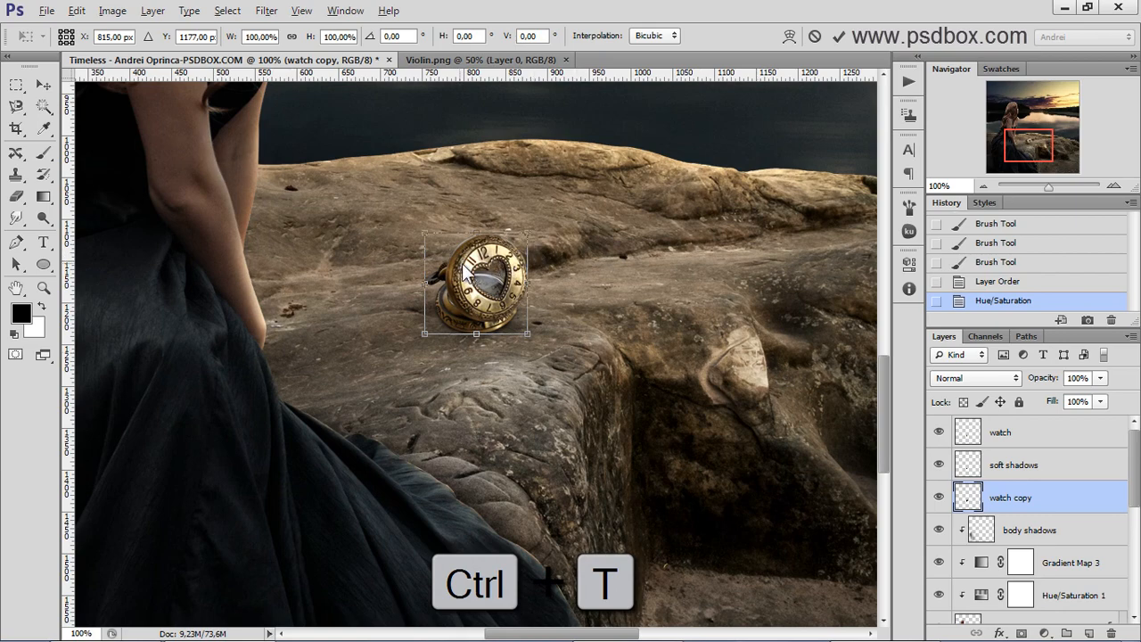
alt+scroll(464, 269, up, 1)
right_click(500, 249)
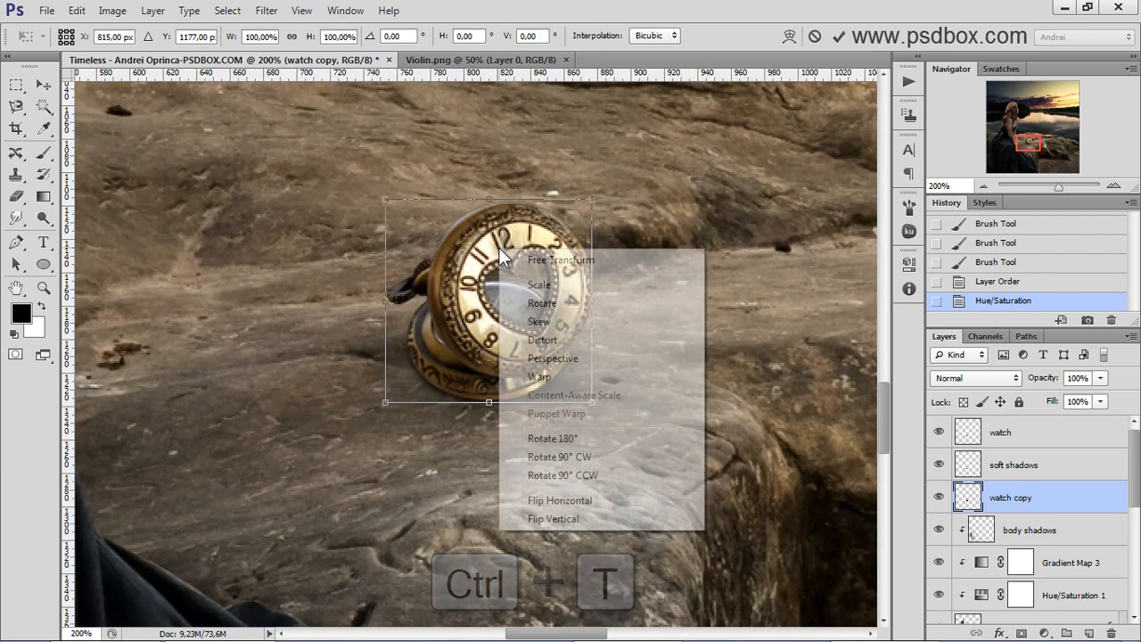
click(556, 339)
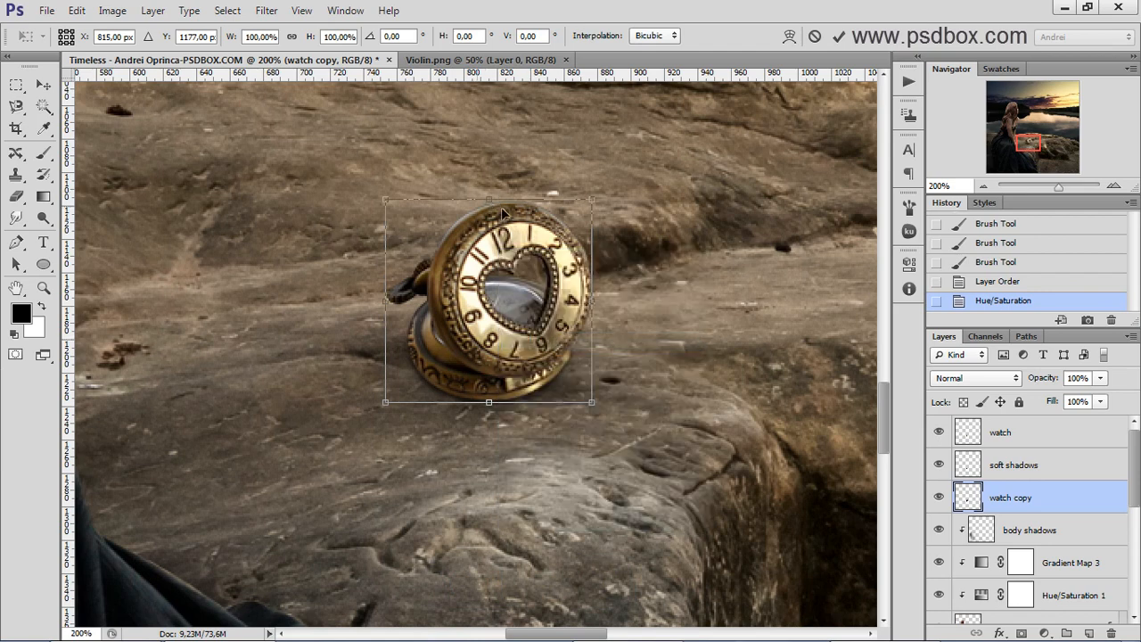
drag(488, 206, 195, 485)
drag(390, 398, 292, 374)
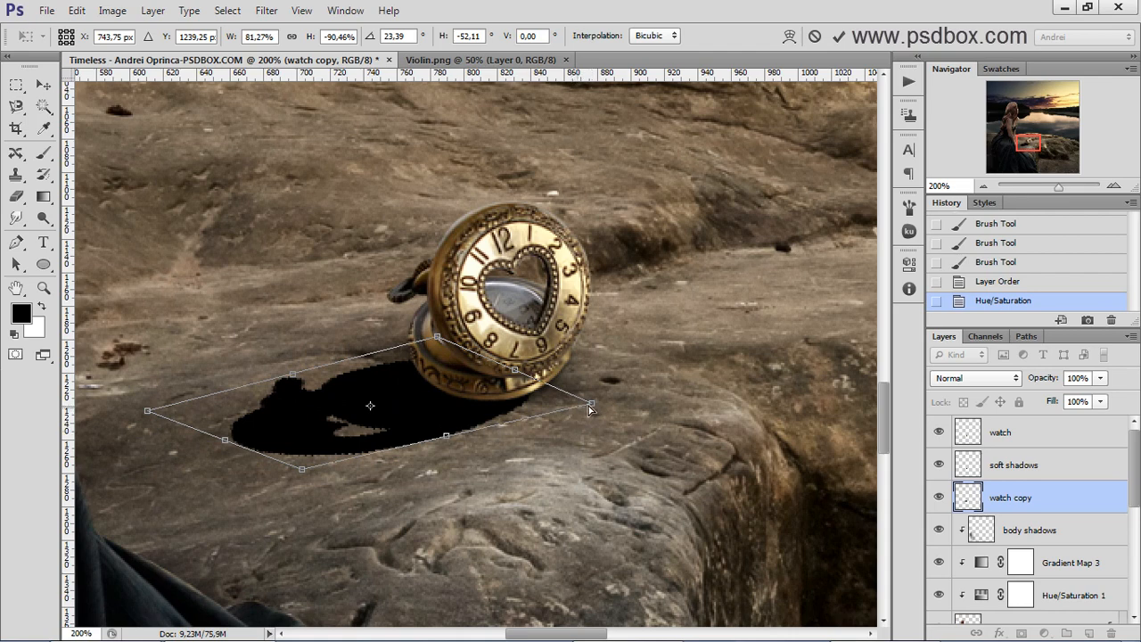
Step: Reshape the cast shadow's outline, raising its watch-side corner and lengthening its far end toward the woman's hand
drag(590, 408, 601, 385)
drag(295, 379, 297, 375)
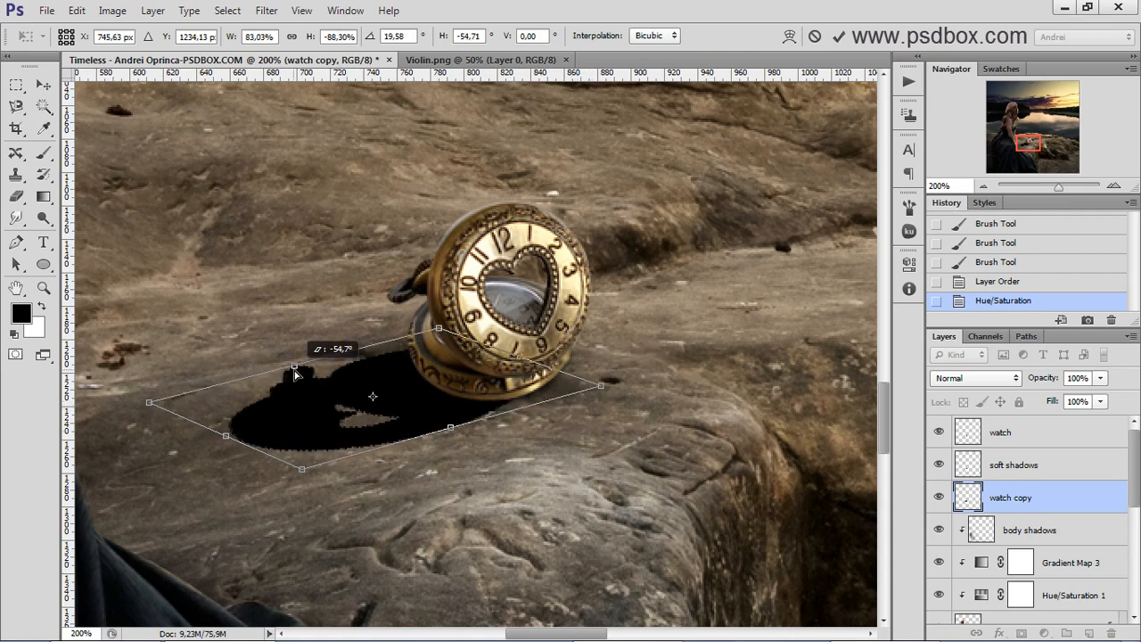
drag(226, 436, 156, 437)
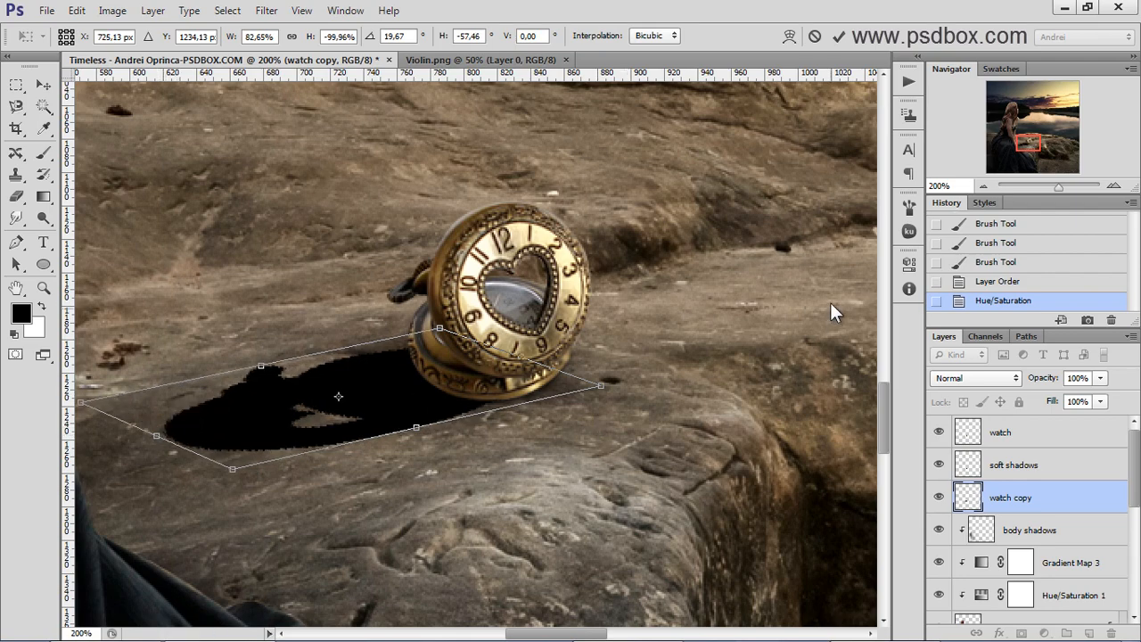
key(ctrl+minus)
key(ctrl+minus)
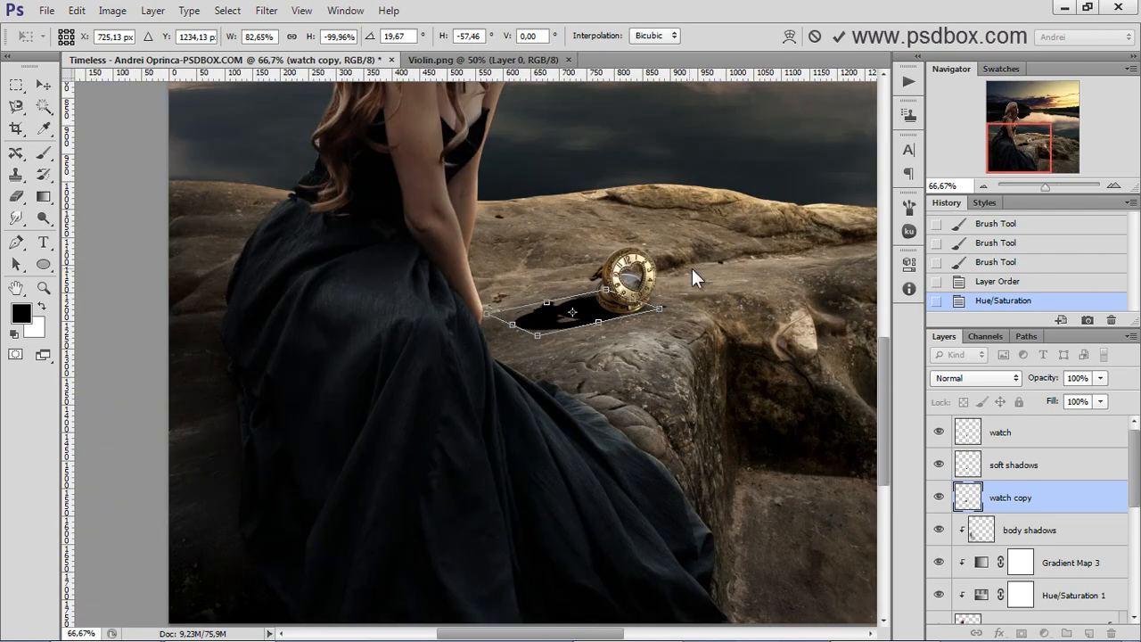
drag(692, 268, 600, 308)
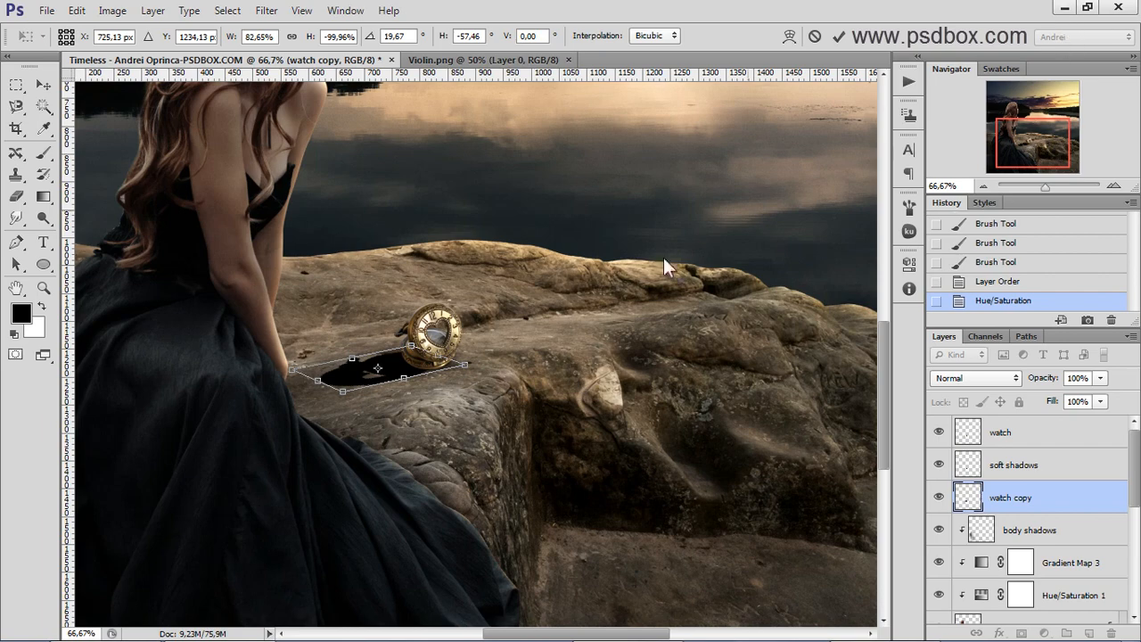
scroll(339, 382, up, 1)
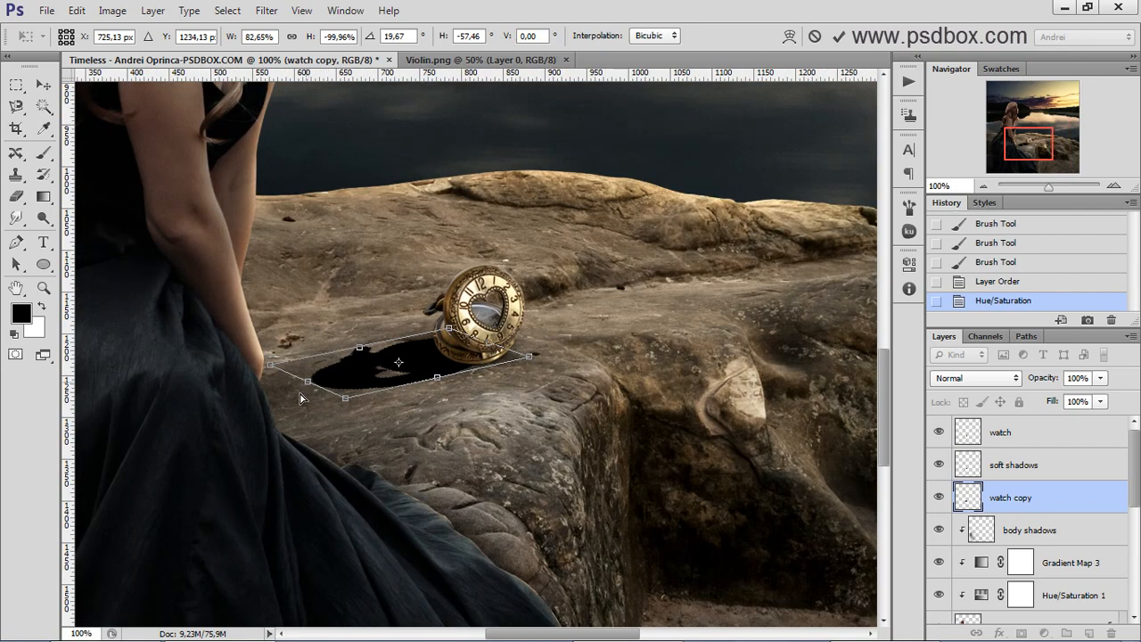
drag(301, 398, 306, 391)
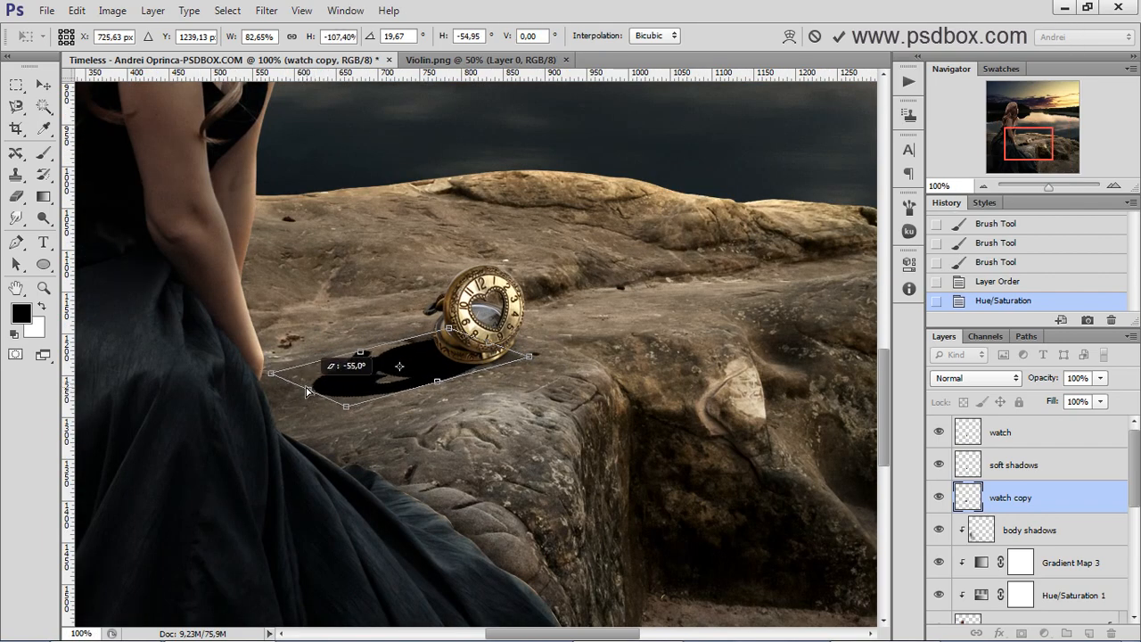
key(ctrl+z)
Step: Stretch the cast shadow further toward the woman, align it under the watch's base and apply the transform
scroll(478, 370, up, 1)
drag(584, 347, 601, 345)
drag(214, 429, 105, 418)
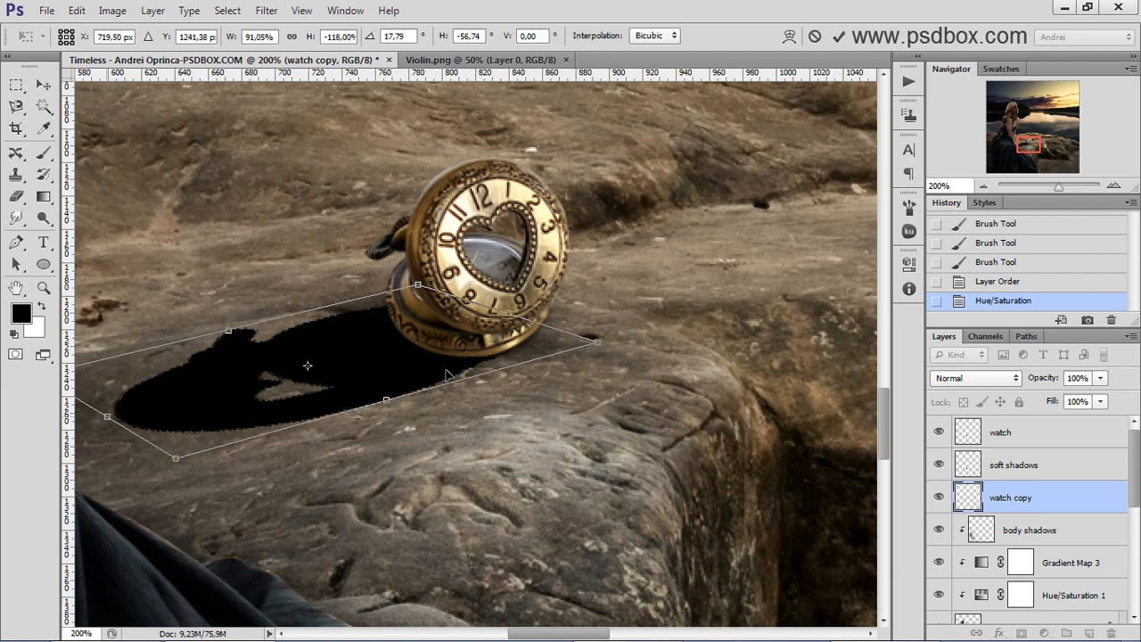
drag(459, 369, 463, 364)
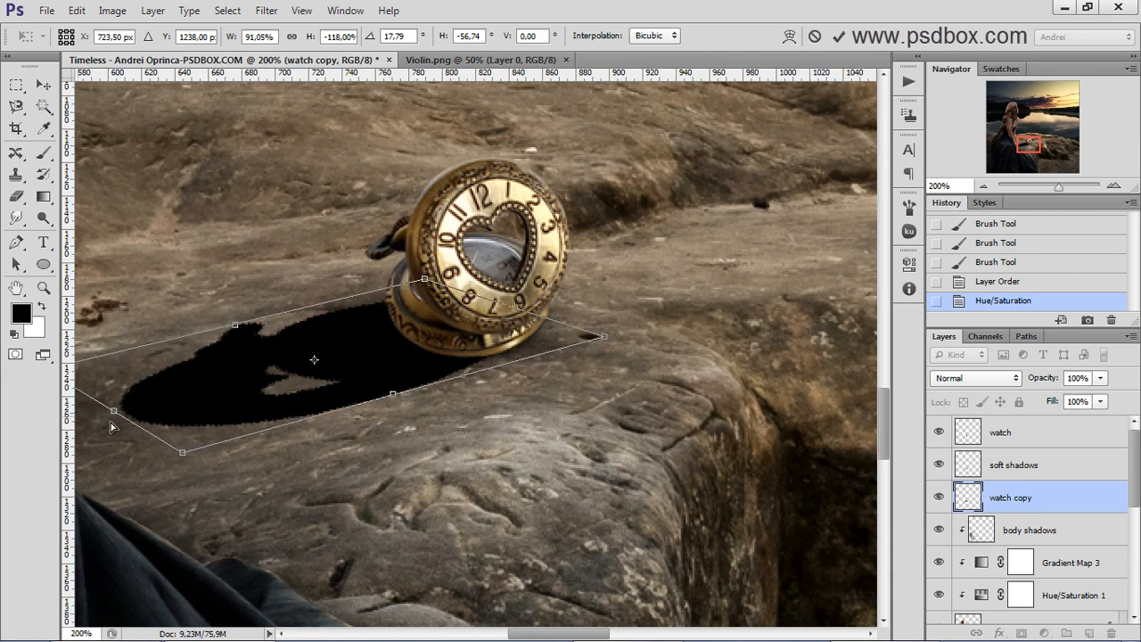
drag(115, 415, 106, 419)
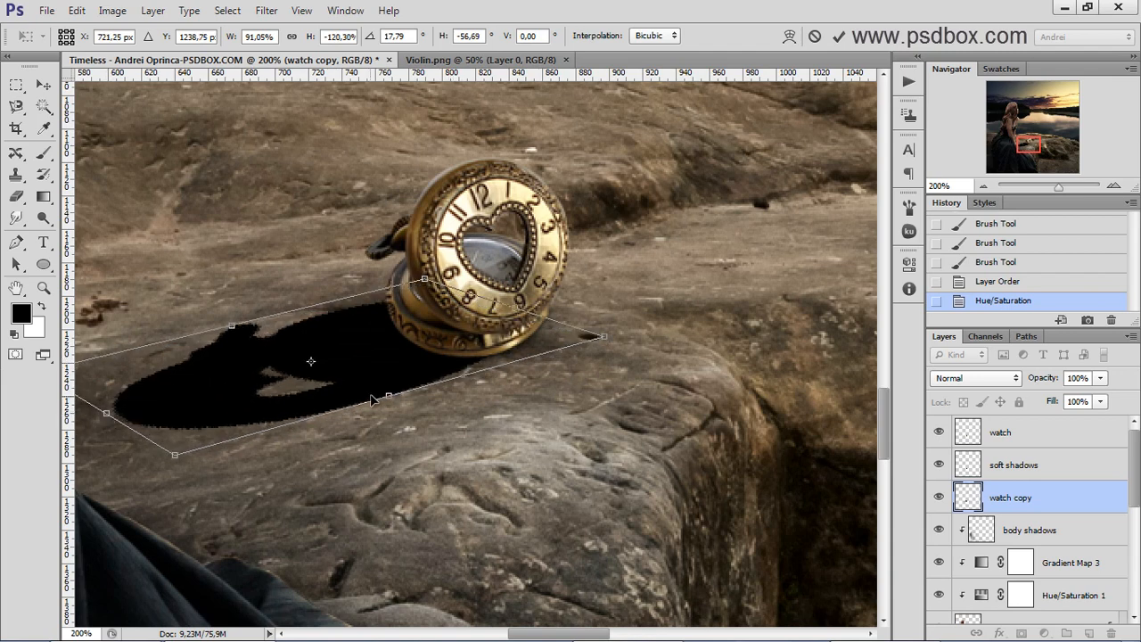
drag(390, 379, 395, 377)
key(Return)
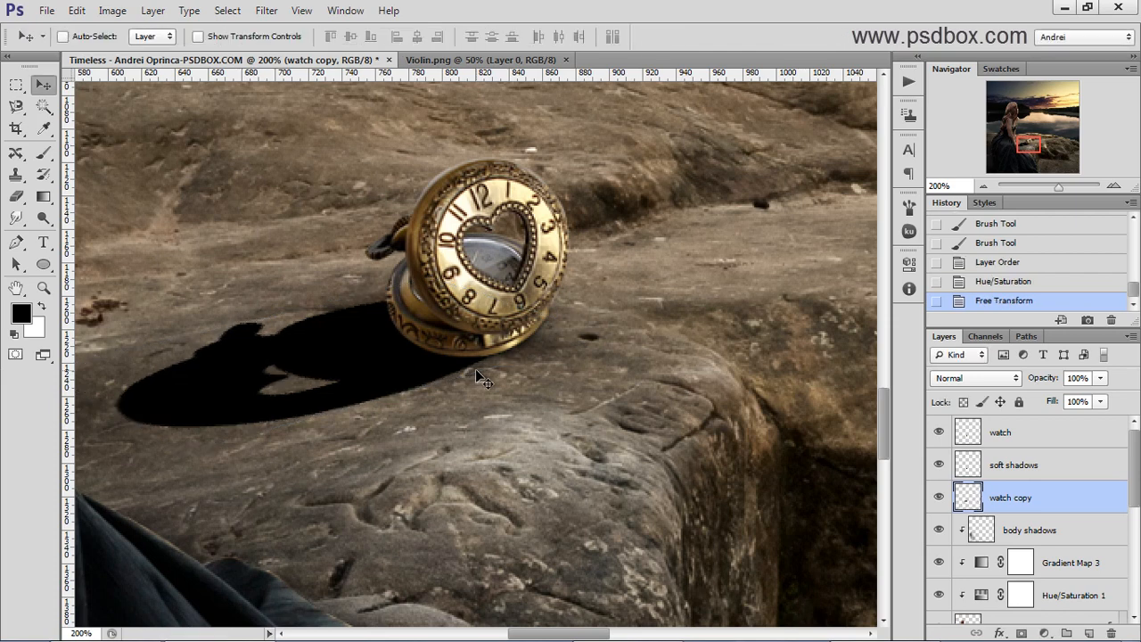
Step: Nudge the cast shadow until its near end meets the underside of the watch's base
drag(476, 368, 486, 382)
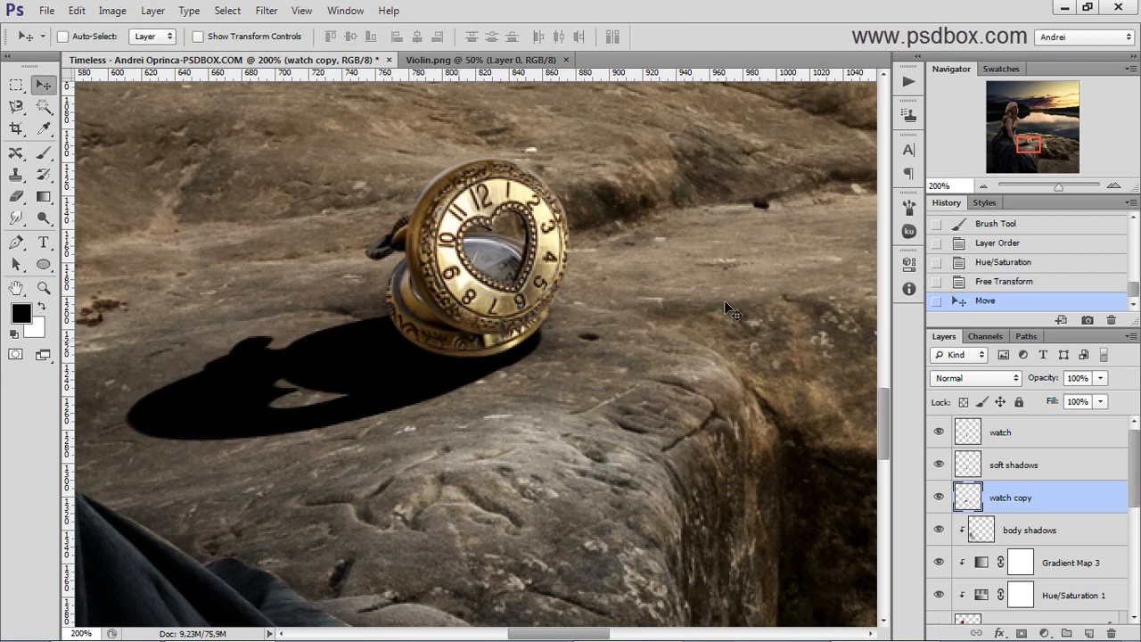
key(Up)
key(Up)
key(Up)
key(Up)
key(Up)
key(Up)
key(Left)
key(Left)
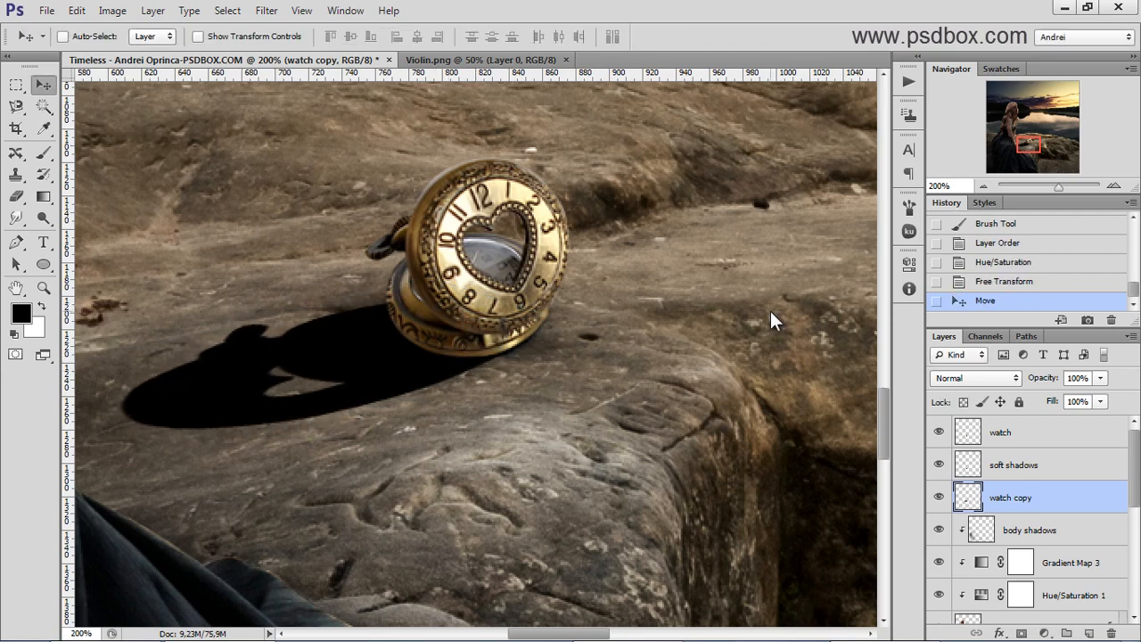
key(Left)
key(Left)
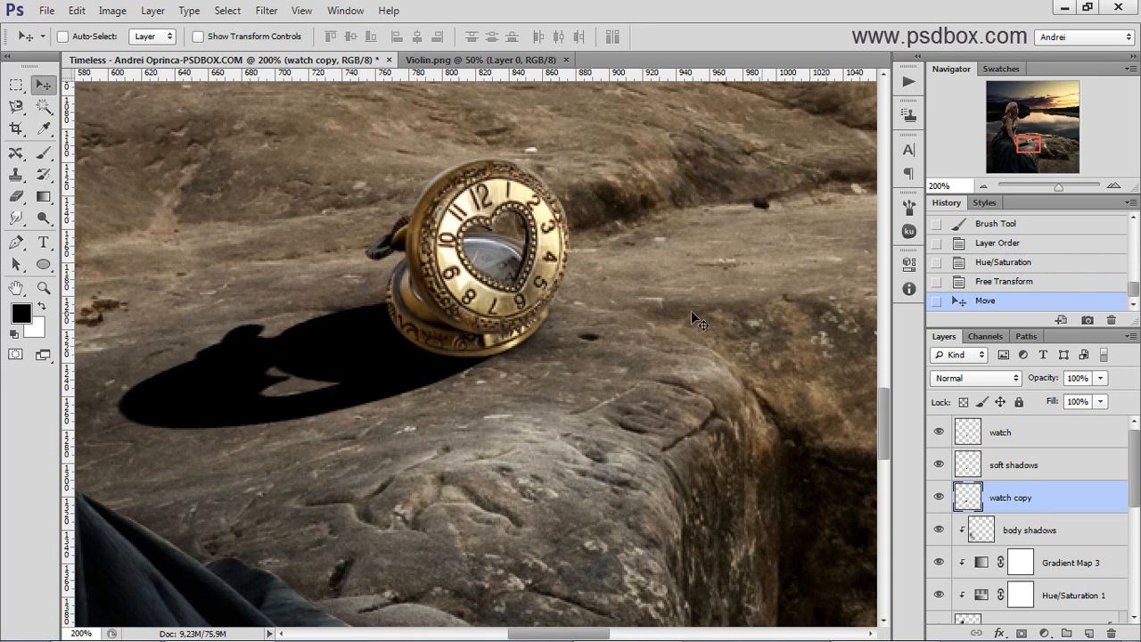
key(Right)
key(Up)
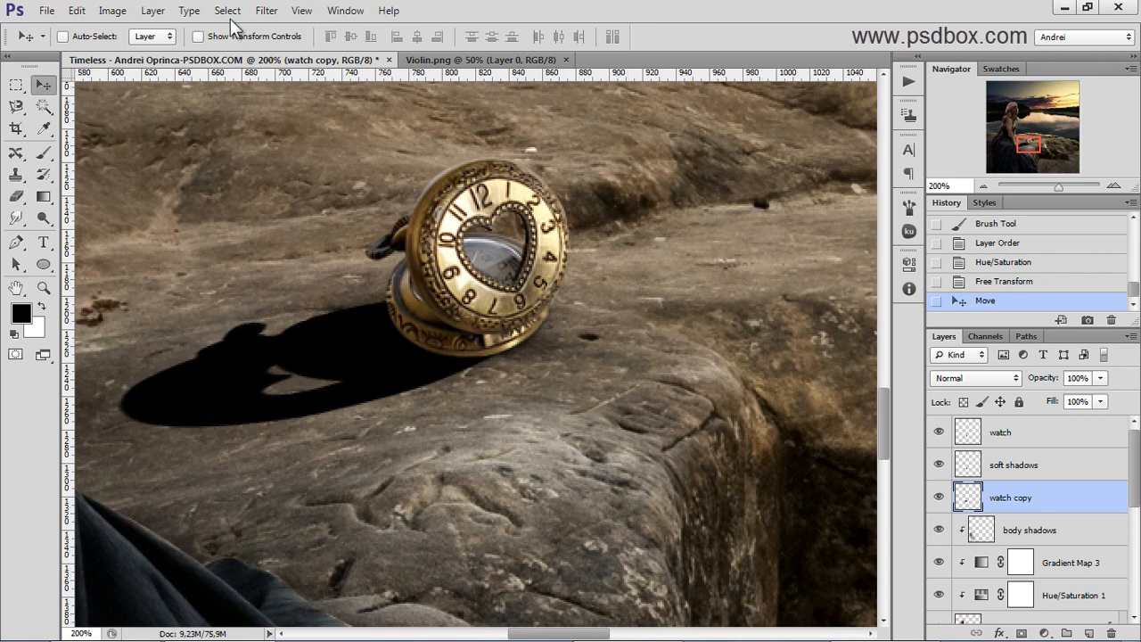
Step: Soften the cast shadow with a Gaussian Blur of 2.1 pixels radius
click(267, 11)
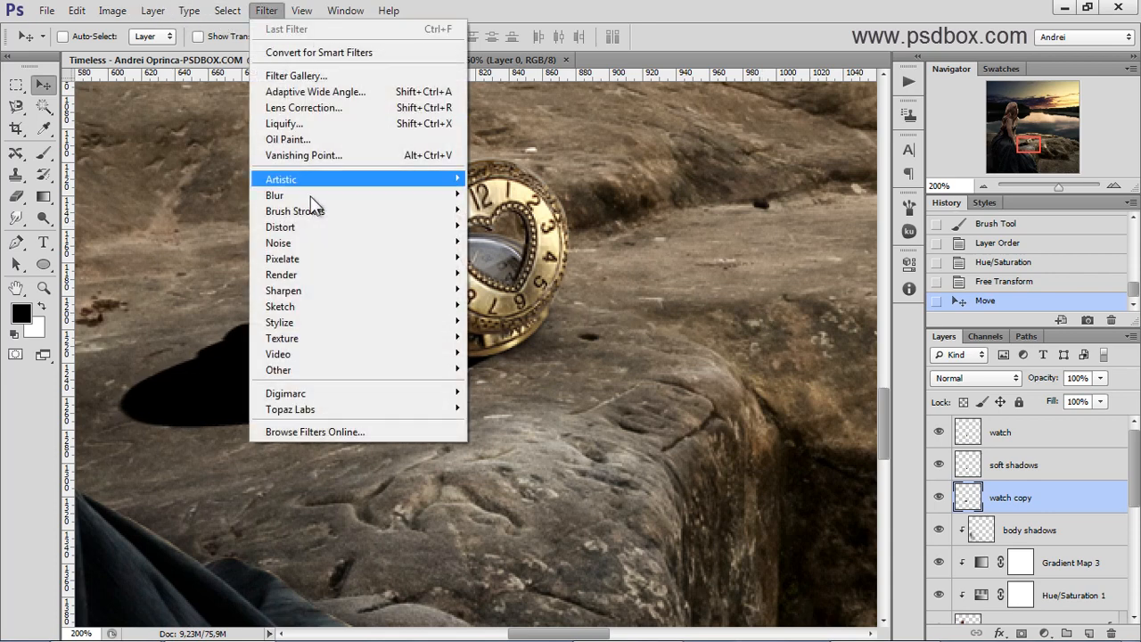
mouse_move(304, 208)
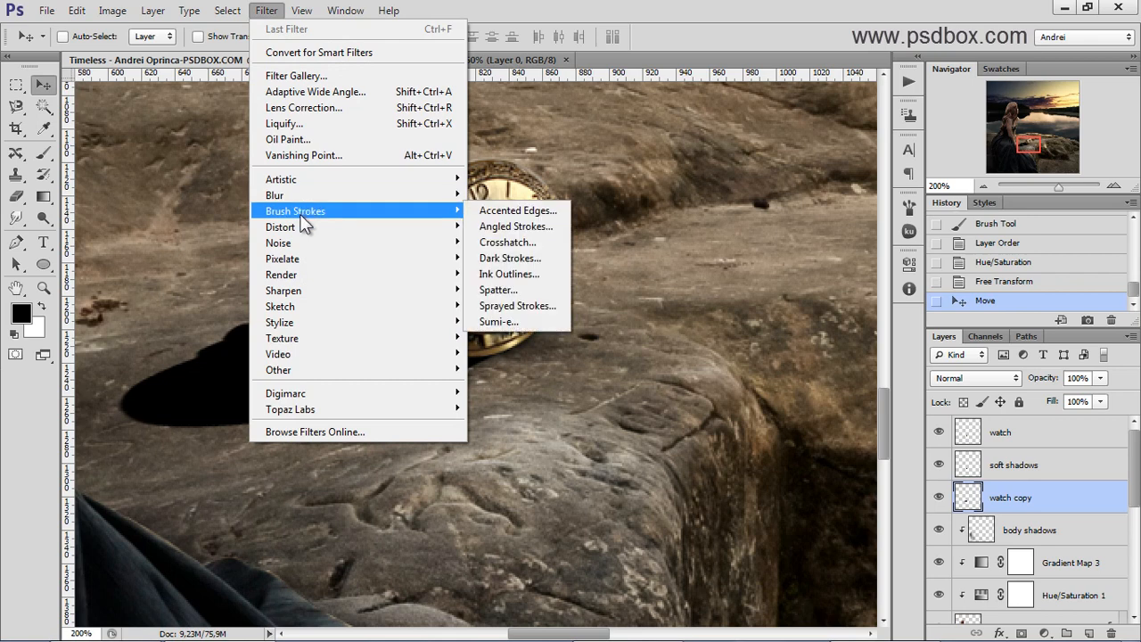
mouse_move(427, 230)
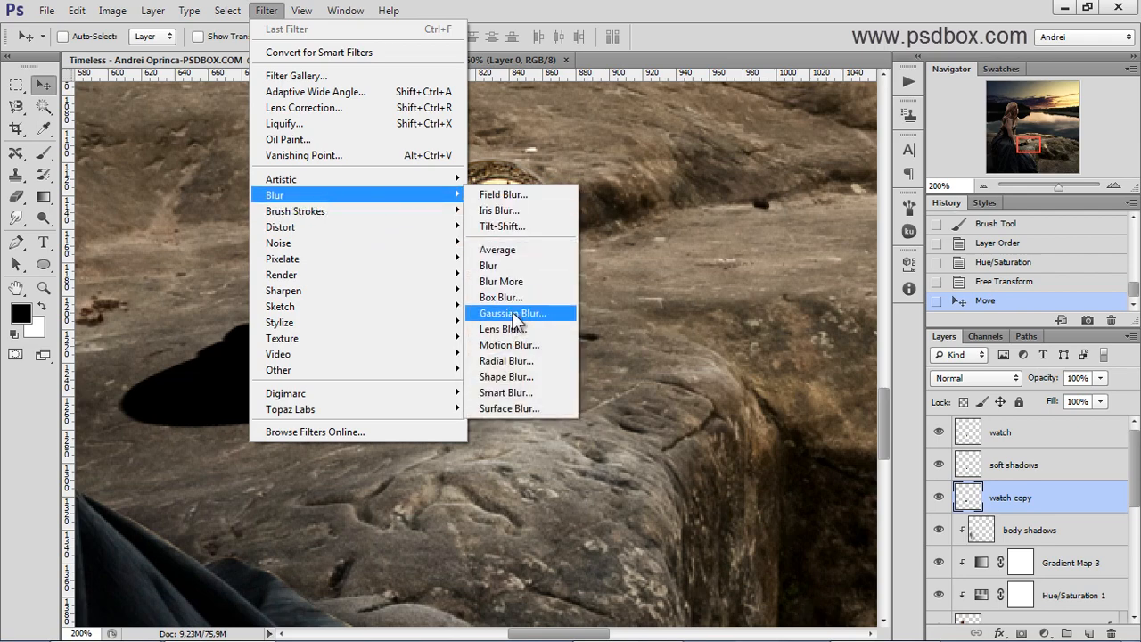
click(511, 313)
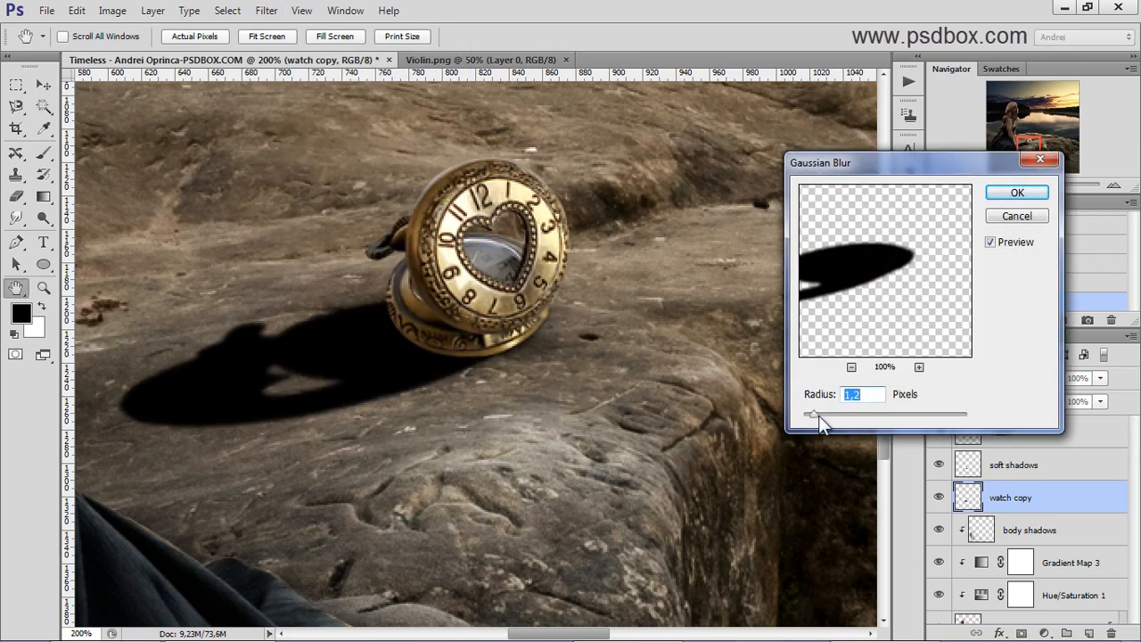
drag(820, 414, 822, 414)
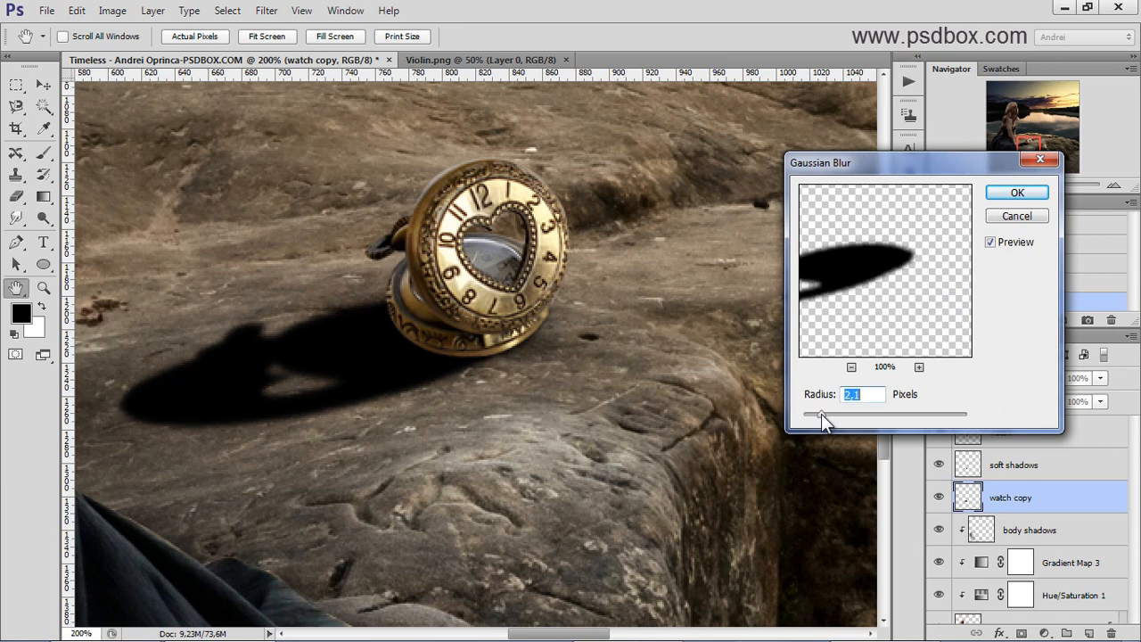
click(1015, 193)
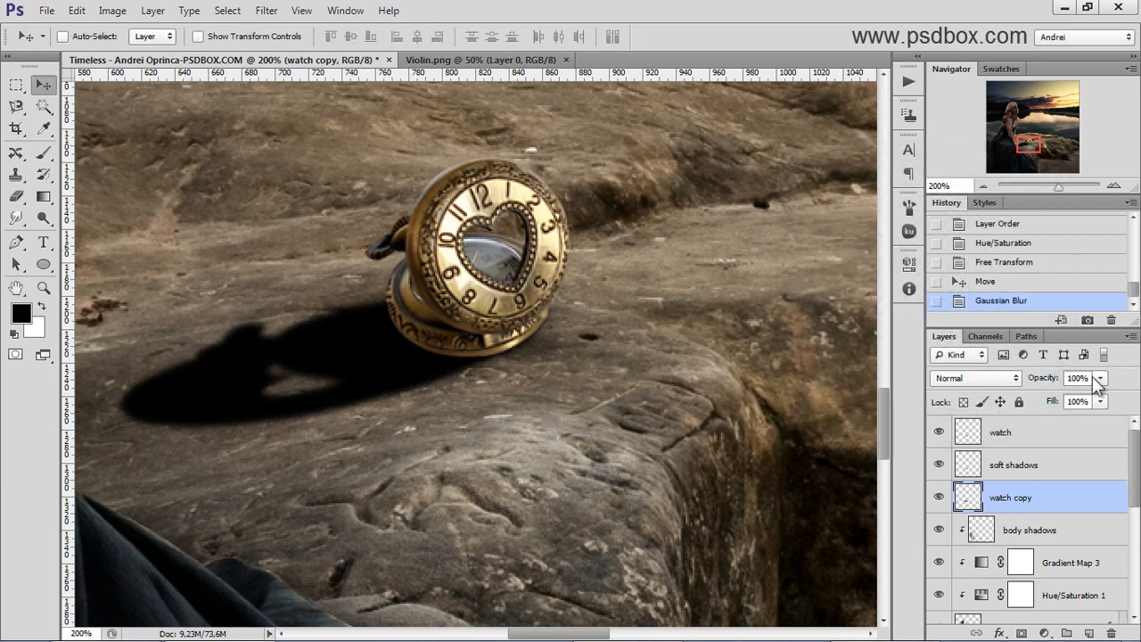
Step: Lower the opacity of the watch copy layer to 60%
click(1091, 379)
text(60)
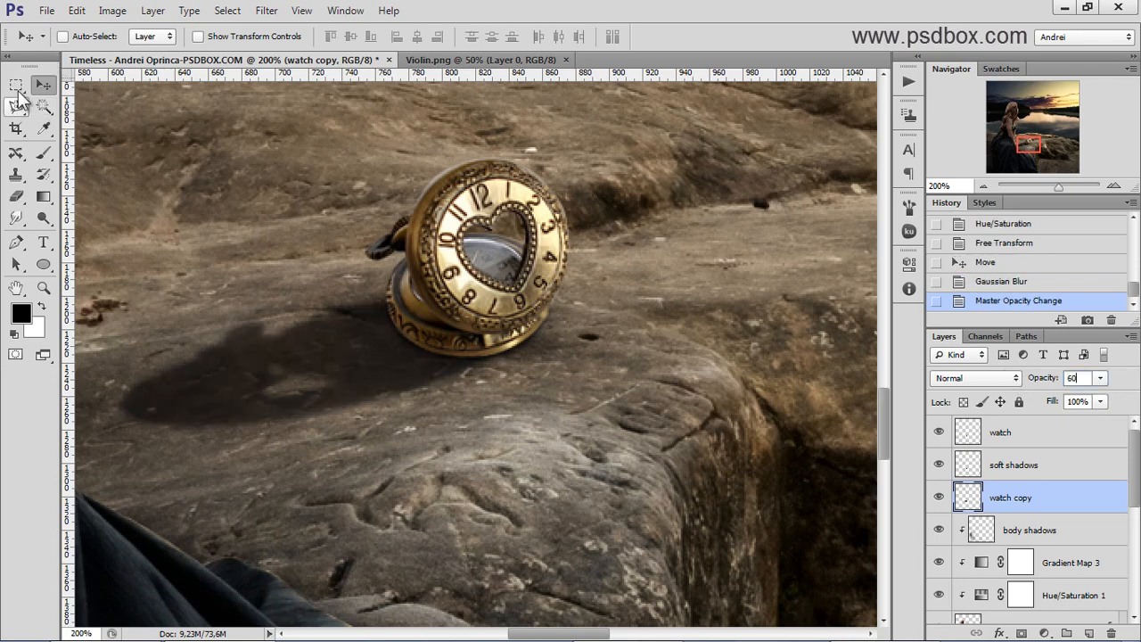
click(16, 86)
scroll(275, 186, down, 2)
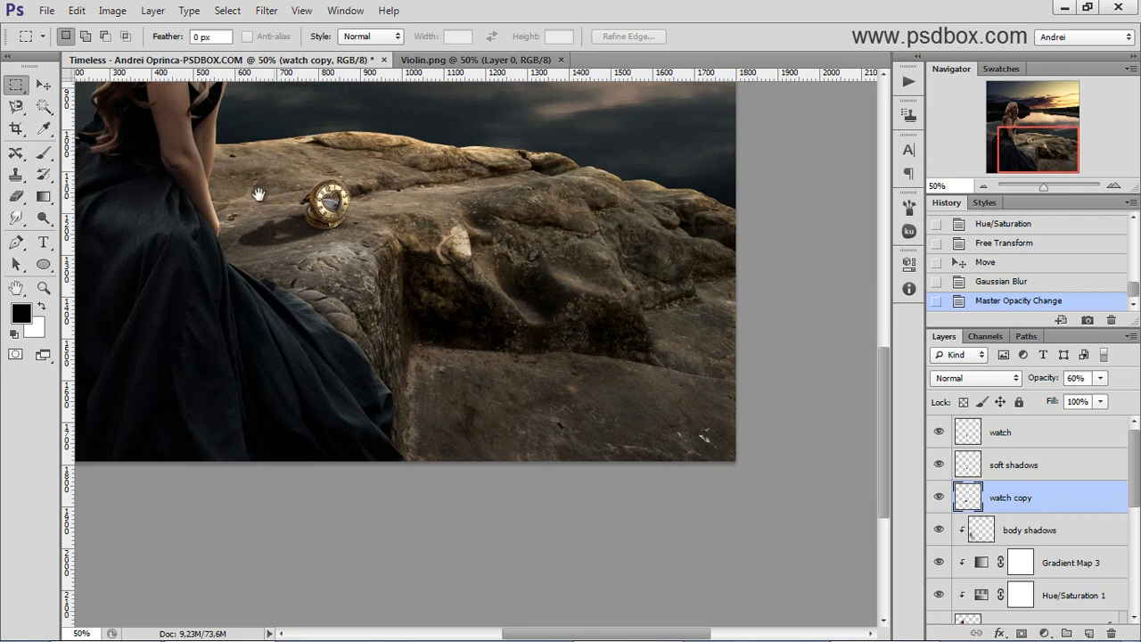
drag(328, 236, 356, 281)
scroll(702, 374, up, 1)
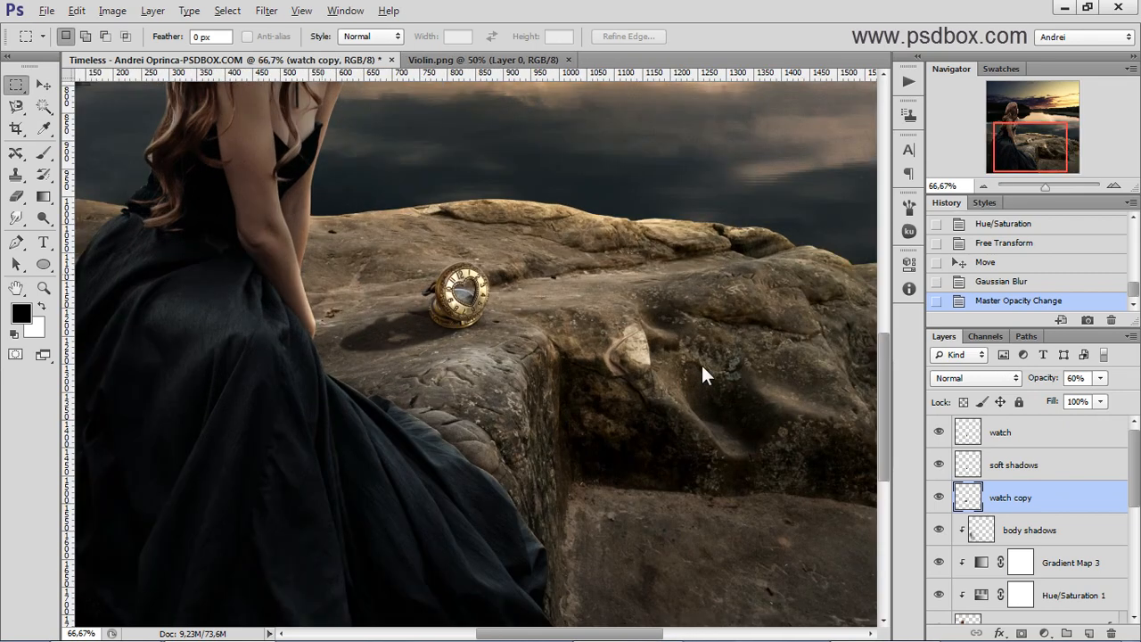
Step: Set the watch copy layer's opacity to 65% and check the shadow against the whole scene
click(1084, 376)
scroll(480, 280, down, 1)
scroll(431, 280, up, 1)
scroll(425, 280, down, 2)
scroll(439, 446, up, 2)
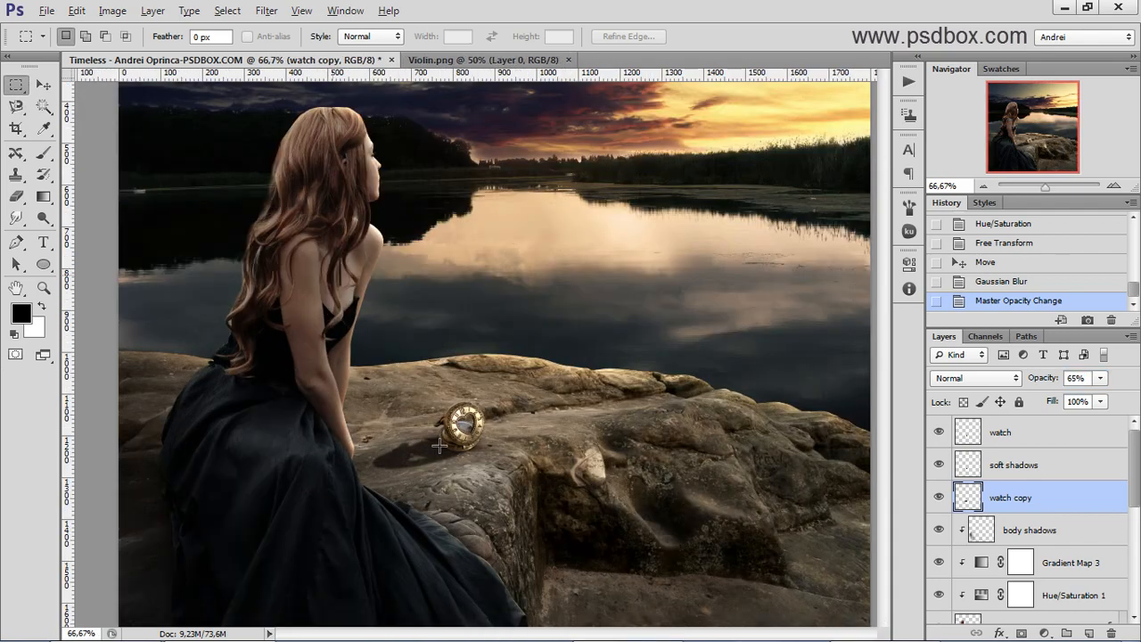
Step: Add a new layer above the watch layer and clip it to the watch
scroll(440, 446, up, 1)
scroll(457, 447, up, 3)
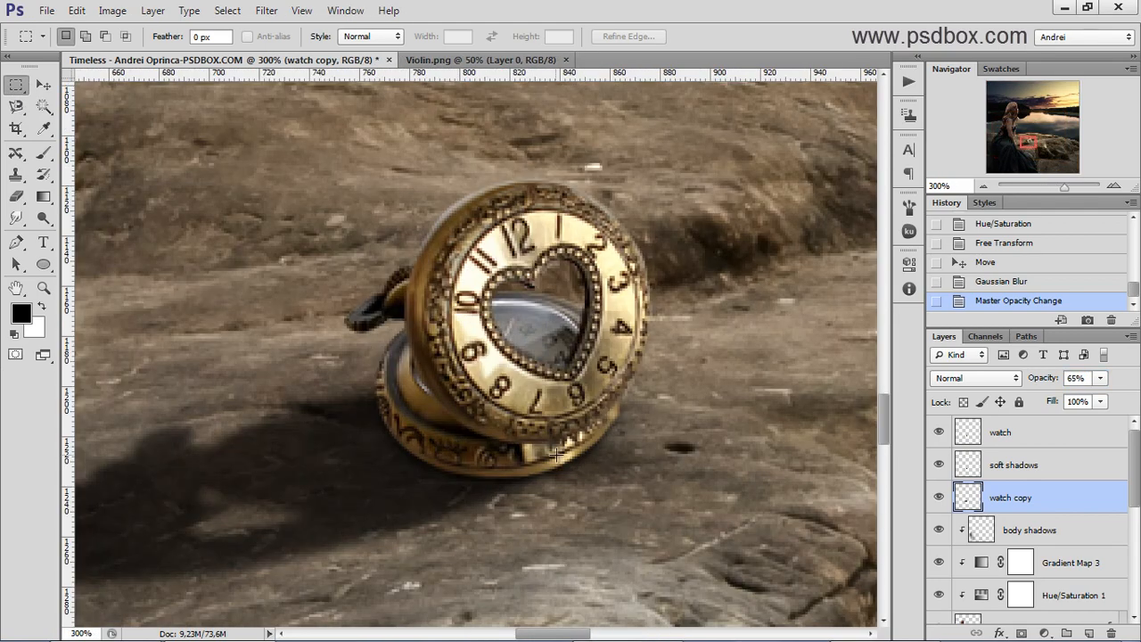
click(1056, 466)
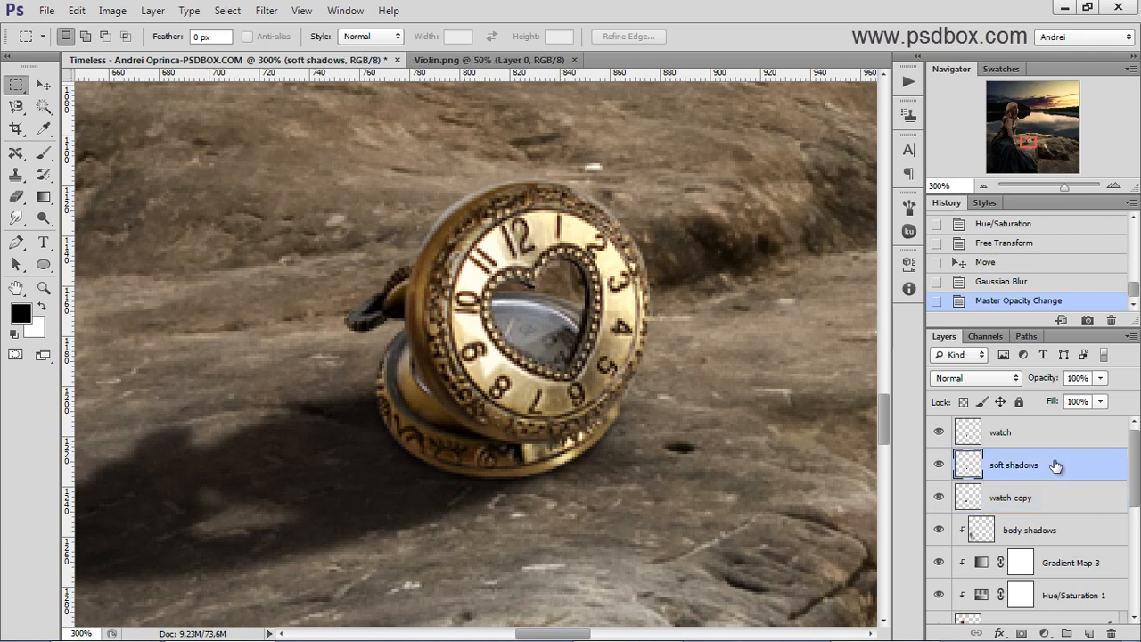
click(1032, 435)
click(1090, 633)
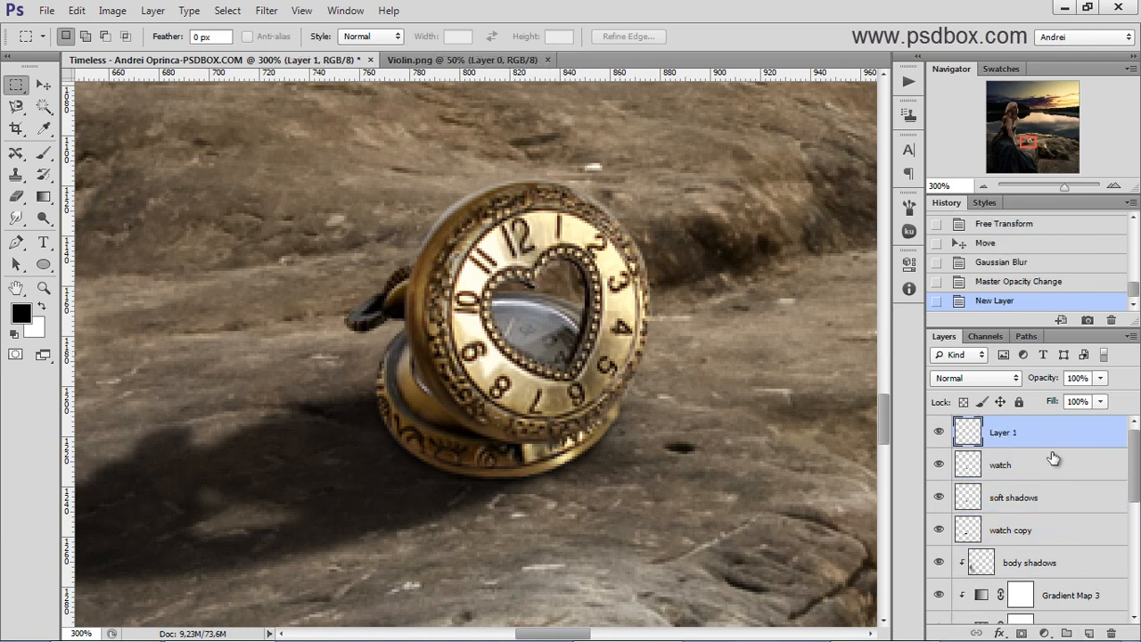
alt+click(1057, 448)
Step: Paint soft black shading over the shaded side and base of the watch, reducing the brush size to 25 px
click(47, 155)
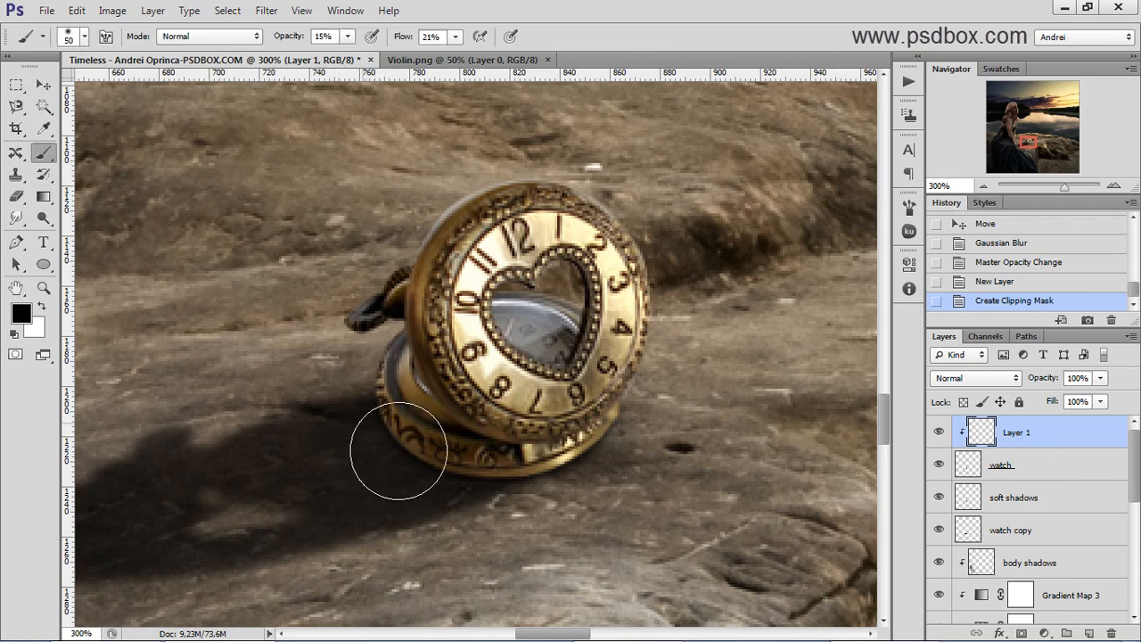
drag(397, 449, 492, 481)
key([)
key([)
key([)
key([)
key(bracketright)
key(bracketright)
key(bracketright)
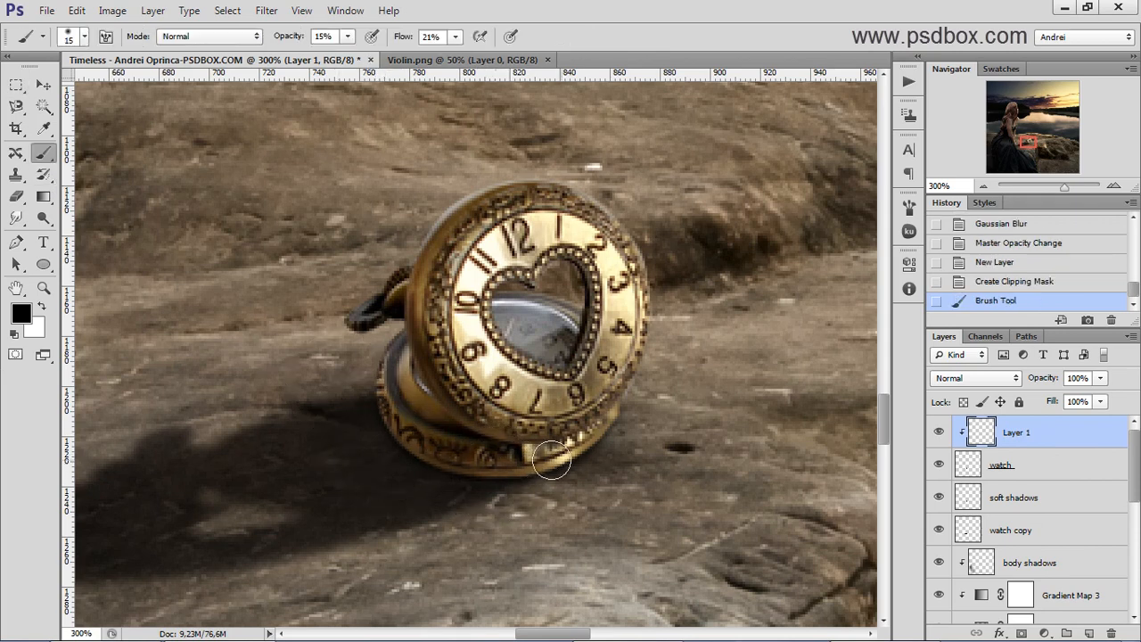
drag(391, 376, 398, 388)
click(398, 389)
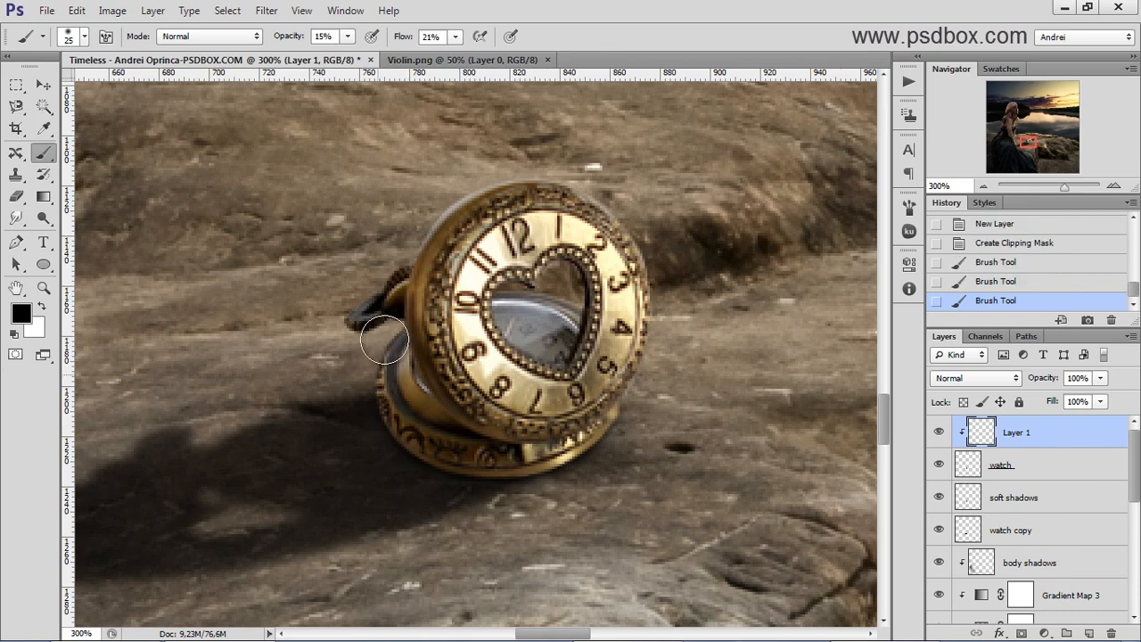
drag(377, 327, 390, 407)
click(379, 359)
mouse_move(379, 359)
mouse_down()
mouse_move(390, 357)
mouse_move(393, 379)
mouse_move(395, 354)
mouse_up()
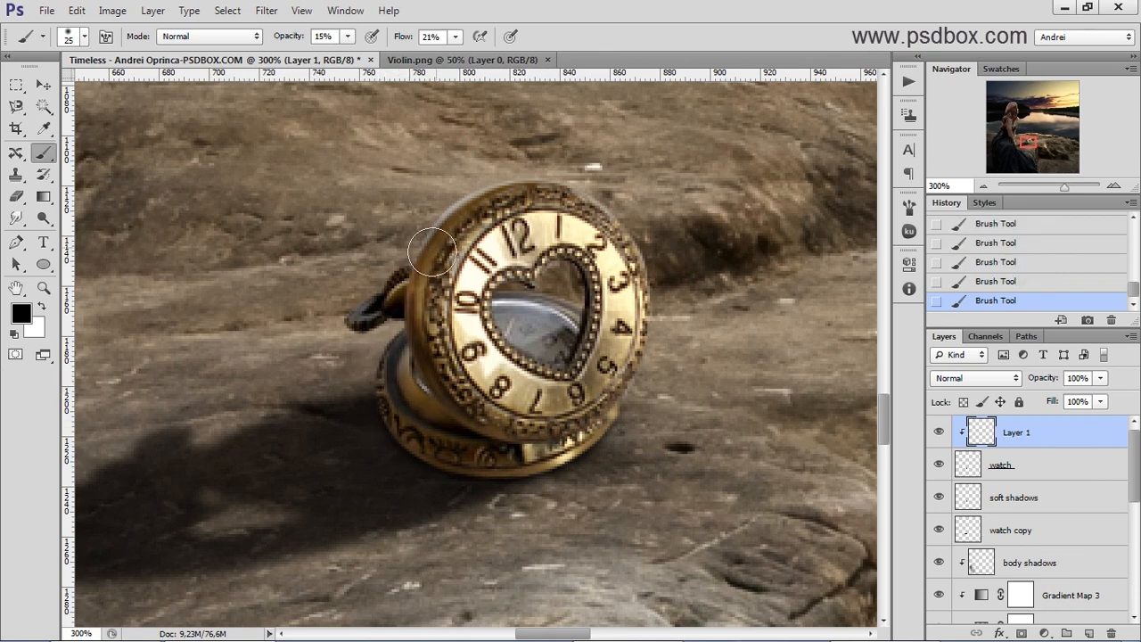
mouse_move(536, 458)
mouse_down()
mouse_move(503, 479)
mouse_move(403, 432)
mouse_move(387, 390)
mouse_move(396, 345)
mouse_move(390, 416)
mouse_move(428, 457)
mouse_move(527, 462)
mouse_move(496, 471)
mouse_move(368, 336)
mouse_move(392, 445)
mouse_move(385, 351)
mouse_move(387, 397)
mouse_move(542, 469)
mouse_up()
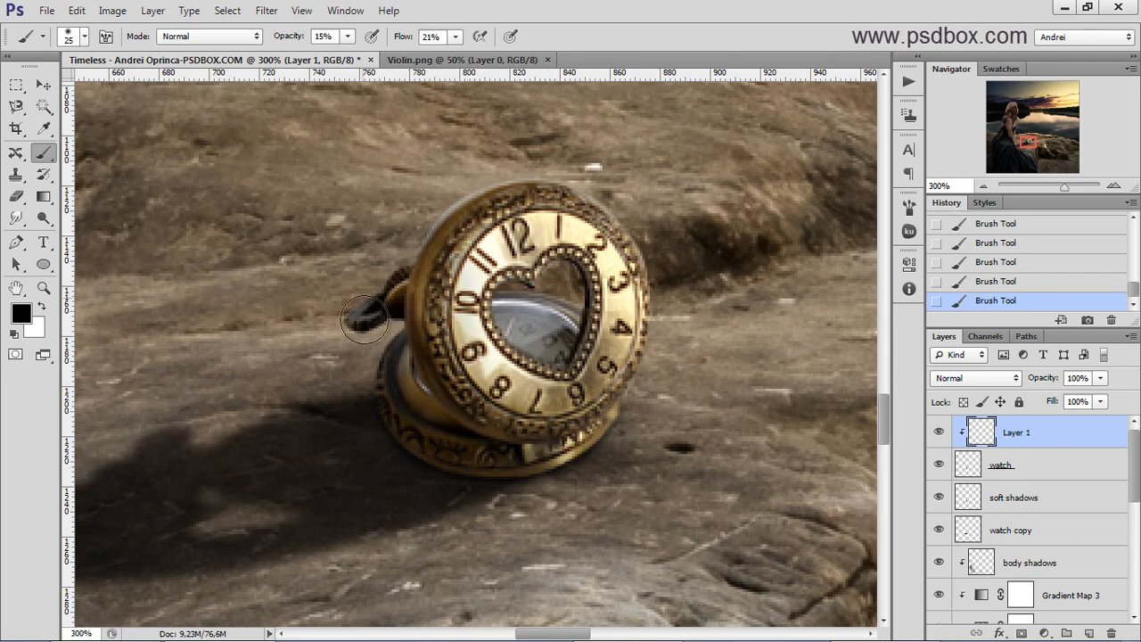
Step: Rename the clipped shading layer as "watch body shadow"
double_click(1017, 434)
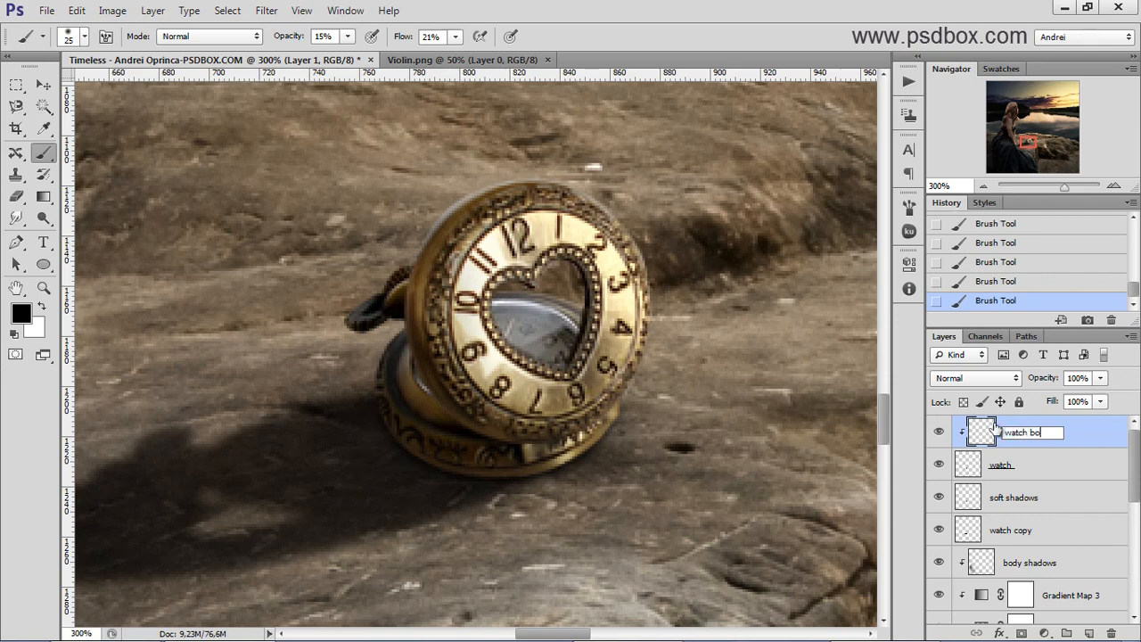
text(watch body shadw)
key(Return)
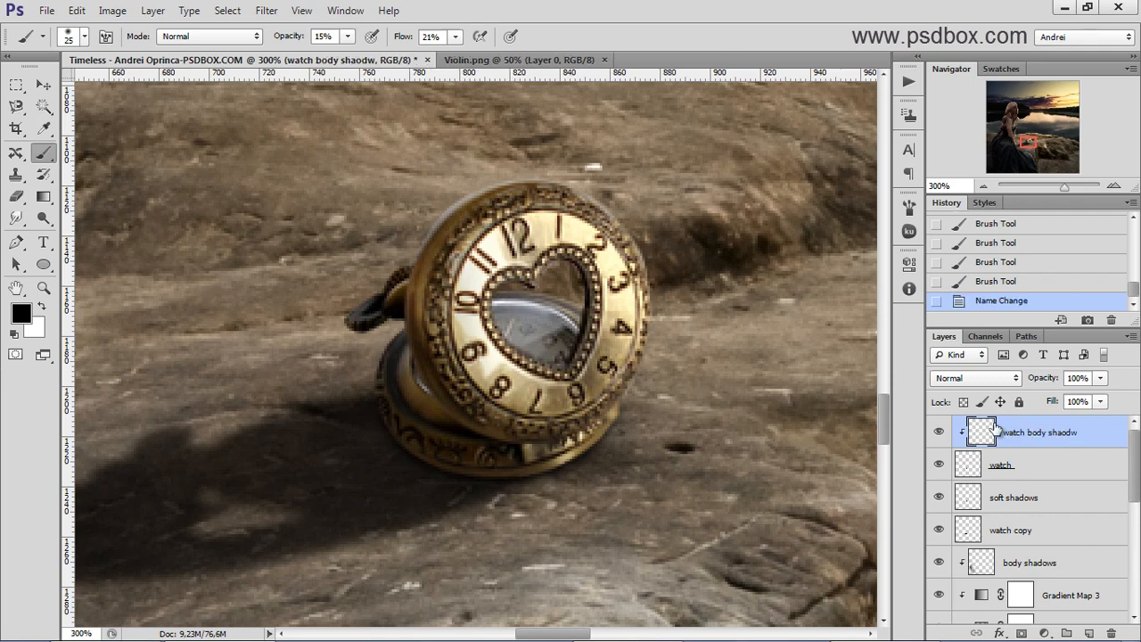
double_click(1064, 433)
click(1064, 433)
key(BackSpace)
key(BackSpace)
key(BackSpace)
key(BackSpace)
key(BackSpace)
key(BackSpace)
key(Return)
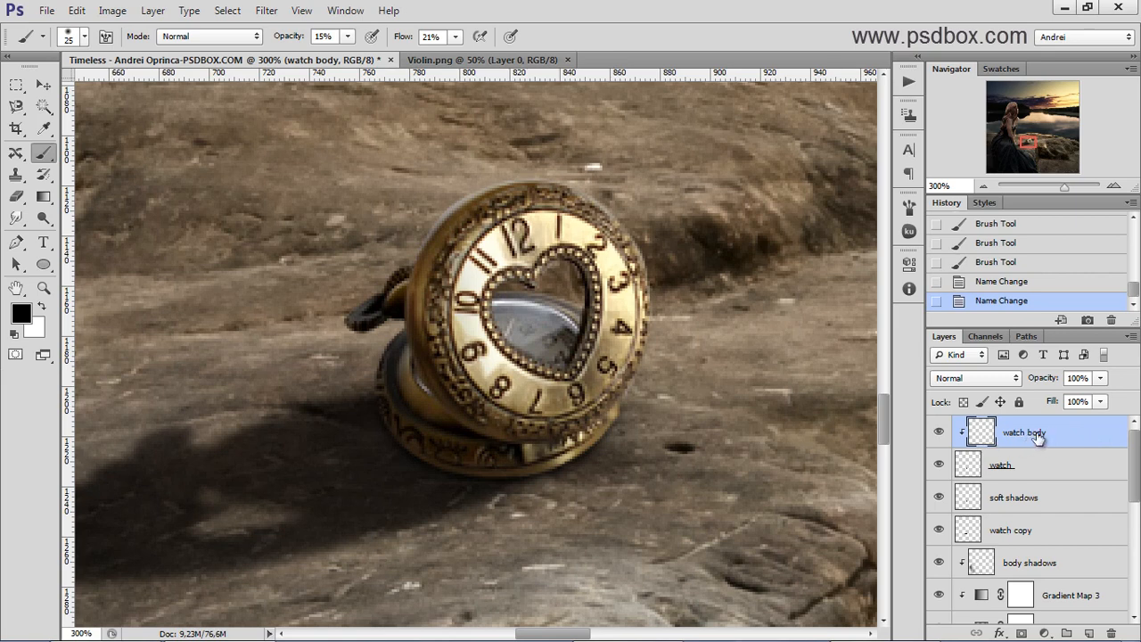
double_click(1040, 433)
click(1054, 433)
text(shadow)
key(Return)
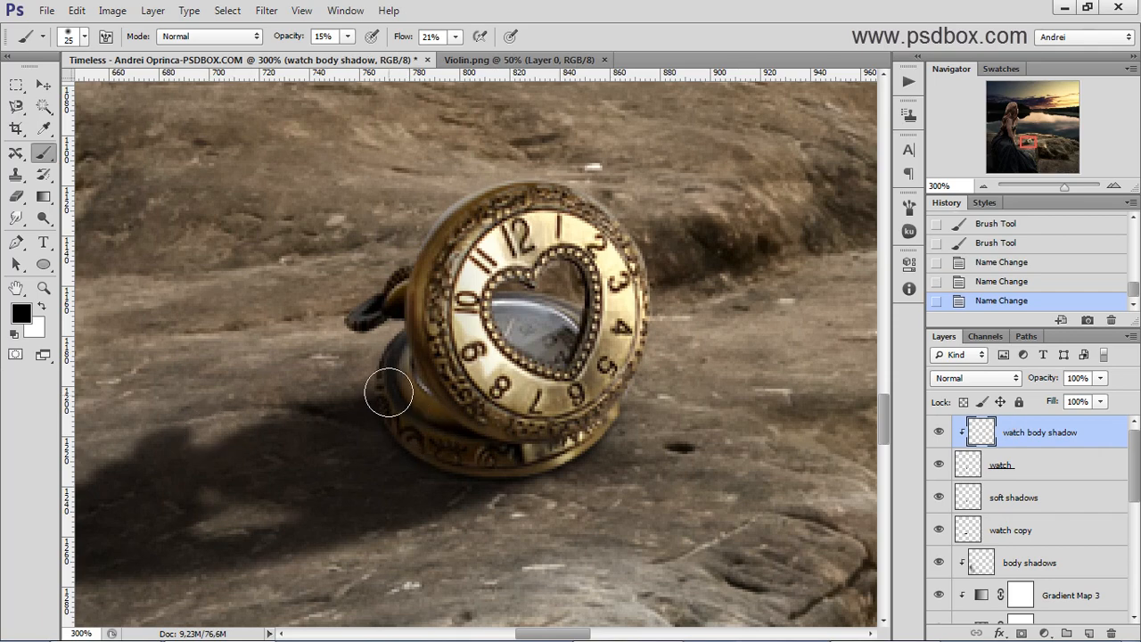
Step: Deepen the shading along the watch's base and left edge, comparing the scene with the shading layer hidden and shown
drag(574, 486, 418, 475)
drag(359, 351, 441, 409)
scroll(499, 414, down, 4)
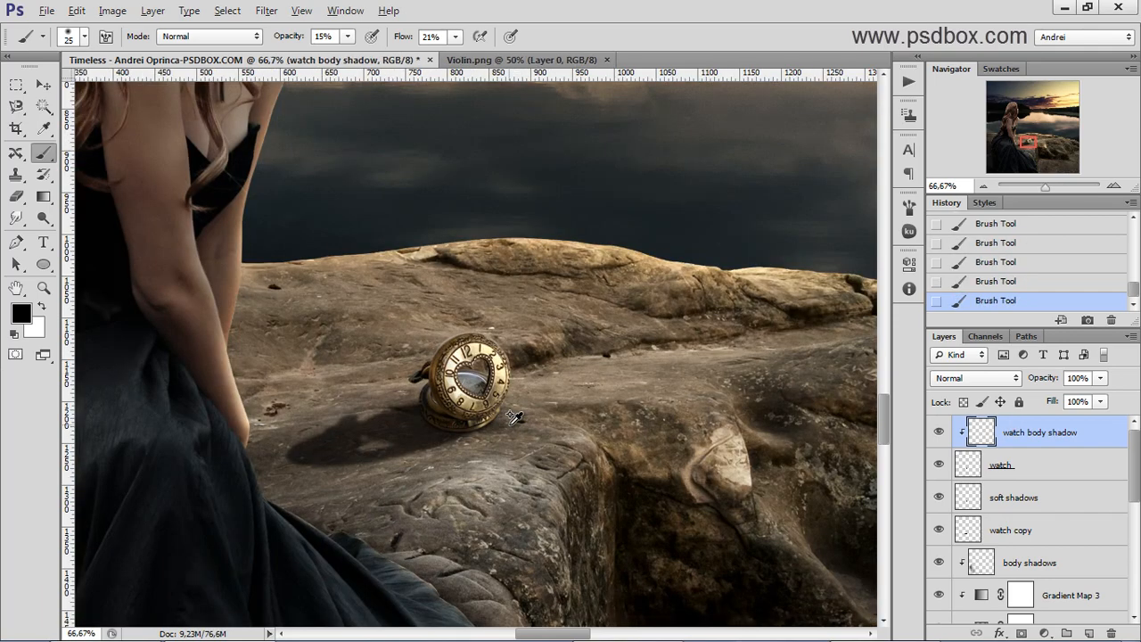
scroll(514, 418, up, 1)
click(940, 434)
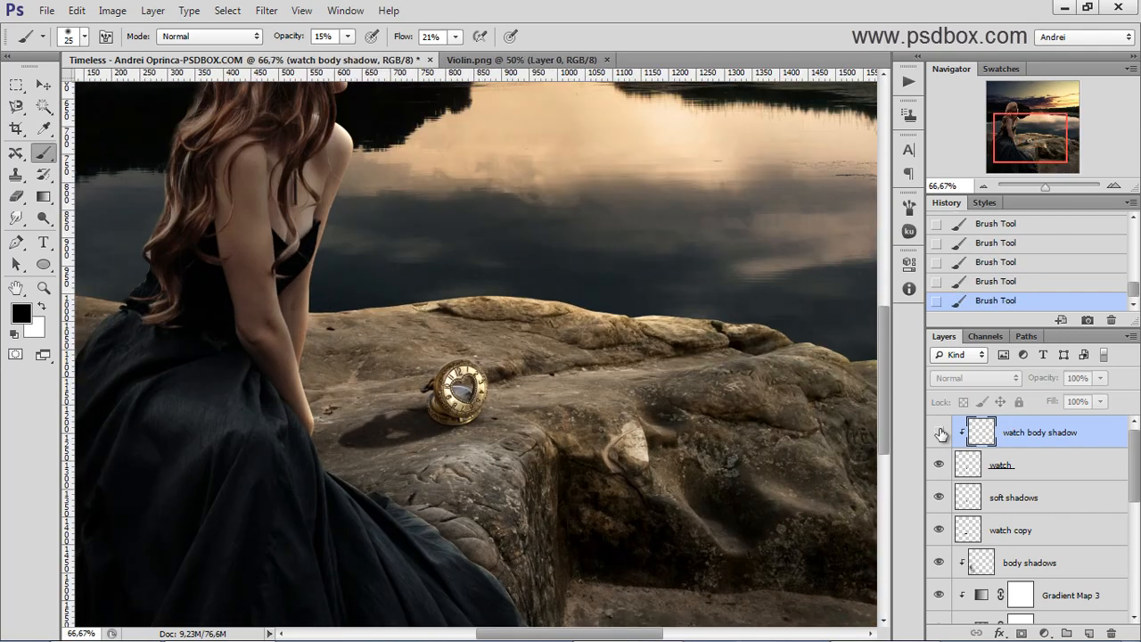
click(939, 433)
scroll(400, 339, down, 1)
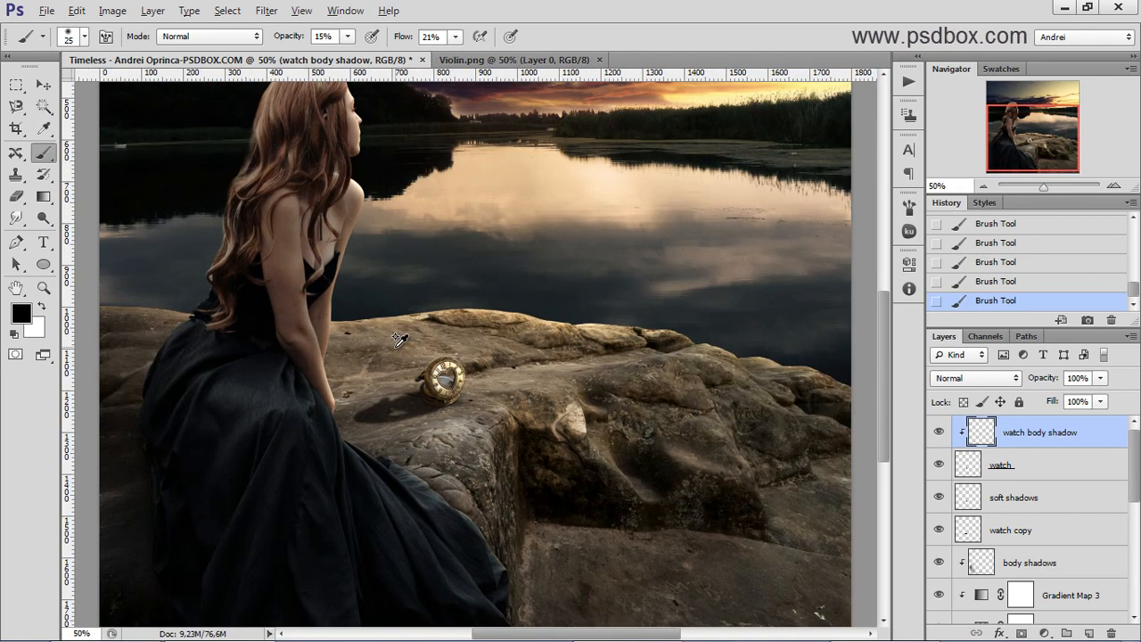
scroll(400, 340, down, 1)
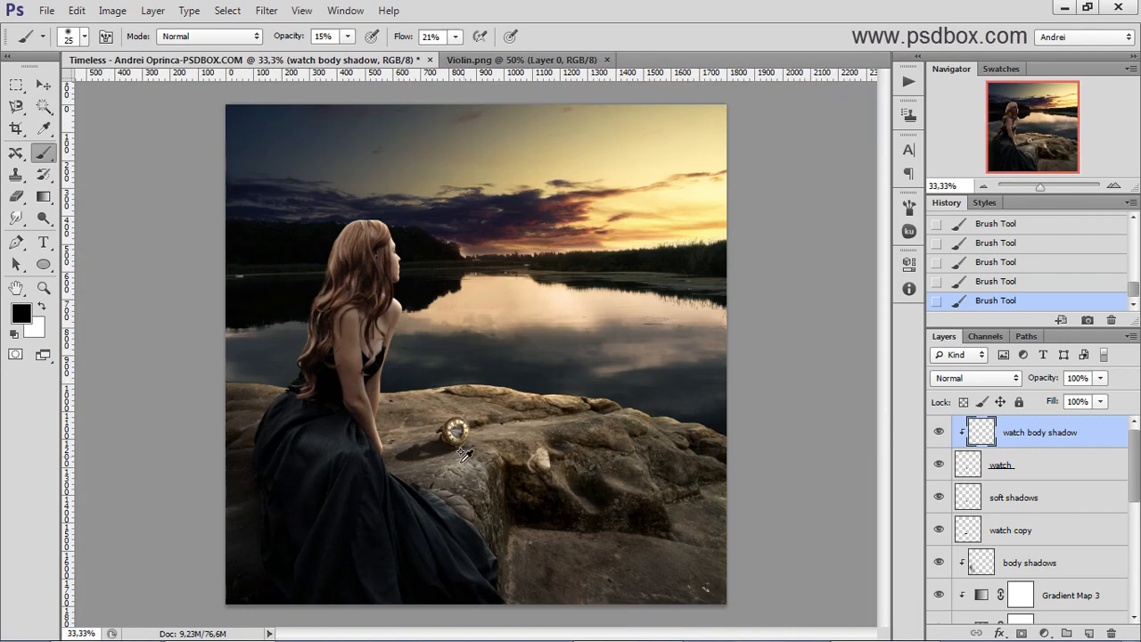
scroll(465, 455, up, 1)
scroll(463, 458, down, 1)
scroll(446, 461, up, 1)
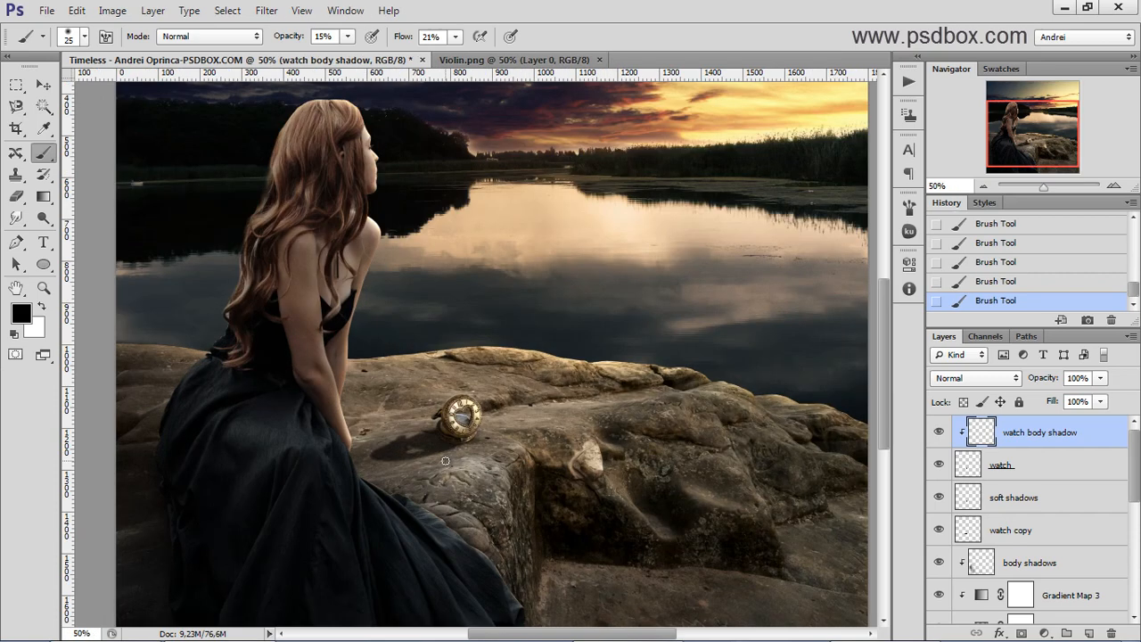
Step: Copy the whole violin image, close Violin.png, and paste the violin above the watch body shadow layer in the composite
click(504, 60)
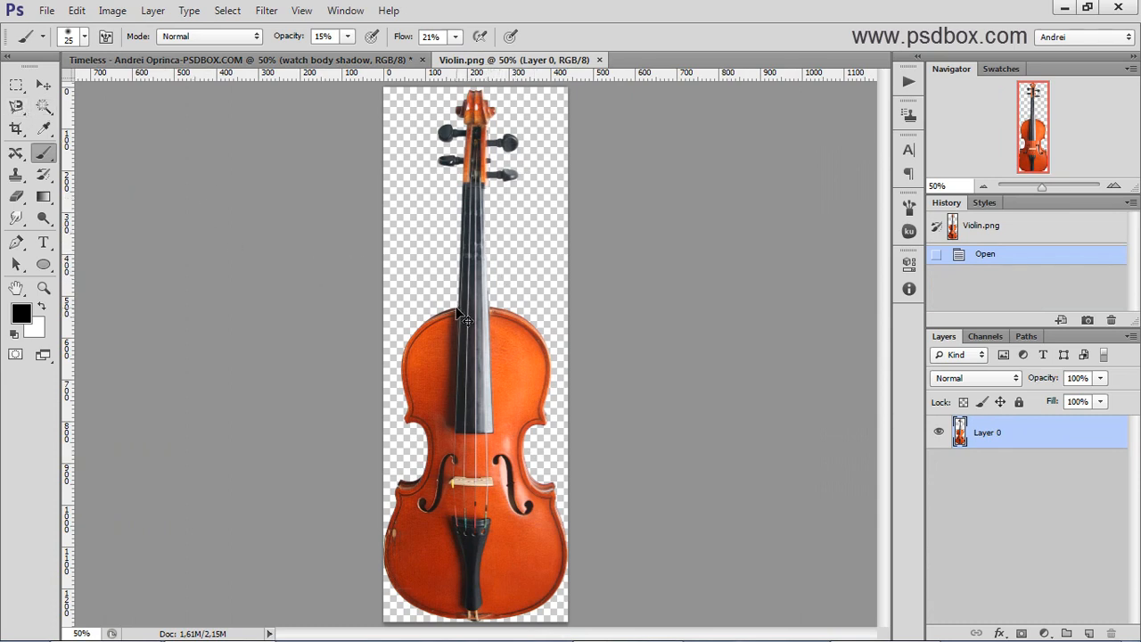
key(ctrl+plus)
key(ctrl+plus)
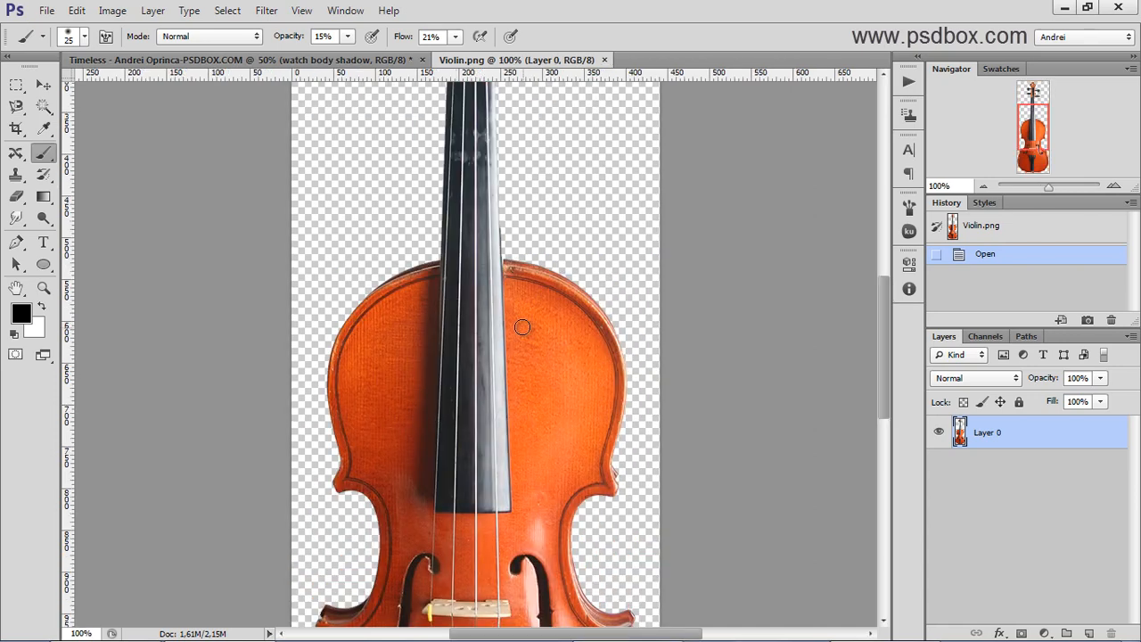
key(ctrl+minus)
key(ctrl+minus)
key(ctrl+a)
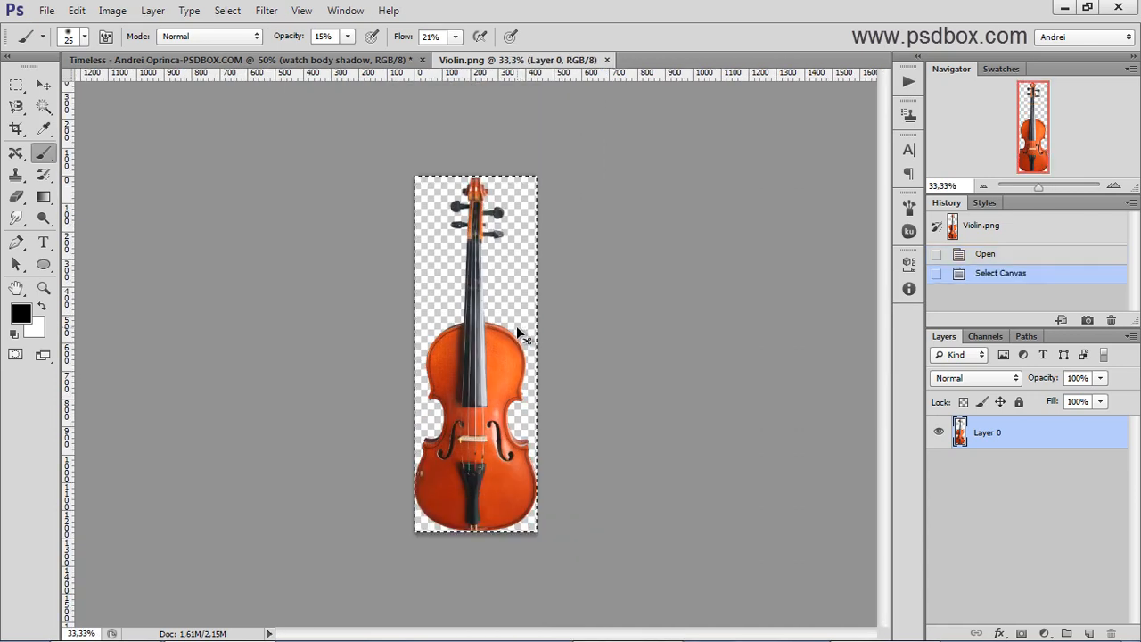
key(ctrl+w)
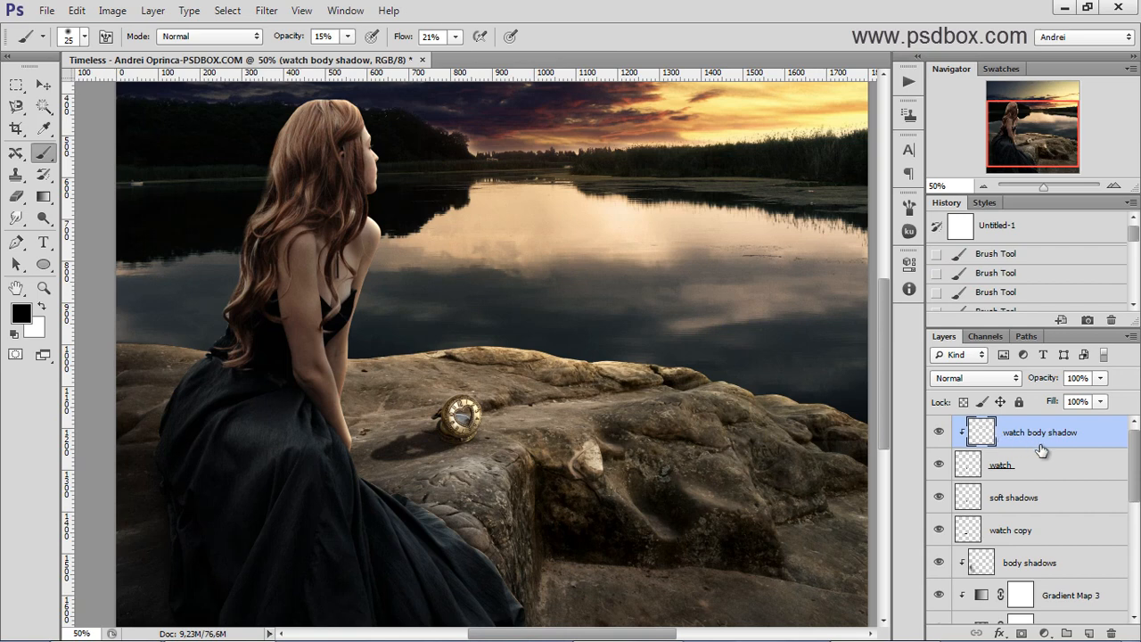
key(ctrl+v)
Step: Scale the pasted violin to about 59% on the rocks beside the dress, then try about 54% and undo that
key(ctrl+t)
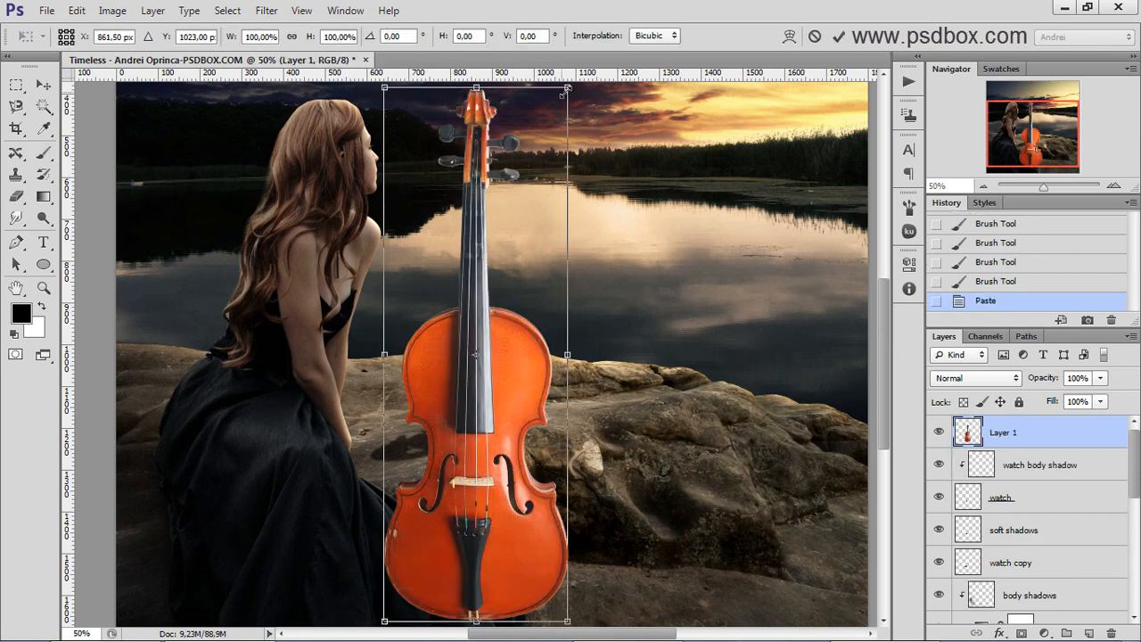
drag(567, 89, 446, 295)
drag(473, 552, 637, 570)
key(ctrl+minus)
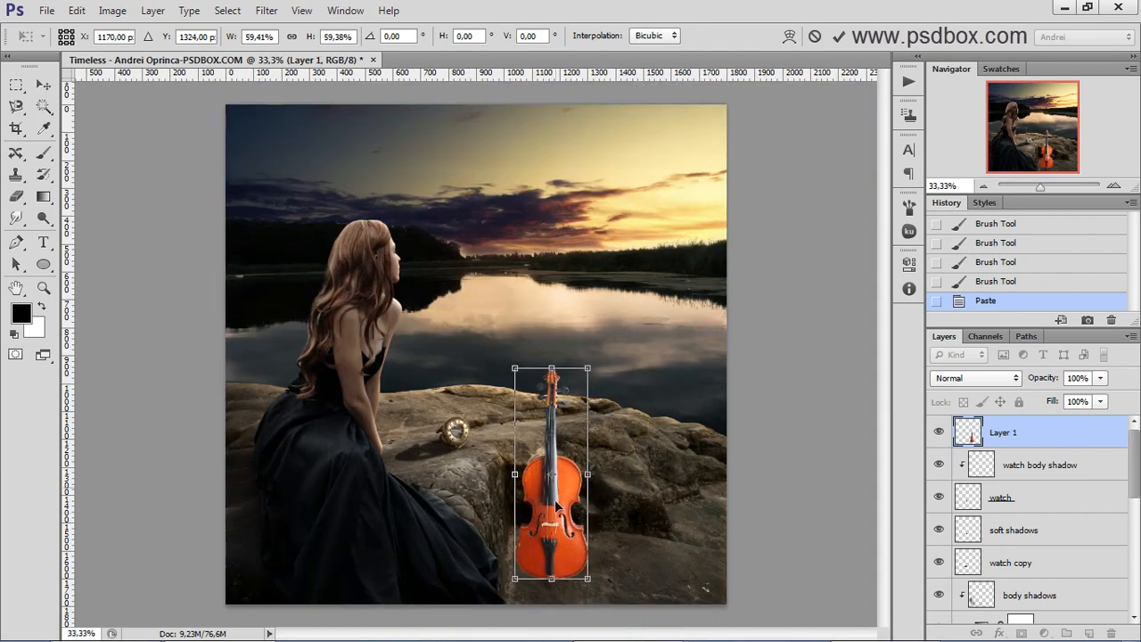
mouse_move(558, 492)
mouse_down()
mouse_move(559, 517)
mouse_move(559, 507)
mouse_up()
mouse_move(589, 381)
mouse_down()
mouse_move(588, 428)
mouse_move(584, 389)
mouse_move(582, 401)
mouse_up()
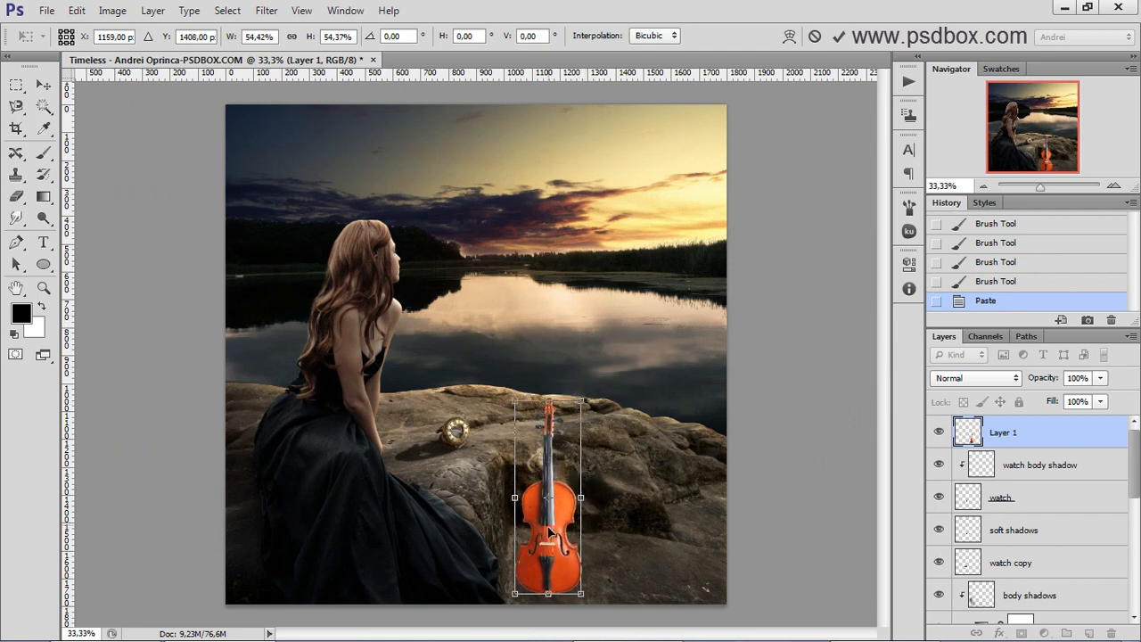
key(ctrl+z)
Step: Compare the violin's size next to the woman, scale it to about 53.5%, and place it on the lower rocks beside her dress
drag(450, 449, 545, 451)
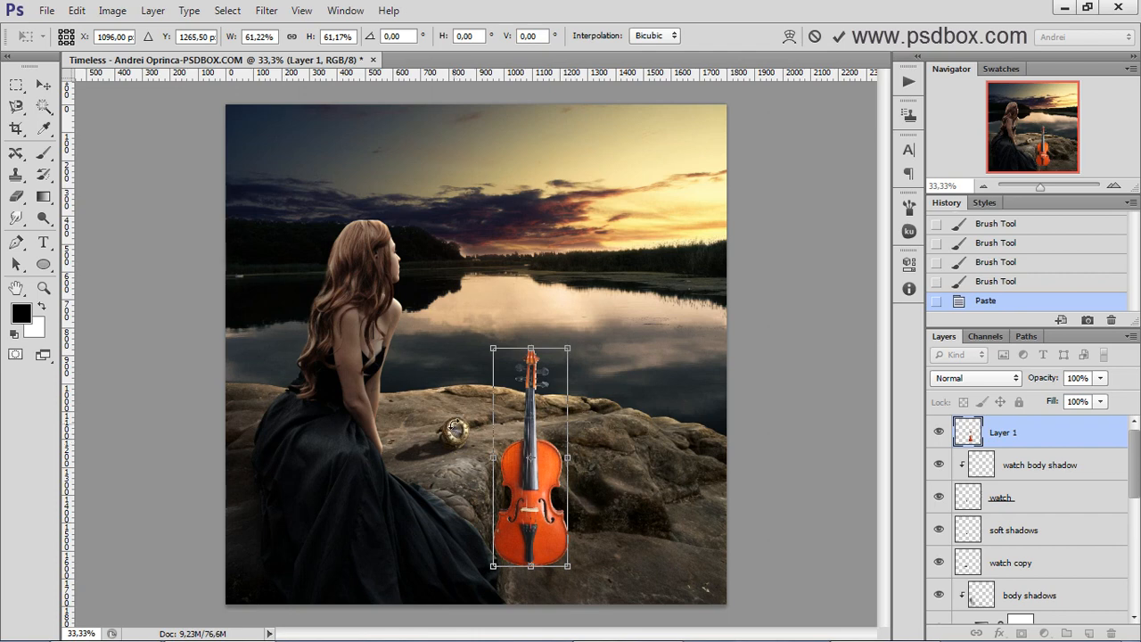
drag(551, 467, 571, 502)
drag(521, 462, 428, 367)
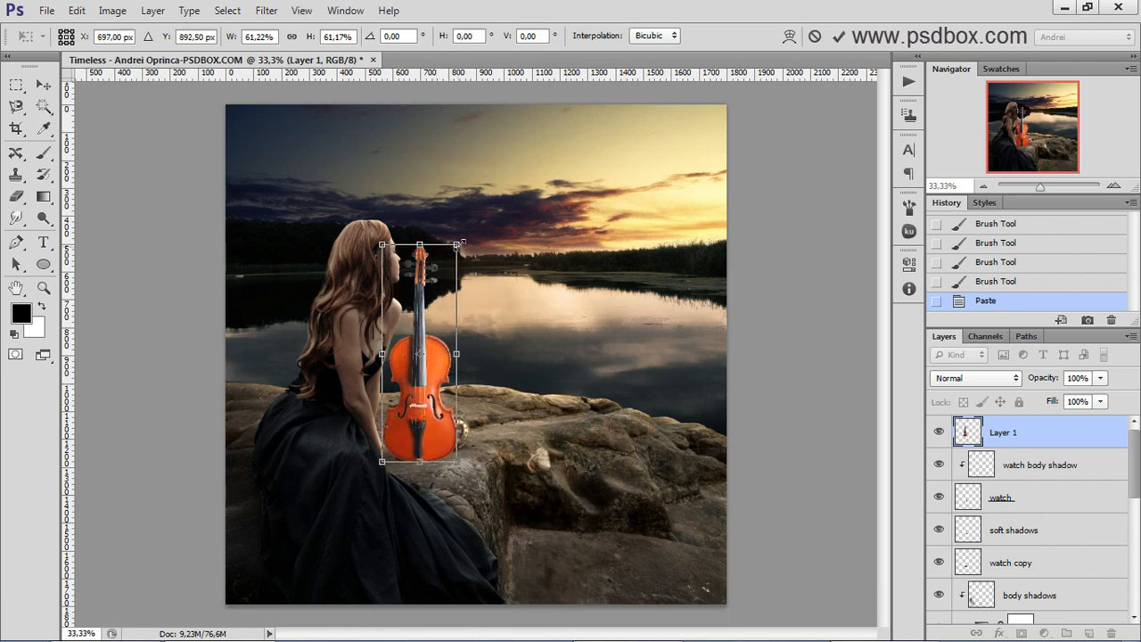
drag(451, 254, 442, 283)
mouse_move(431, 347)
mouse_down()
mouse_move(579, 424)
mouse_move(572, 465)
mouse_move(569, 441)
mouse_move(461, 364)
mouse_move(461, 308)
mouse_move(454, 325)
mouse_move(570, 459)
mouse_up()
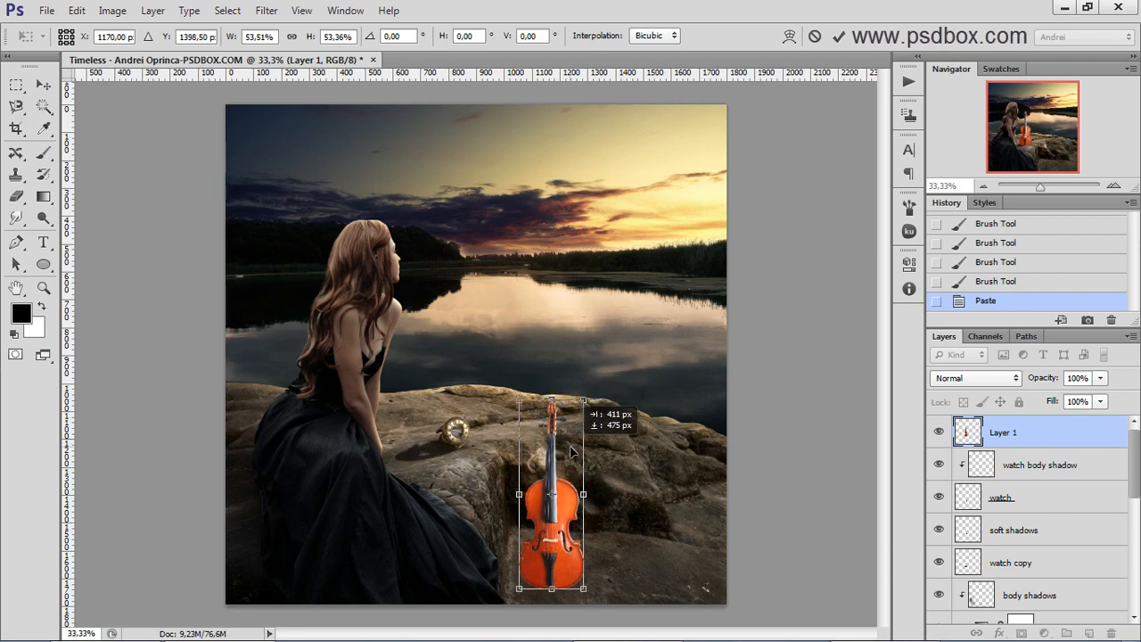
key(Return)
Step: Try flipping the violin horizontally with Free Transform
key(b)
key(ctrl+plus)
key(ctrl+plus)
key(ctrl+plus)
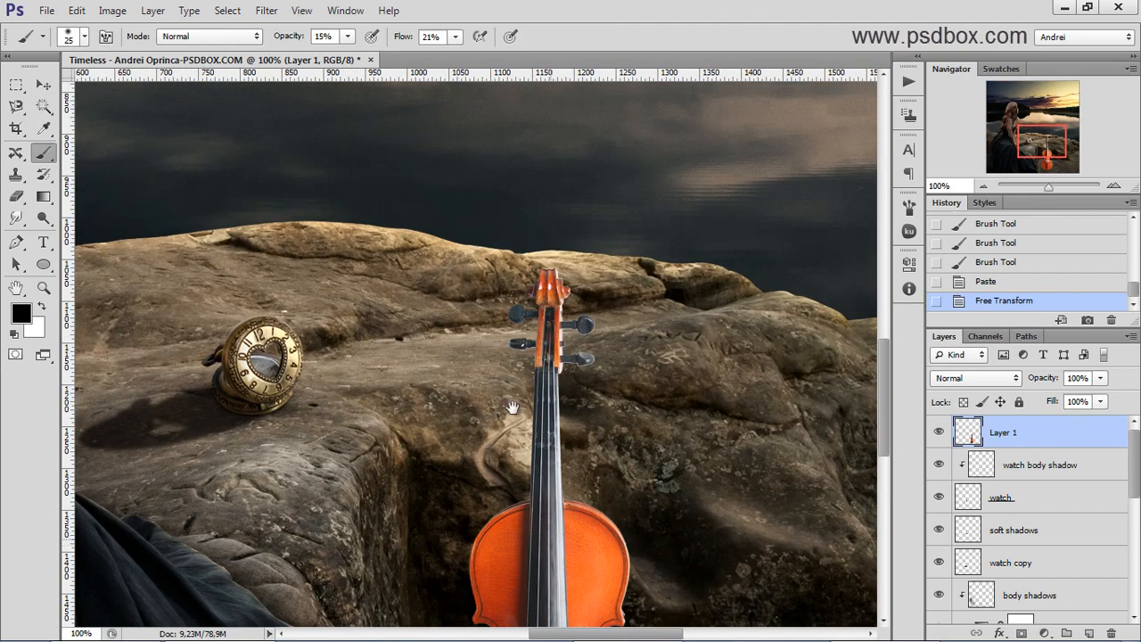
drag(513, 408, 468, 224)
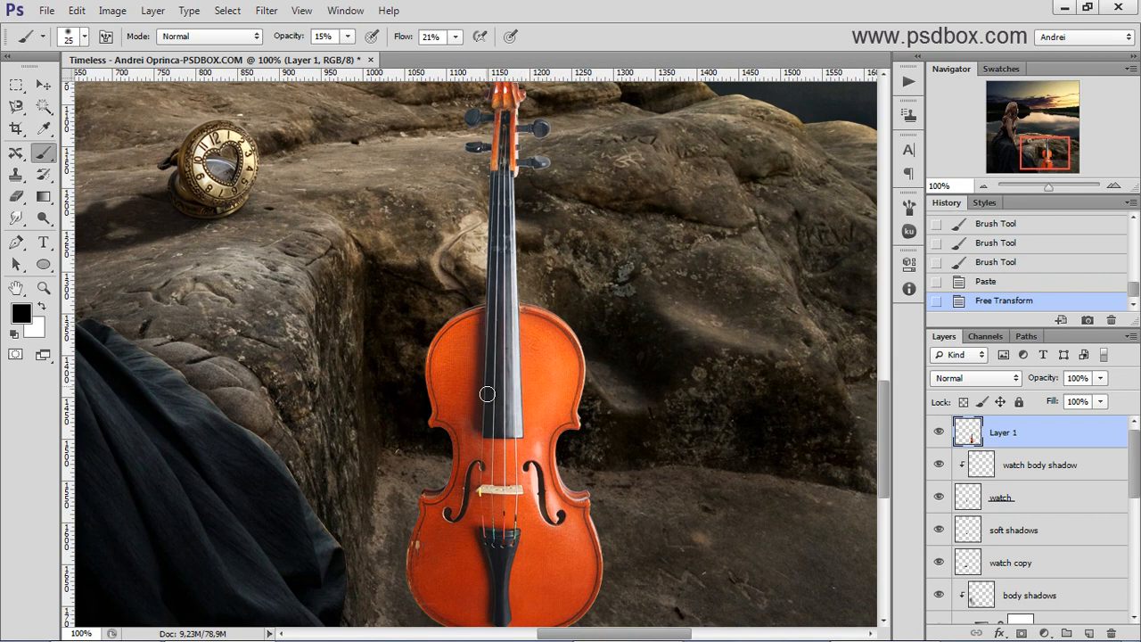
key(ctrl+t)
right_click(510, 364)
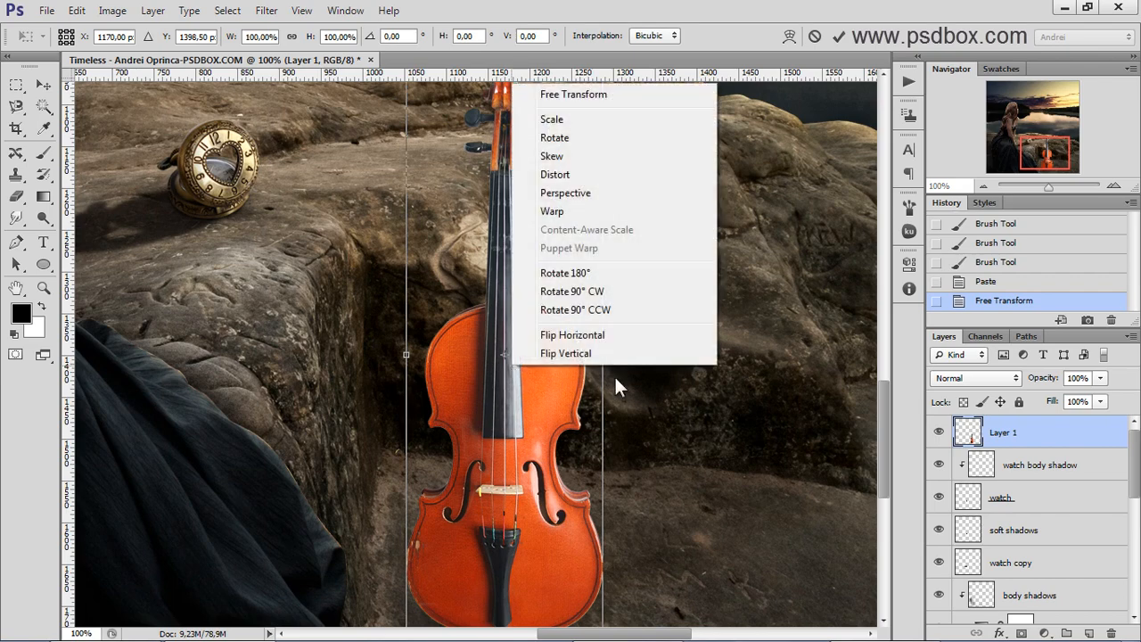
click(570, 335)
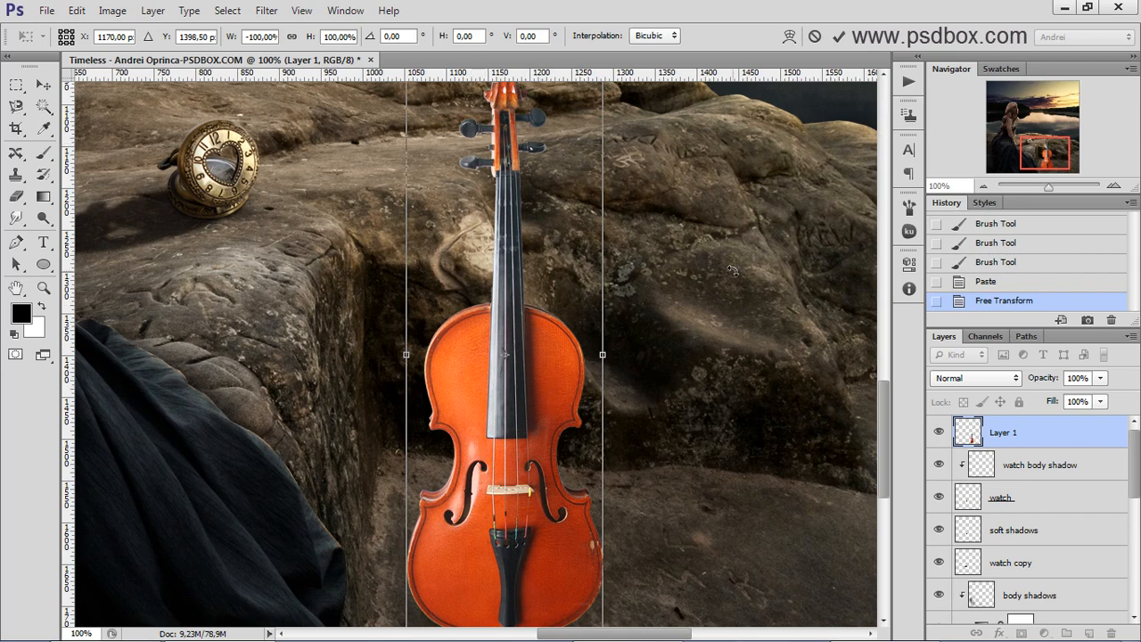
key(Return)
key(b)
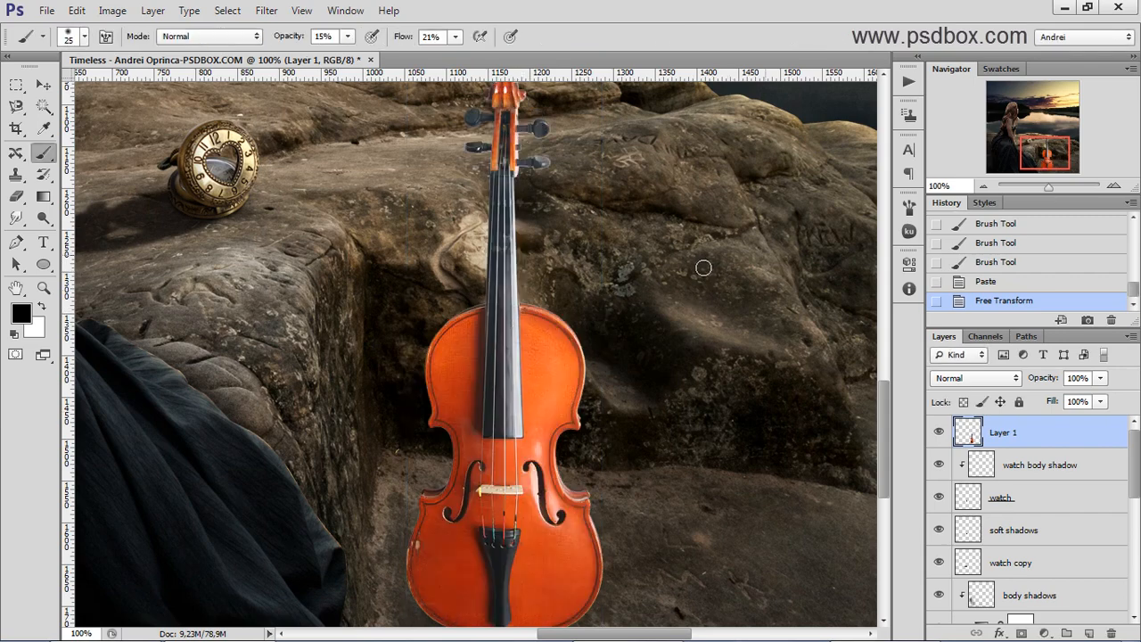
Step: Move the violin slightly up and to the left on the rocks
key(ctrl+minus)
key(ctrl+minus)
click(56, 85)
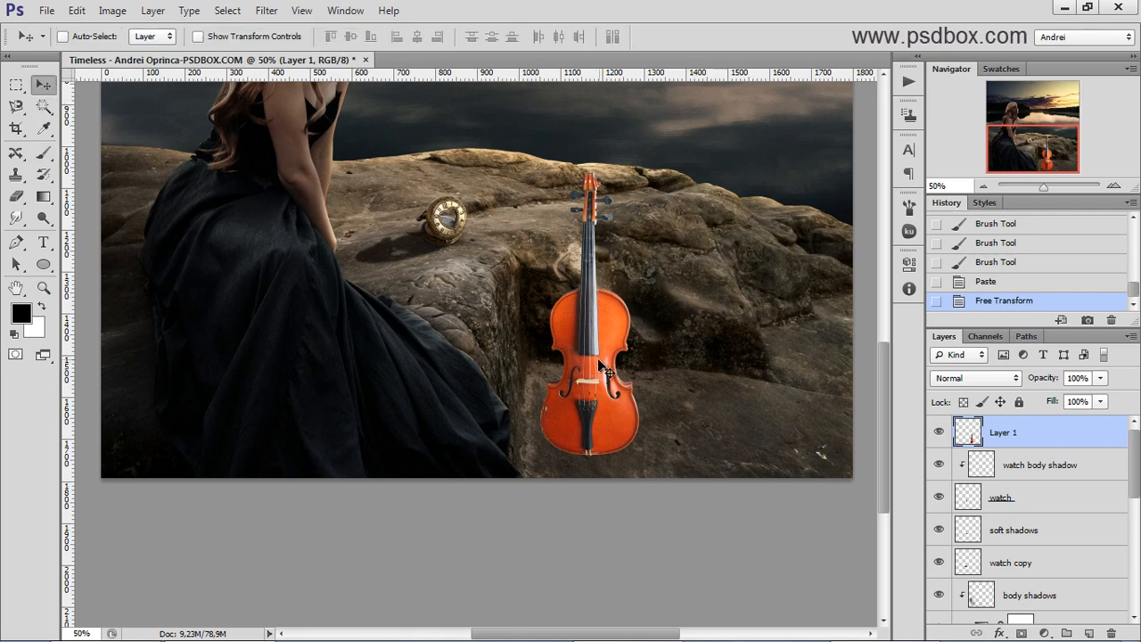
drag(595, 362, 589, 350)
key(ctrl+plus)
key(ctrl+plus)
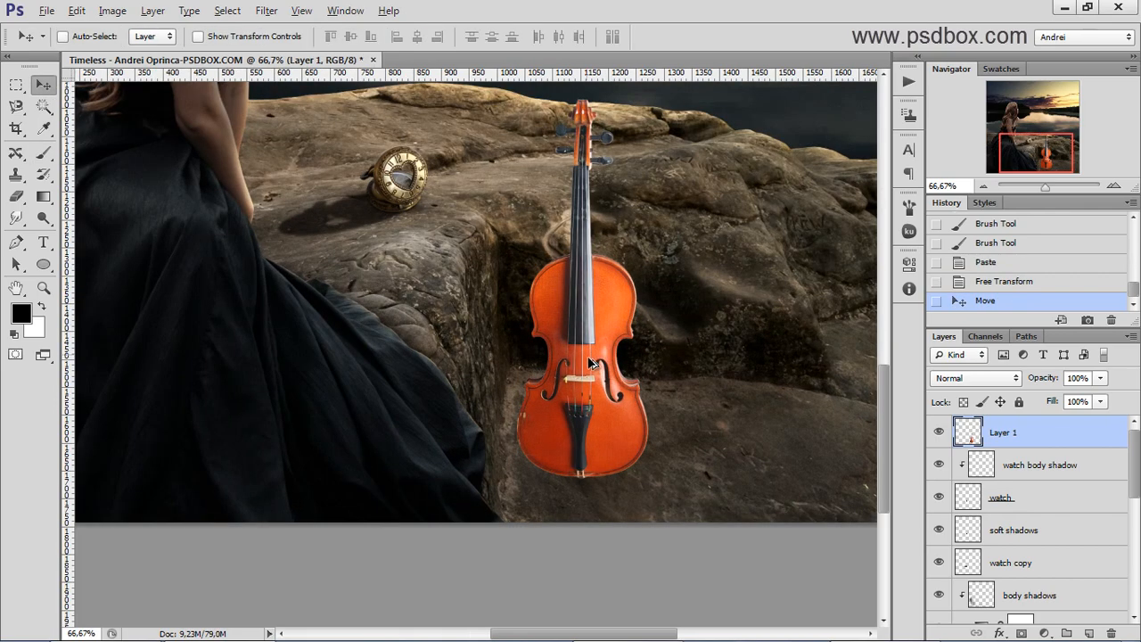
Step: Rename the pasted violin image's layer as violin
double_click(1000, 434)
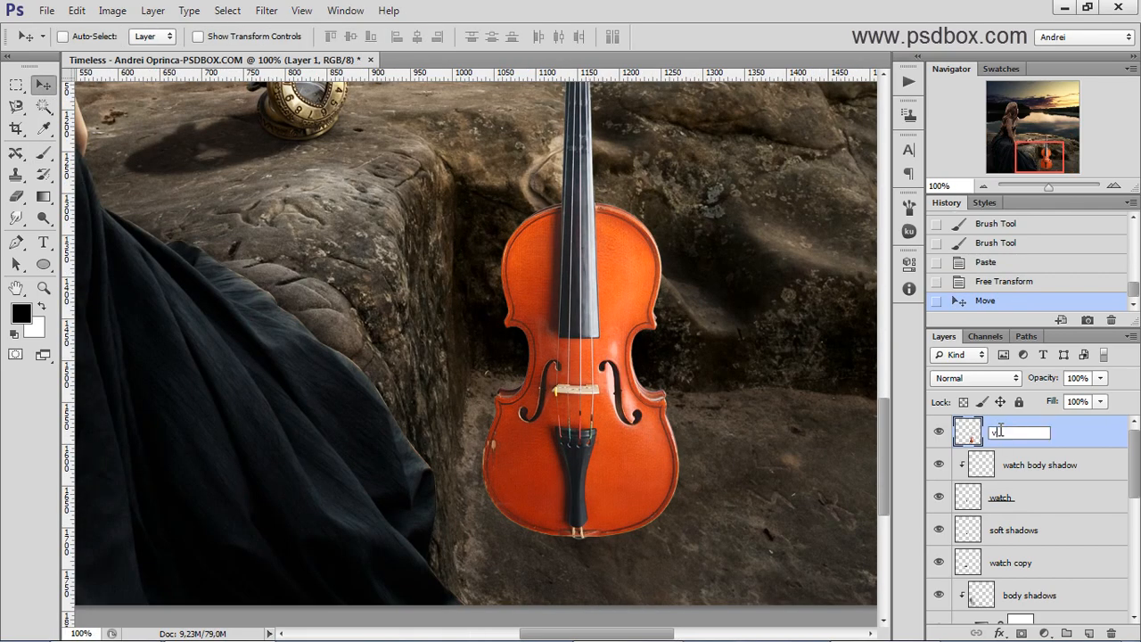
key(Return)
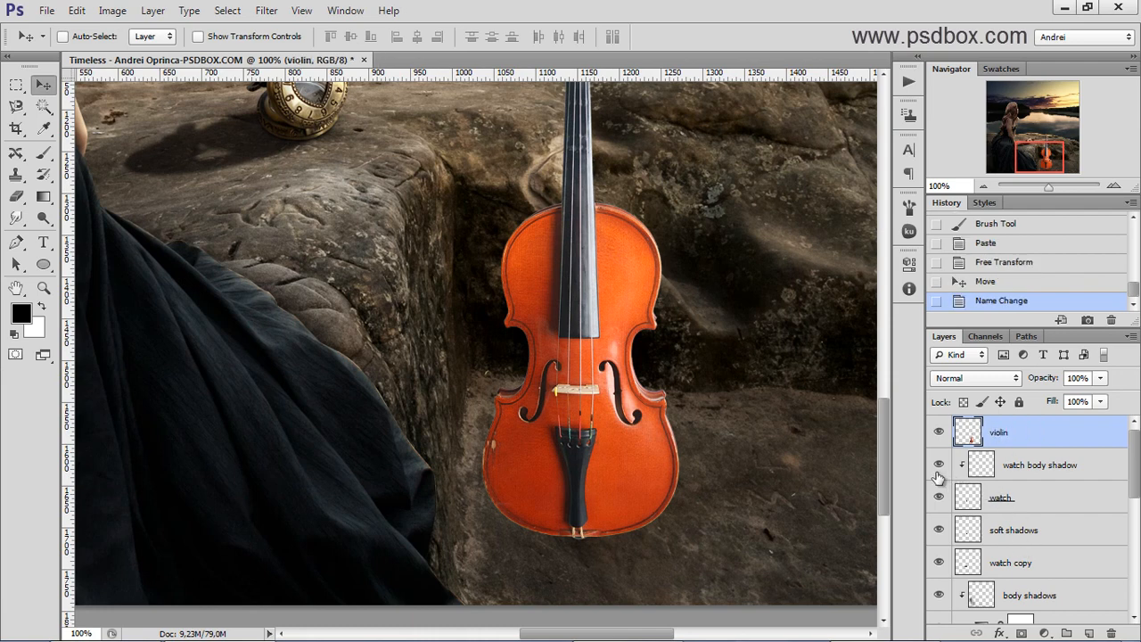
click(1090, 632)
key(ctrl+z)
Step: Add a Gradient Overlay to the violin layer using the Foreground to Transparent gradient
scroll(591, 281, down, 1)
scroll(591, 281, down, 1)
drag(654, 273, 599, 392)
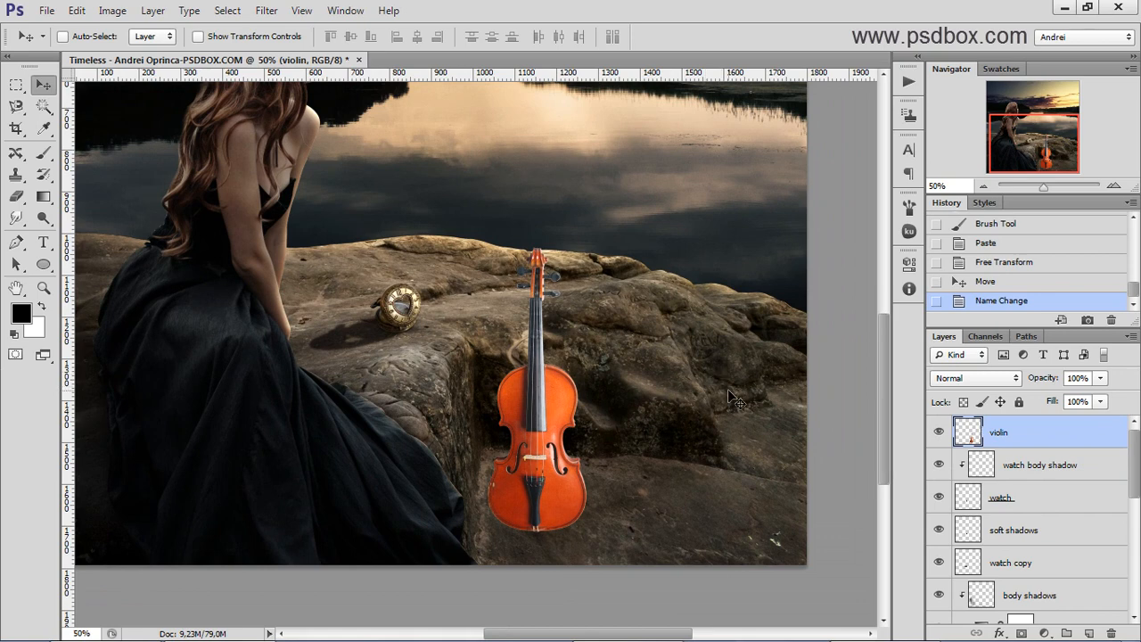
double_click(1093, 440)
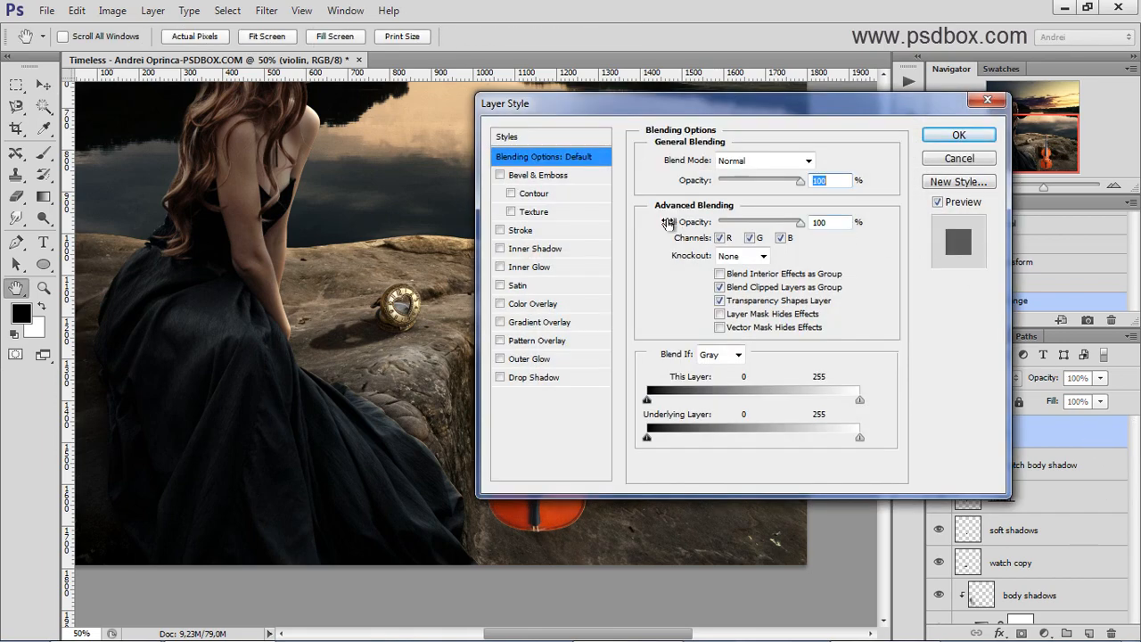
drag(754, 120, 798, 145)
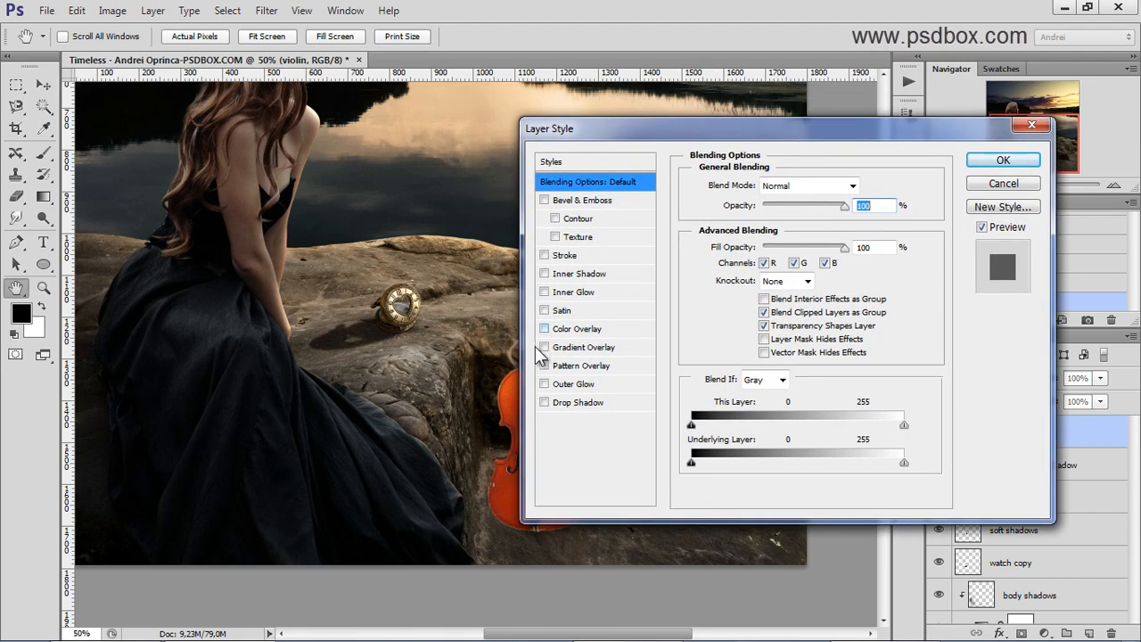
click(584, 347)
drag(703, 148, 838, 188)
click(916, 263)
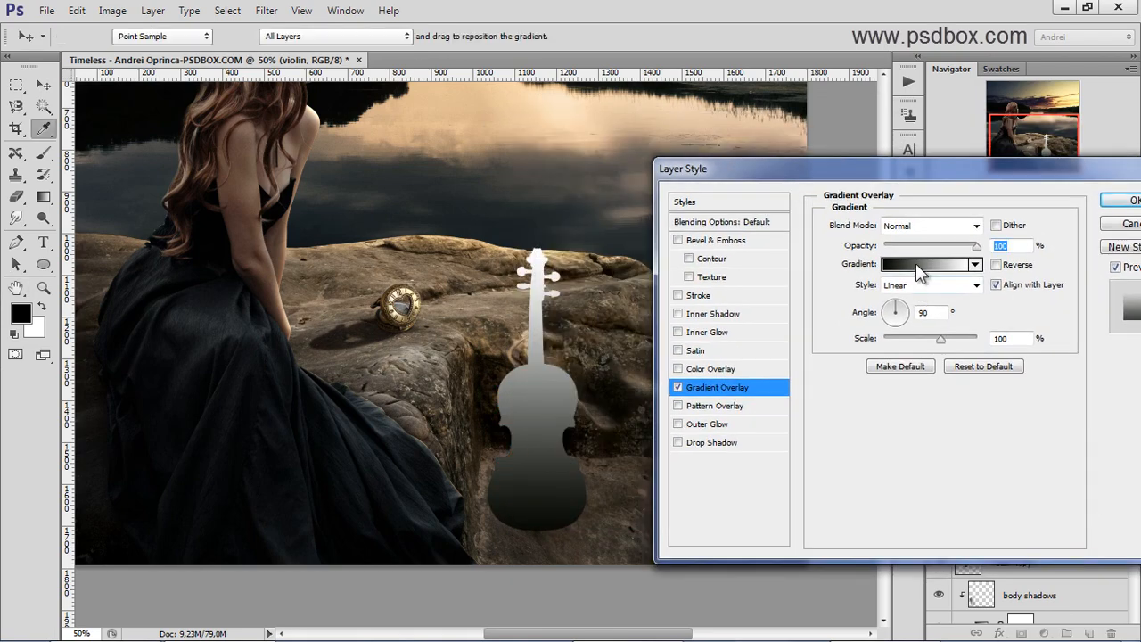
click(737, 211)
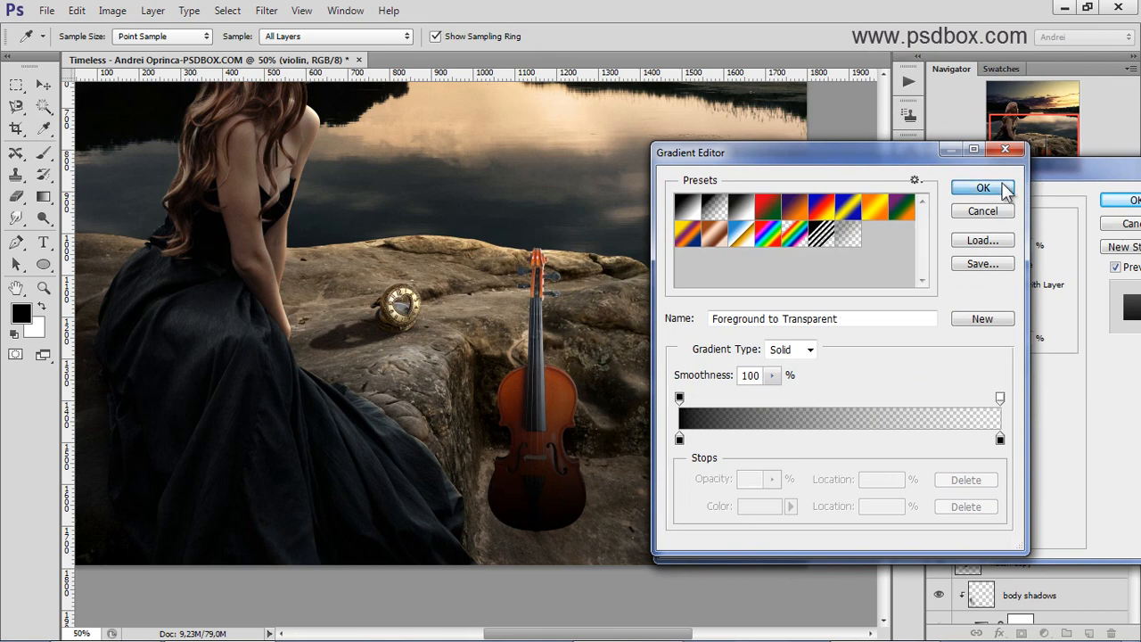
click(999, 188)
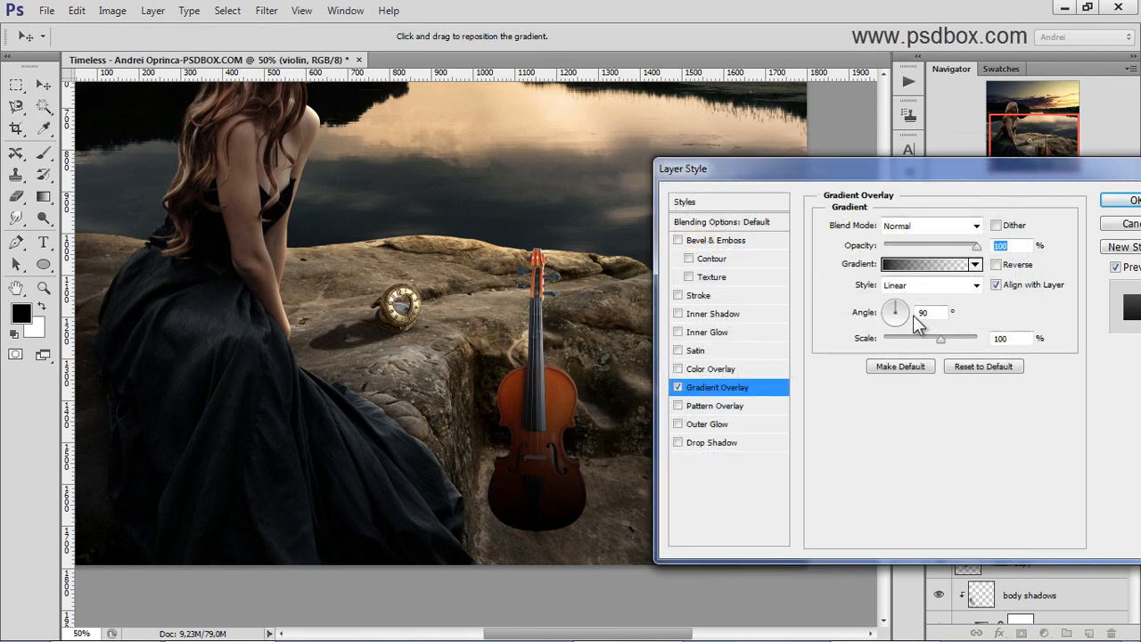
Step: Set the gradient overlay to a 55° angle, 80% scale, Soft Light blend mode and 90% opacity
drag(898, 322, 908, 308)
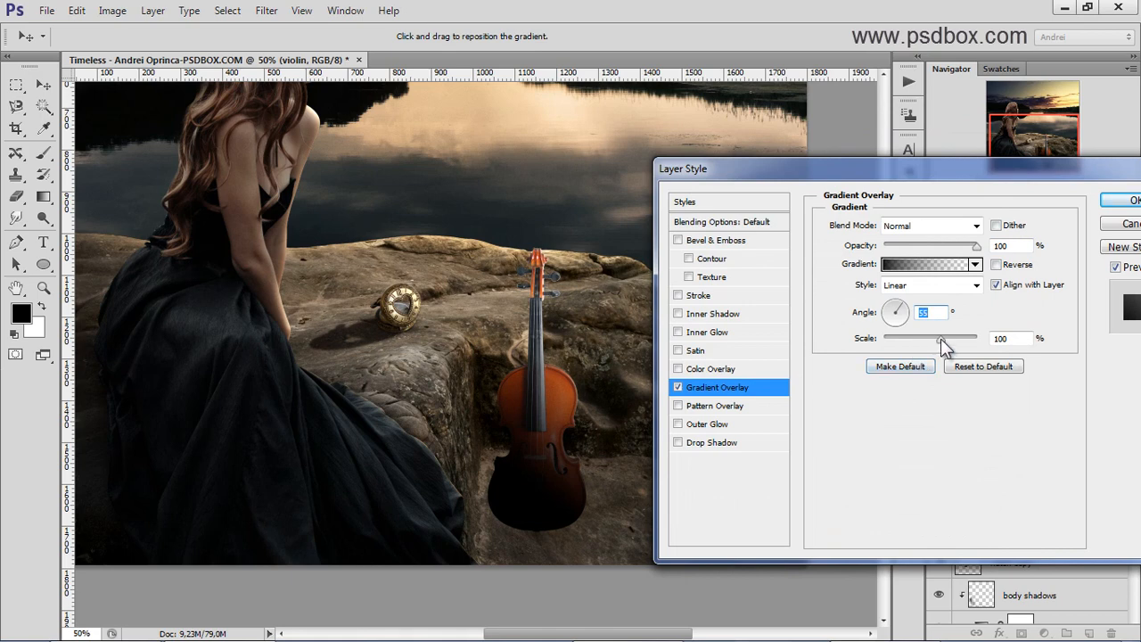
key(Tab)
text(80)
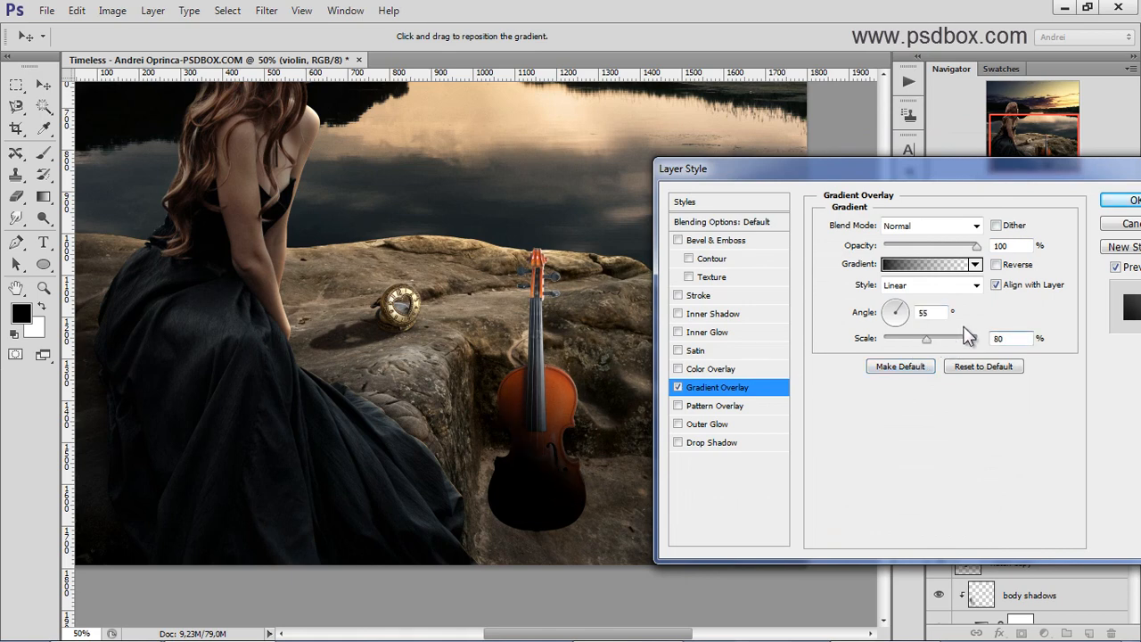
click(928, 225)
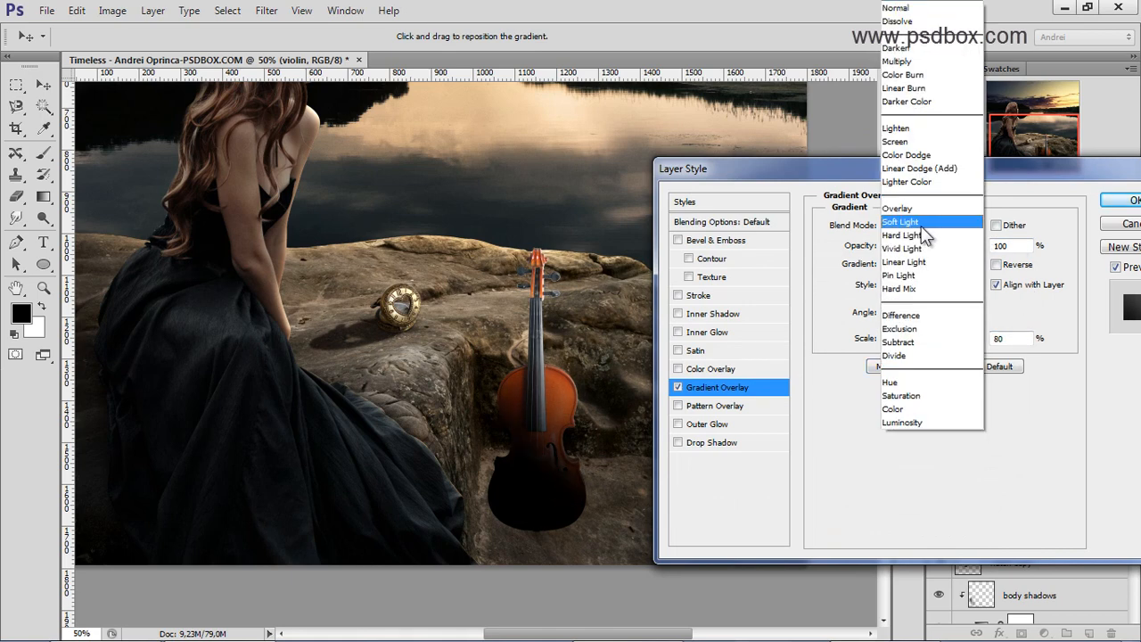
click(924, 227)
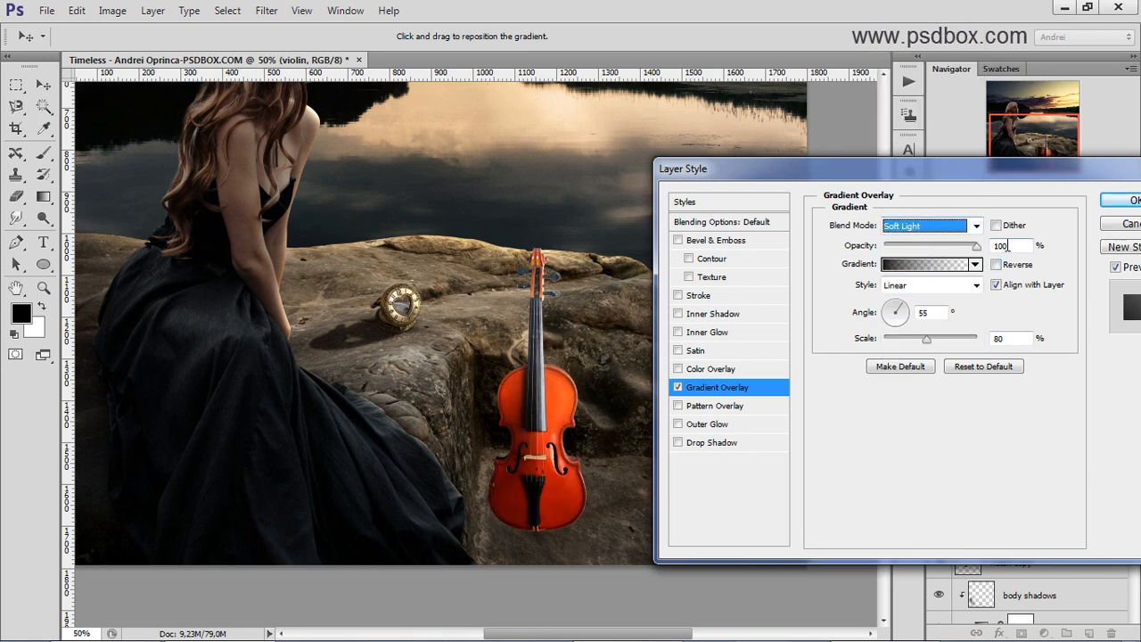
drag(1008, 246, 956, 246)
text(90)
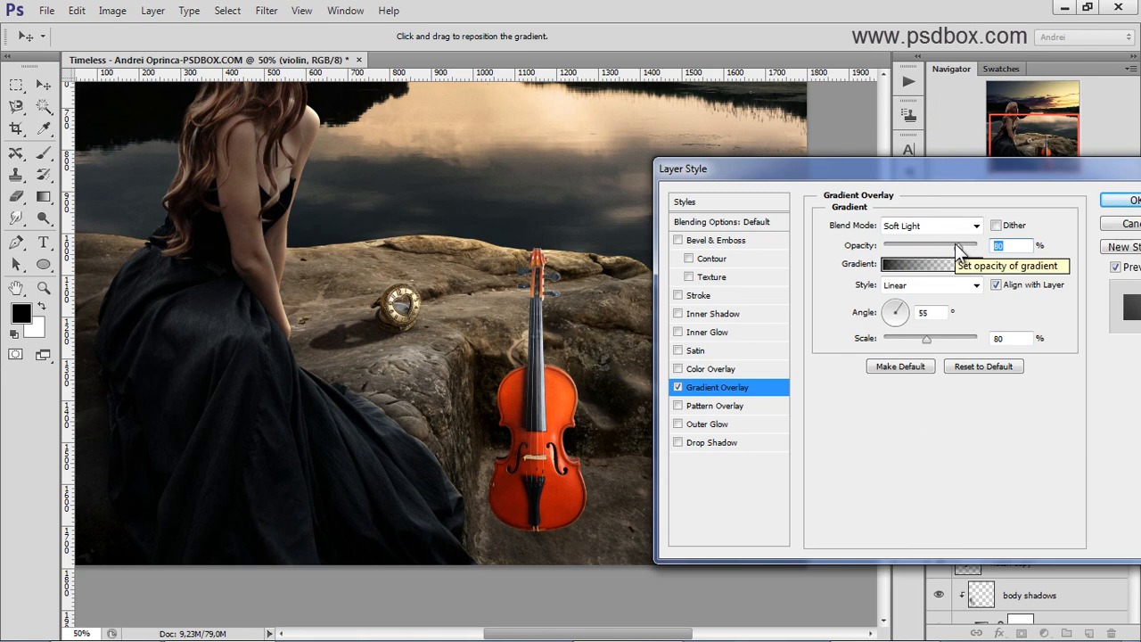
Step: Add a Color Overlay to the violin layer in dark brown, about #4f4234
click(722, 369)
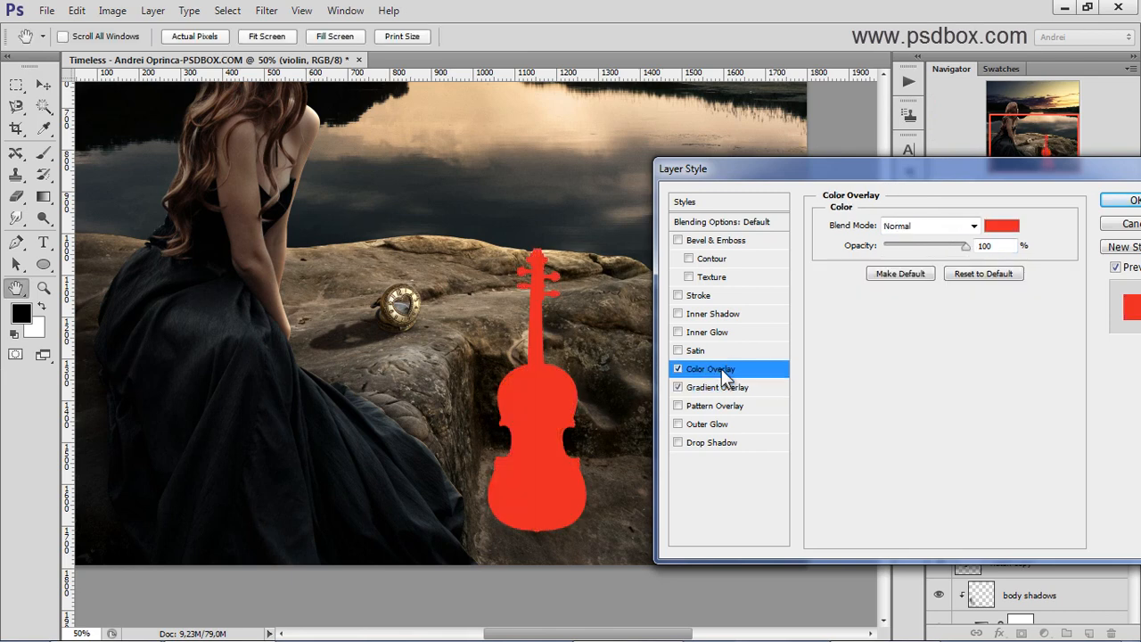
click(1003, 228)
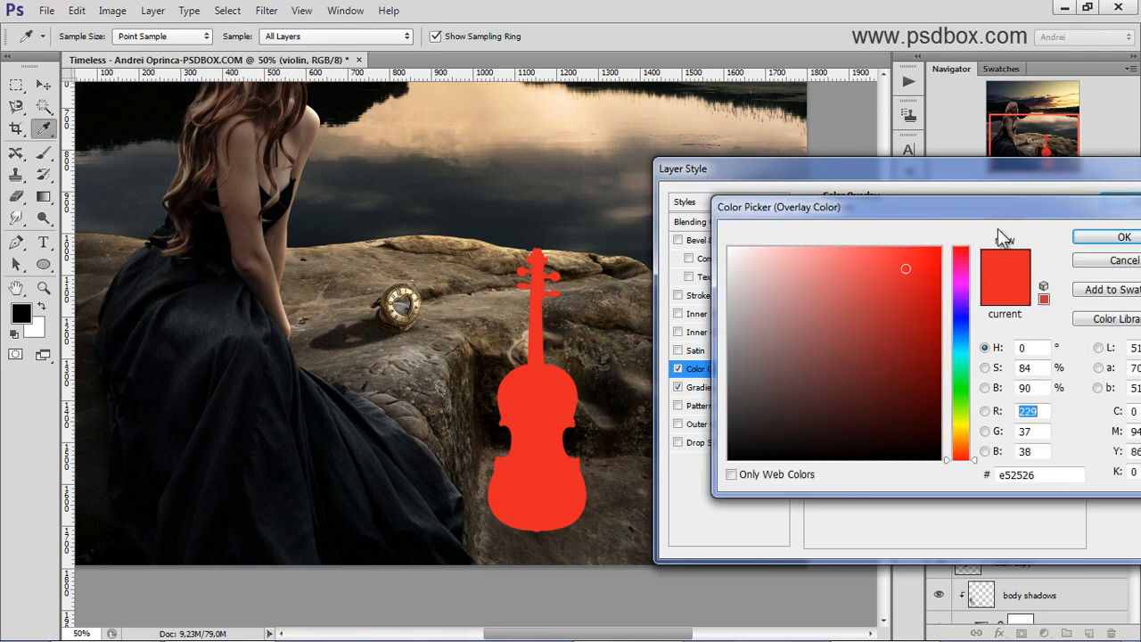
drag(963, 445, 963, 443)
click(801, 390)
drag(801, 390, 801, 388)
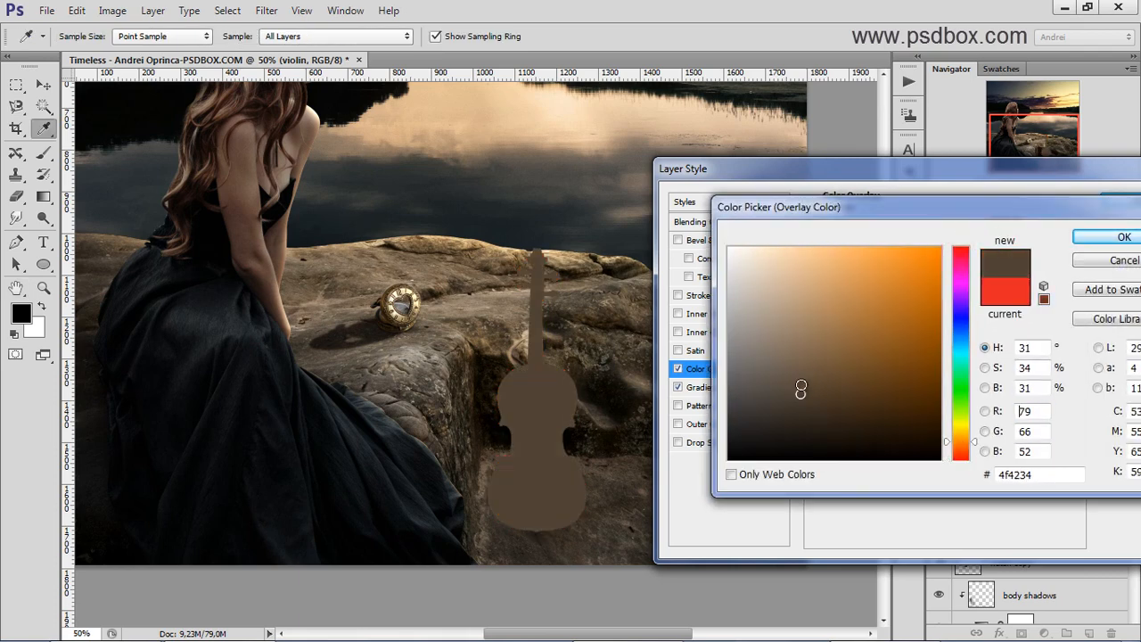
click(1122, 236)
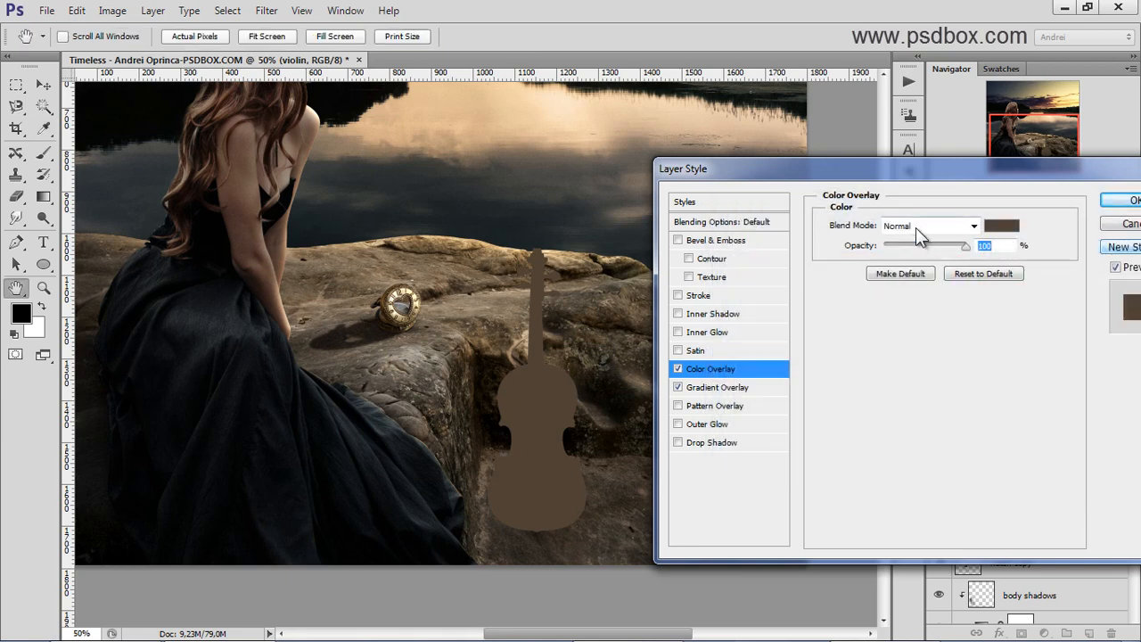
Step: Set the color overlay to Soft Light at 45% opacity, apply the layer style and collapse the violin layer's effects list
click(916, 227)
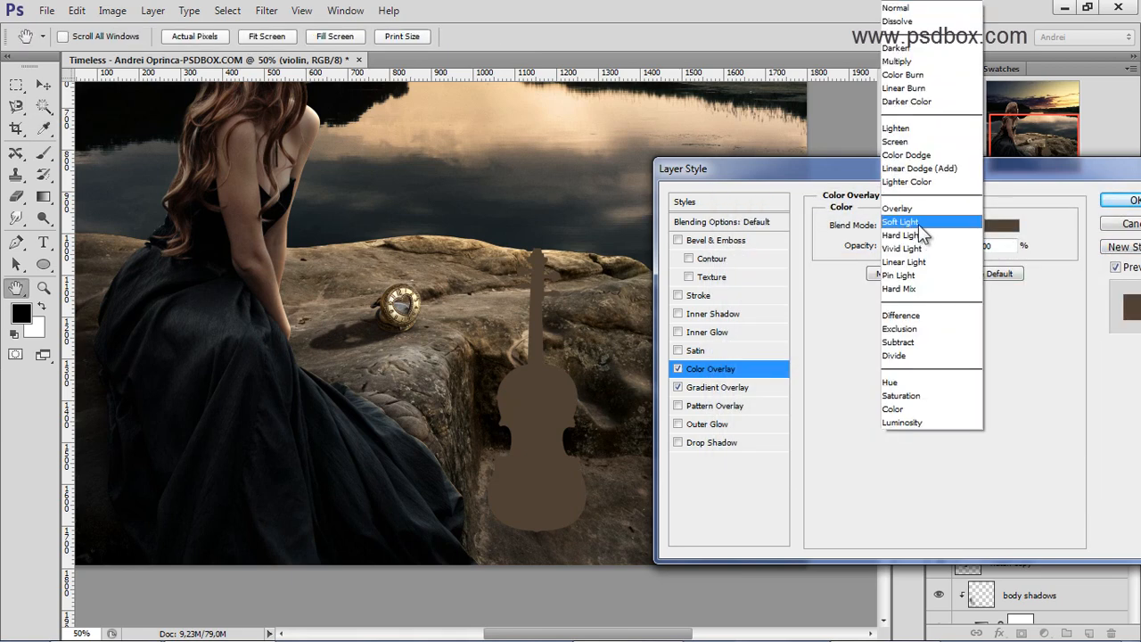
click(919, 221)
drag(966, 247, 928, 245)
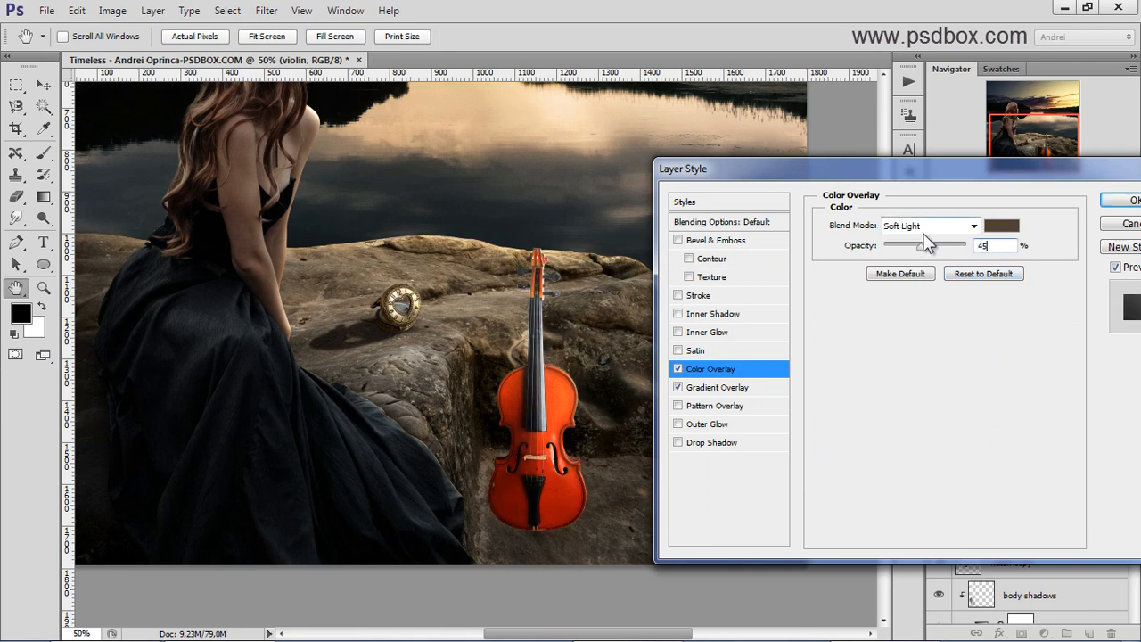
click(1120, 200)
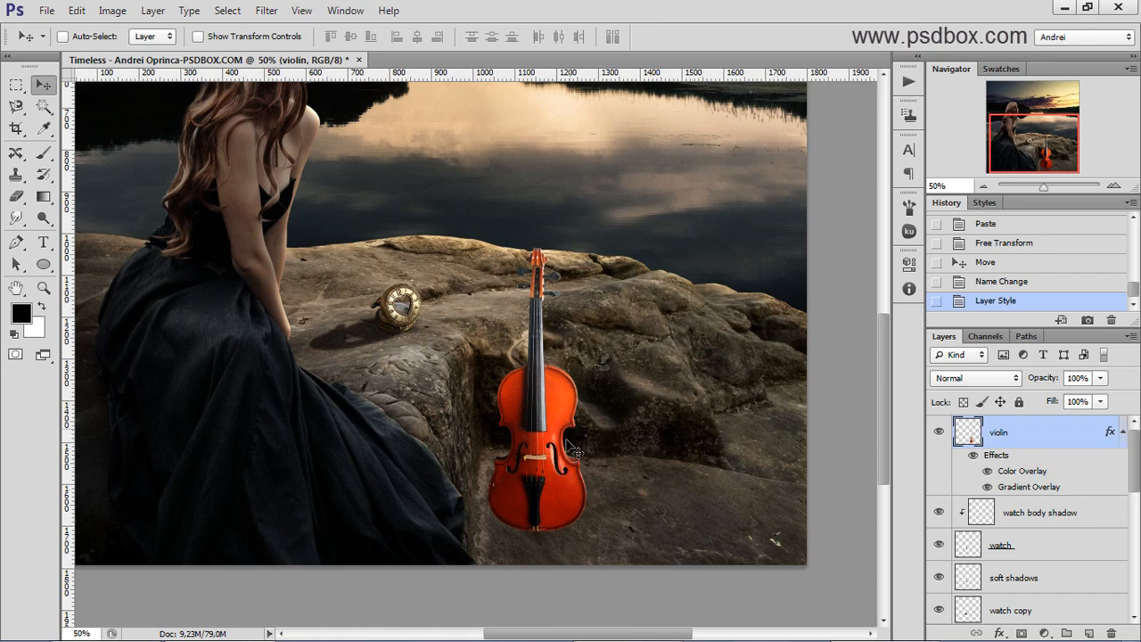
click(1123, 432)
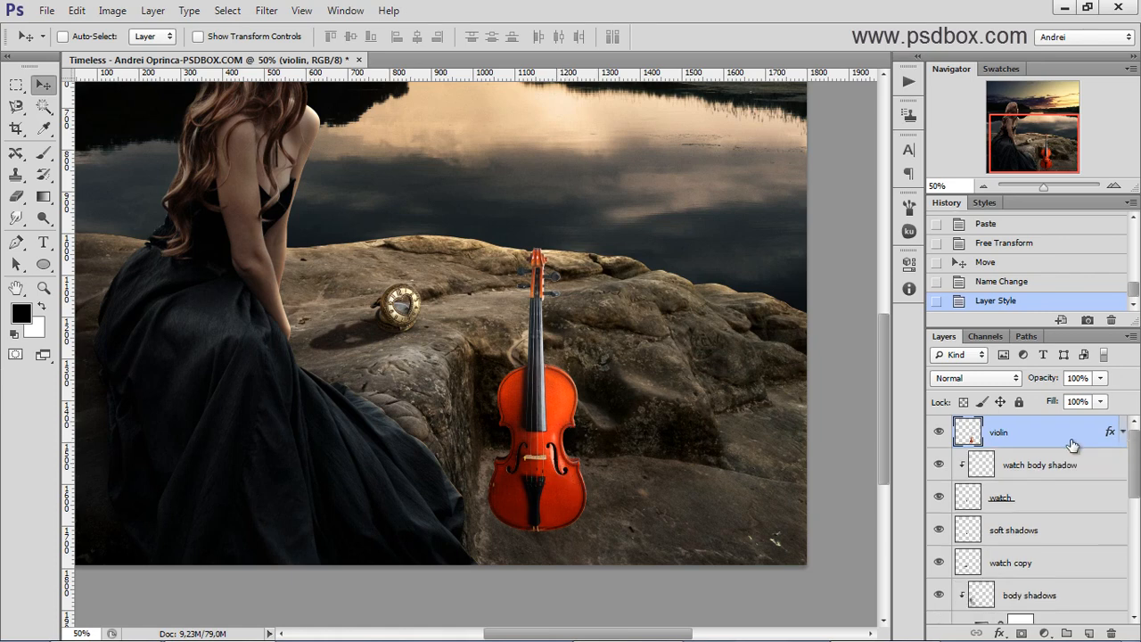
Step: Add a Hue/Saturation adjustment layer above the violin and clip it to the violin layer
click(1045, 633)
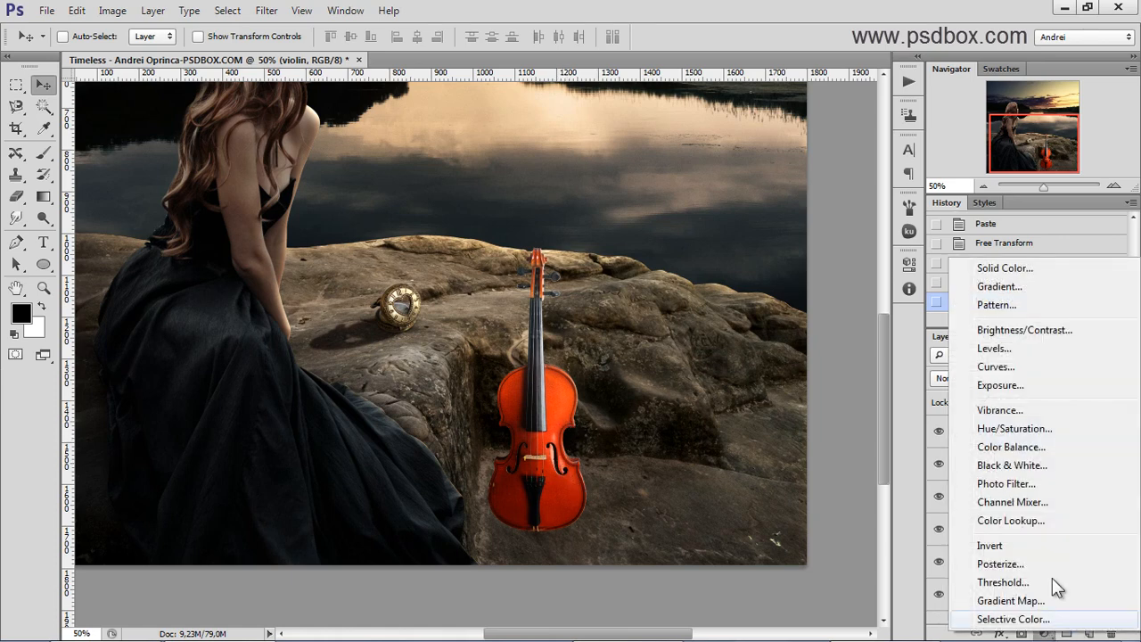
click(1030, 429)
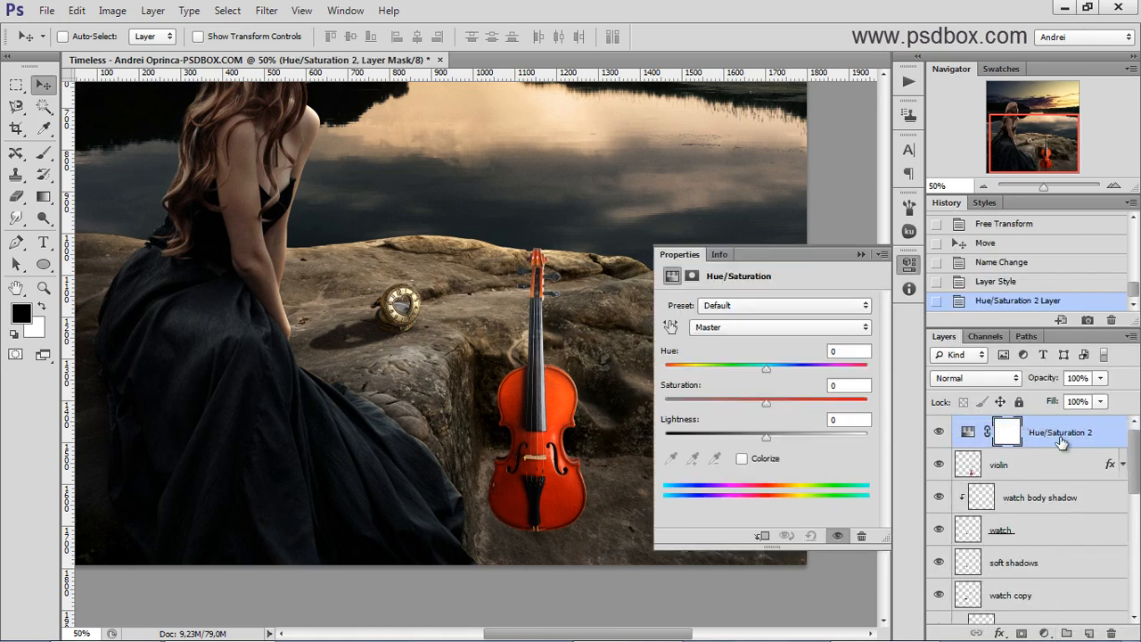
drag(1076, 447, 1068, 442)
alt+click(1069, 443)
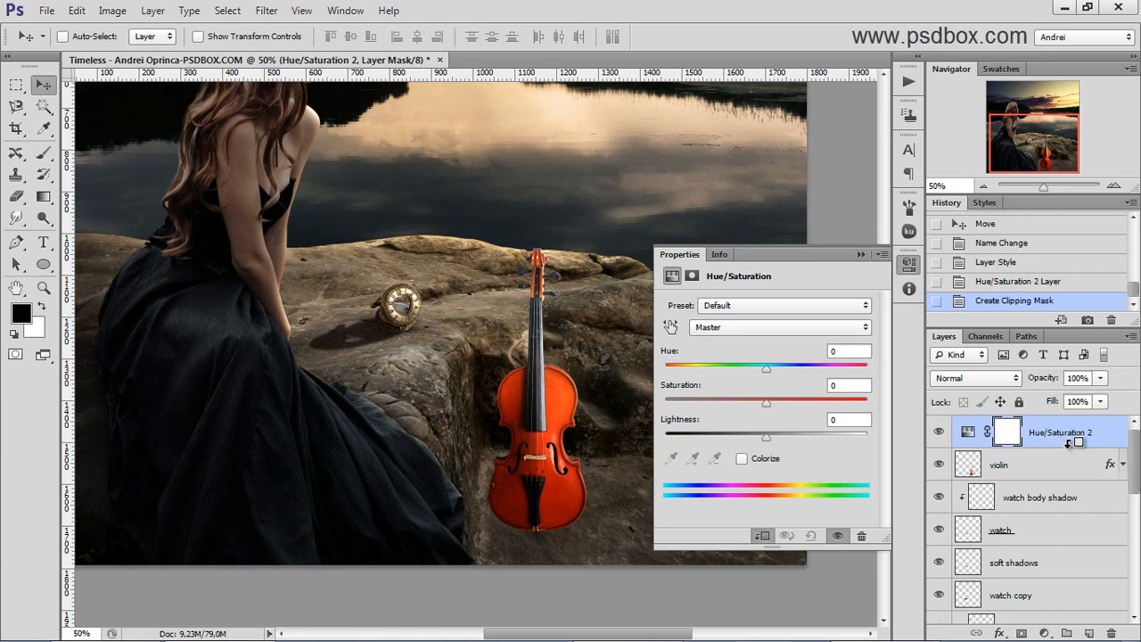
alt+click(1069, 443)
alt+click(1061, 439)
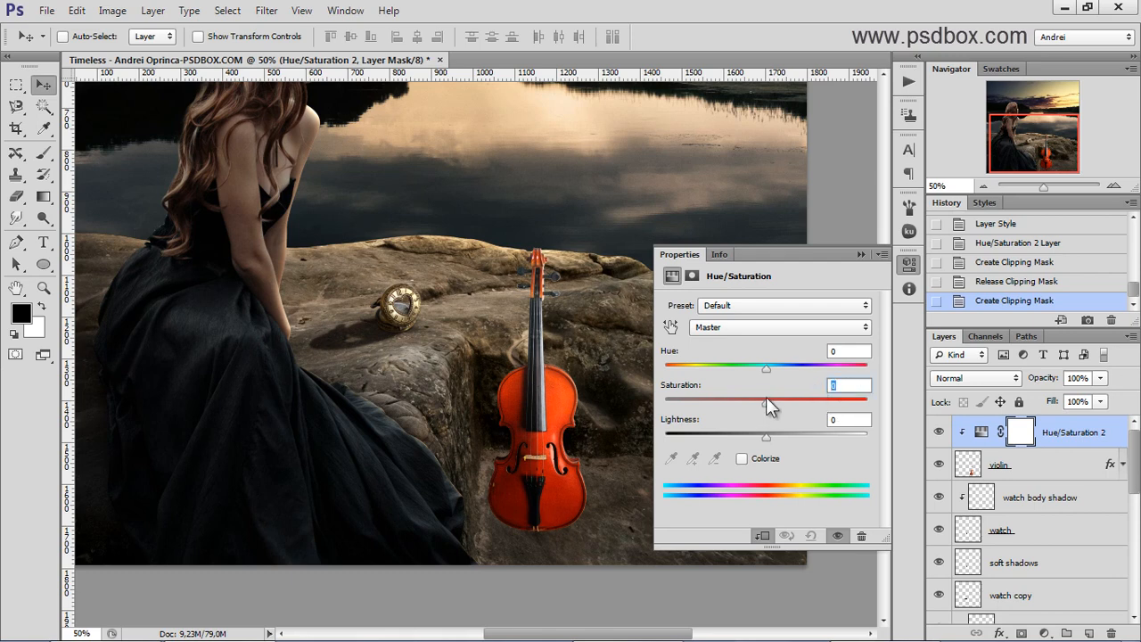
Step: Lower the adjustment's saturation to -68 and compare the violin with the adjustment hidden and shown
drag(766, 399, 697, 402)
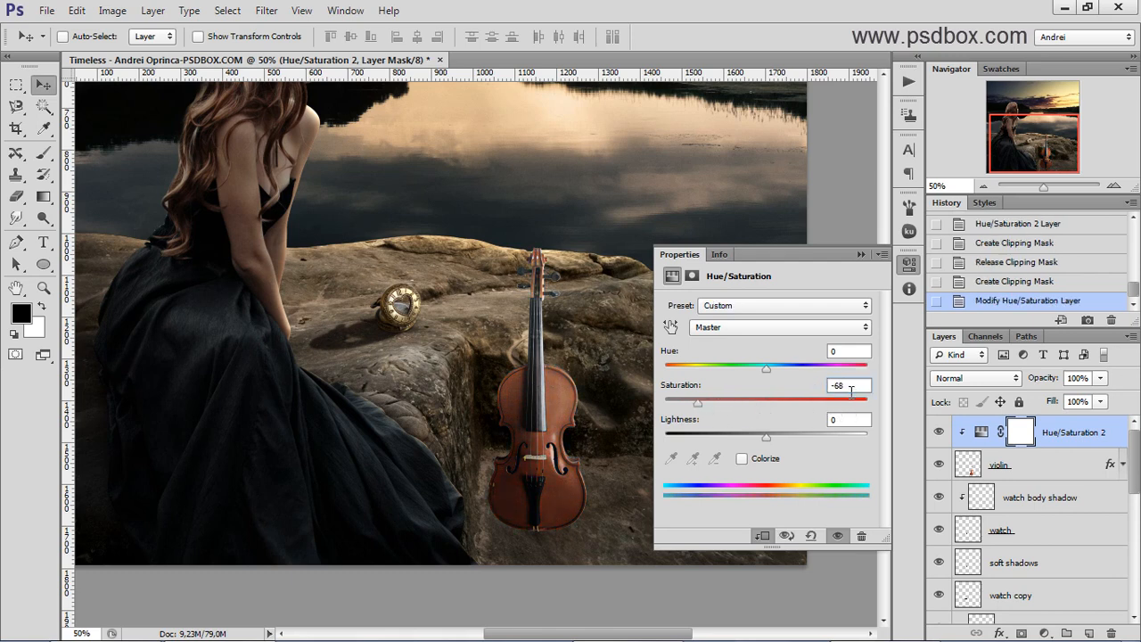
click(829, 387)
click(861, 257)
click(947, 434)
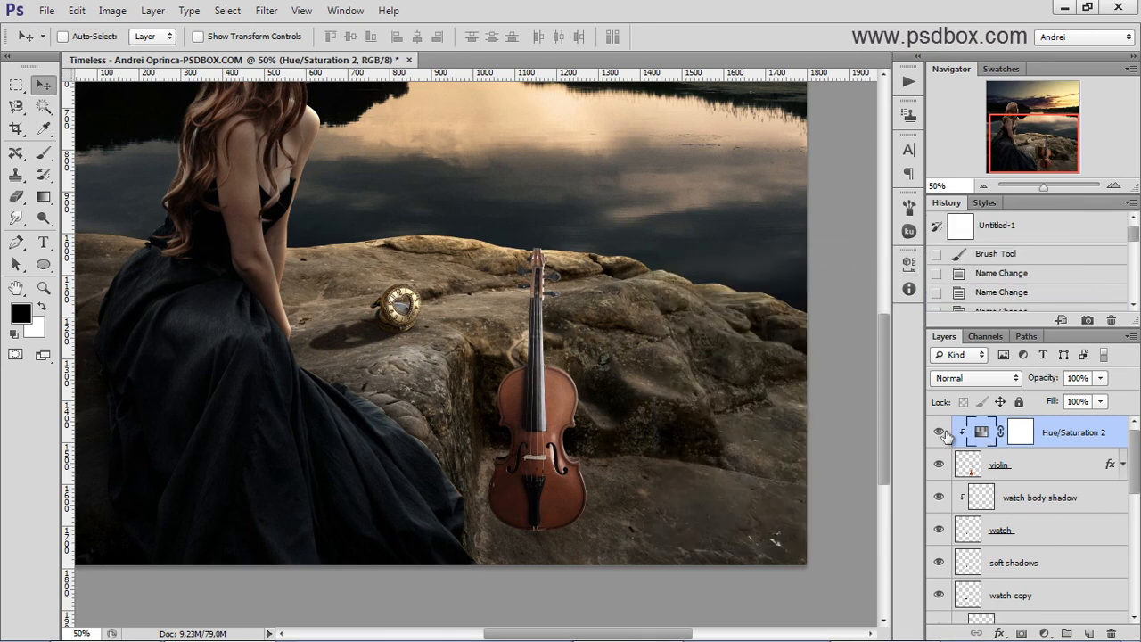
click(939, 434)
click(940, 433)
Step: Create a new layer beneath the violin layer and name it violin shadow
click(1063, 468)
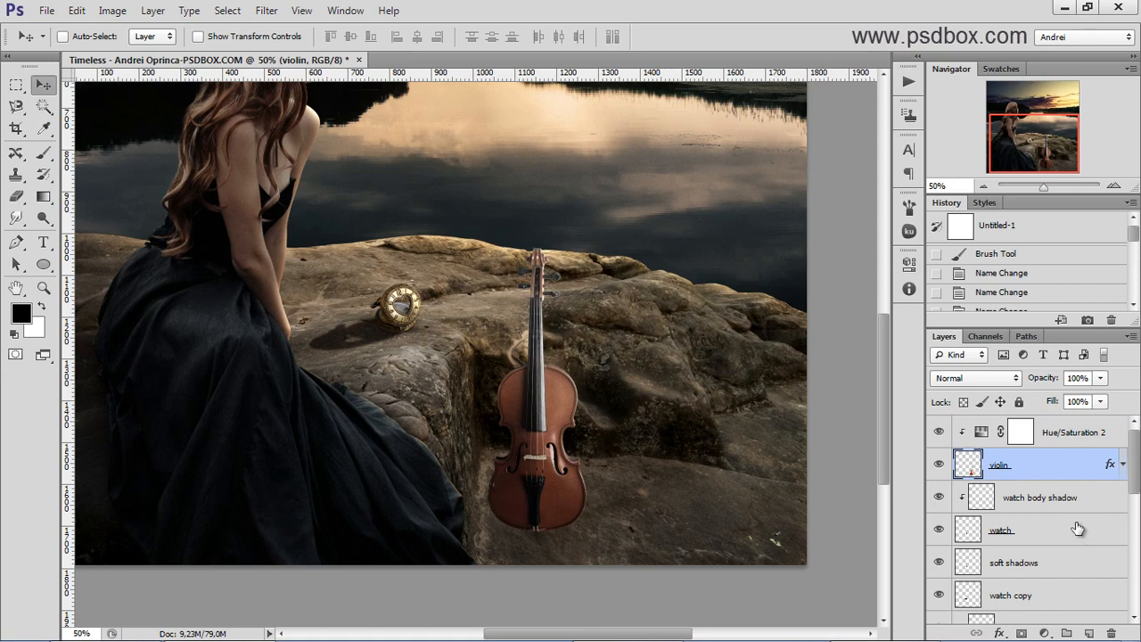
ctrl+click(1088, 624)
double_click(1004, 499)
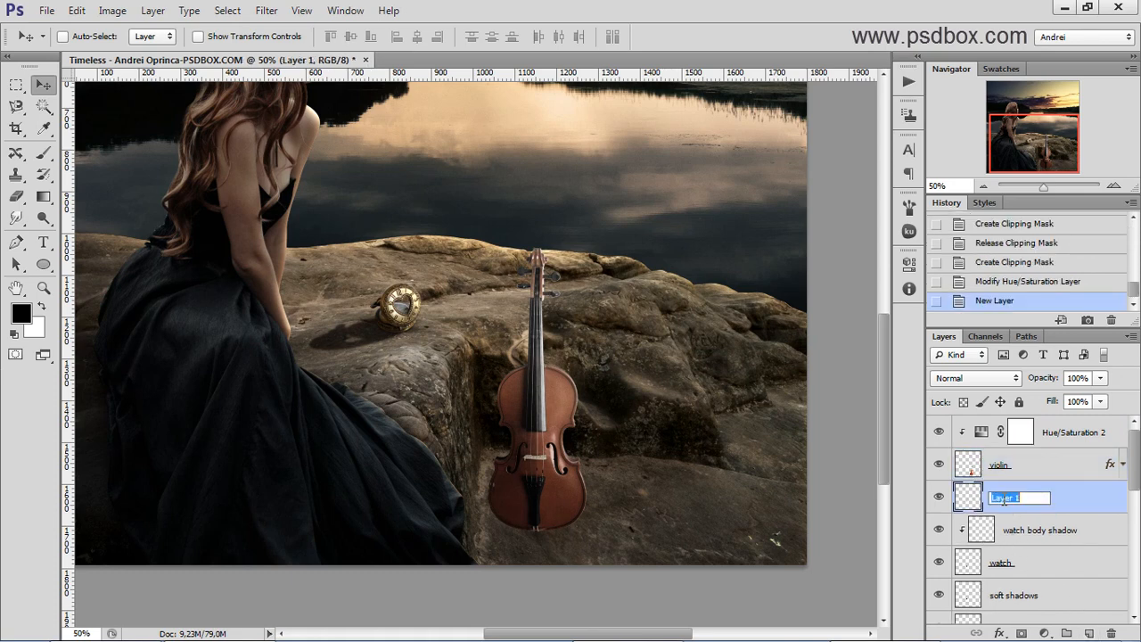
text(violin shadow)
key(Return)
Step: Paint faint black shadow around the violin's lower body with a soft 127 px brush at 15% opacity and 21% flow
click(39, 158)
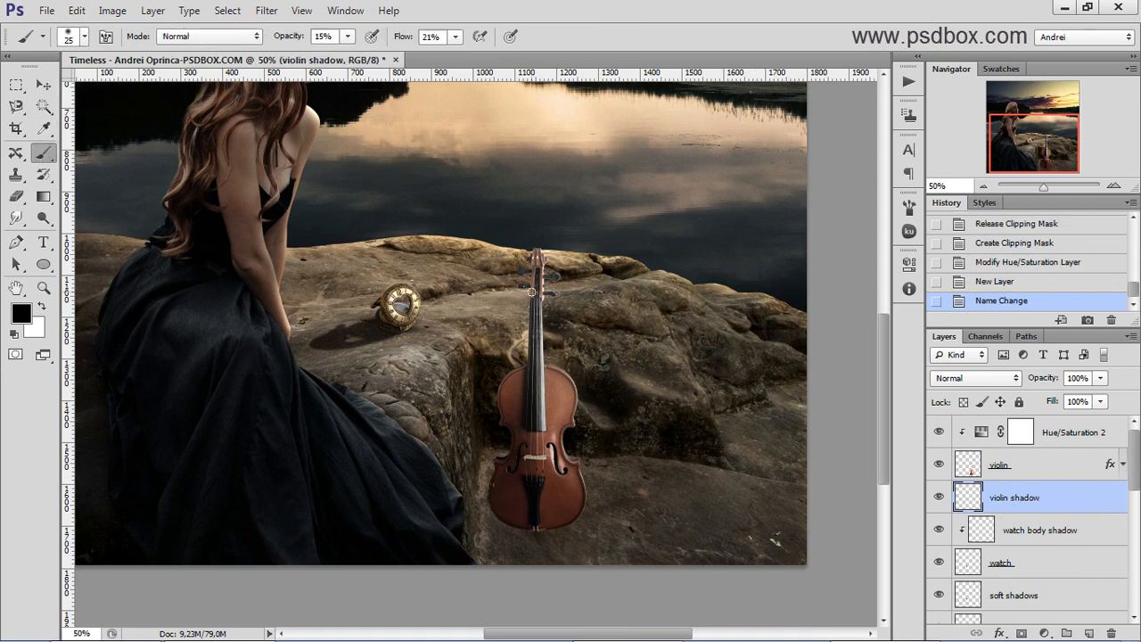
right_click(539, 291)
click(632, 330)
drag(632, 331, 644, 331)
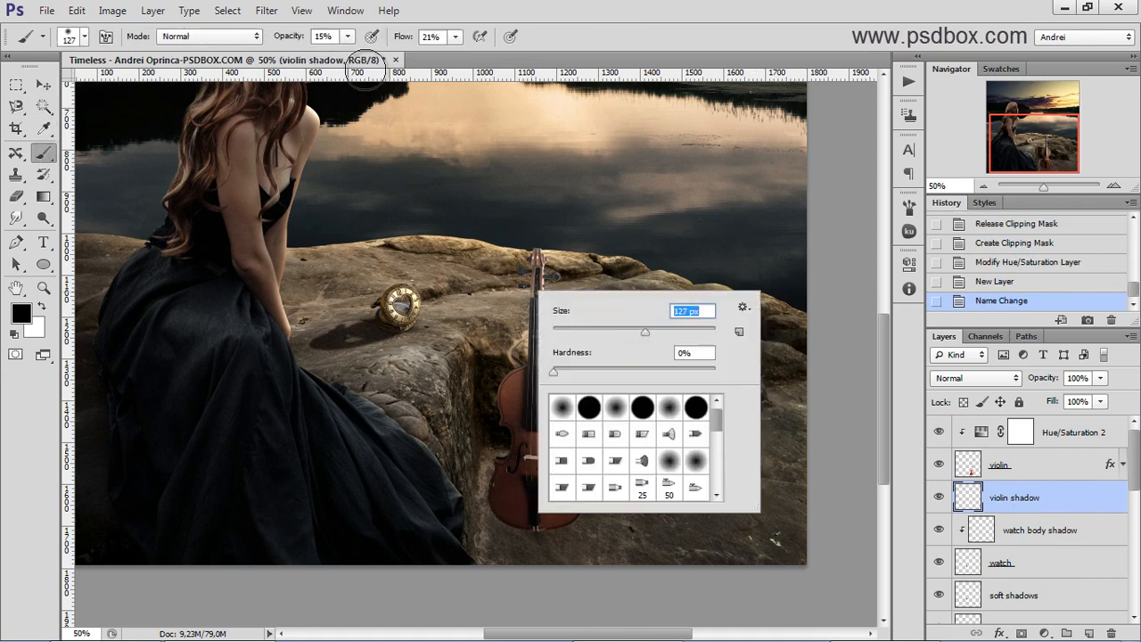
click(485, 517)
click(487, 517)
mouse_move(508, 519)
mouse_down()
mouse_move(508, 415)
mouse_move(491, 461)
mouse_move(487, 440)
mouse_move(499, 506)
mouse_move(508, 469)
mouse_up()
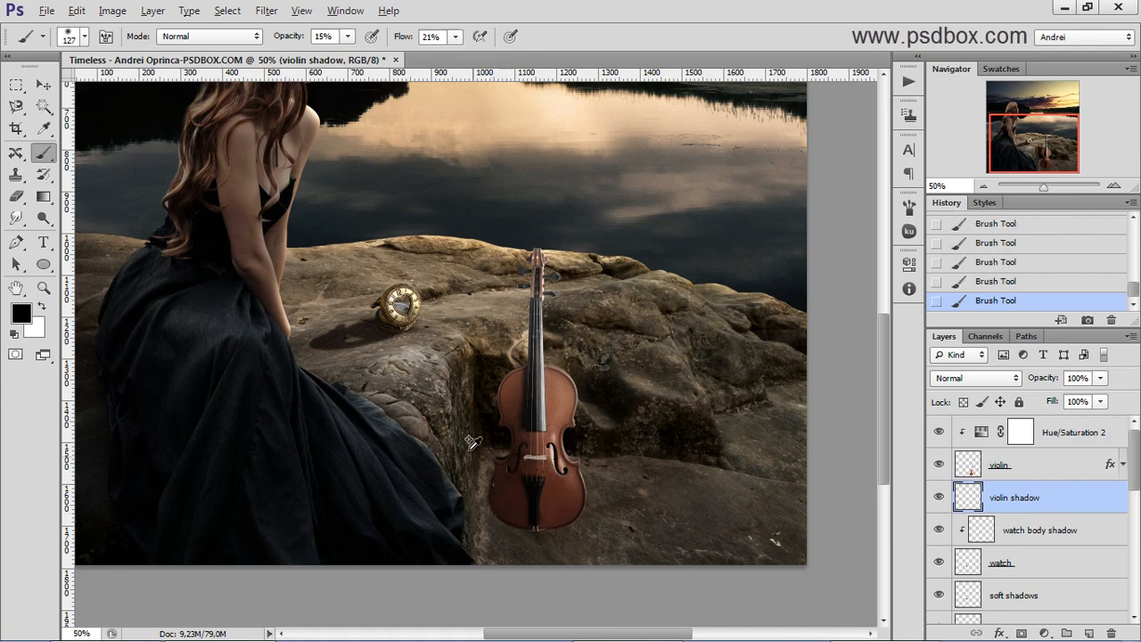
Step: Paint shadow on the rock along the violin's left side with a soft 135 px brush at 46% opacity and 49% flow
scroll(471, 435, up, 1)
click(346, 36)
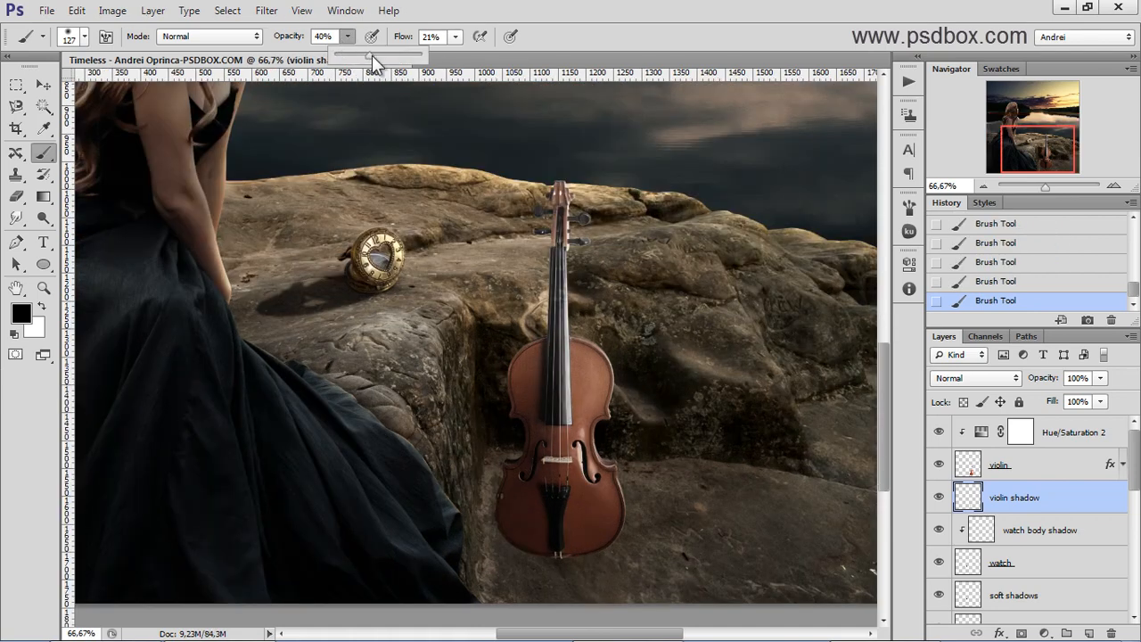
click(454, 36)
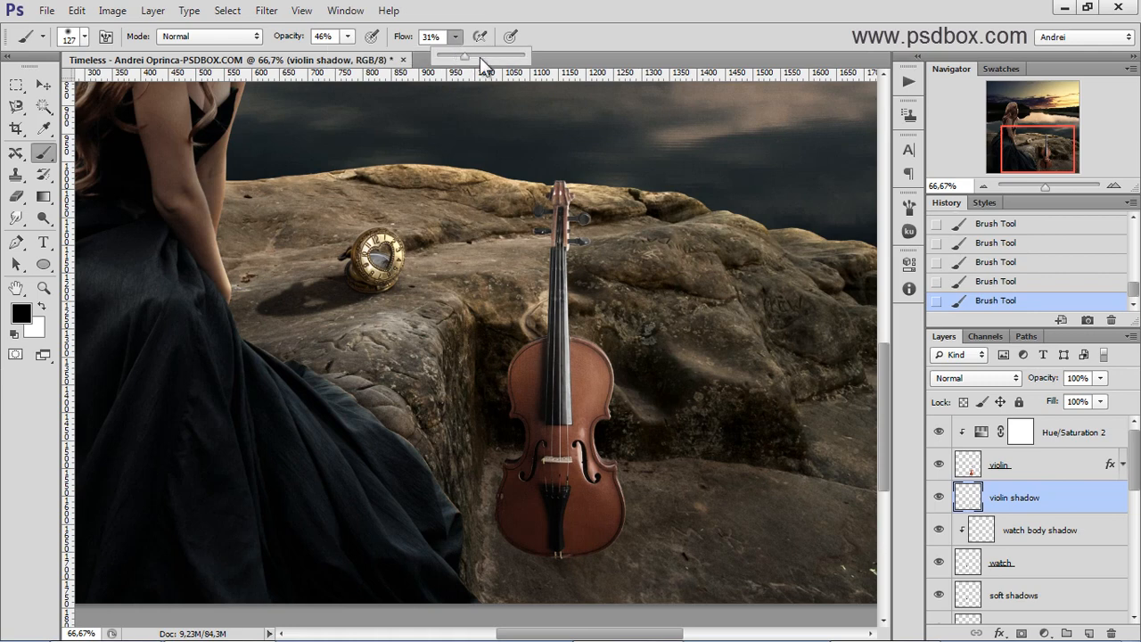
click(480, 56)
right_click(507, 385)
click(622, 417)
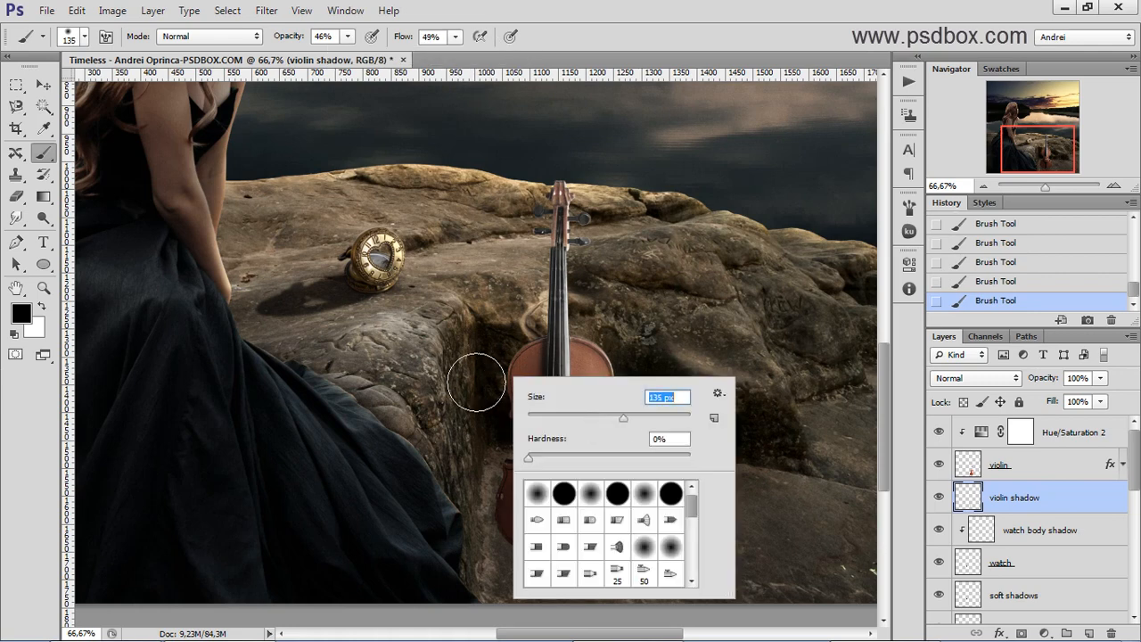
mouse_move(467, 380)
mouse_down()
mouse_move(506, 421)
mouse_move(512, 533)
mouse_up()
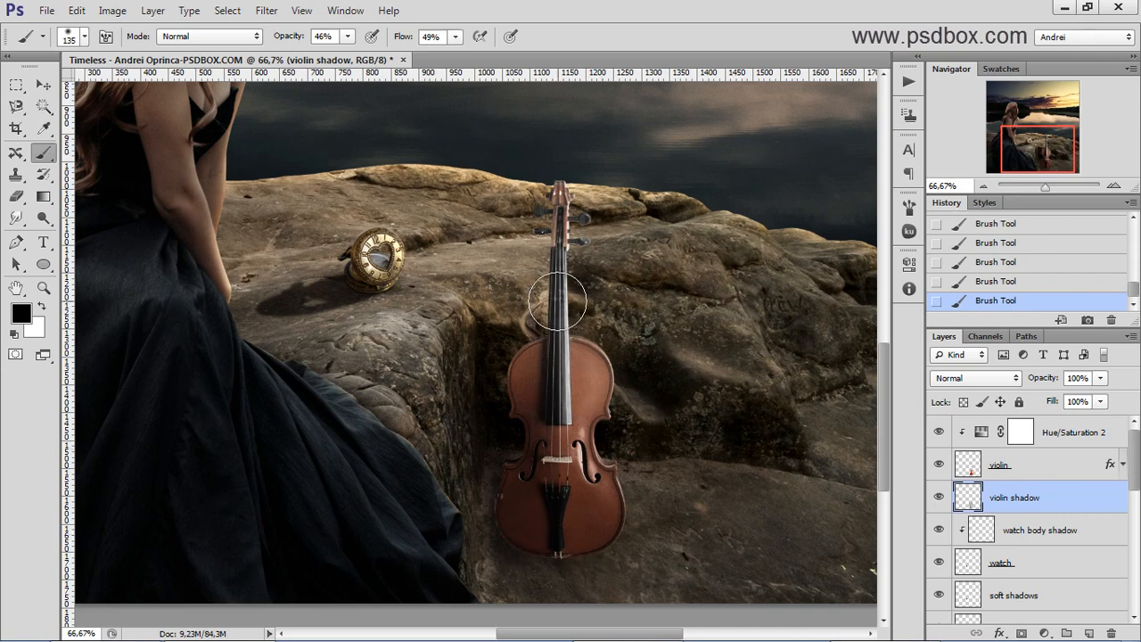
Step: Deepen the shadow beside the violin's waist with the brush reduced to 80 px
key(bracketleft)
key(bracketleft)
key(bracketleft)
key(bracketleft)
key(bracketleft)
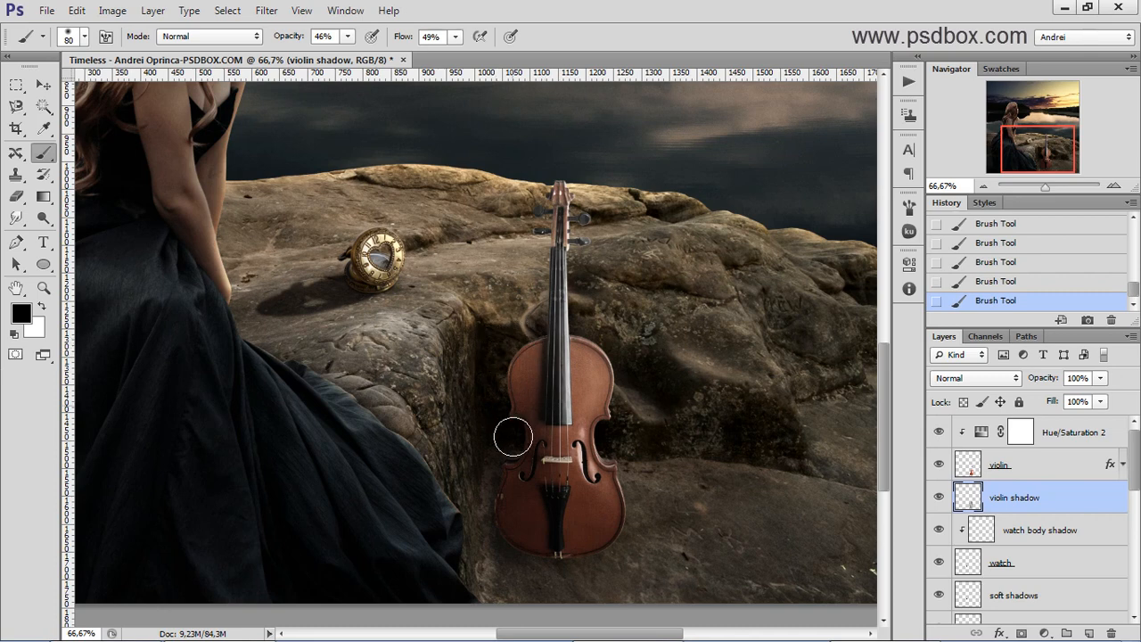
Step: Soften the shadow around the violin's lower body with a 125 px brush at 26% opacity
key(bracketright)
key(bracketright)
key(bracketright)
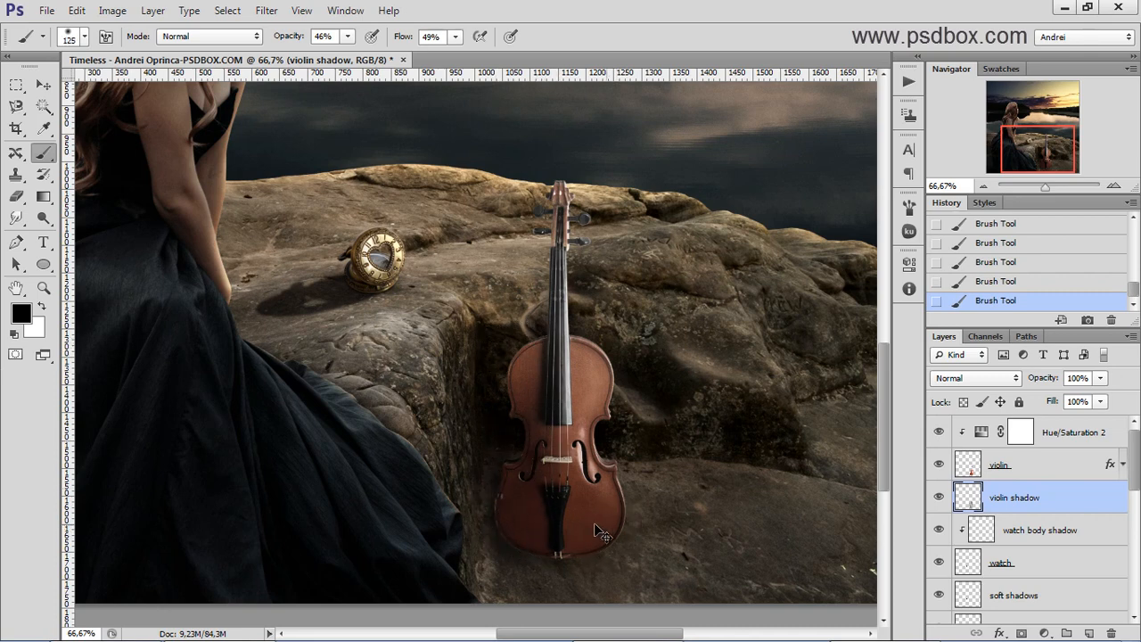
click(347, 38)
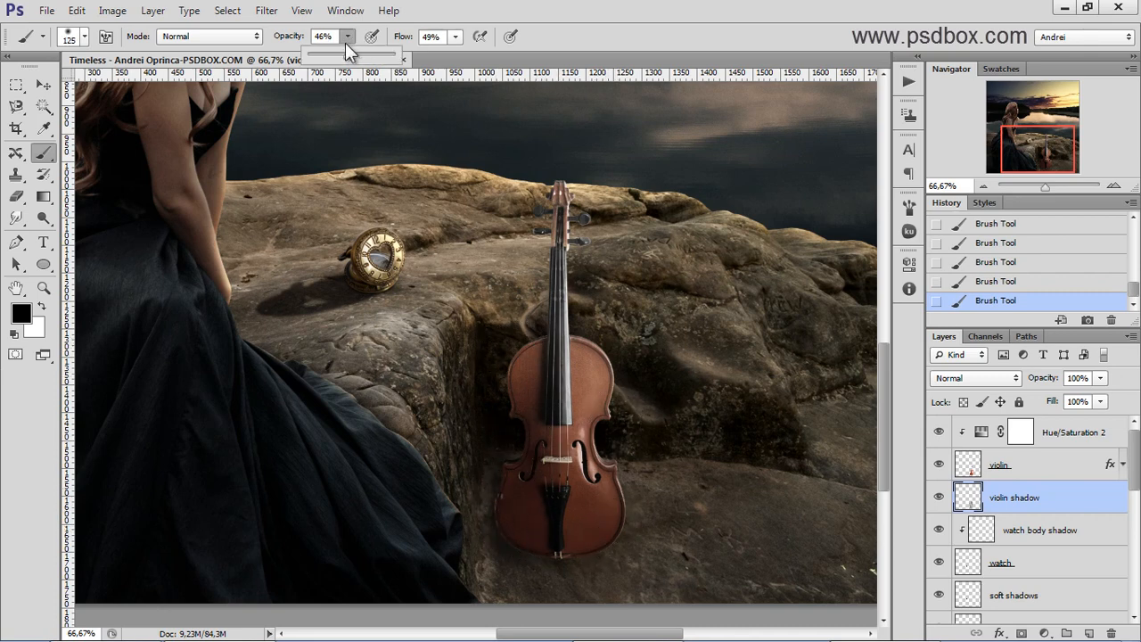
click(333, 55)
click(495, 525)
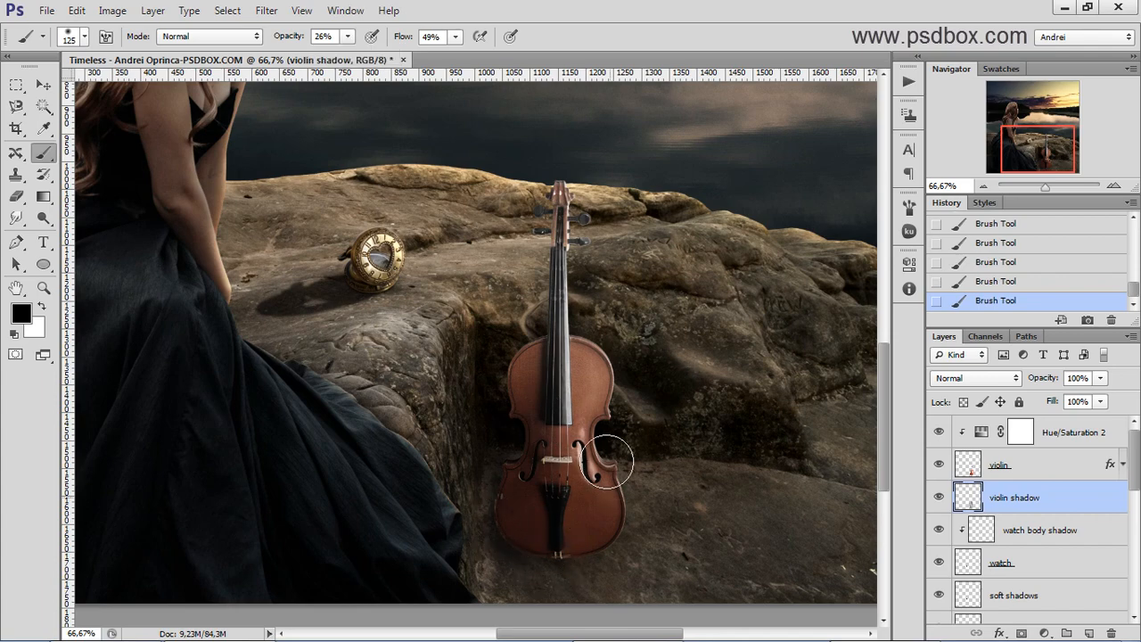
Step: Paint a tight contact shadow along the violin's bottom edge with a 30 px brush at 35% opacity
ctrl+click(560, 548)
ctrl+click(560, 548)
ctrl+click(566, 549)
drag(633, 445, 604, 348)
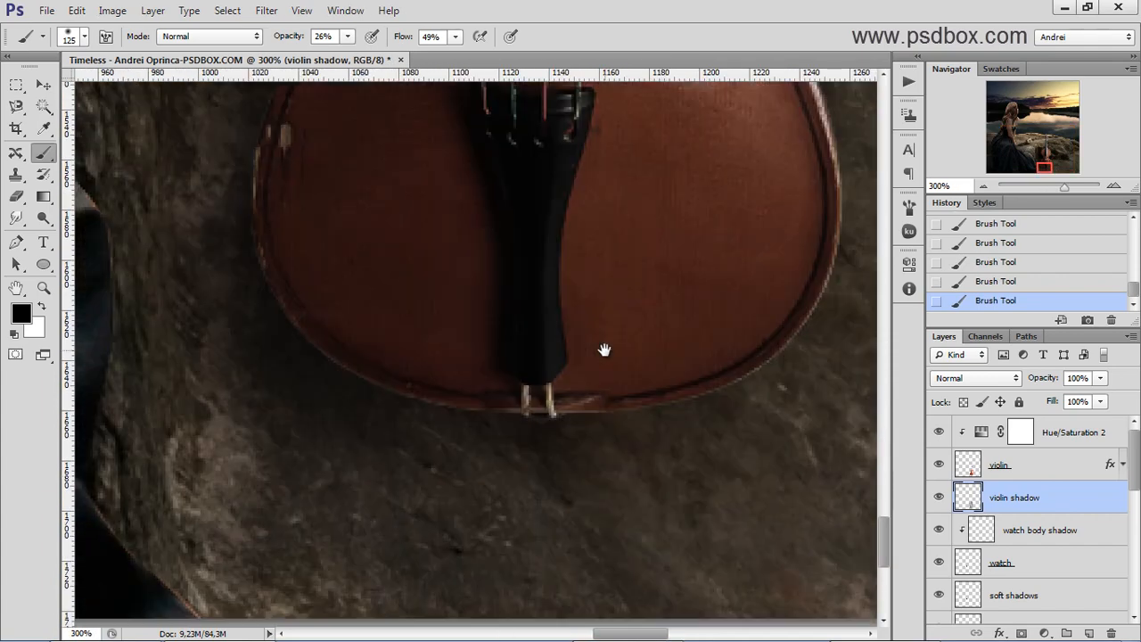
right_click(710, 334)
drag(717, 389, 655, 391)
key(Return)
drag(515, 185, 574, 329)
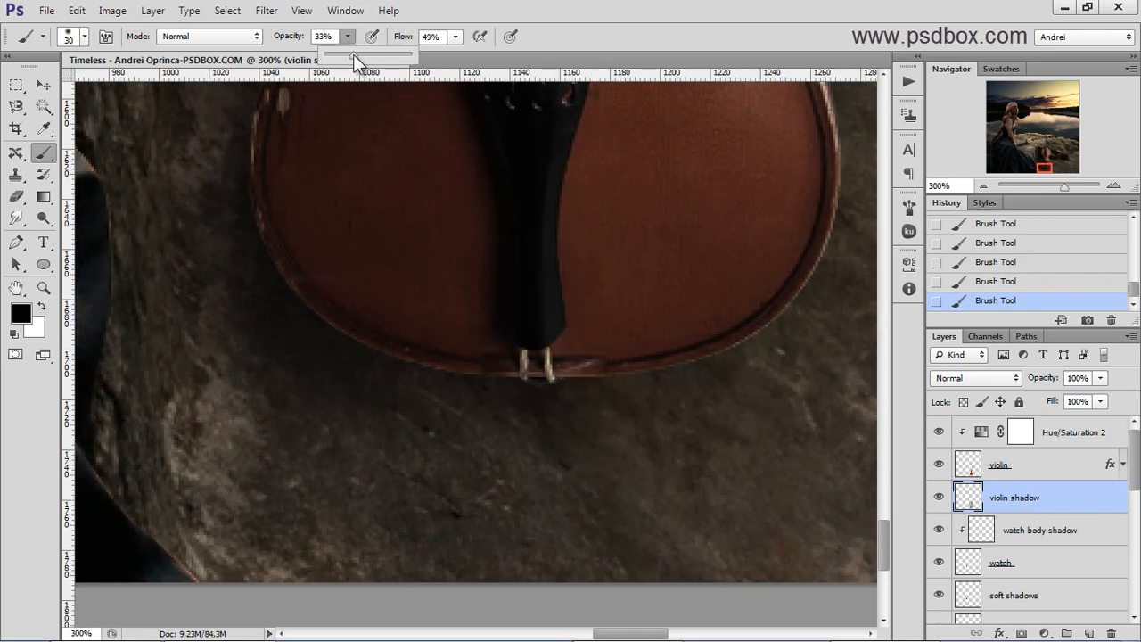
key(3)
key(5)
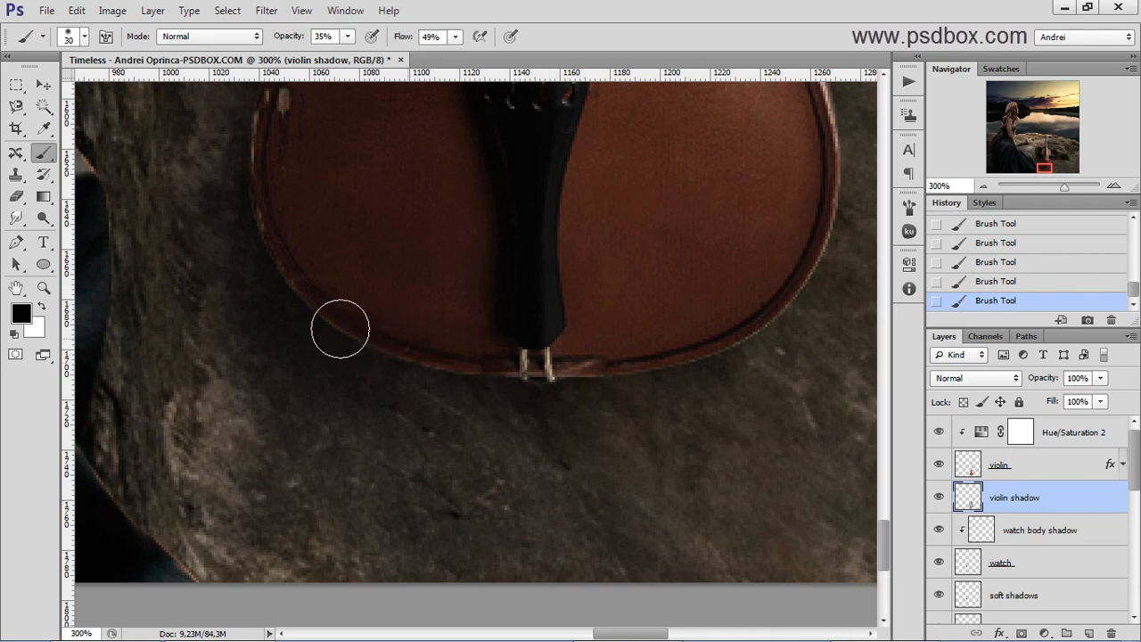
Step: Widen the contact shadow under the violin's rounded base with a soft 53 px brush
right_click(634, 315)
click(673, 340)
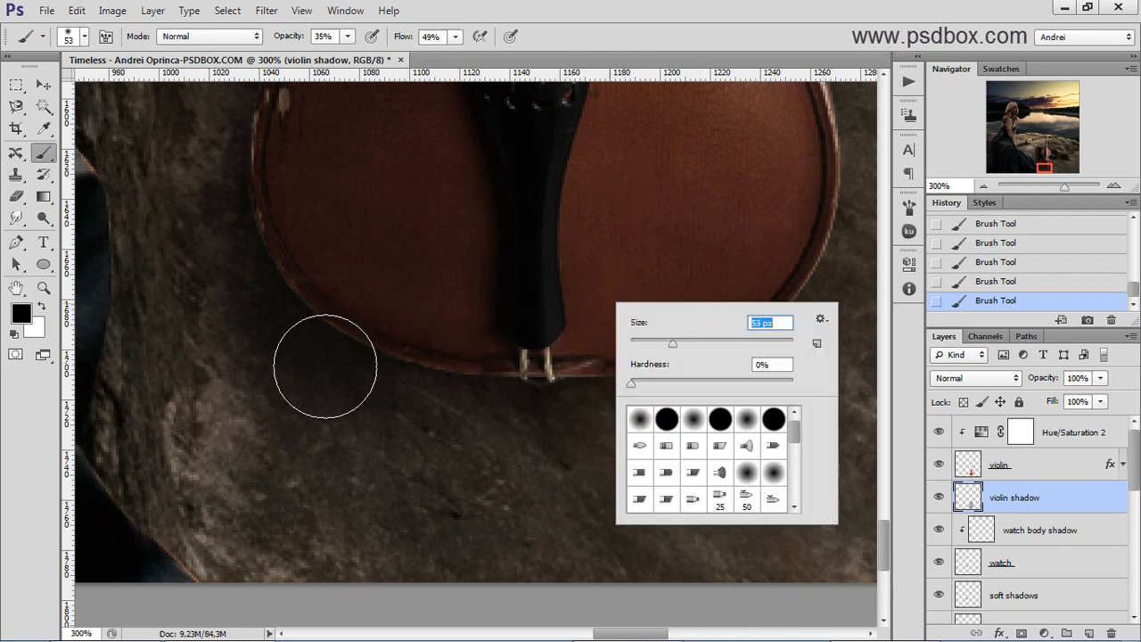
key(Return)
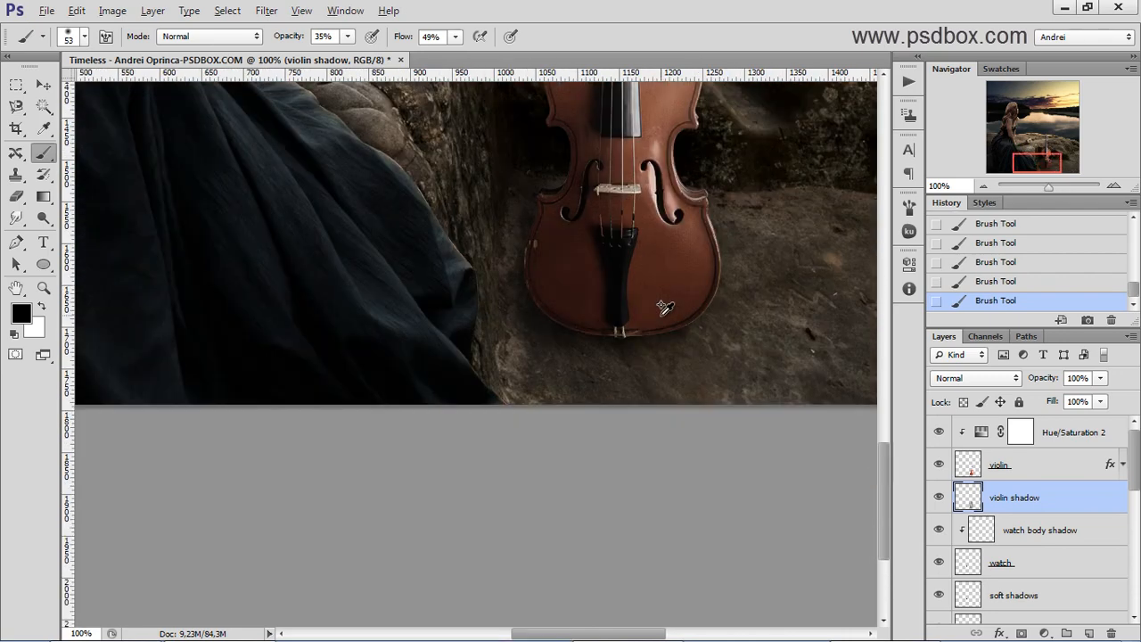
Step: Paint a broad, faint shadow below and beside the violin with a soft 176 px brush at 13% opacity
scroll(660, 317, down, 3)
right_click(671, 302)
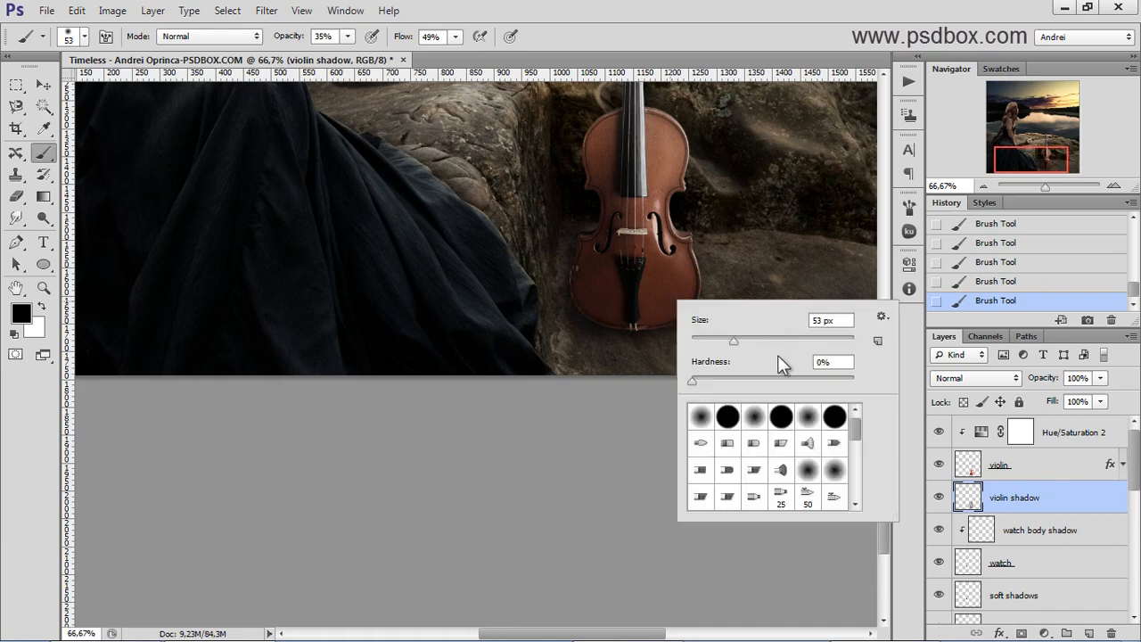
click(769, 340)
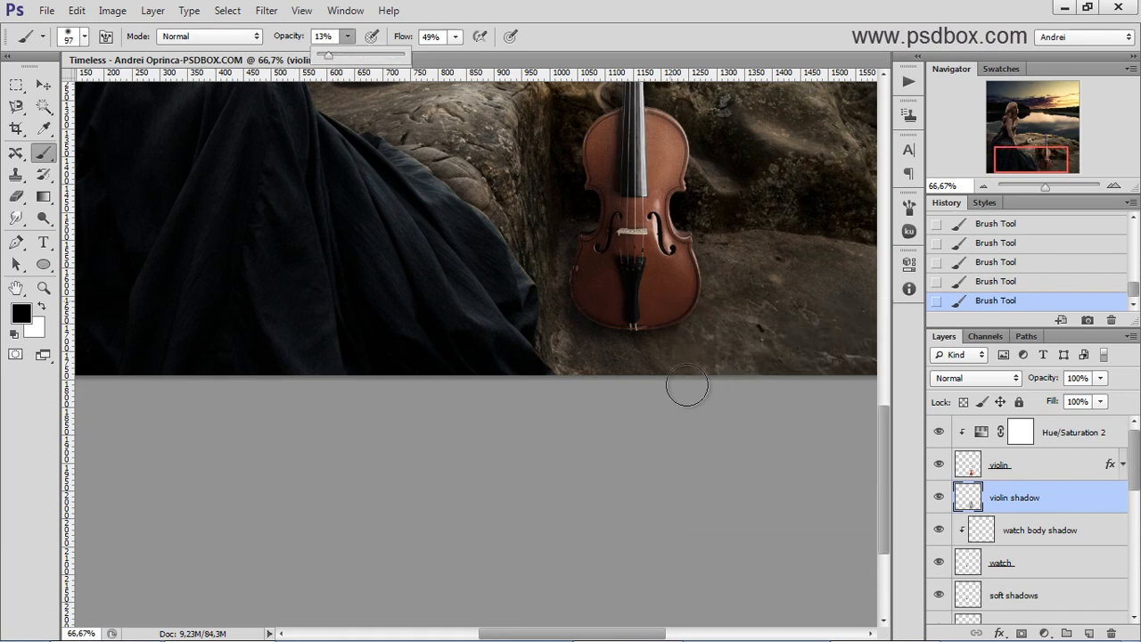
right_click(668, 331)
click(800, 364)
drag(583, 345, 689, 346)
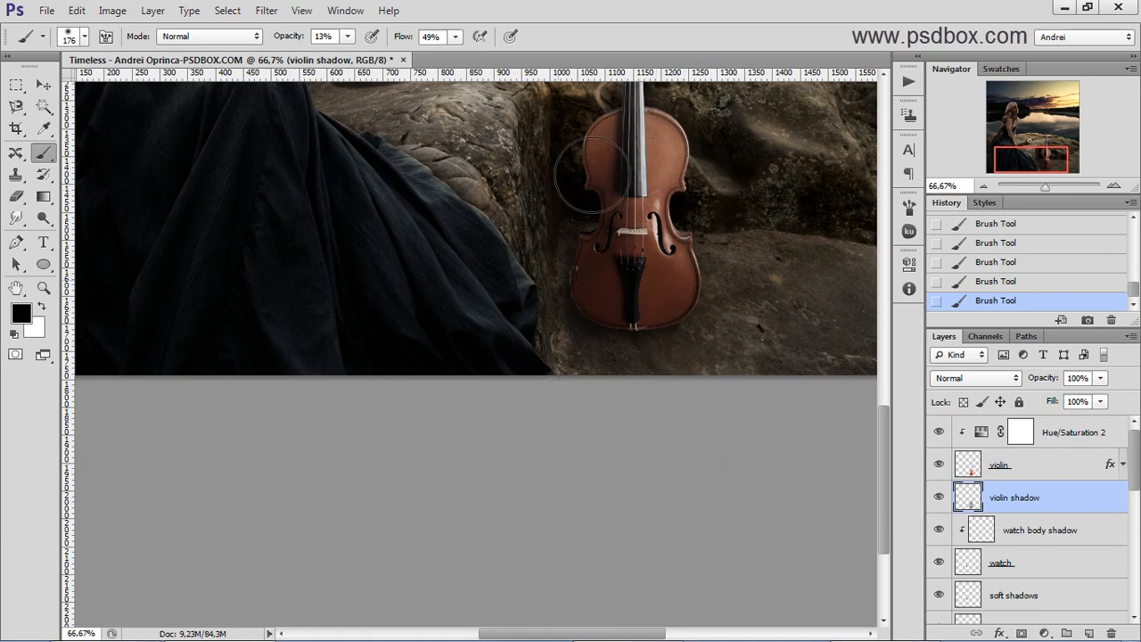
drag(637, 226, 591, 430)
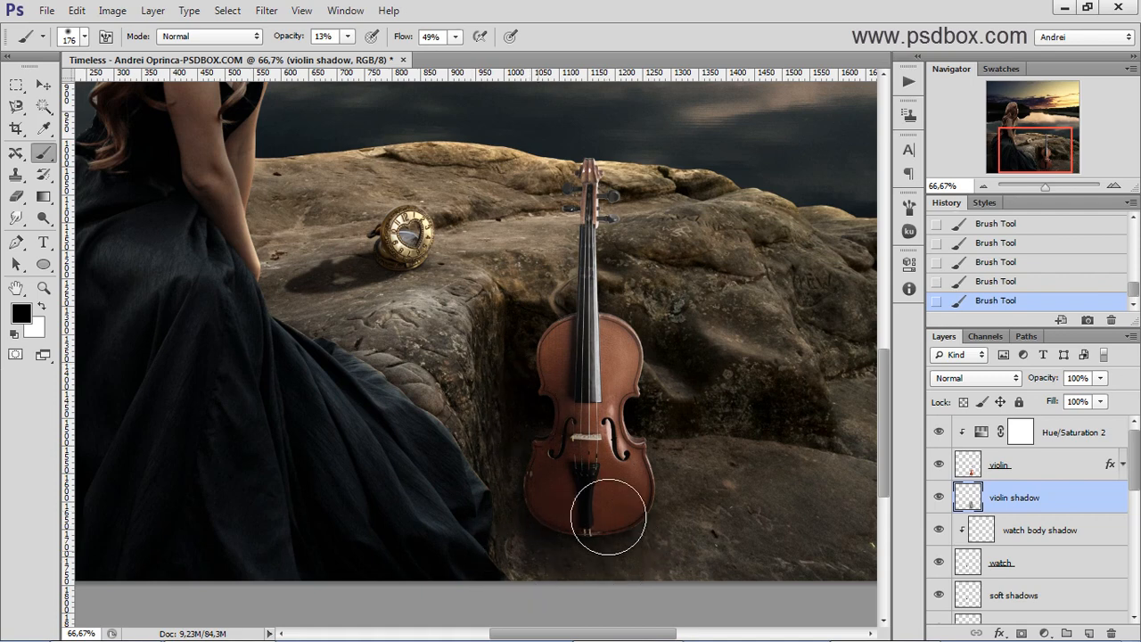
Step: Compare the composite with the violin shadow layer hidden and shown
click(942, 498)
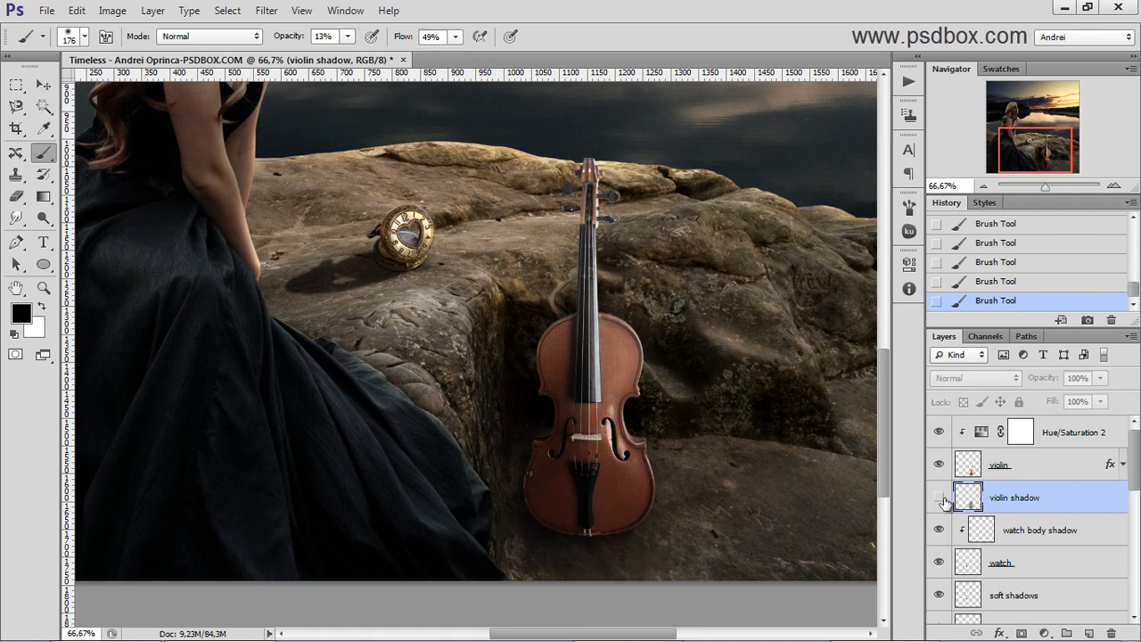
click(942, 498)
scroll(651, 346, down, 1)
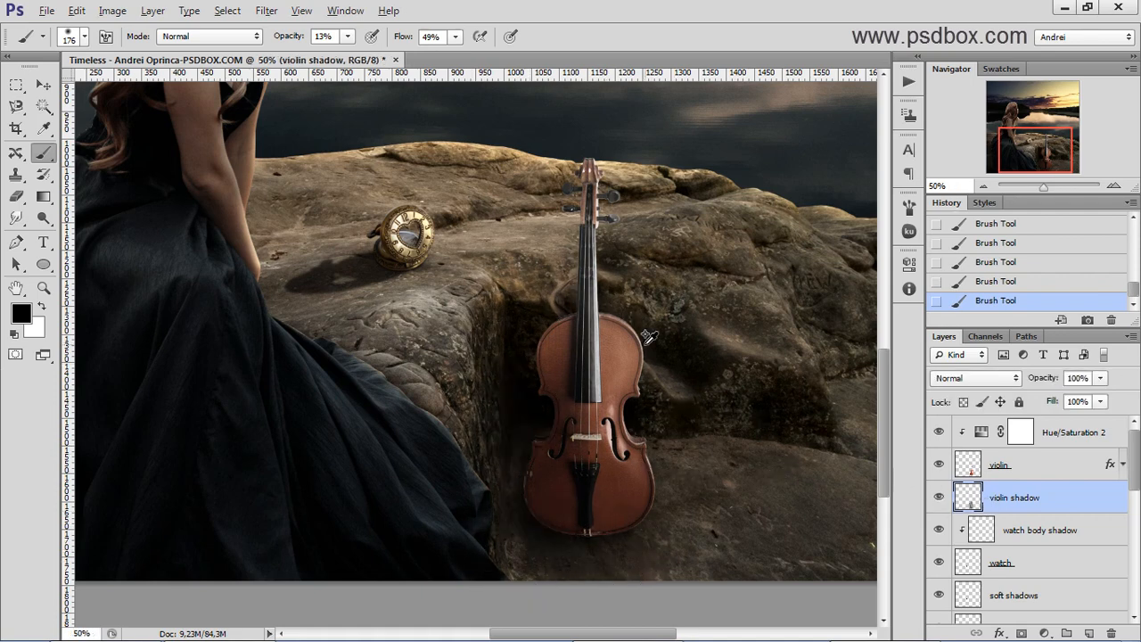
drag(650, 310, 638, 394)
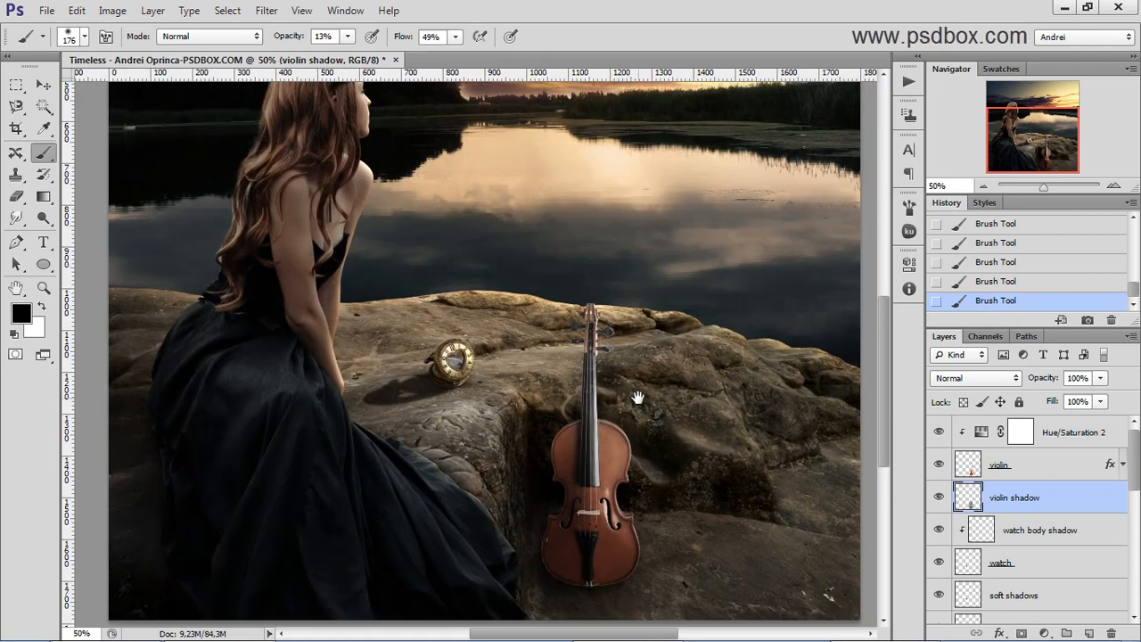
scroll(613, 373, up, 1)
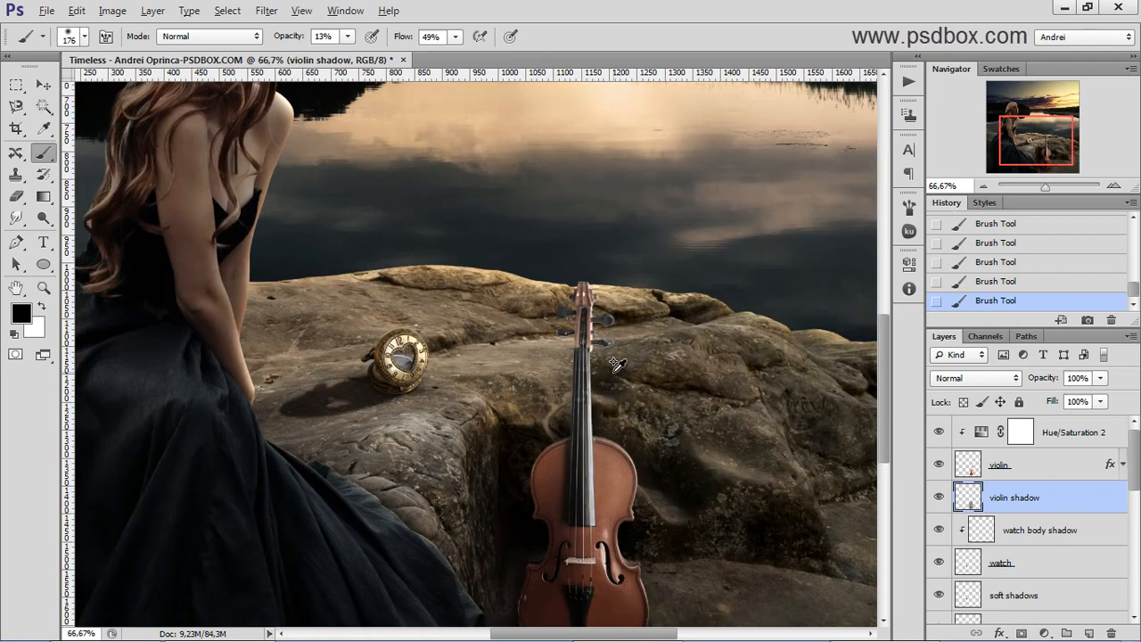
Step: Try darkening the violin's neck with black on a new layer clipped to the violin, and delete that layer
click(1031, 462)
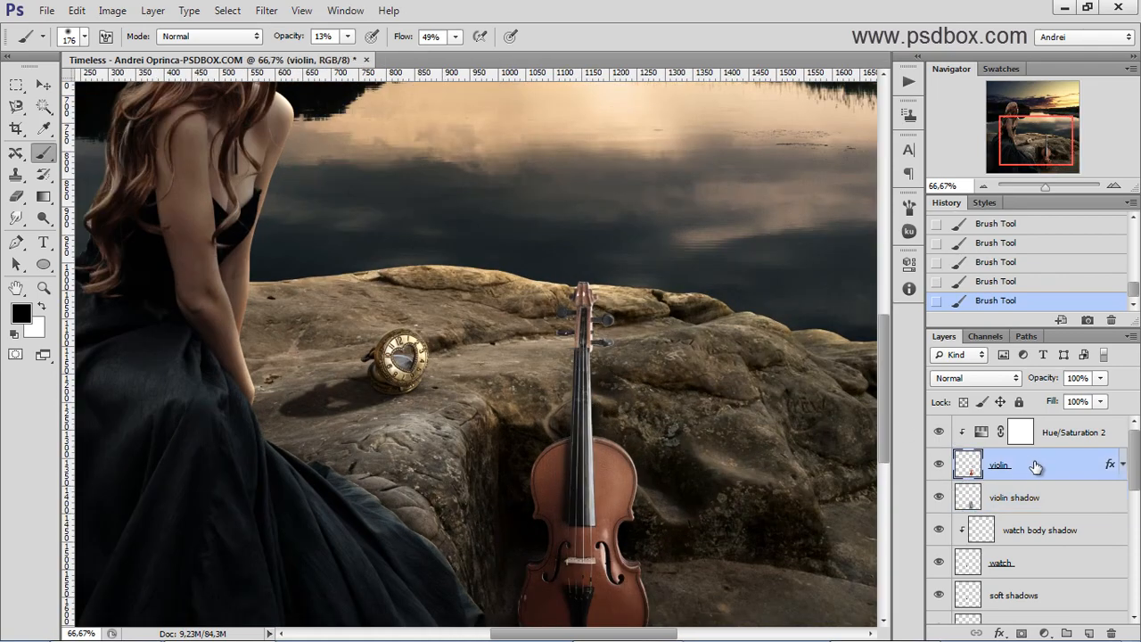
click(1090, 633)
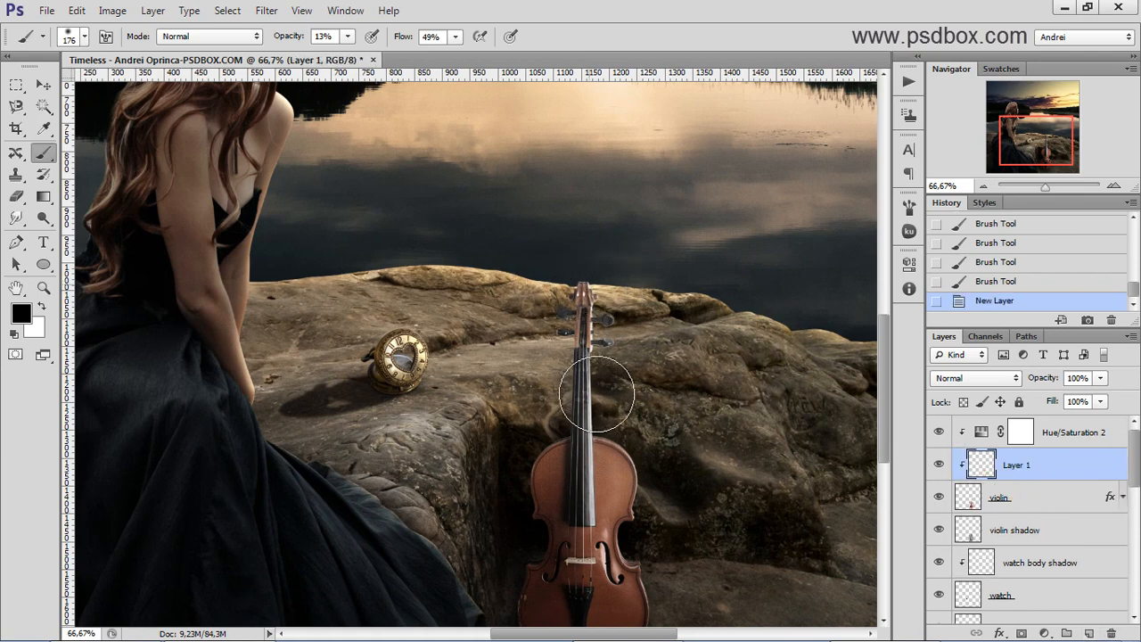
mouse_move(596, 394)
mouse_down()
mouse_move(589, 296)
mouse_move(588, 421)
mouse_move(584, 285)
mouse_move(603, 341)
mouse_up()
drag(601, 349, 579, 486)
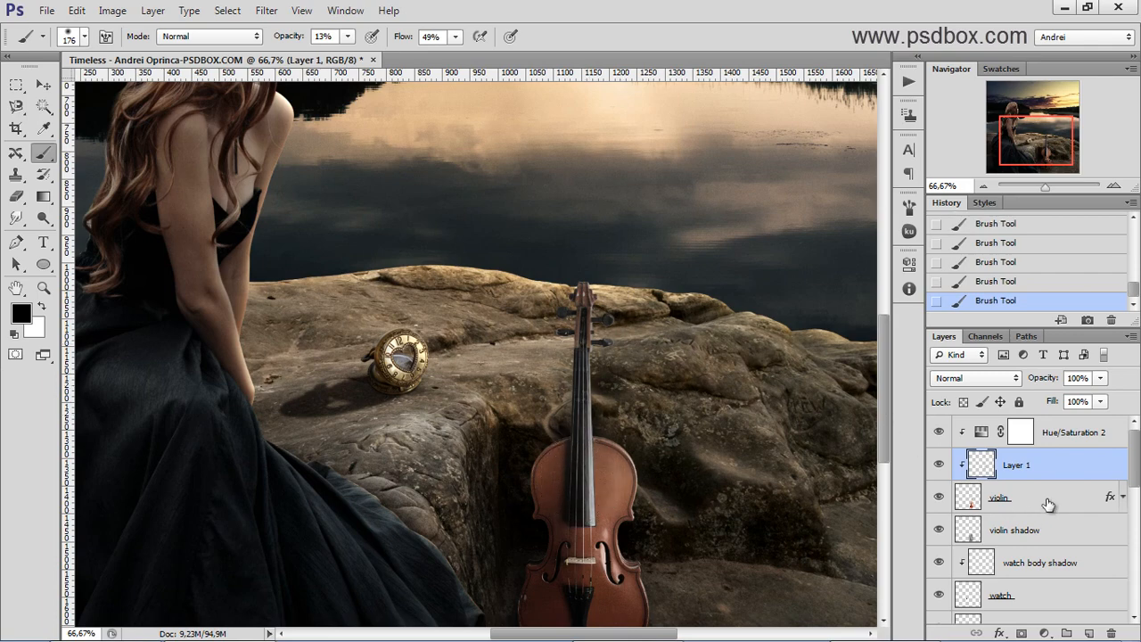
drag(999, 465, 1111, 632)
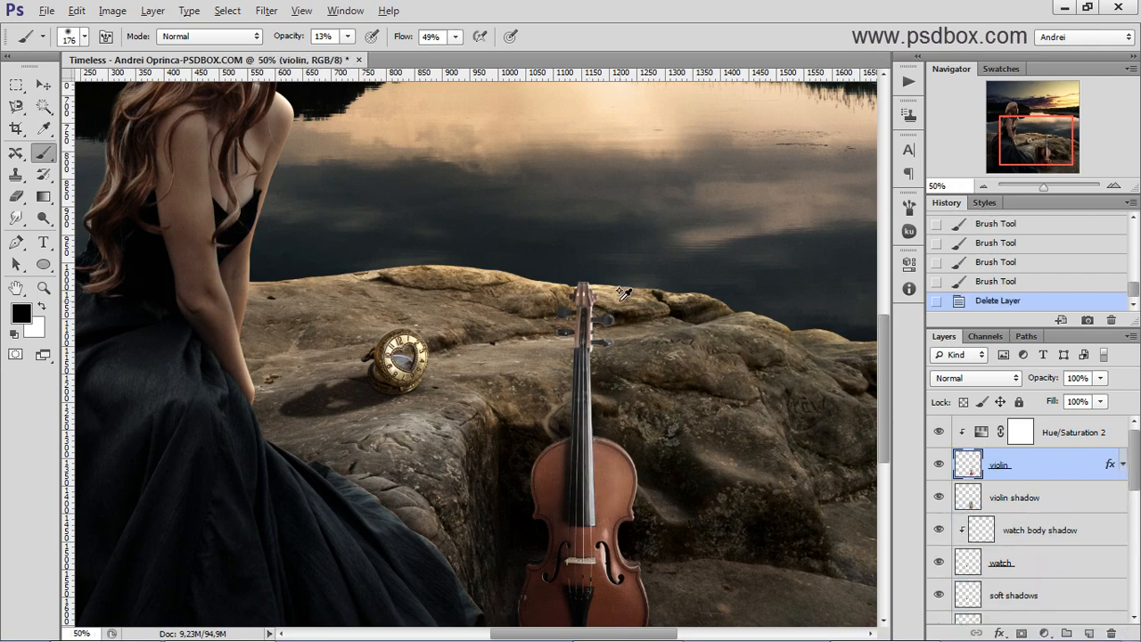
key(ctrl+minus)
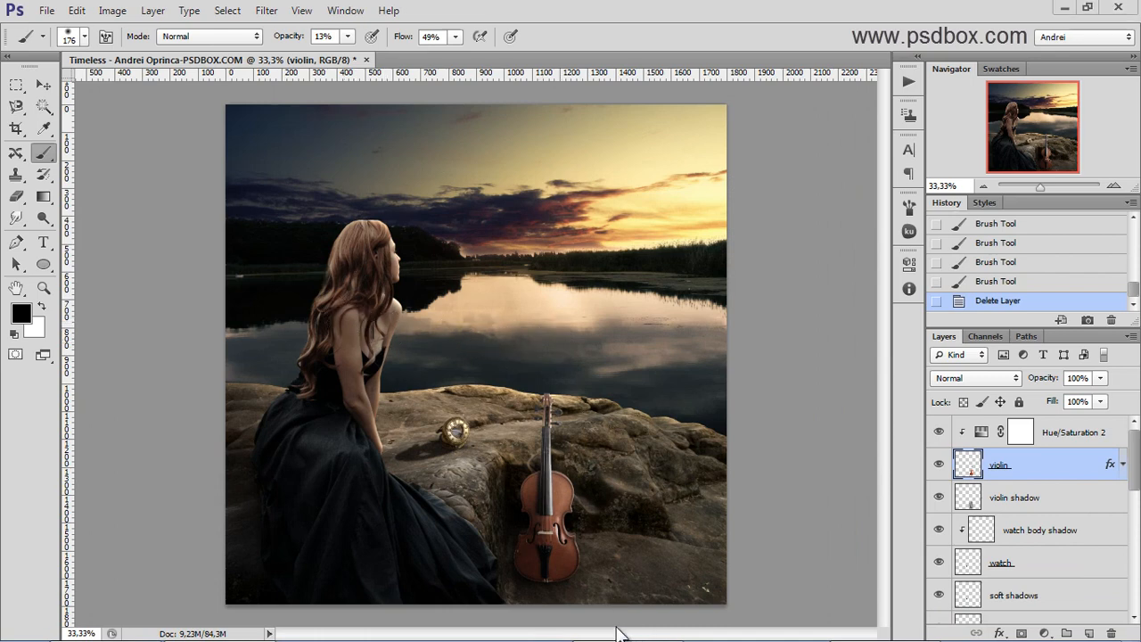
key(super)
click(702, 499)
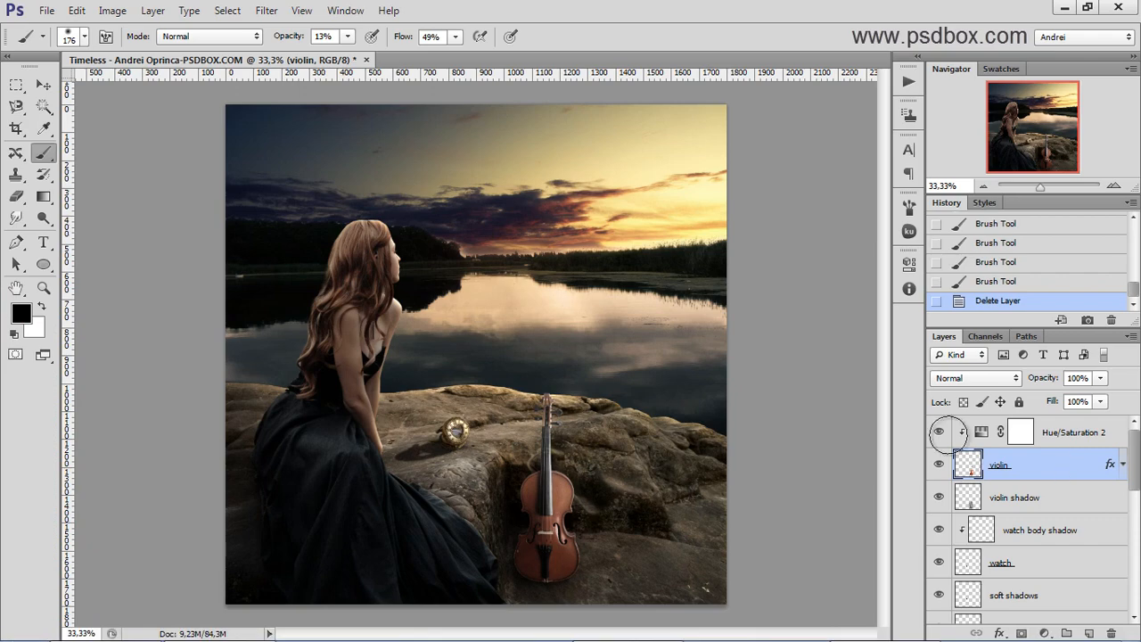
scroll(366, 294, up, 1)
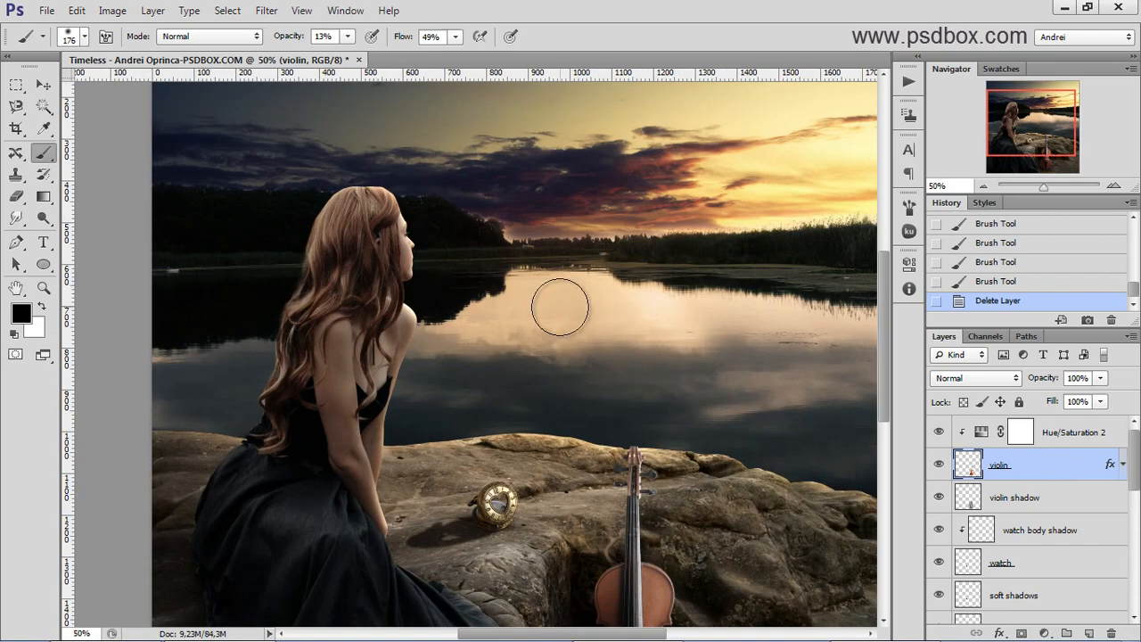
Step: Open the hair stocks by dezzan PSD file from the Stock folder
key(ctrl+o)
click(543, 182)
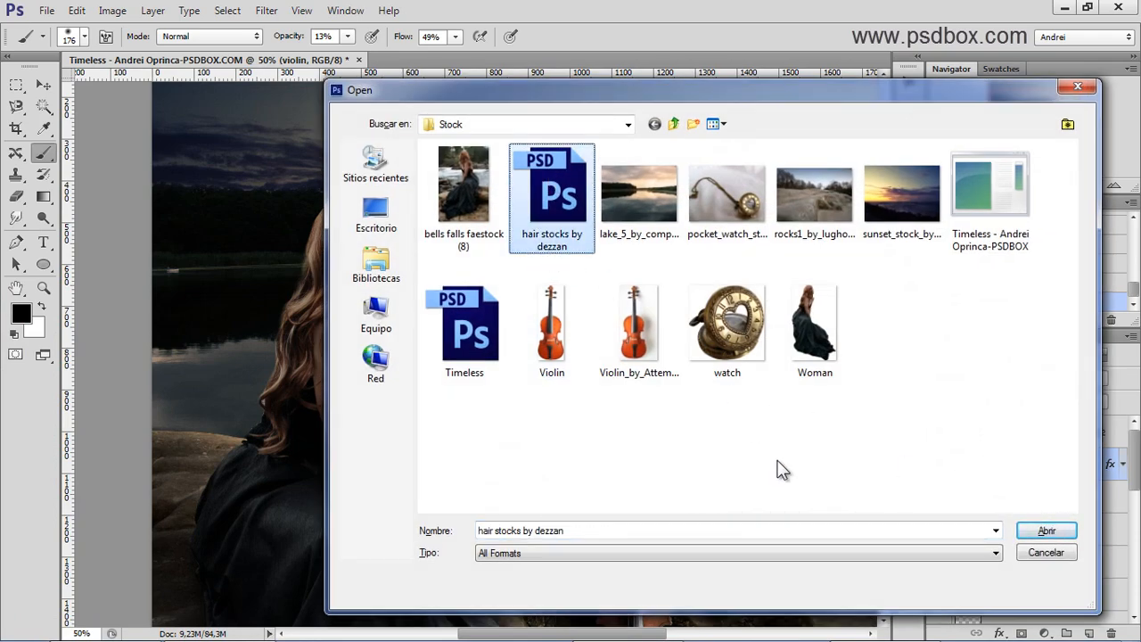
click(1037, 531)
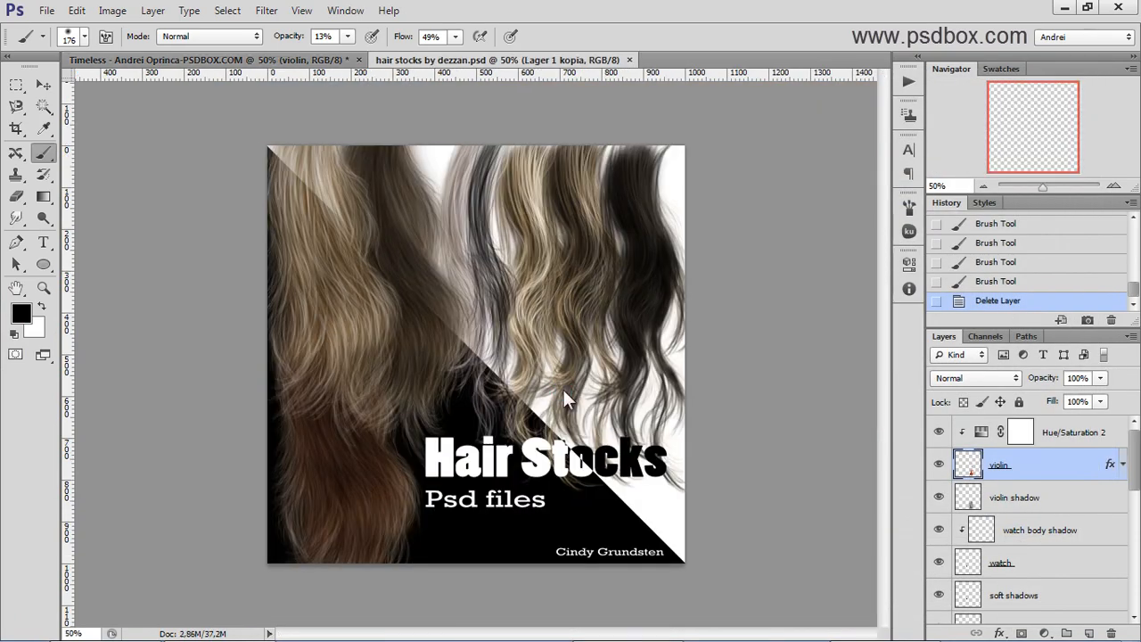
Step: Switch to the Move tool, expand the HAIR group and show only that group
click(43, 84)
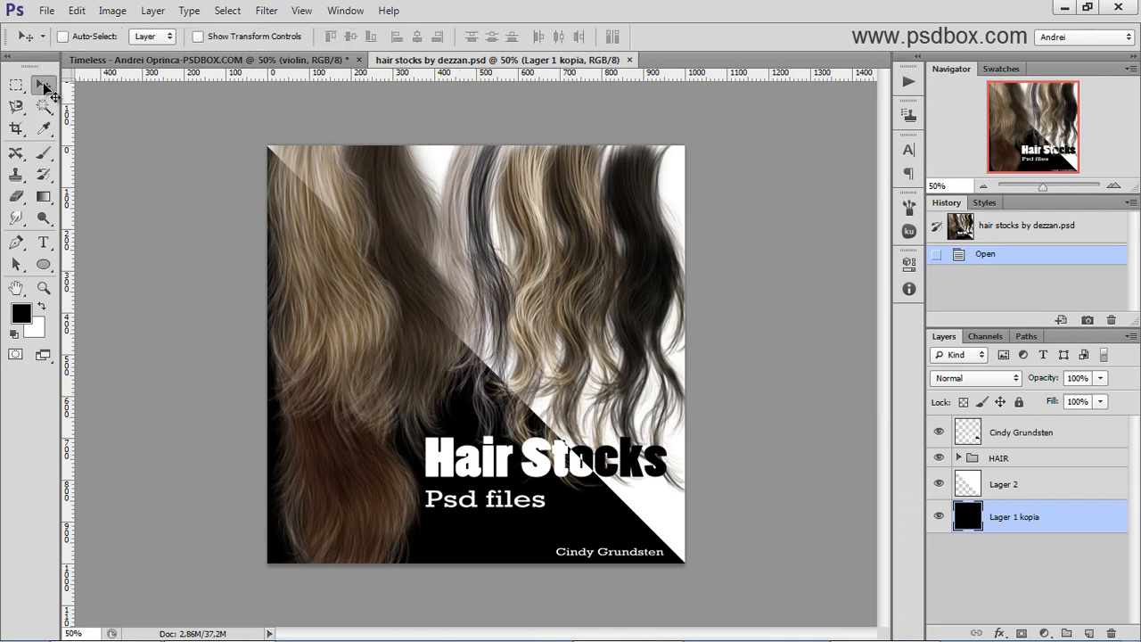
click(956, 459)
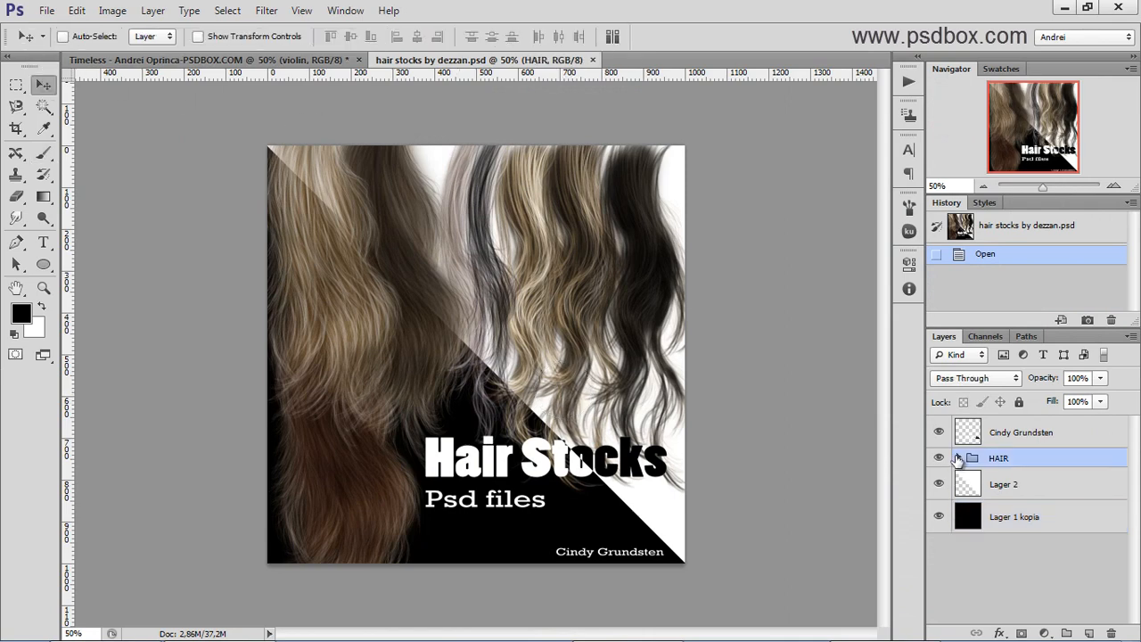
click(960, 458)
alt+click(938, 458)
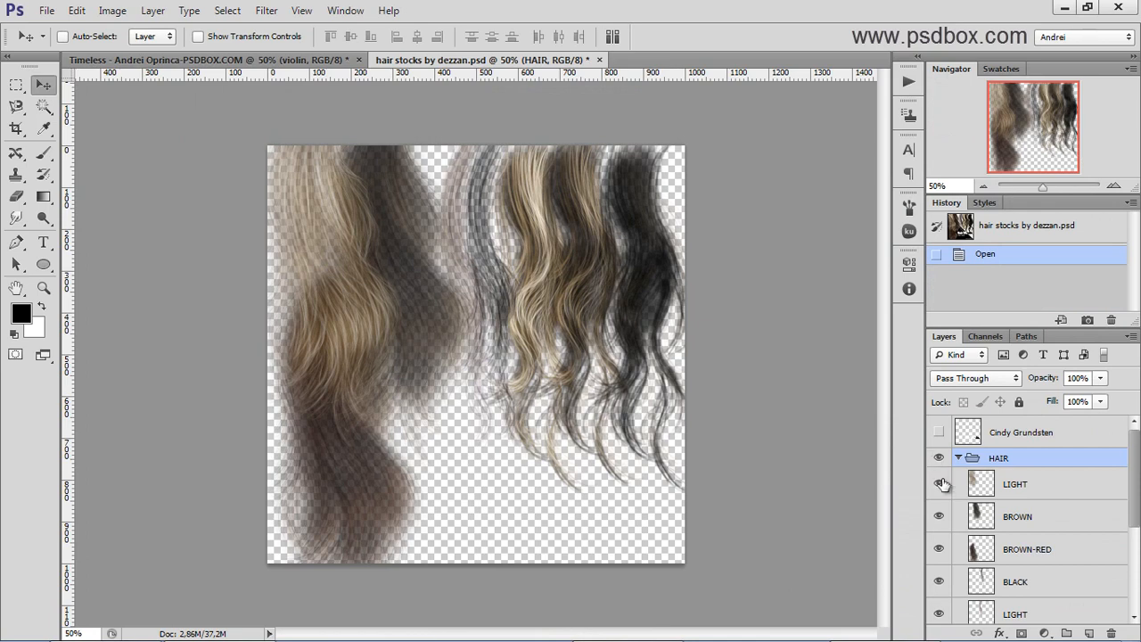
Step: Show only the lower BROWN strand layer in the hair stocks file, select the whole canvas and copy the strand
scroll(947, 571, down, 3)
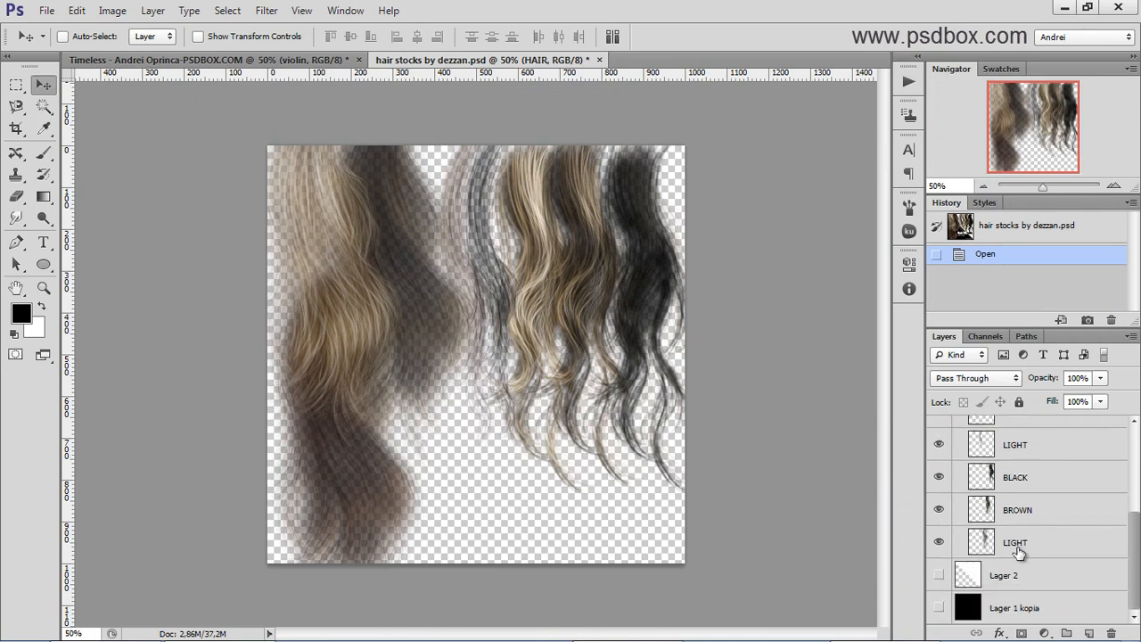
click(952, 511)
alt+click(947, 511)
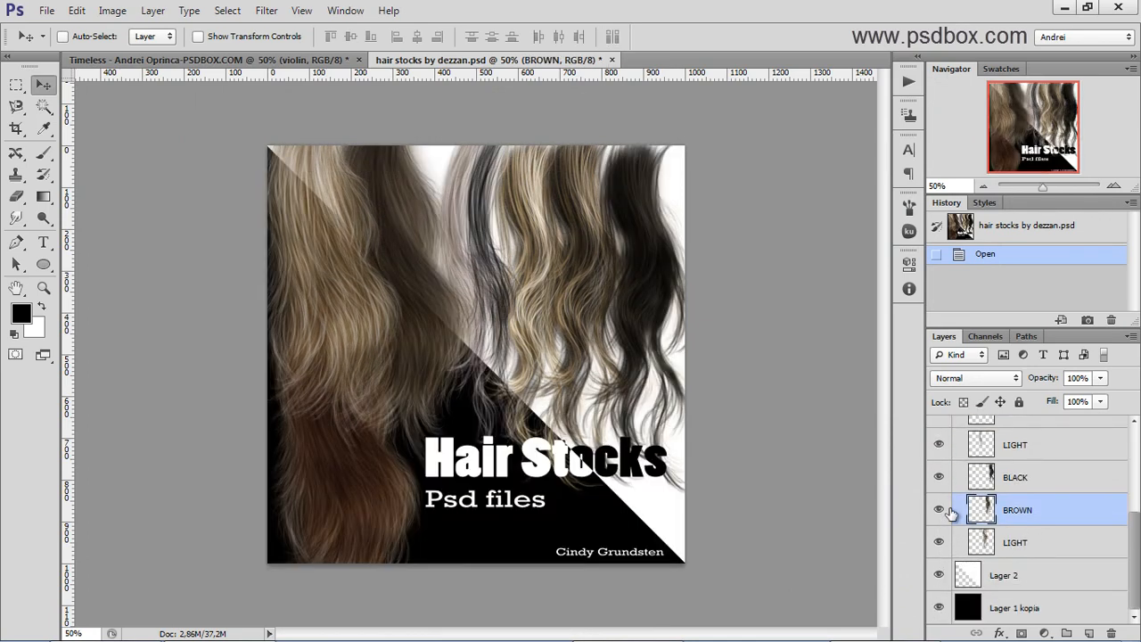
click(939, 509)
click(938, 478)
alt+click(938, 478)
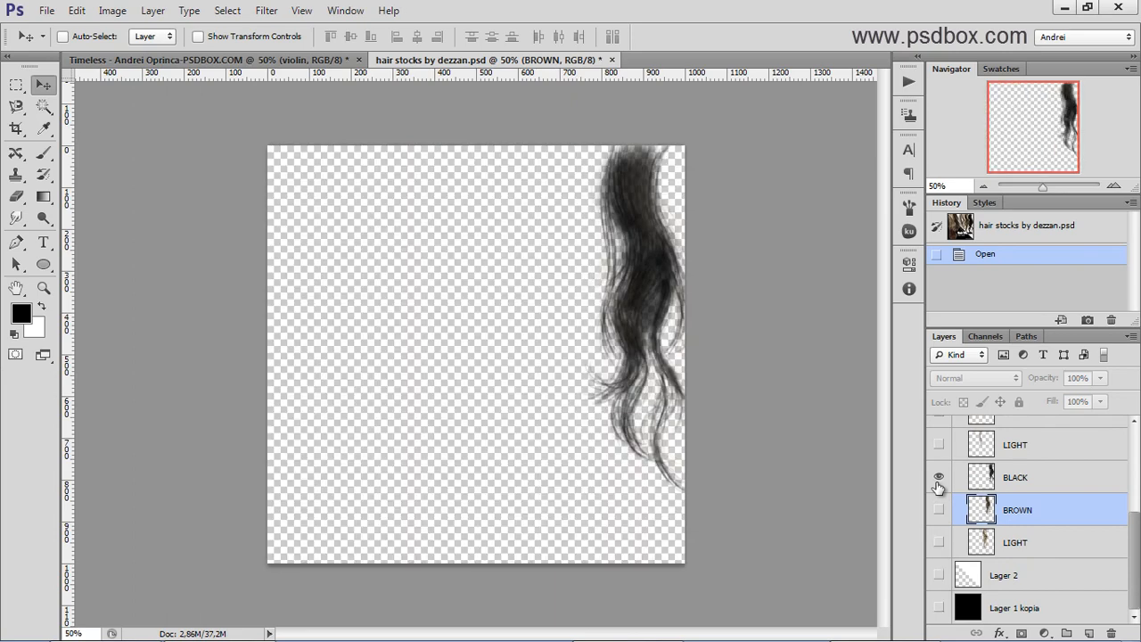
click(938, 478)
click(939, 509)
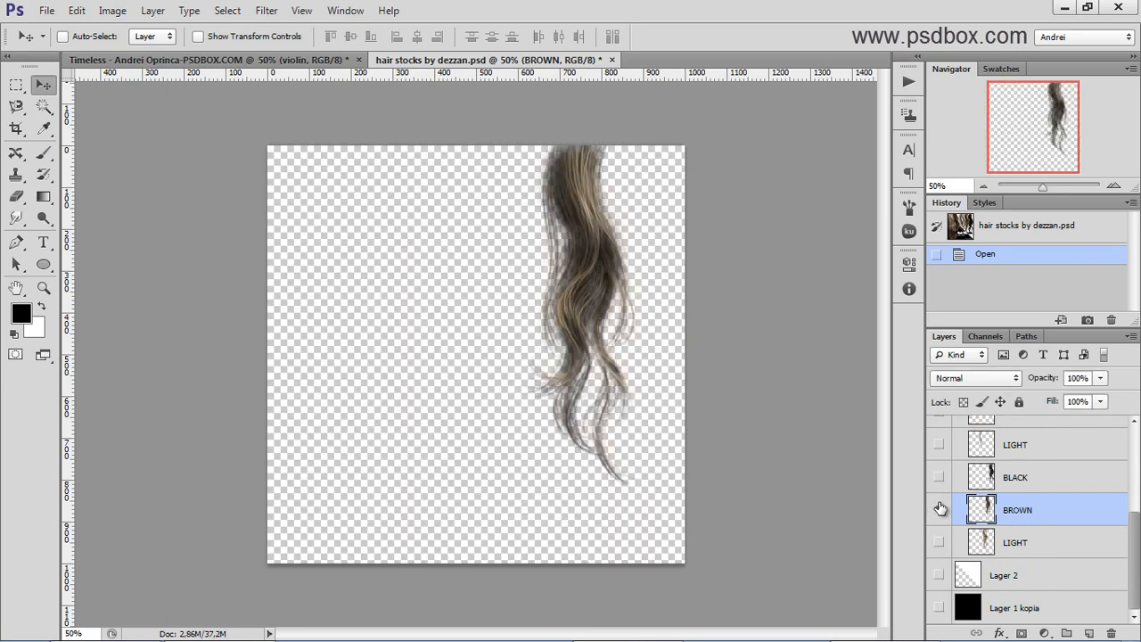
key(ctrl+a)
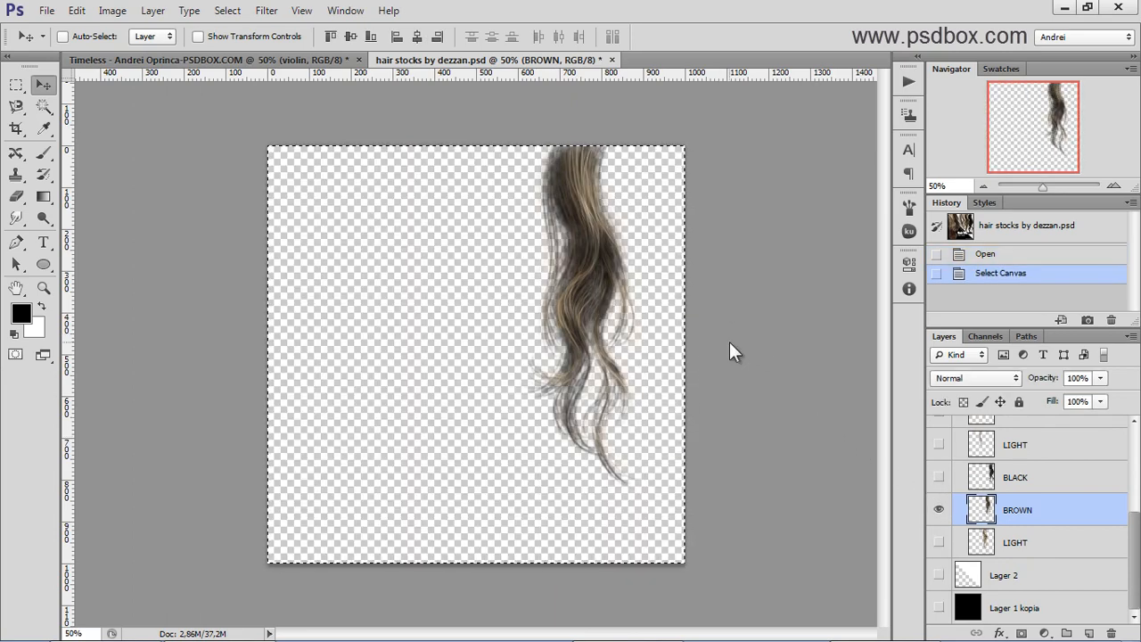
Step: In the Timeless composite, add a new layer directly beneath the WOMAN layer and put it in a group named hair
click(294, 59)
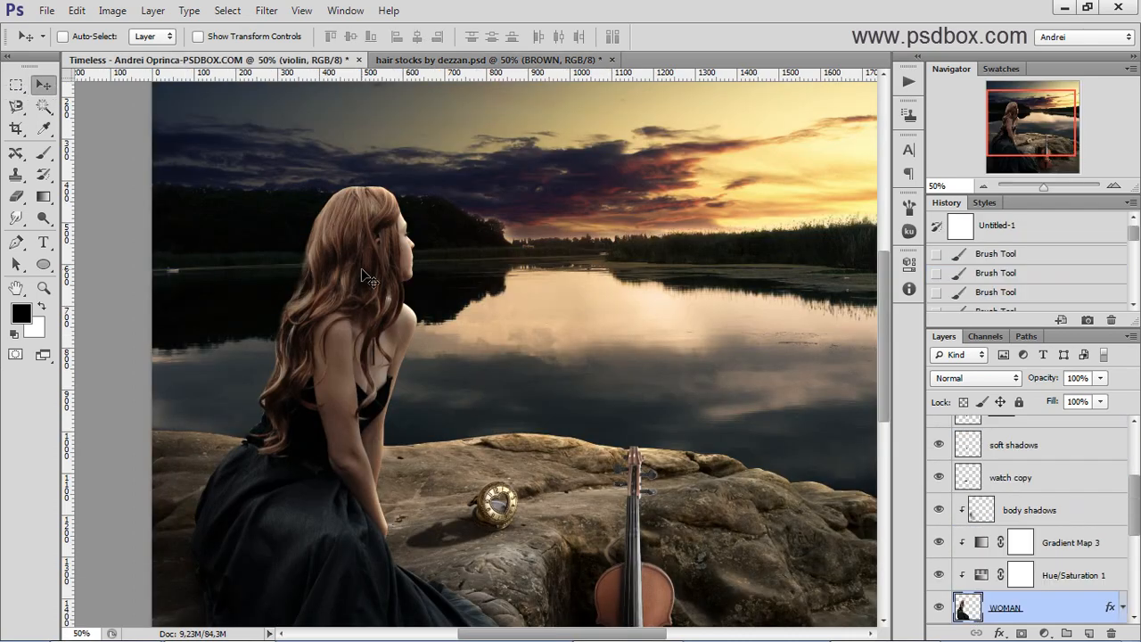
click(1034, 472)
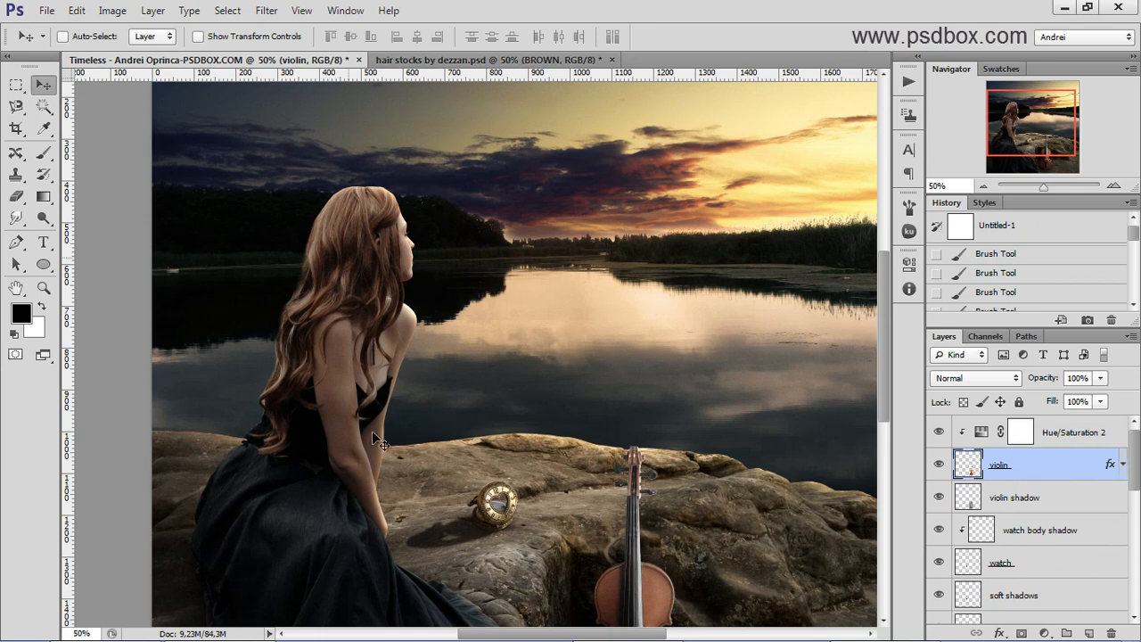
key(ctrl+minus)
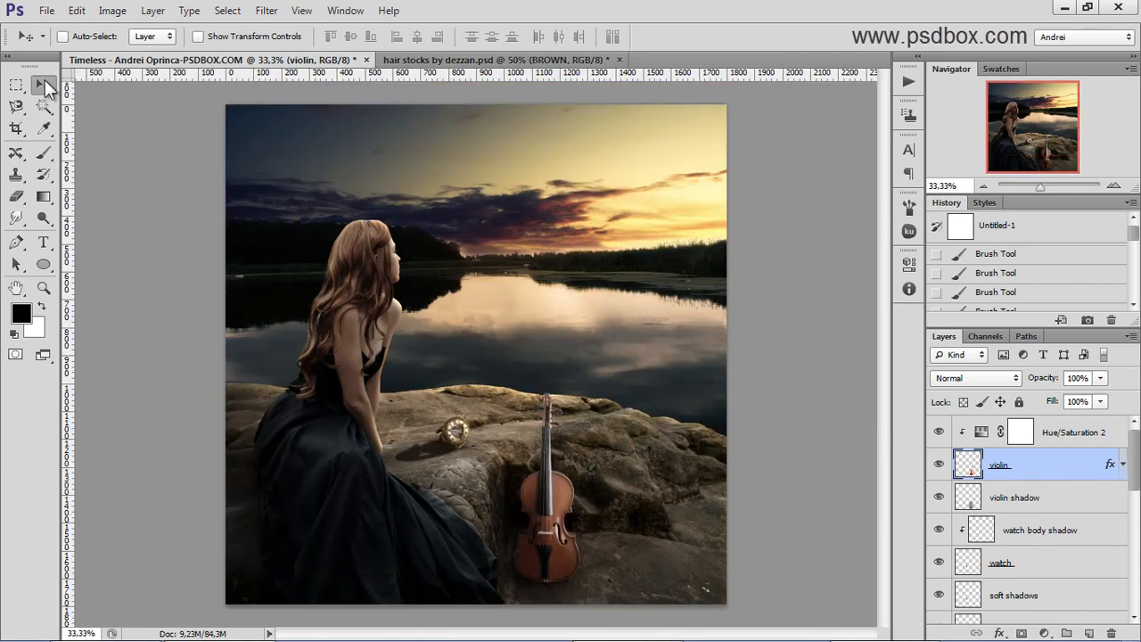
ctrl+click(373, 270)
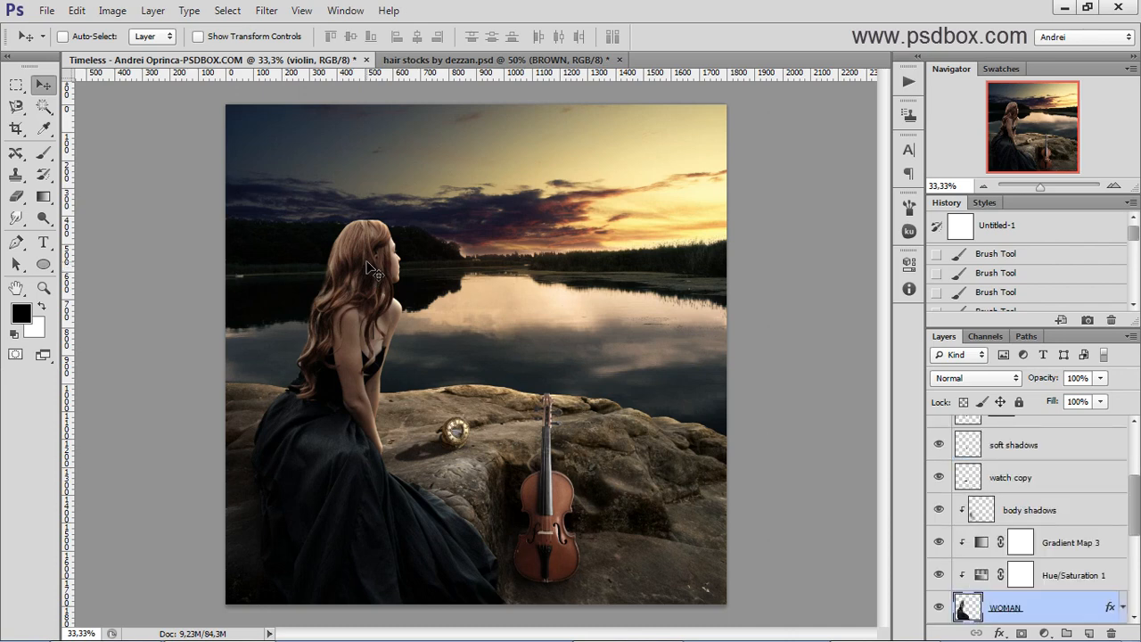
scroll(1059, 604, down, 3)
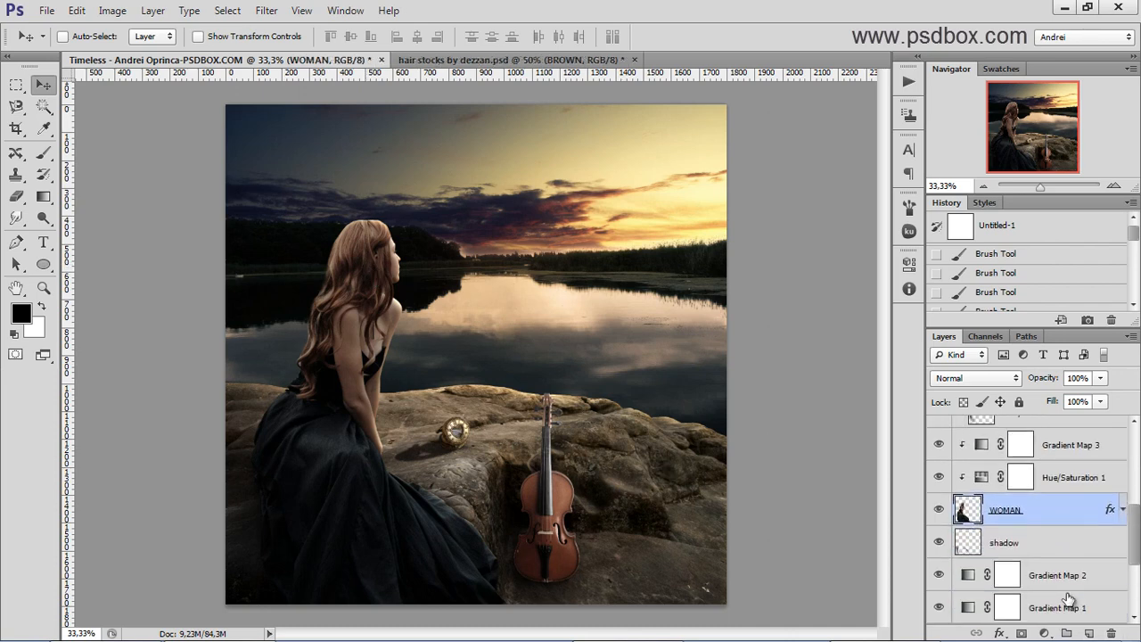
click(1089, 634)
key(ctrl+g)
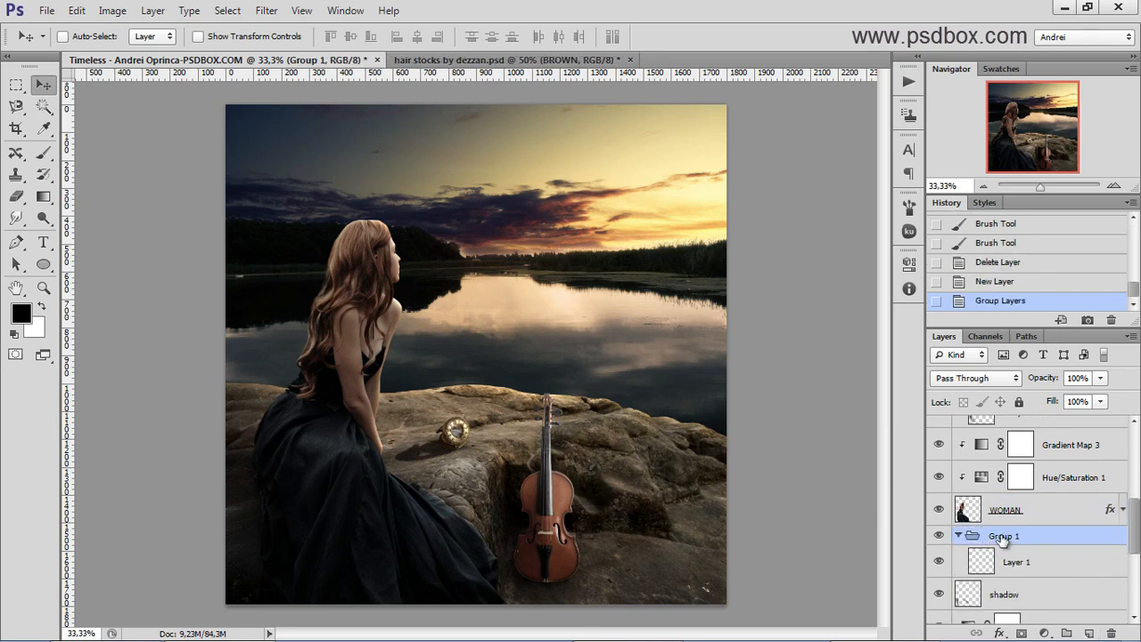
double_click(1003, 536)
text(hair)
key(Return)
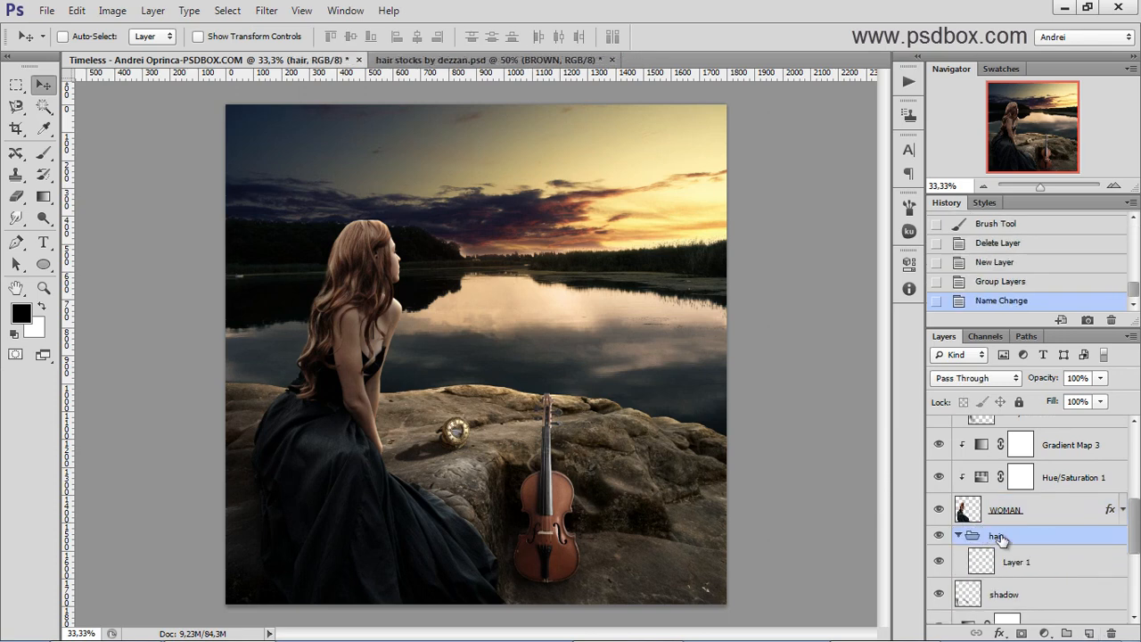
Step: Paste the copied strand into the hair group's layer, scale it to about 50% and rotate it about 13° over the woman's hair
click(1044, 569)
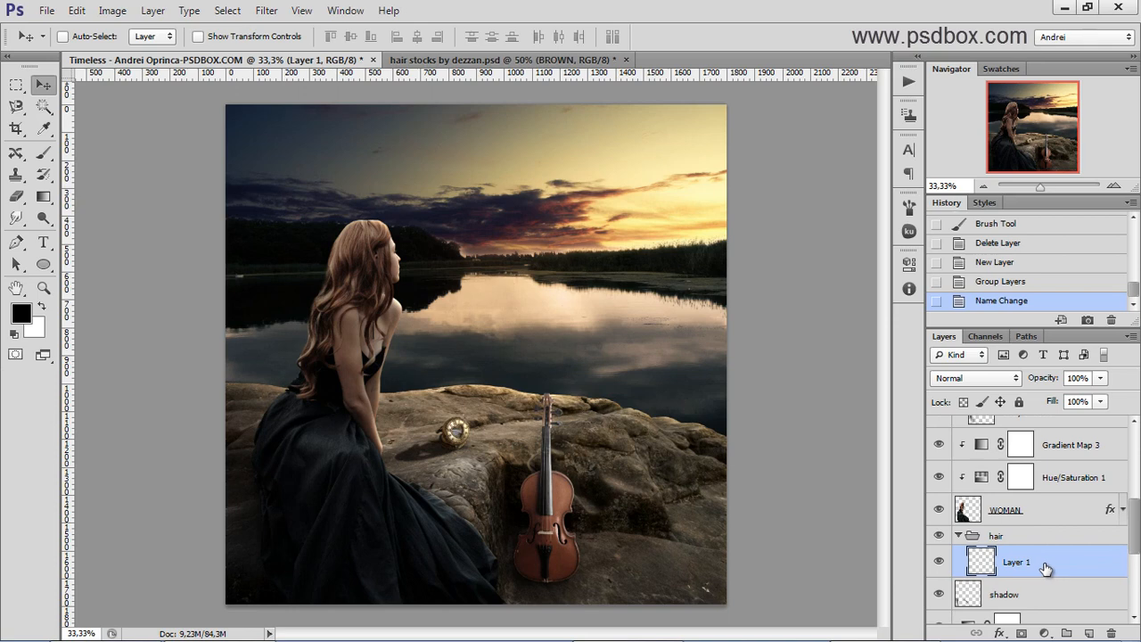
key(ctrl+v)
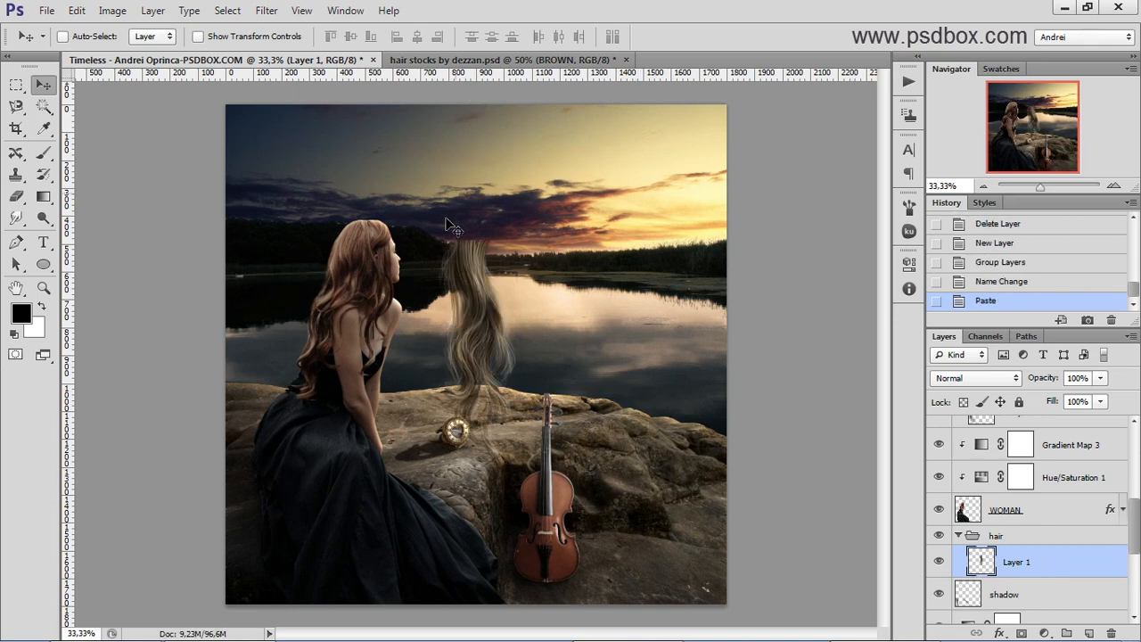
key(ctrl+t)
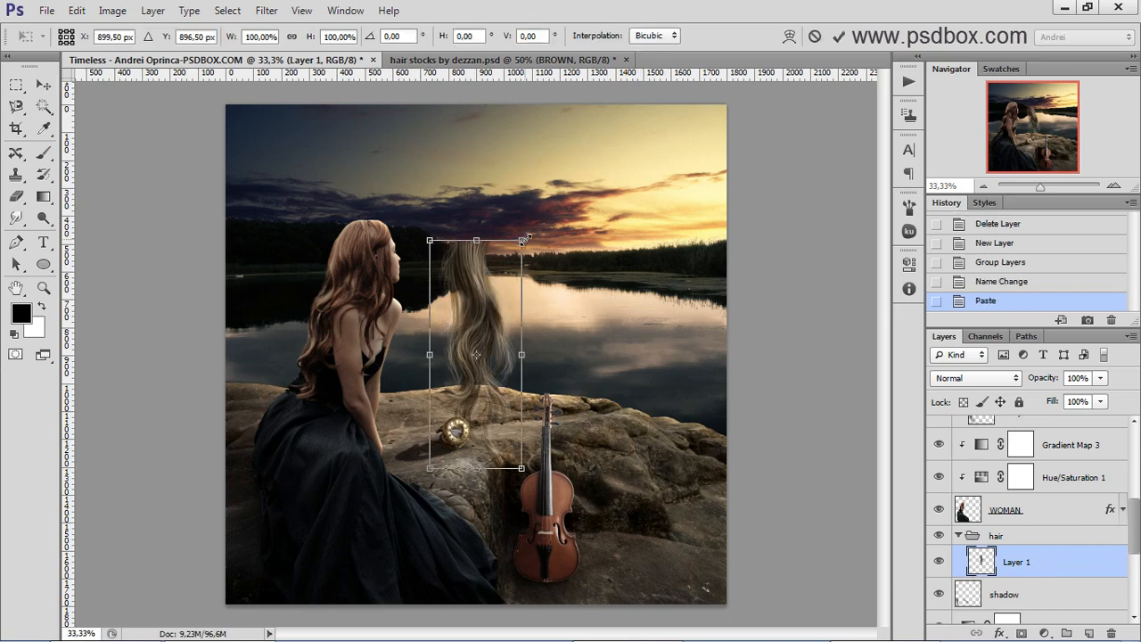
drag(521, 242, 365, 275)
Step: Move the strand behind the back edge of the woman's hair, set its rotation to about 25.57° and apply the transform
scroll(300, 298, up, 2)
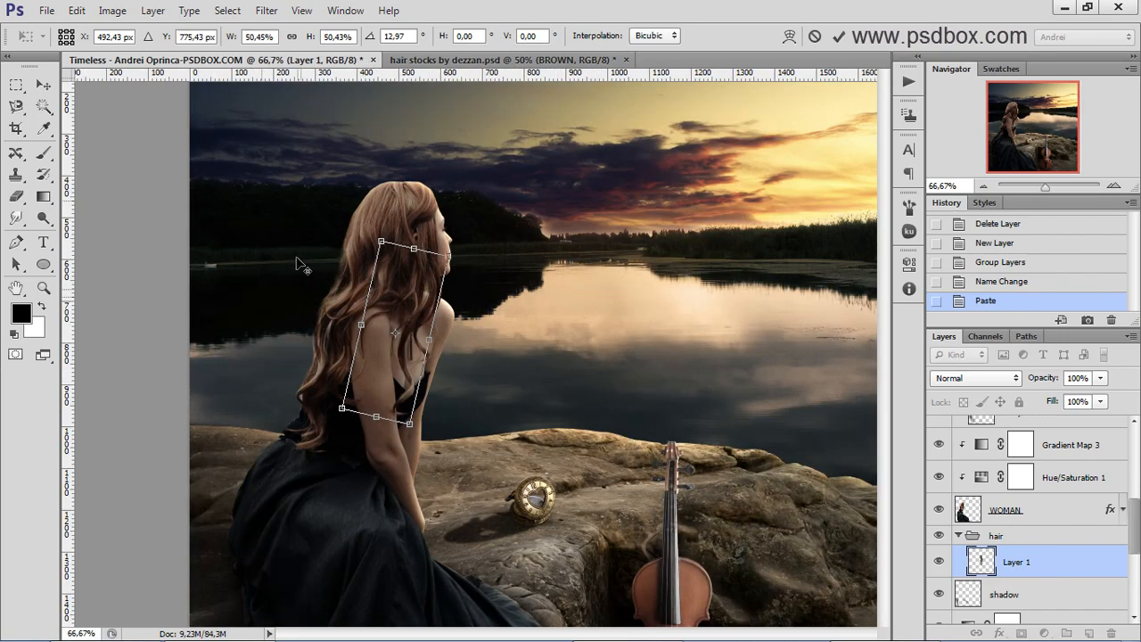
scroll(288, 270, up, 2)
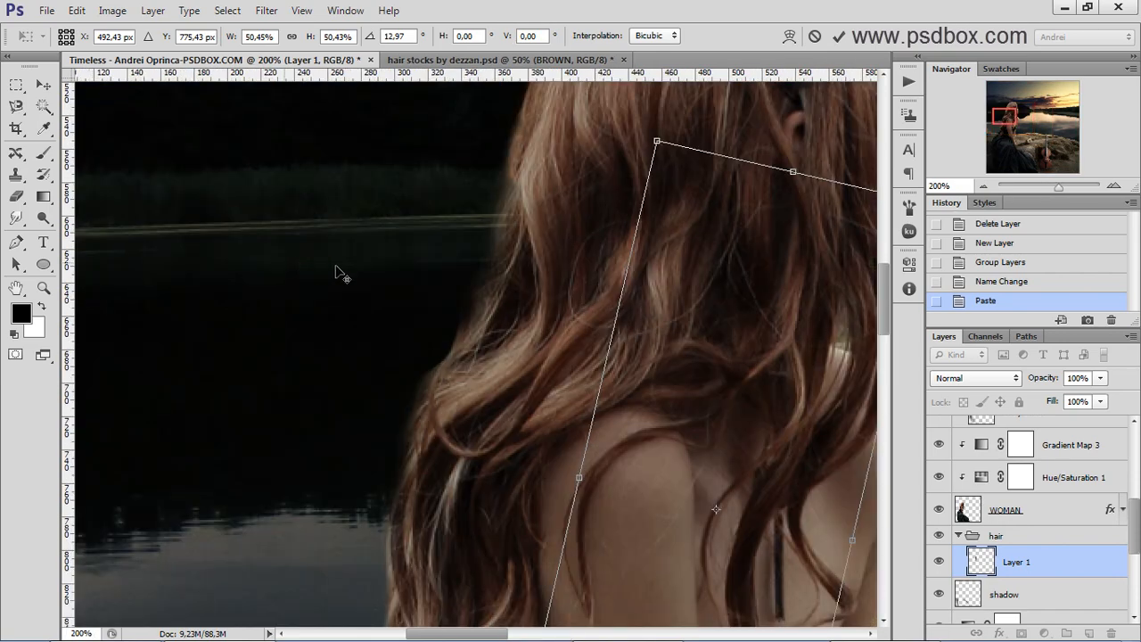
drag(774, 314, 468, 161)
scroll(455, 186, down, 2)
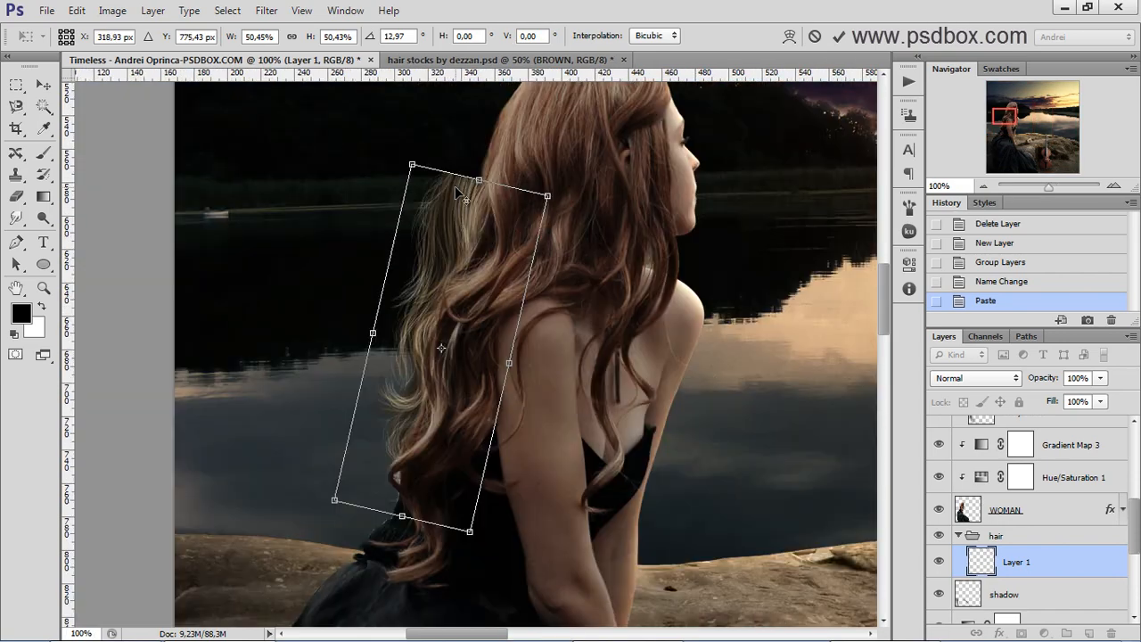
drag(566, 174, 588, 198)
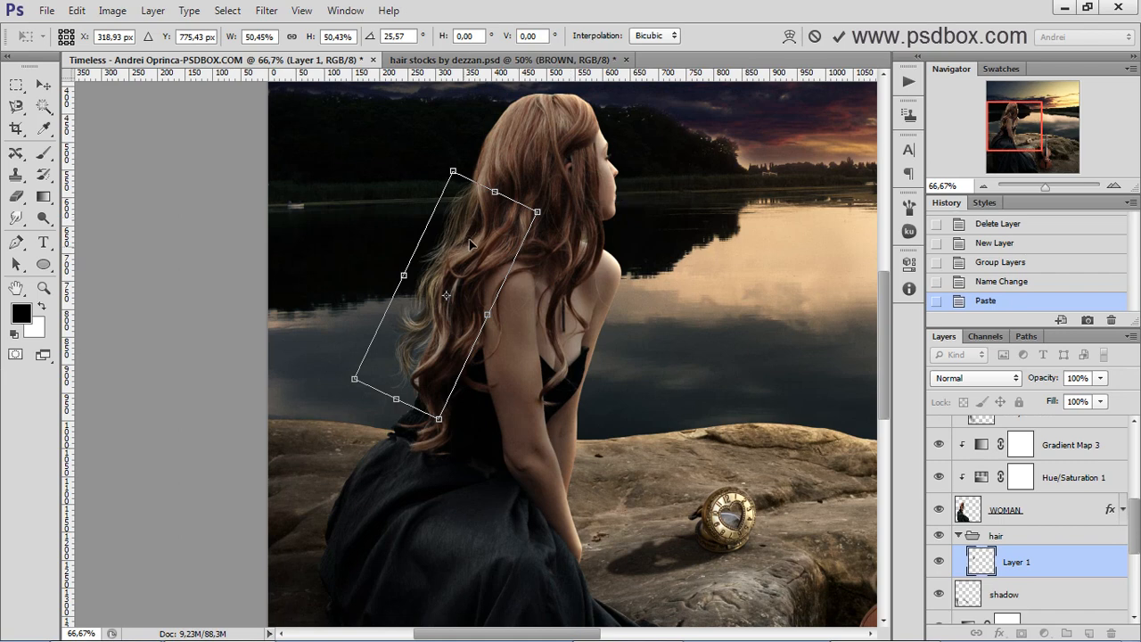
drag(469, 242, 493, 203)
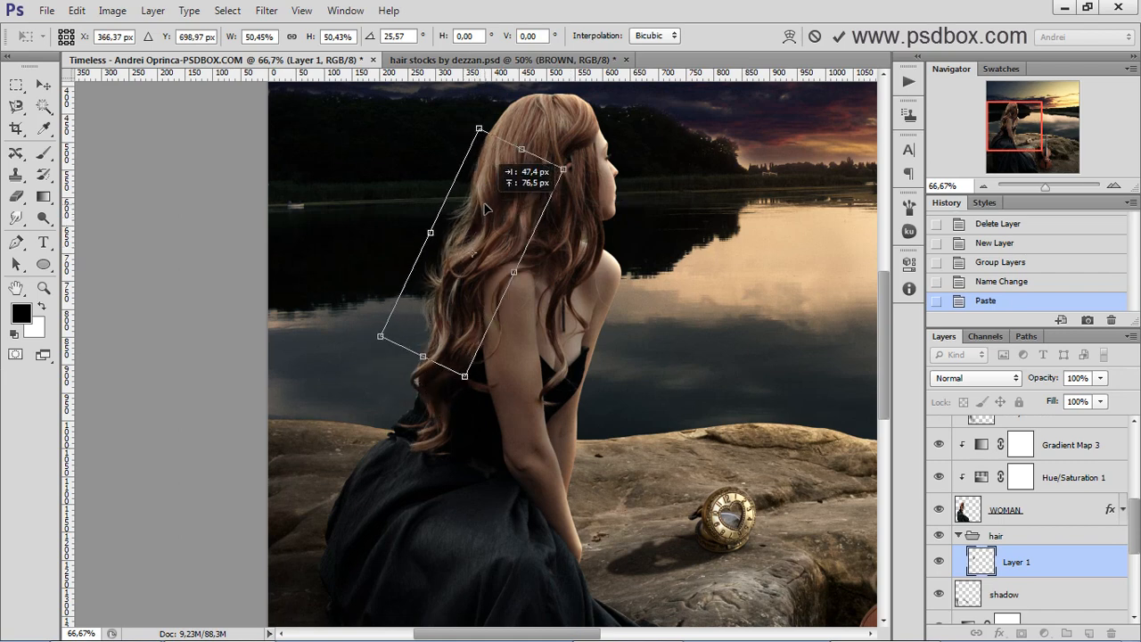
key(Return)
scroll(466, 190, up, 1)
scroll(467, 190, up, 1)
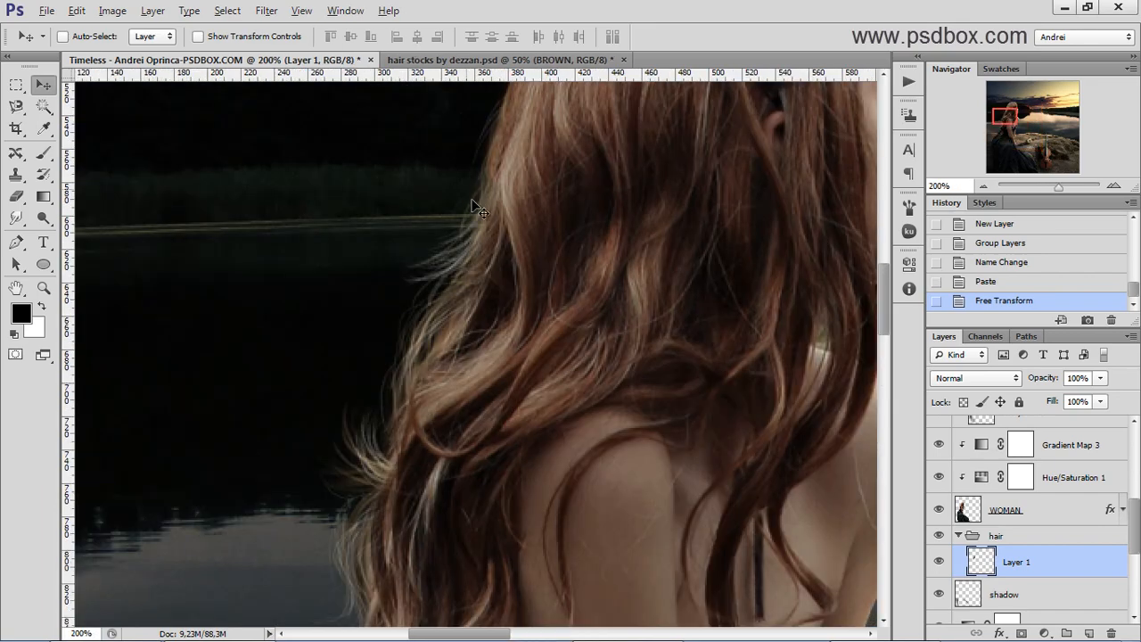
Step: Colorize the strand with Hue/Saturation at hue 25, saturation 28 and lightness -47 to match the woman's hair
scroll(589, 263, down, 1)
drag(644, 263, 585, 263)
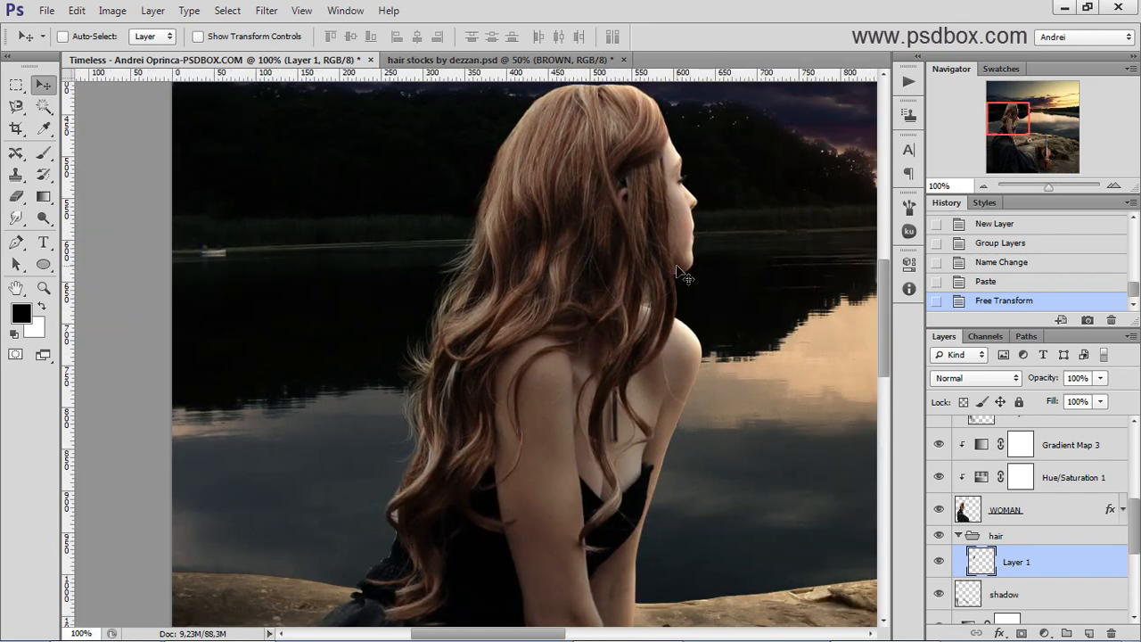
key(ctrl+u)
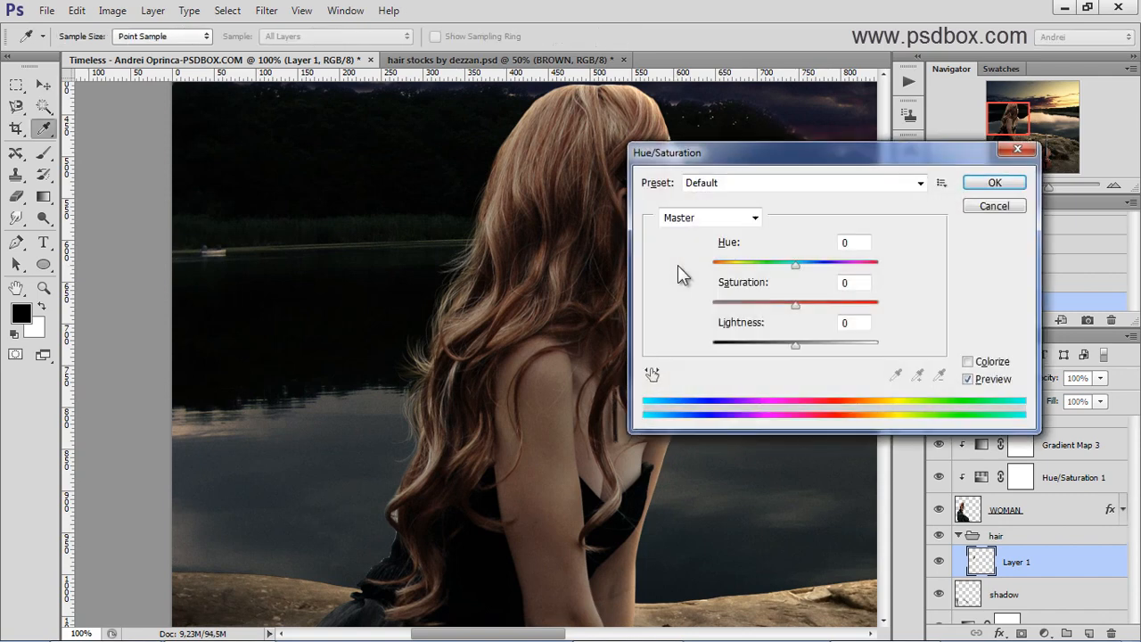
click(969, 362)
drag(775, 309, 835, 303)
drag(714, 265, 724, 265)
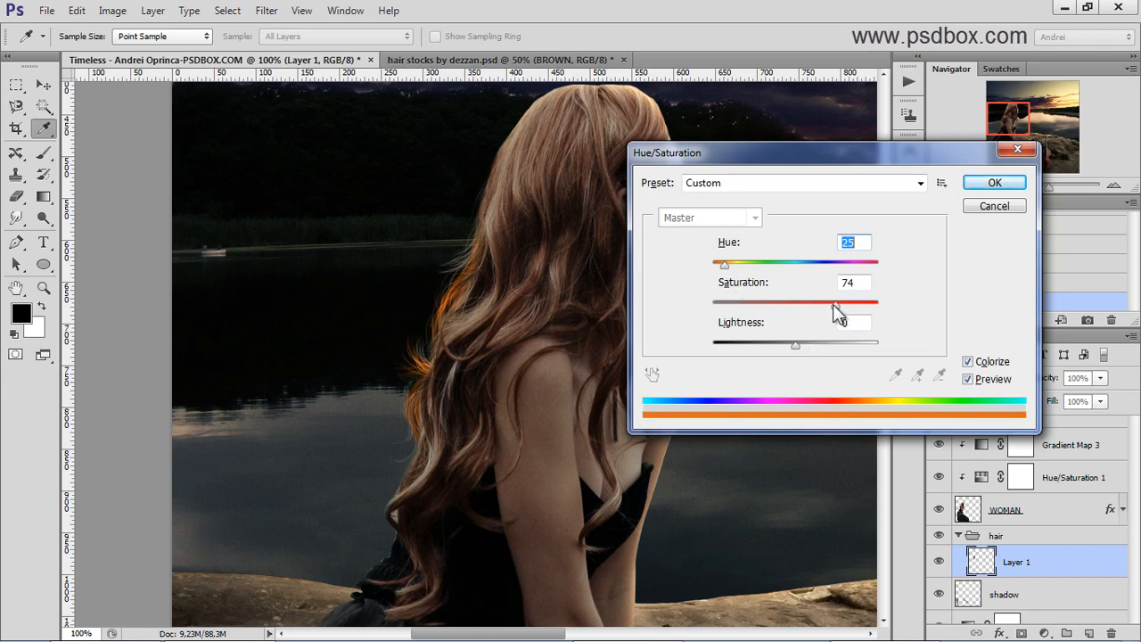
drag(833, 304, 764, 345)
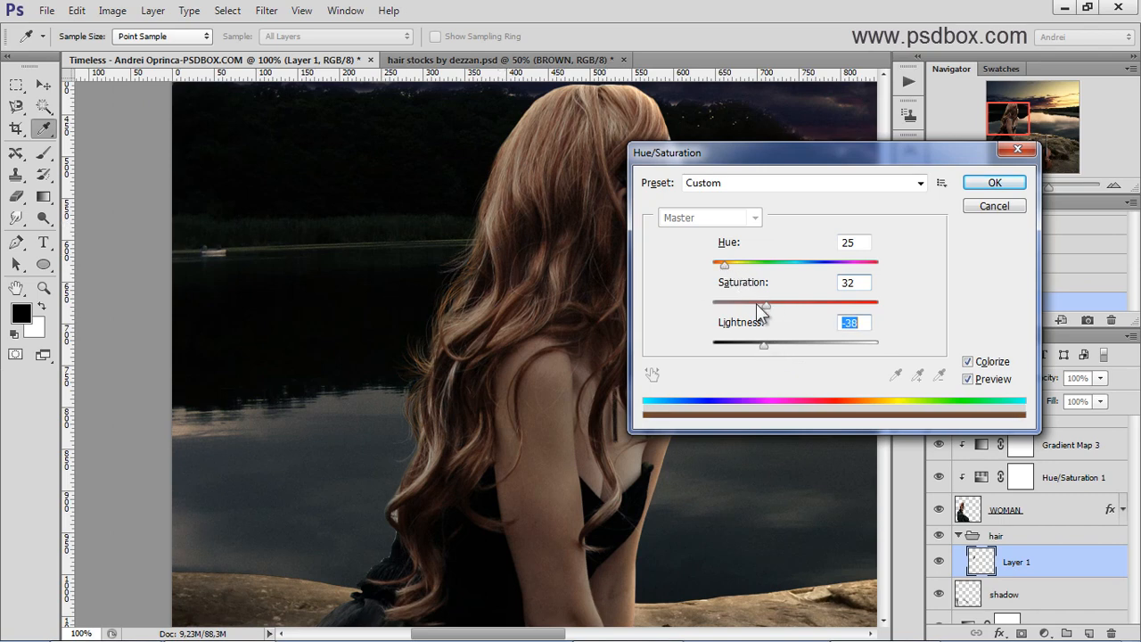
mouse_move(775, 302)
mouse_down()
mouse_move(788, 302)
mouse_move(772, 302)
mouse_up()
mouse_move(763, 345)
mouse_down()
mouse_move(774, 347)
mouse_move(756, 343)
mouse_up()
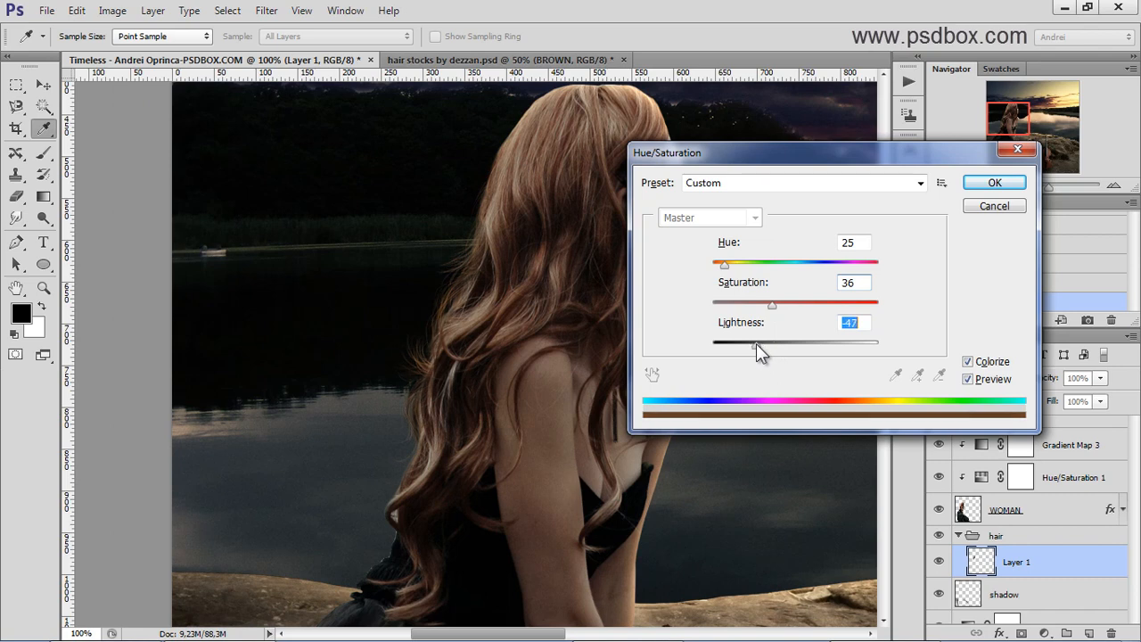
mouse_move(776, 300)
mouse_down()
mouse_move(766, 321)
mouse_move(759, 311)
mouse_up()
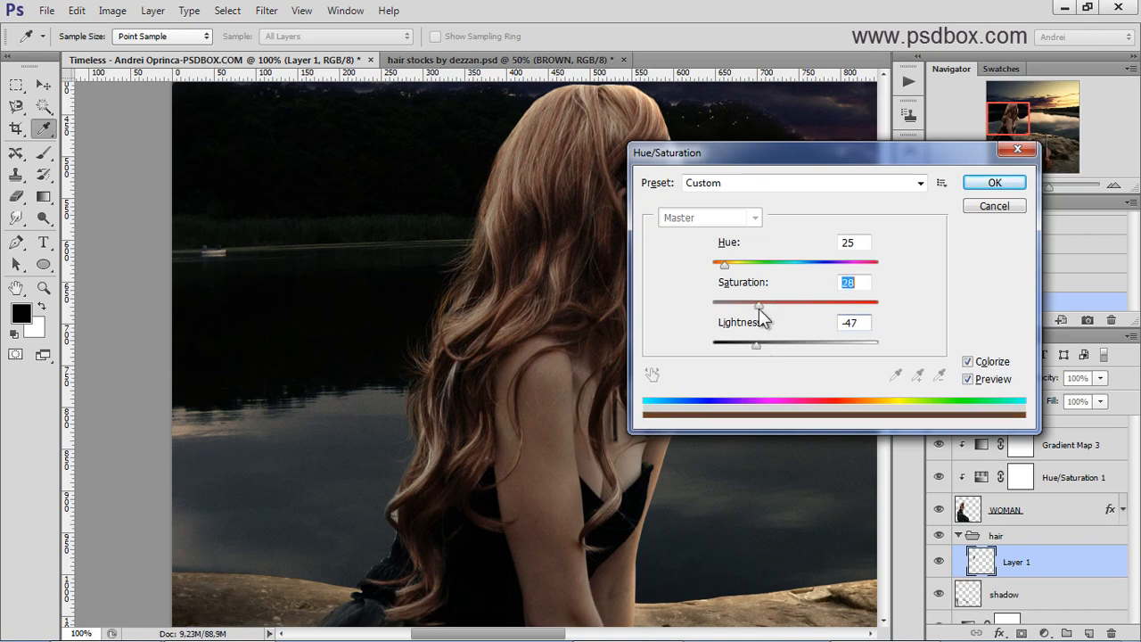
key(v)
click(995, 182)
Step: Adjust the strand with Levels, setting the midtone input to 0.86 and the white input to 221
key(ctrl+l)
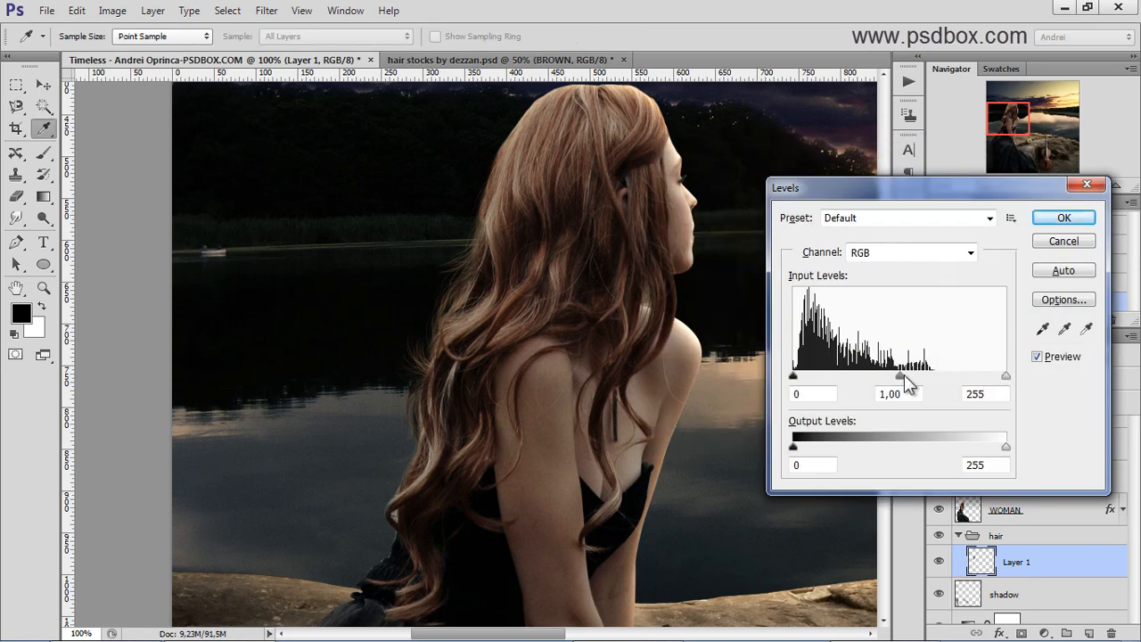
drag(903, 376, 898, 375)
drag(1005, 375, 977, 376)
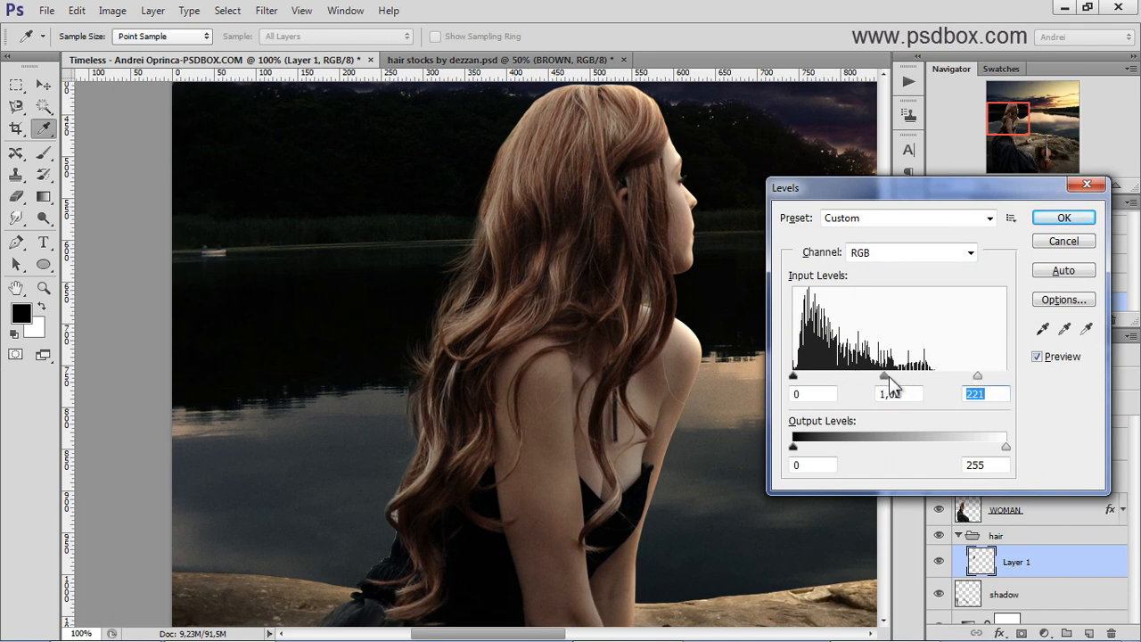
drag(890, 377, 895, 377)
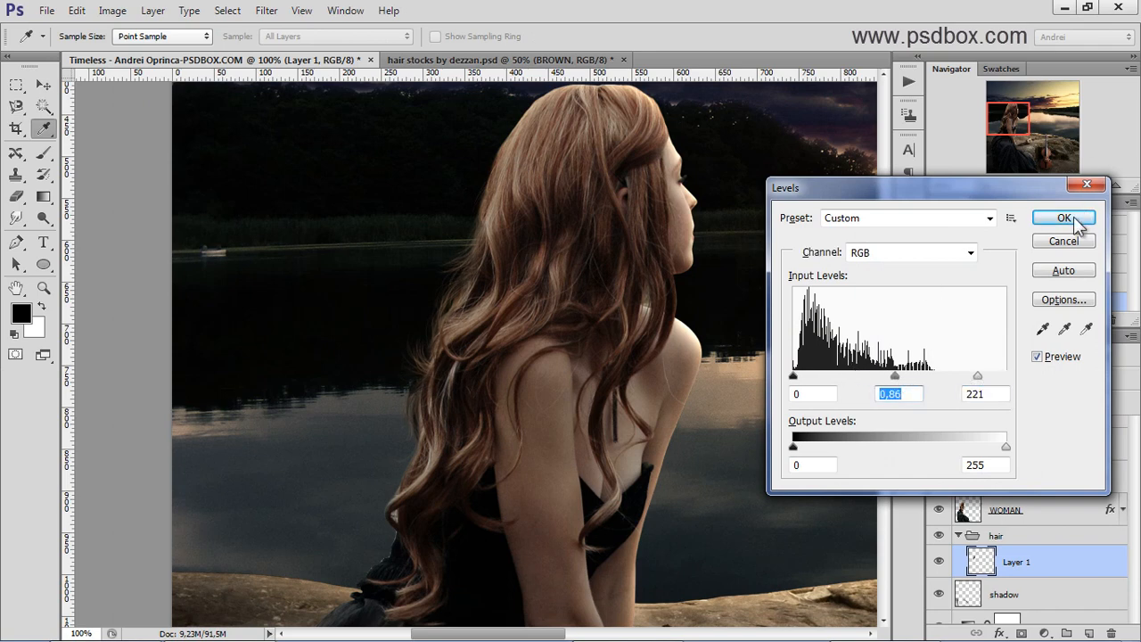
click(1064, 218)
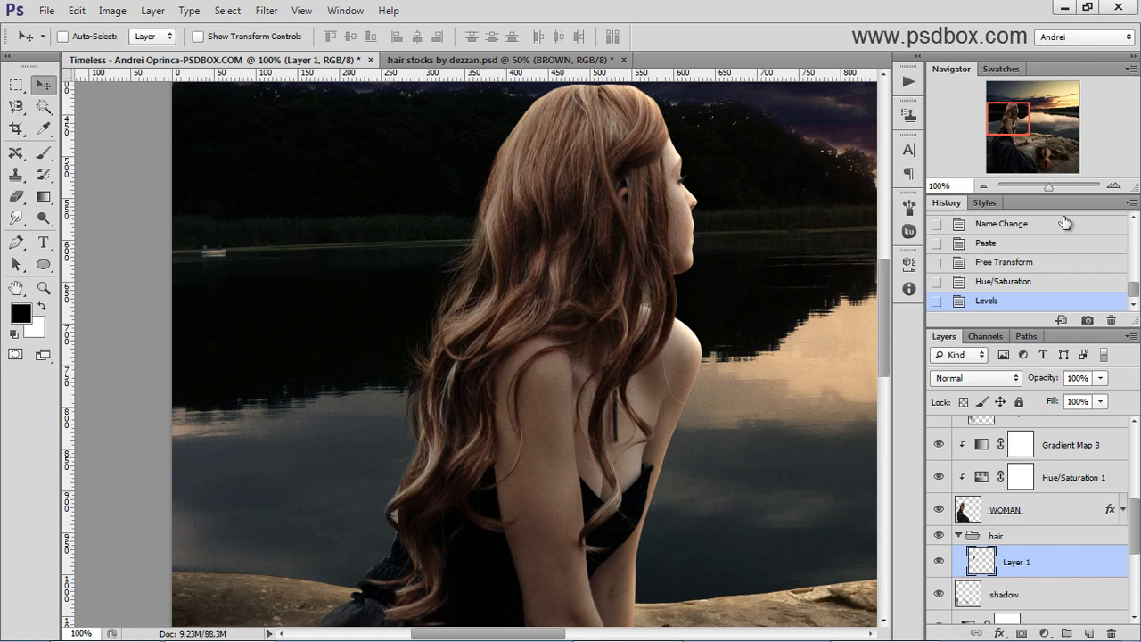
Step: Duplicate the recoloured strand layer and flip the copy horizontally
key(ctrl+j)
key(ctrl+t)
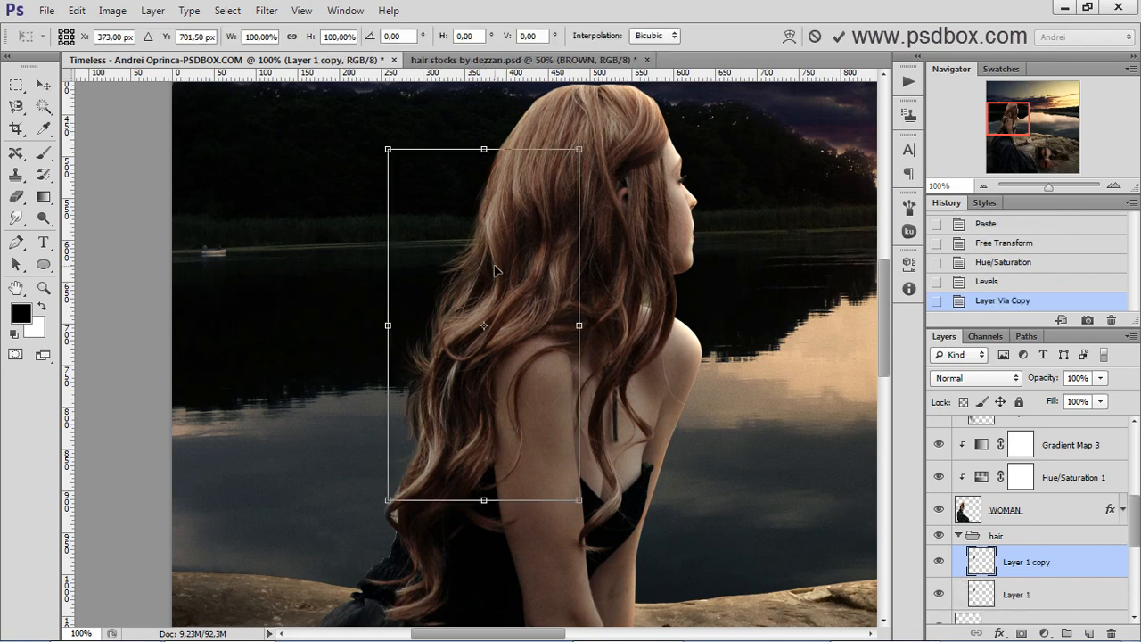
right_click(496, 270)
click(596, 518)
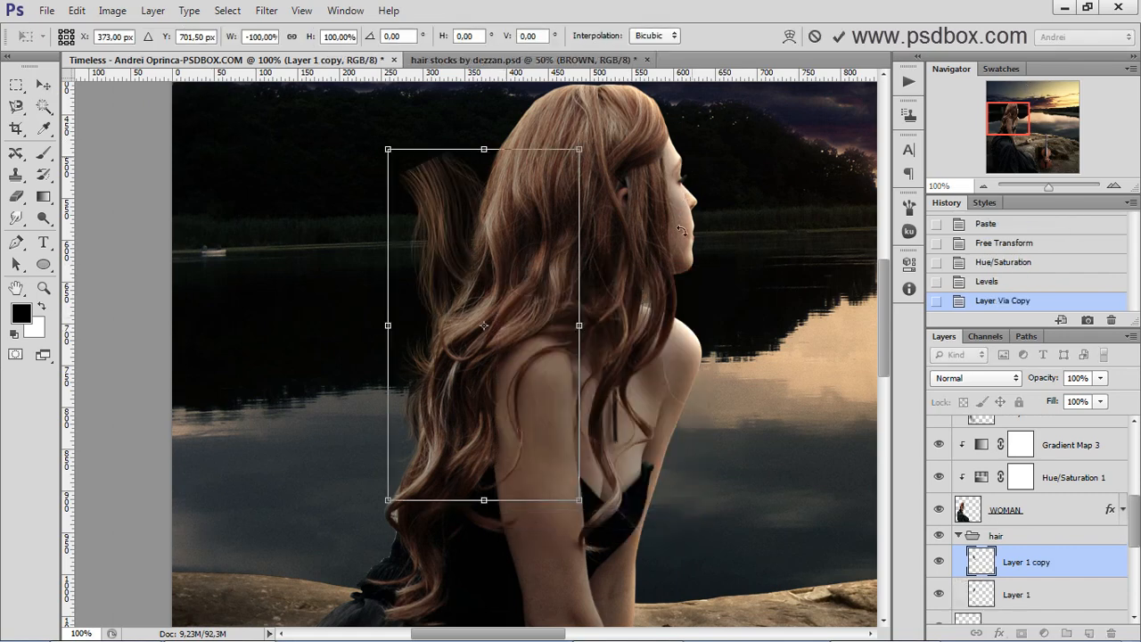
Step: Rotate the flipped strand copy to about 48.68°, place it behind the lower back of the woman's hair and apply the transform
drag(681, 230, 673, 358)
drag(529, 252, 515, 343)
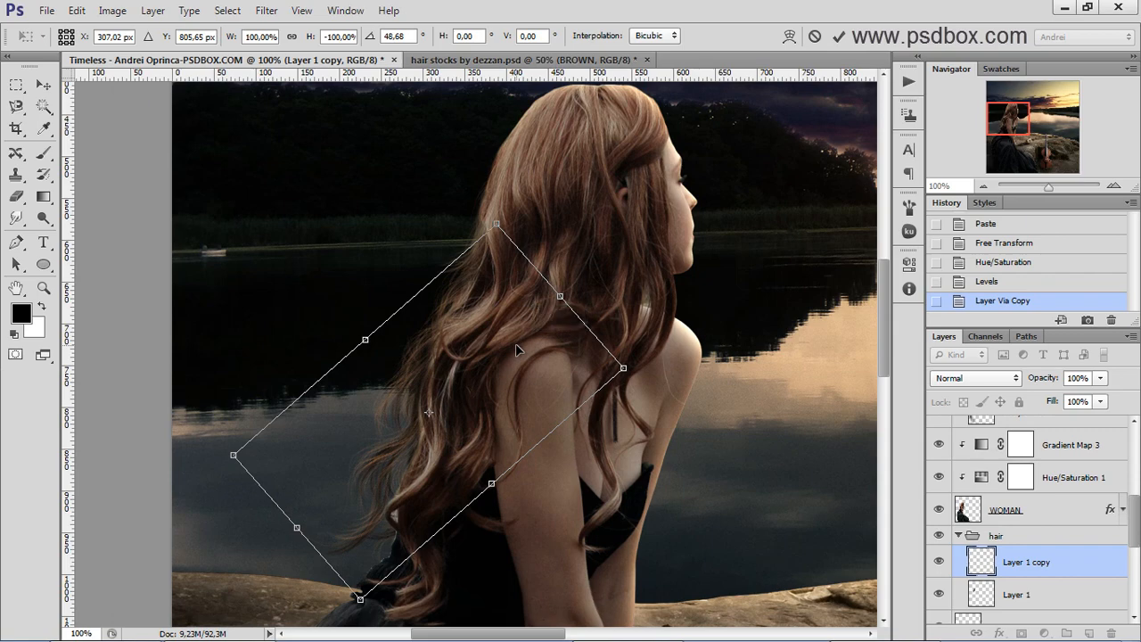
key(Return)
key(ctrl+minus)
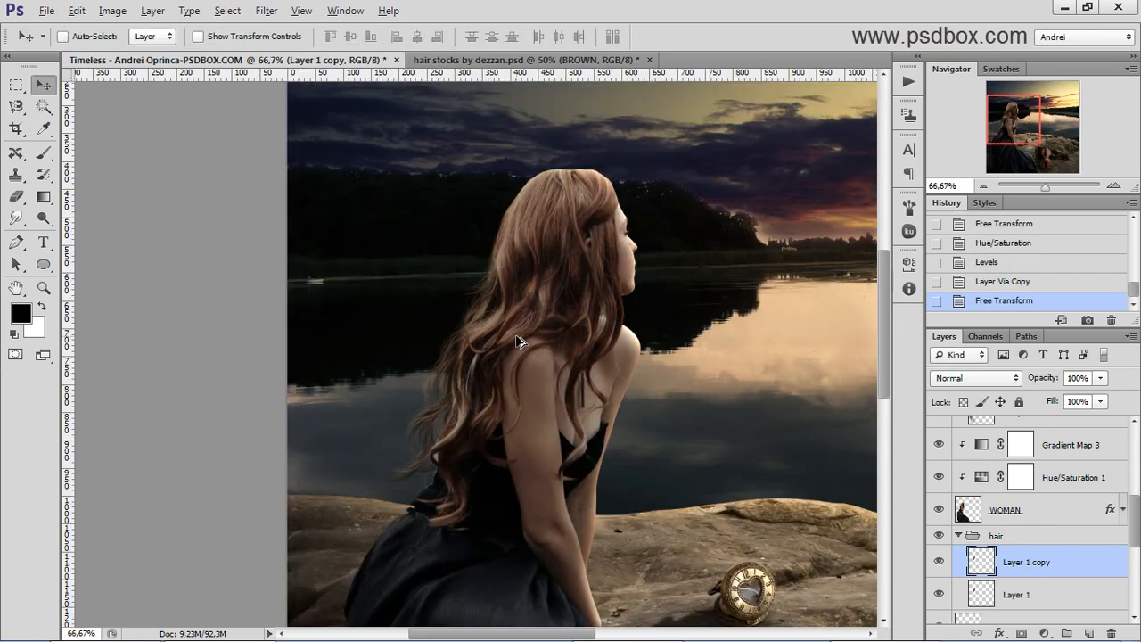
Step: Duplicate the strand copy, rotate and resize the duplicate, and place it behind the upper back of the woman's head
scroll(516, 342, up, 1)
key(ctrl+j)
drag(515, 334, 546, 223)
key(ctrl+t)
drag(689, 157, 695, 195)
drag(507, 277, 547, 171)
drag(361, 326, 435, 247)
drag(660, 256, 674, 231)
drag(549, 131, 515, 178)
key(Return)
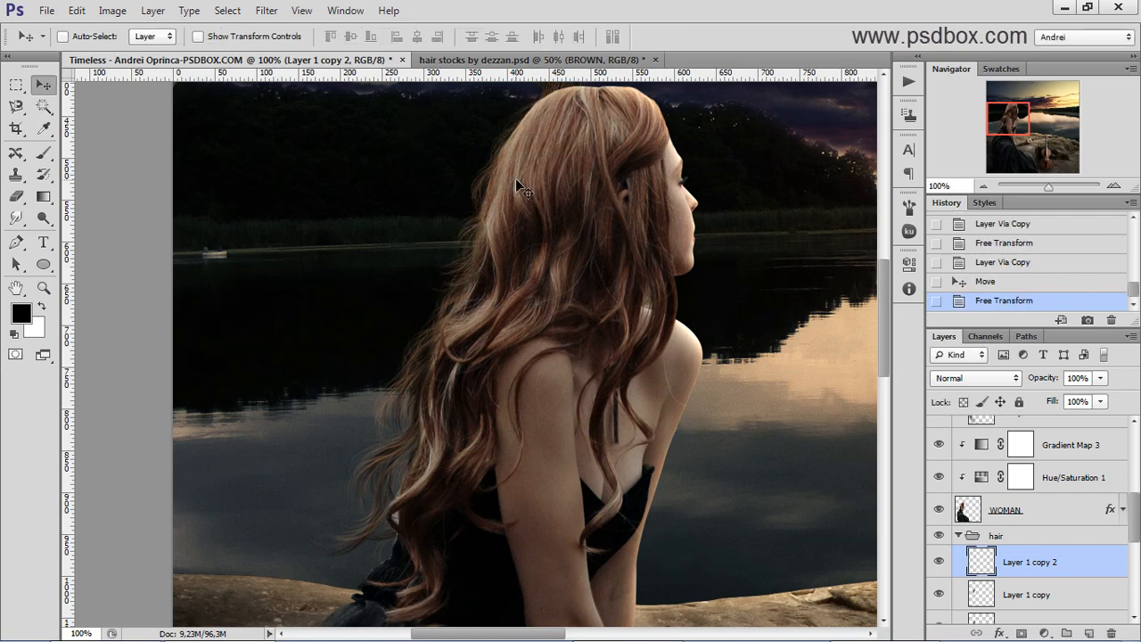
key(ctrl+minus)
key(ctrl+minus)
scroll(561, 165, up, 3)
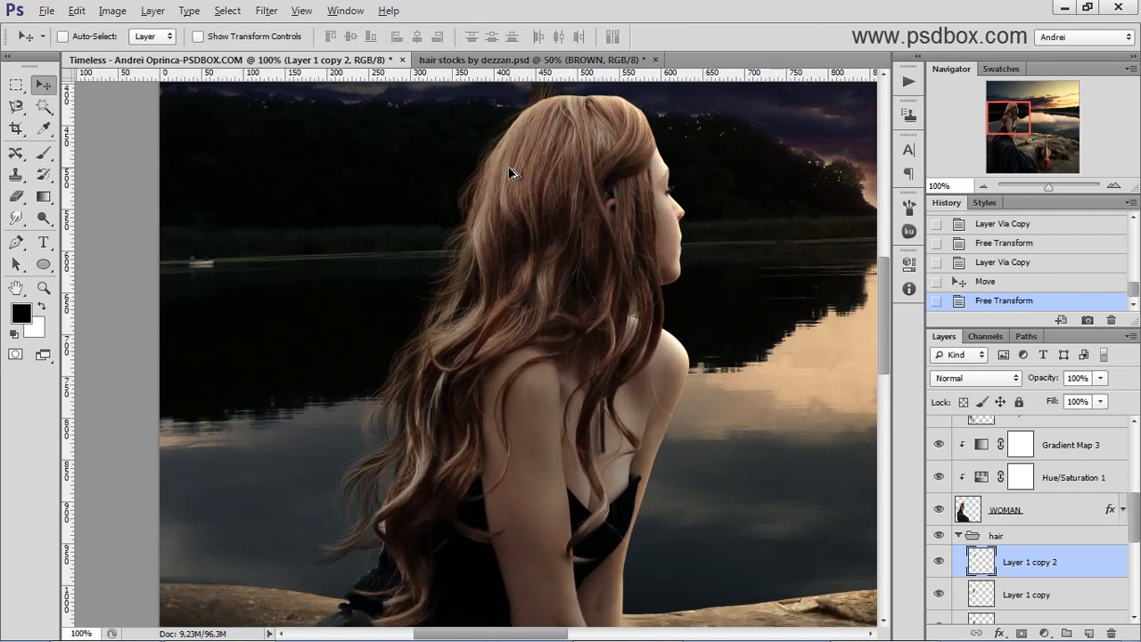
scroll(501, 255, down, 1)
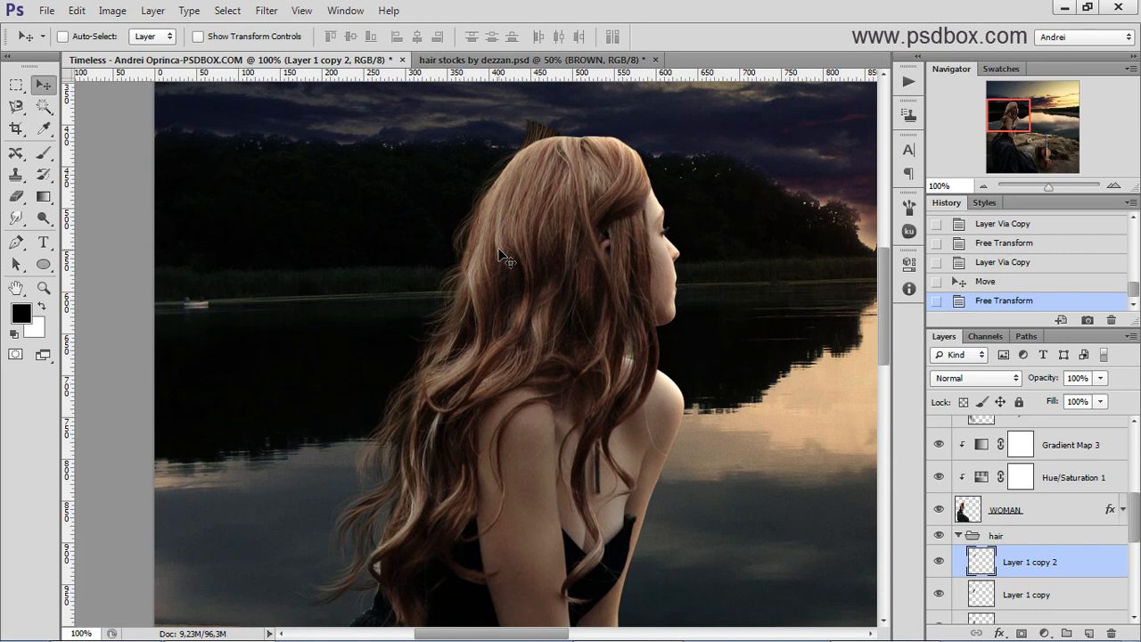
key(ctrl+u)
drag(789, 309, 818, 313)
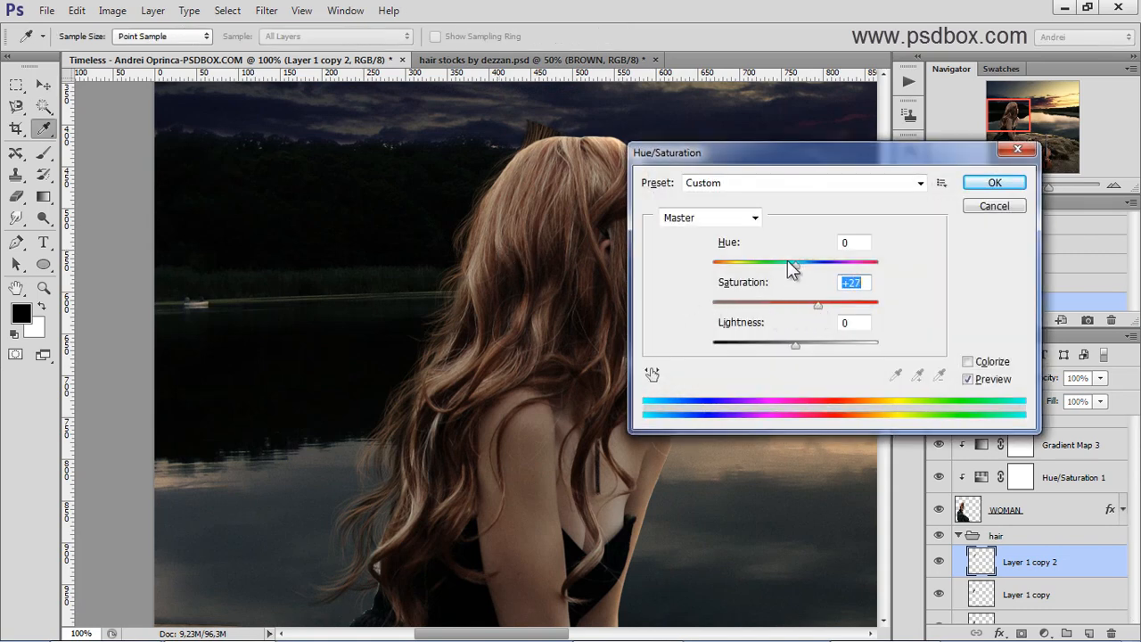
drag(788, 265, 792, 271)
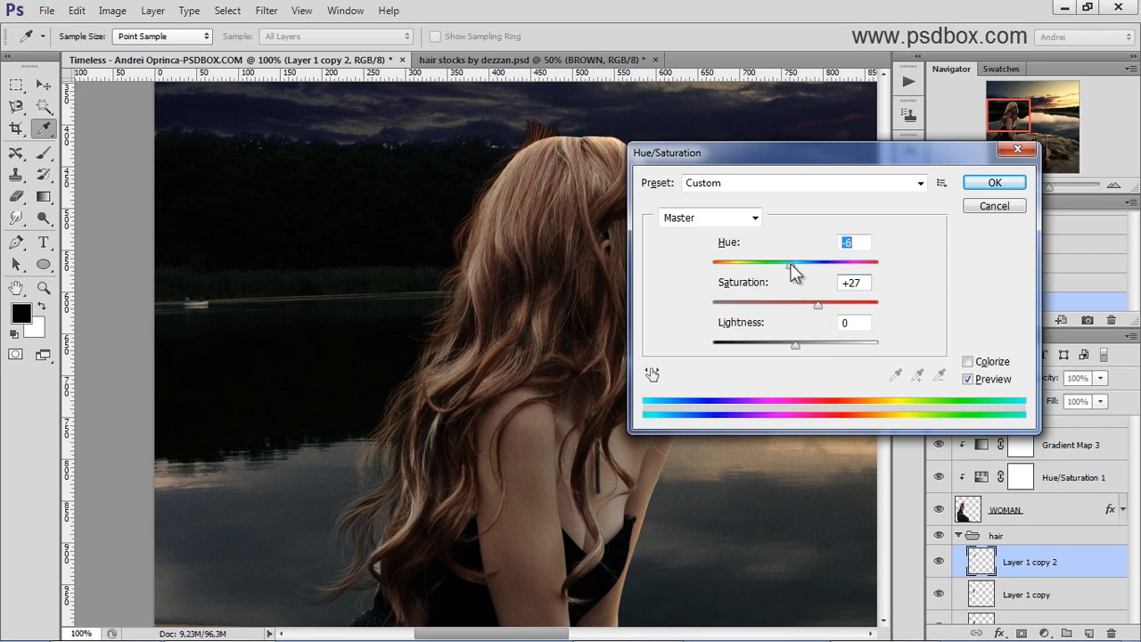
key(Return)
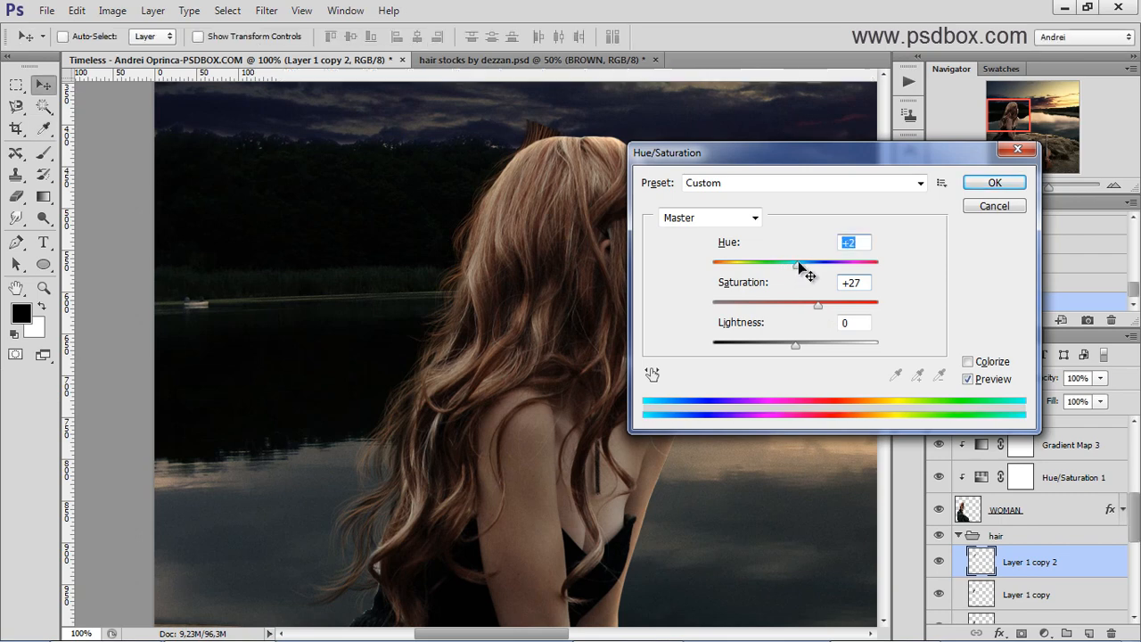
Step: Add a Color Overlay to the new strand using brown #634d3f sampled from the hair, in Soft Light mode at 50% opacity
scroll(621, 251, down, 1)
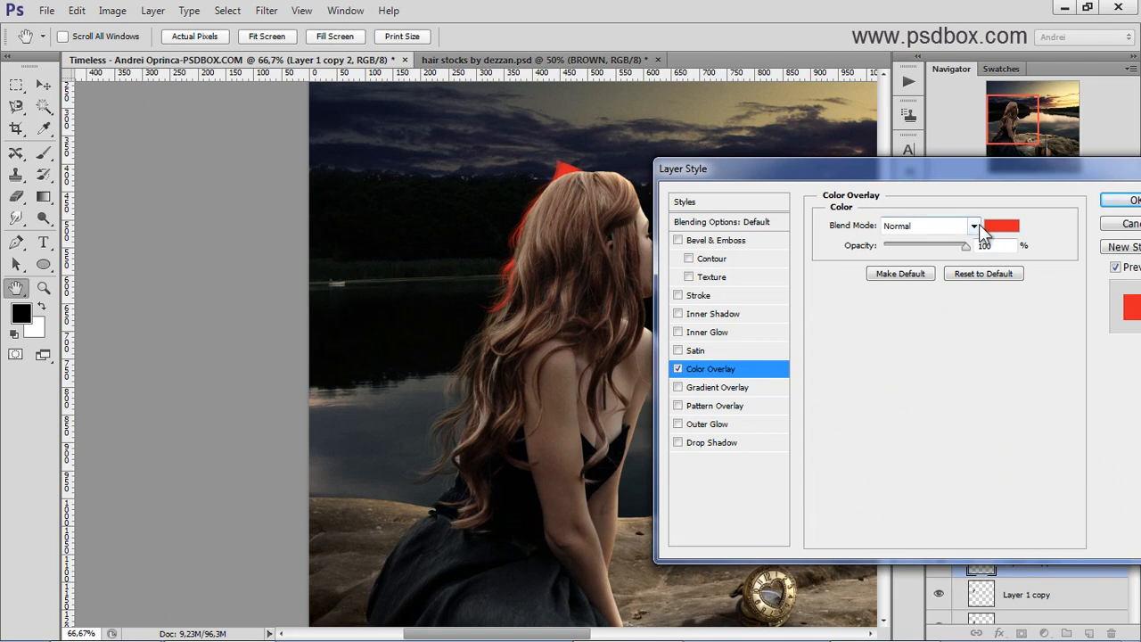
click(999, 231)
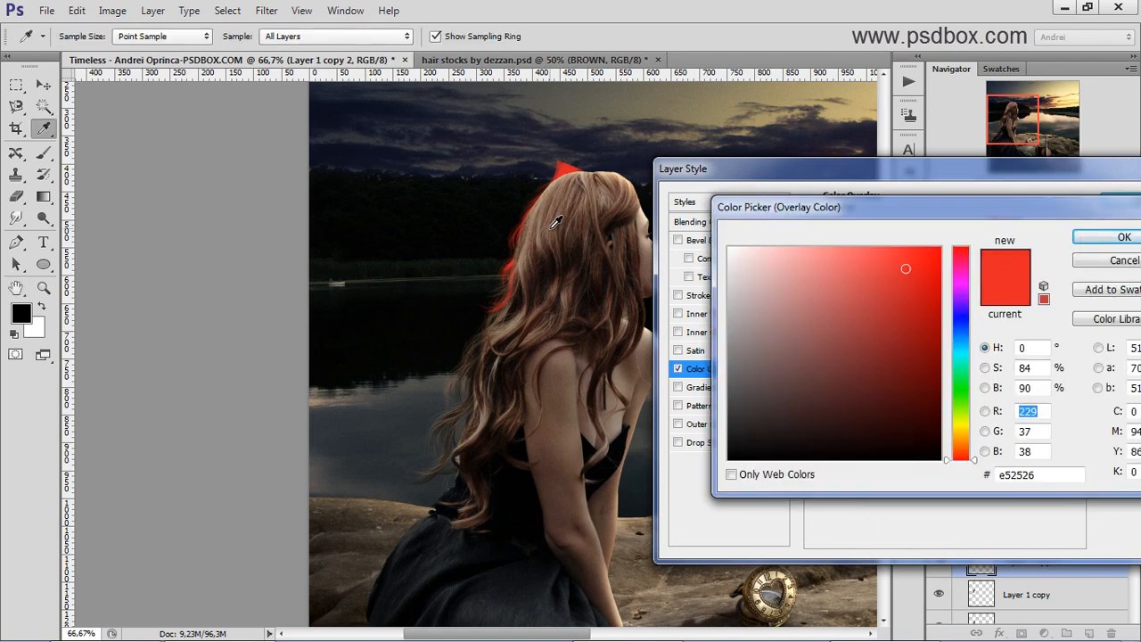
click(554, 221)
click(570, 263)
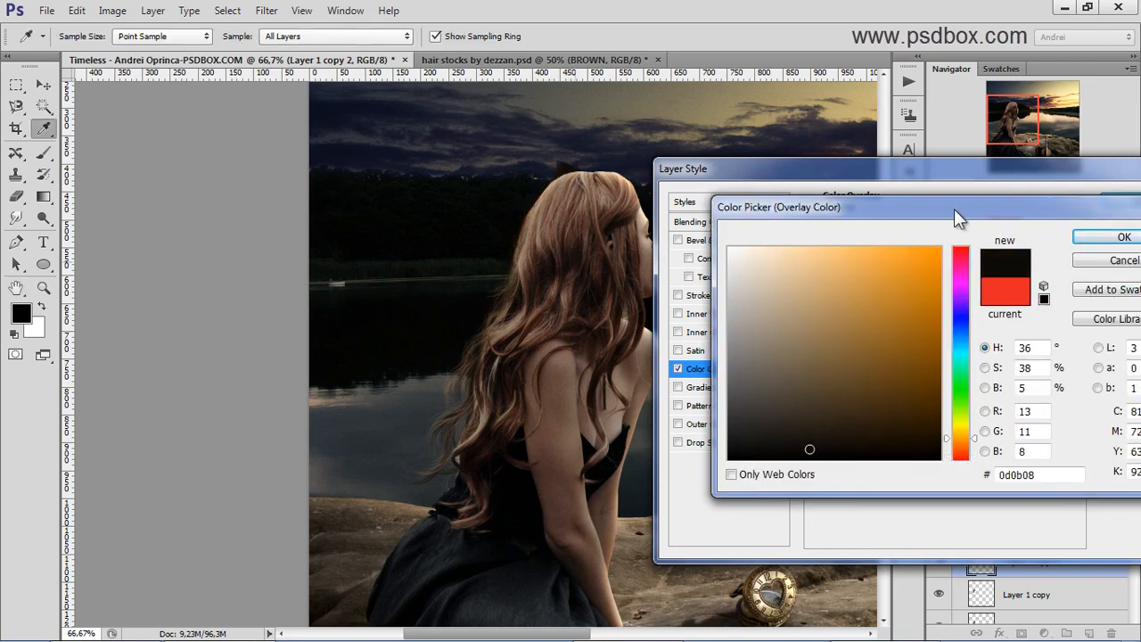
click(576, 226)
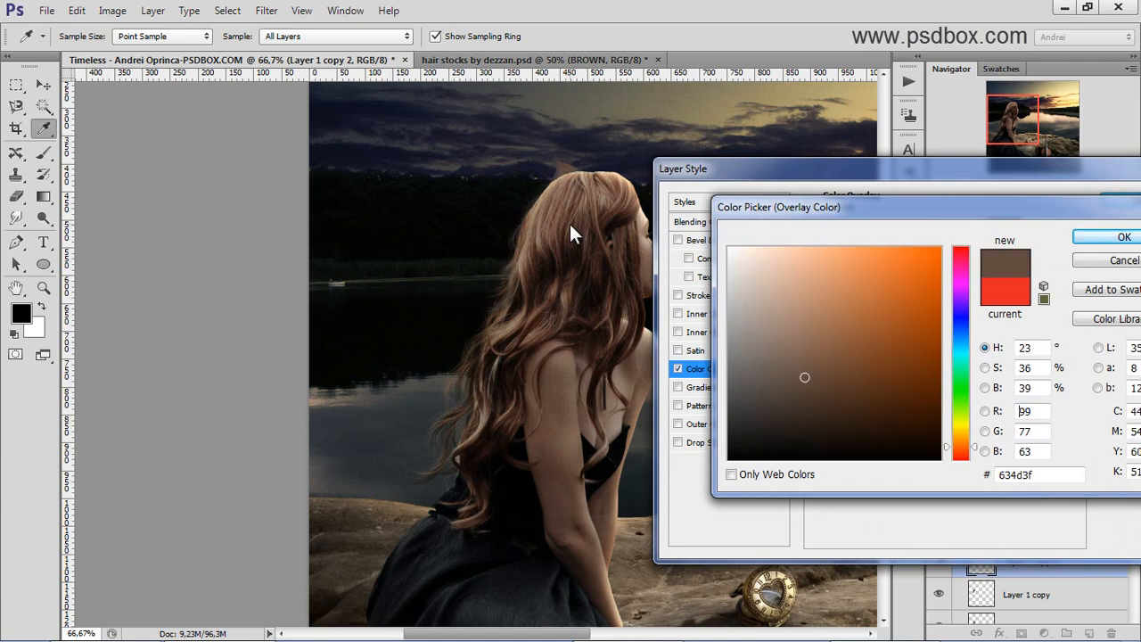
click(1125, 237)
click(936, 225)
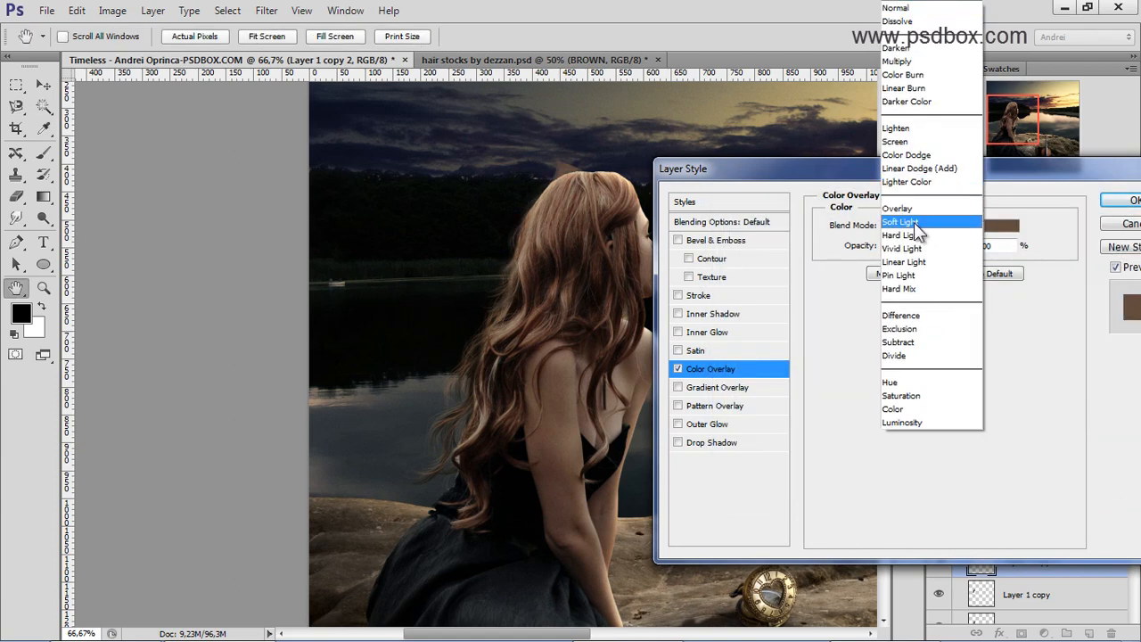
click(918, 223)
mouse_move(935, 248)
mouse_down()
mouse_move(901, 248)
mouse_move(928, 249)
mouse_up()
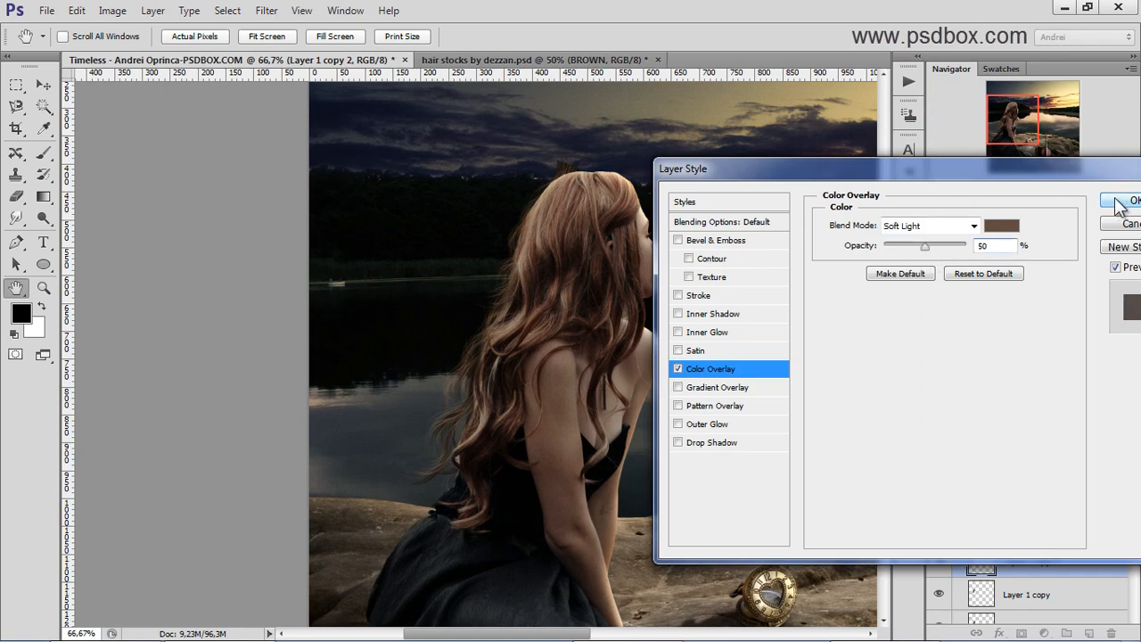
click(1121, 200)
key(v)
Step: Erase the hard strand end sticking out above the woman's head with a soft 37 px eraser
scroll(554, 188, up, 4)
key(e)
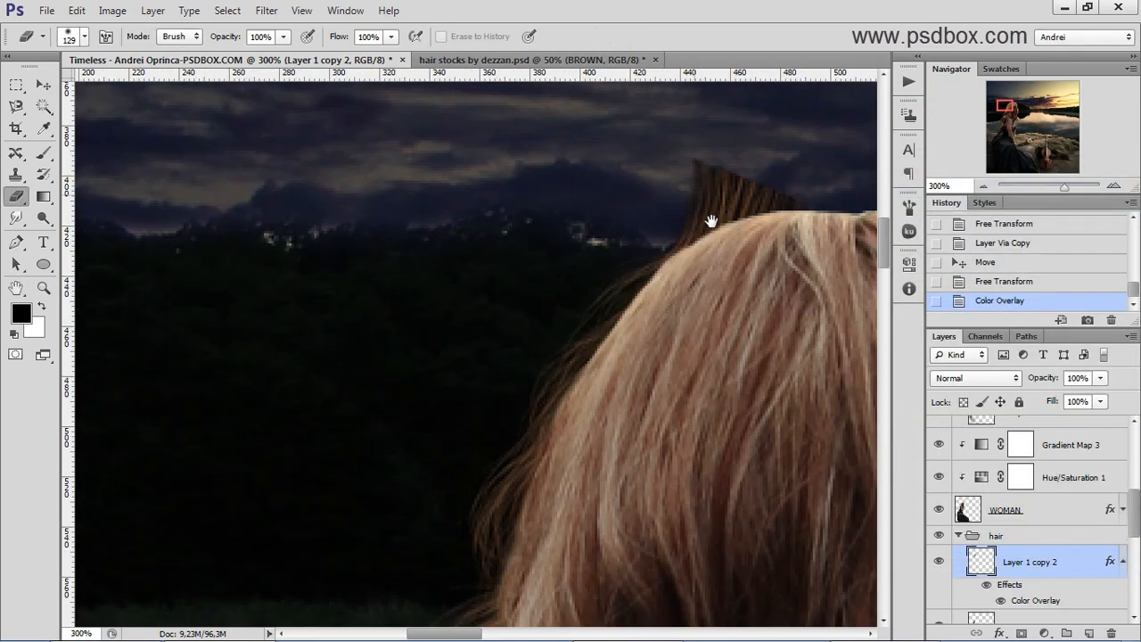
mouse_move(711, 224)
mouse_down()
mouse_move(579, 244)
mouse_move(573, 259)
mouse_up()
right_click(584, 248)
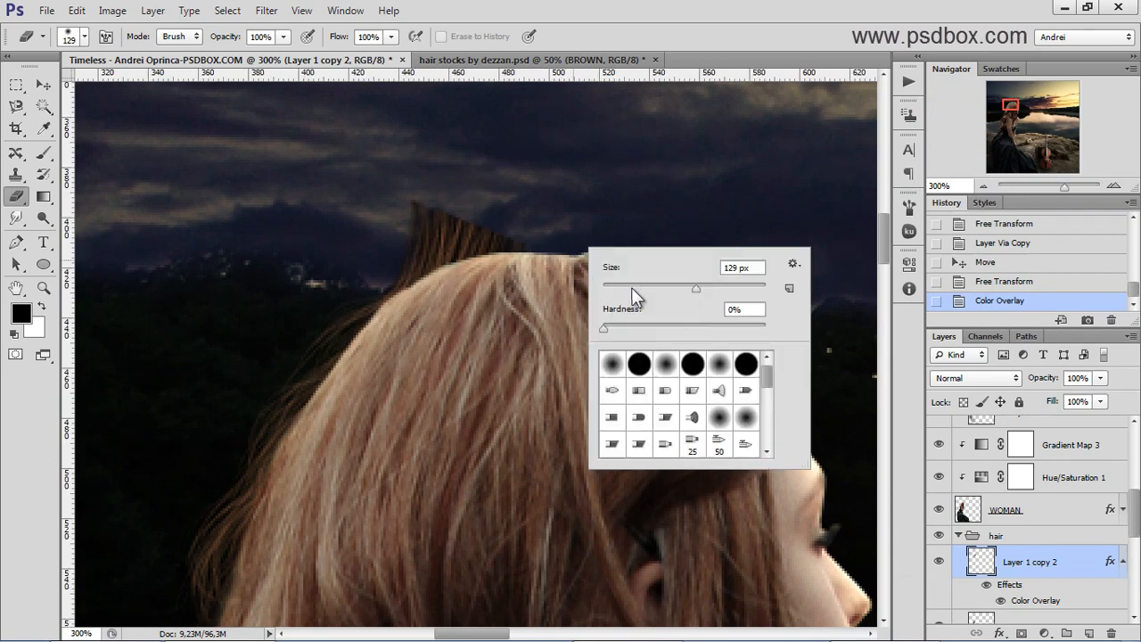
click(633, 290)
mouse_move(514, 217)
mouse_down()
mouse_move(471, 220)
mouse_move(490, 227)
mouse_move(394, 250)
mouse_move(426, 242)
mouse_move(420, 226)
mouse_move(592, 204)
mouse_up()
scroll(583, 206, down, 2)
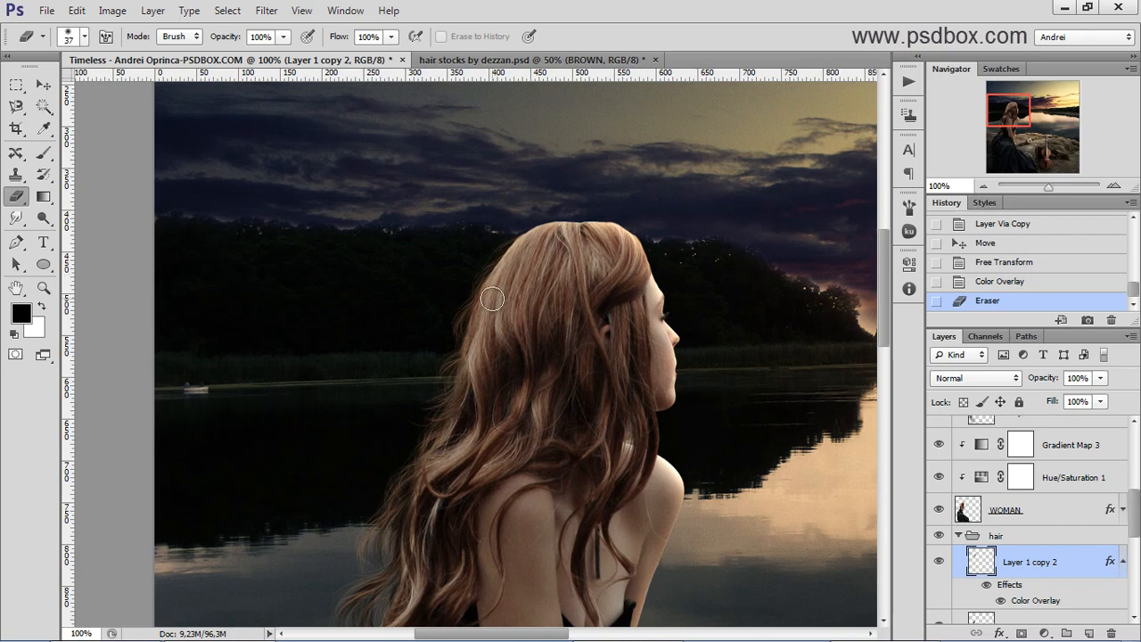
scroll(492, 299, down, 1)
Step: Isolate and copy the LIGHT strand below the BROWN layer in the hair stocks document, then close that document without saving
click(542, 57)
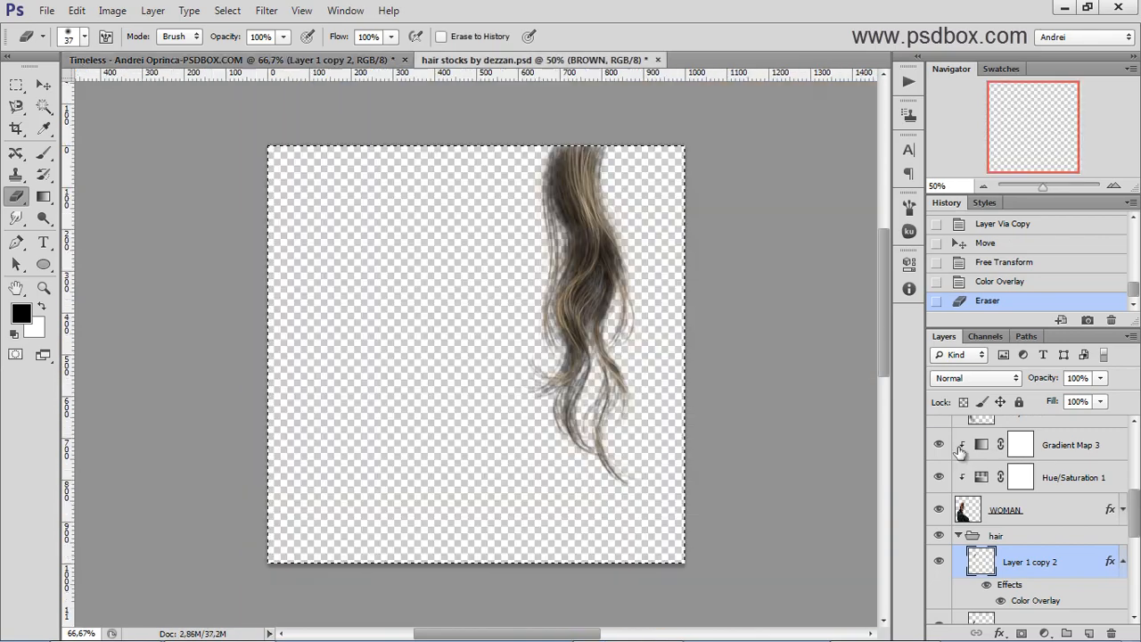
click(938, 509)
click(939, 477)
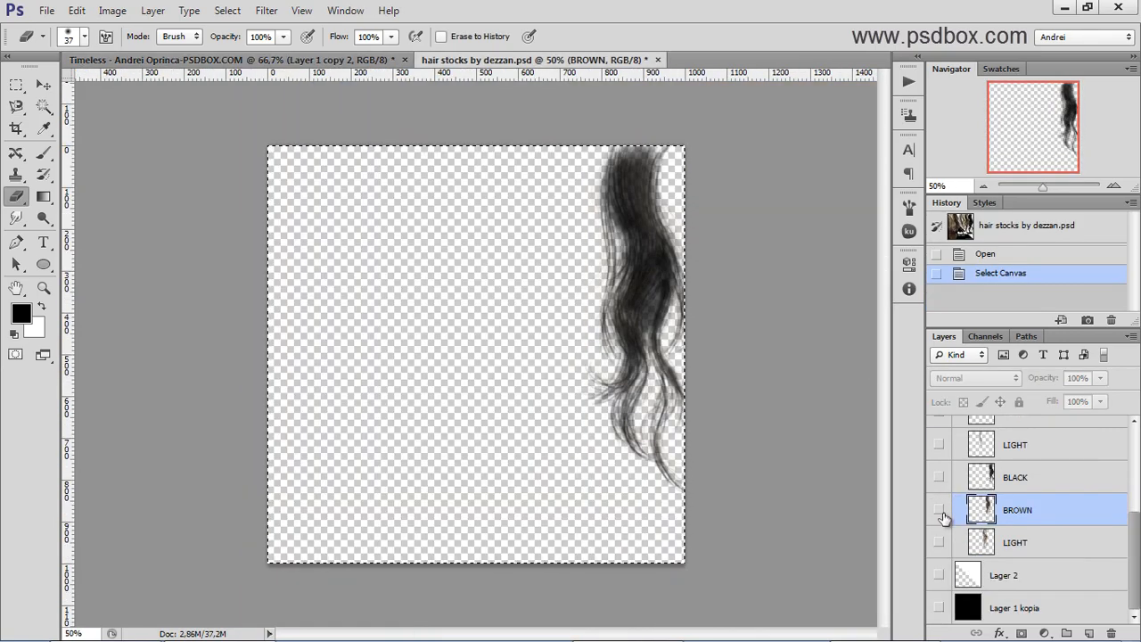
click(938, 477)
click(938, 542)
click(1030, 547)
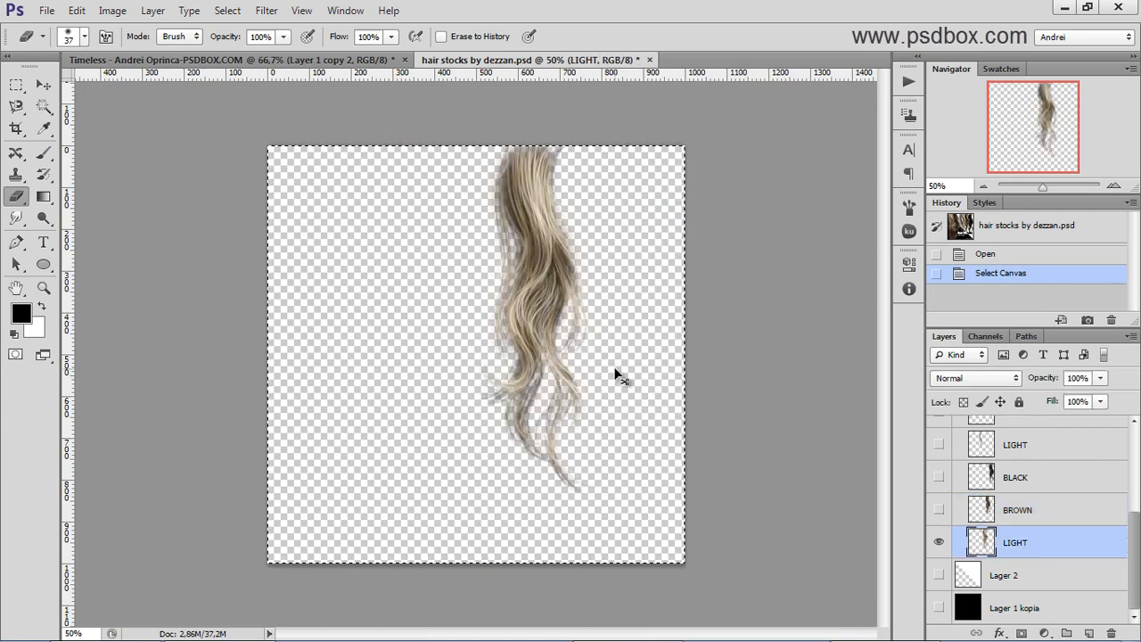
key(ctrl+w)
click(593, 259)
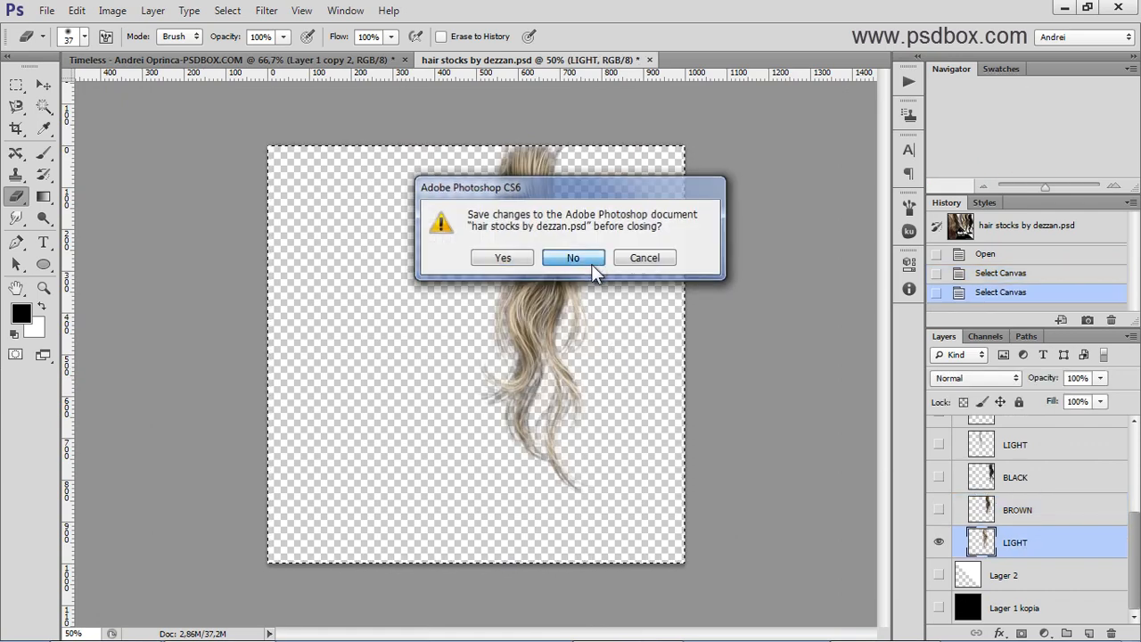
Step: Paste the light strand as a new layer in the hair group and start a free transform on it
scroll(1053, 552, down, 1)
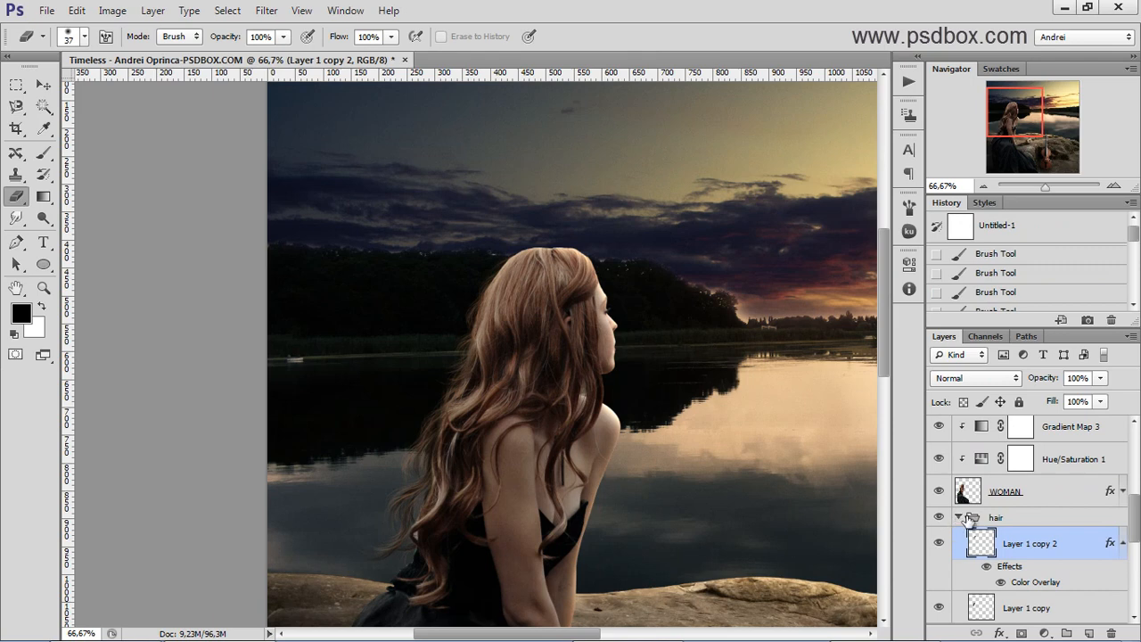
click(960, 517)
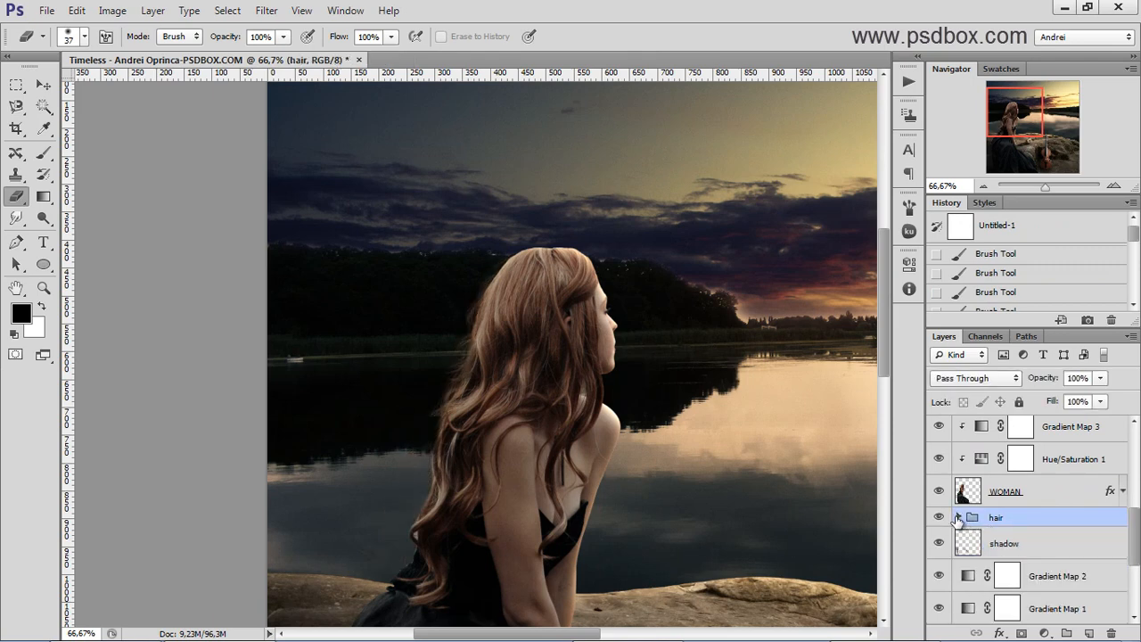
click(958, 517)
key(ctrl+v)
key(ctrl+t)
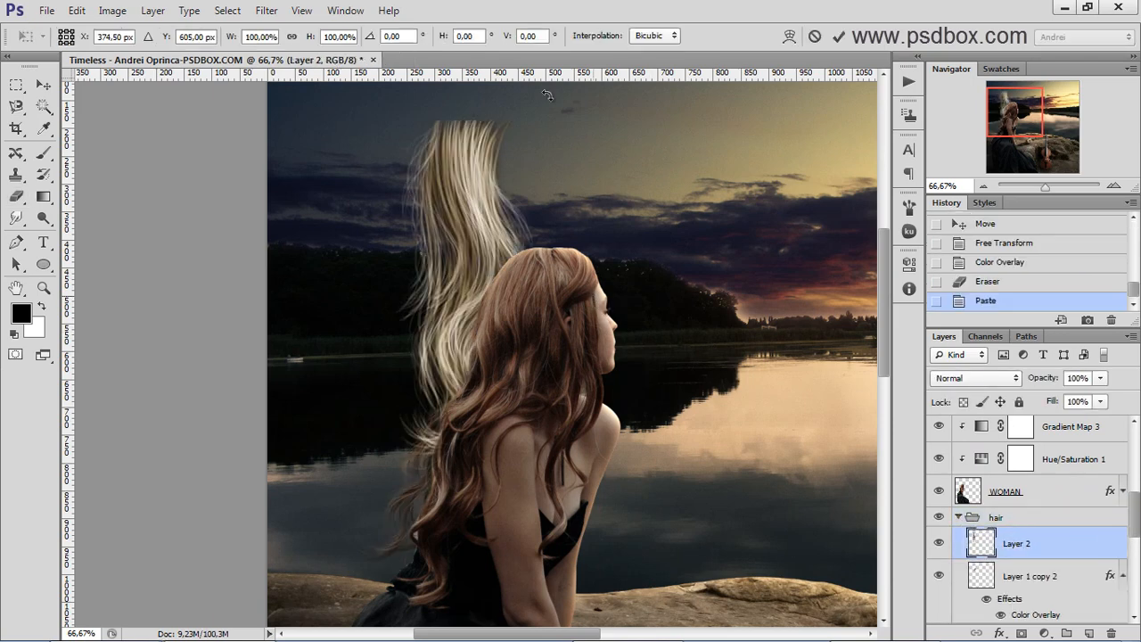
Step: Scale the light strand to about 40%, rotate it and place it behind the woman's neck and front shoulder
drag(497, 264, 406, 481)
drag(523, 400, 574, 346)
scroll(606, 342, up, 1)
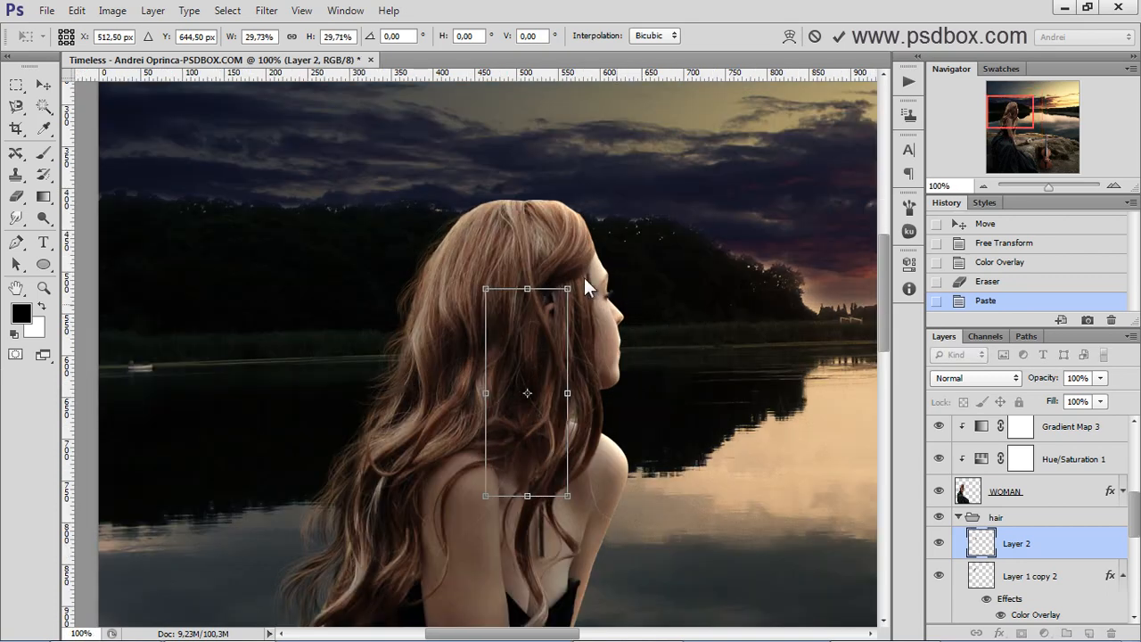
drag(626, 247, 632, 235)
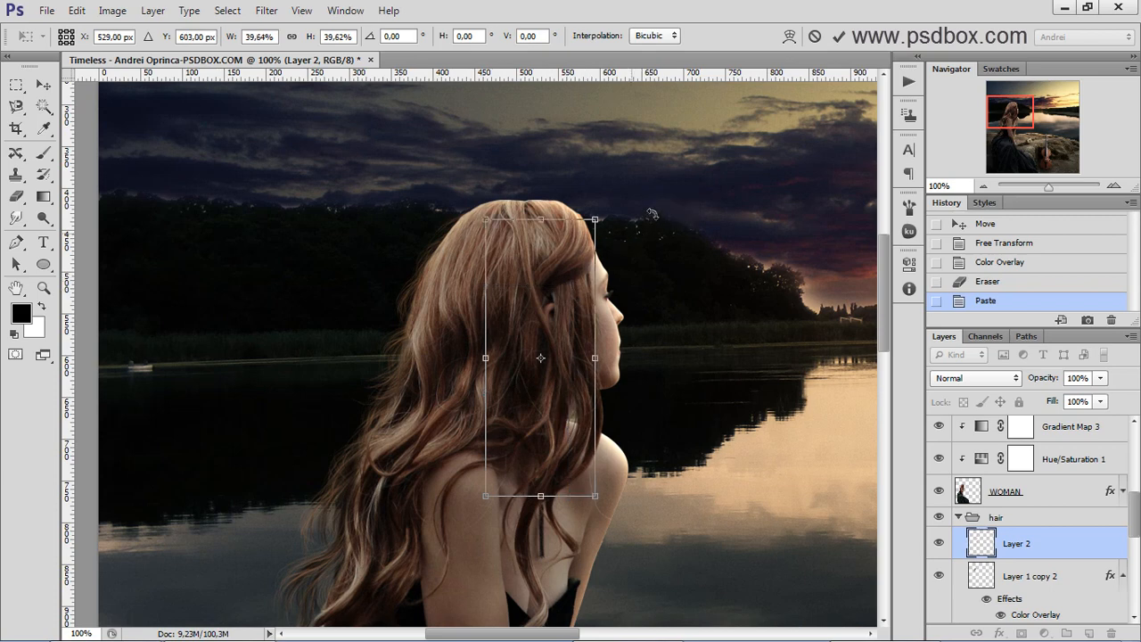
drag(628, 183, 580, 170)
drag(562, 330, 611, 441)
drag(692, 355, 711, 383)
drag(624, 406, 637, 404)
key(Return)
key(e)
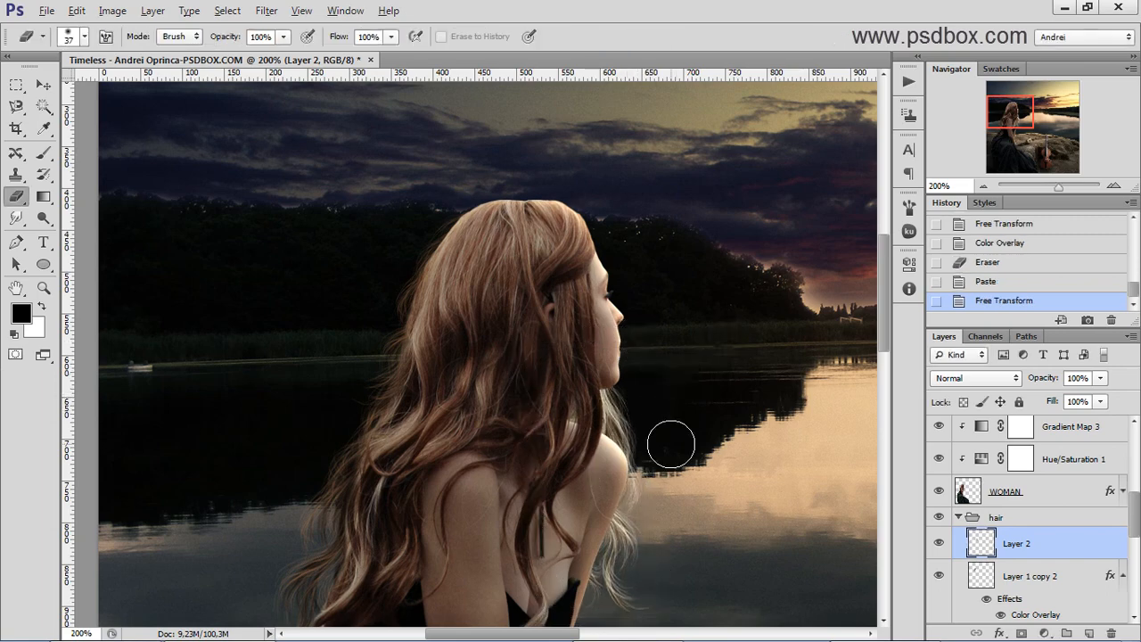
key(ctrl+plus)
key(ctrl+minus)
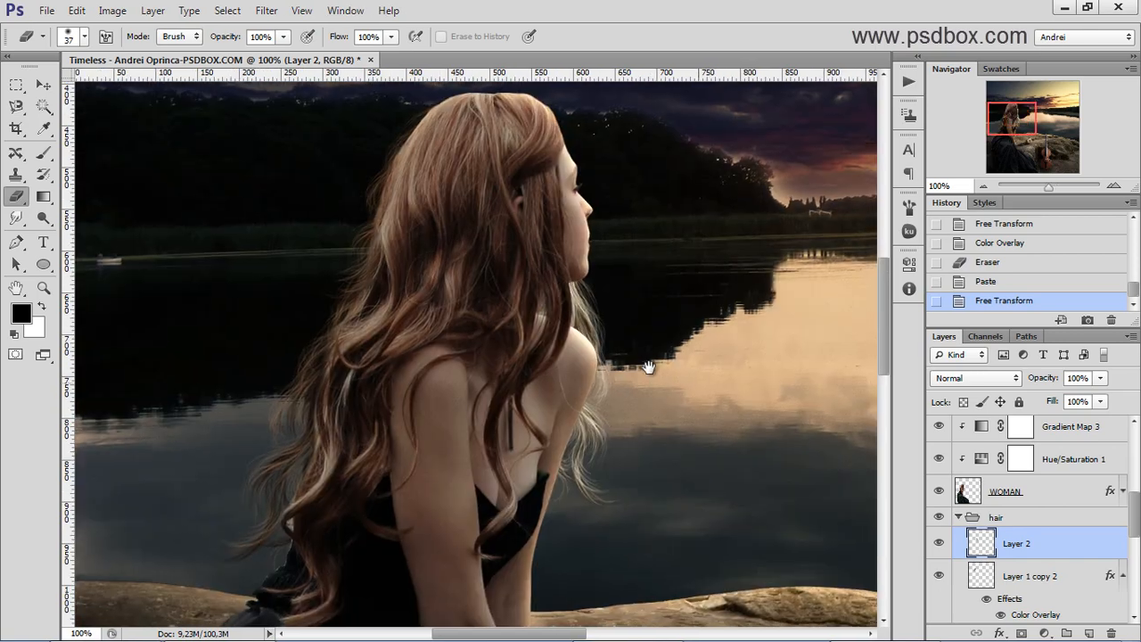
Step: Colorize the light strand with Hue/Saturation at hue 20, saturation 31 and lightness -40
key(ctrl+u)
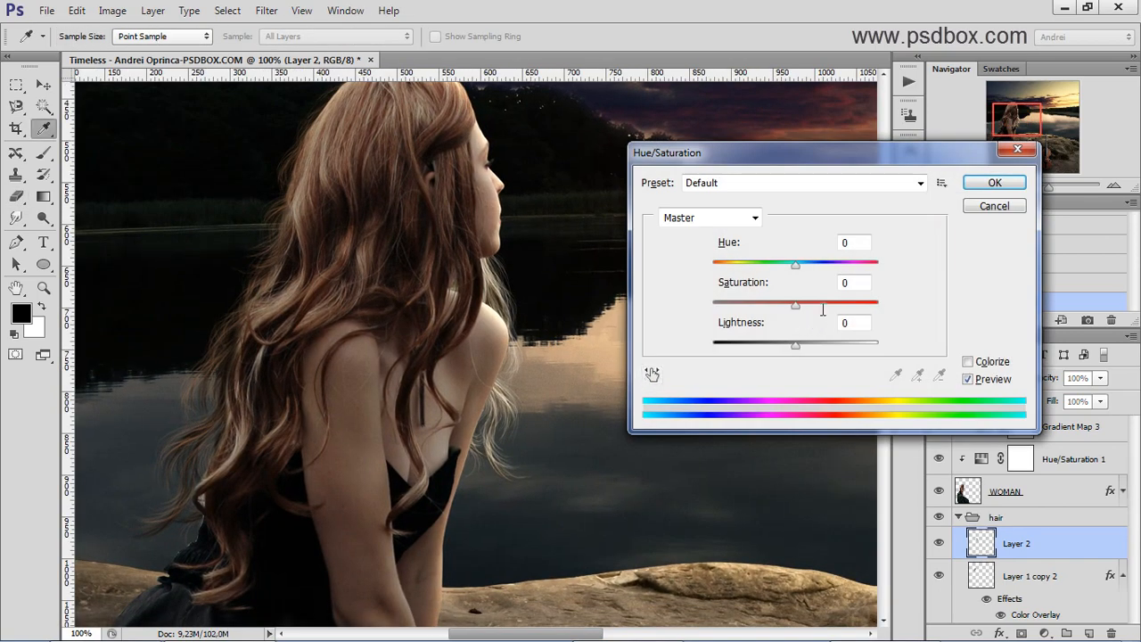
click(969, 362)
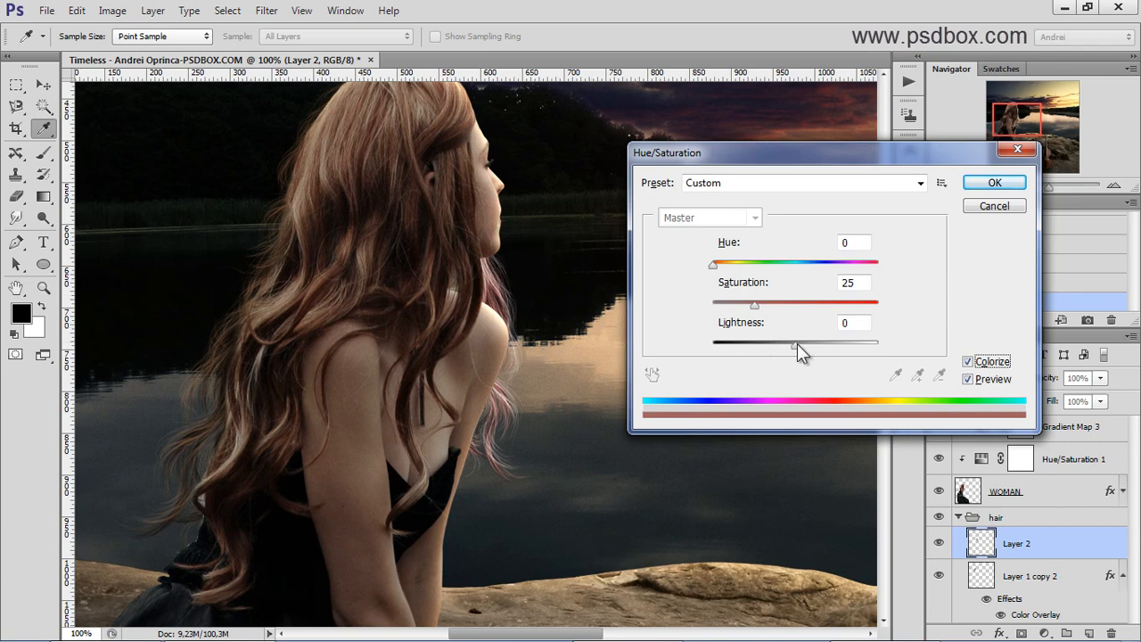
drag(795, 345, 759, 346)
drag(715, 265, 723, 269)
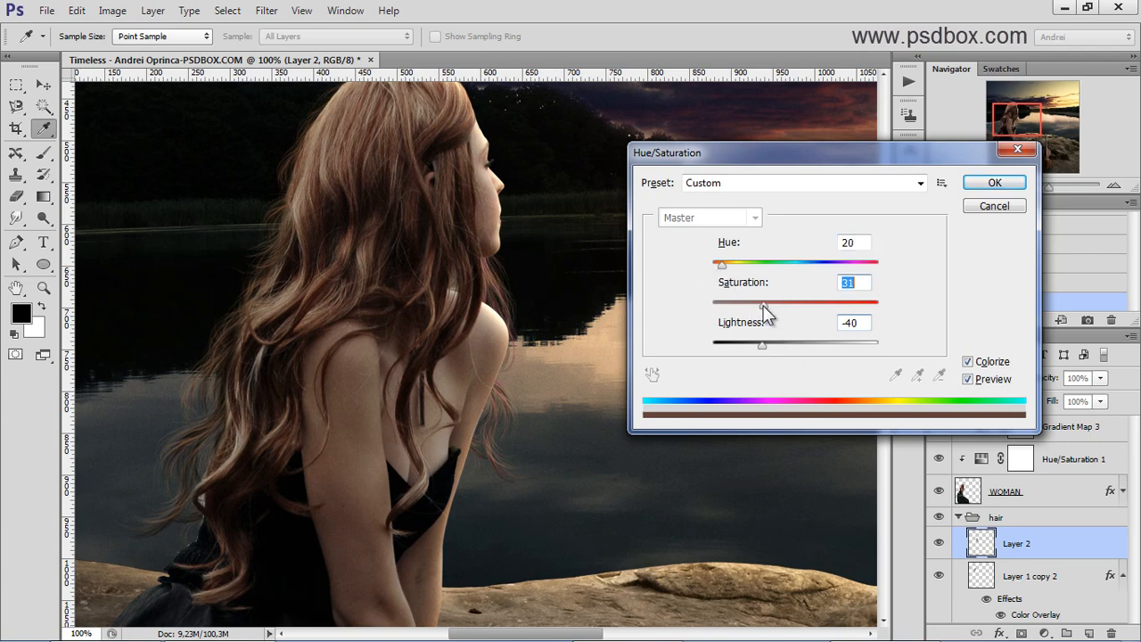
click(994, 178)
Step: Adjust the front strand with Levels, setting the midtone input to 0.84 and the white input to 252
key(ctrl+l)
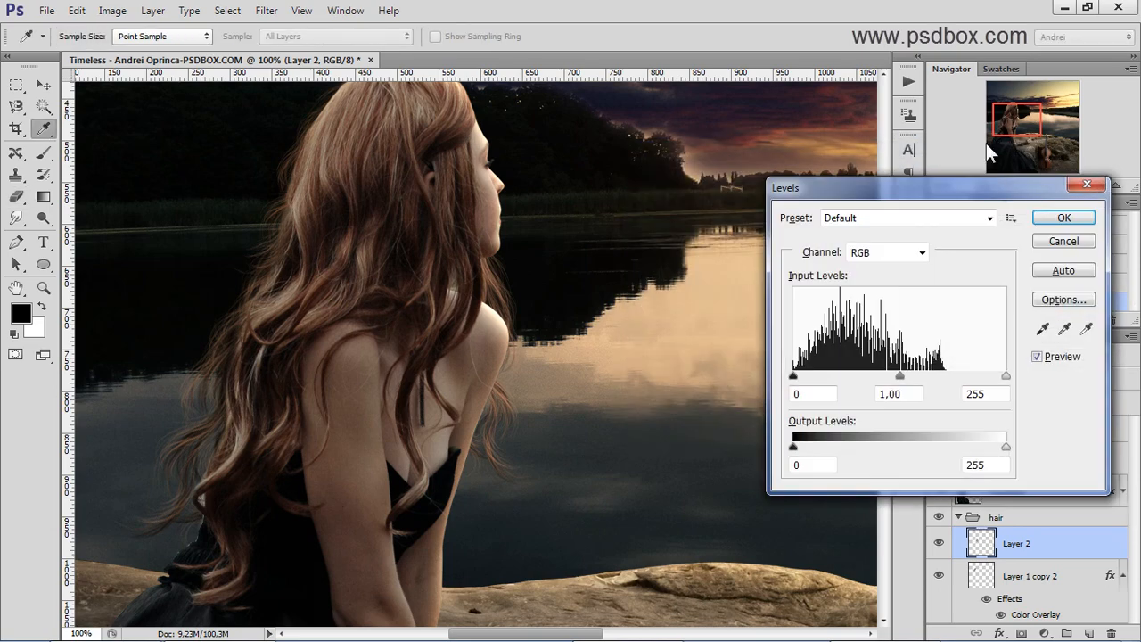
drag(907, 377, 918, 378)
mouse_move(1006, 377)
mouse_down()
mouse_move(991, 375)
mouse_move(1004, 380)
mouse_up()
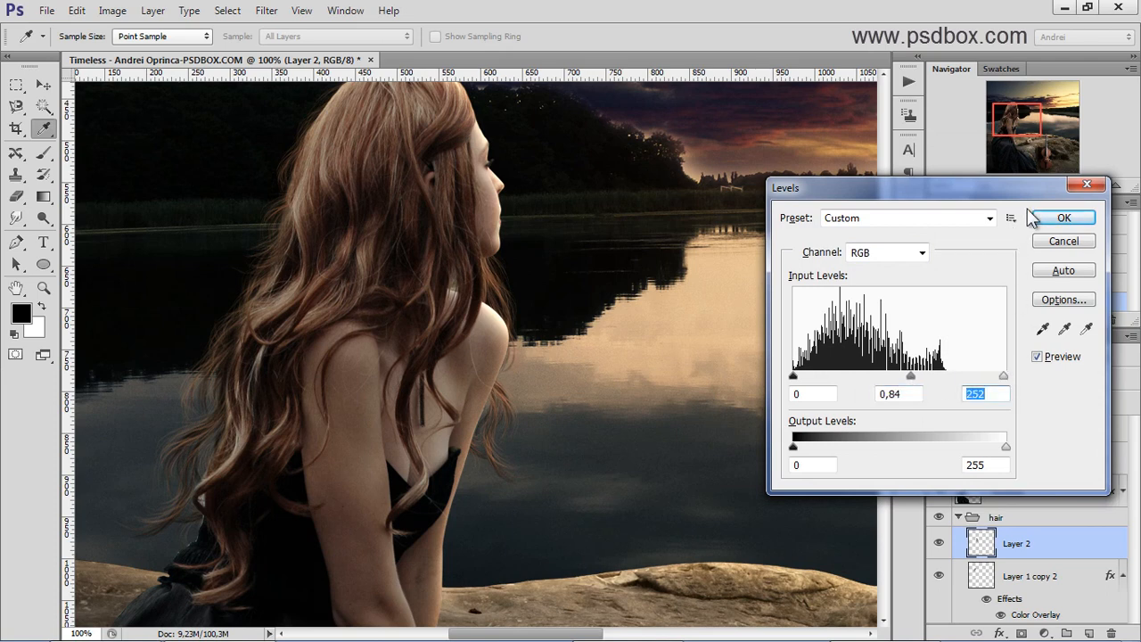
click(1063, 220)
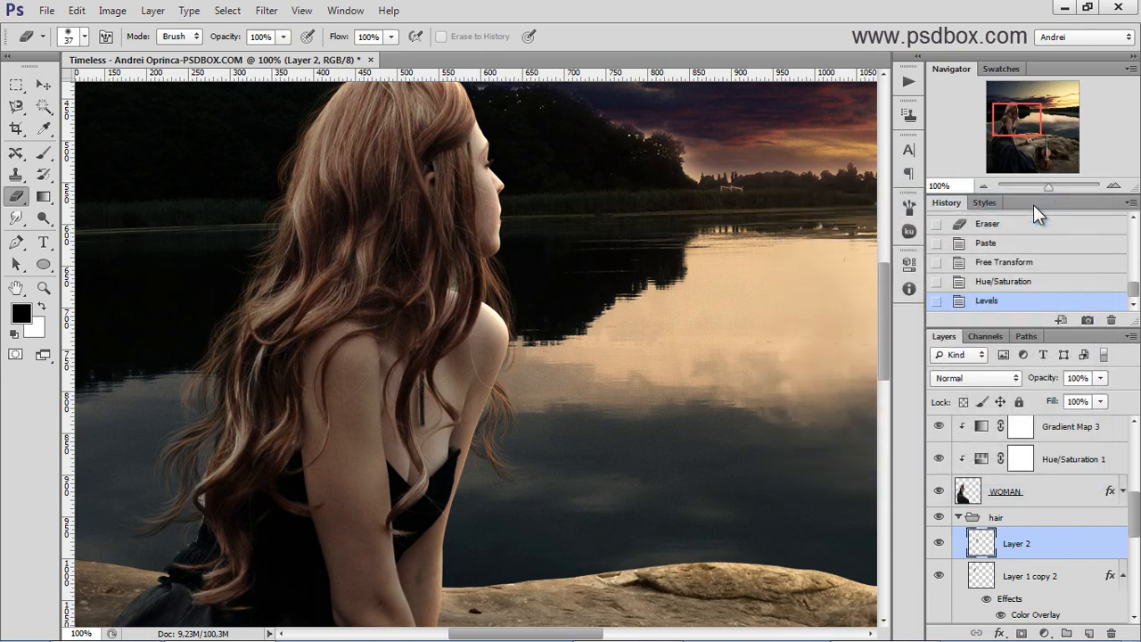
Step: Reduce the front strand's saturation to -19 with Hue/Saturation
key(ctrl+u)
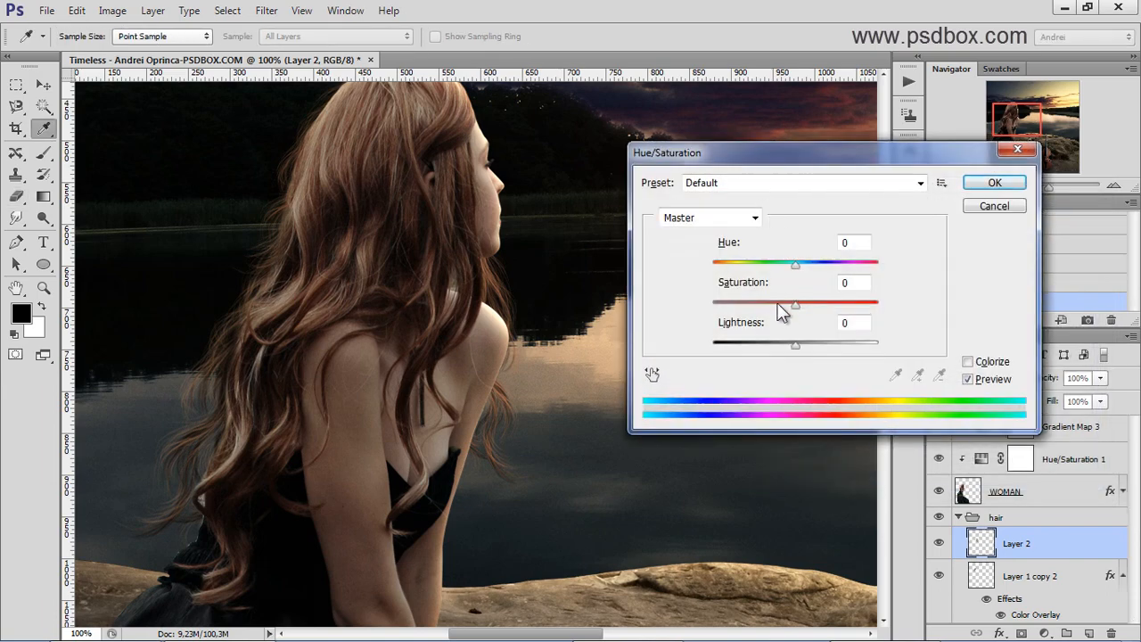
drag(800, 312, 786, 312)
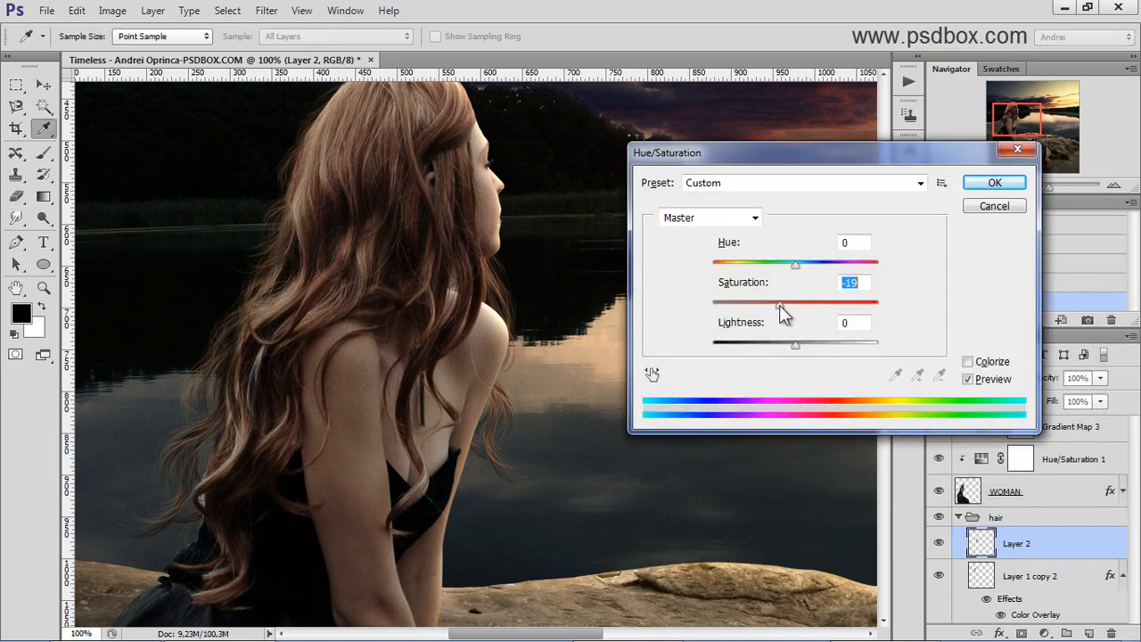
click(995, 183)
key(e)
key(ctrl+minus)
key(ctrl+minus)
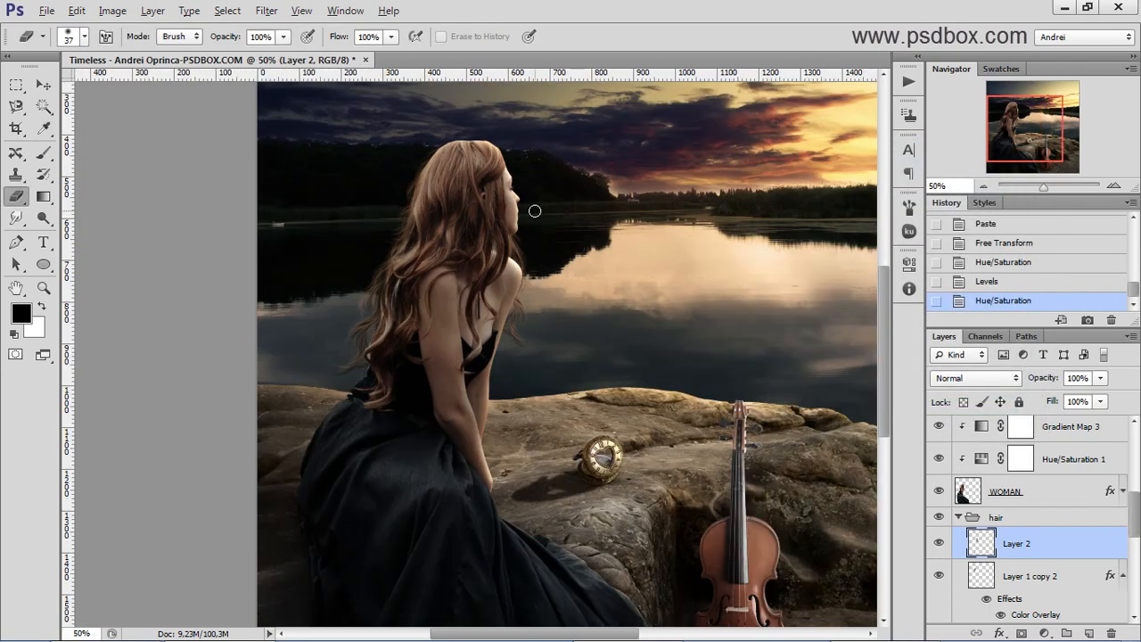
Step: Check the added strands around the woman's hair up close and collapse the hair layer group
scroll(356, 255, up, 3)
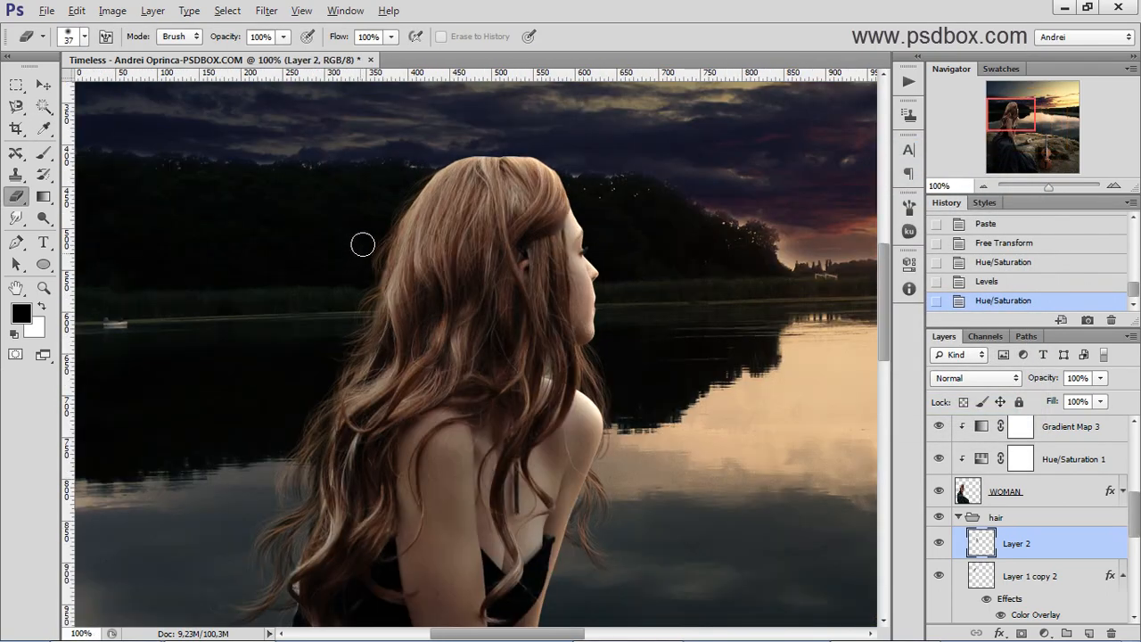
scroll(377, 211, down, 1)
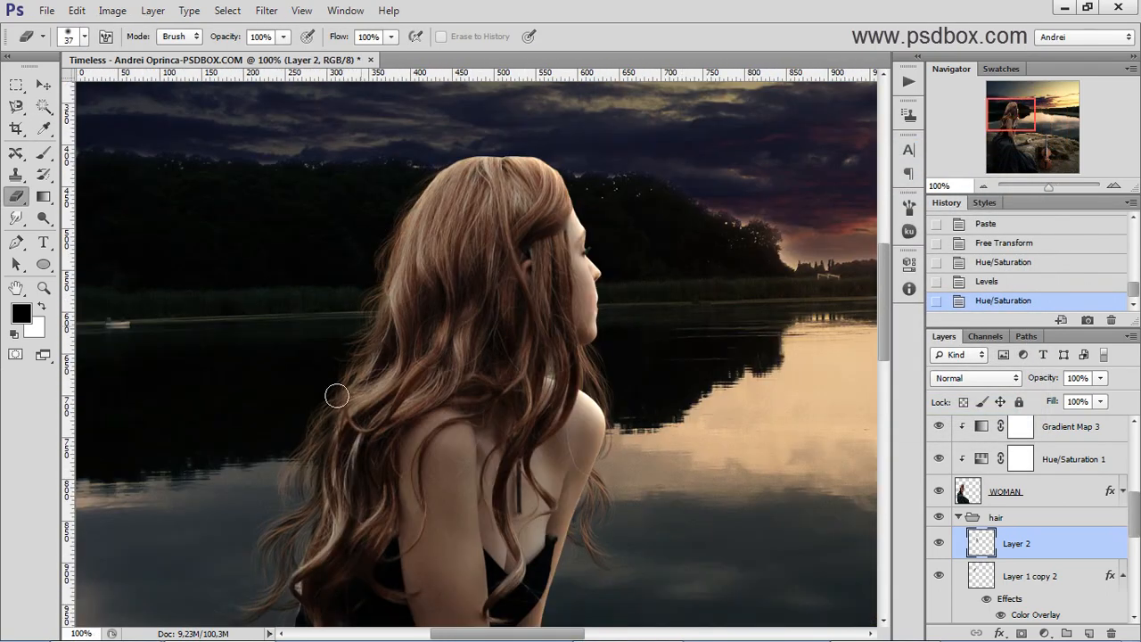
drag(379, 433, 439, 386)
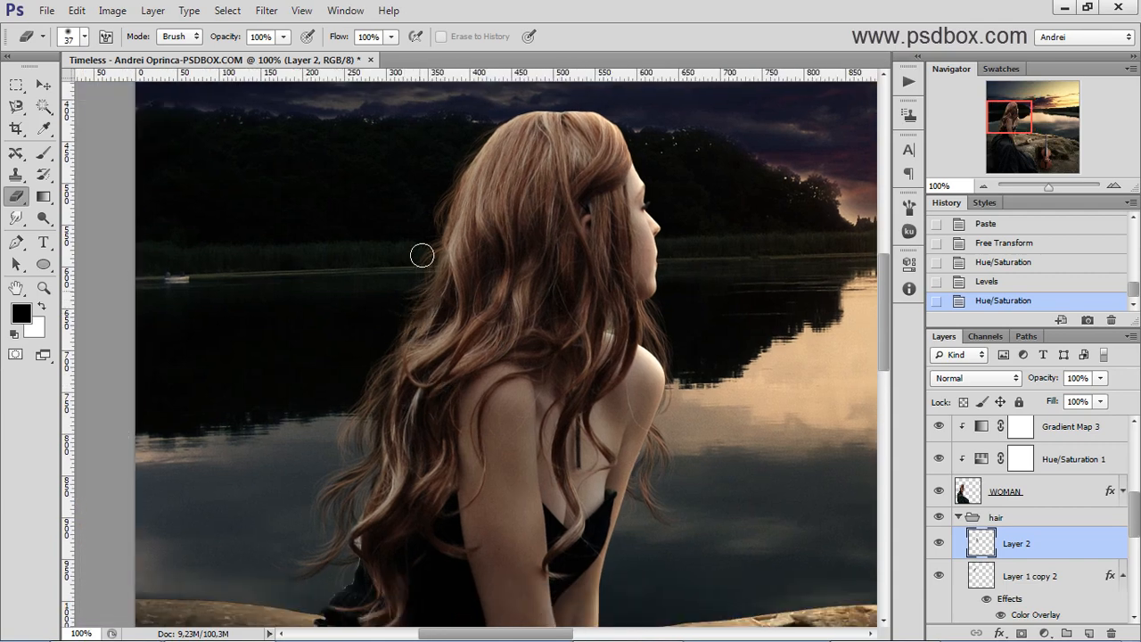
scroll(409, 299, down, 1)
drag(476, 258, 436, 324)
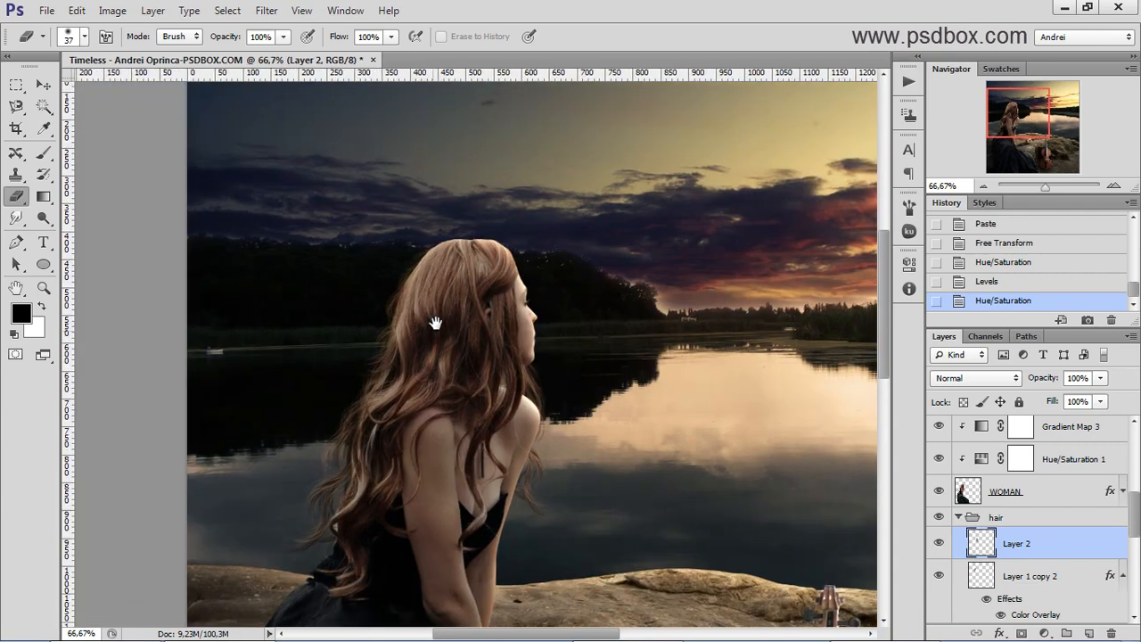
click(961, 518)
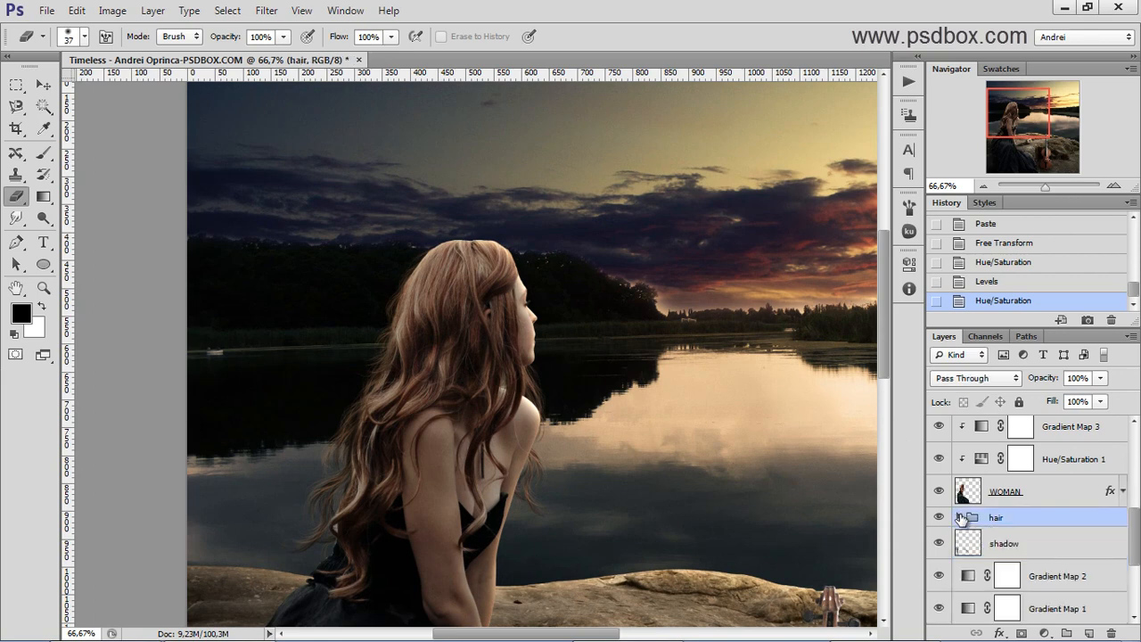
Step: Add a new clipped layer above Gradient Map 3 and name it "hair fix"
click(1061, 490)
scroll(1097, 473, up, 1)
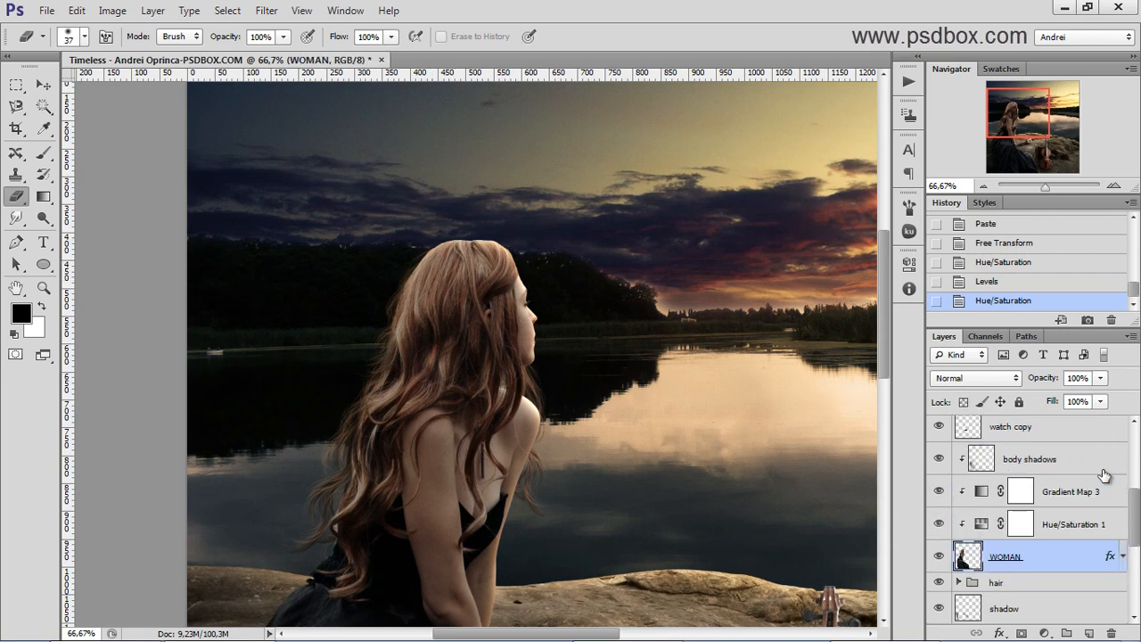
click(1022, 503)
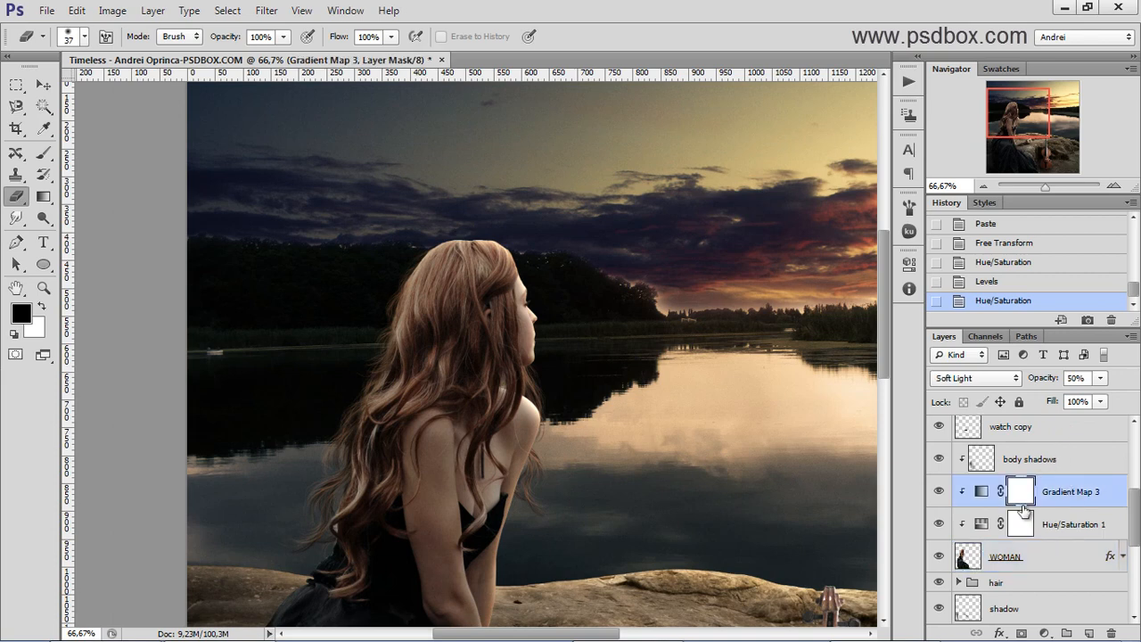
click(1064, 458)
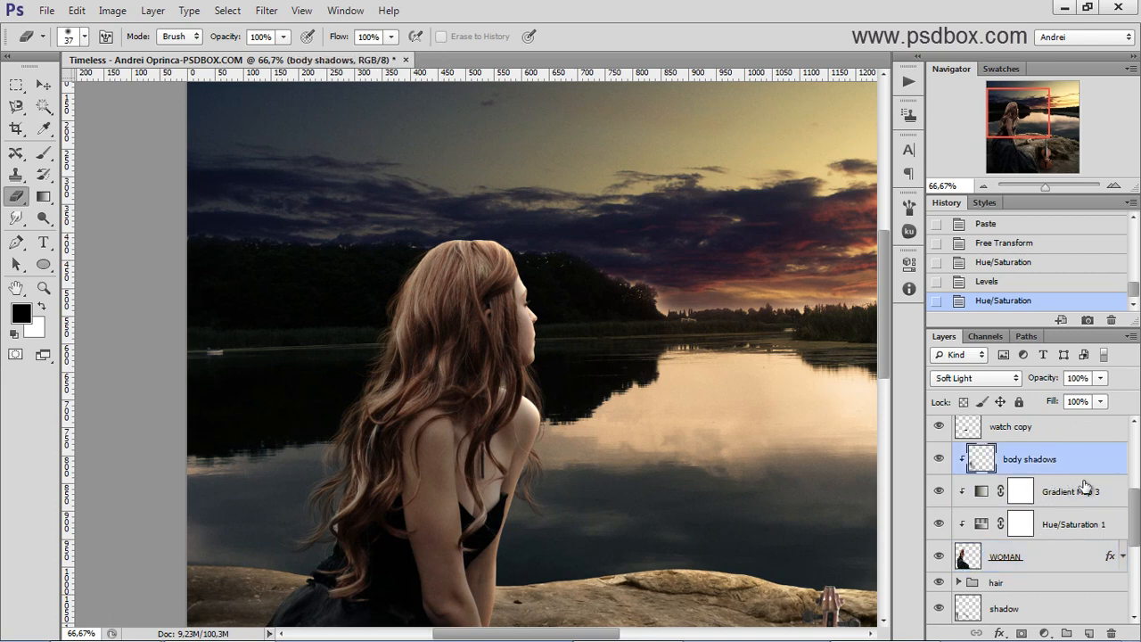
click(1084, 493)
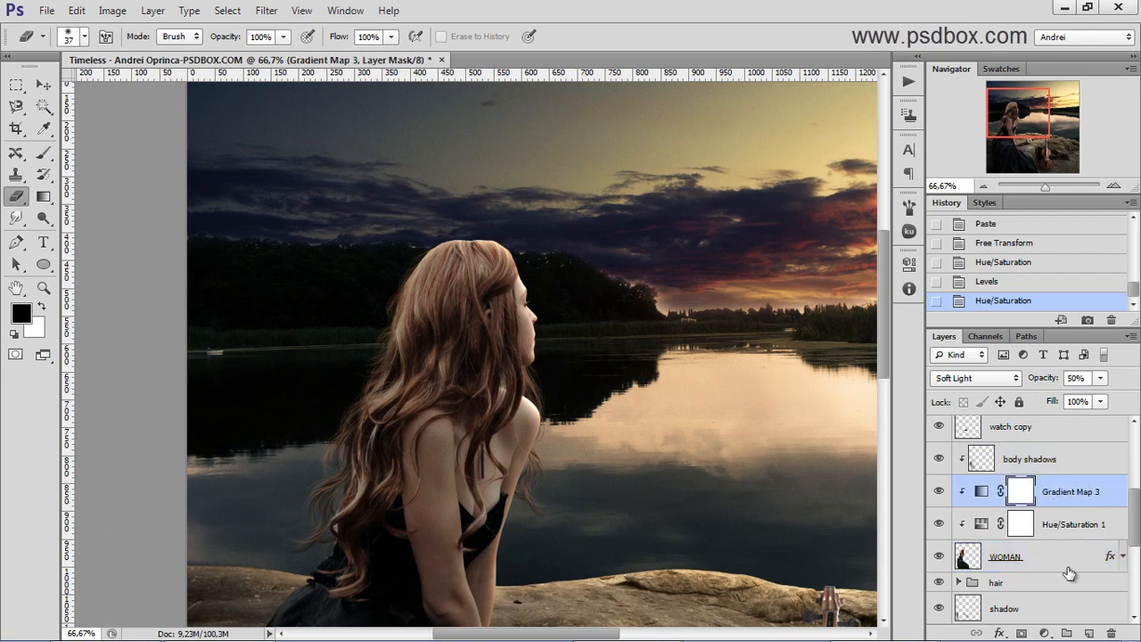
click(1090, 633)
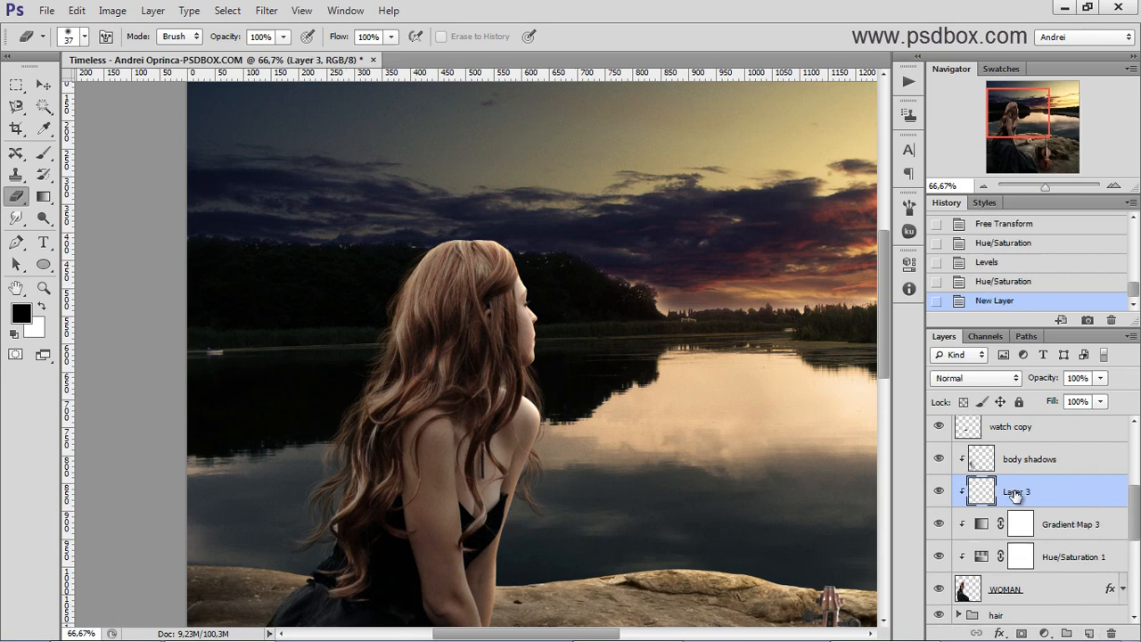
double_click(1020, 491)
text(hair fix)
key(Return)
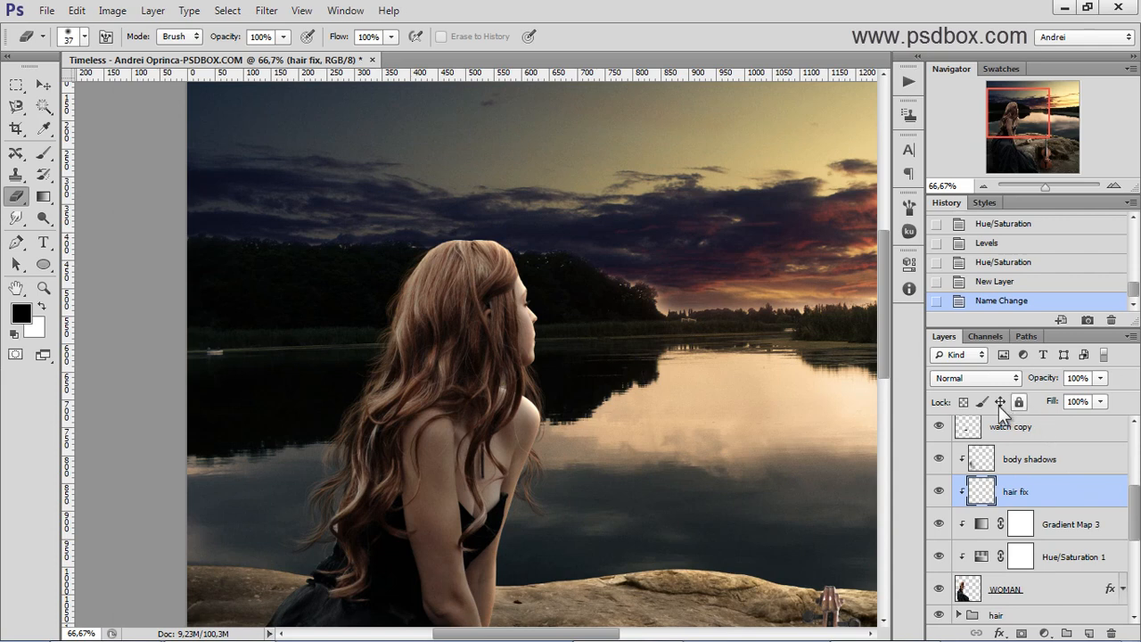
Step: Set the hair fix layer to Soft Light and the Brush tool to 35% opacity and 45% flow
click(972, 375)
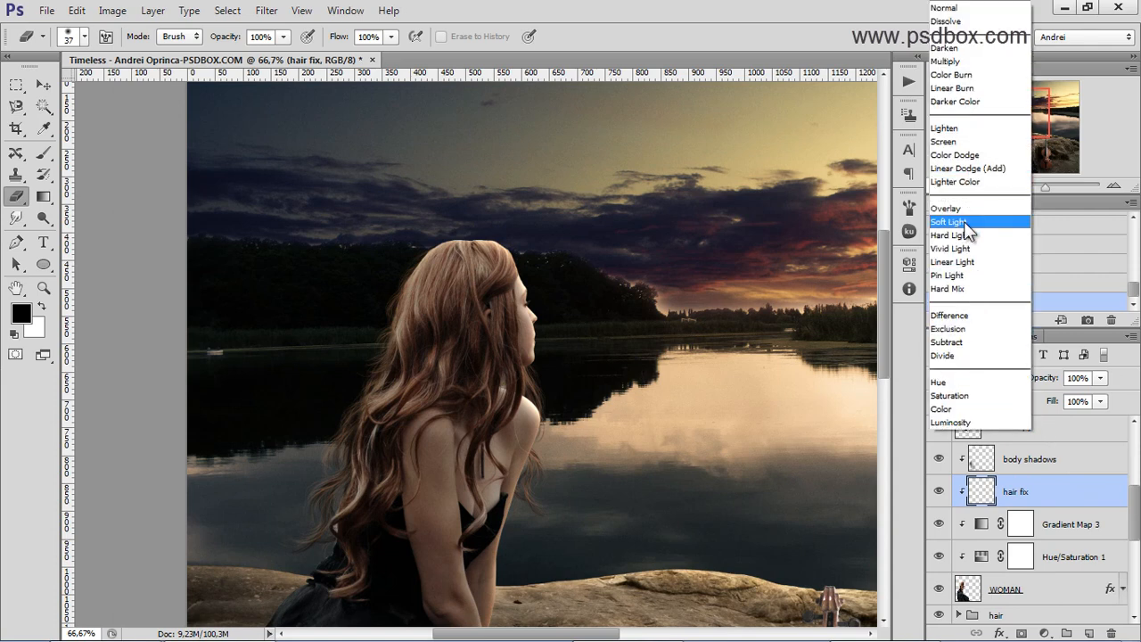
click(967, 225)
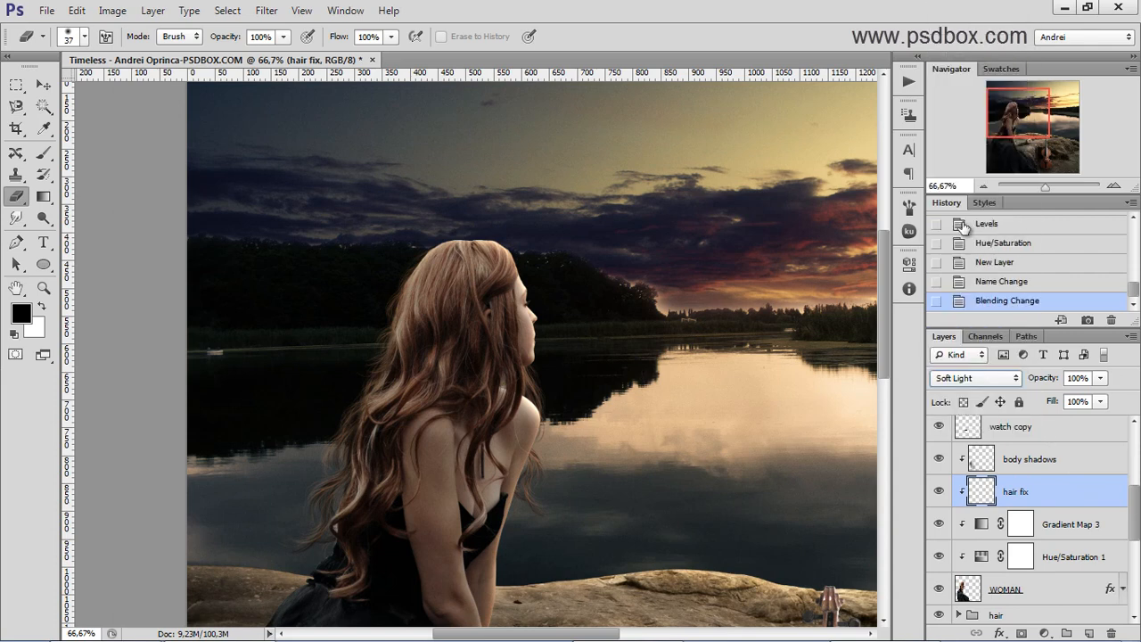
click(43, 152)
right_click(492, 266)
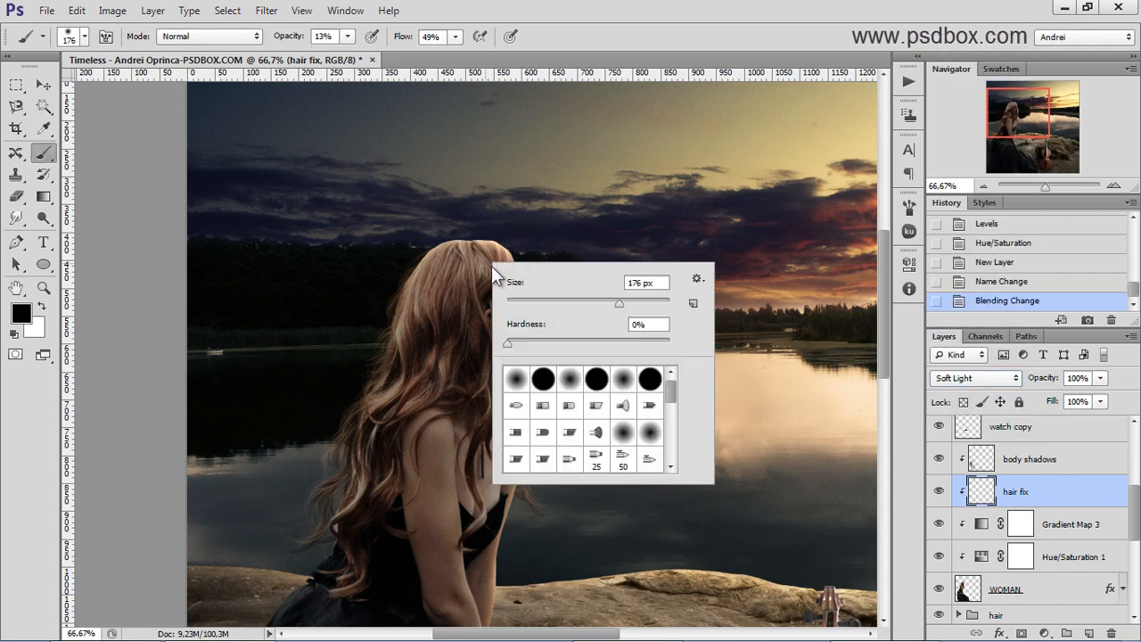
click(348, 36)
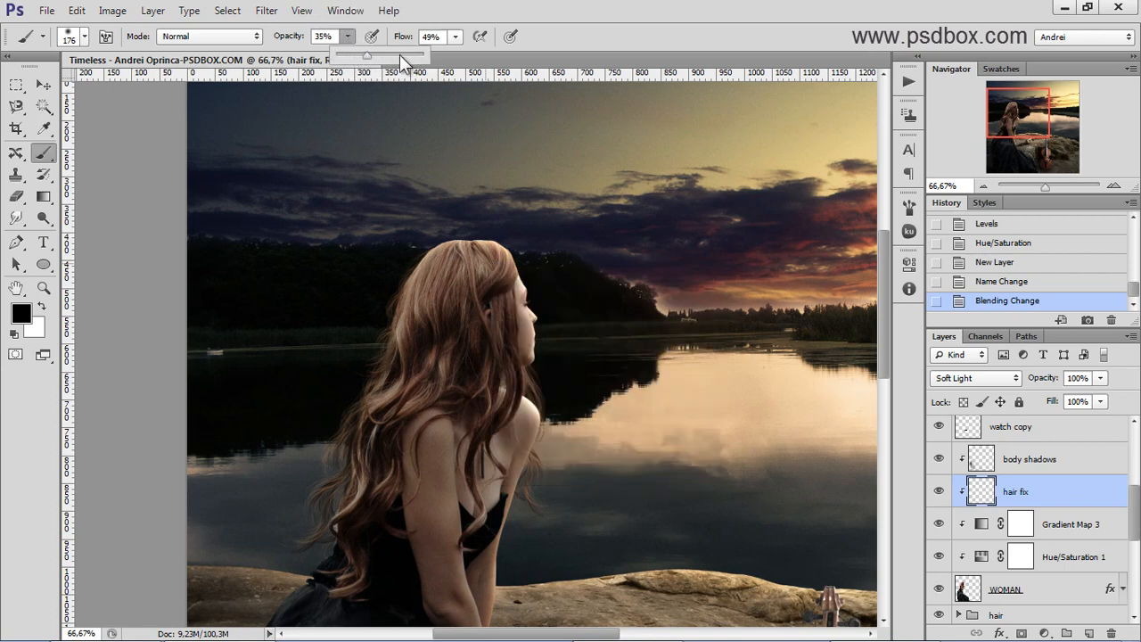
click(453, 38)
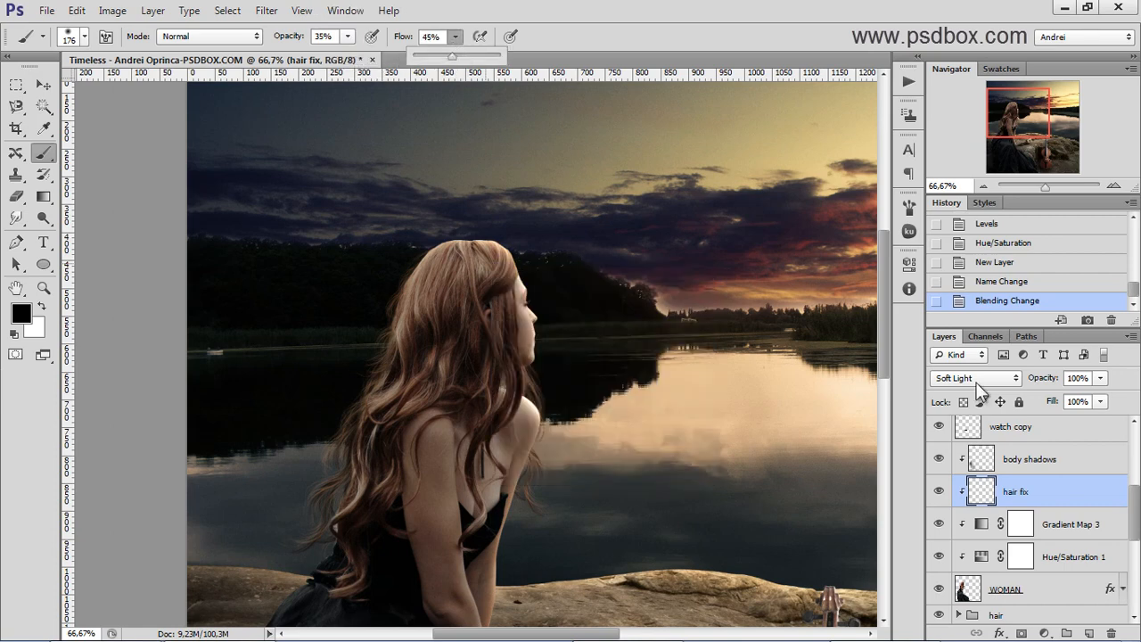
click(1038, 490)
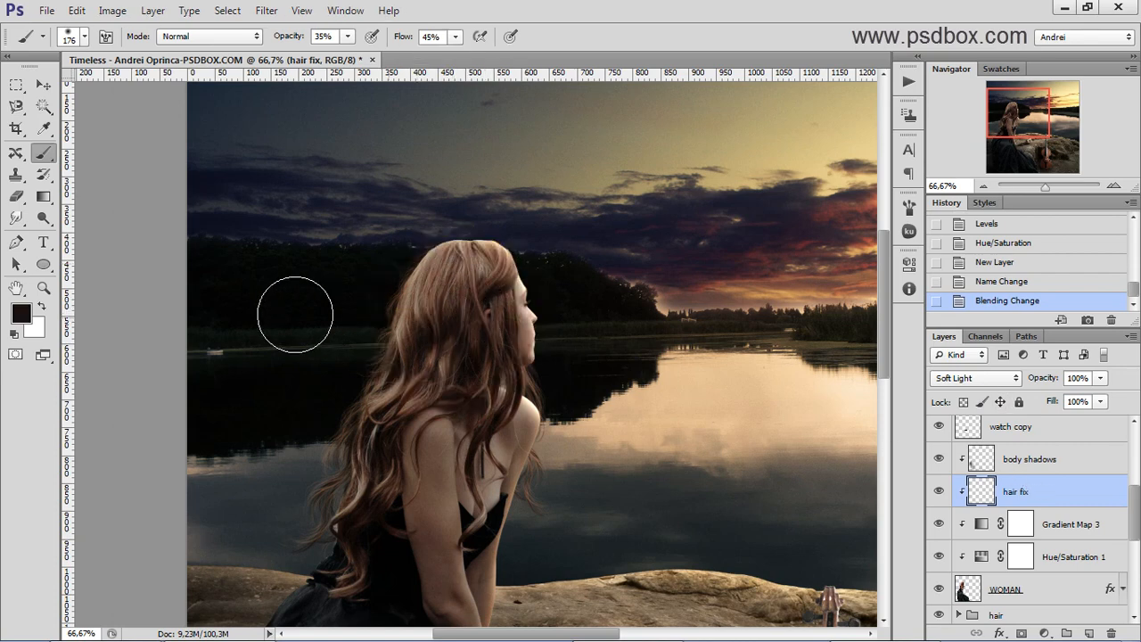
Step: Try to darken the top and back of the hair with a sampled hair brown and an 81 px soft brush
alt+click(498, 274)
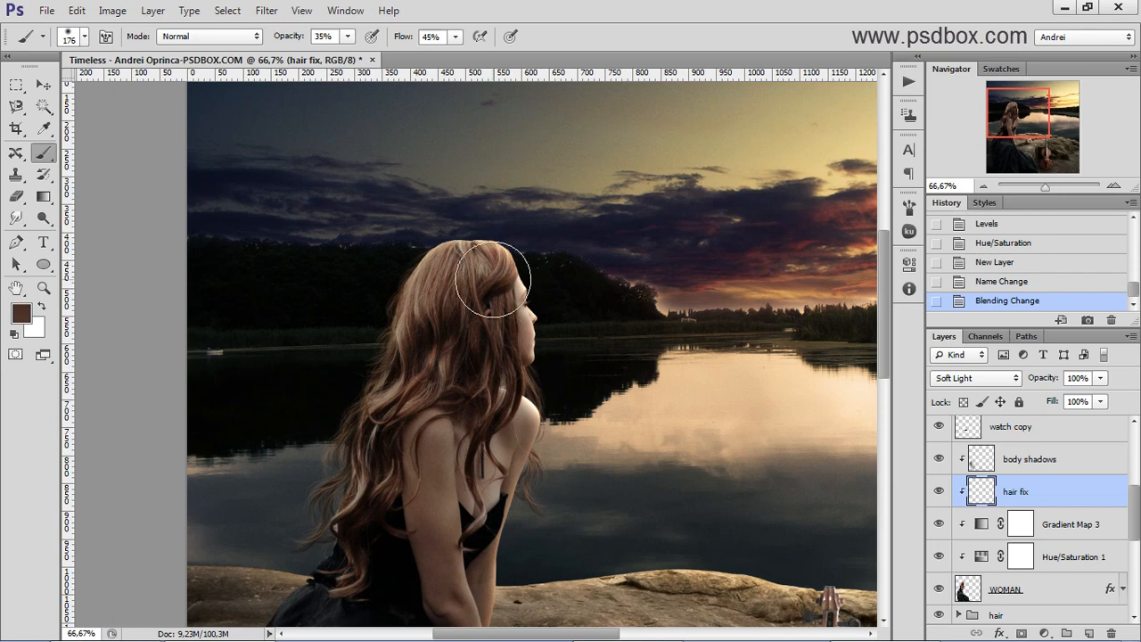
mouse_move(458, 247)
mouse_down()
mouse_move(429, 249)
mouse_move(387, 317)
mouse_move(449, 235)
mouse_move(424, 250)
mouse_move(394, 323)
mouse_up()
drag(412, 313, 445, 301)
right_click(446, 302)
click(535, 336)
mouse_move(485, 231)
mouse_down()
mouse_move(446, 249)
mouse_move(481, 231)
mouse_move(395, 334)
mouse_up()
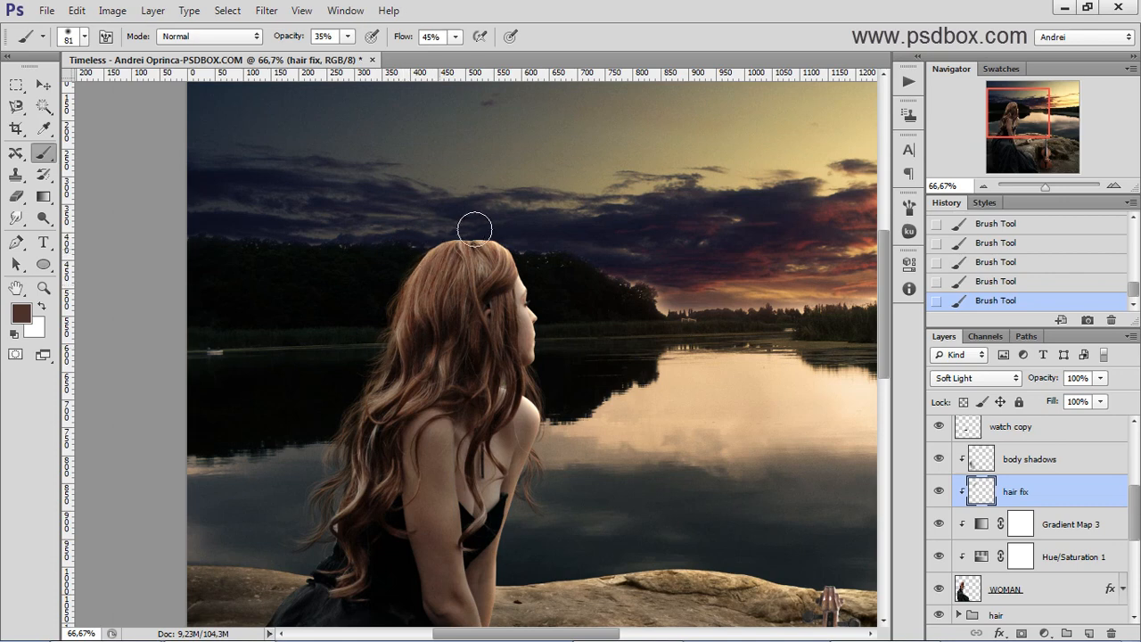
mouse_move(475, 230)
mouse_down()
mouse_move(430, 250)
mouse_move(405, 281)
mouse_move(372, 418)
mouse_move(376, 453)
mouse_move(347, 501)
mouse_up()
drag(447, 251, 382, 376)
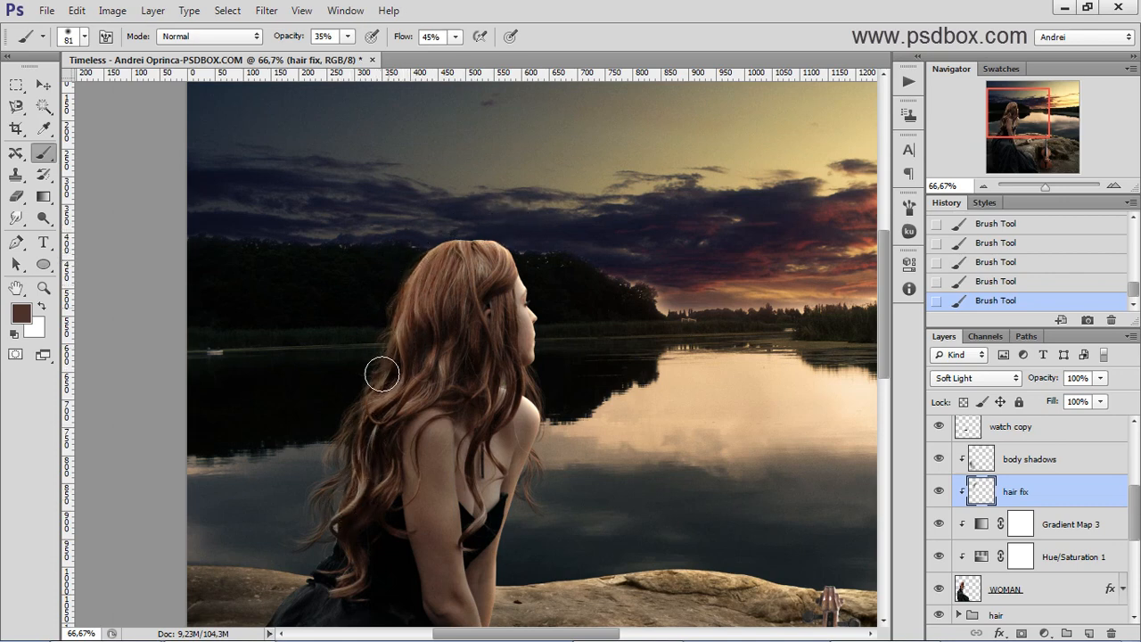
mouse_move(498, 234)
mouse_down()
mouse_move(465, 283)
mouse_move(508, 249)
mouse_move(473, 313)
mouse_up()
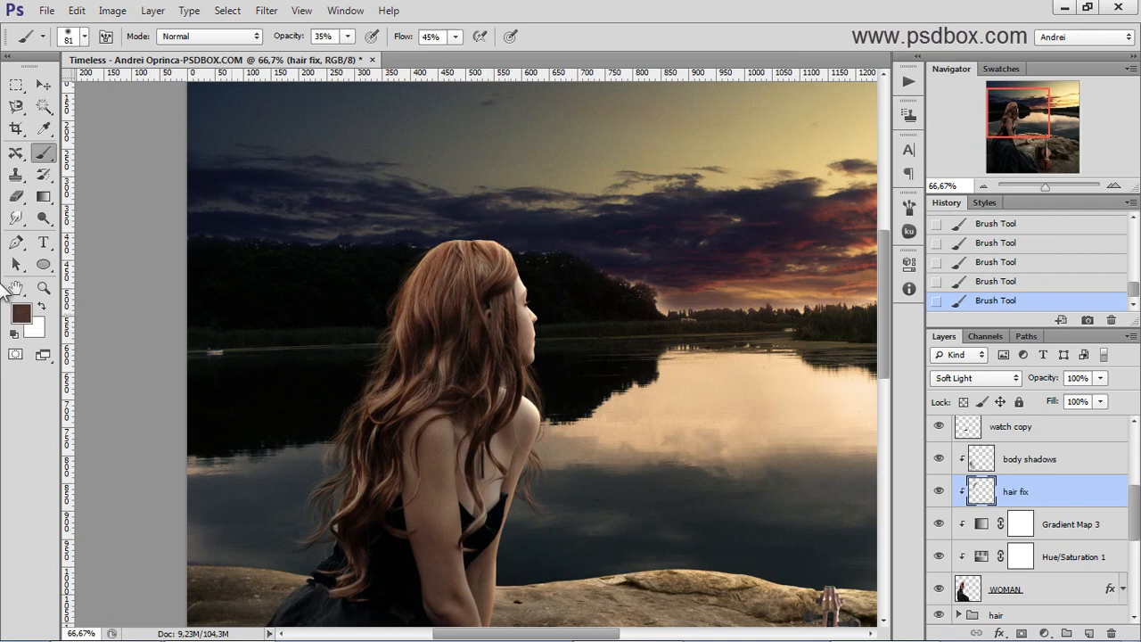
Step: Change the foreground colour to the duller brown #3a342e and clear all paint from the hair fix layer
click(21, 312)
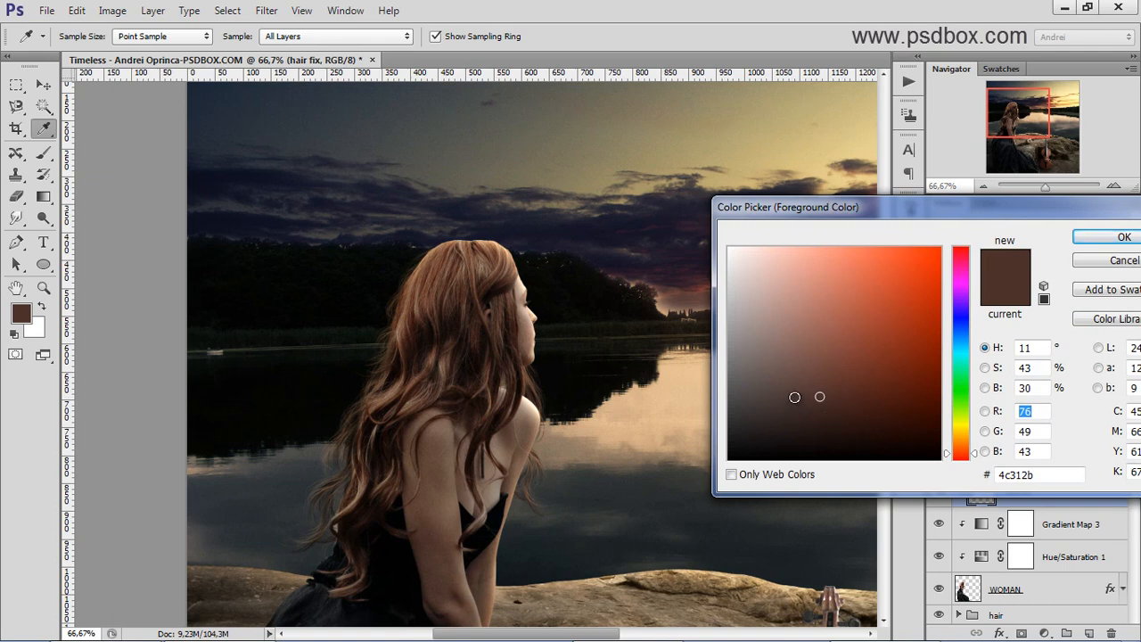
drag(965, 455, 964, 444)
drag(849, 412, 770, 411)
click(1098, 239)
key(b)
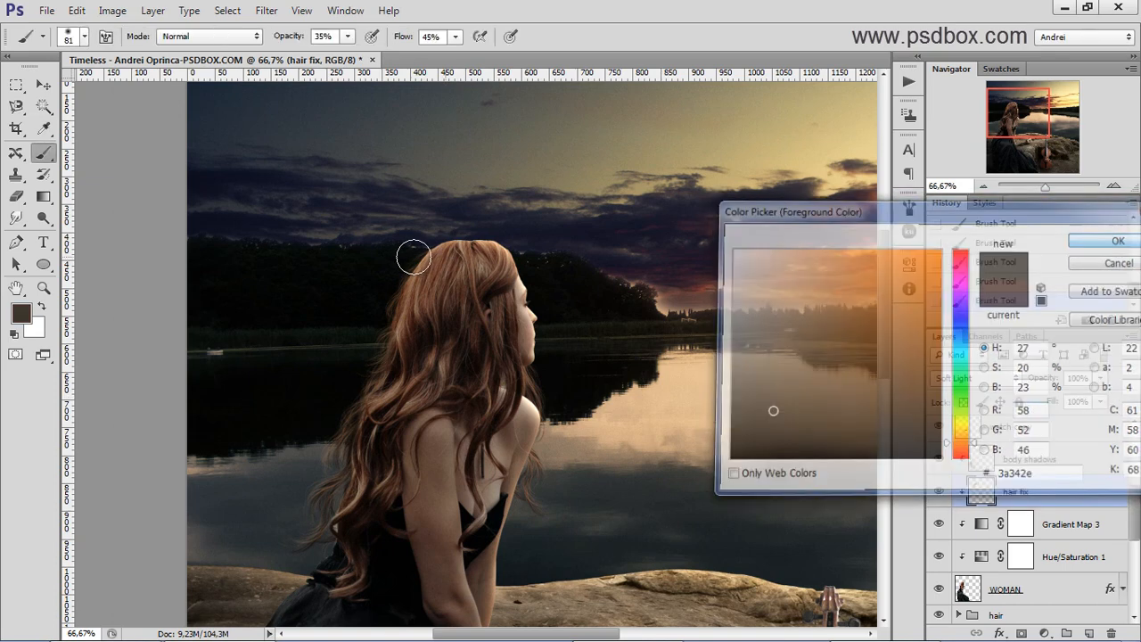
key(Delete)
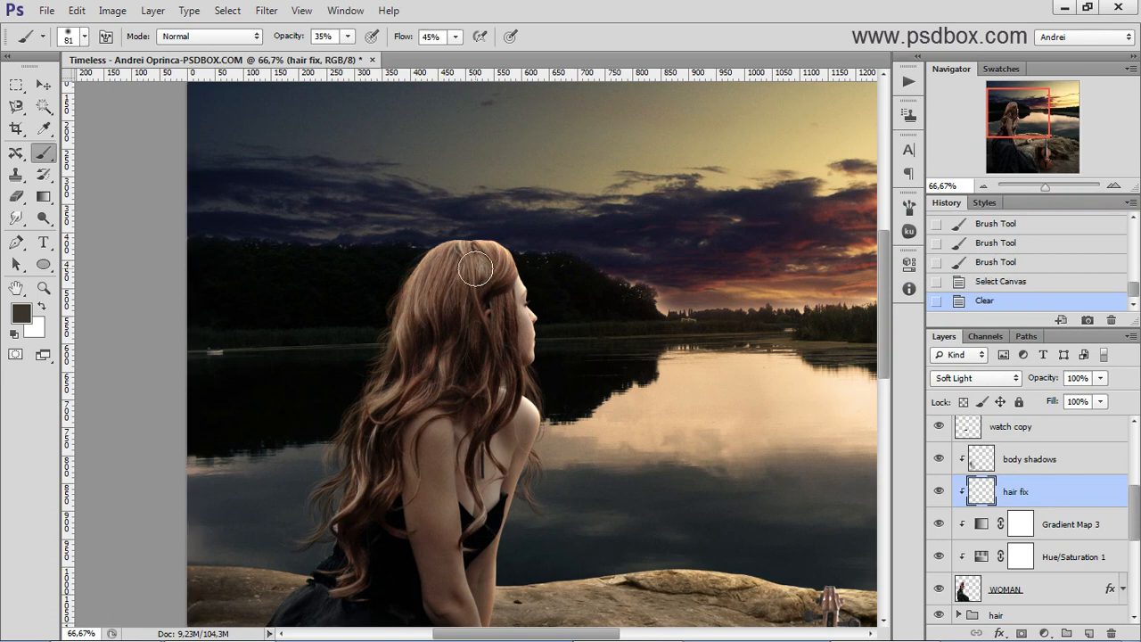
key(ctrl+d)
Step: Darken the crown and back of the hair with a 112 px soft brush at 47% opacity, and compare before and after
right_click(475, 268)
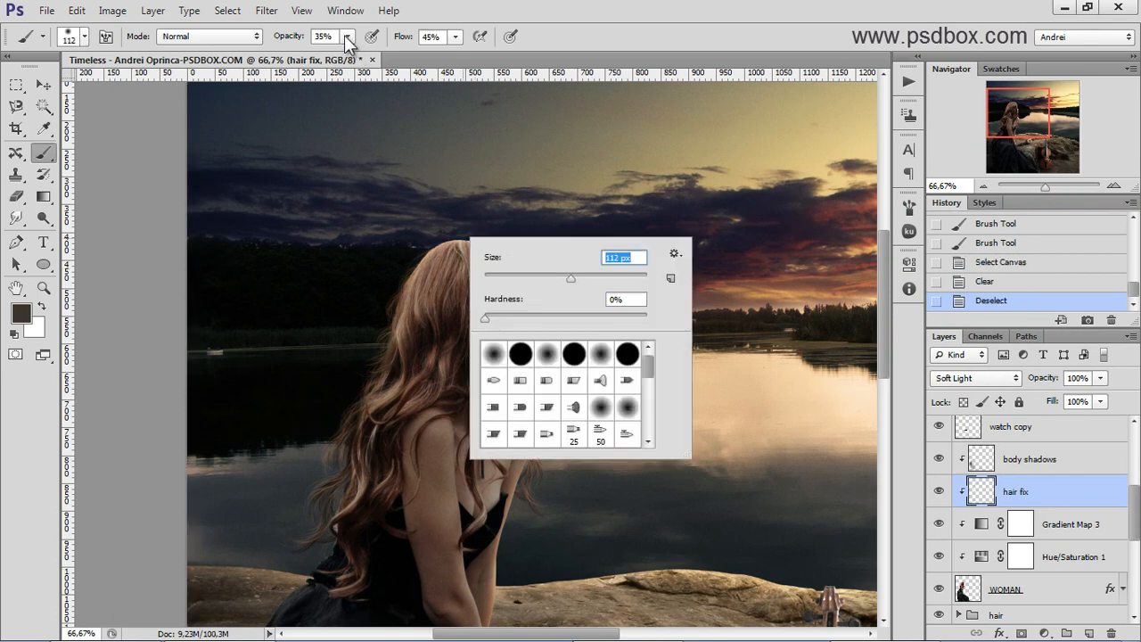
click(347, 36)
drag(357, 56, 360, 57)
mouse_move(459, 227)
mouse_down()
mouse_move(405, 279)
mouse_move(428, 254)
mouse_move(377, 347)
mouse_up()
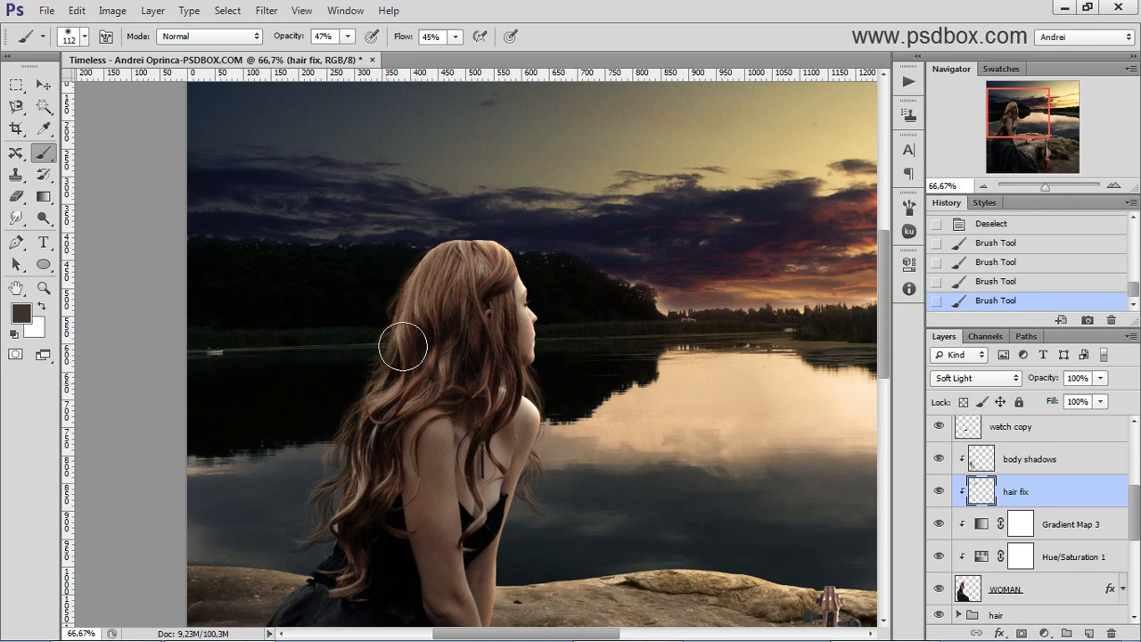
mouse_move(352, 453)
mouse_down()
mouse_move(349, 474)
mouse_move(368, 454)
mouse_up()
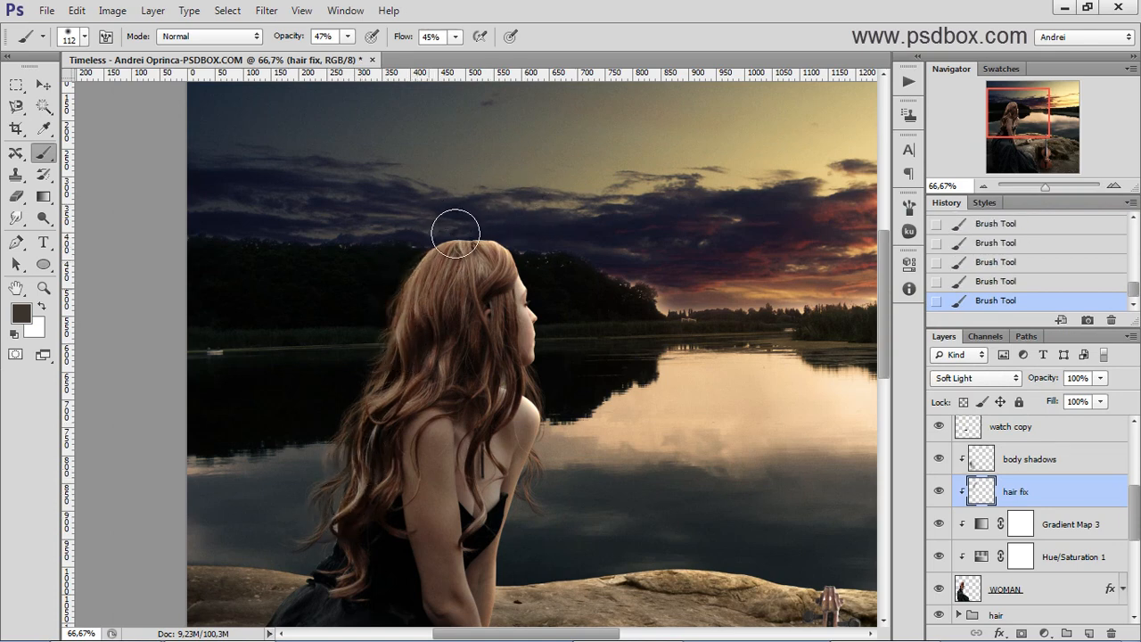
drag(500, 241, 478, 309)
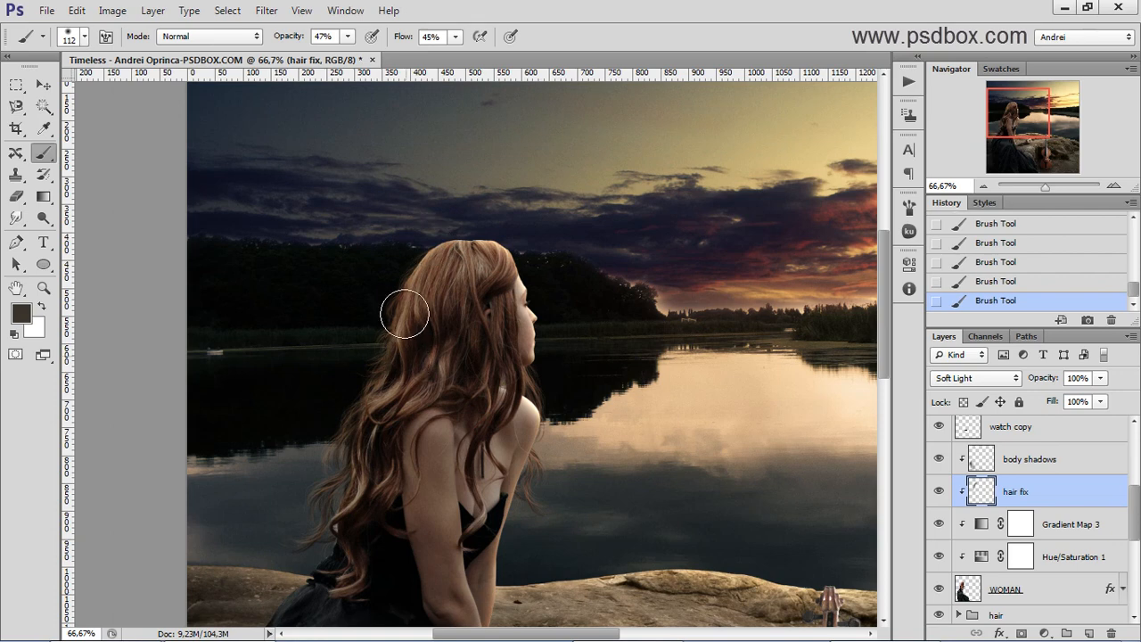
click(939, 491)
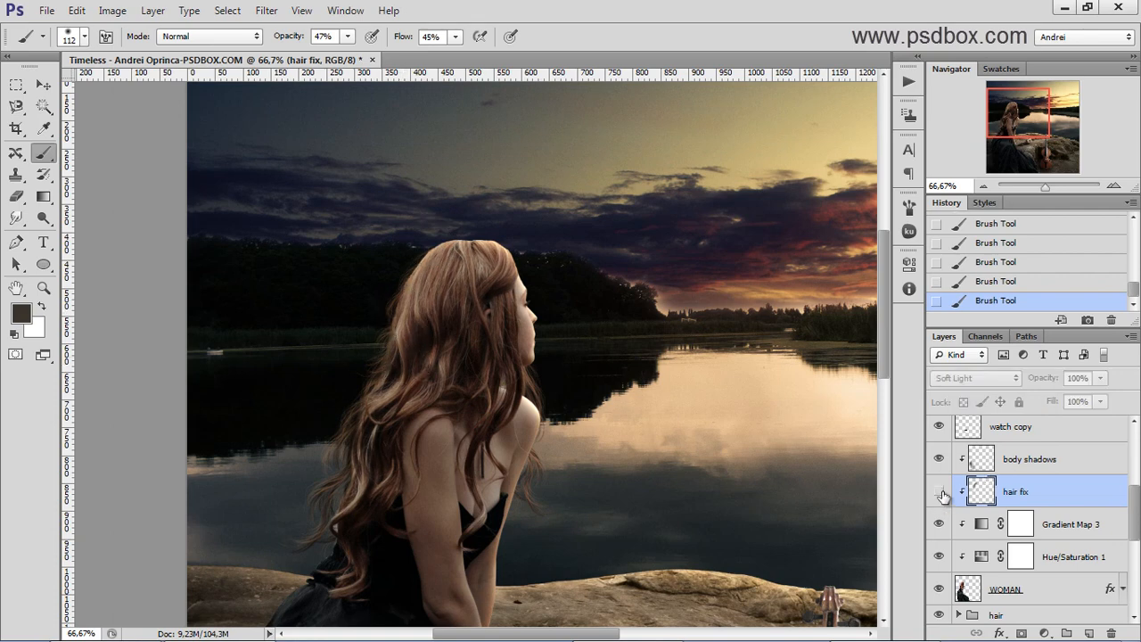
click(939, 492)
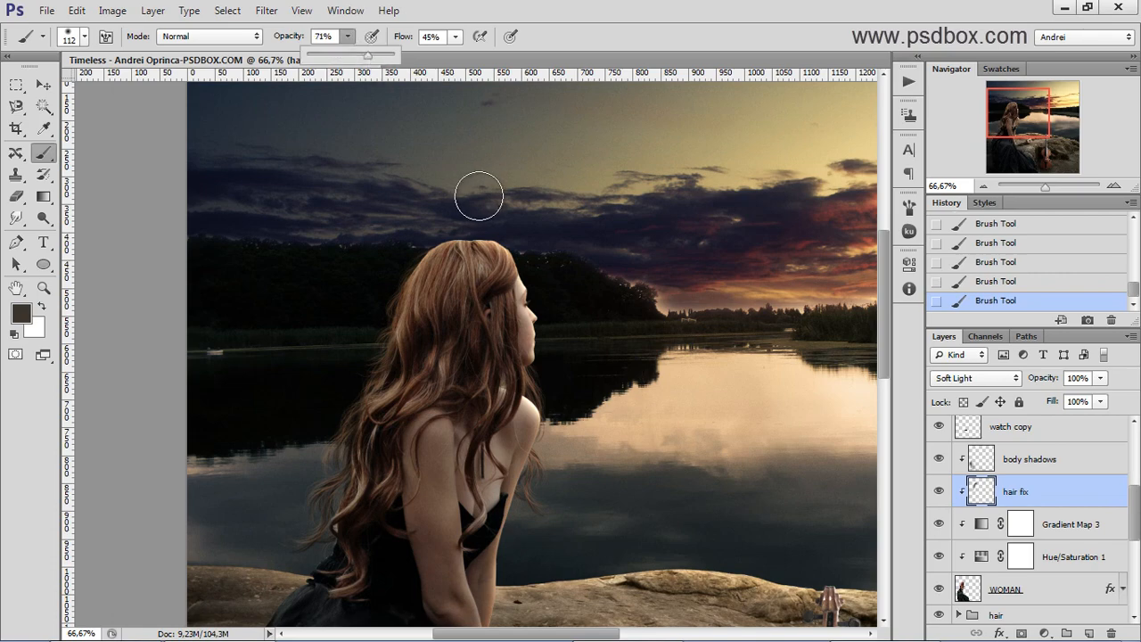
Step: Raise the brush opacity to 71%, choose a near-black foreground colour and deepen the shading on the upper hair
key(7)
key(1)
click(14, 314)
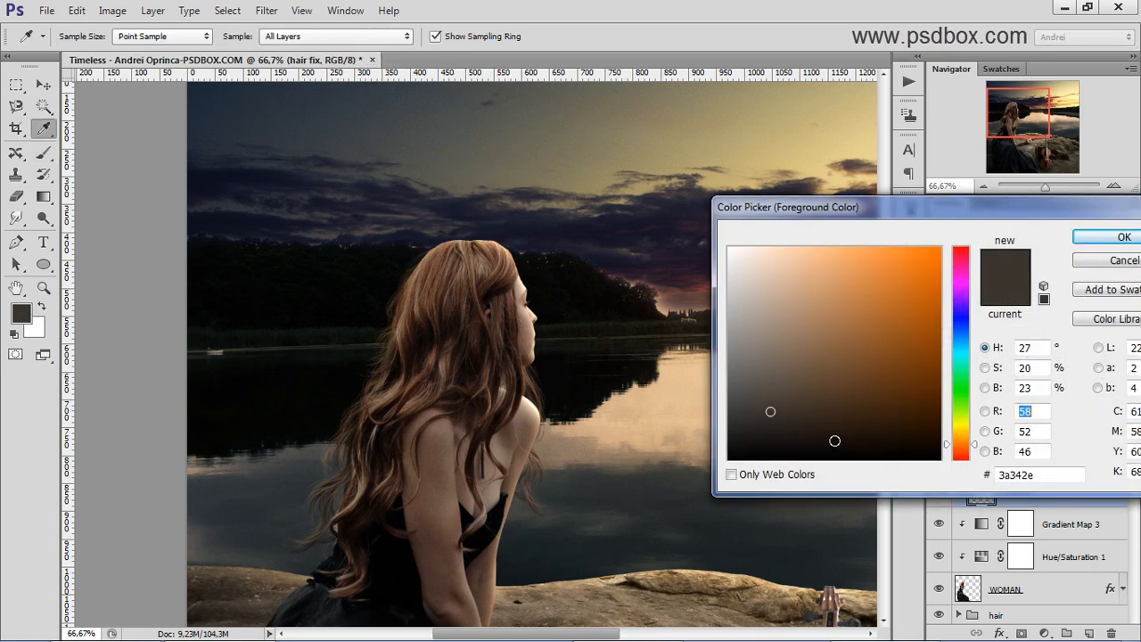
click(1126, 236)
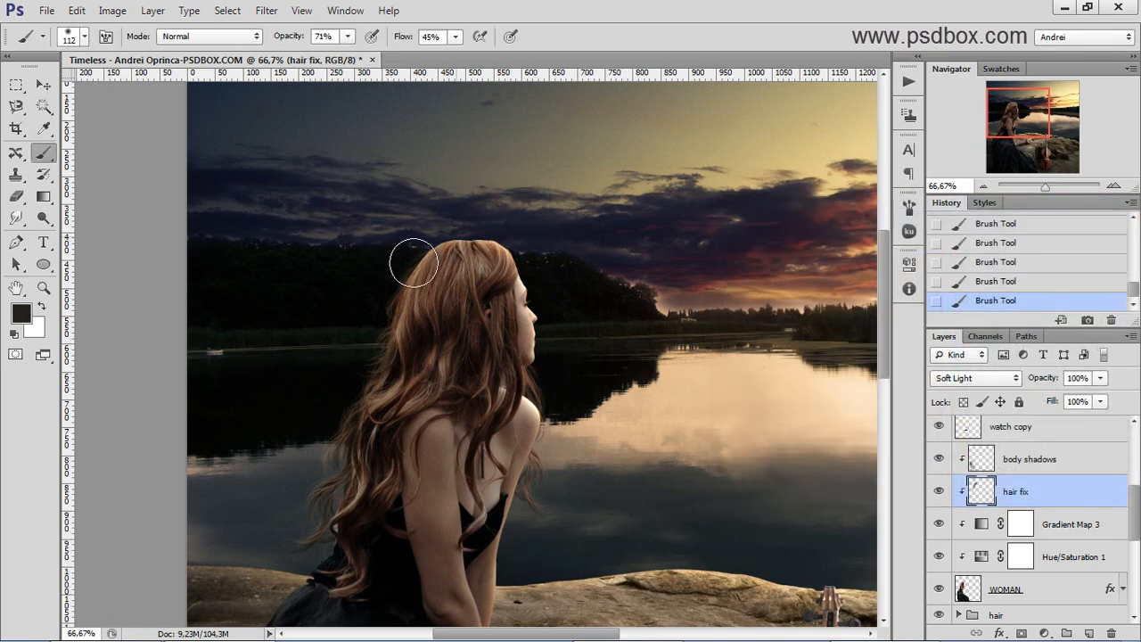
Step: Compare the whole composite with the hair fix layer hidden and shown
scroll(579, 308, down, 1)
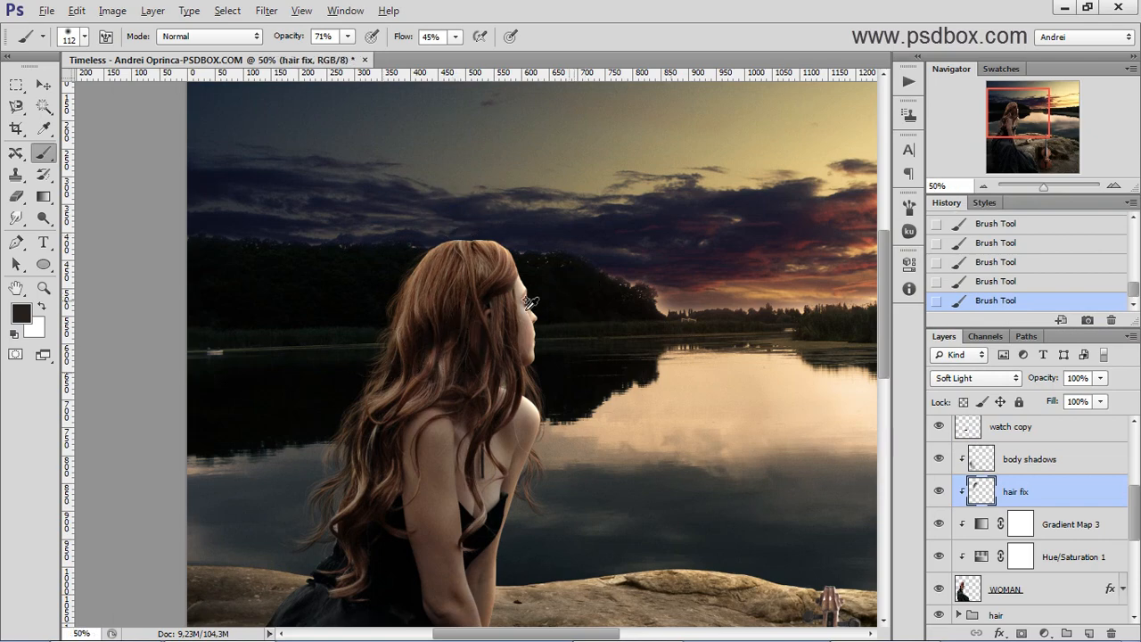
scroll(470, 372, down, 1)
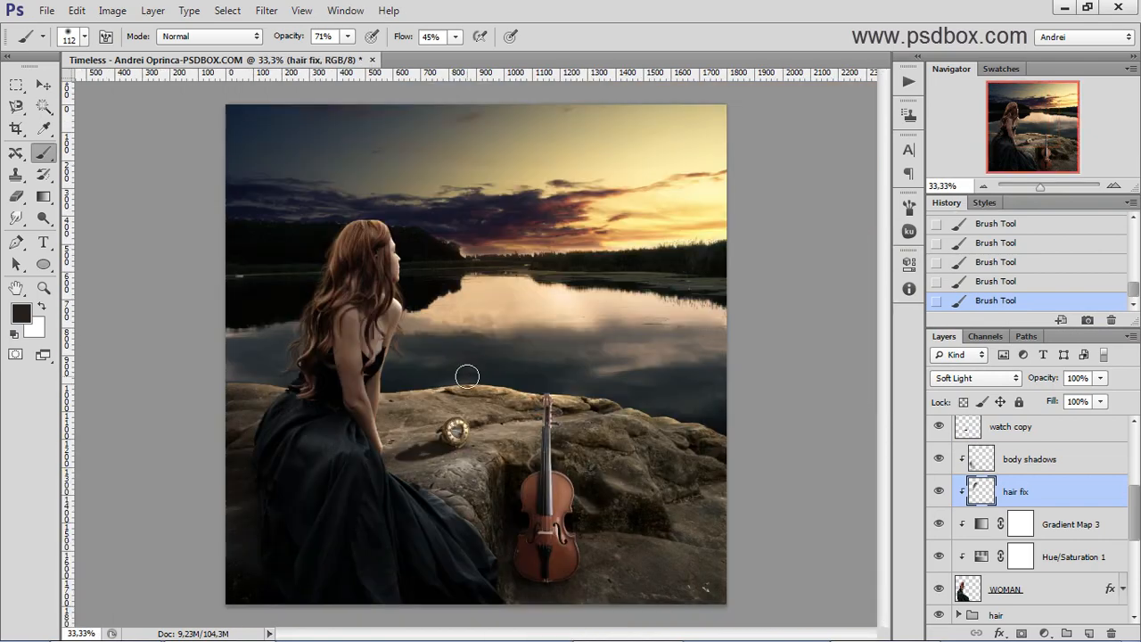
scroll(424, 291, up, 1)
click(939, 491)
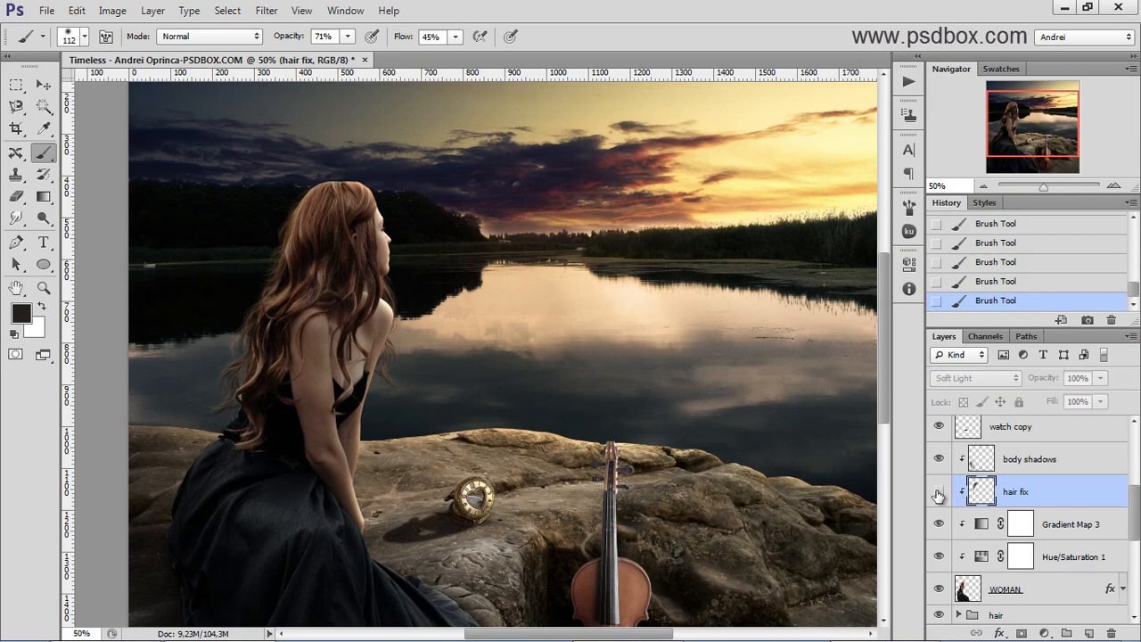
click(939, 491)
scroll(502, 292, down, 2)
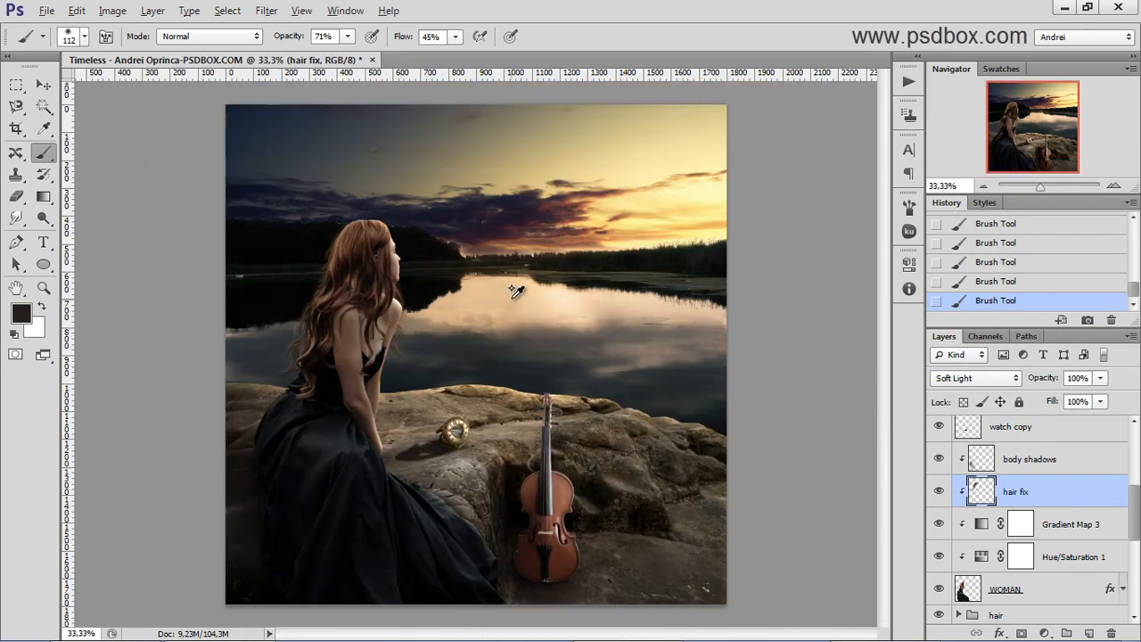
scroll(534, 305, up, 1)
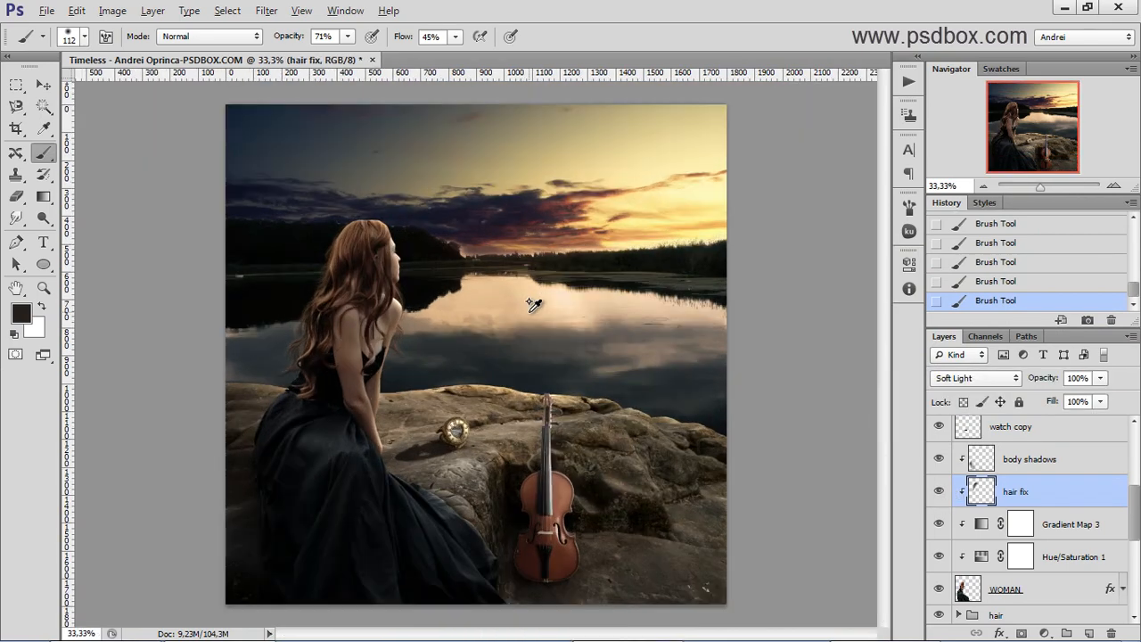
Step: Add a Black & White adjustment layer above Hue/Saturation 2, at the top of the layer stack
scroll(1106, 458, up, 4)
click(1101, 432)
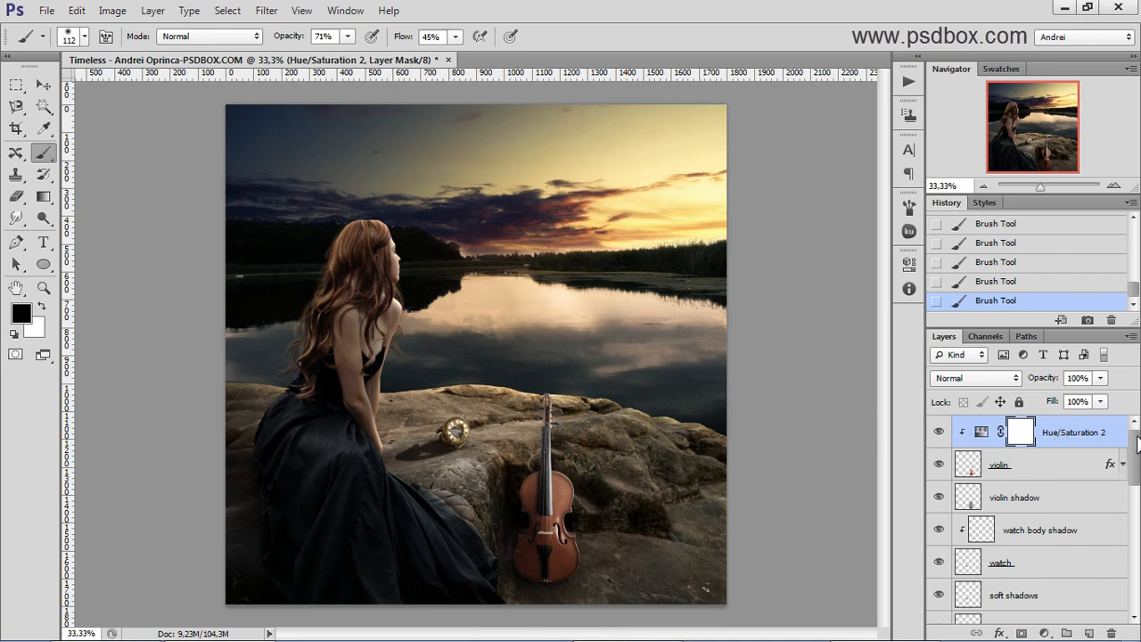
click(1046, 634)
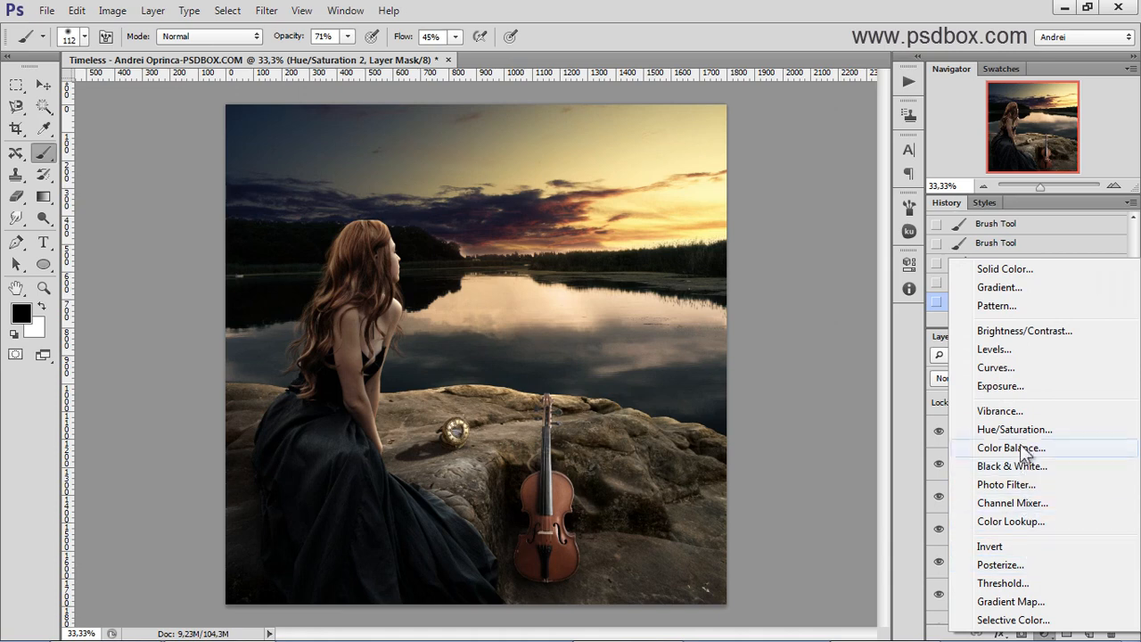
click(1024, 466)
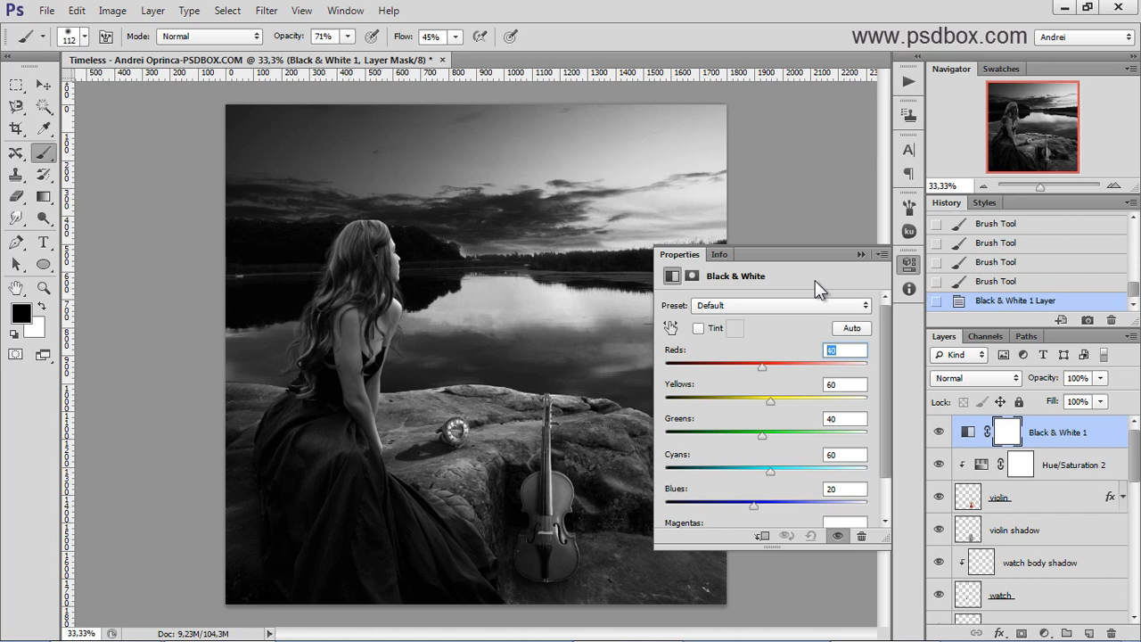
Step: Set the Black & White adjustment to Reds 60, Yellows 83, Greens 69, Cyans 58 and Blues -10, and compare before and after
text(6)
key(Tab)
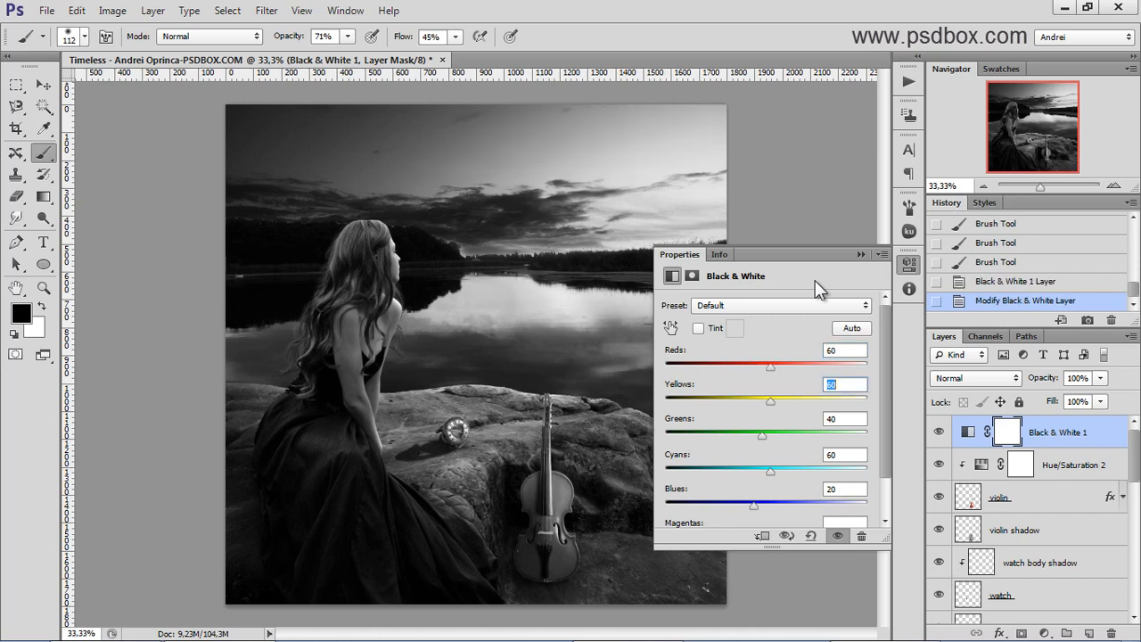
text(83)
key(Tab)
text(69)
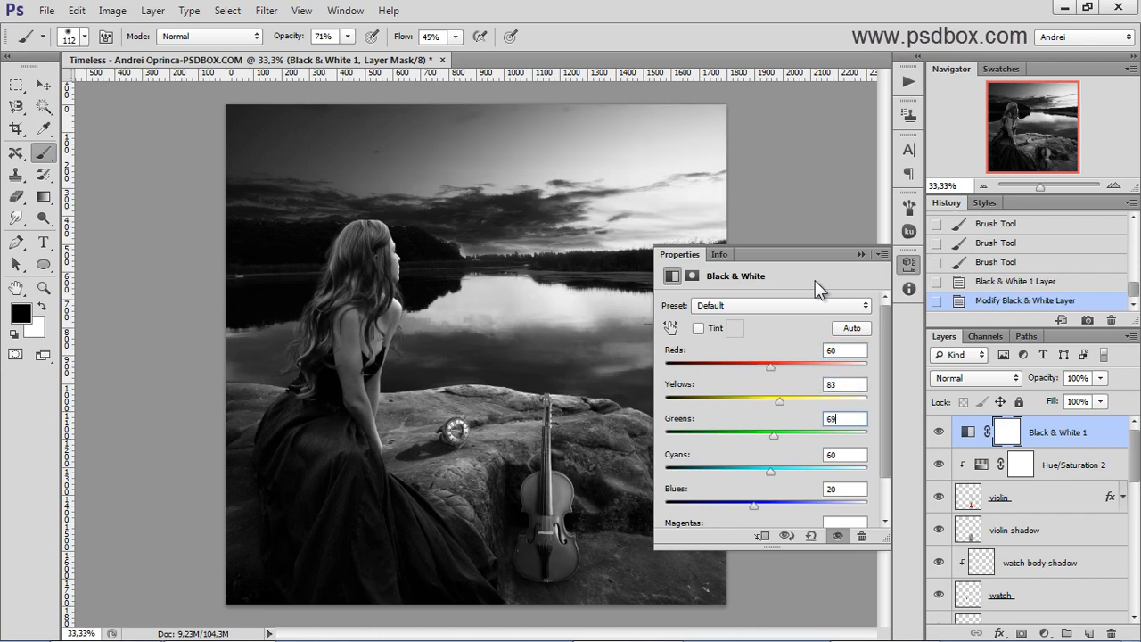
key(Tab)
text(58)
key(Tab)
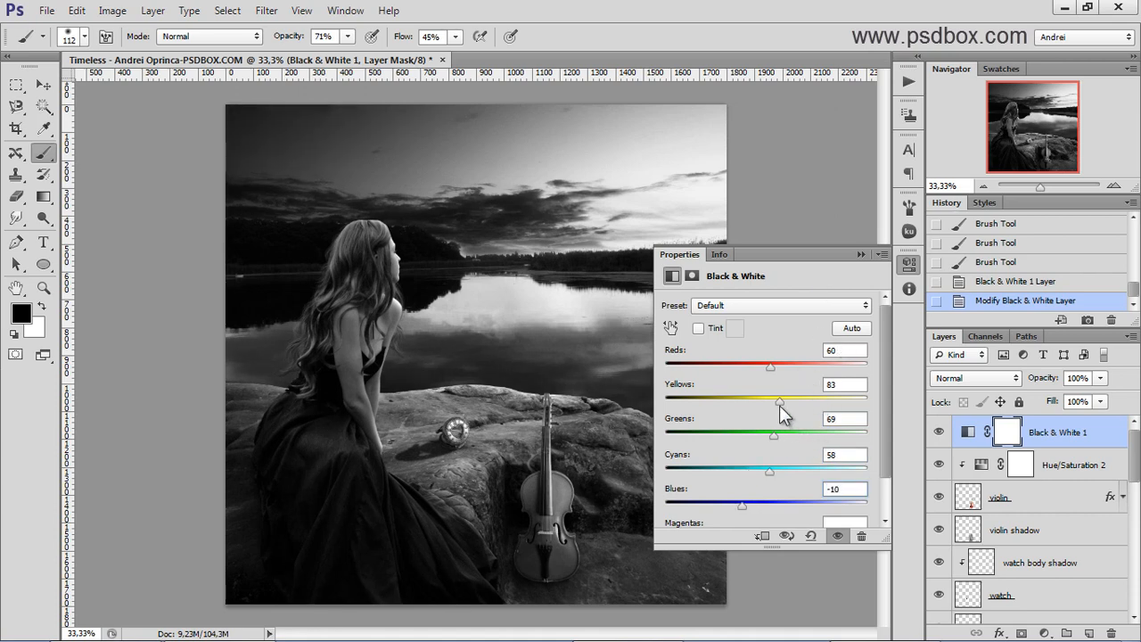
mouse_move(780, 402)
mouse_down()
mouse_move(712, 398)
mouse_move(788, 395)
mouse_move(766, 396)
mouse_move(780, 398)
mouse_up()
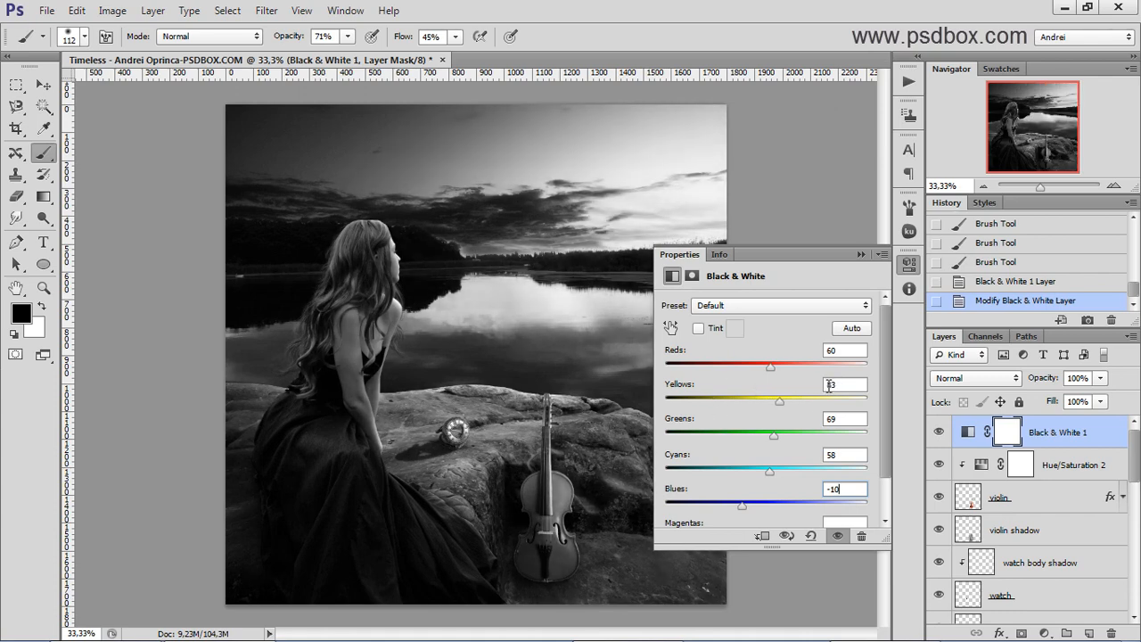
click(908, 265)
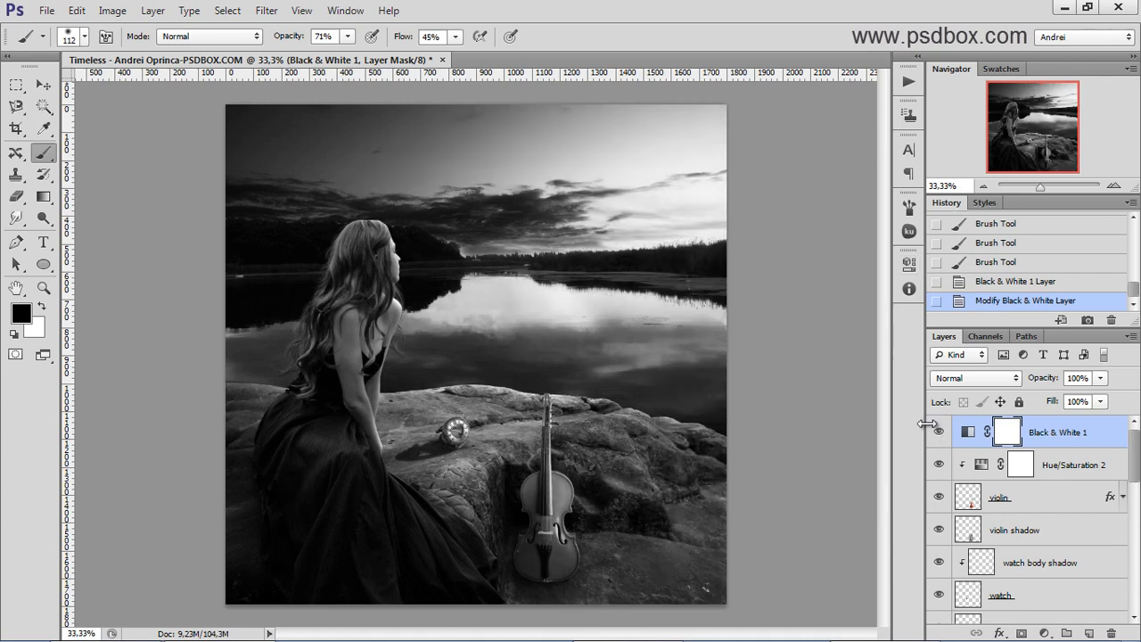
click(939, 433)
click(939, 433)
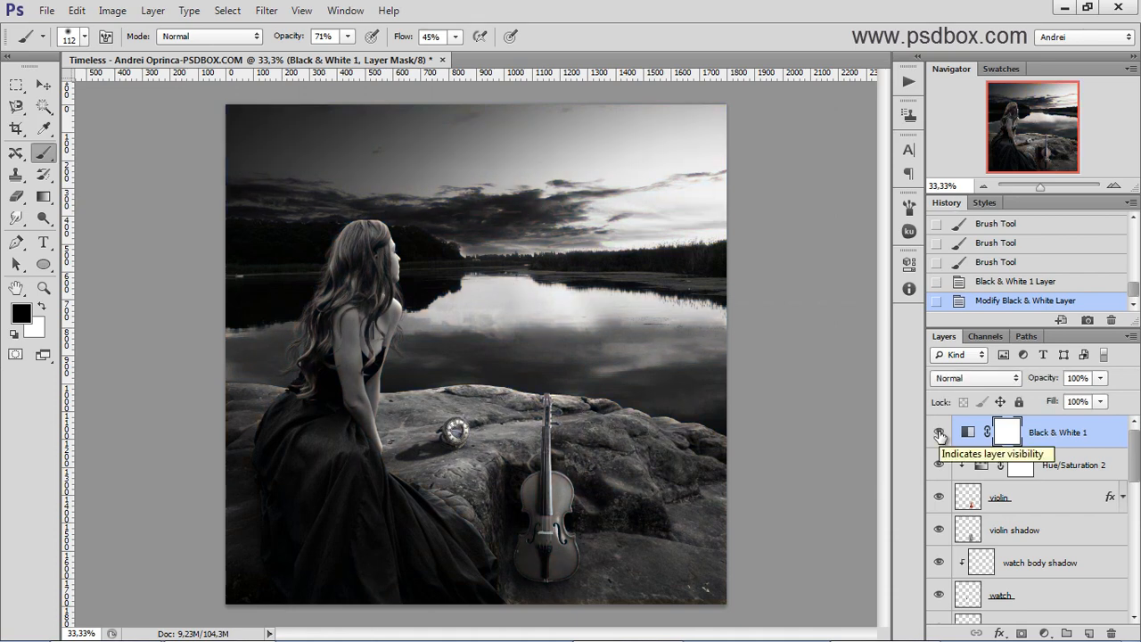
Step: Set the Black & White 1 layer's blend mode to Multiply and its opacity to 50%
click(969, 377)
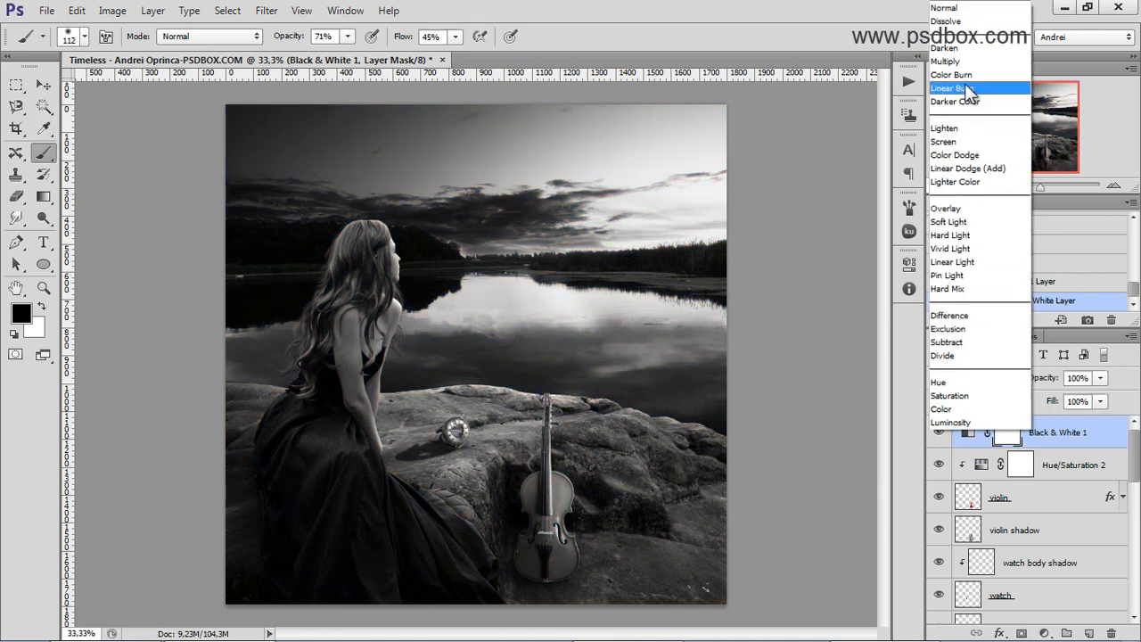
click(958, 64)
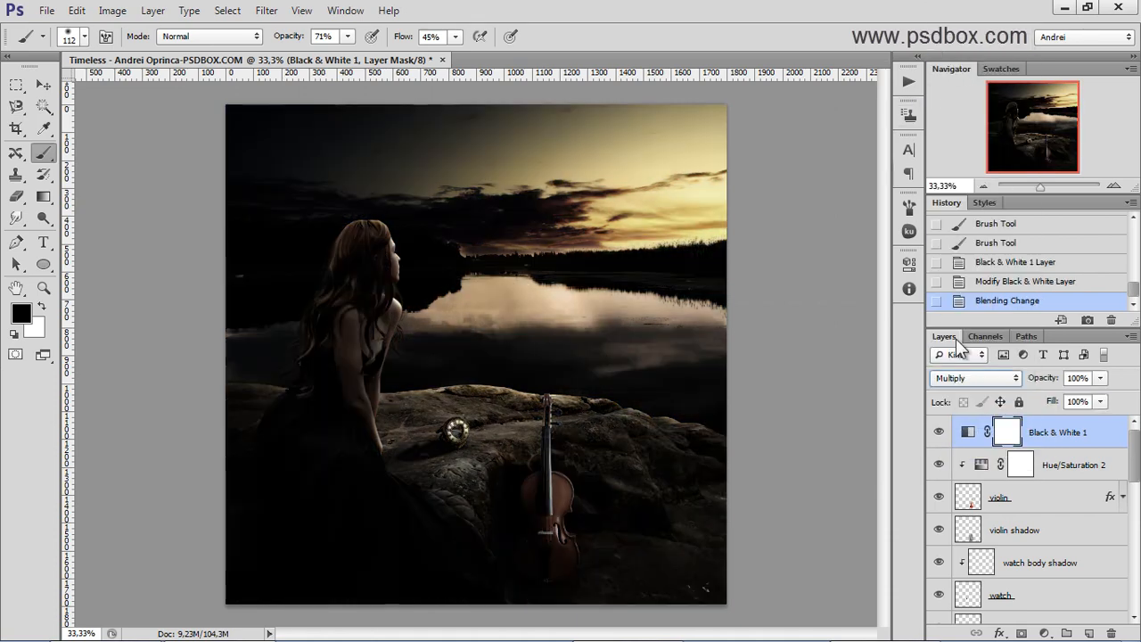
double_click(1089, 380)
text(5)
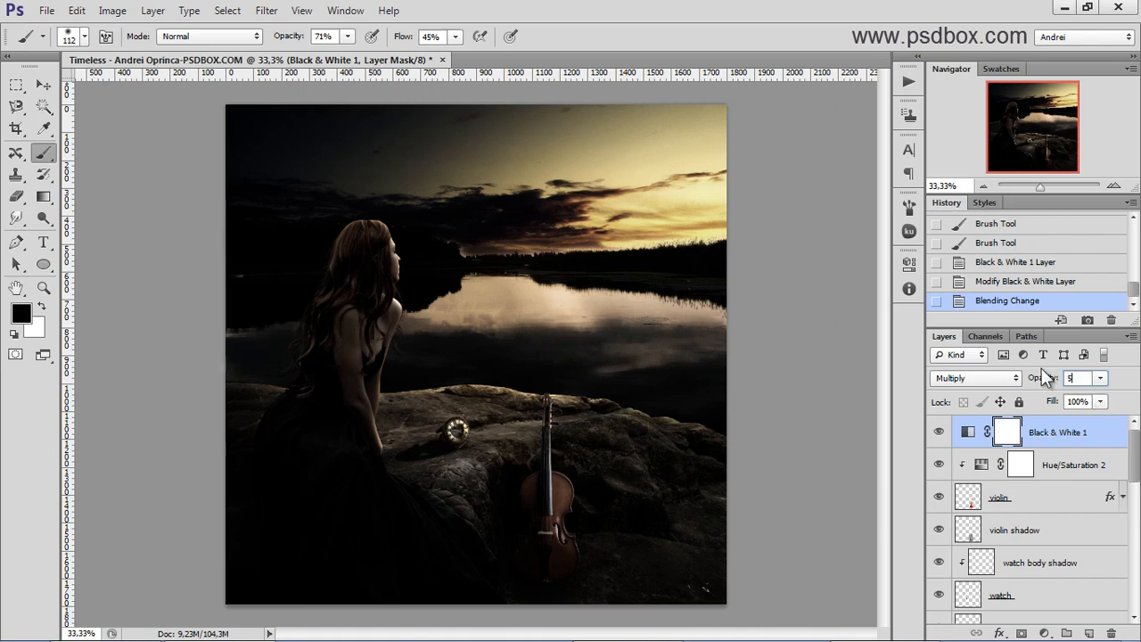
text(0)
key(Return)
Step: Try lower opacities on the Black & White 1 layer and settle on 52%
click(1094, 457)
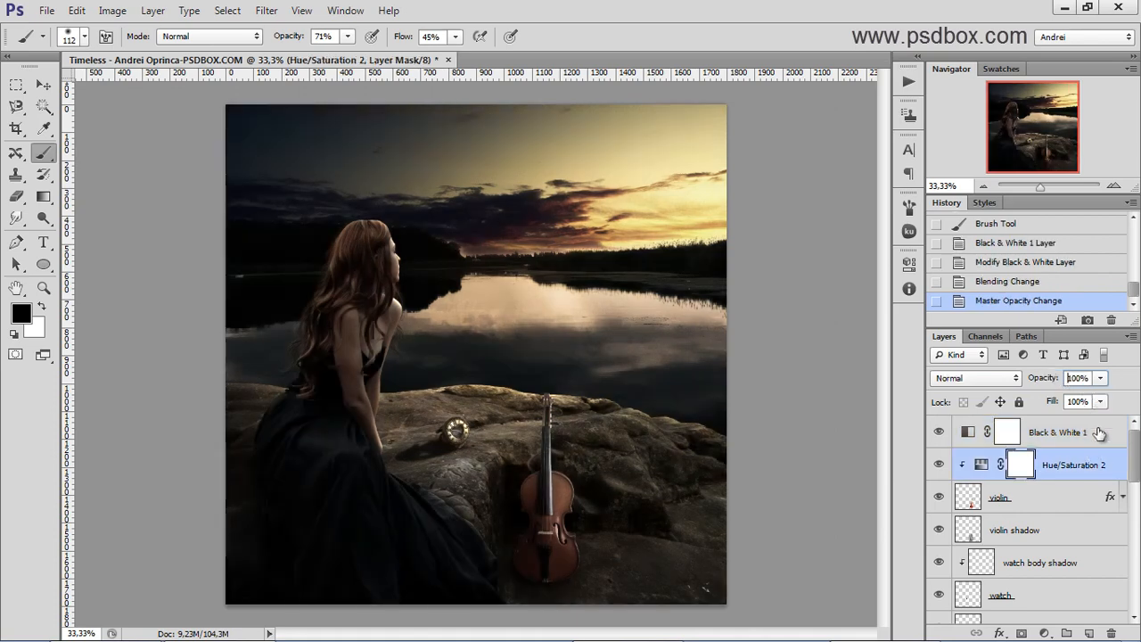
click(1099, 432)
click(1102, 380)
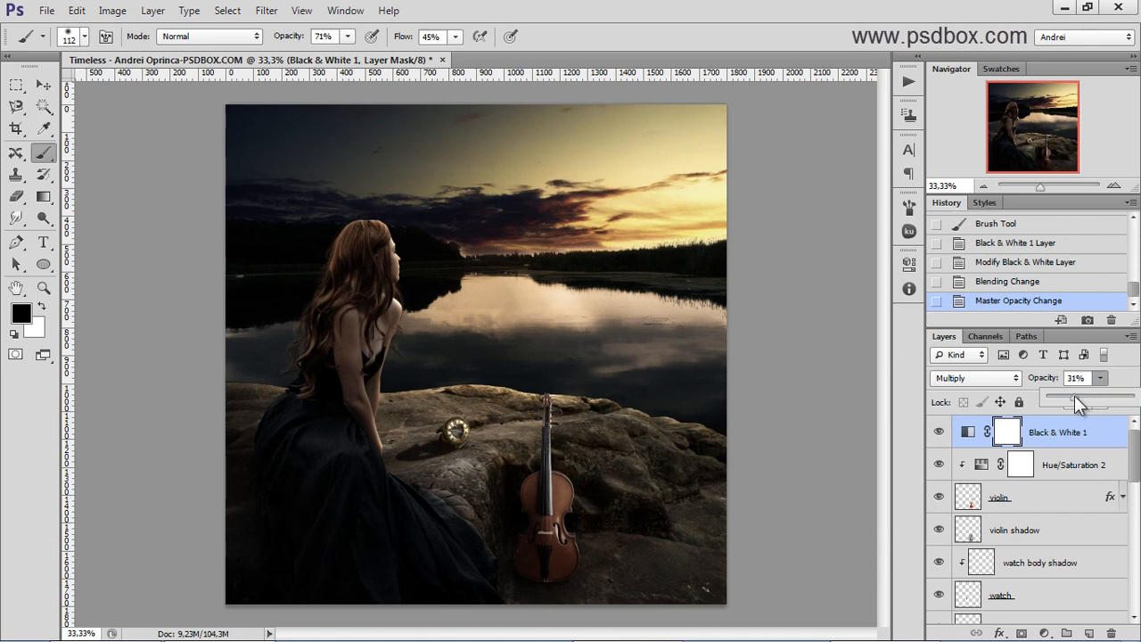
drag(1075, 397, 1089, 397)
mouse_move(1073, 402)
mouse_down()
mouse_move(1121, 403)
mouse_move(1088, 397)
mouse_up()
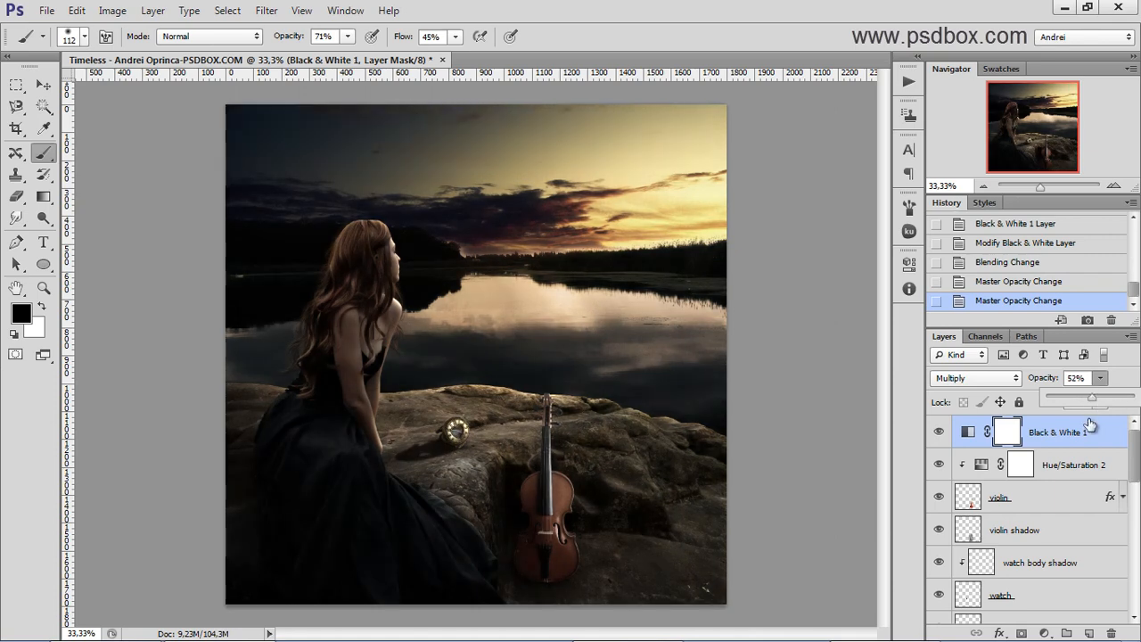
click(1080, 464)
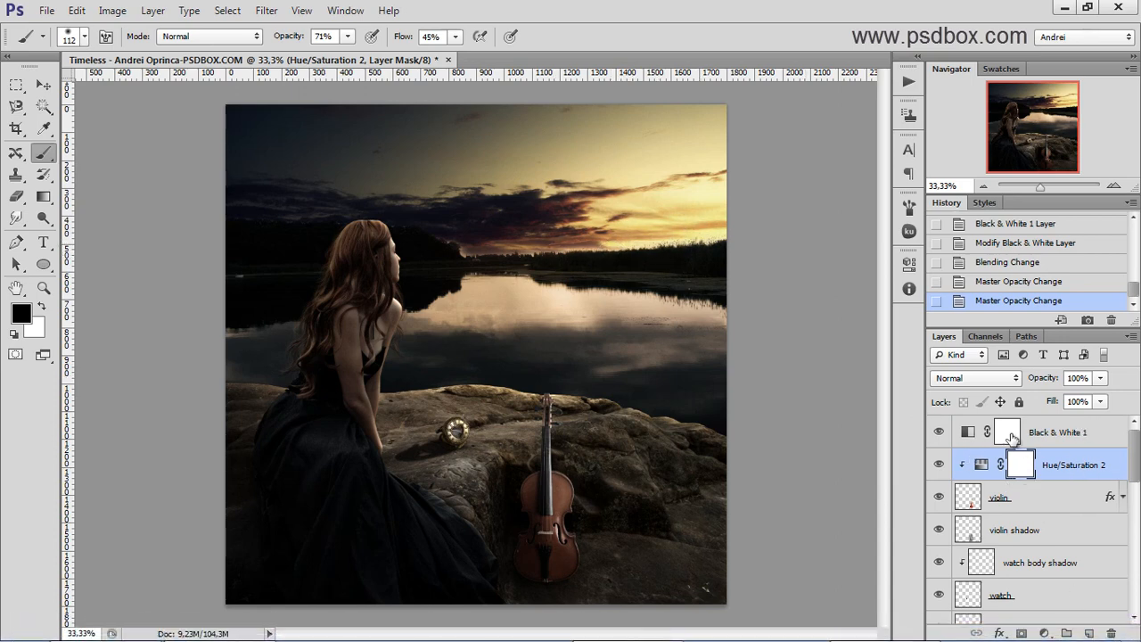
Step: Open the orange flare image Optical-3-psdbox from the Lens Flares V1 folder inside Lens-v2-psdbox in the stock photo library
key(ctrl+o)
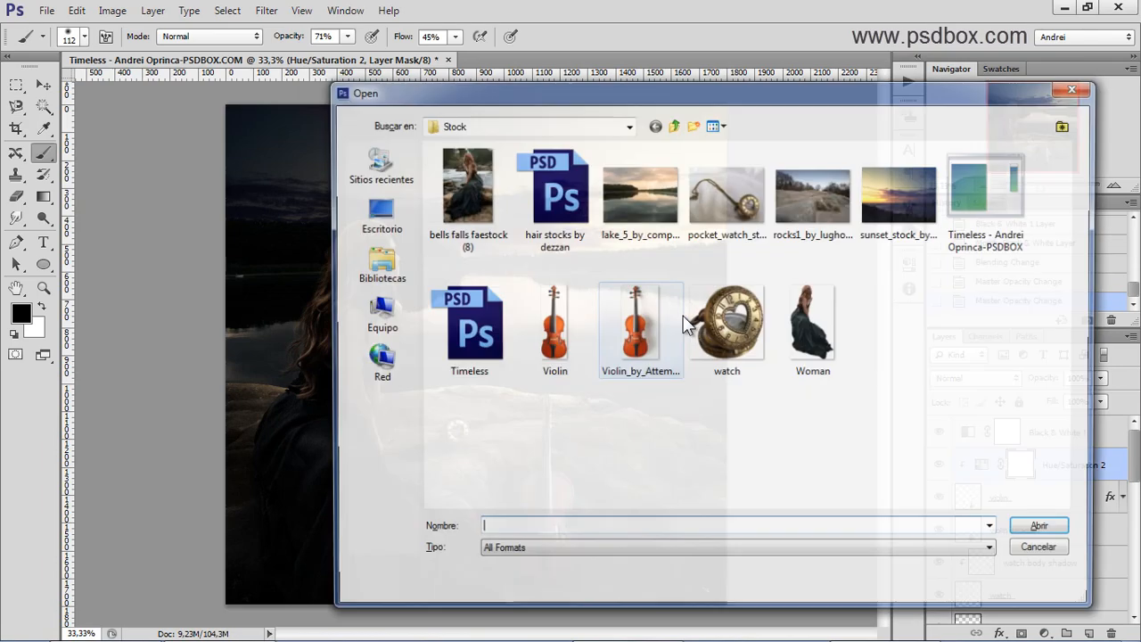
click(372, 226)
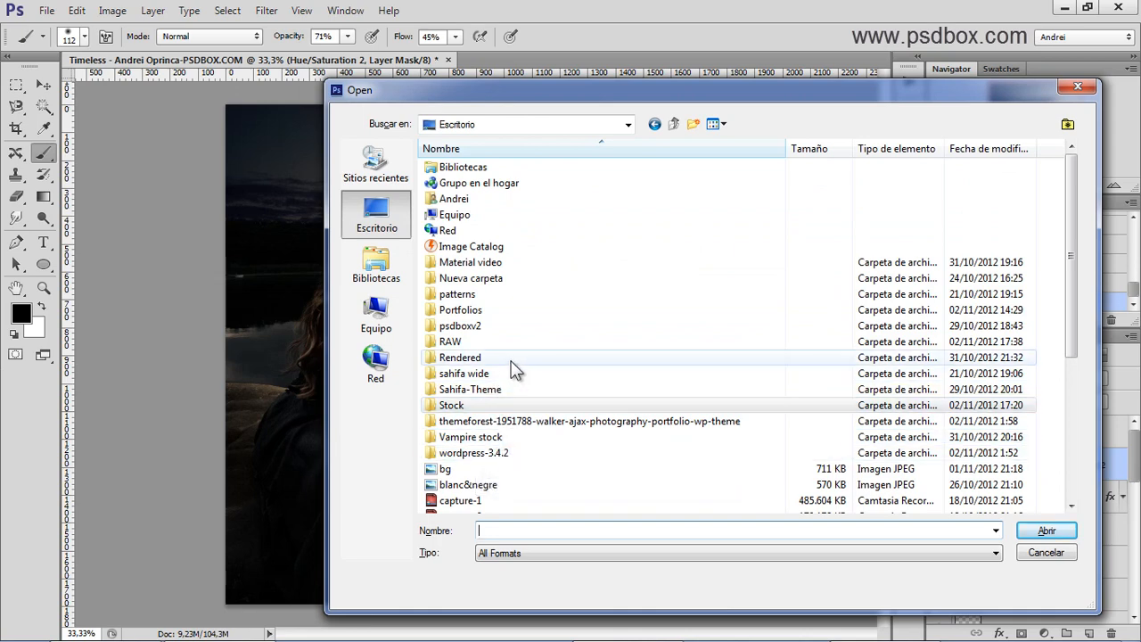
click(398, 284)
double_click(520, 210)
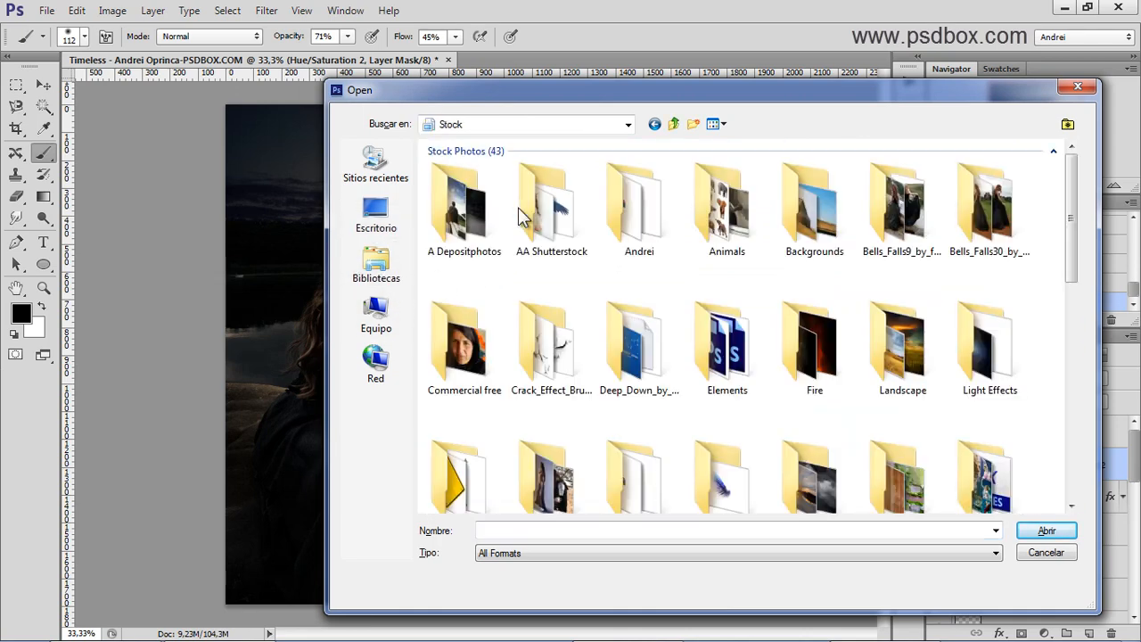
double_click(618, 214)
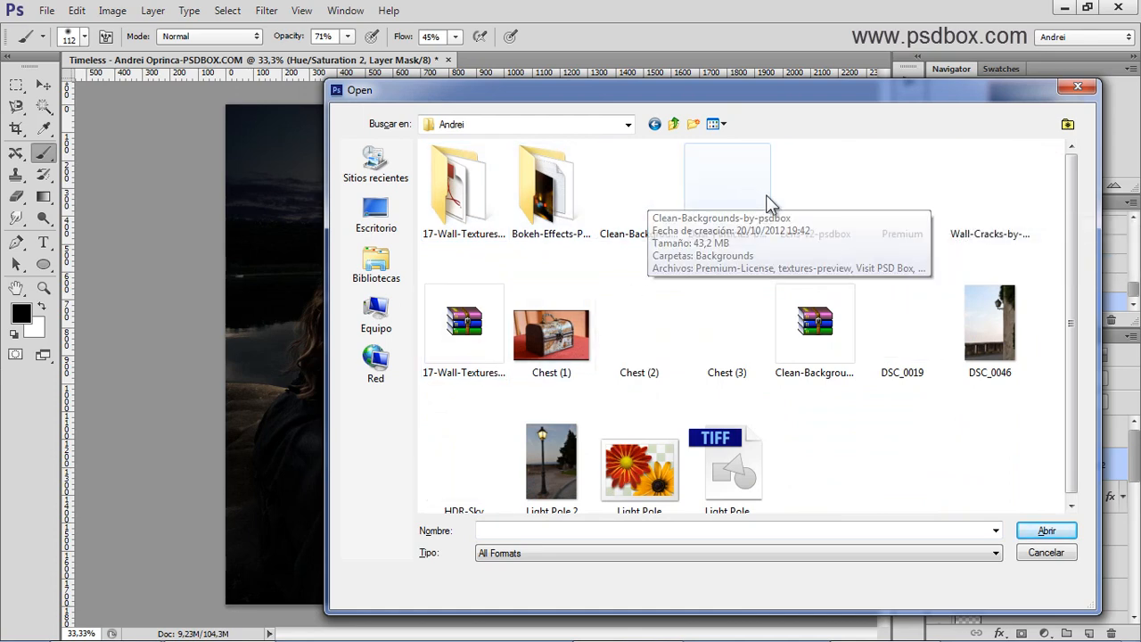
double_click(828, 214)
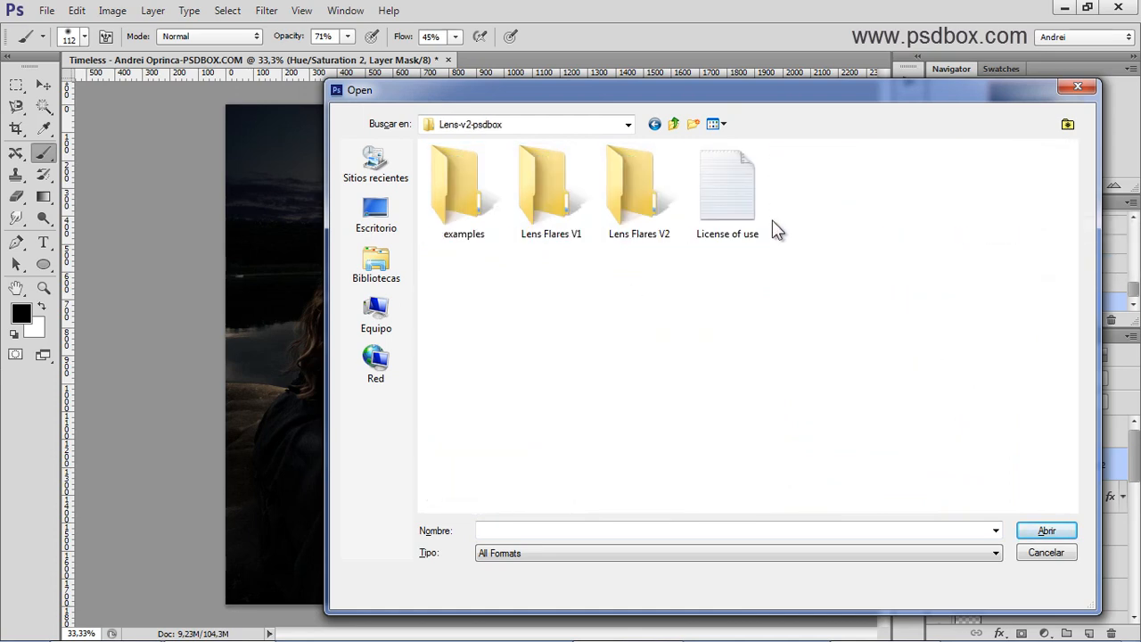
double_click(531, 214)
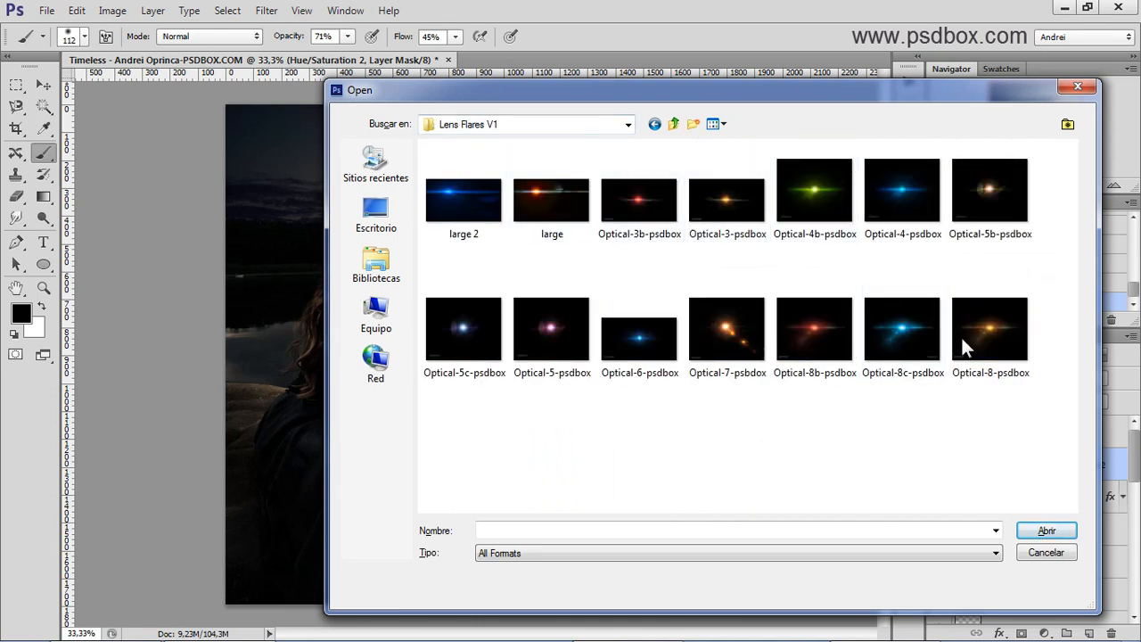
click(724, 203)
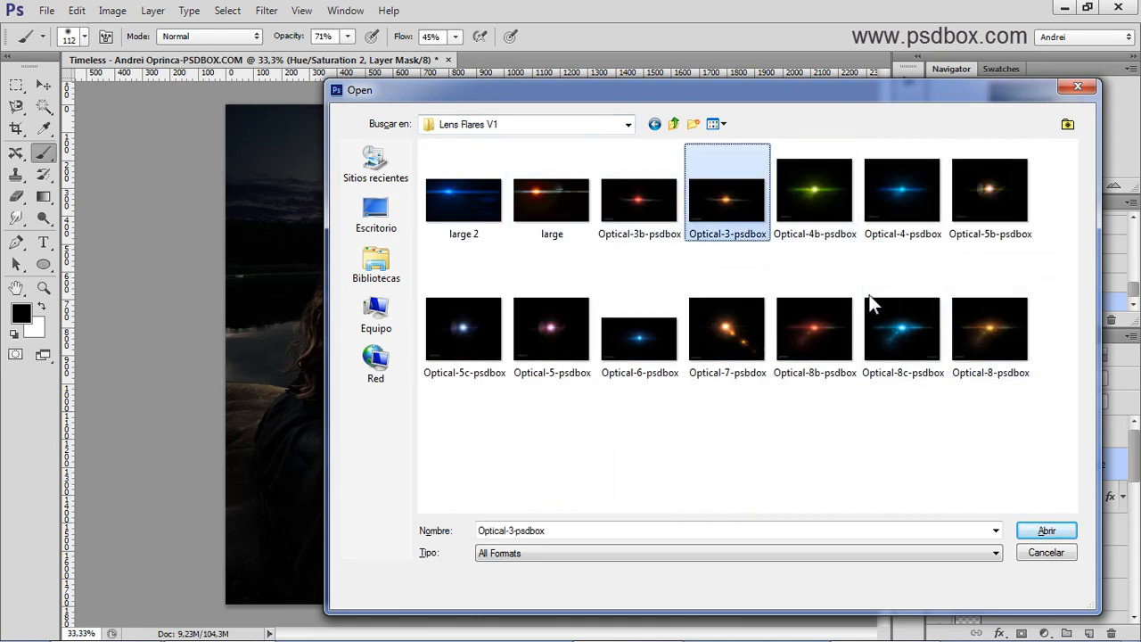
click(1045, 533)
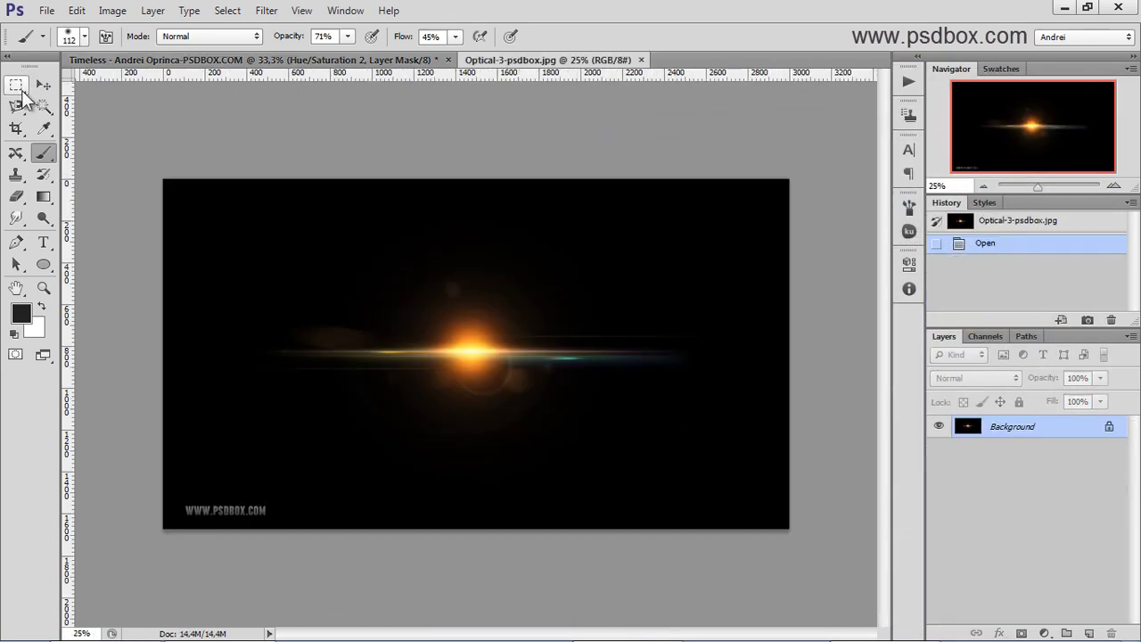
Step: Make a rectangular selection around the website watermark in the lower-left corner of the flare image
click(16, 84)
drag(297, 530, 164, 497)
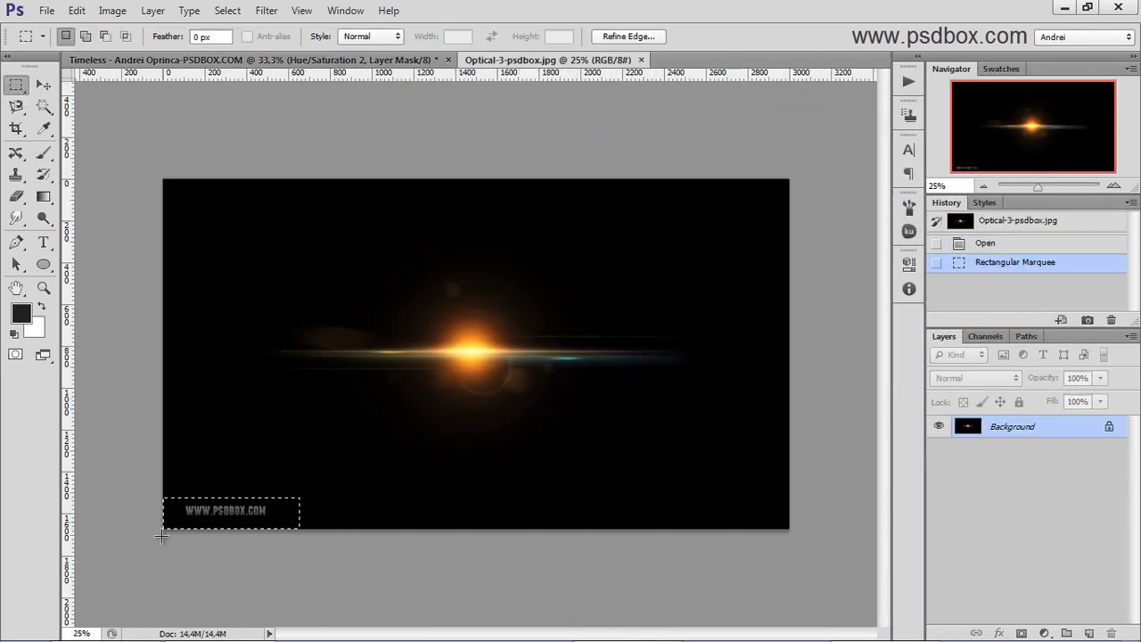
scroll(169, 530, up, 2)
scroll(198, 518, up, 1)
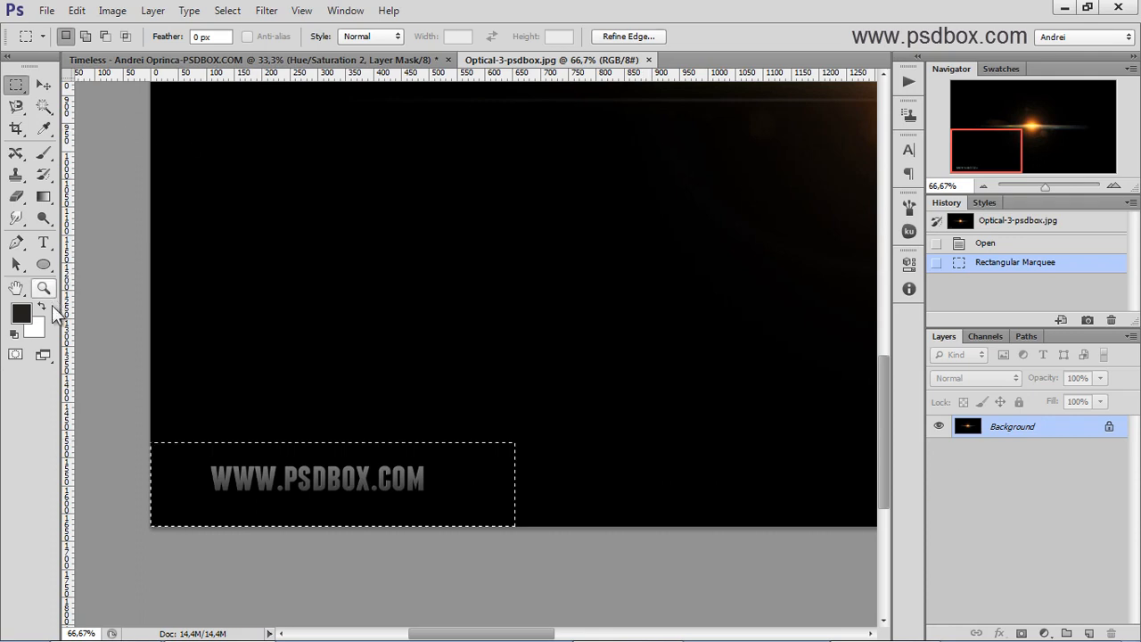
Step: Change the foreground colour to pure black, fill the selected watermark area with it and deselect
click(22, 313)
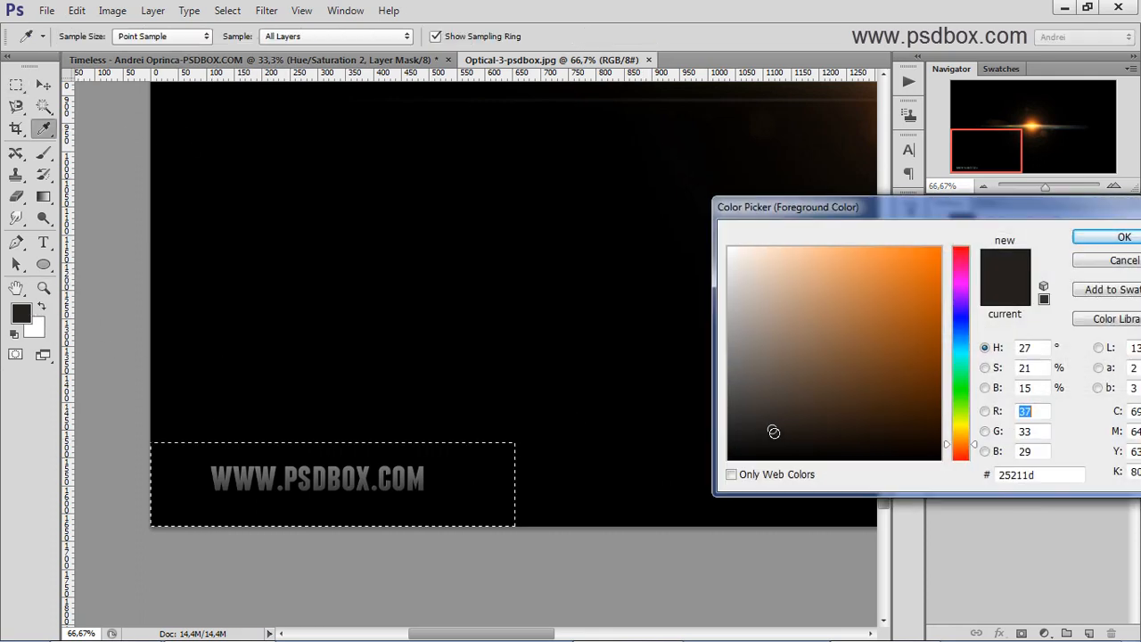
drag(772, 429, 729, 460)
click(1104, 239)
key(m)
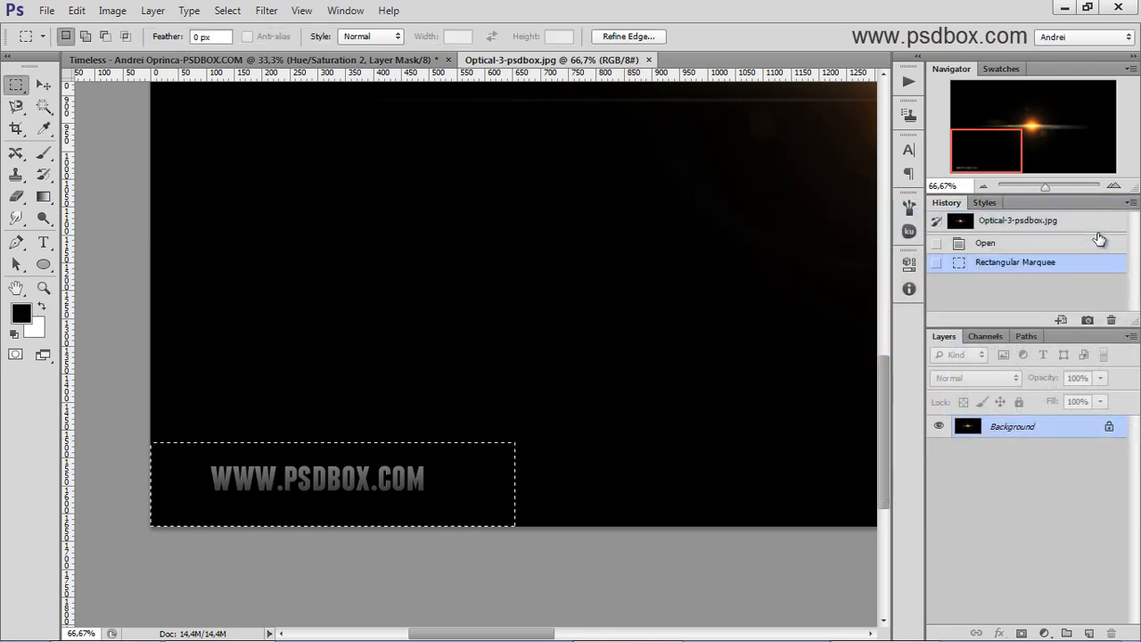
key(alt+BackSpace)
key(ctrl+d)
scroll(839, 159, down, 5)
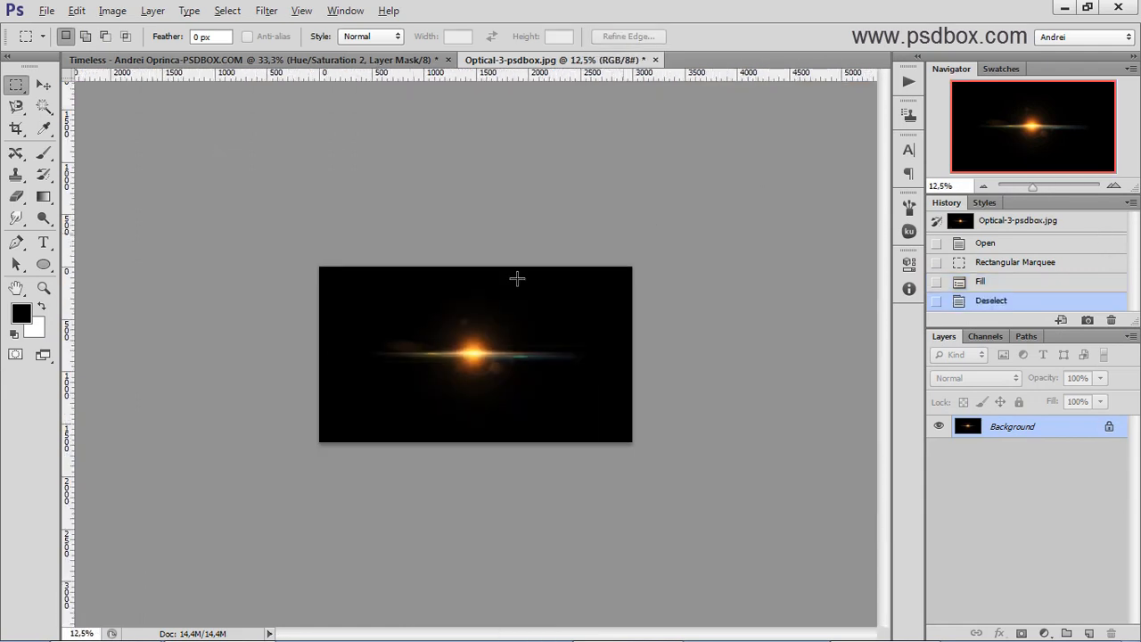
scroll(511, 281, up, 2)
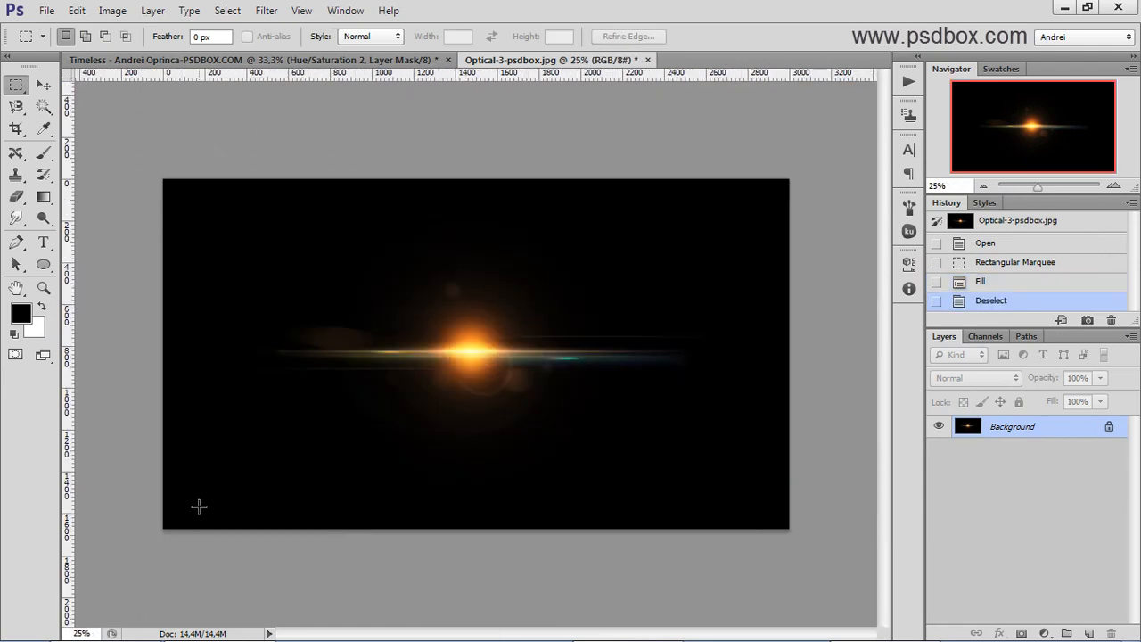
Step: Copy the whole flare image and paste it once into the lakeside composite, directly above the Hue/Saturation 2 layer
key(ctrl+a)
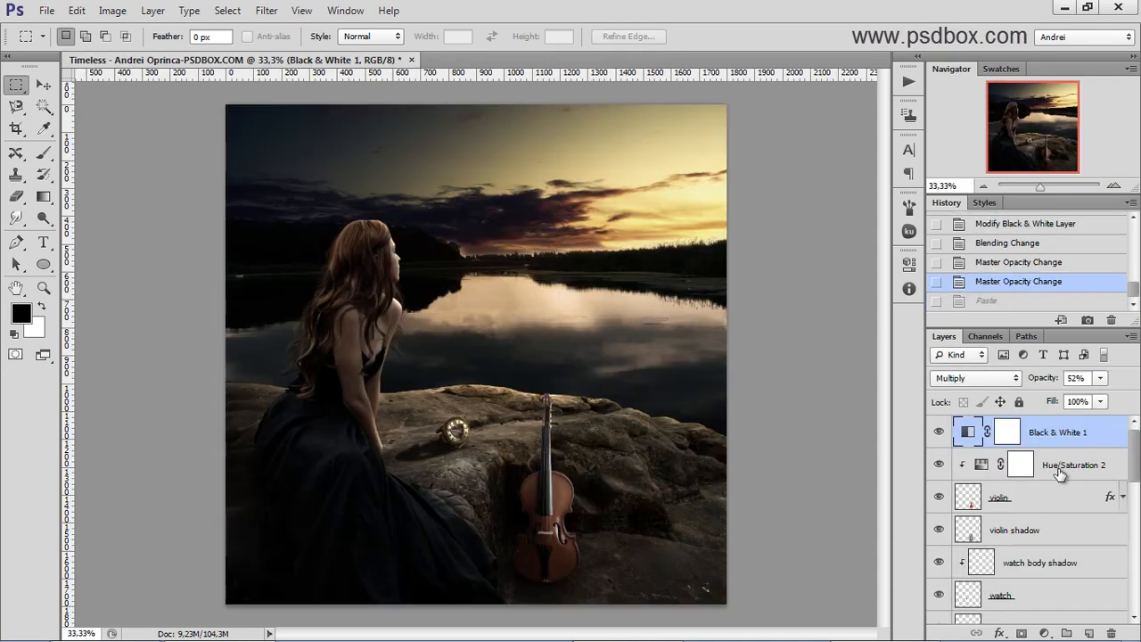
click(1060, 473)
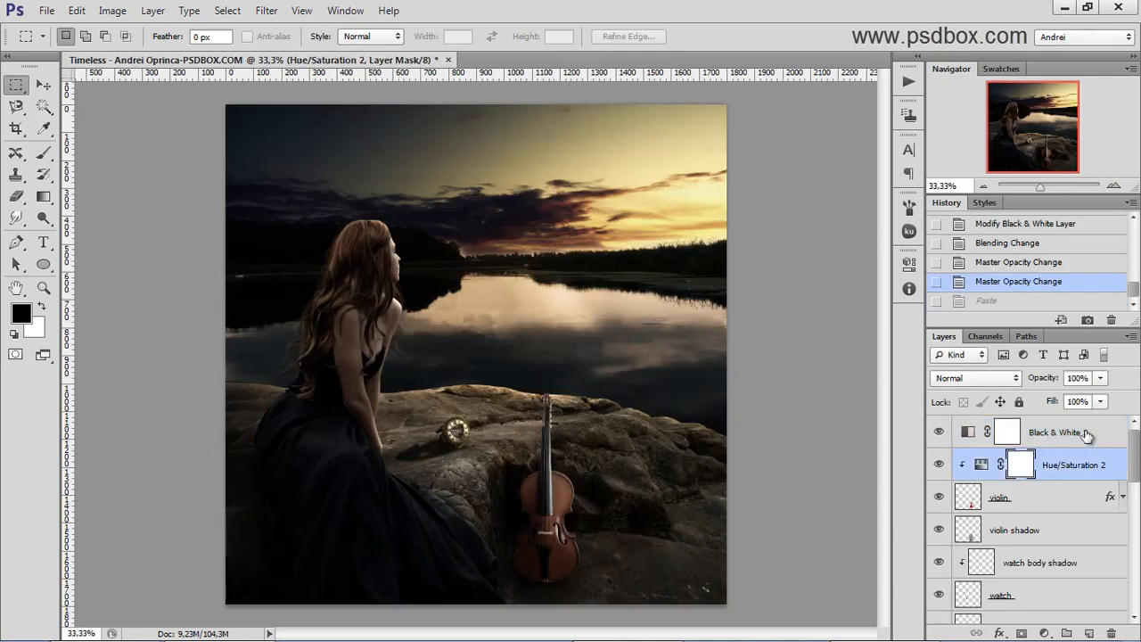
key(ctrl+v)
key(ctrl+v)
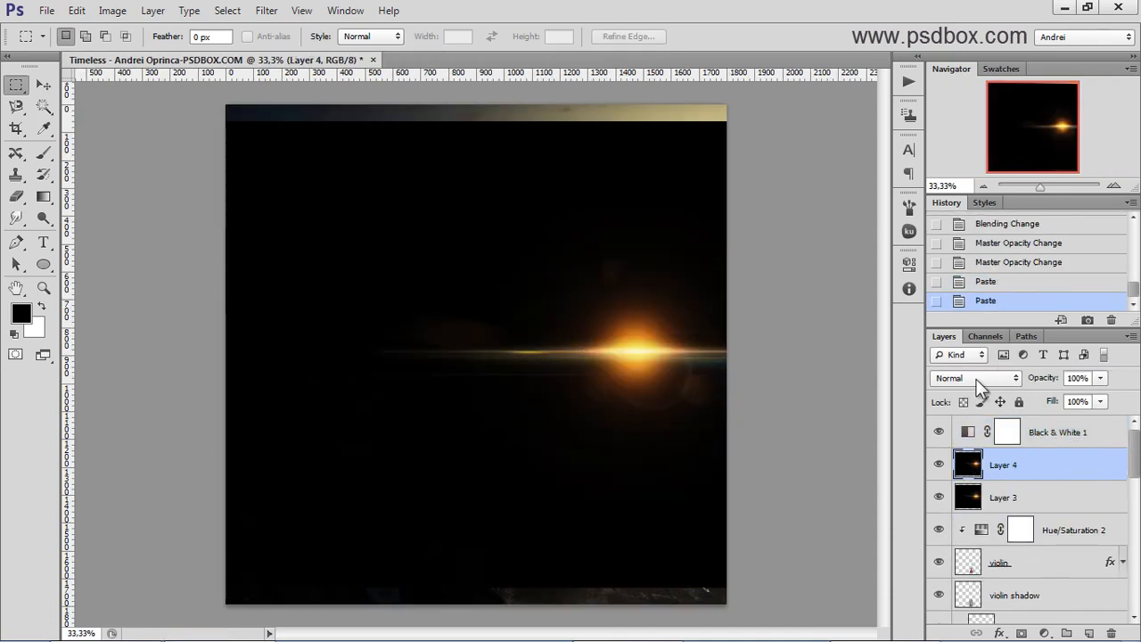
key(ctrl+z)
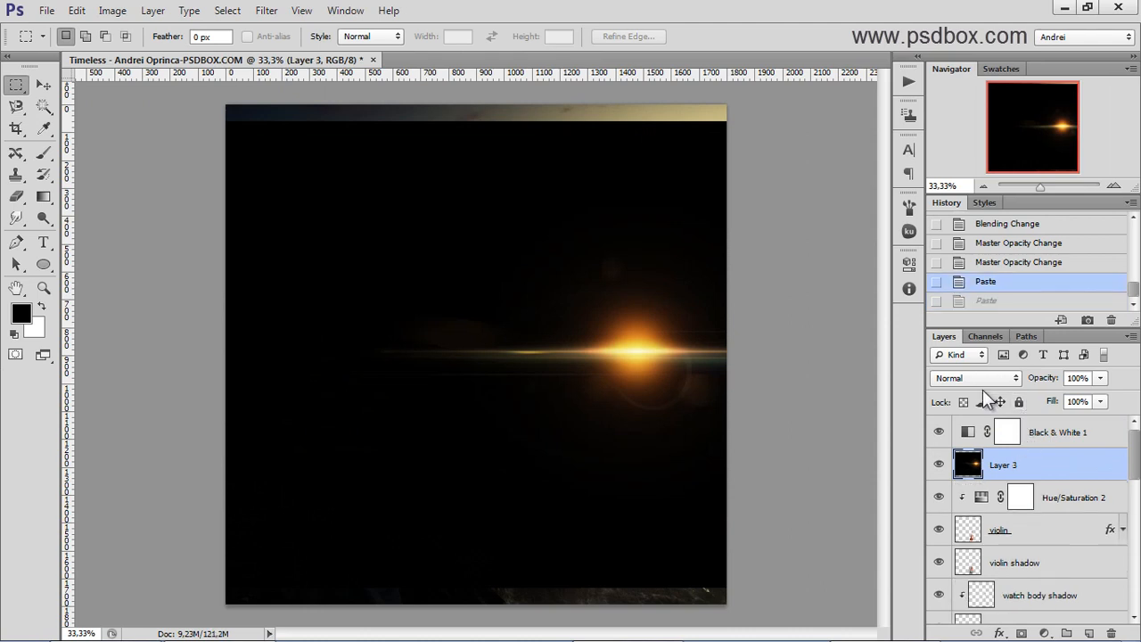
Step: Set the pasted flare layer to Screen blending and move it up onto the horizon over the setting sun
click(979, 380)
click(946, 141)
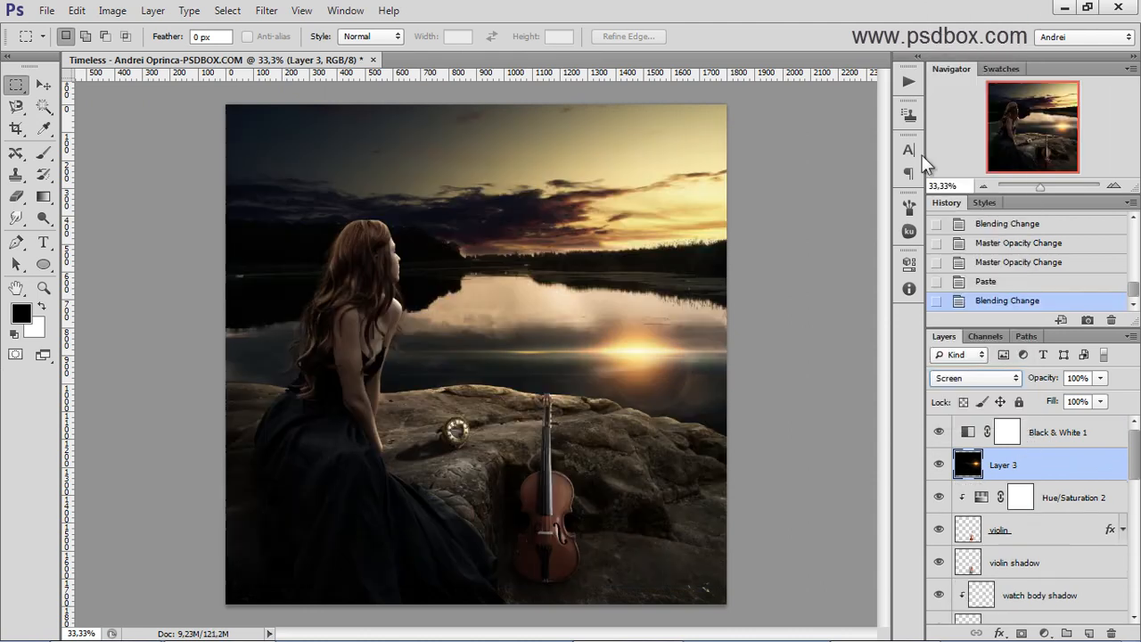
click(43, 84)
drag(694, 411, 717, 312)
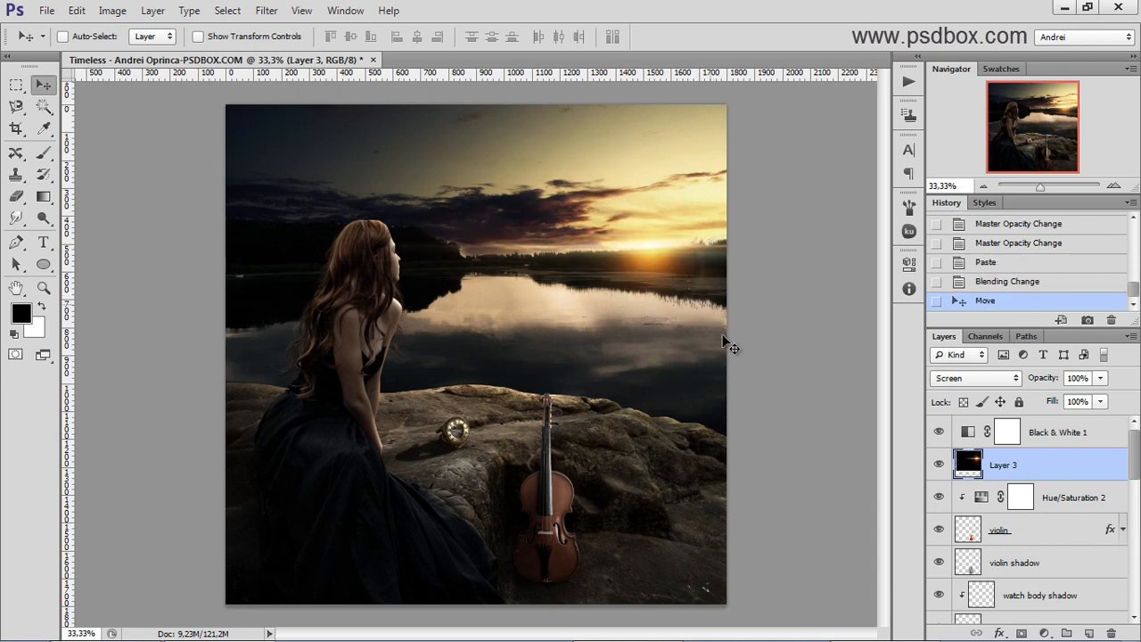
Step: Rename the flare layer as "sun flare"
double_click(1003, 465)
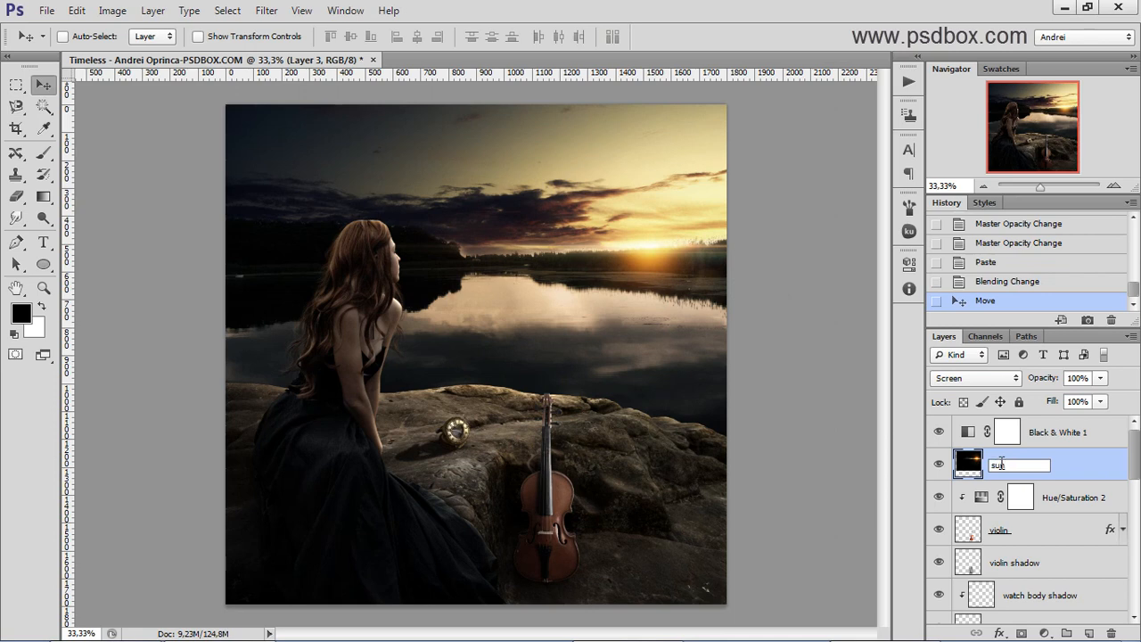
text(sun flare)
key(Return)
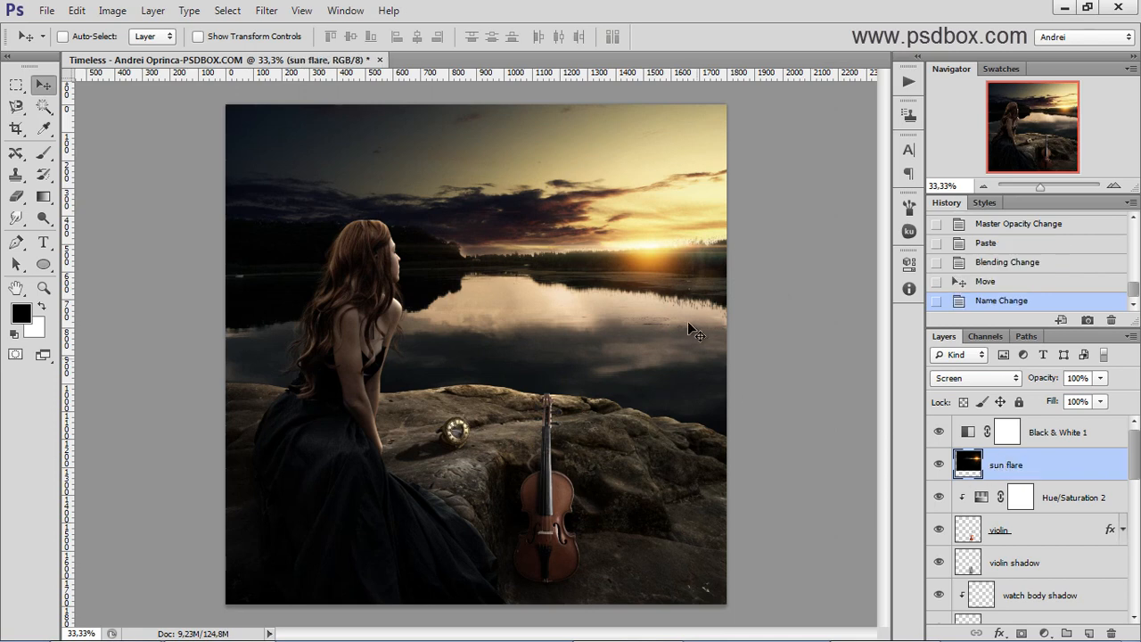
Step: Create a new layer above the sun flare layer, name it "glow" and set its blending mode to Screen
scroll(686, 317, up, 1)
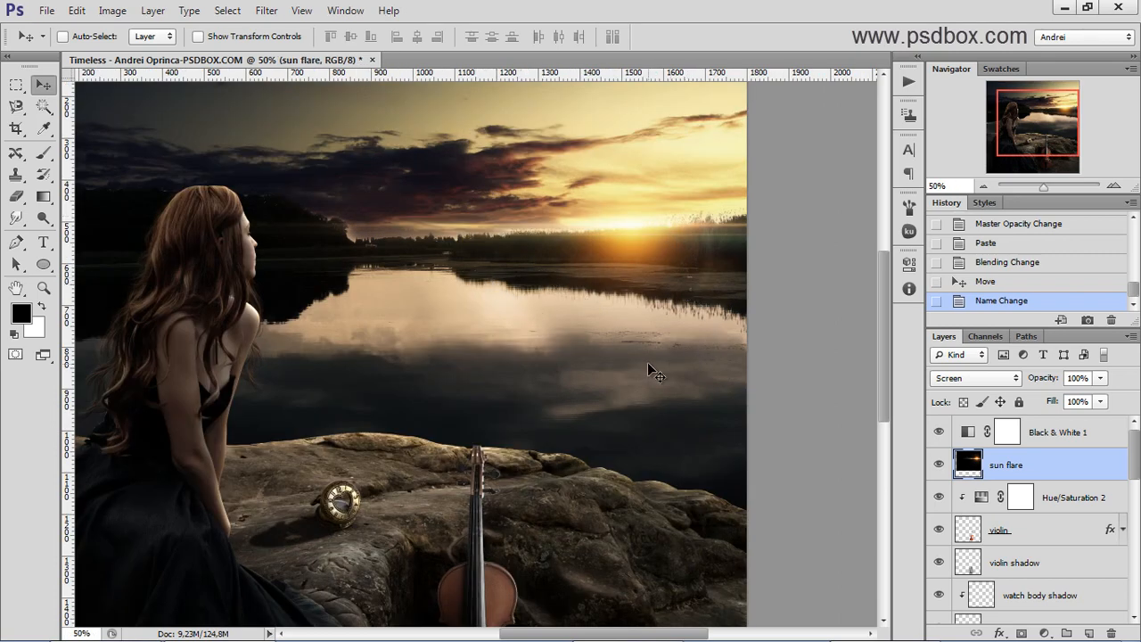
scroll(648, 370, down, 1)
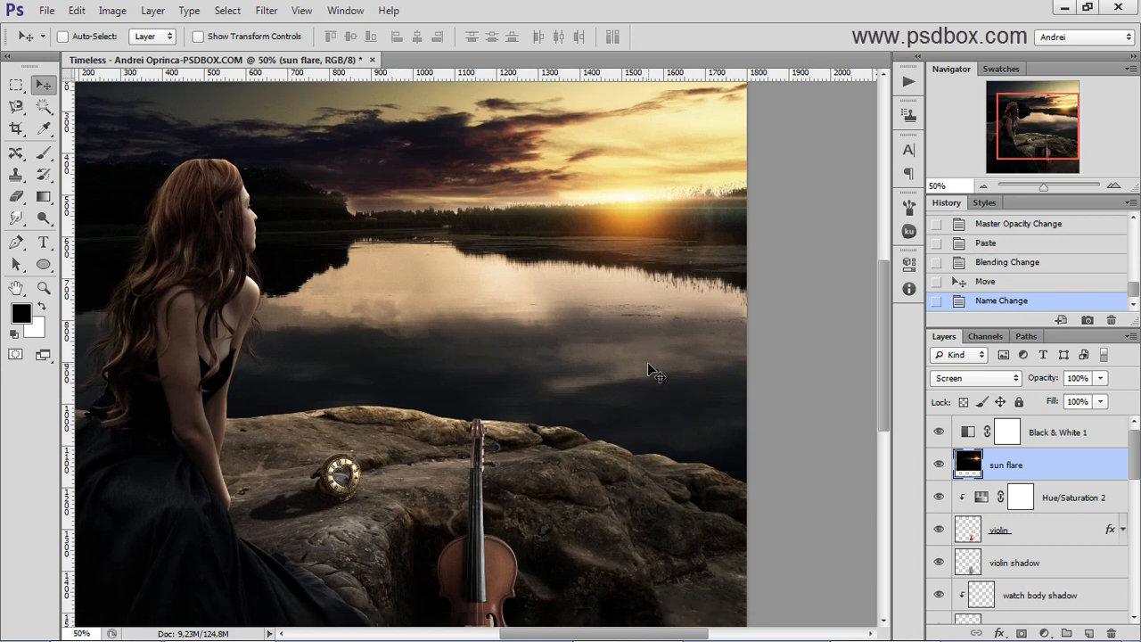
click(1090, 633)
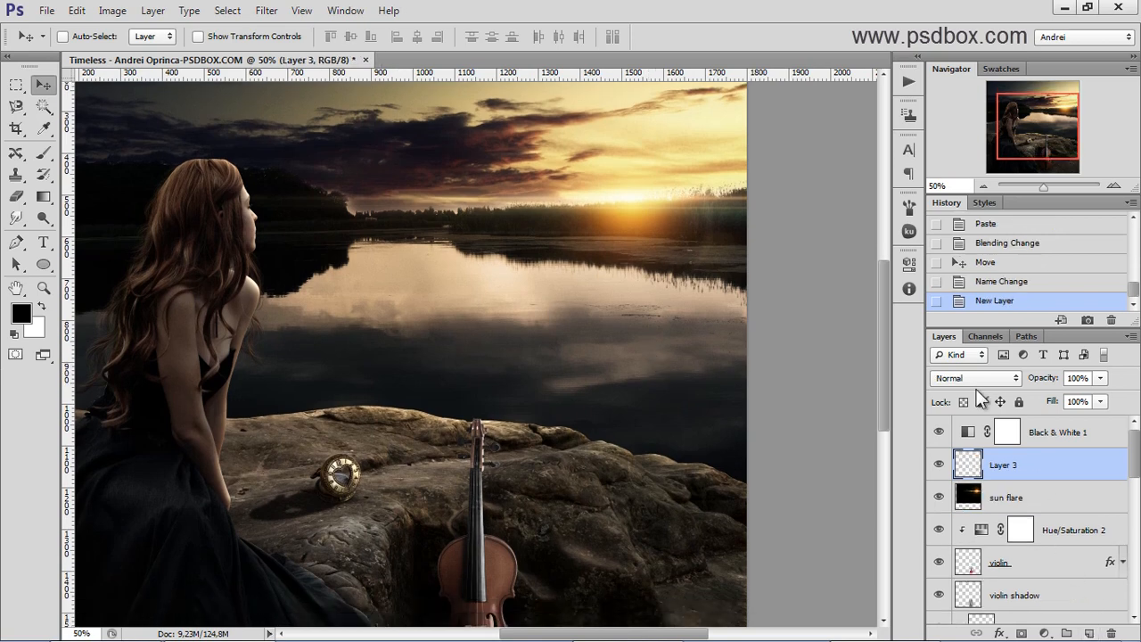
double_click(1003, 467)
text(glow)
key(Return)
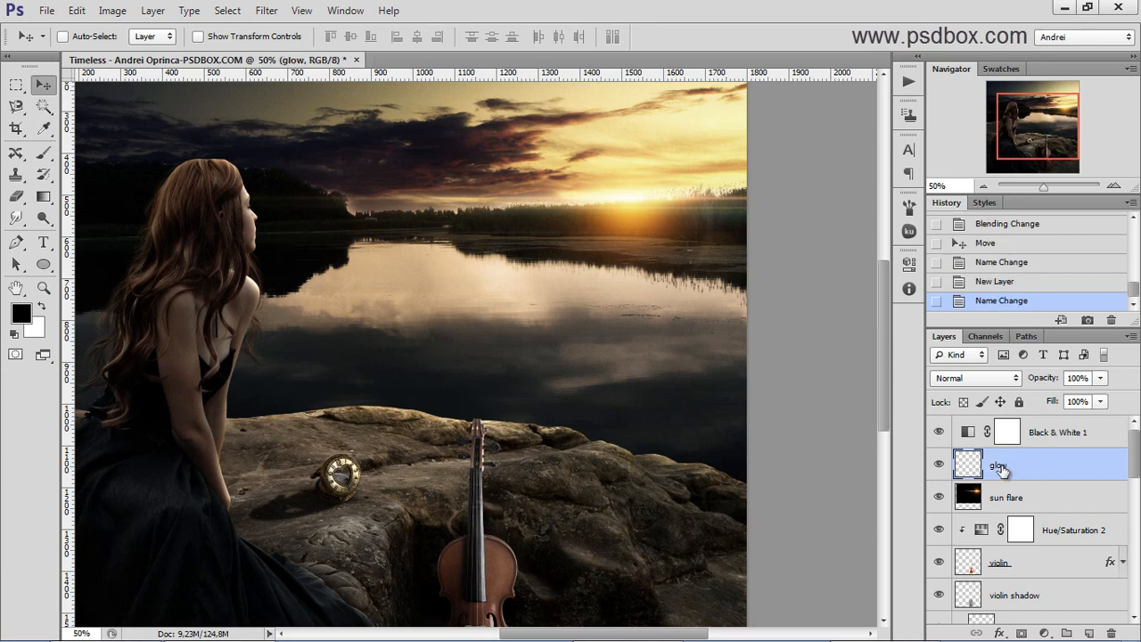
click(968, 380)
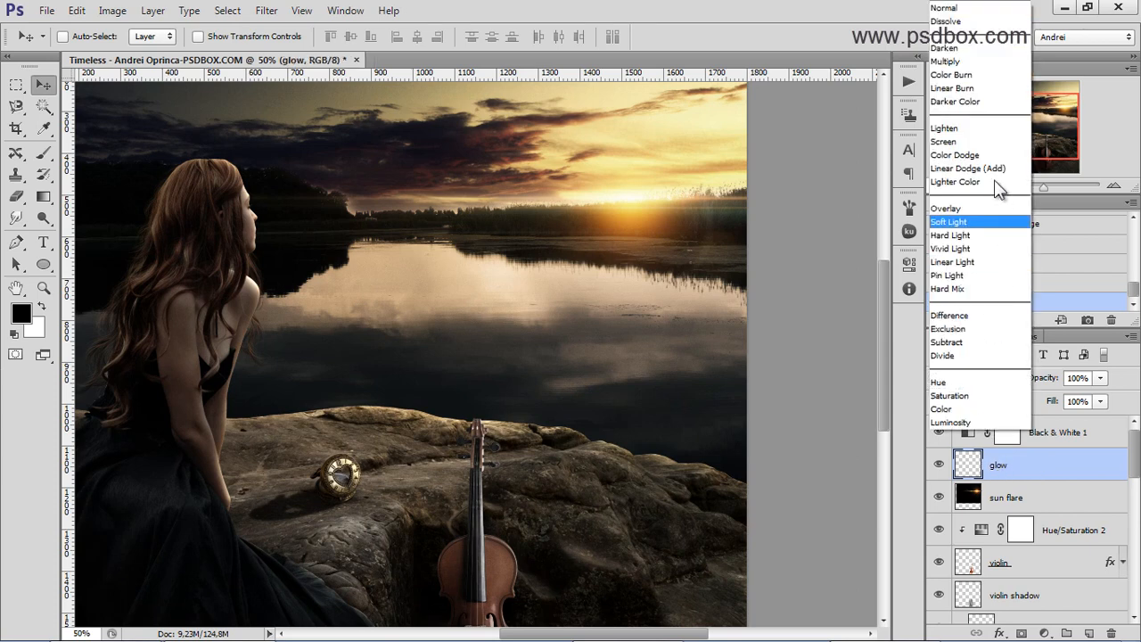
click(955, 137)
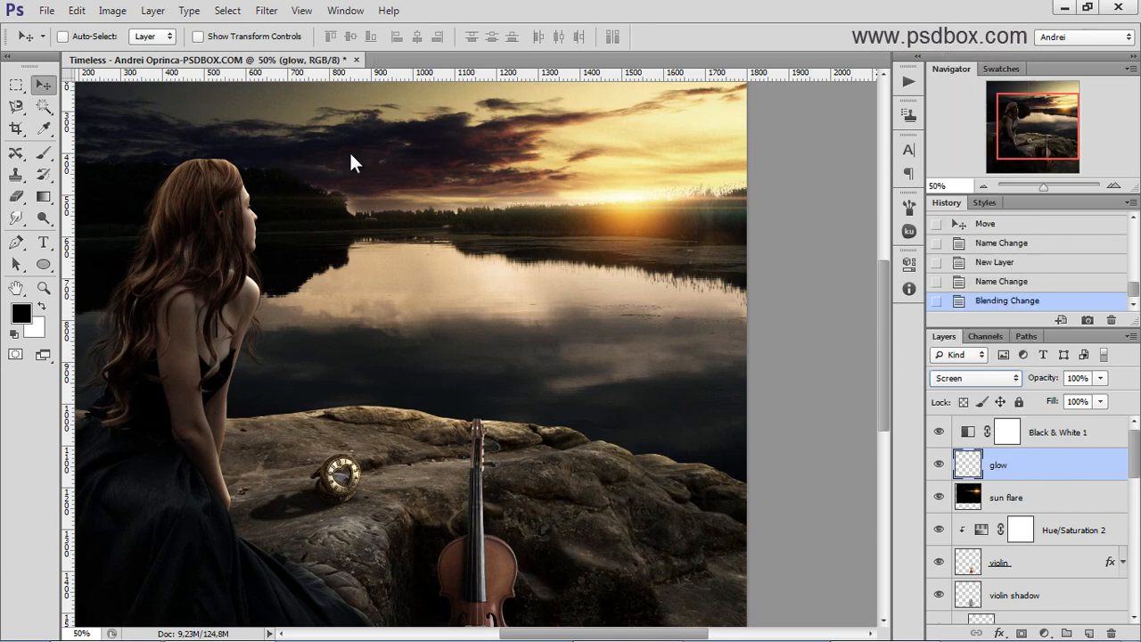
Step: Set up a soft 319 px brush with 0% hardness, 100% opacity and 100% flow
click(44, 153)
right_click(287, 164)
drag(431, 199, 432, 199)
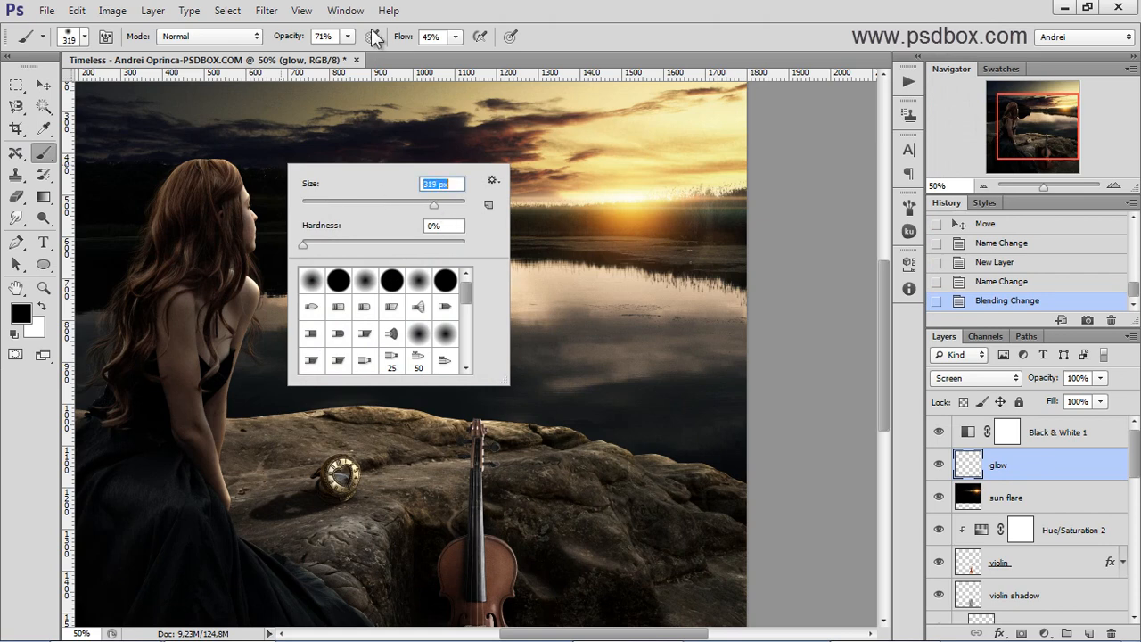
click(348, 38)
drag(348, 54, 428, 58)
click(455, 37)
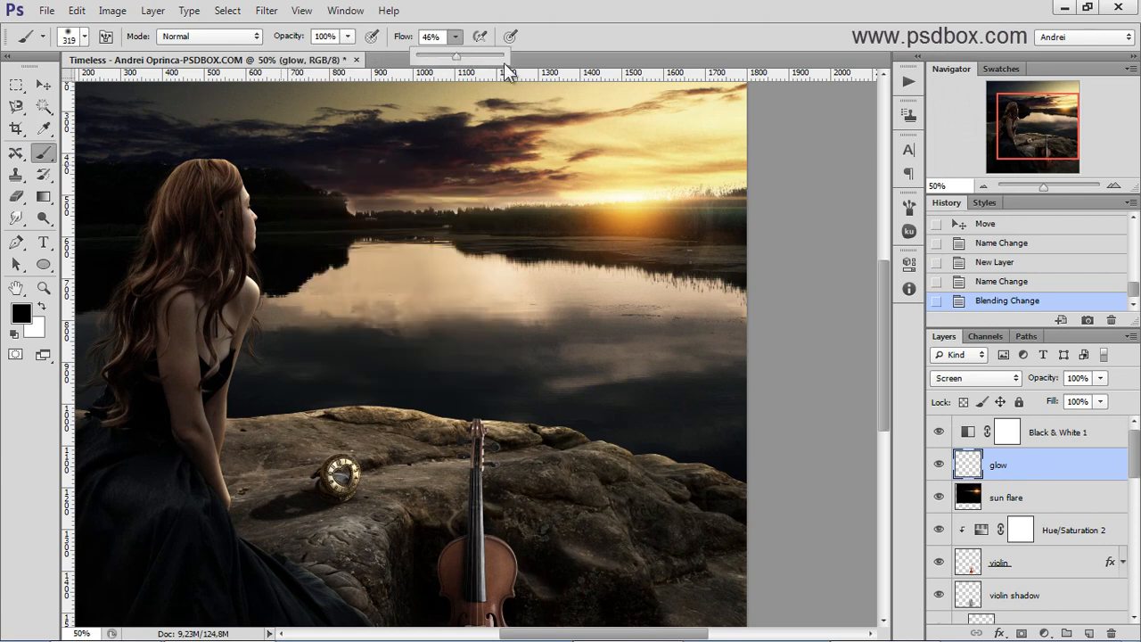
drag(1040, 122, 1031, 110)
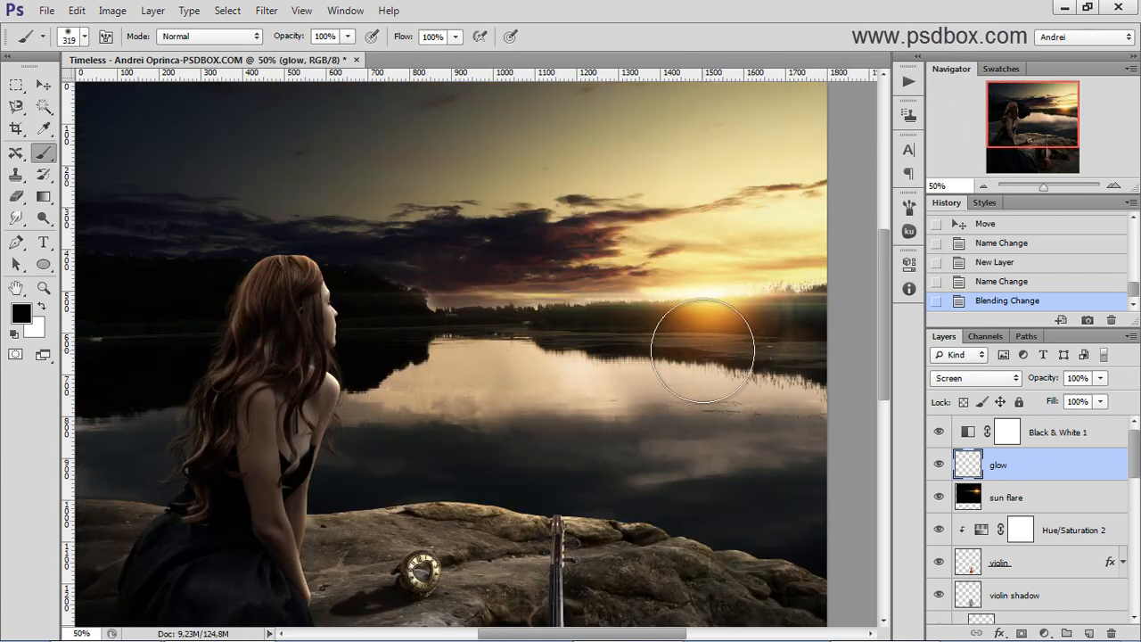
click(16, 84)
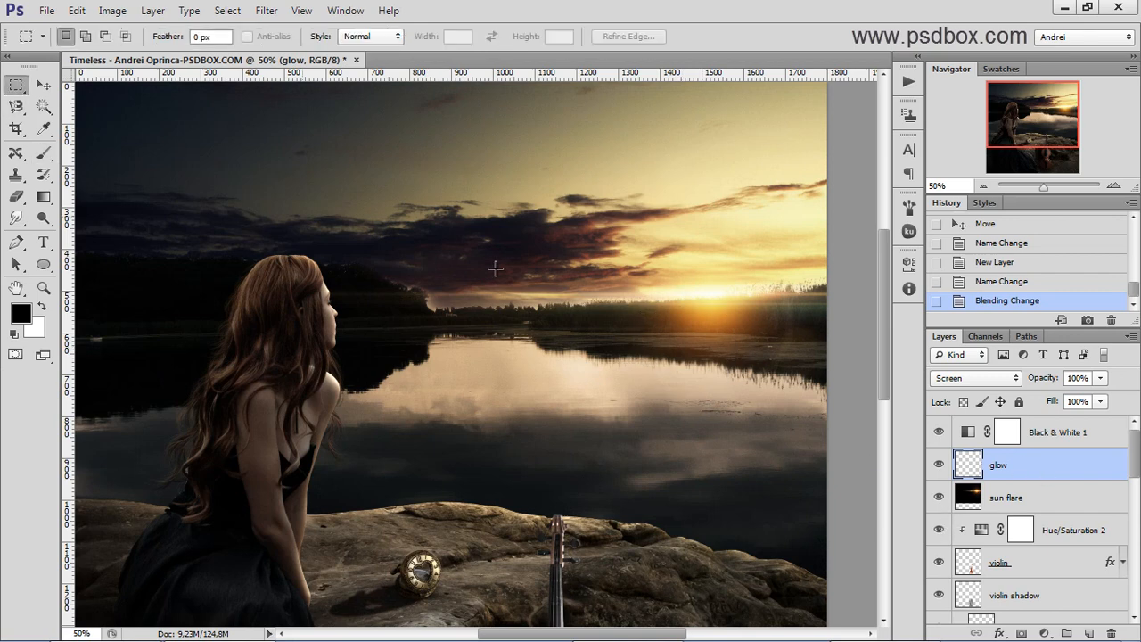
key(ctrl+minus)
right_click(560, 280)
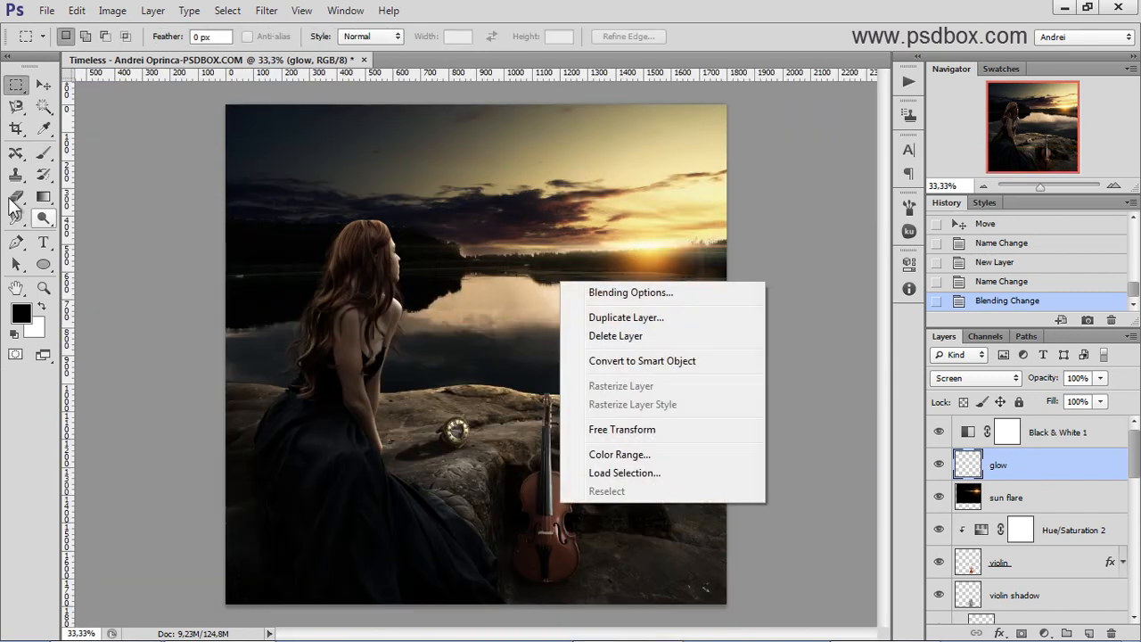
Step: Enlarge the soft brush to 1057 px and reduce it to 800 px to compare it with the sunset area
click(47, 155)
right_click(675, 250)
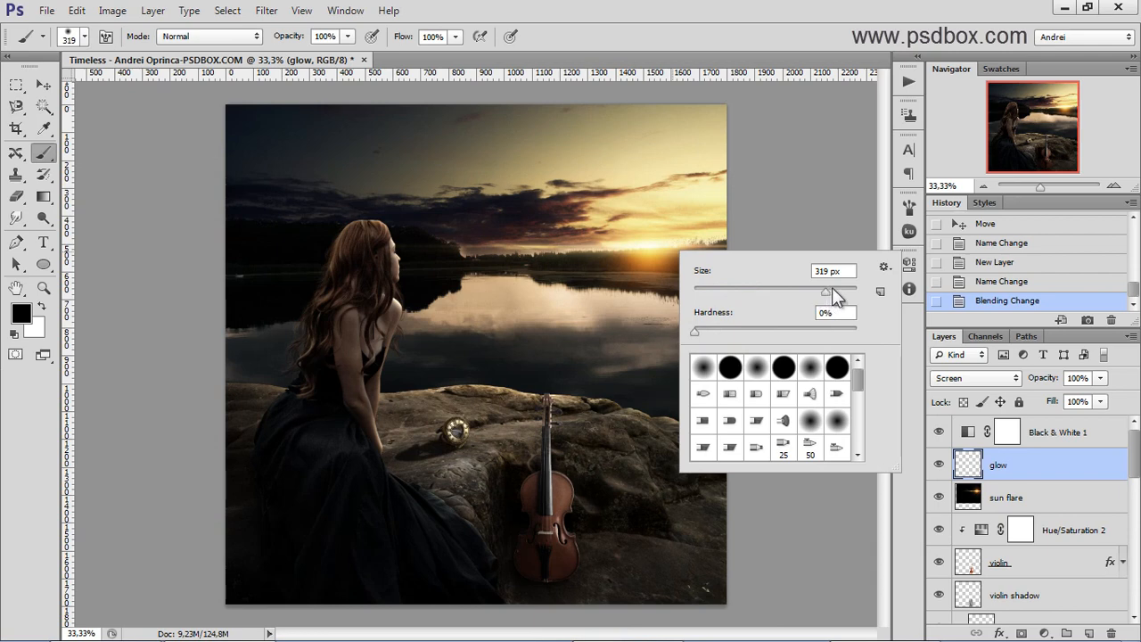
click(1020, 479)
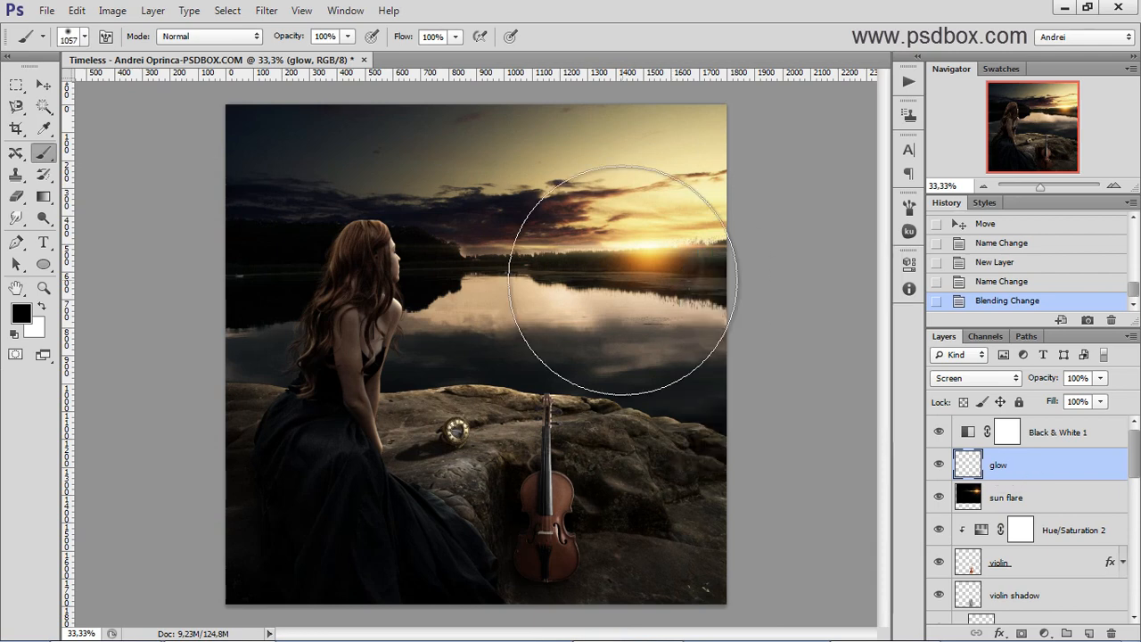
right_click(565, 300)
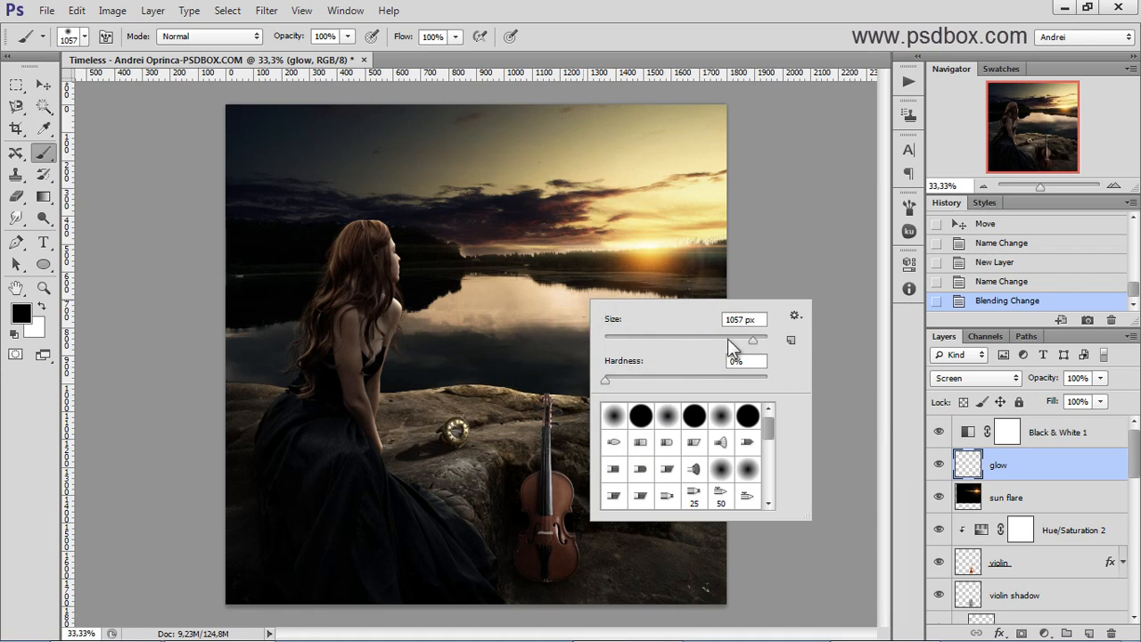
click(1086, 479)
key(bracketleft)
key(bracketleft)
key(bracketleft)
key(bracketleft)
key(bracketright)
key(bracketright)
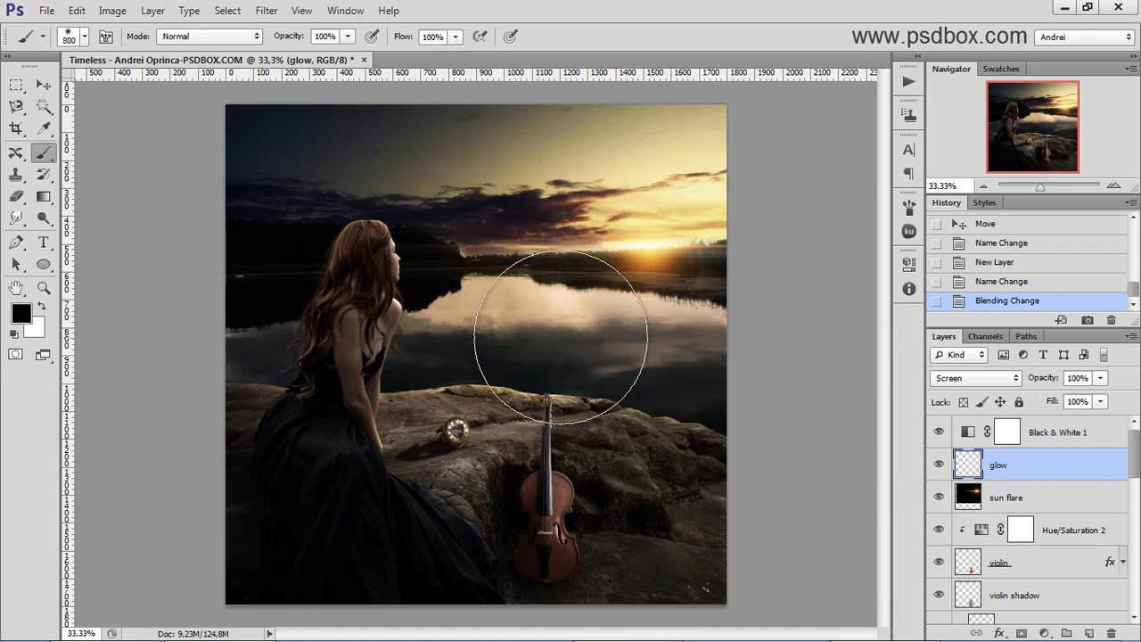
key(bracketleft)
key(bracketleft)
key(bracketleft)
key(bracketleft)
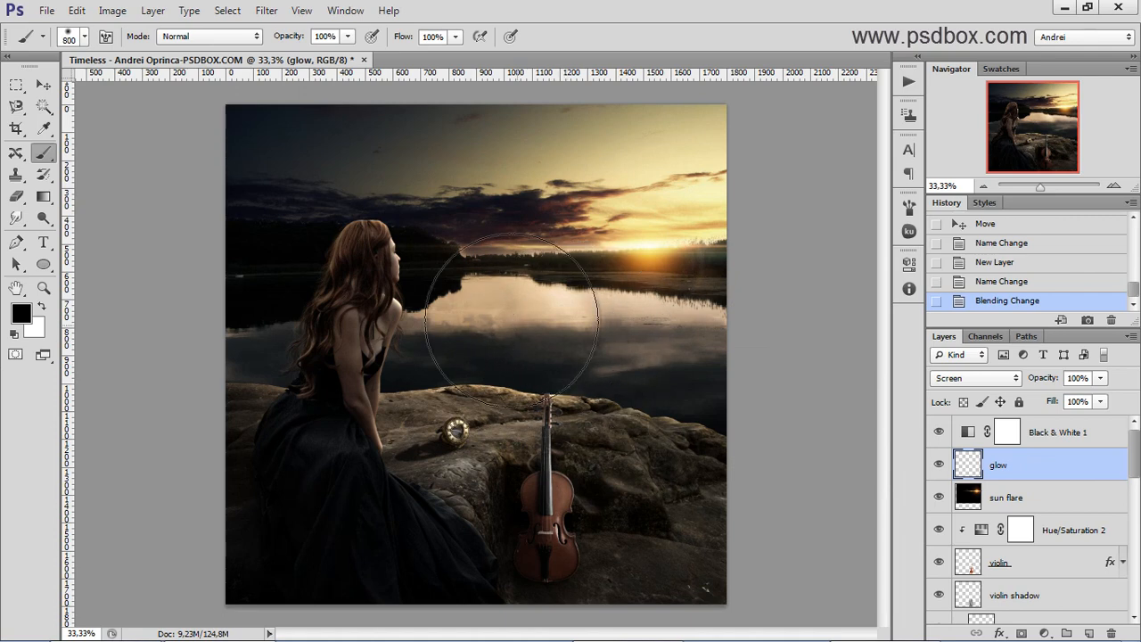
Step: Set the soft brush size to 473 px
right_click(519, 322)
drag(667, 365, 678, 364)
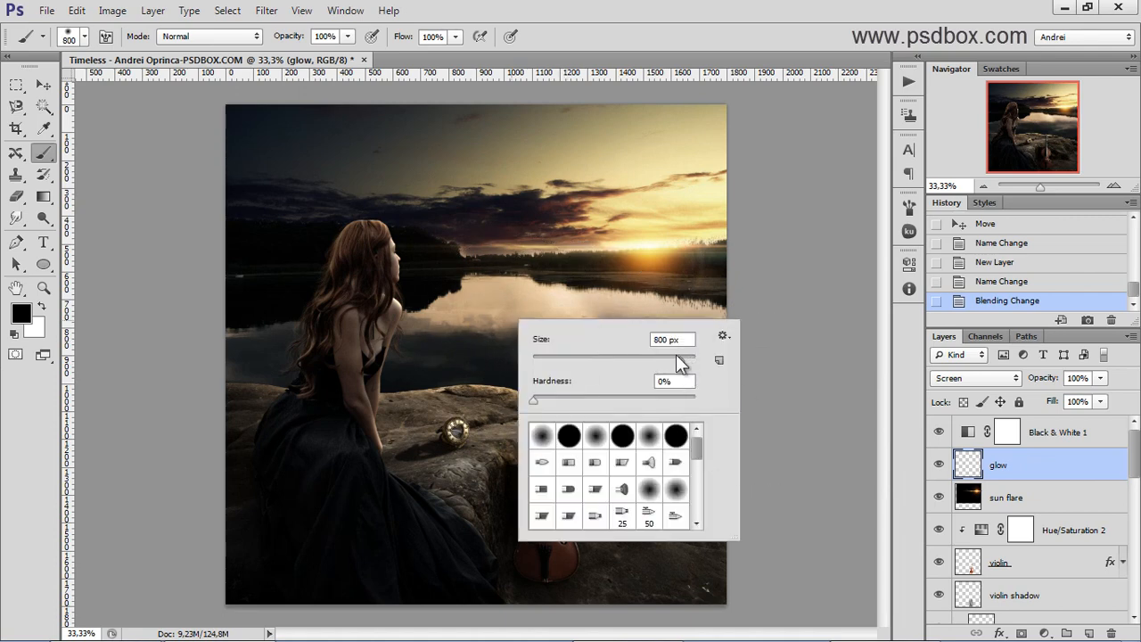
drag(677, 362, 678, 361)
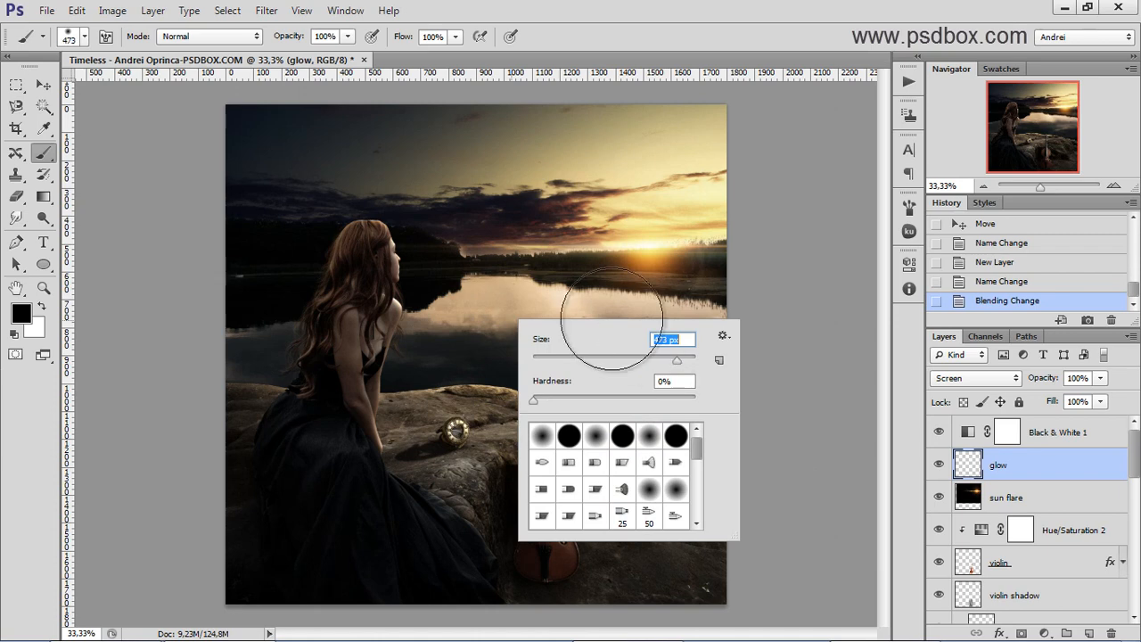
click(1017, 470)
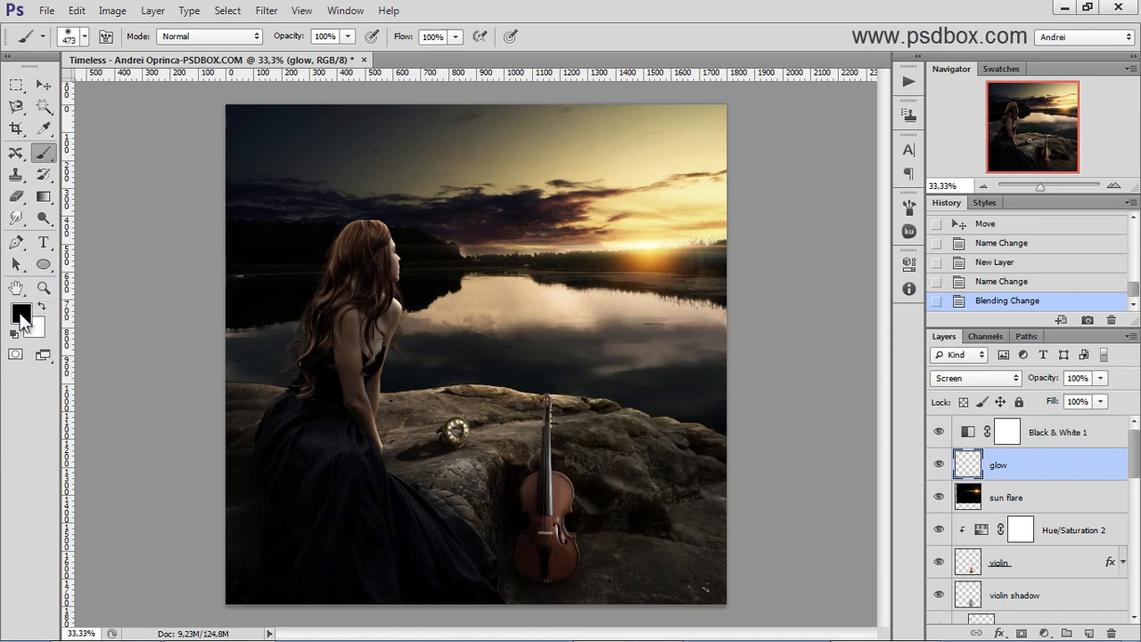
Step: Change the foreground colour to the dark orange-brown 5d2c0b
click(21, 312)
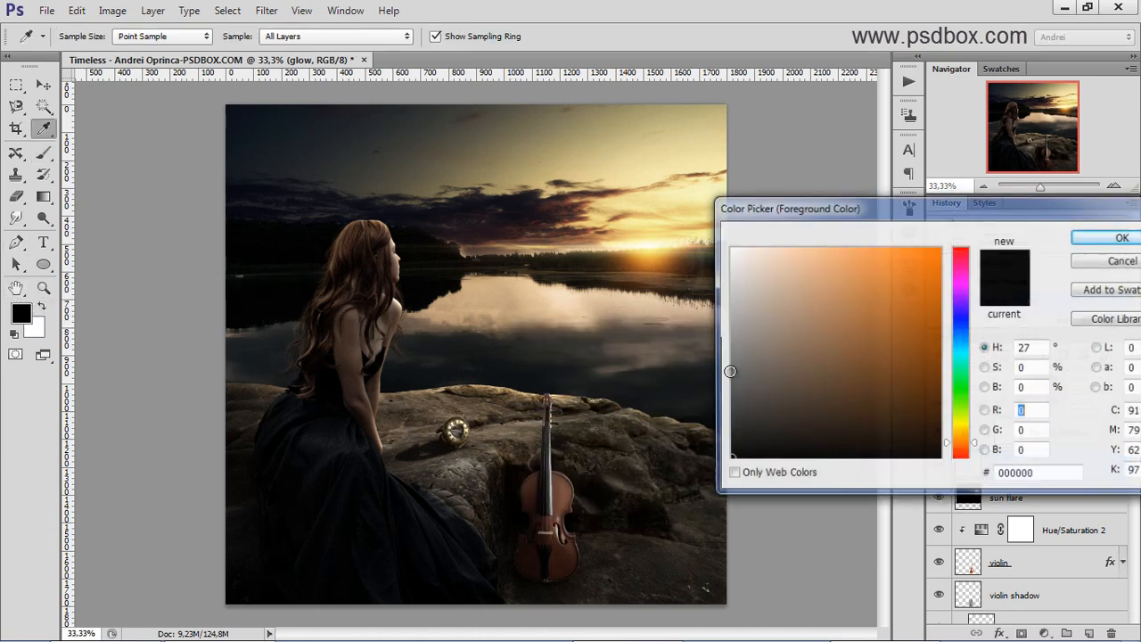
click(961, 443)
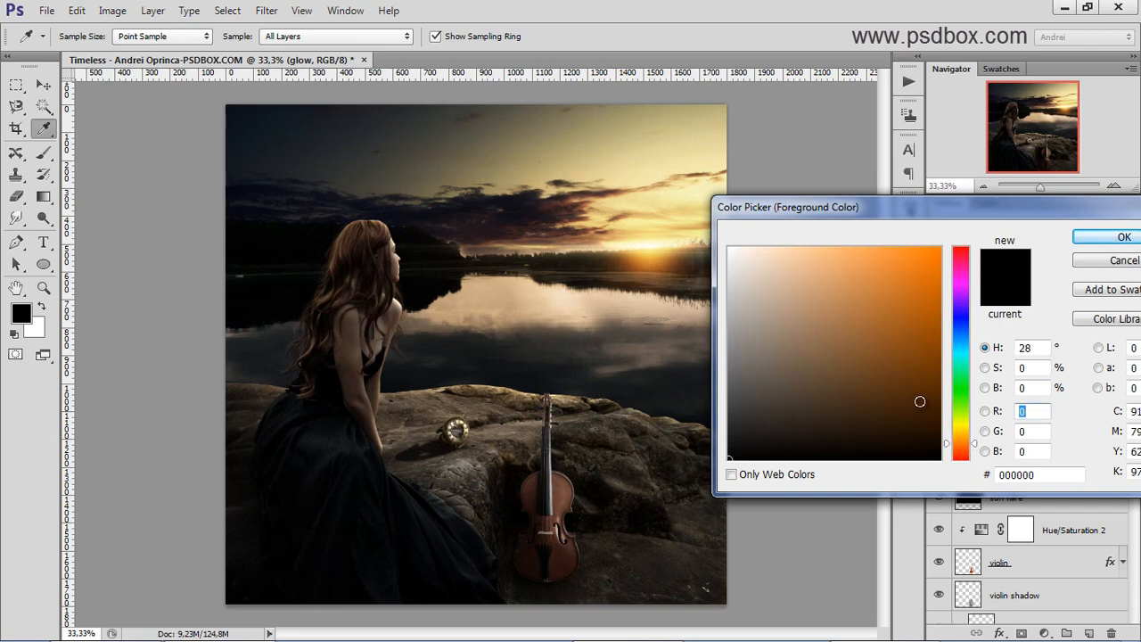
drag(918, 400, 909, 384)
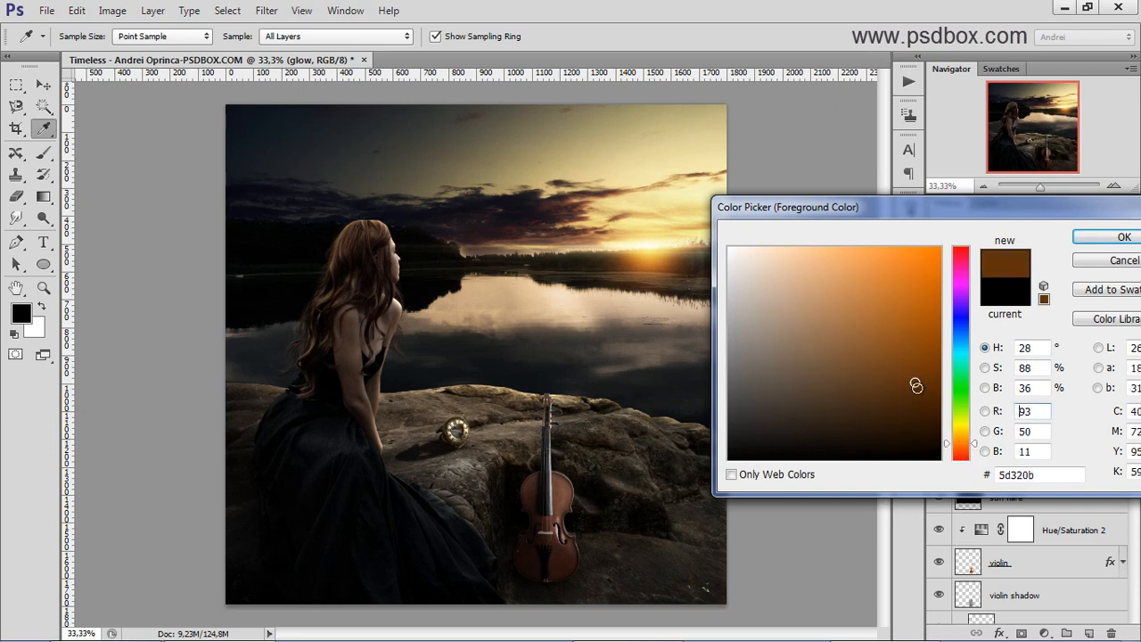
drag(972, 446, 972, 448)
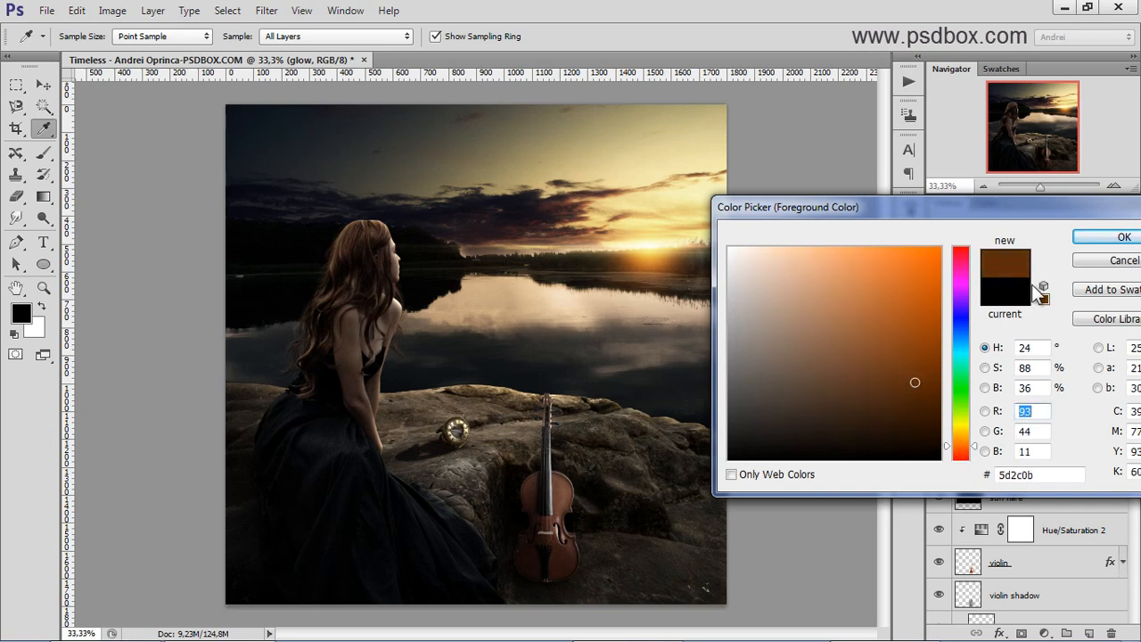
click(1099, 239)
Step: Enlarge the soft brush to 1289 px for painting the glow around the sun
key(b)
right_click(647, 257)
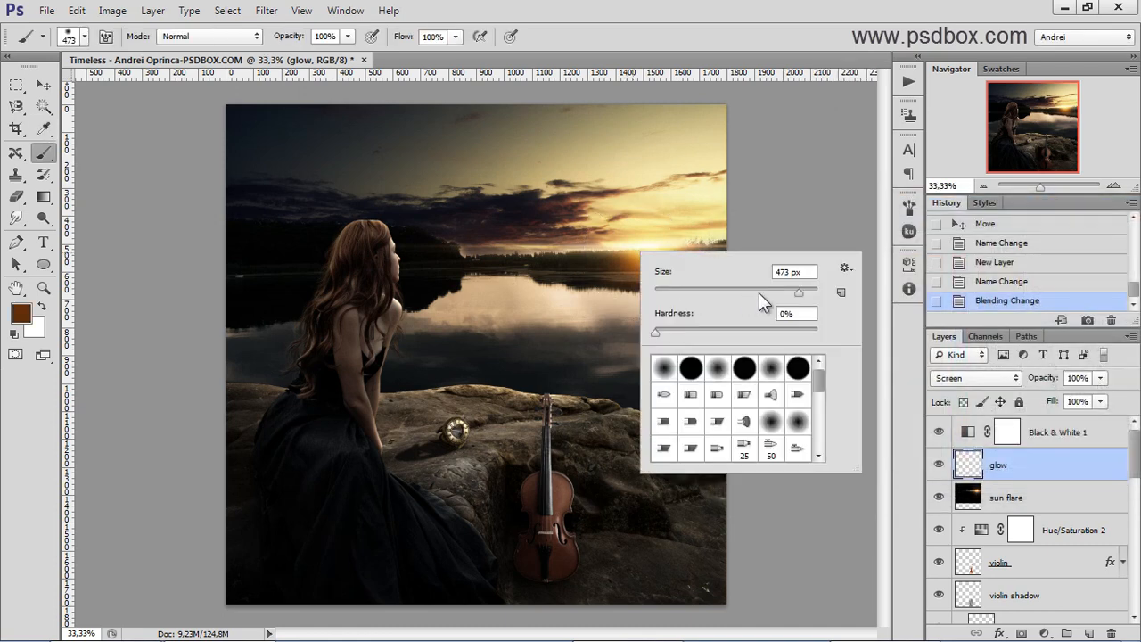
drag(806, 291, 800, 292)
click(1023, 471)
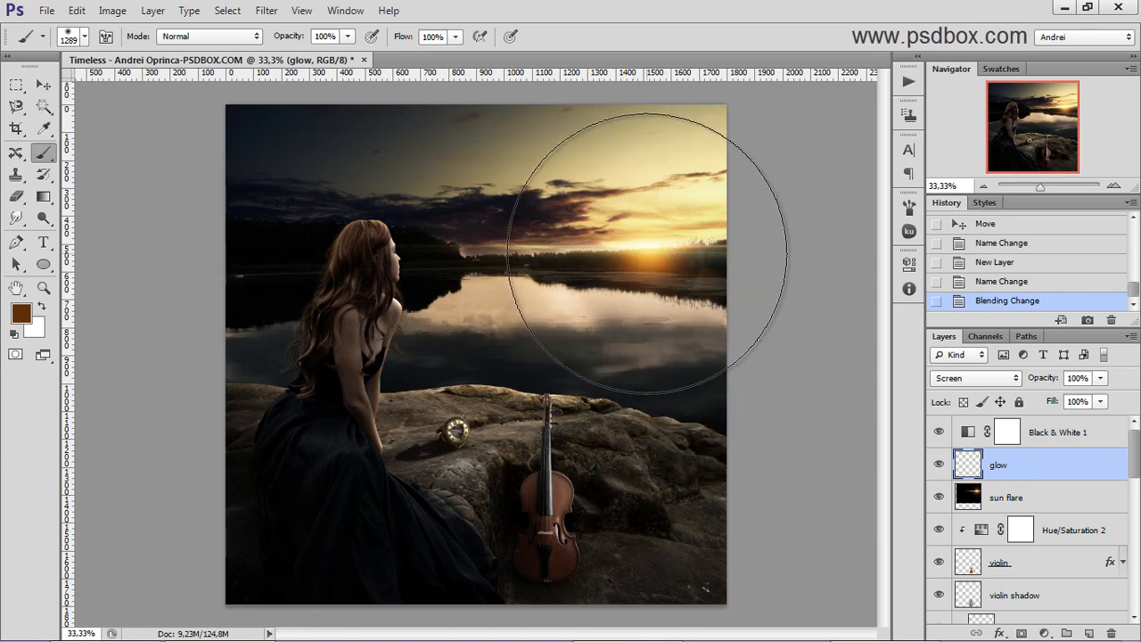
Step: Try a single dab of dark orange-brown over the sun on the glow layer and undo it
click(625, 258)
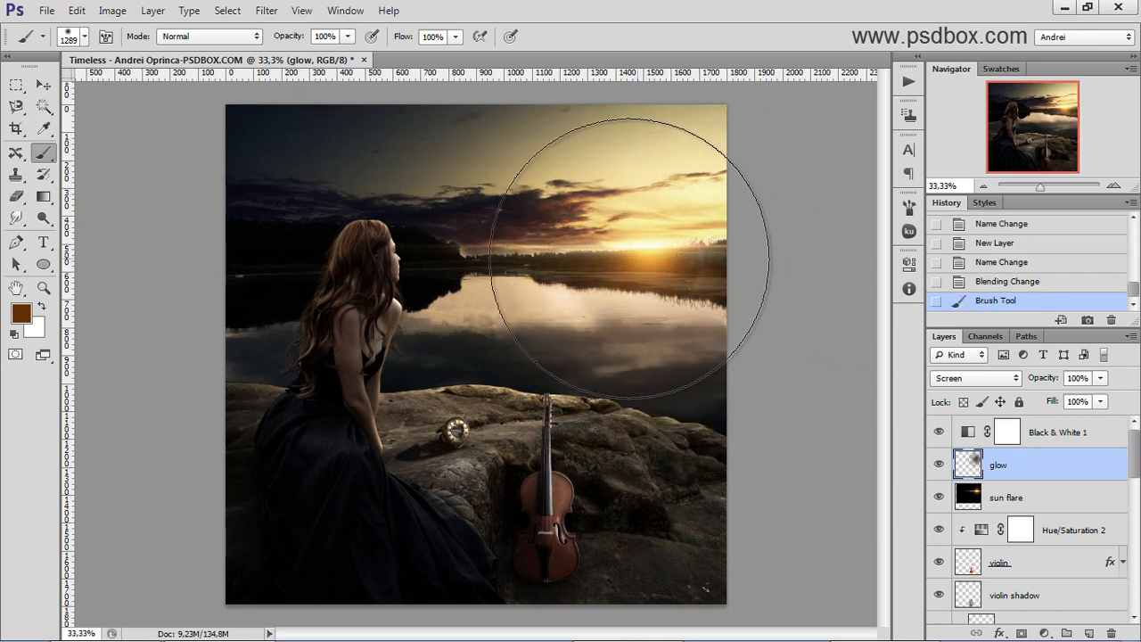
key(ctrl+z)
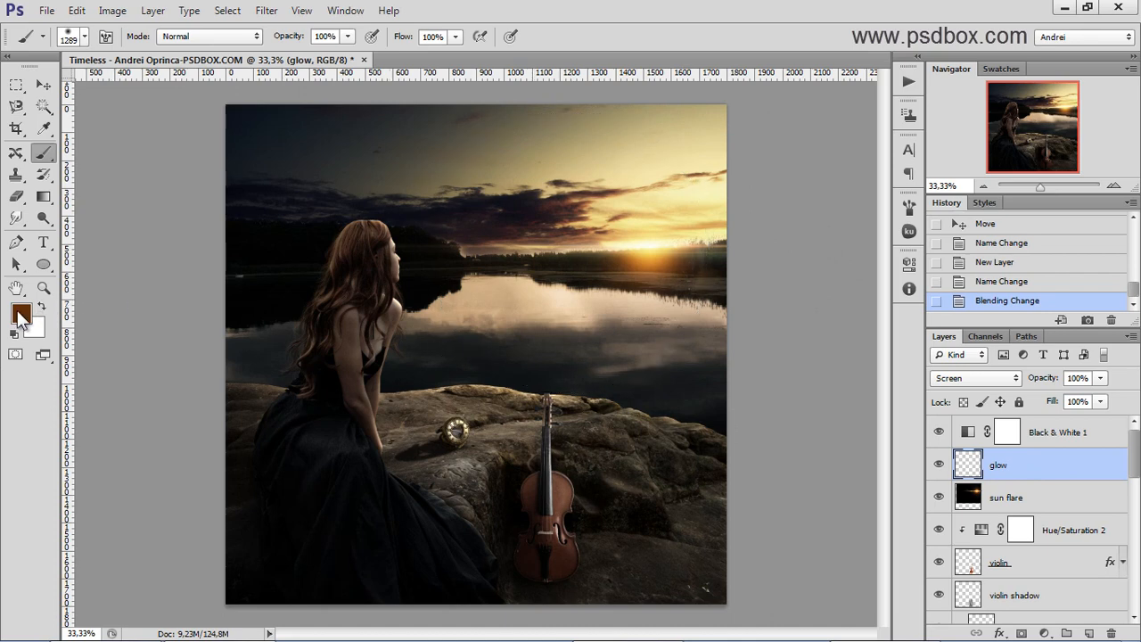
Step: Change the foreground colour to the brighter orange-brown 8d400d
click(602, 293)
key(ctrl+z)
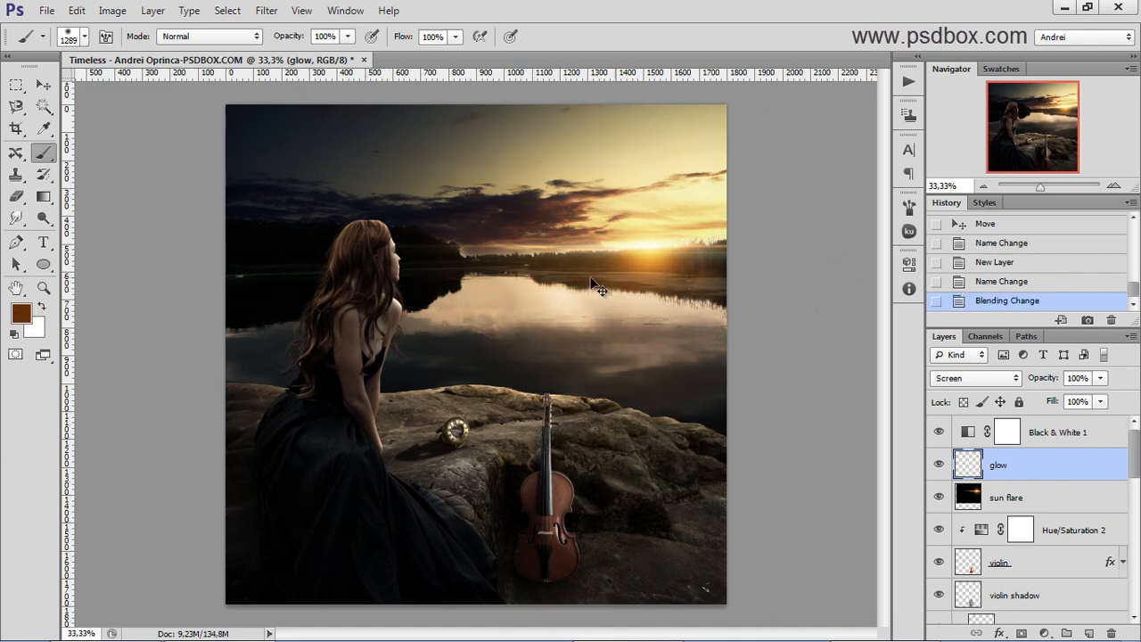
click(20, 313)
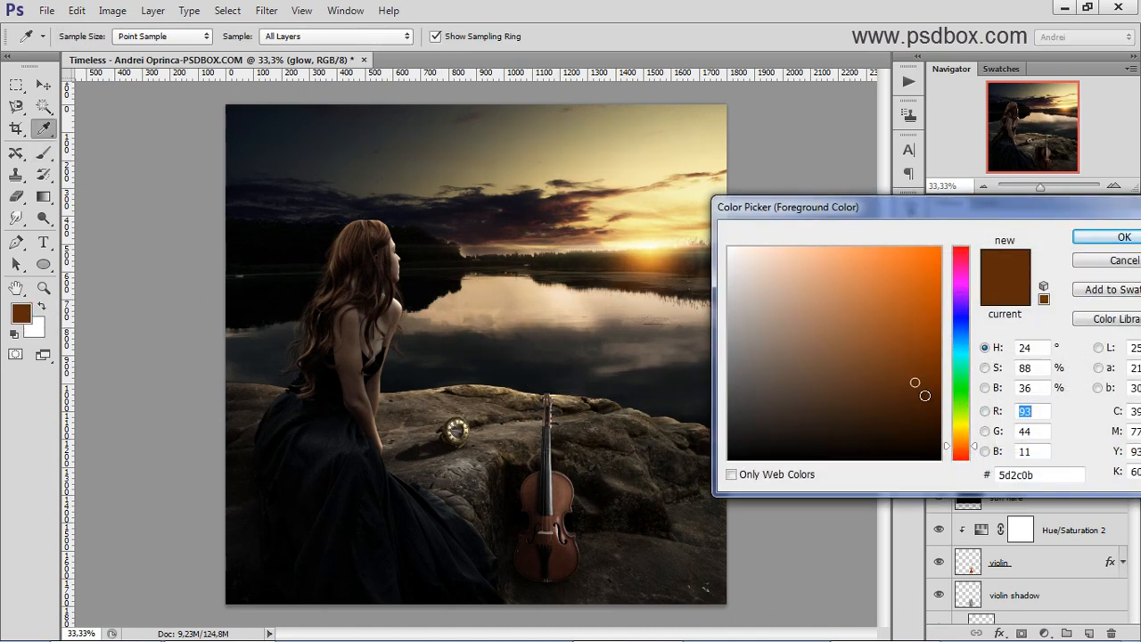
drag(914, 344, 921, 342)
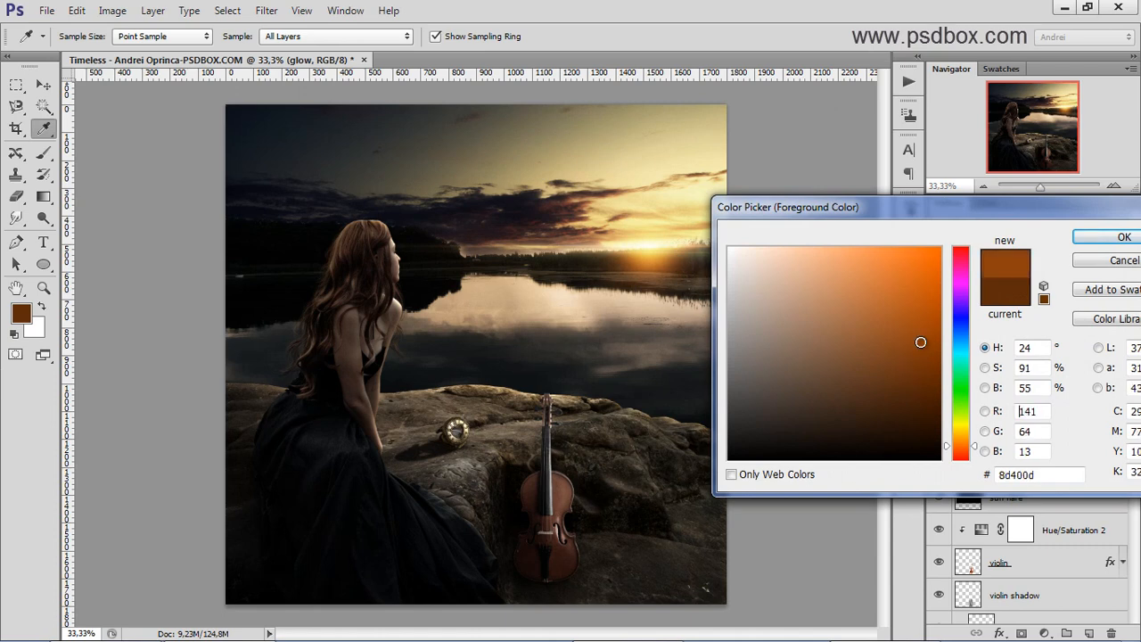
click(1121, 237)
Step: Set the soft brush size to 1000 px
right_click(678, 248)
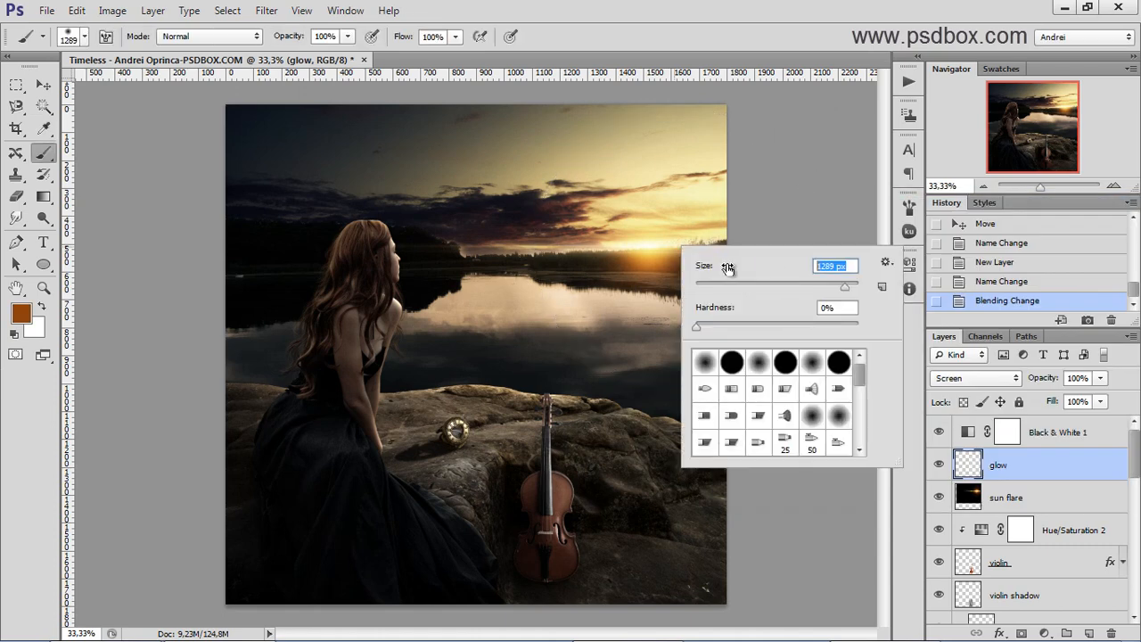
text(100)
key(Return)
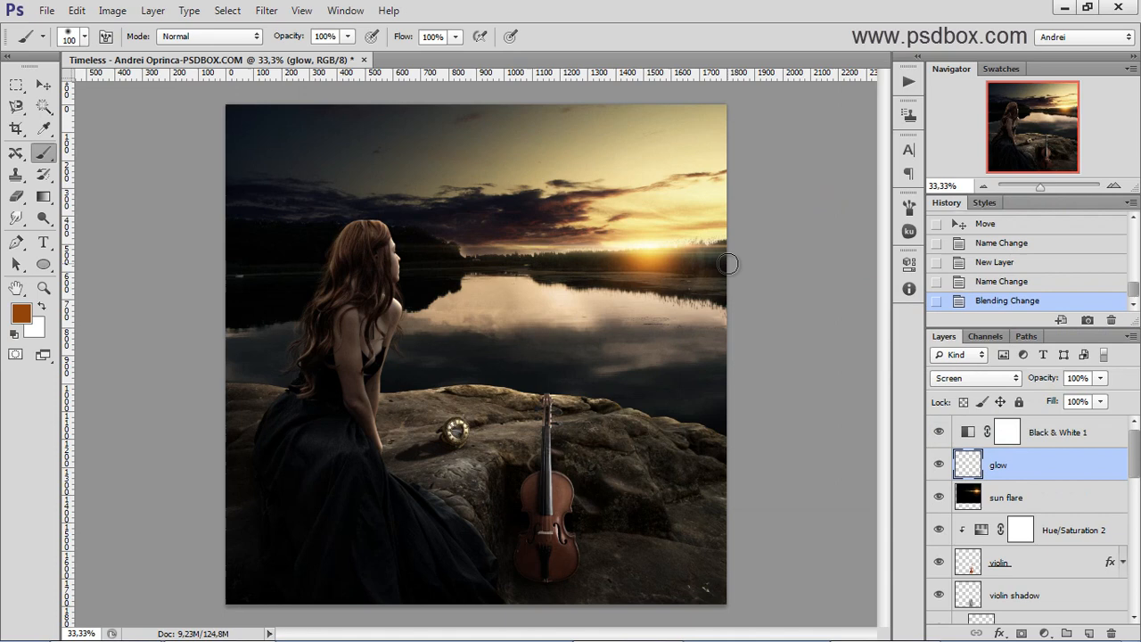
right_click(662, 261)
text(10)
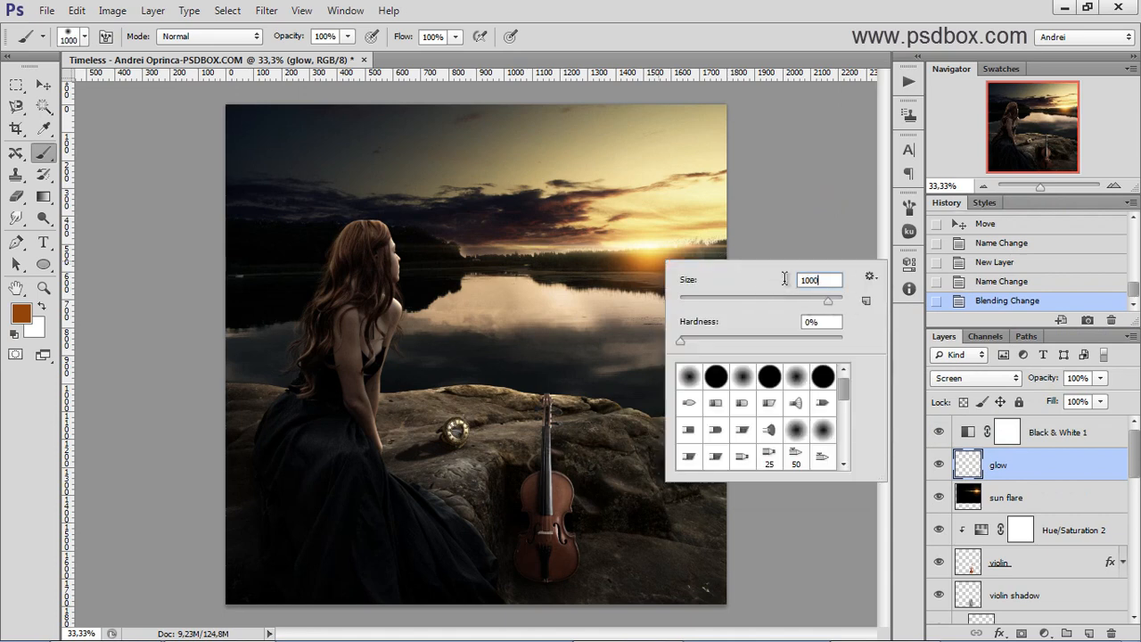
text(00)
key(Return)
Step: Paint a soft orange-brown glow over and beside the sun on the glow layer, and compare it with the layer hidden
click(654, 252)
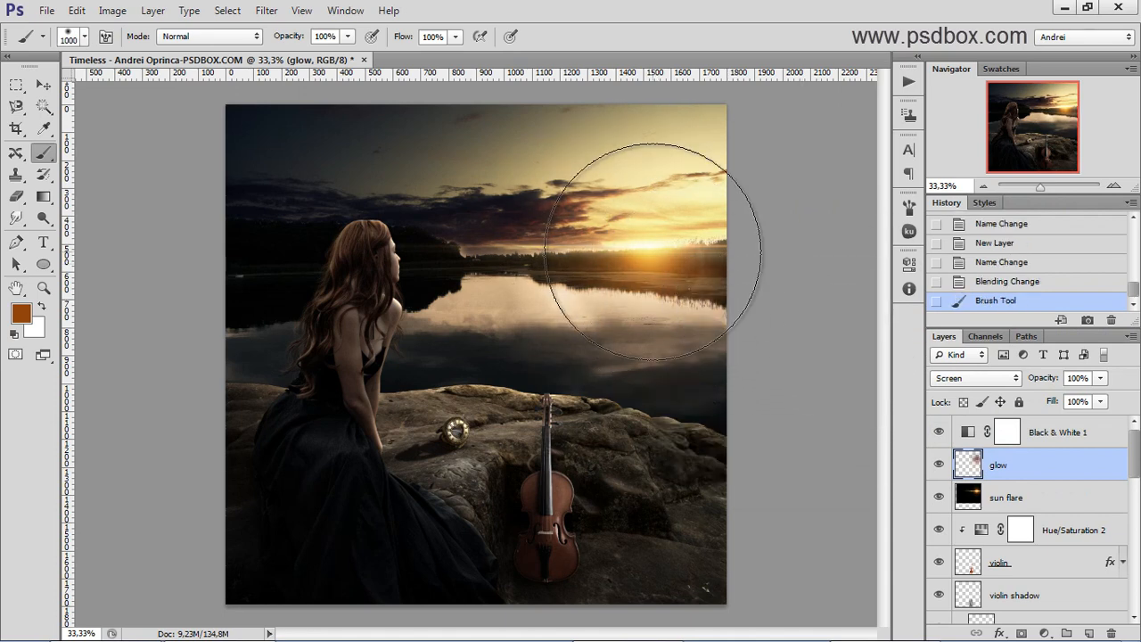
drag(654, 252, 611, 255)
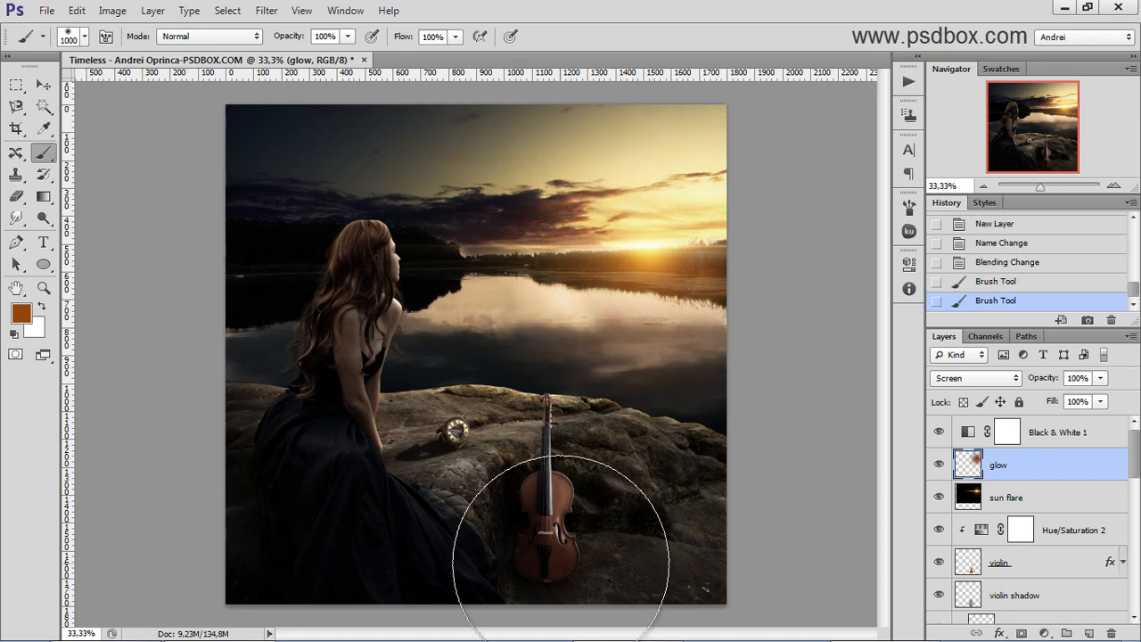
click(941, 466)
click(943, 466)
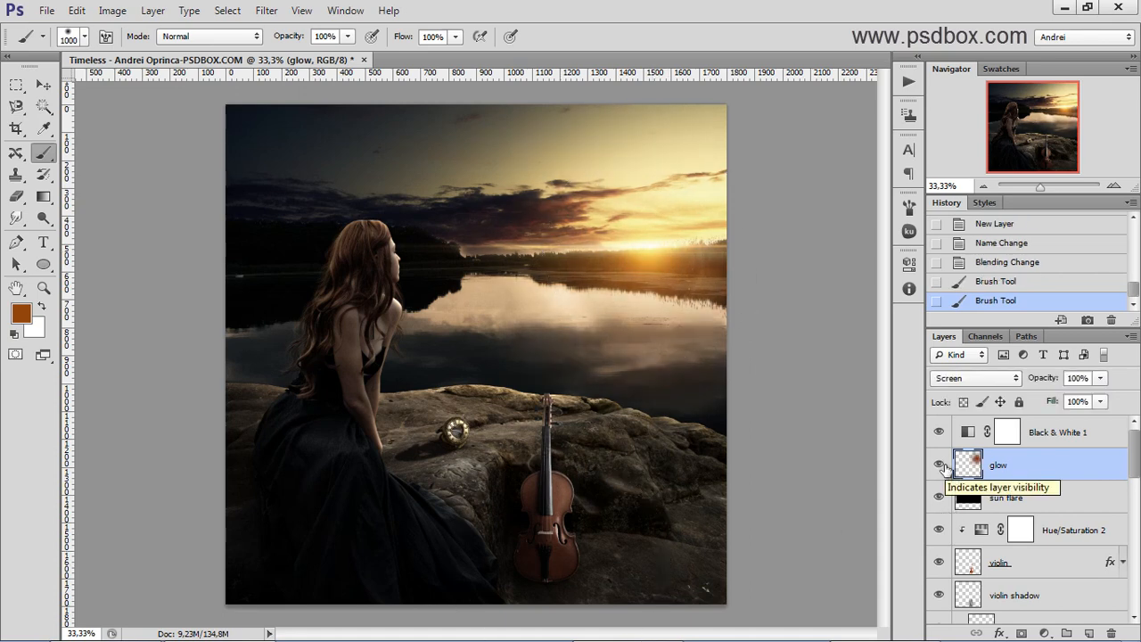
Step: Open the stock image Dust-Particle (10) from the Dust-Particles-by-PSDBox folder
click(1062, 432)
key(ctrl+o)
double_click(734, 183)
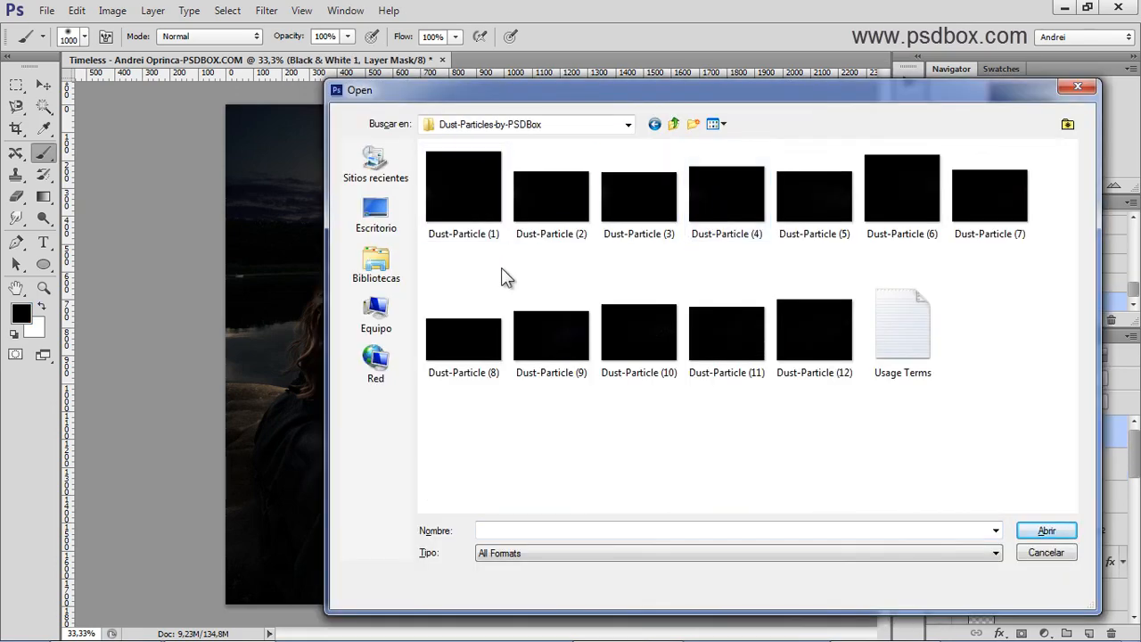
click(639, 330)
click(1044, 528)
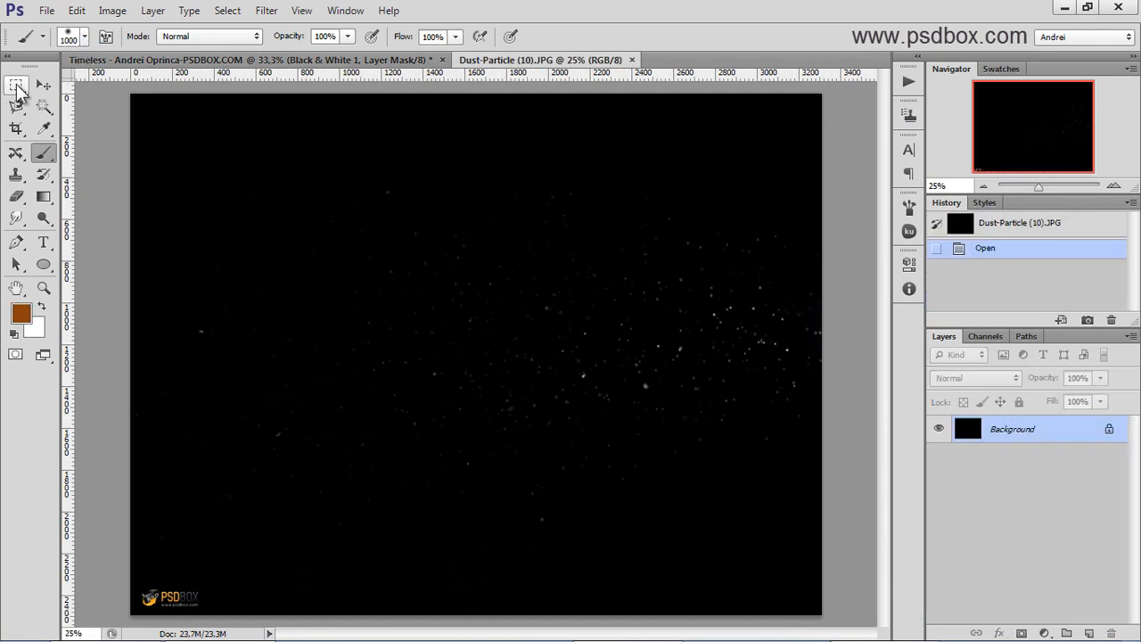
Step: Copy a full-width rectangular band of the dust particles, excluding the logo, and close the dust image
click(16, 86)
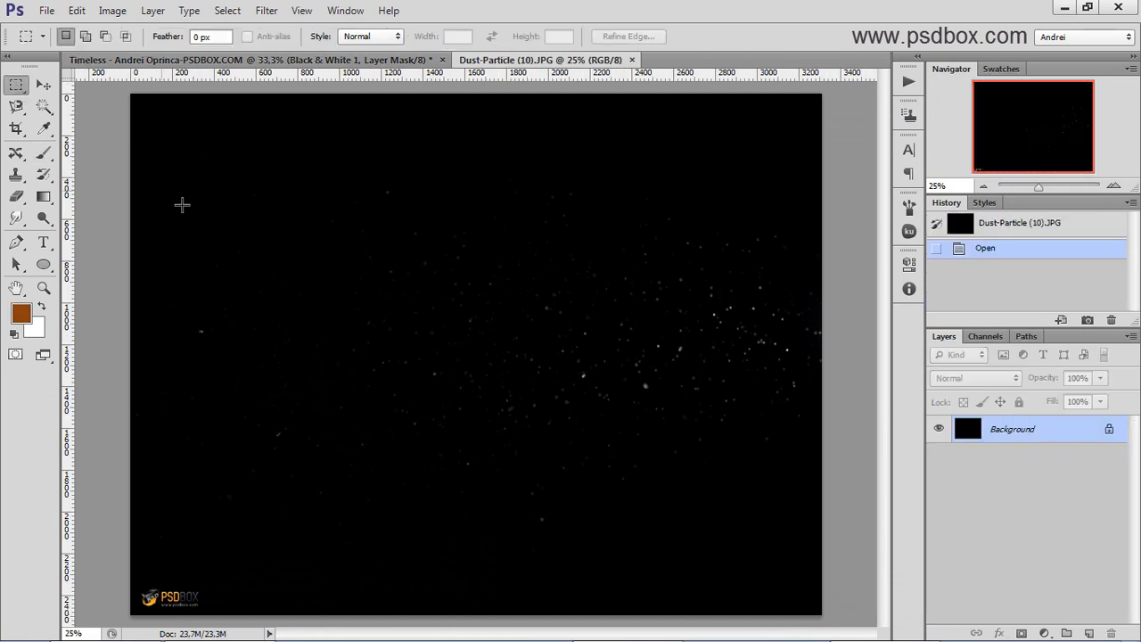
drag(740, 493, 869, 538)
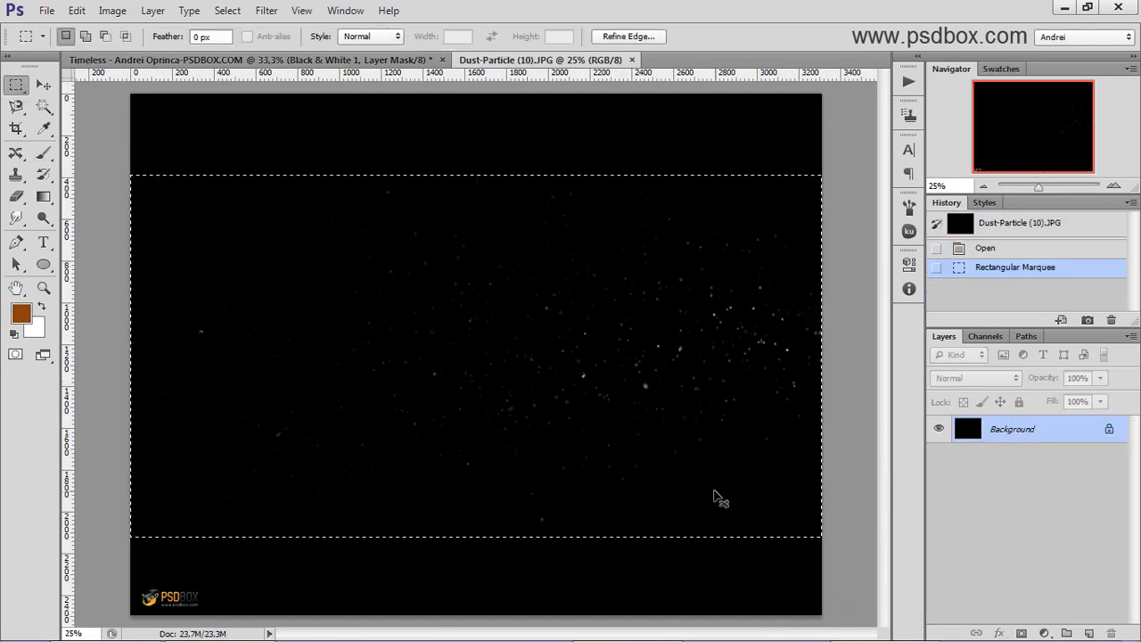
key(ctrl+c)
key(ctrl+w)
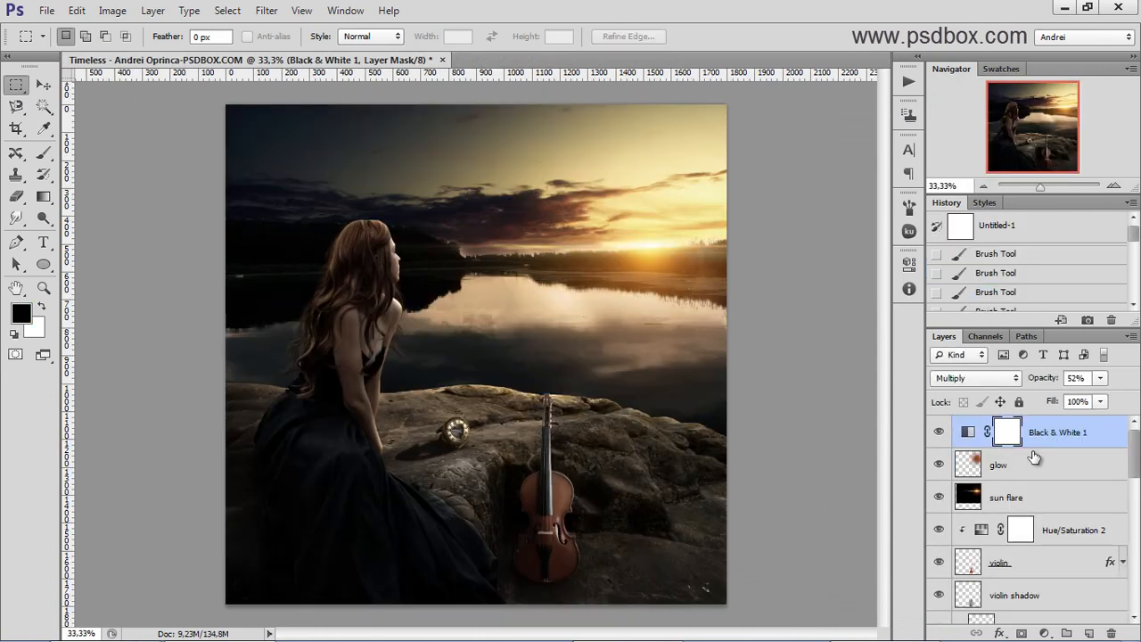
Step: Paste the dust particles above the glow layer and set the new layer's blending mode to Screen
click(1037, 465)
key(ctrl+v)
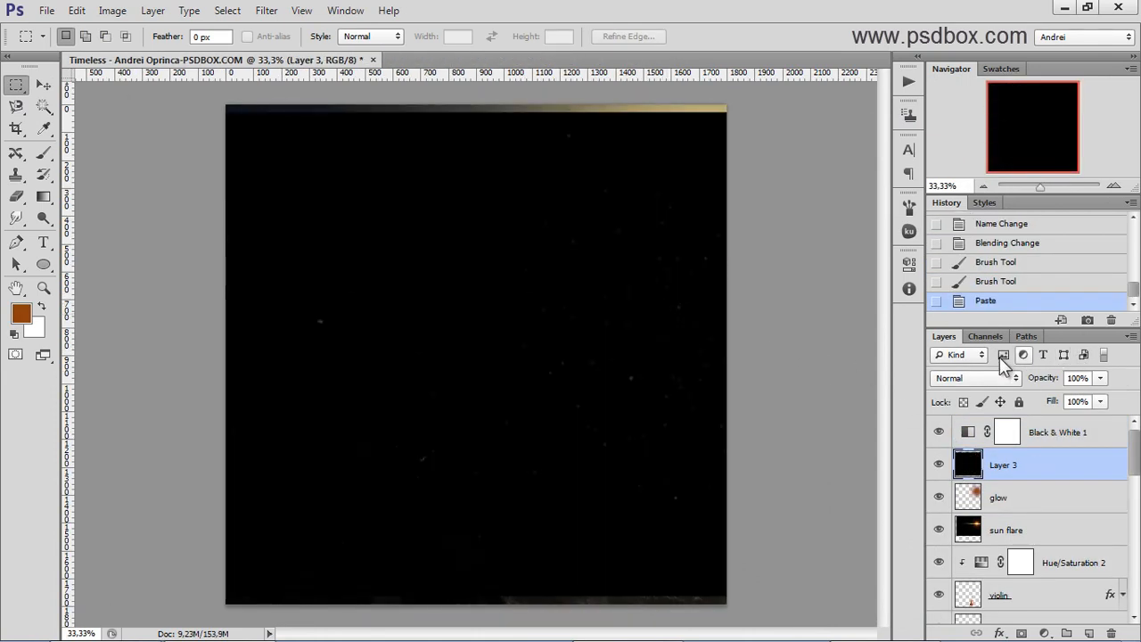
click(981, 379)
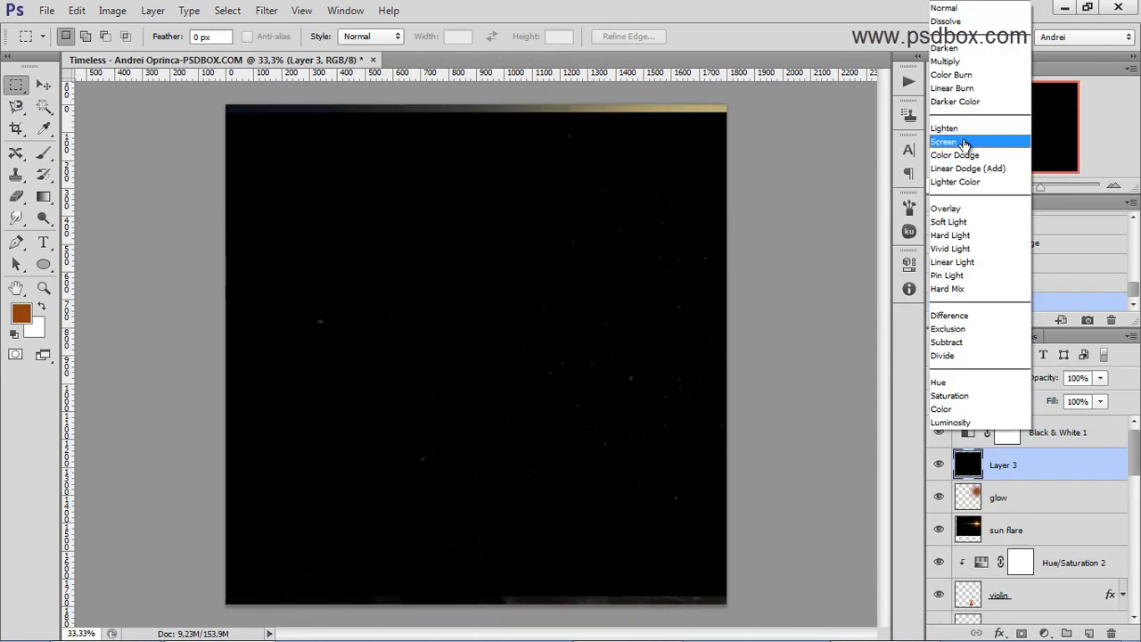
click(945, 142)
Step: Shift the dust particles upward over the scene and soften them with the plain Blur filter
click(43, 84)
drag(525, 345, 559, 237)
key(ctrl+f)
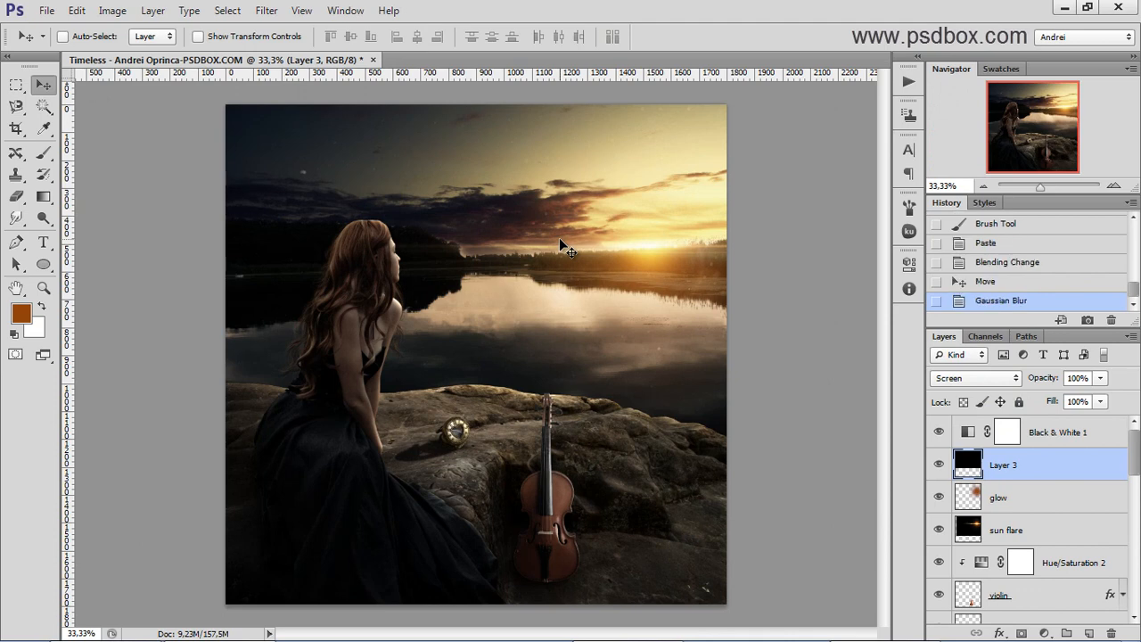
key(ctrl+z)
click(266, 11)
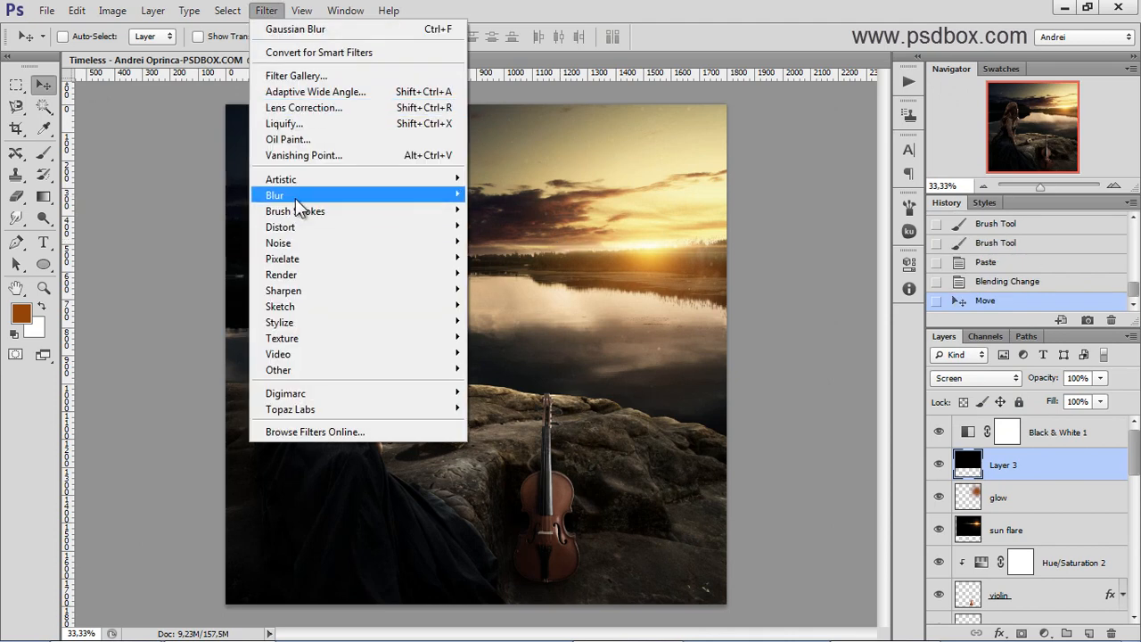
mouse_move(296, 198)
click(506, 264)
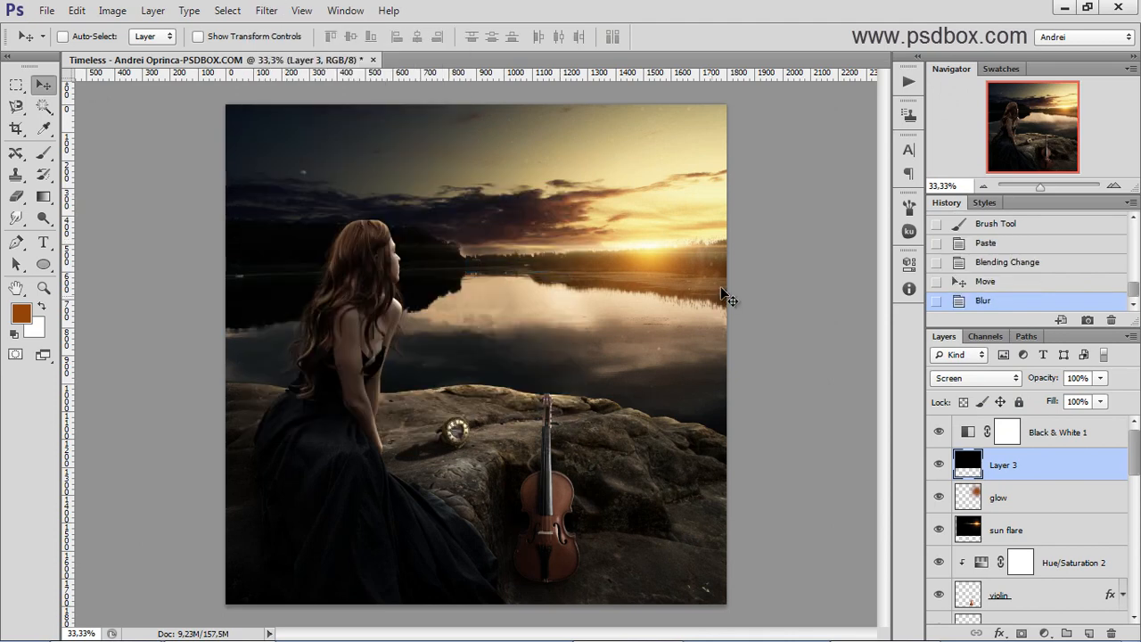
Step: Move the blurred dust particles slightly up and to the left over the lake scene
scroll(692, 269, up, 1)
drag(692, 269, 667, 288)
scroll(667, 288, down, 2)
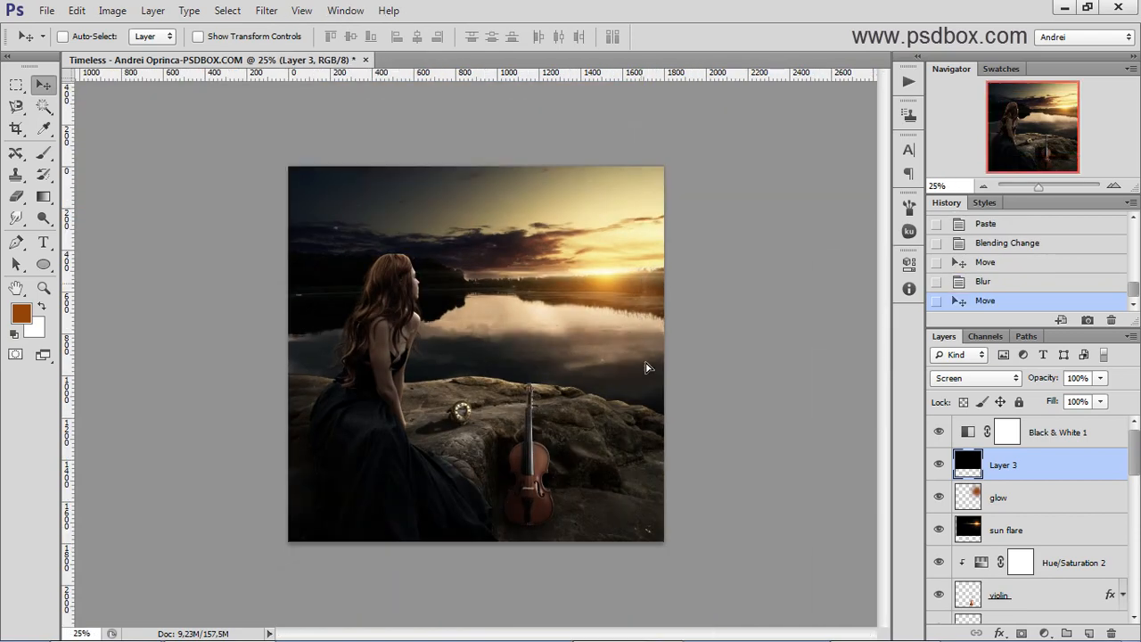
drag(650, 366, 679, 275)
scroll(637, 252, up, 1)
scroll(635, 243, up, 1)
scroll(680, 276, down, 1)
scroll(635, 251, down, 1)
scroll(635, 269, up, 2)
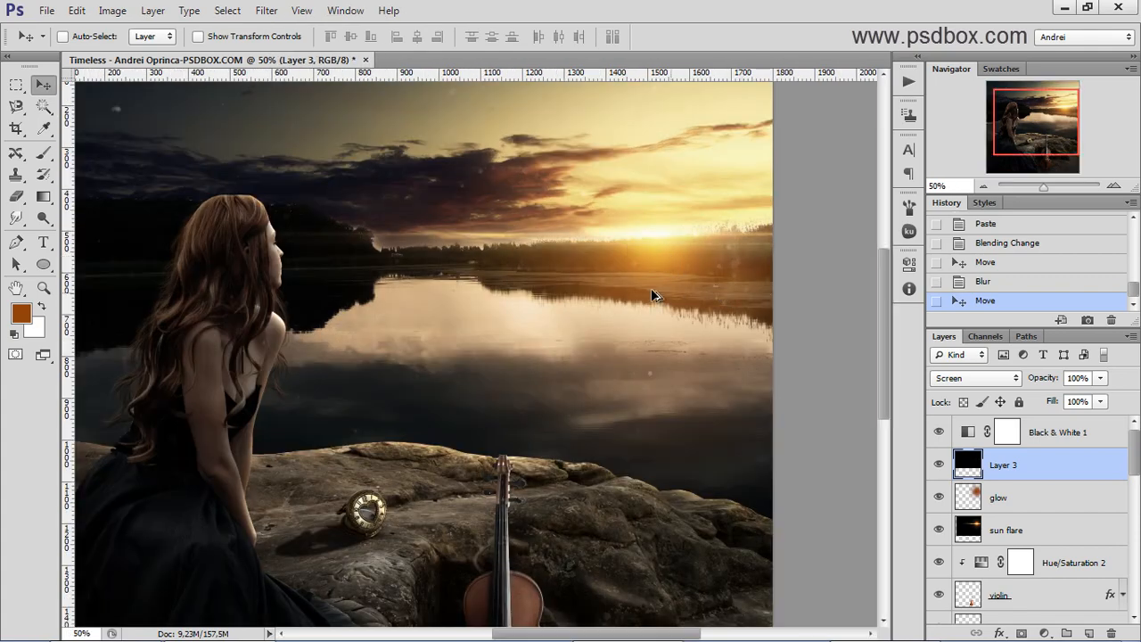
scroll(650, 289, down, 1)
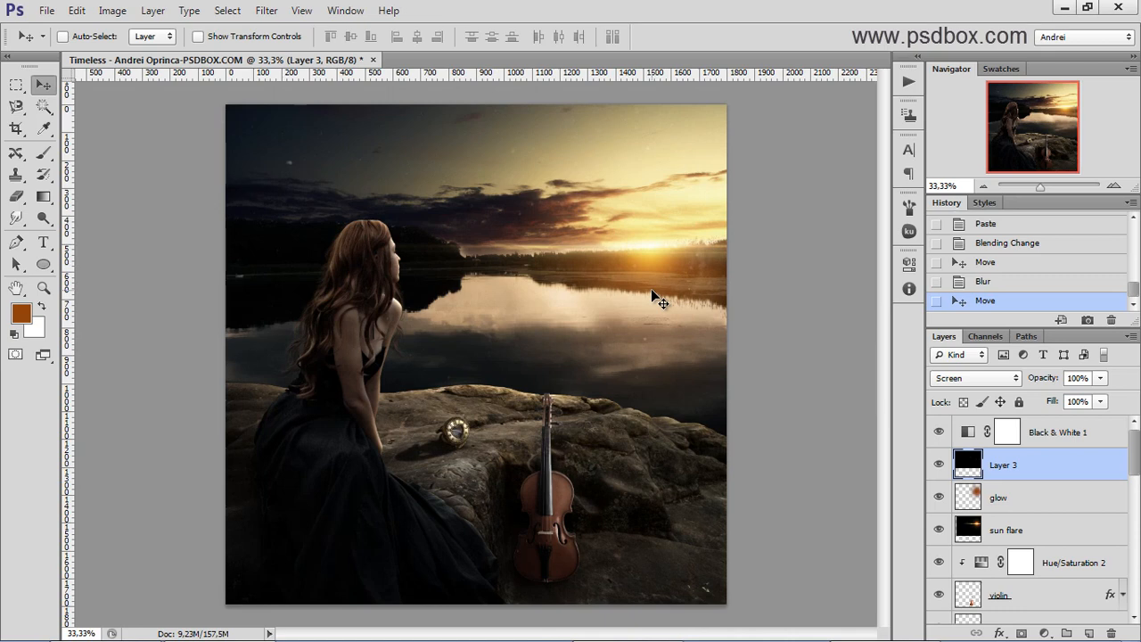
Step: Stamp all visible layers into a new merged layer above the Black & White 1 adjustment
key(alt+bracketright)
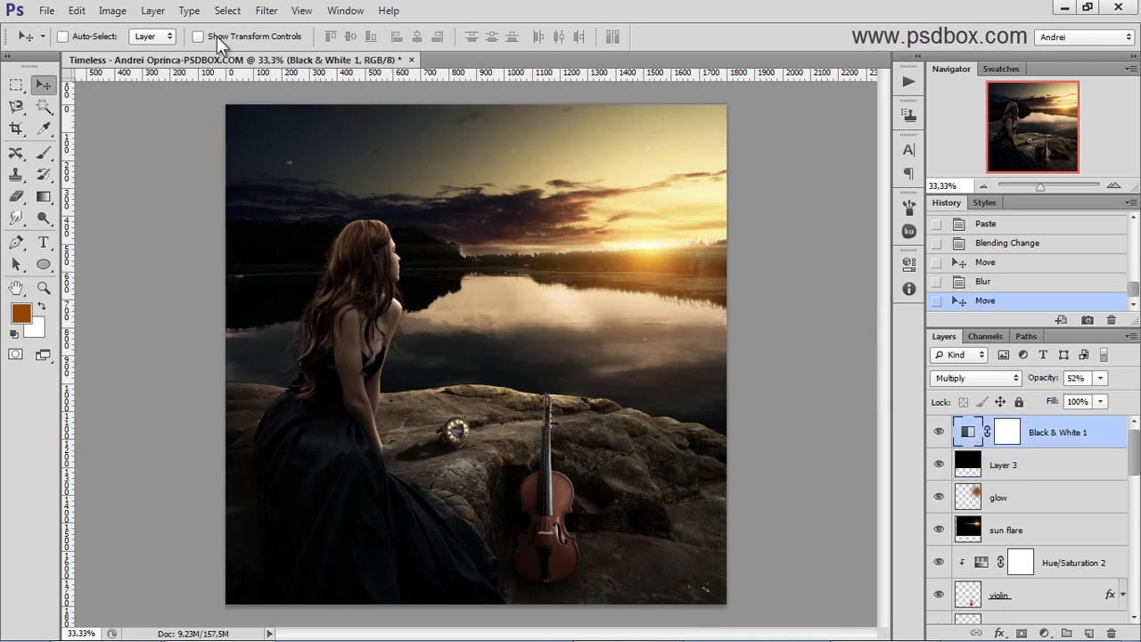
click(267, 10)
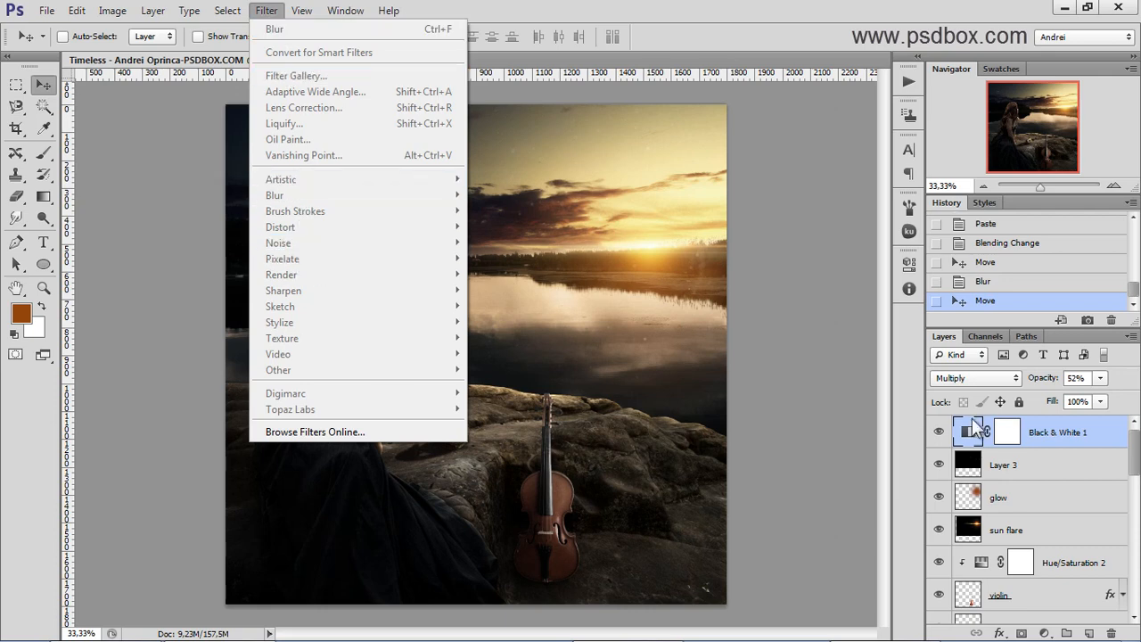
click(1066, 425)
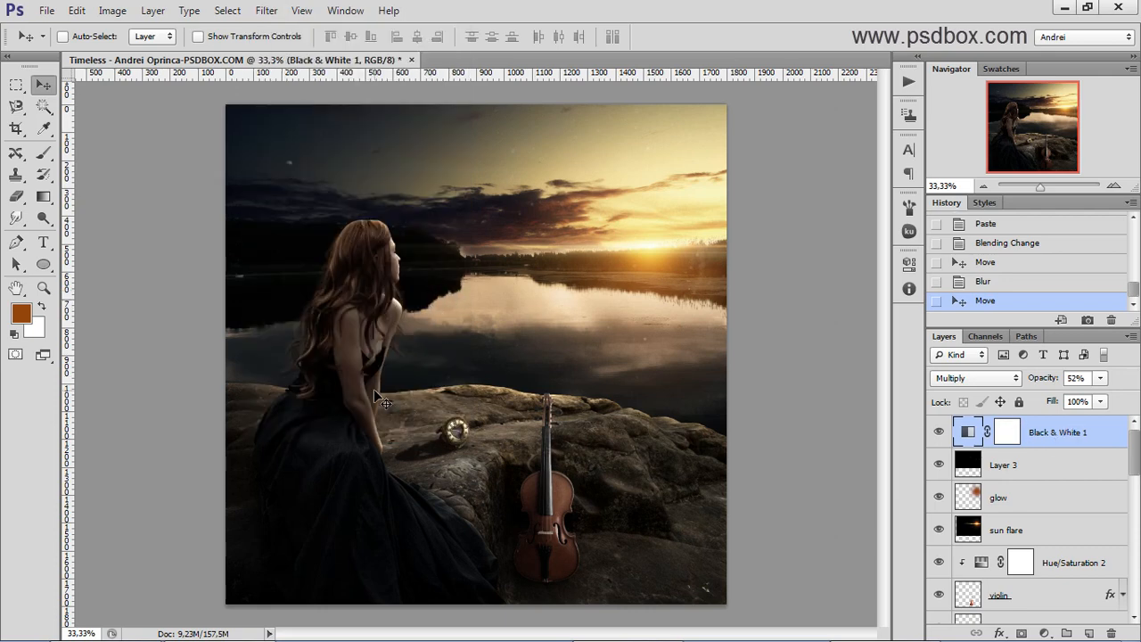
scroll(373, 389, up, 1)
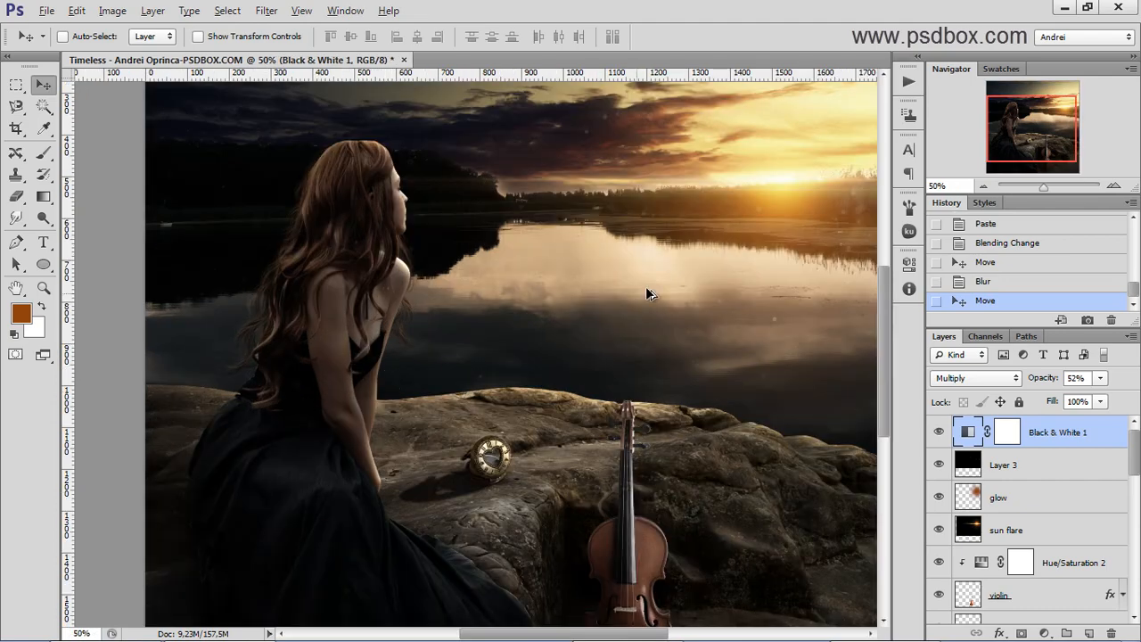
scroll(645, 286, down, 1)
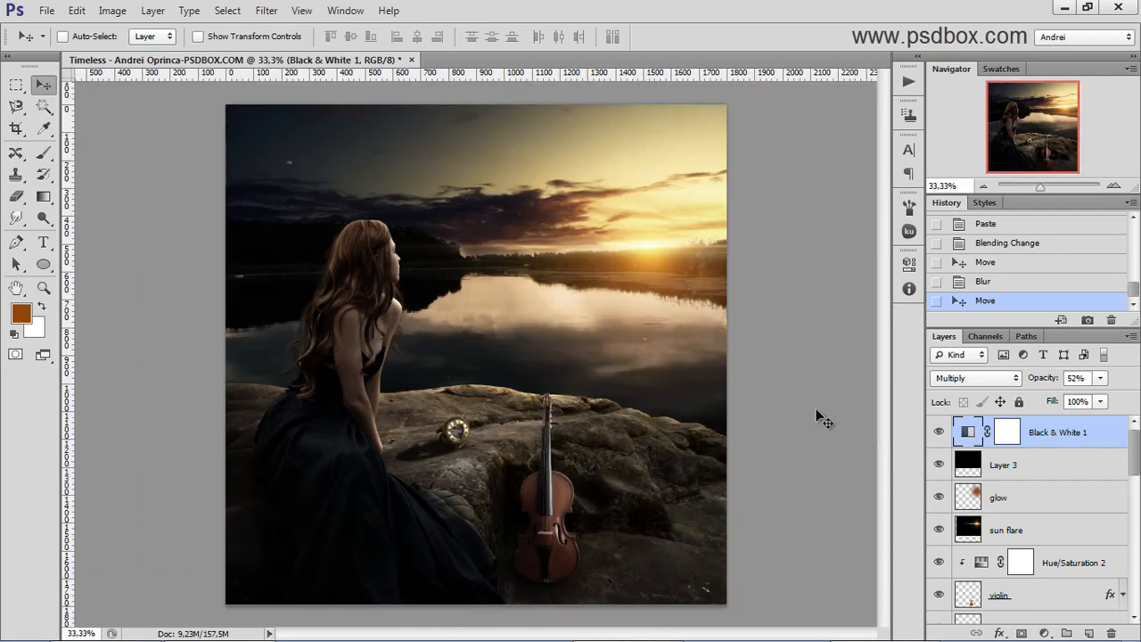
scroll(563, 315, up, 2)
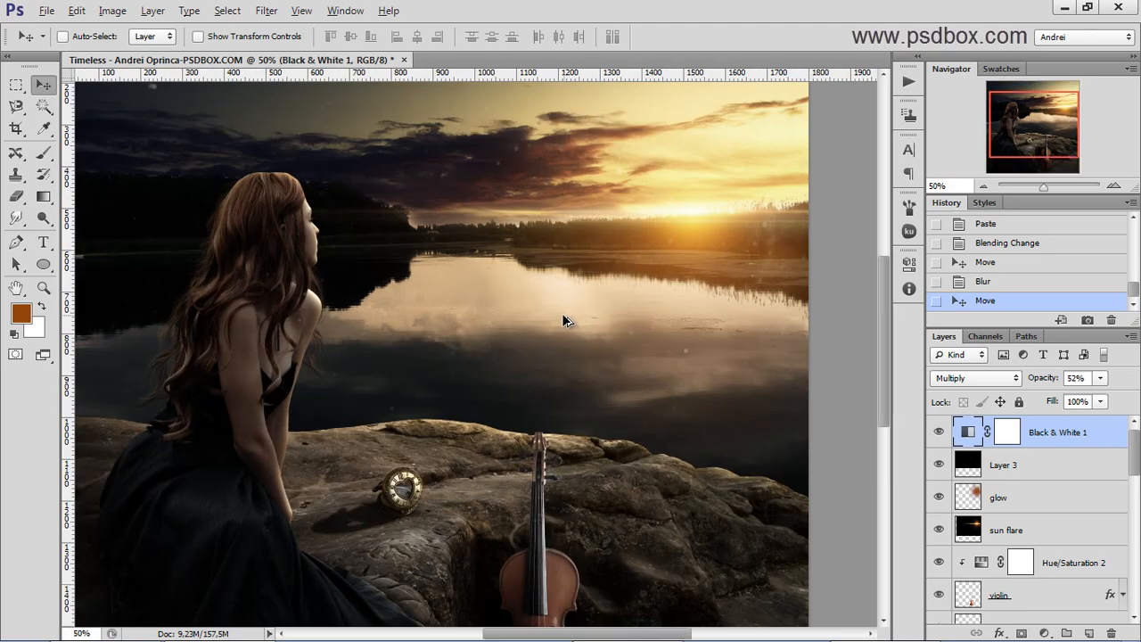
scroll(563, 319, down, 2)
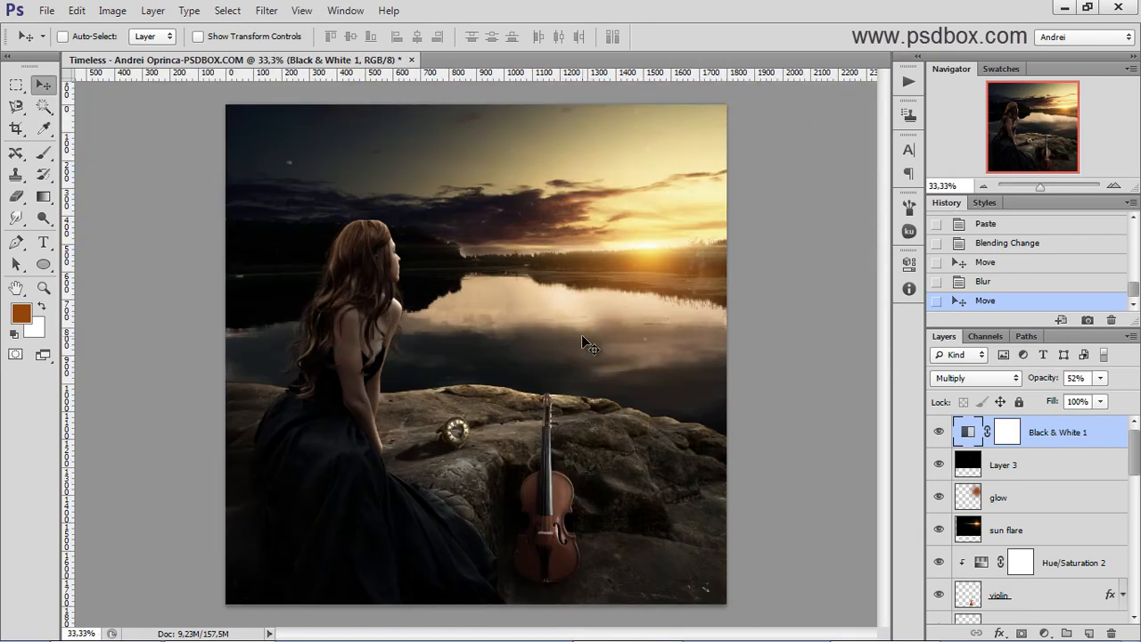
scroll(588, 344, up, 1)
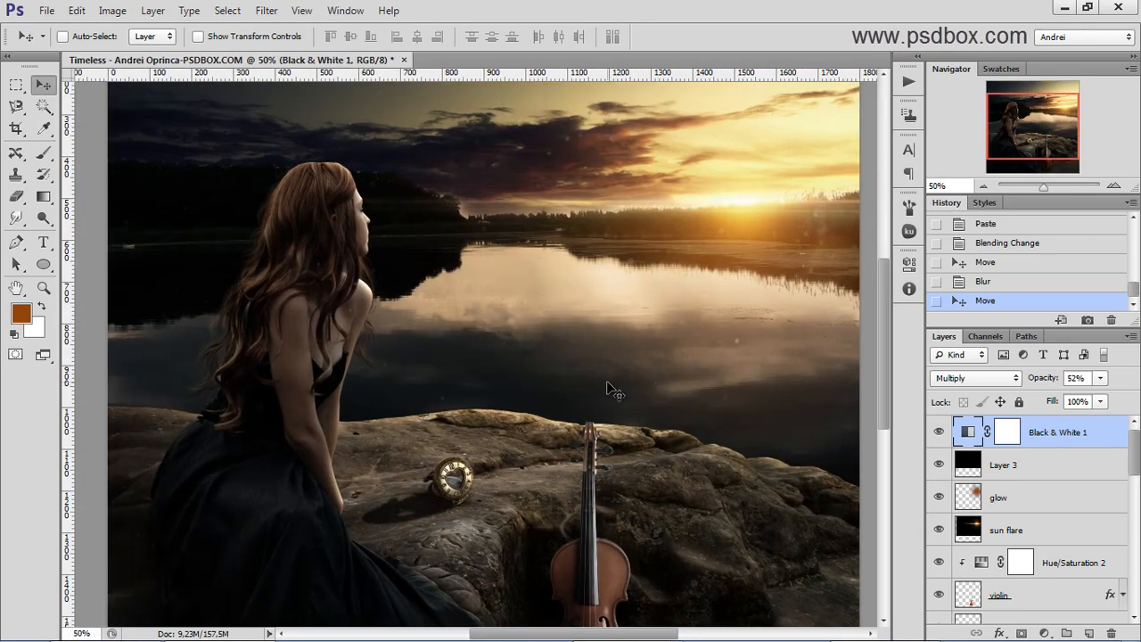
scroll(610, 389, down, 1)
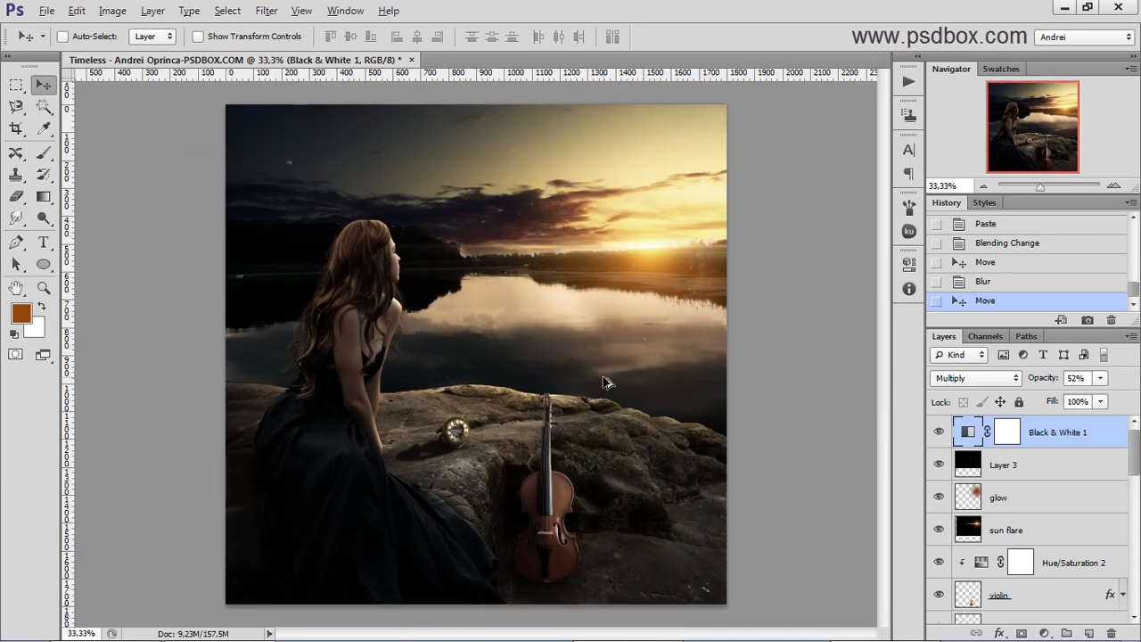
key(ctrl+shift+alt+e)
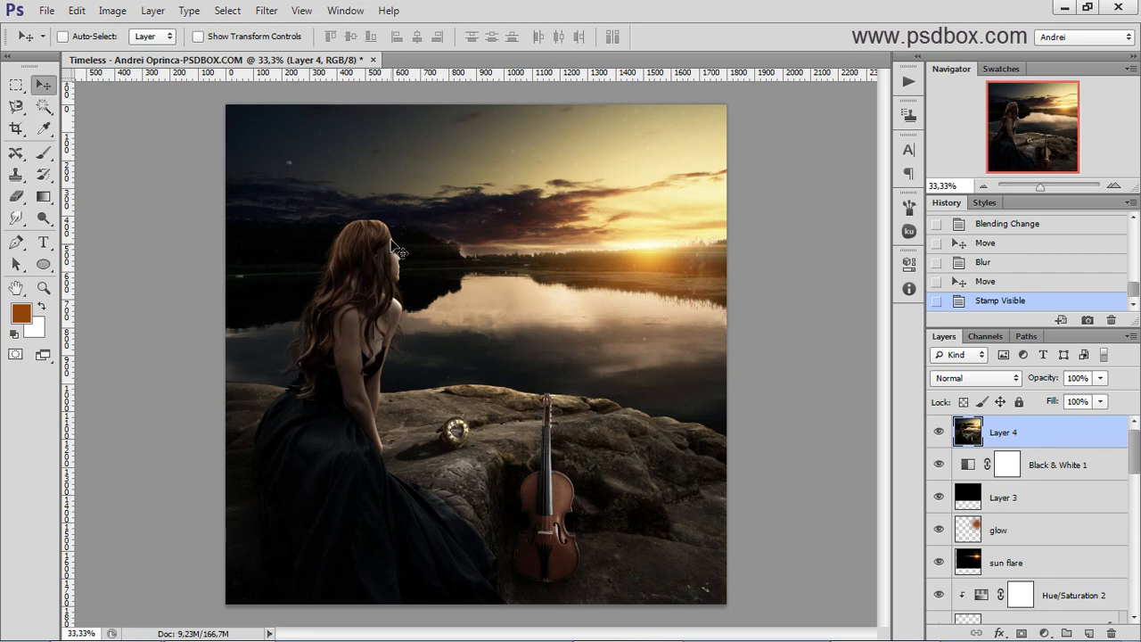
Step: Sharpen the merged layer with Unsharp Mask at 88% amount, 2.1 pixels radius and threshold 0
click(266, 10)
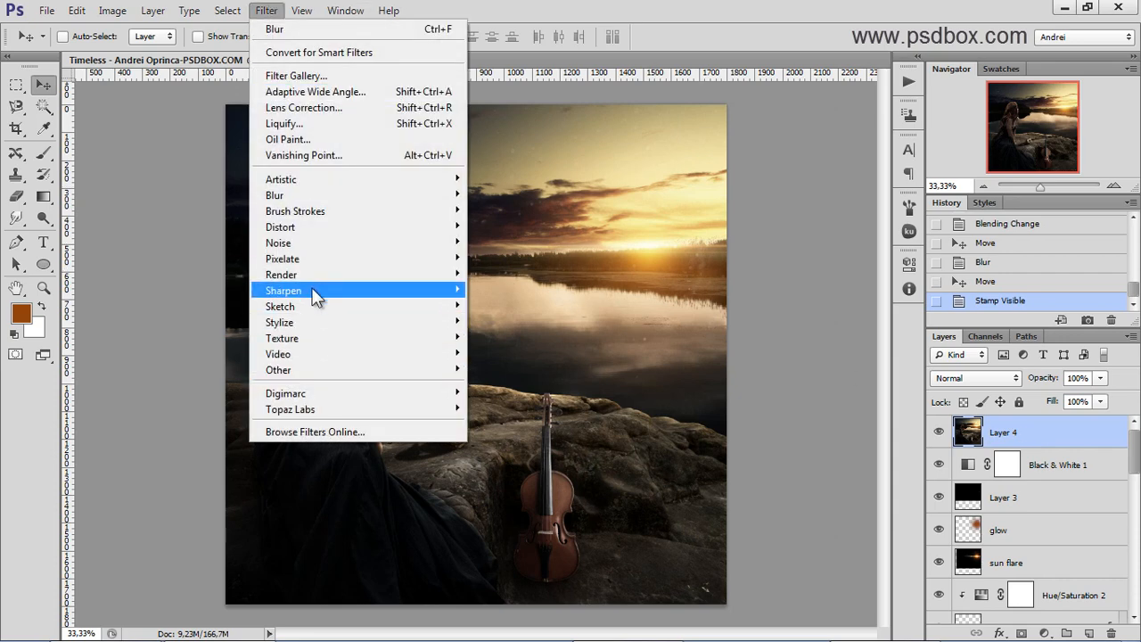
mouse_move(292, 297)
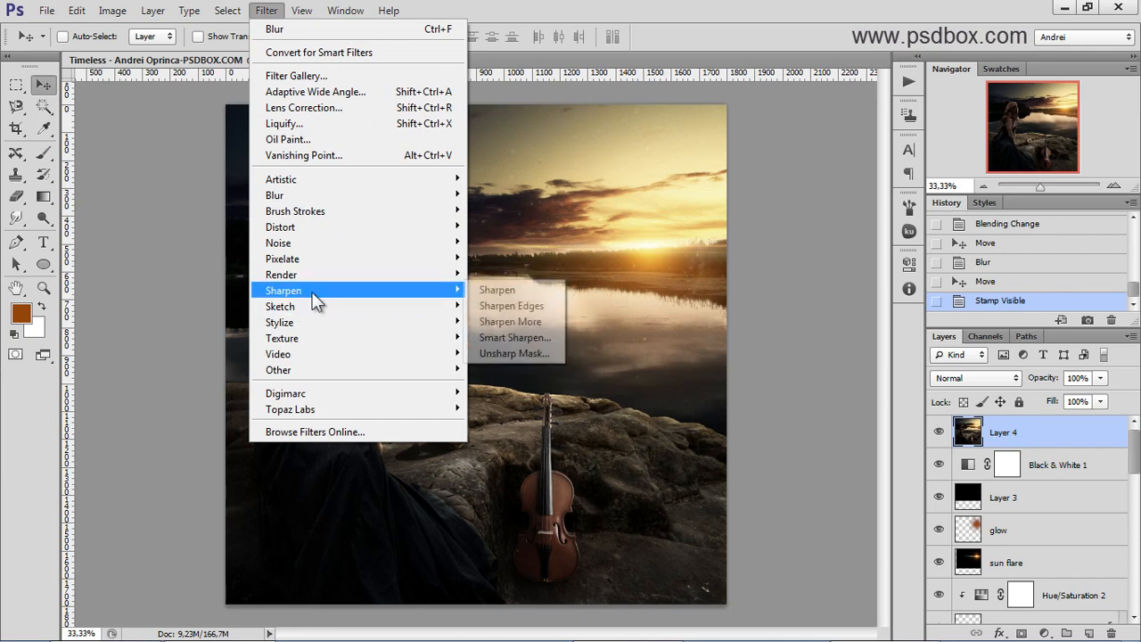
click(522, 354)
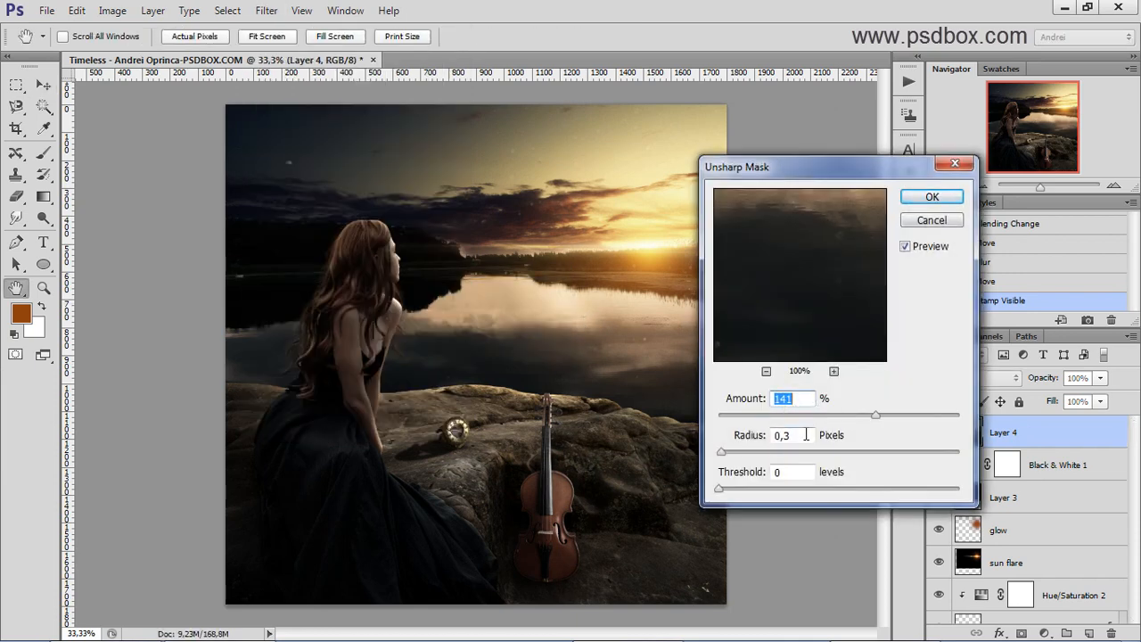
click(745, 452)
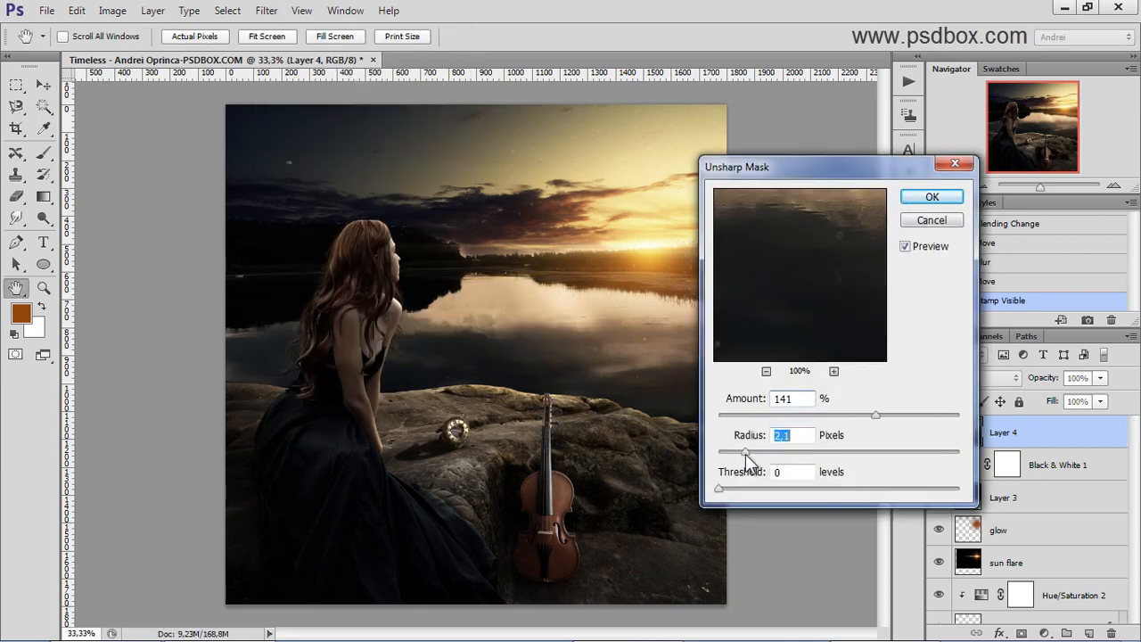
click(844, 415)
drag(844, 416, 833, 416)
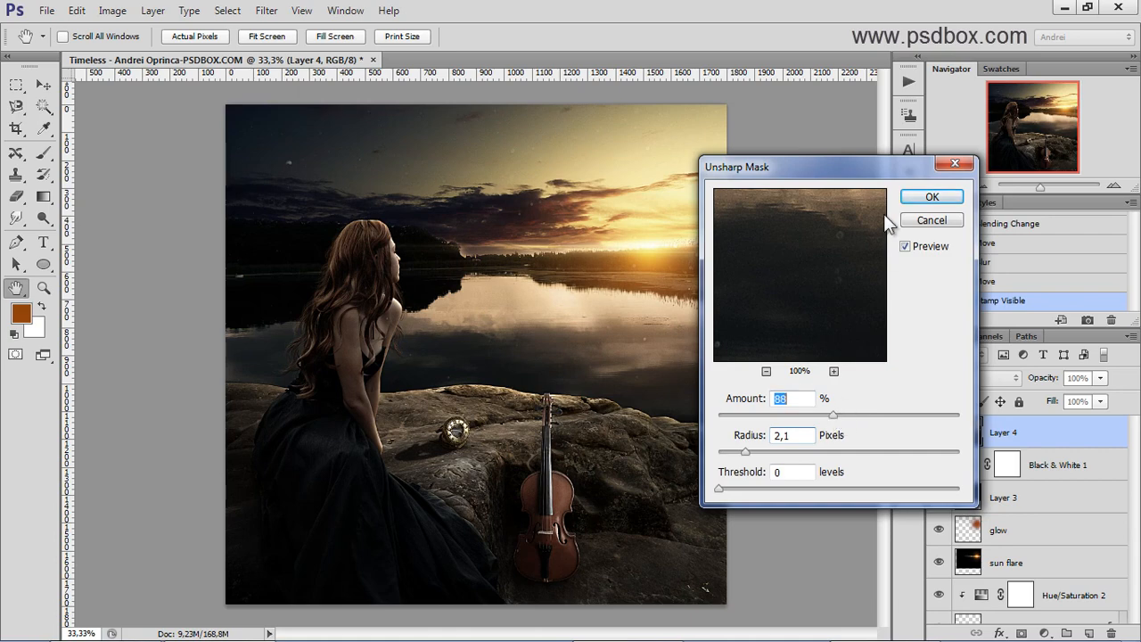
click(908, 243)
click(908, 243)
click(929, 198)
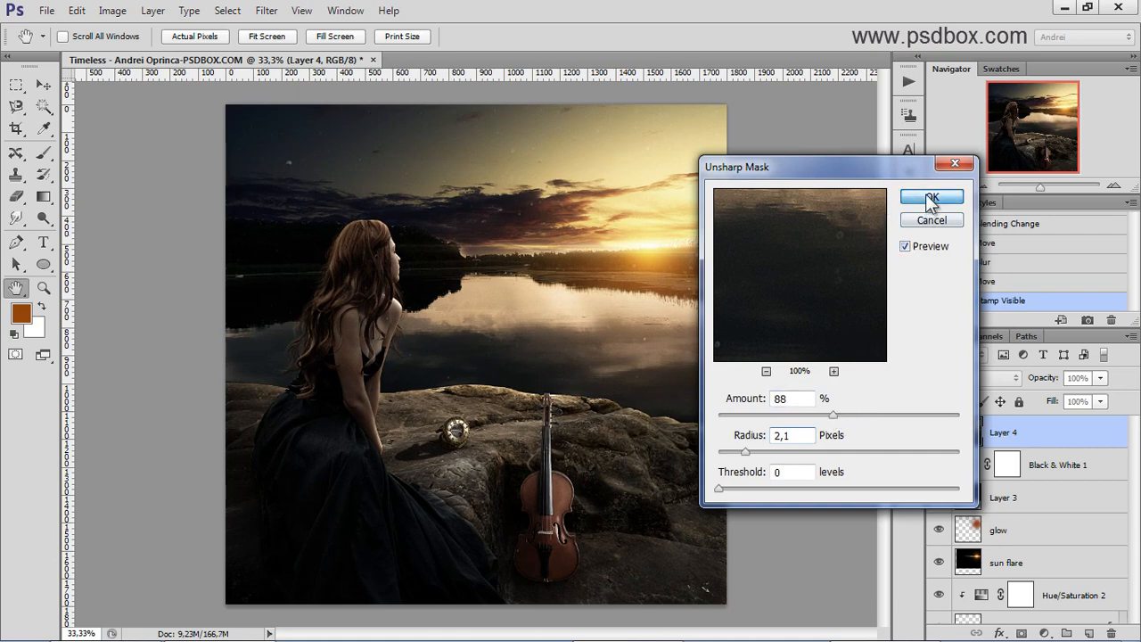
Step: Inspect the sharpened rock and violin at 100% and lower the merged layer's saturation to -16 with Hue/Saturation
key(ctrl+1)
drag(620, 532, 569, 331)
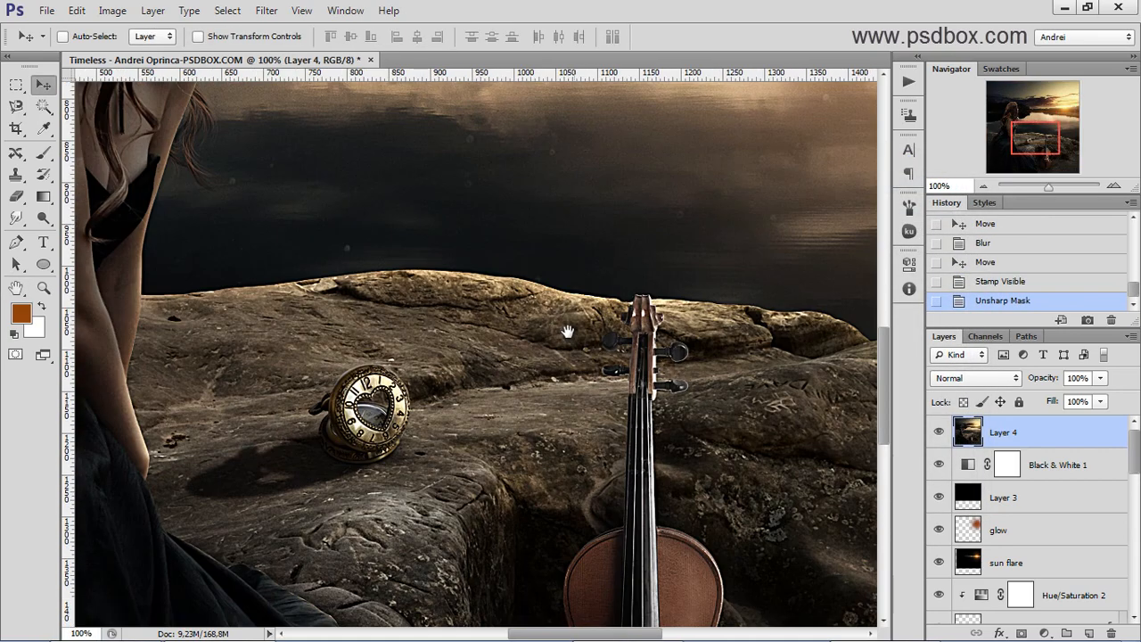
drag(612, 434, 589, 360)
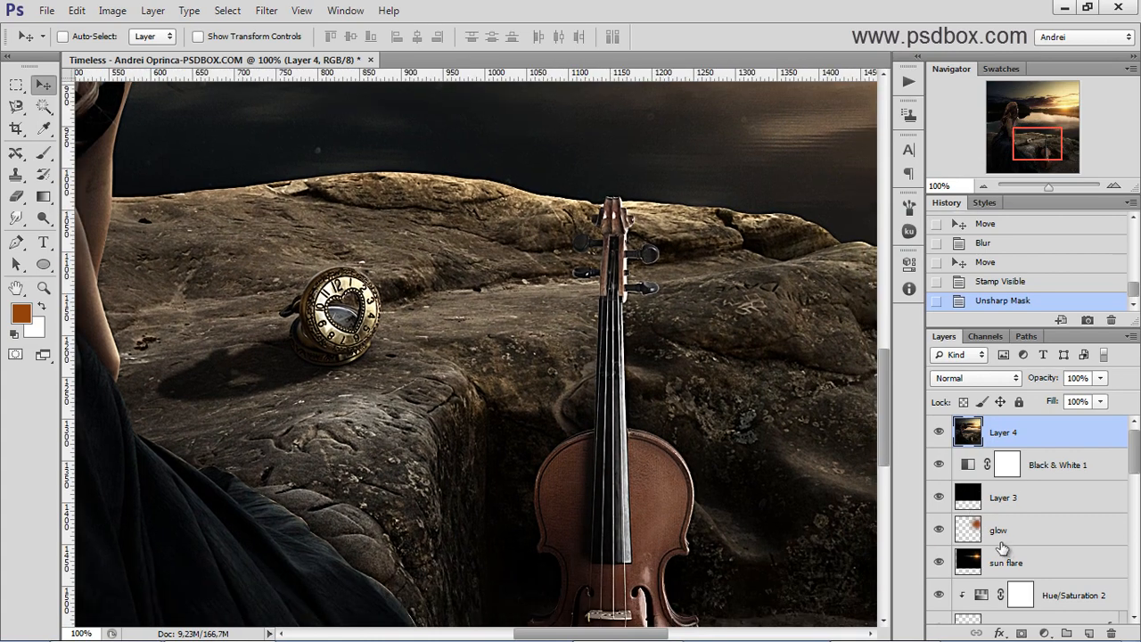
key(ctrl+u)
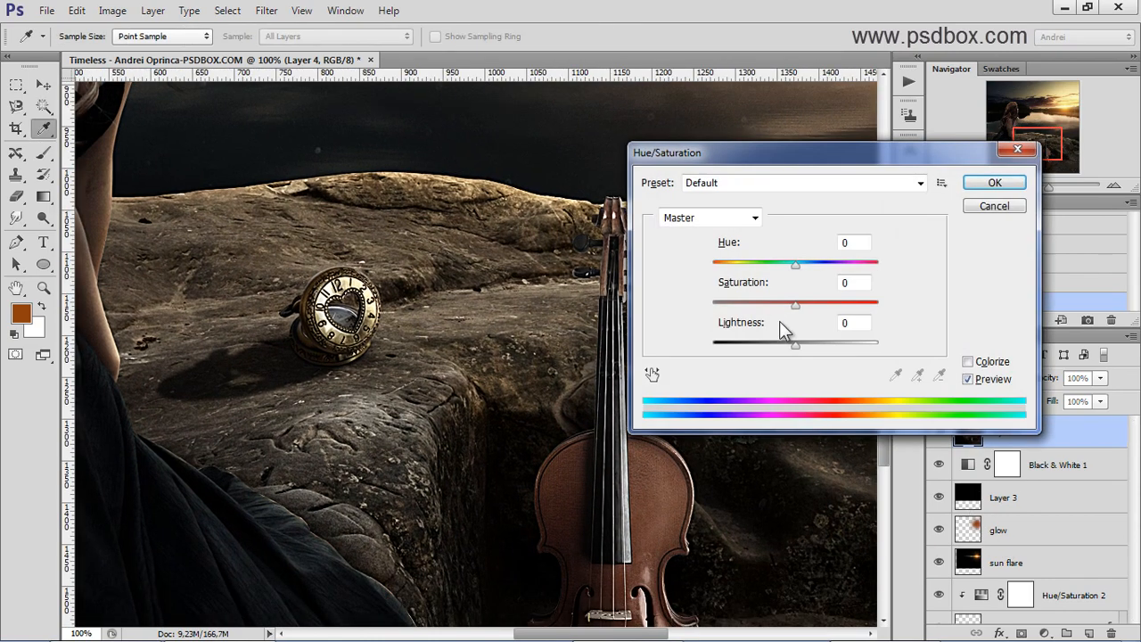
click(781, 303)
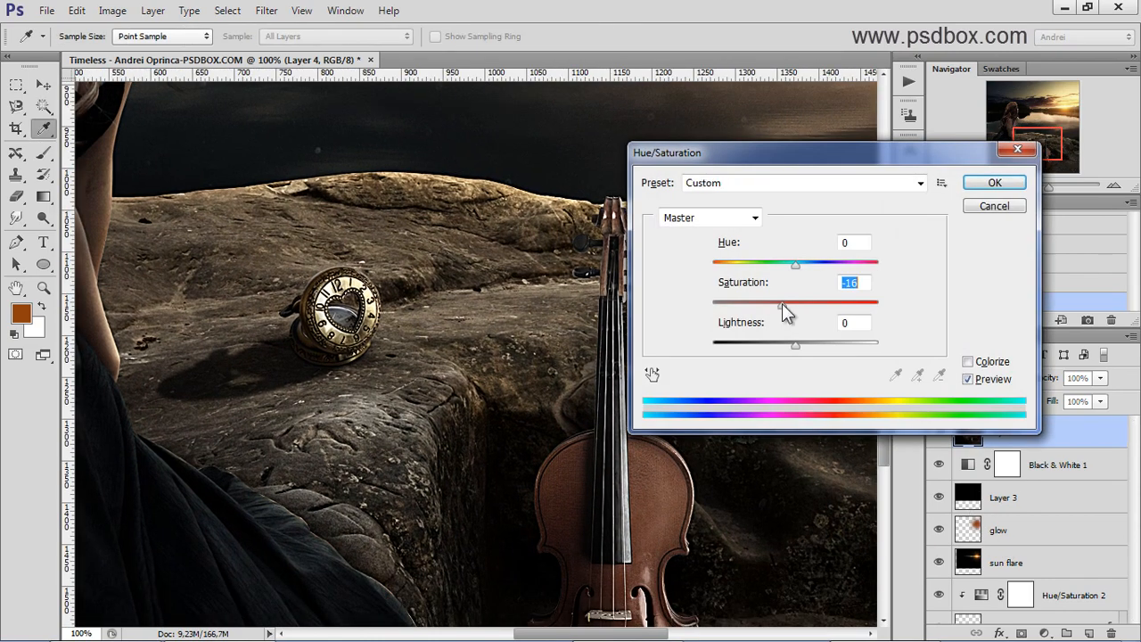
click(994, 182)
key(v)
key(ctrl+minus)
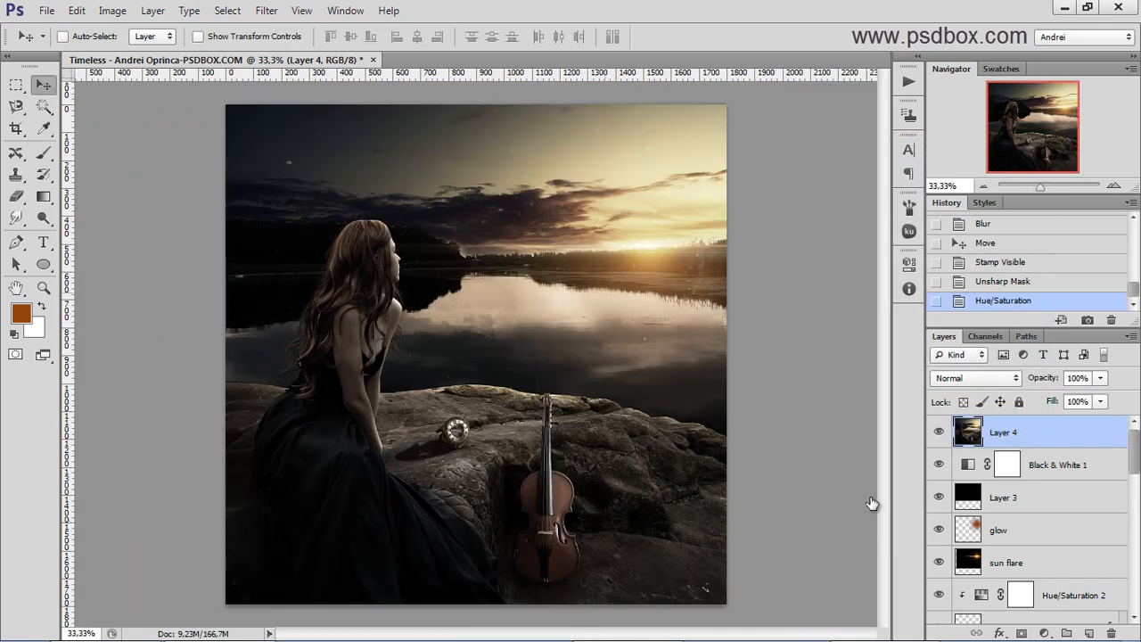
click(1045, 632)
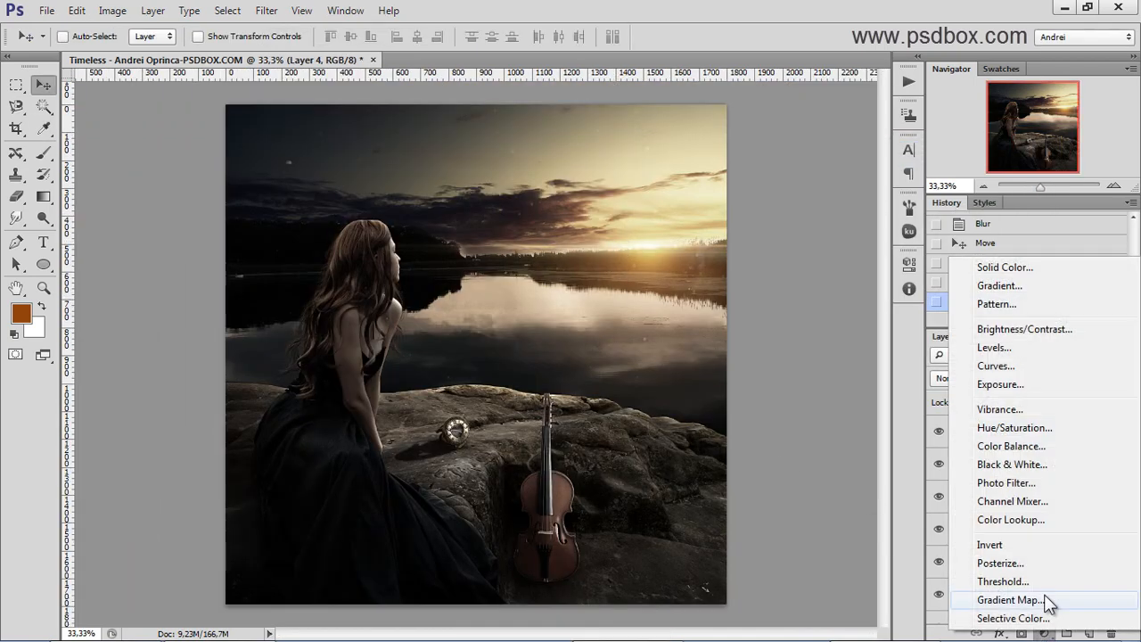
click(1026, 465)
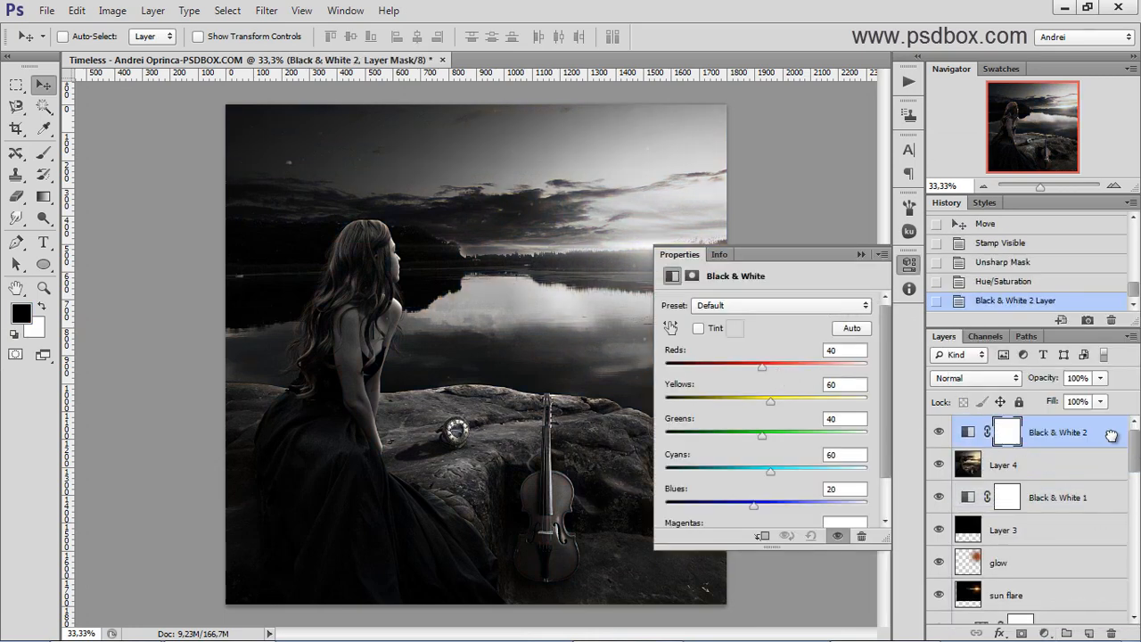
key(Delete)
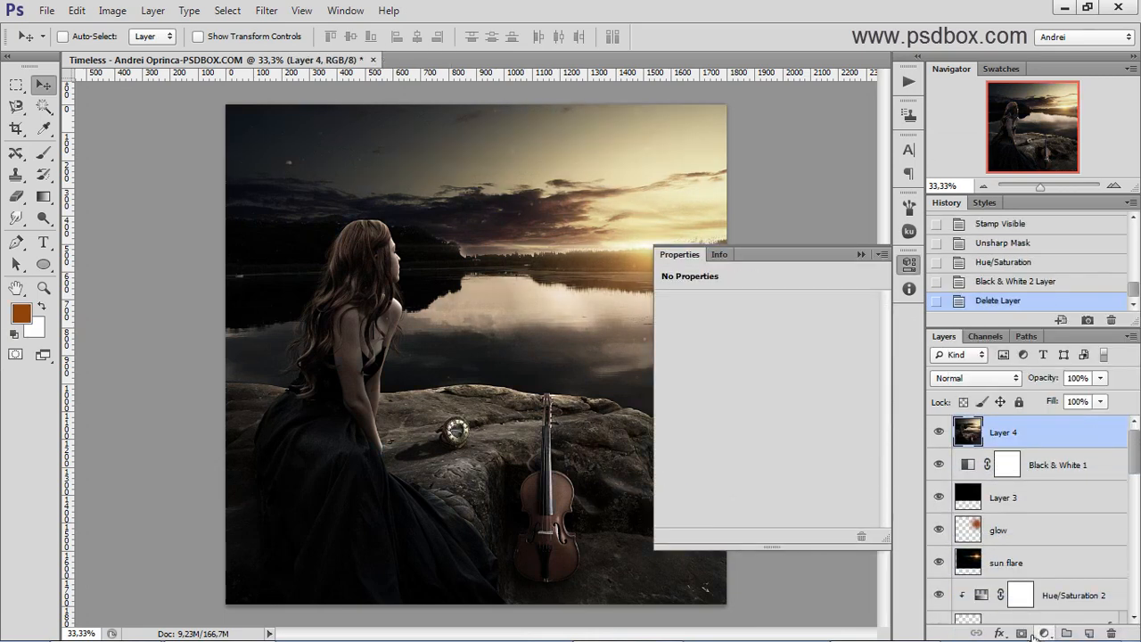
Step: Add a Color Balance adjustment layer above Layer 4 with midtones at Cyan/Red -8 and Yellow/Blue +8
click(1043, 632)
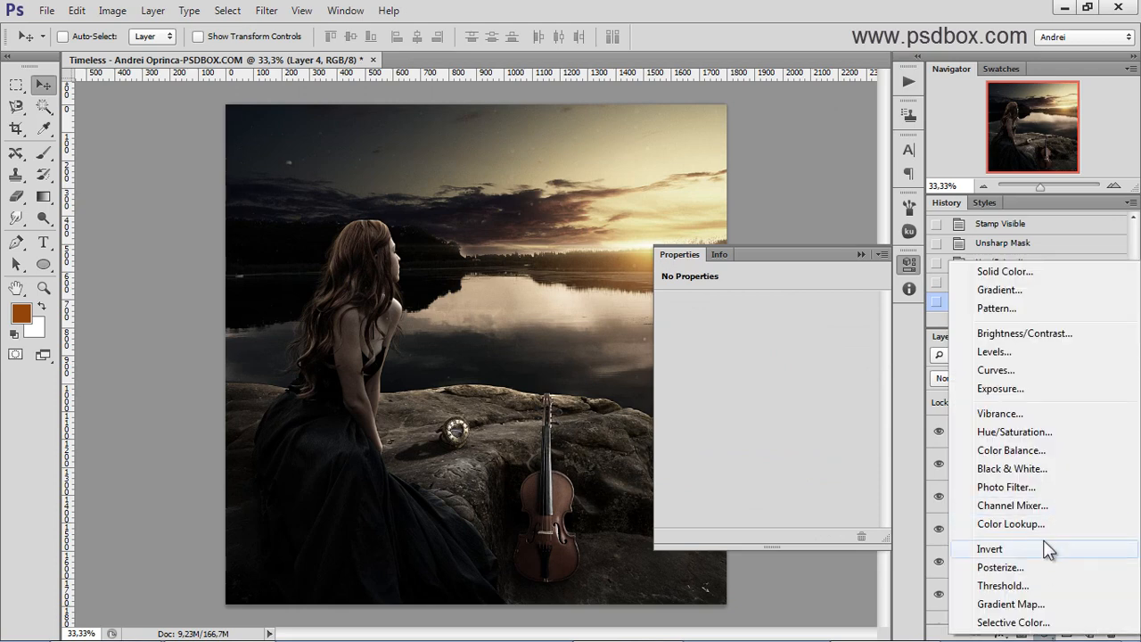
click(1016, 453)
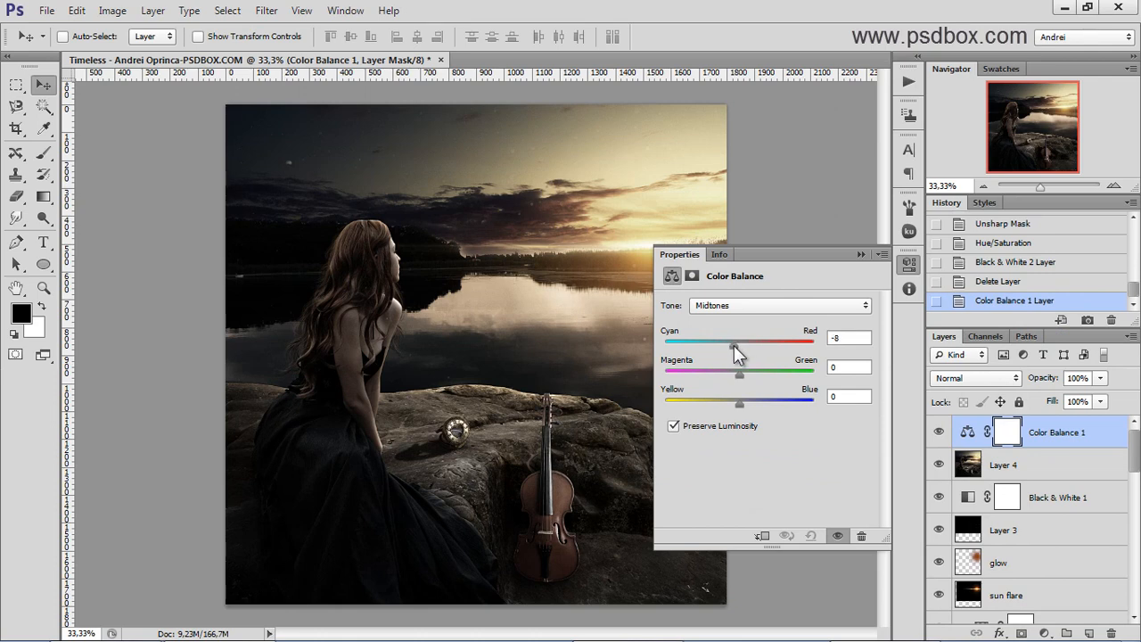
drag(734, 345, 734, 346)
drag(738, 401, 746, 403)
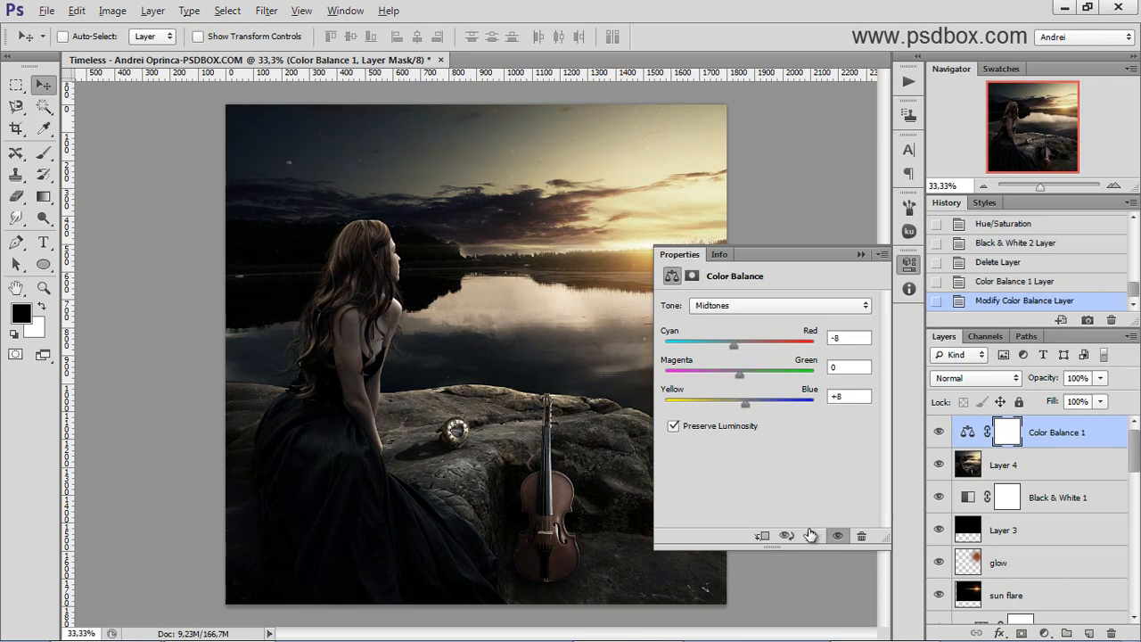
Step: Cool the Color Balance shadows by setting Cyan/Red to -9 and Yellow/Blue to +9
click(718, 306)
click(718, 326)
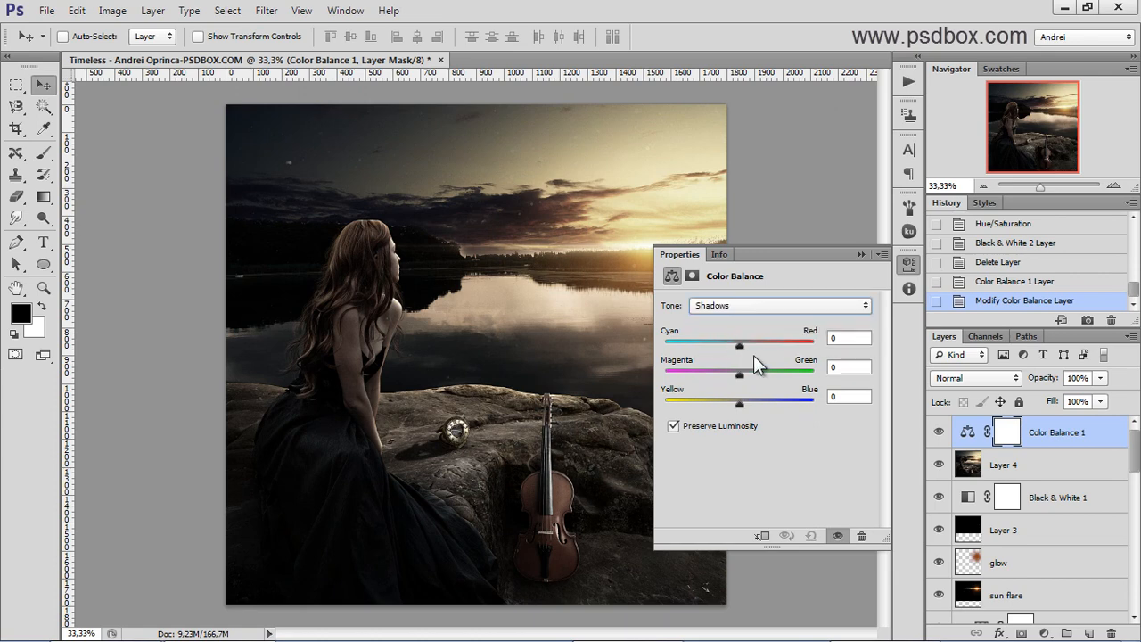
drag(730, 344, 733, 343)
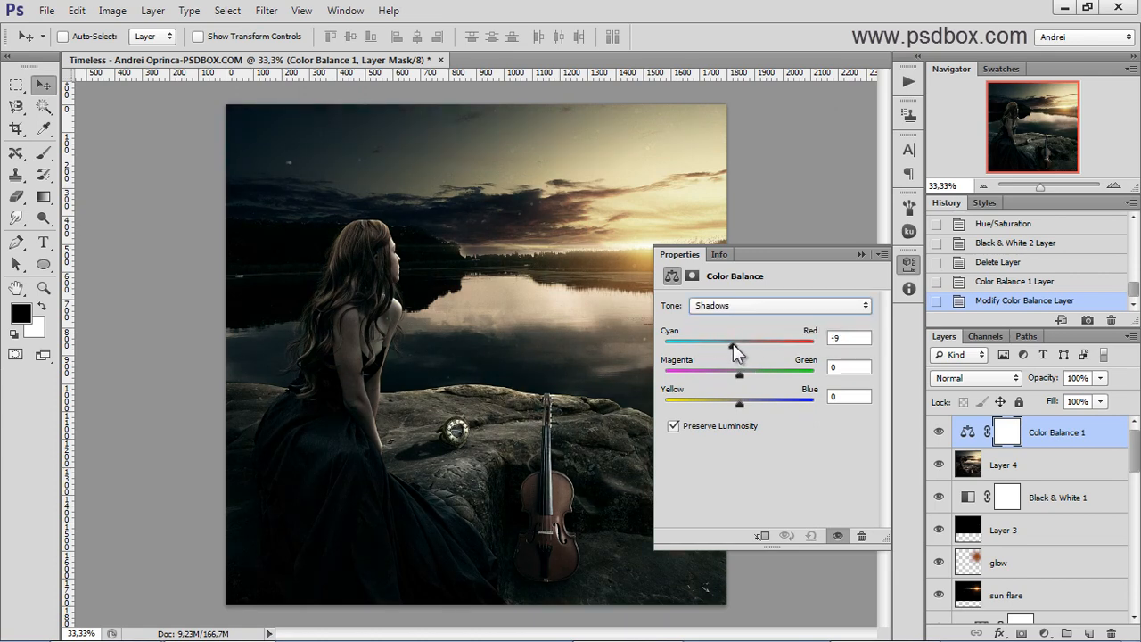
click(746, 402)
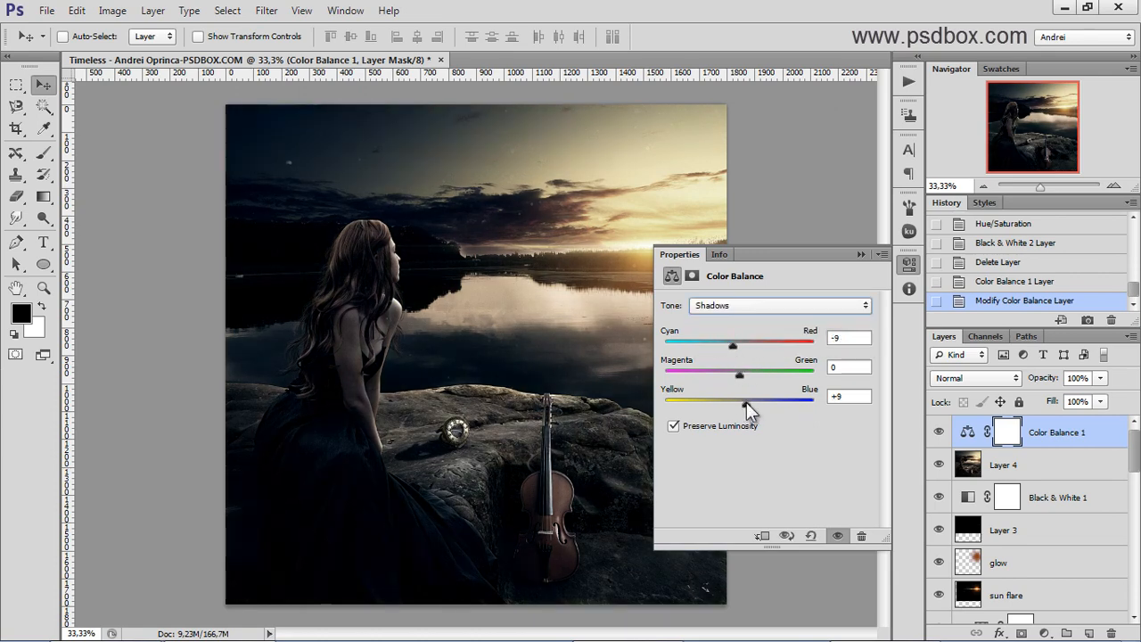
Step: Warm the Color Balance midtones by shifting Cyan/Red toward red and setting Yellow/Blue to -9
click(744, 305)
click(739, 336)
drag(742, 345, 745, 344)
drag(739, 403, 733, 403)
Step: Set the Color Balance highlights to Cyan/Red +3, Magenta/Green +8 and Yellow/Blue -13, and reduce the adjustment layer's opacity to 53%
click(752, 305)
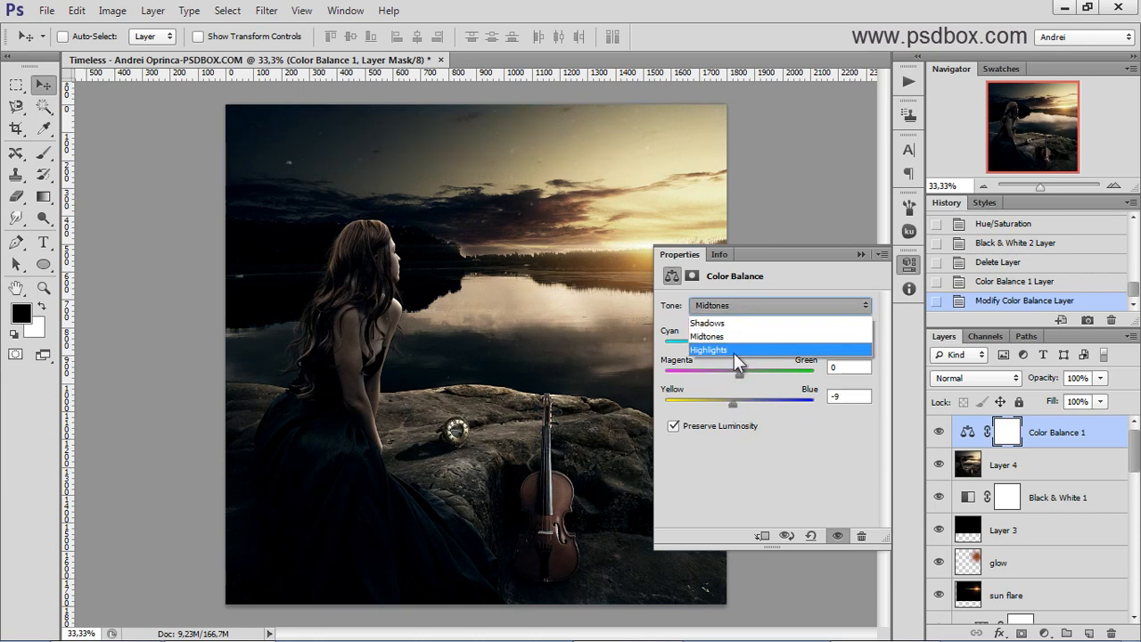
click(740, 353)
drag(738, 344, 729, 403)
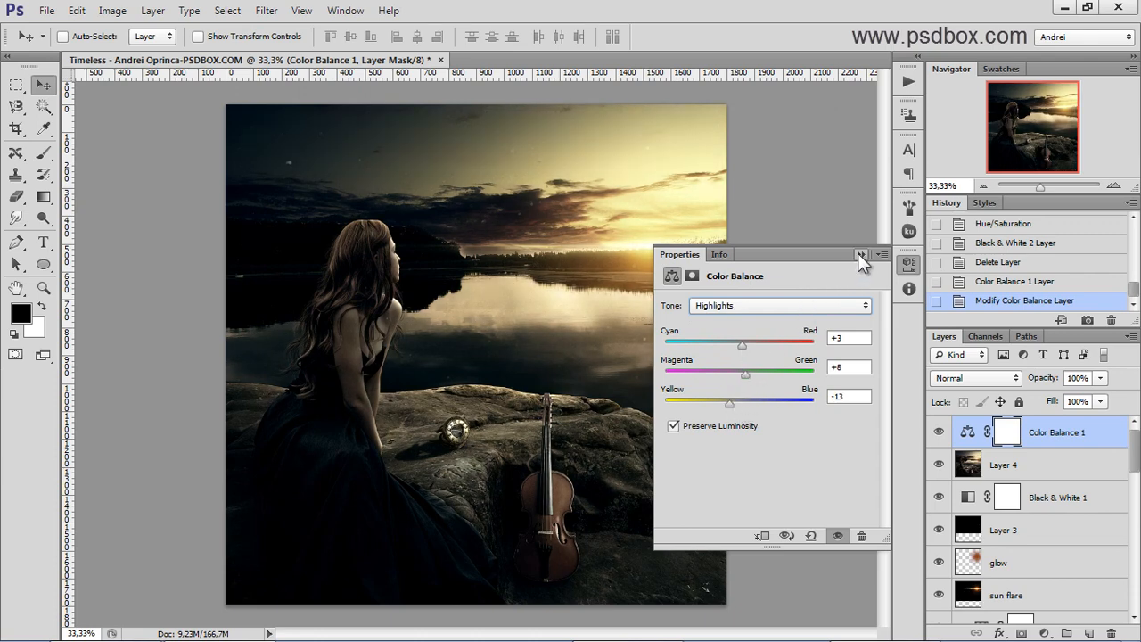
click(860, 255)
click(1101, 378)
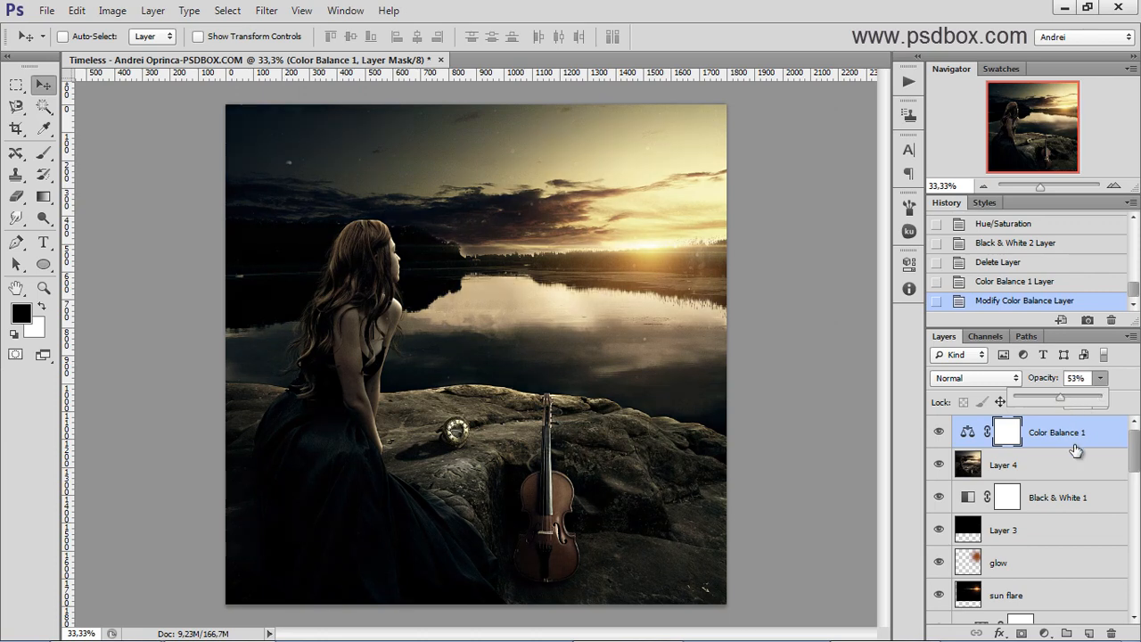
drag(1060, 403, 1061, 403)
Step: Group the Color Balance 1 adjustment with Layer 4 and toggle the group's visibility to compare the image before and after
click(968, 433)
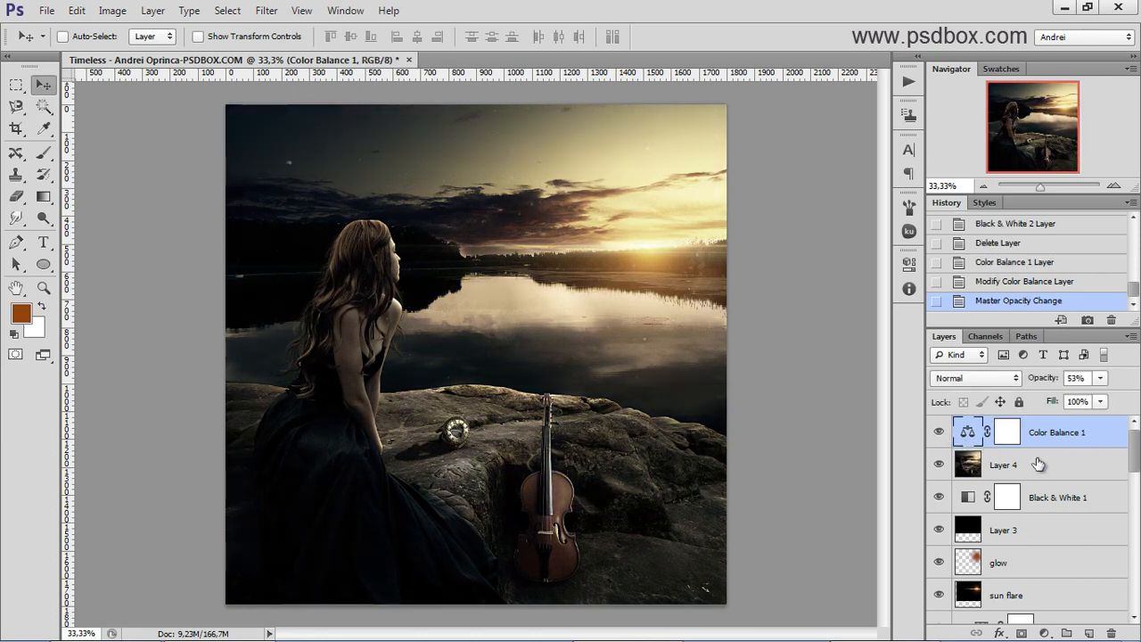
shift+click(1034, 468)
key(ctrl+g)
click(939, 426)
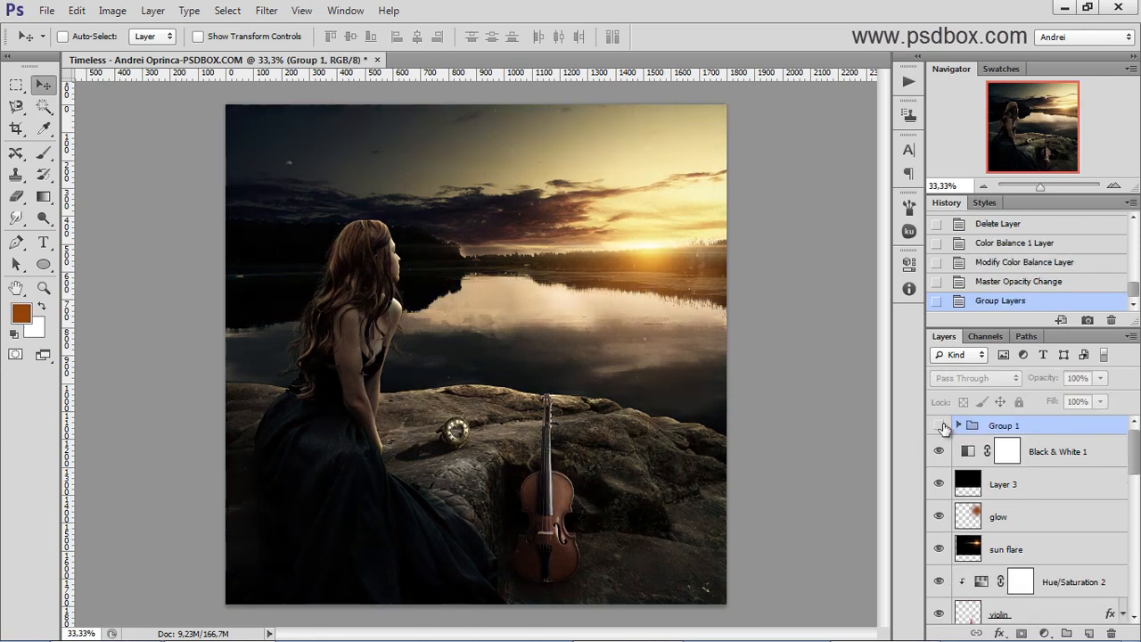
click(939, 426)
click(939, 426)
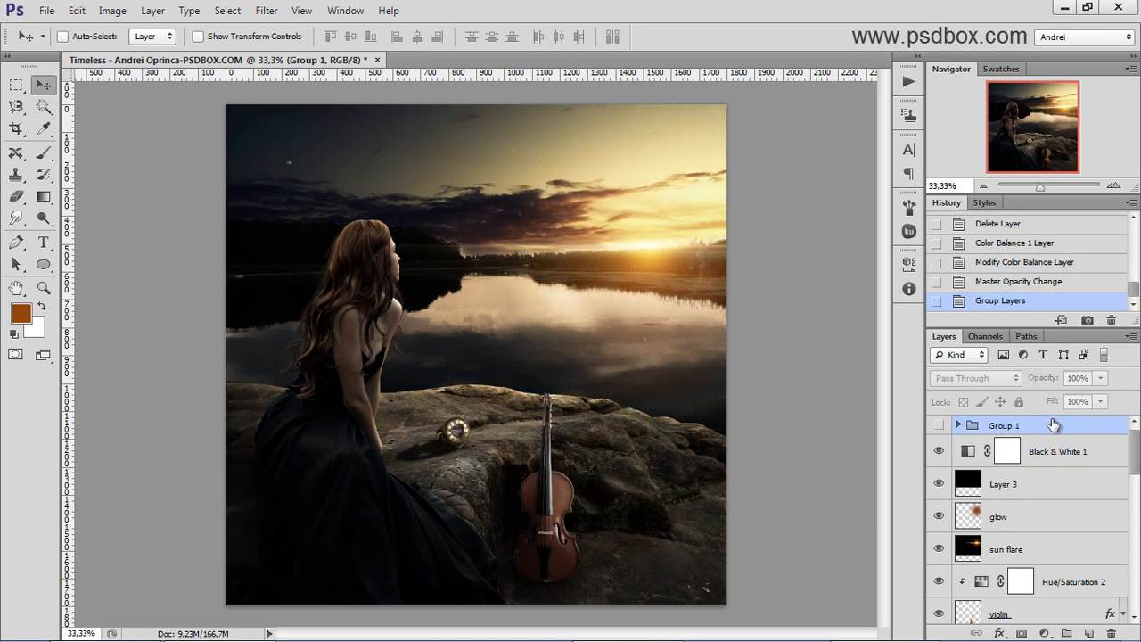